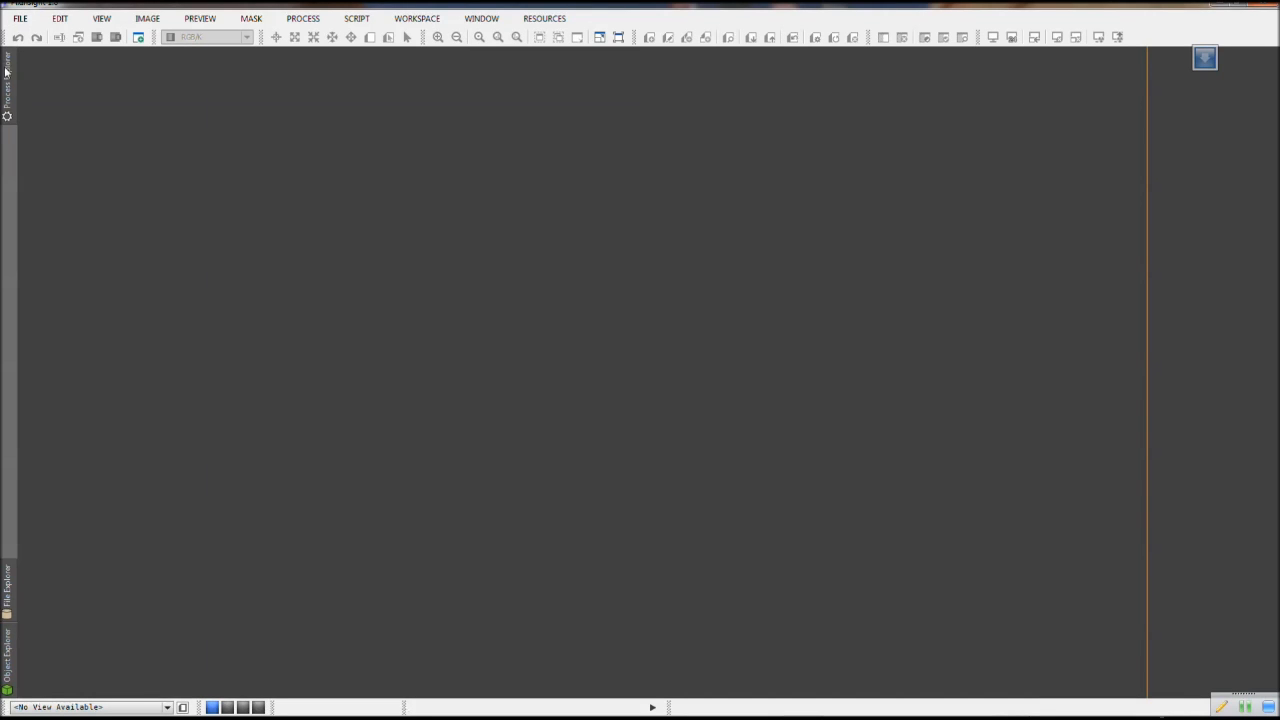
mouse_move(6, 75)
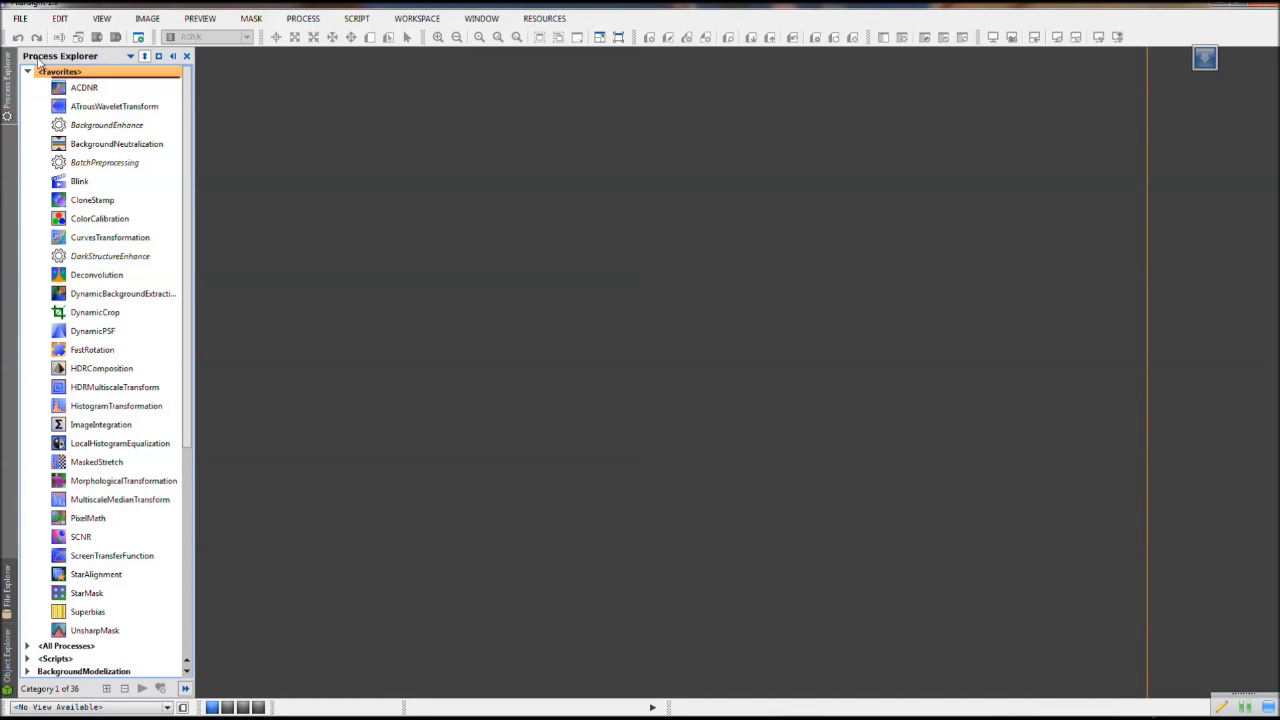
left_click(21, 19)
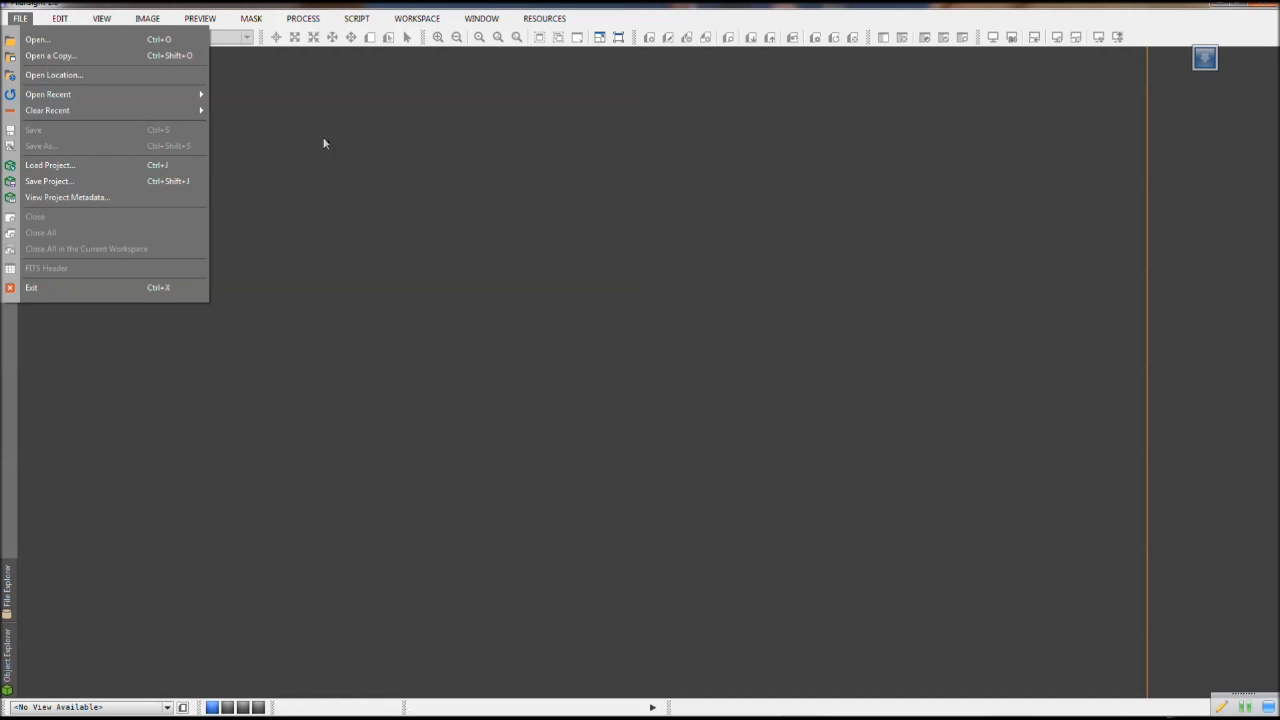
left_click(216, 203)
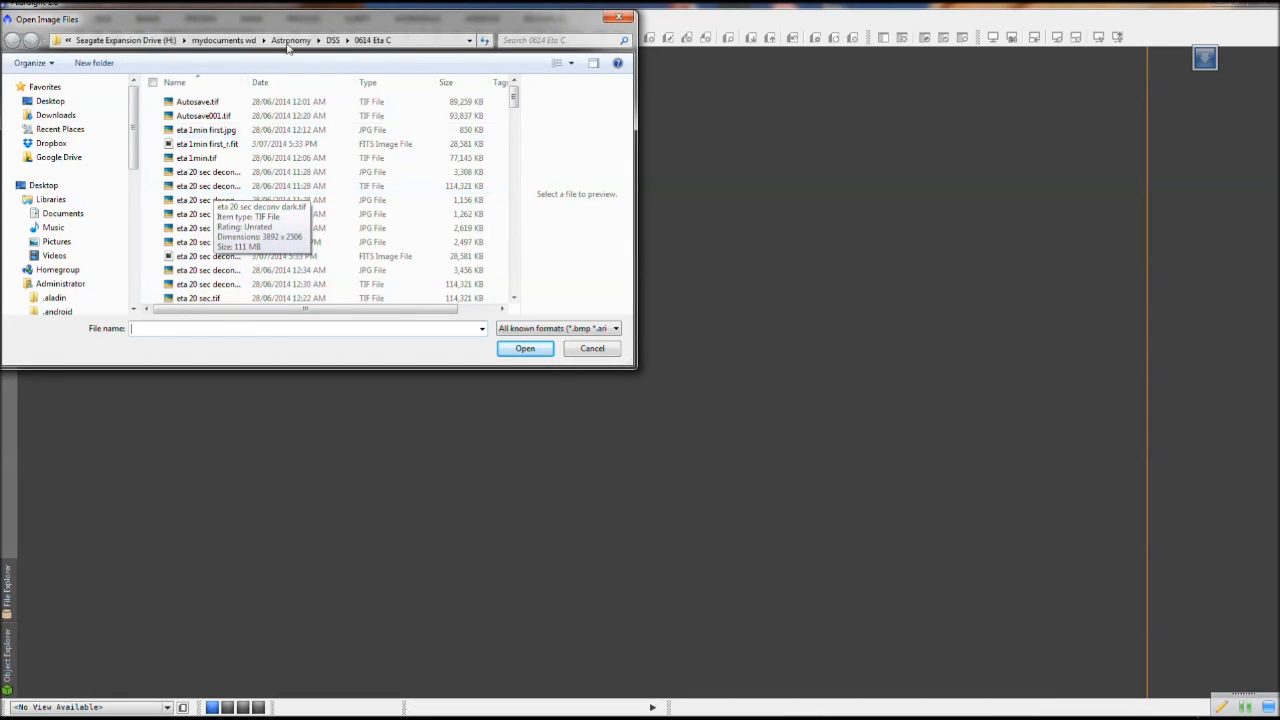
left_click(333, 40)
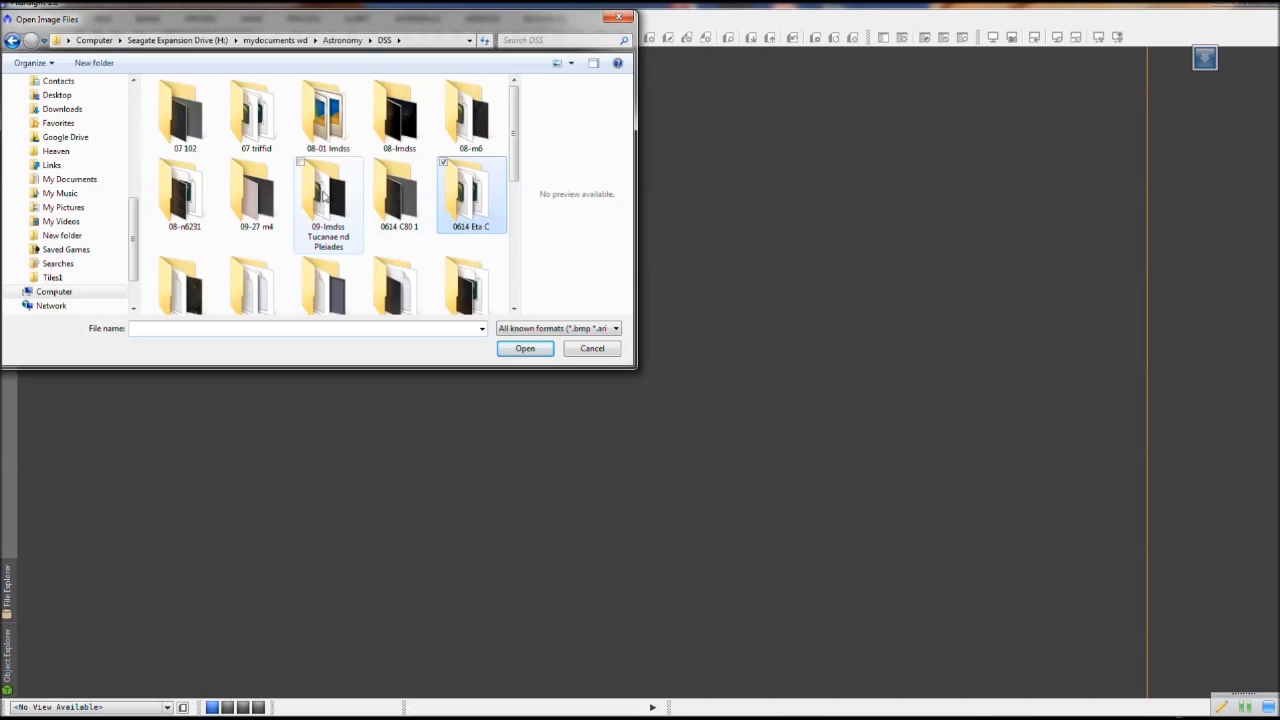
double_click(325, 120)
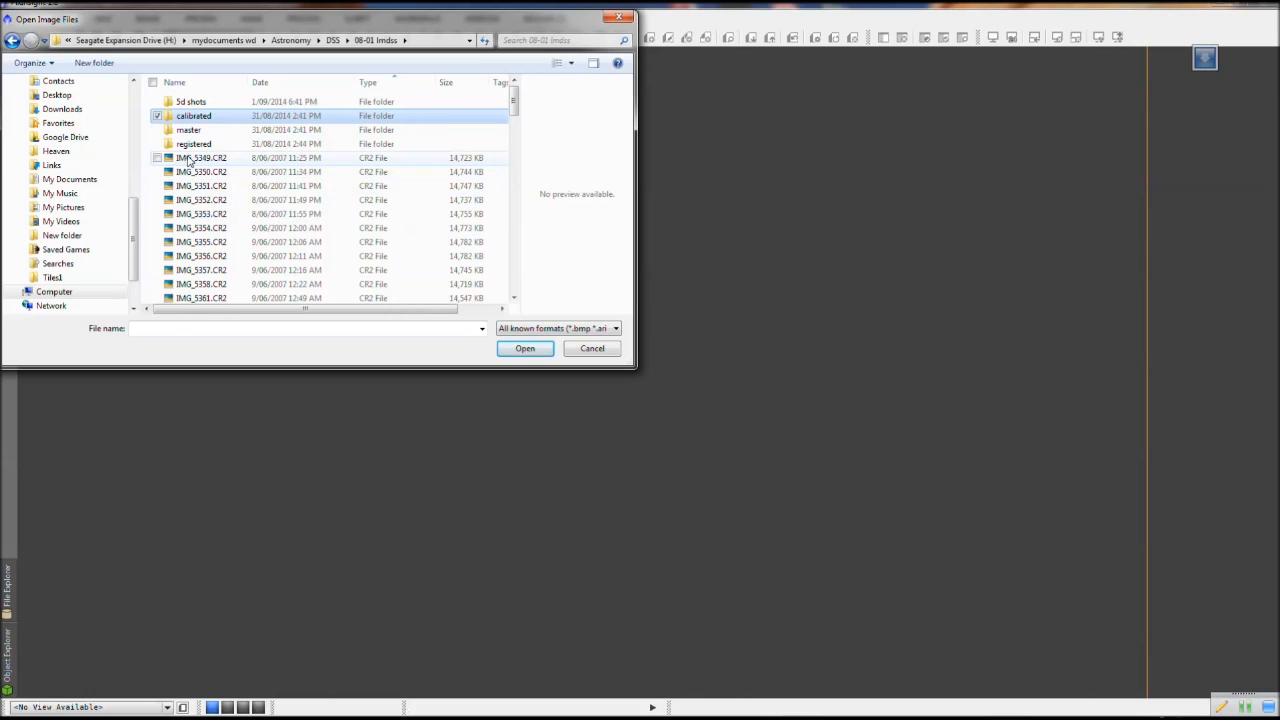
left_click(195, 172)
left_click(205, 242)
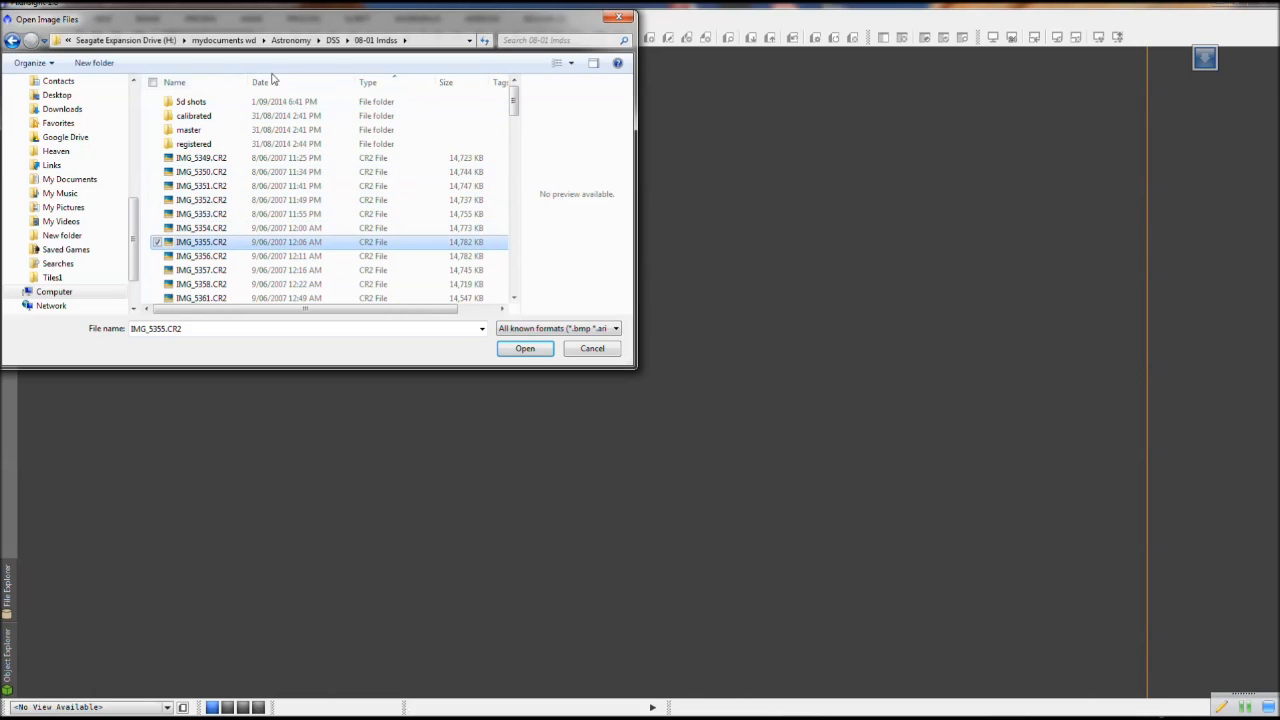
left_click(617, 18)
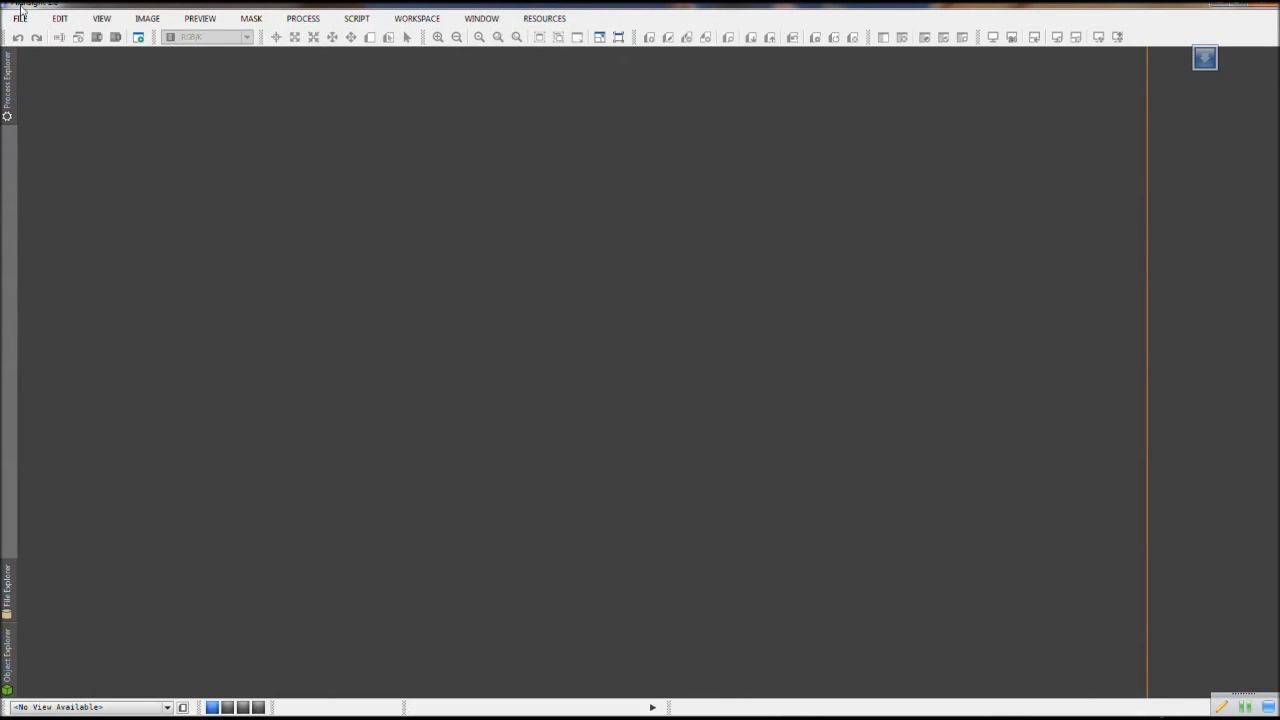
left_click(58, 20)
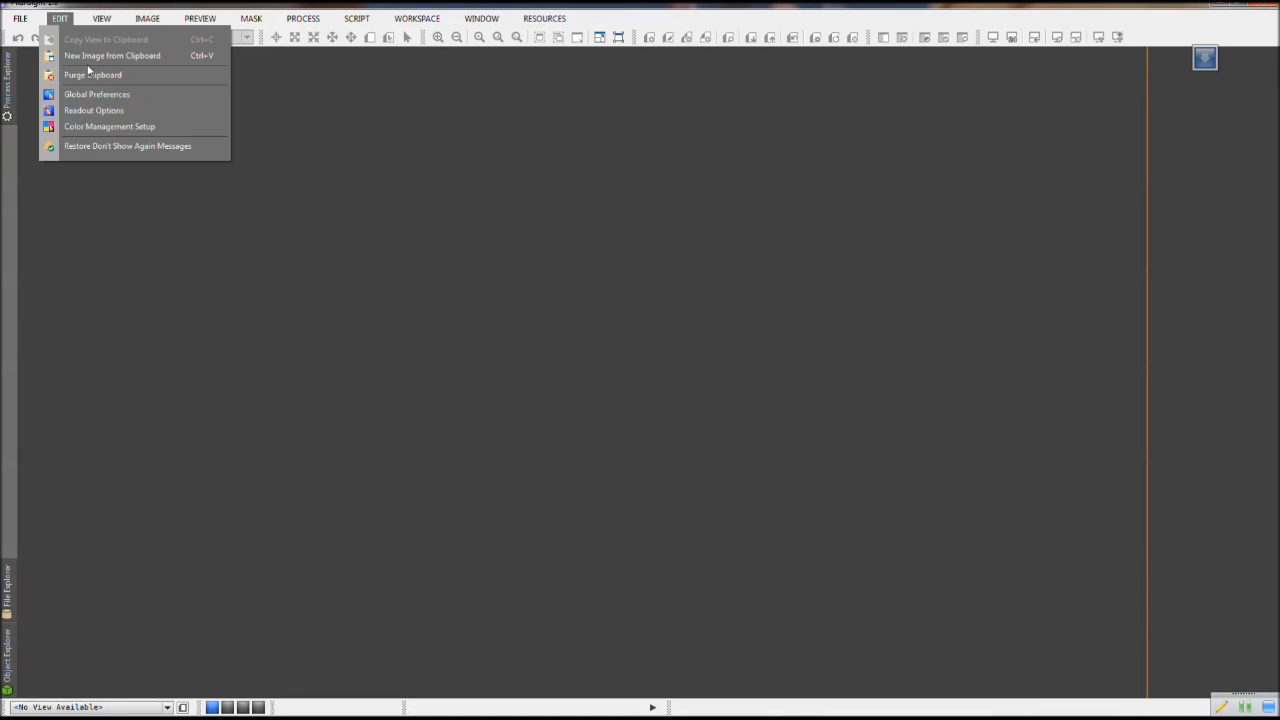
mouse_move(104, 20)
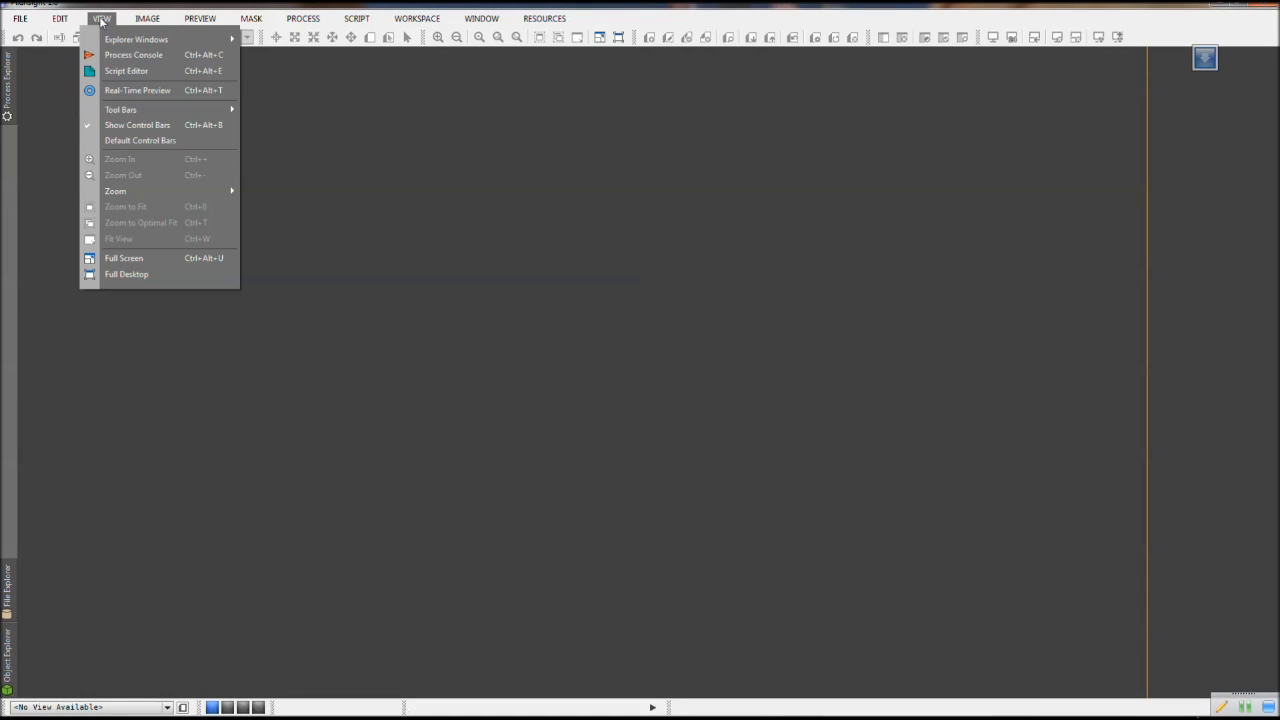
mouse_move(150, 22)
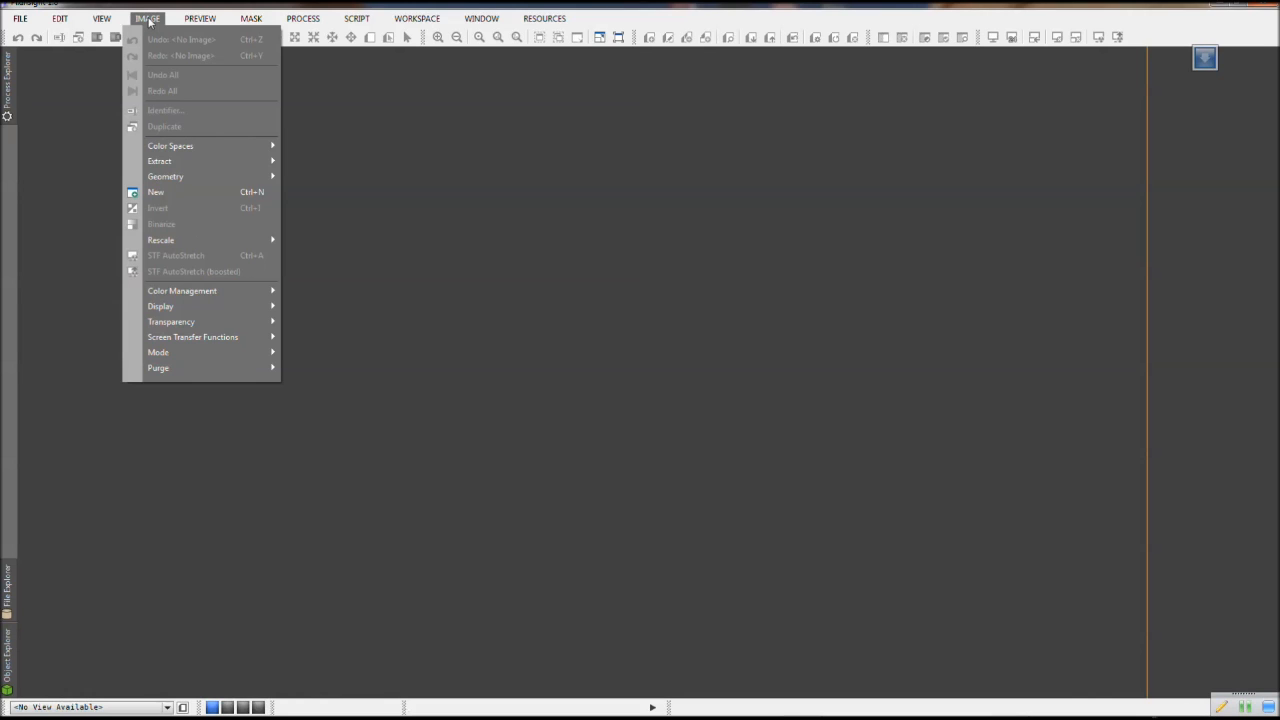
left_click(148, 20)
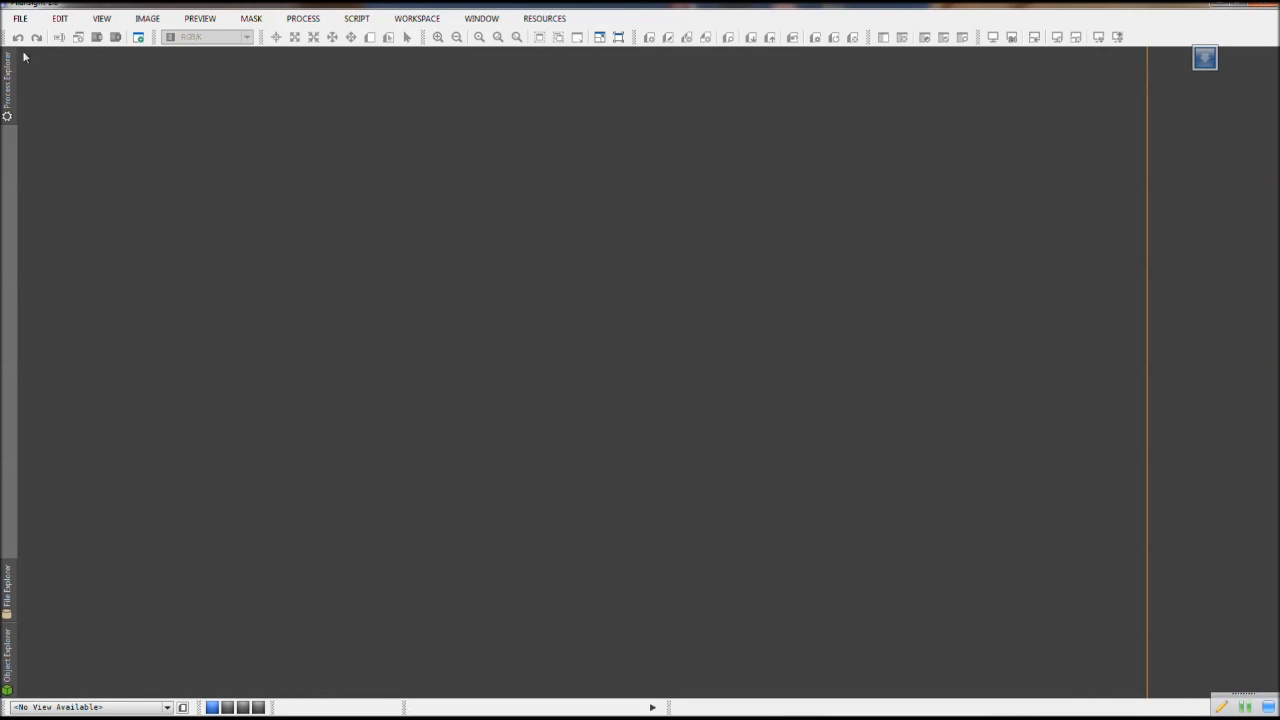
Open the image eta 20 sec deconv dark.tif from the 0614 Eta C folder and dismiss the process console
key("ctrl+o")
double_click(197, 185)
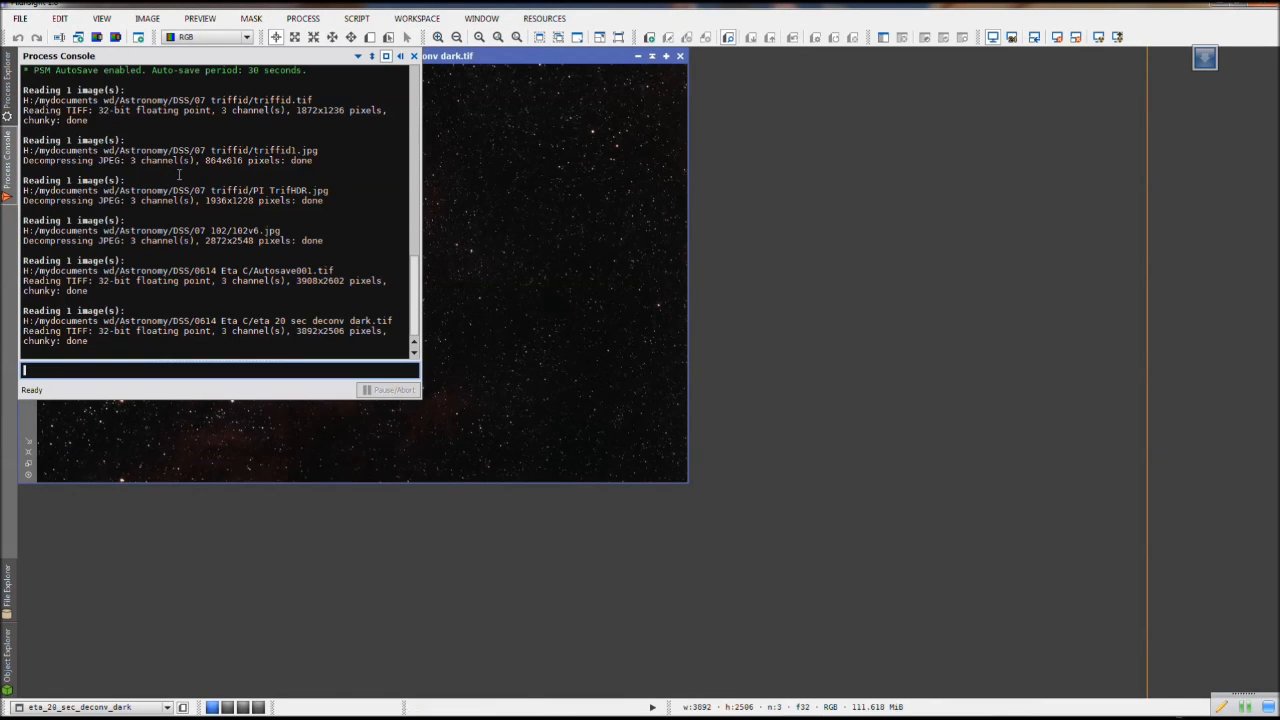
left_click(413, 56)
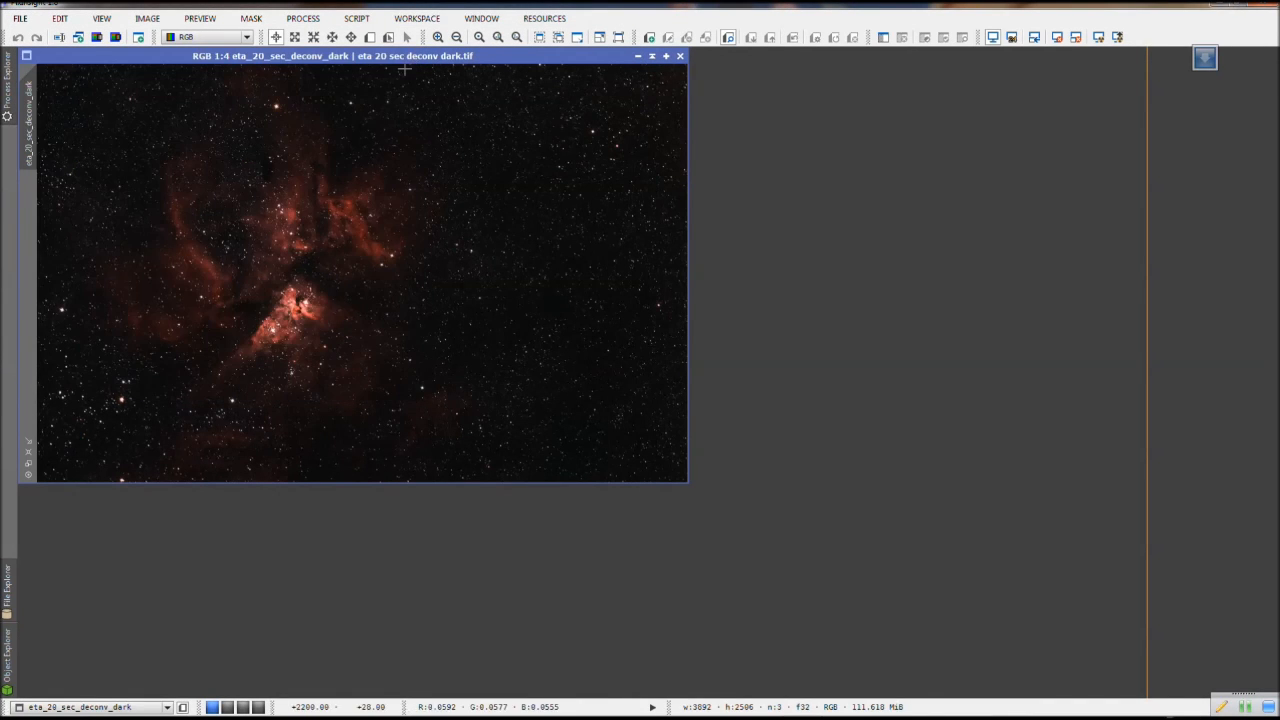
Examine the nebula, the surrounding star field and the bright orange star at several magnifications, ending on the whole image
left_click(148, 19)
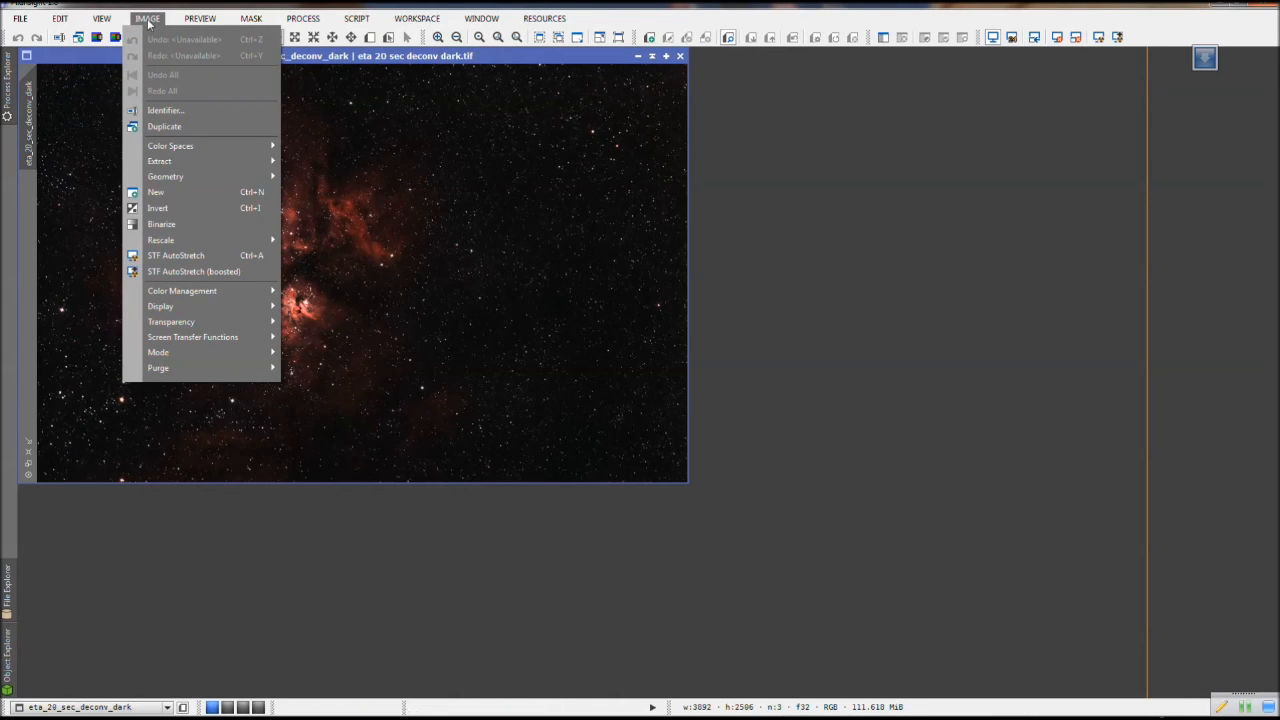
mouse_move(57, 20)
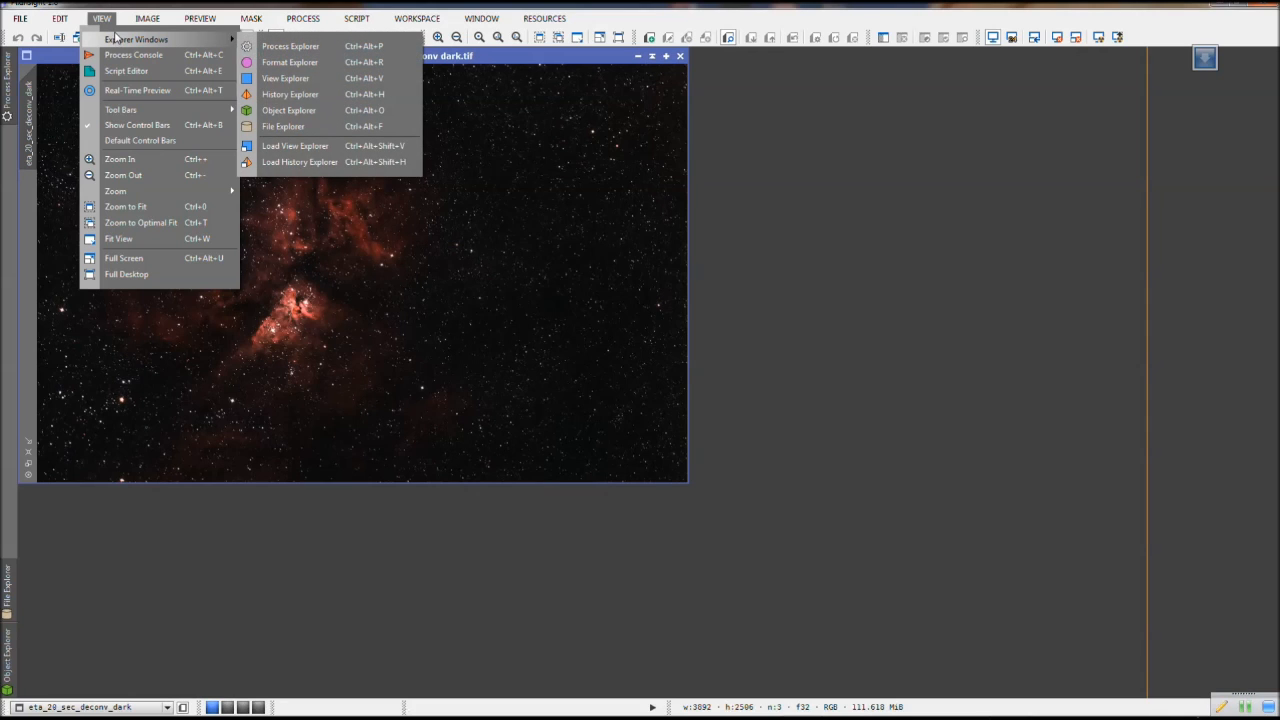
left_click(120, 160)
scroll(446, 150, "up", 1)
scroll(444, 158, "down", 5)
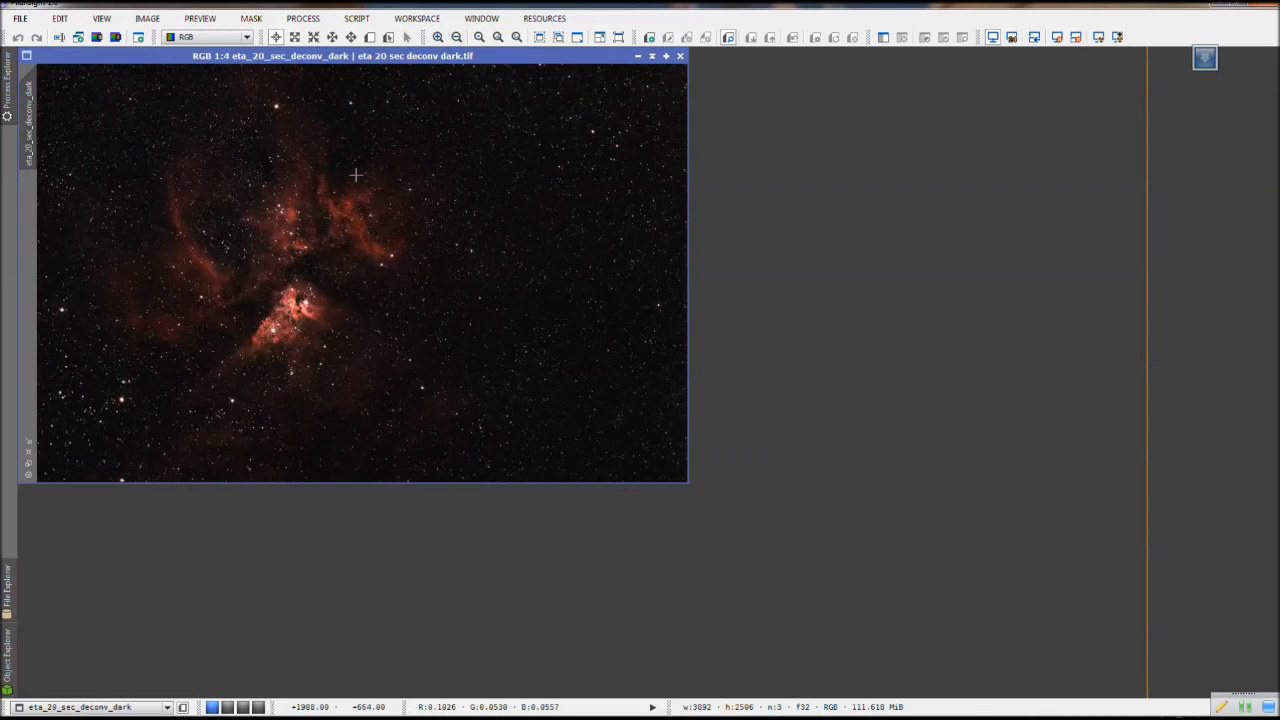
scroll(313, 180, "up", 6)
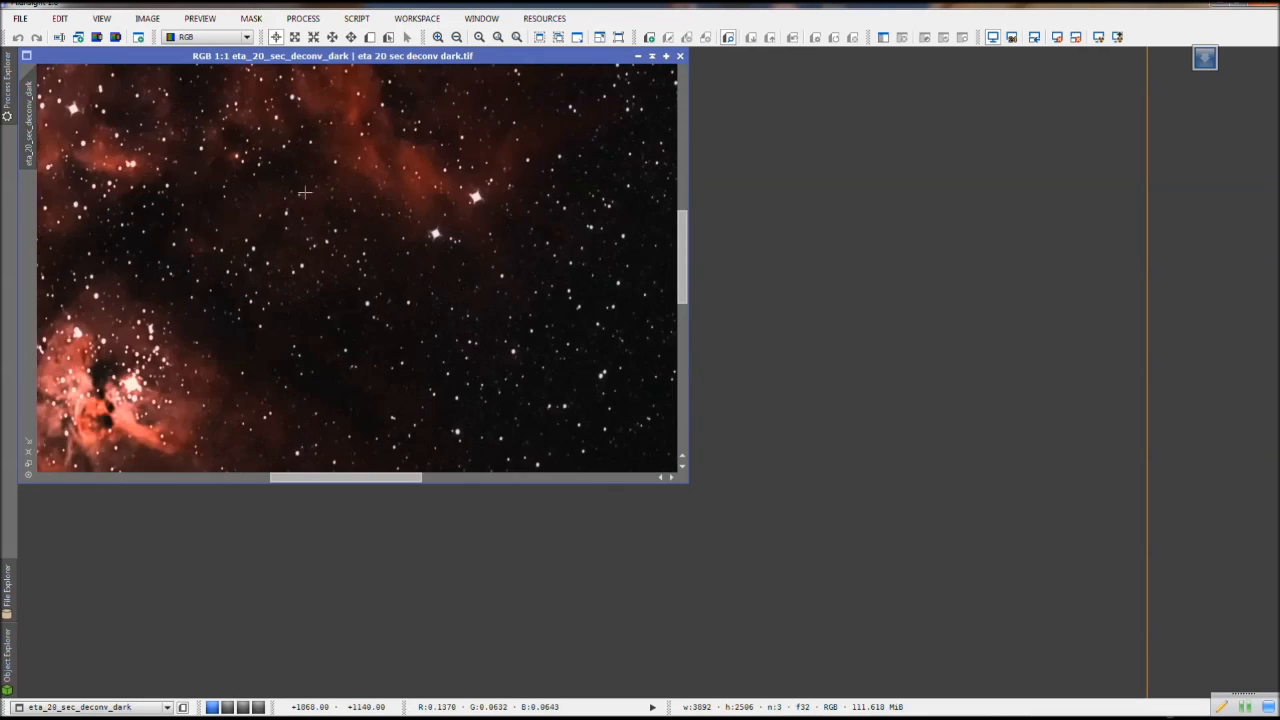
scroll(297, 202, "down", 3)
left_click_drag(313, 201, 440, 218)
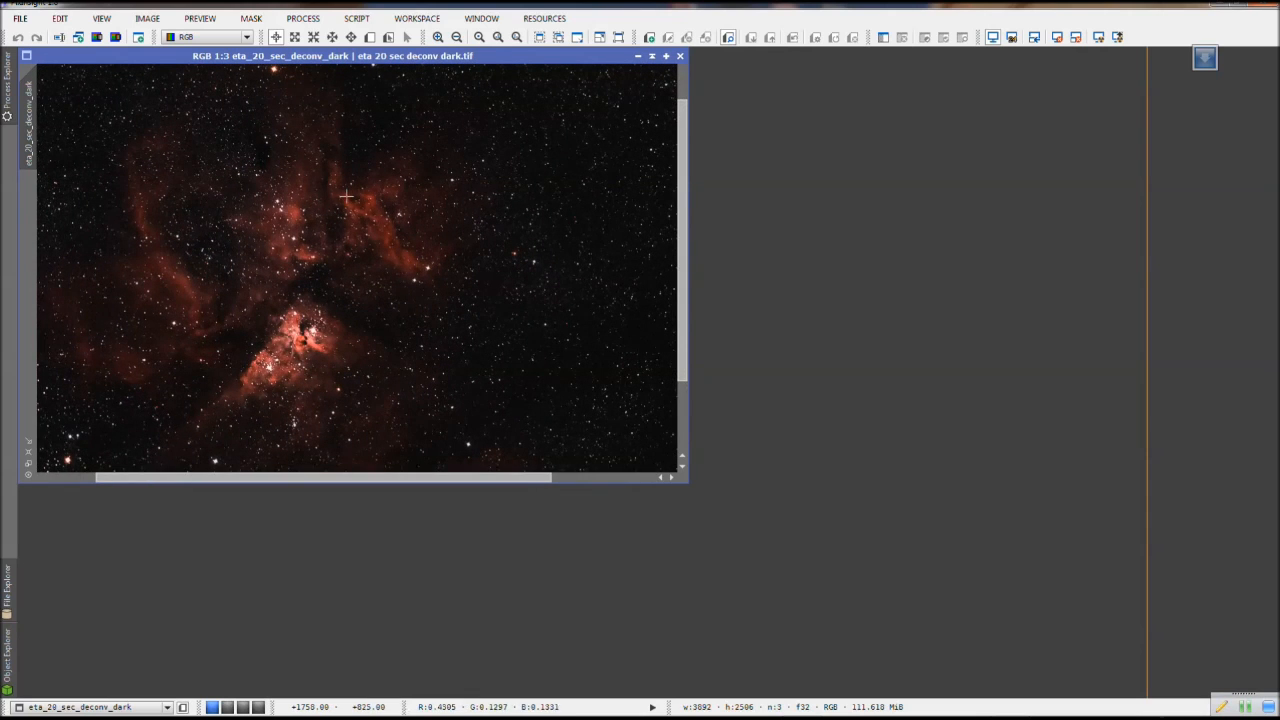
left_click_drag(209, 214, 666, 329)
scroll(416, 178, "down", 3)
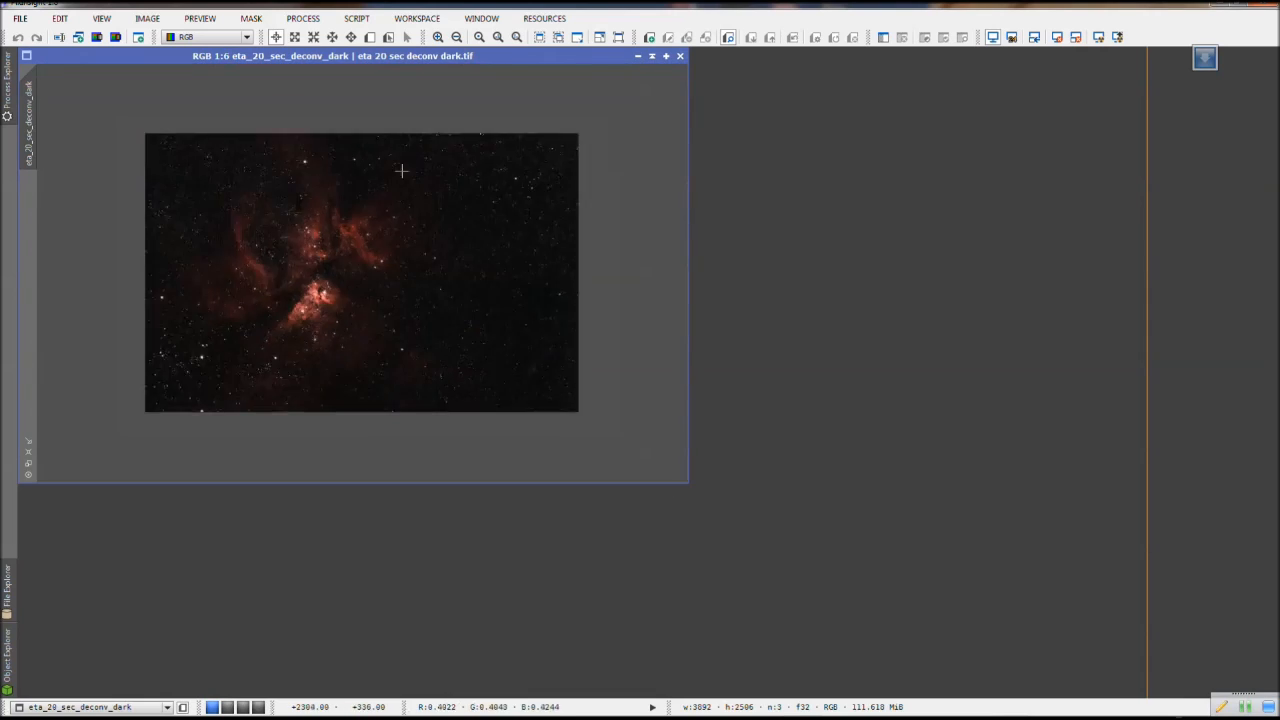
scroll(416, 178, "up", 5)
left_click_drag(235, 182, 339, 297)
scroll(363, 207, "down", 2)
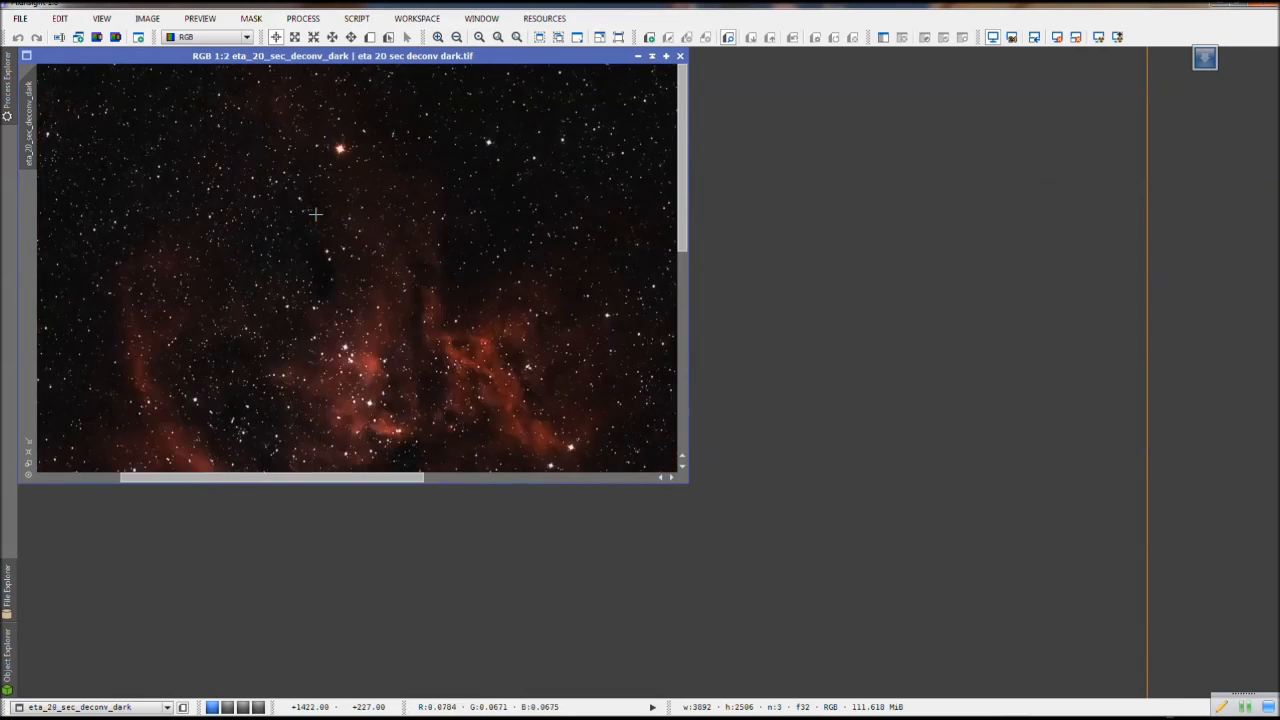
scroll(313, 214, "down", 1)
scroll(313, 214, "up", 3)
left_click_drag(285, 163, 358, 400)
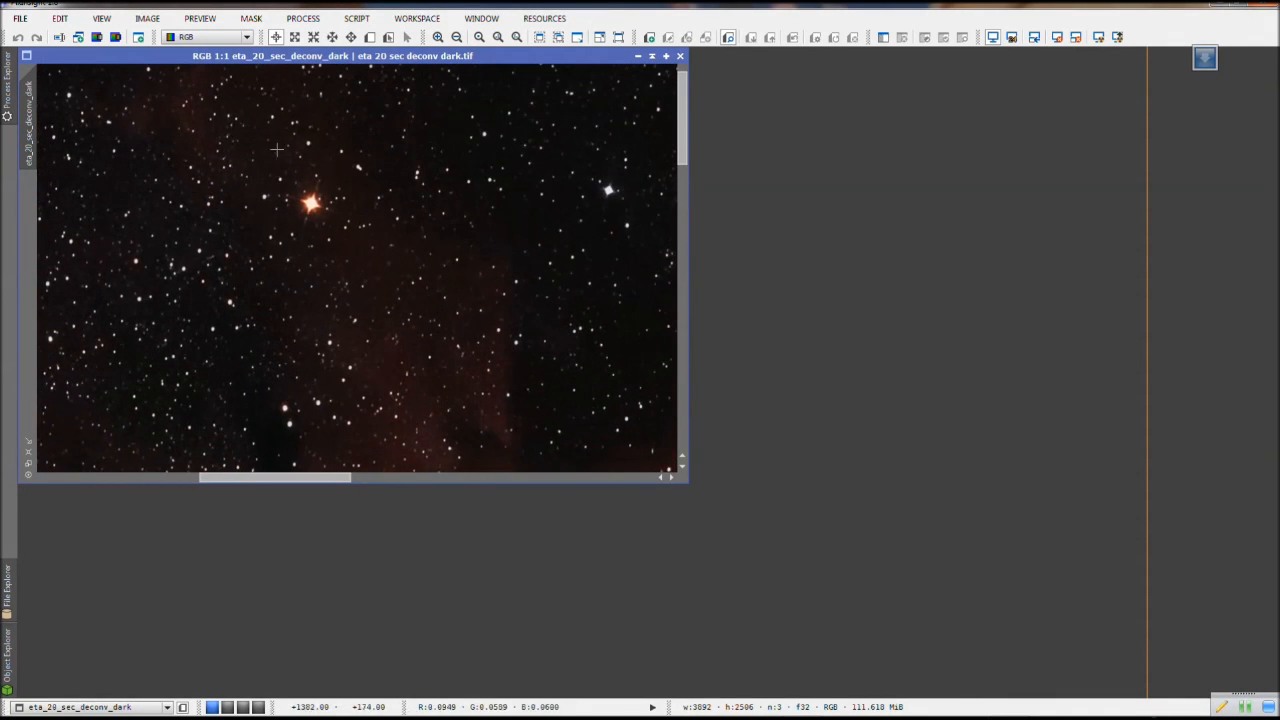
scroll(281, 127, "up", 2)
left_click_drag(260, 145, 357, 403)
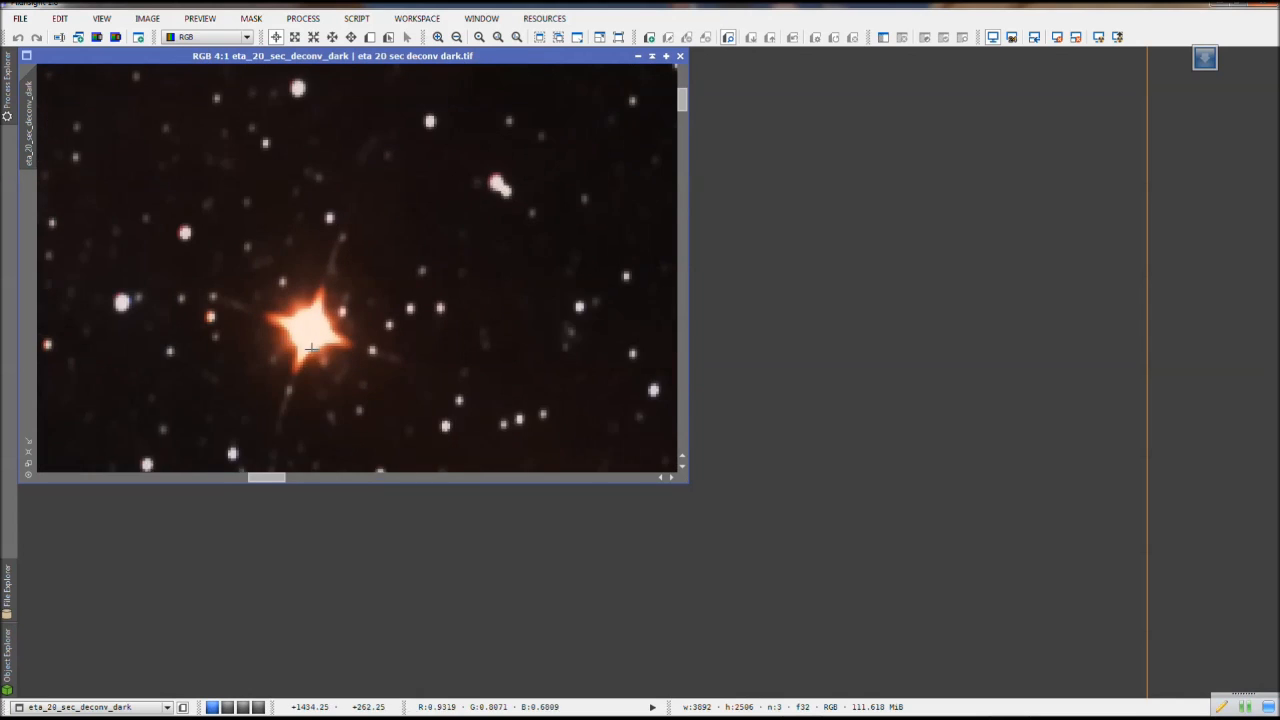
scroll(305, 345, "up", 5)
scroll(297, 345, "down", 10)
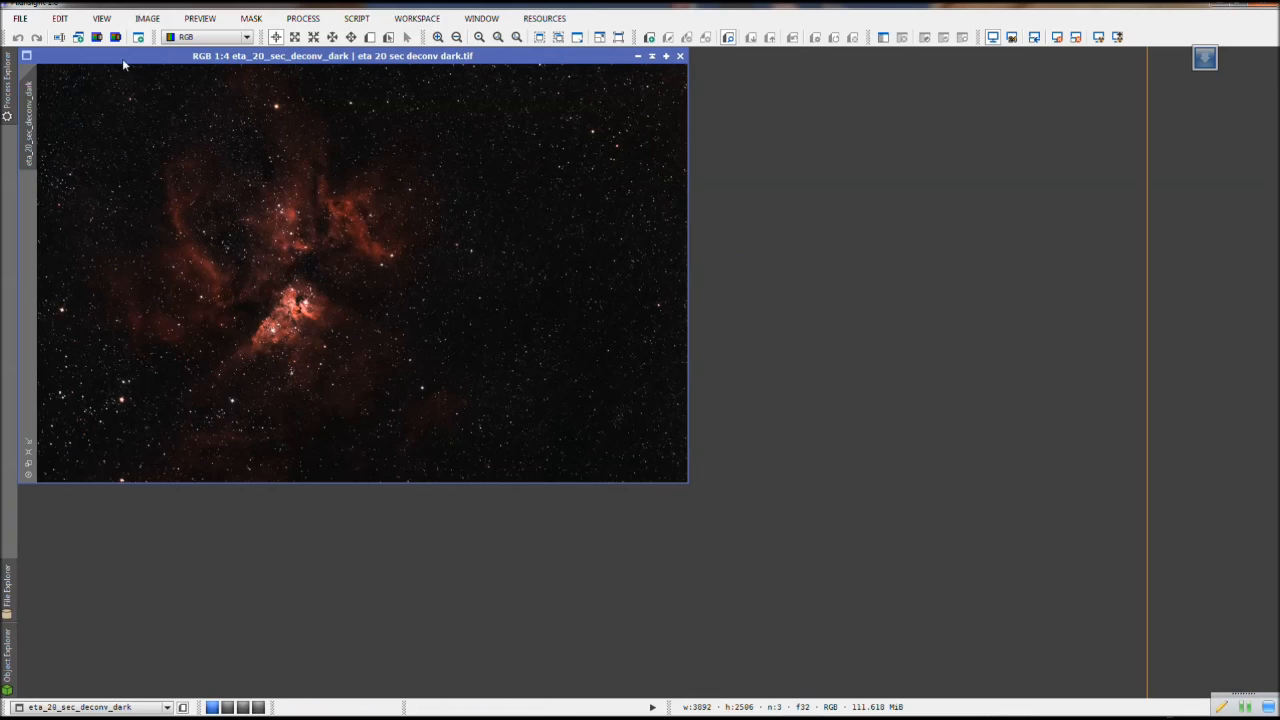
Split the nebula image into separate red, green and blue channel images and move the blue one clear of the stack
left_click(152, 22)
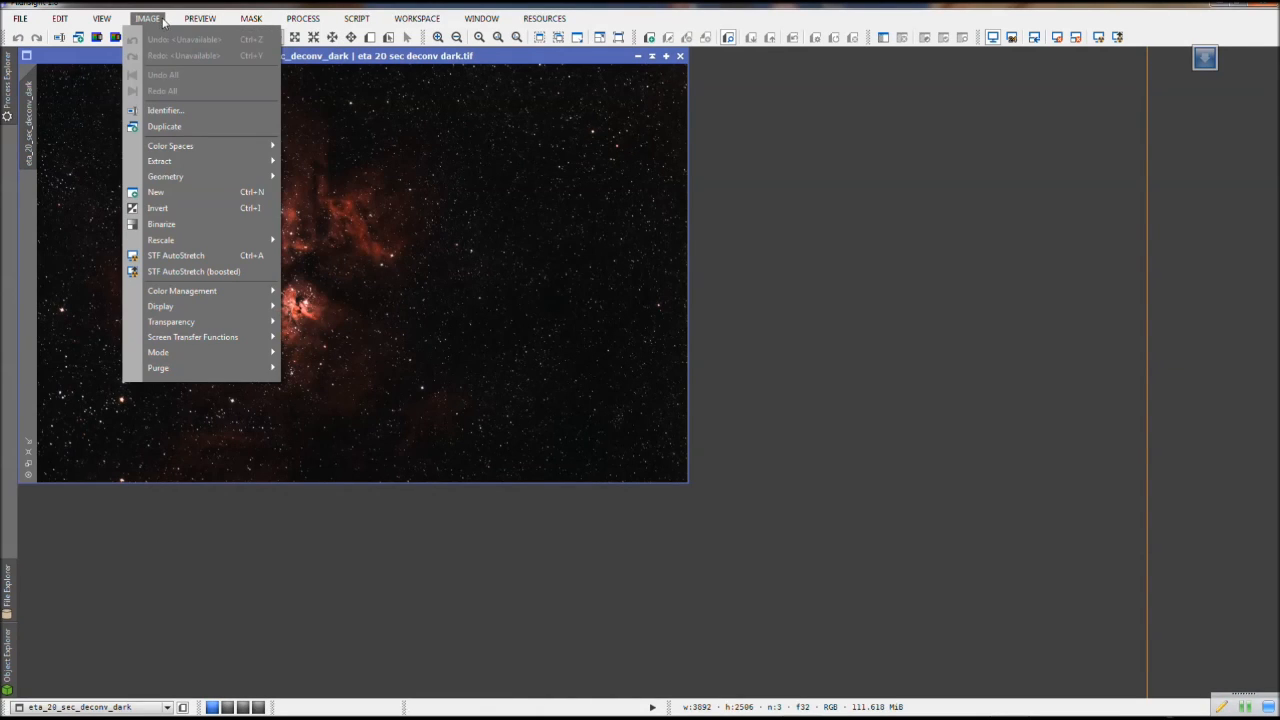
mouse_move(181, 178)
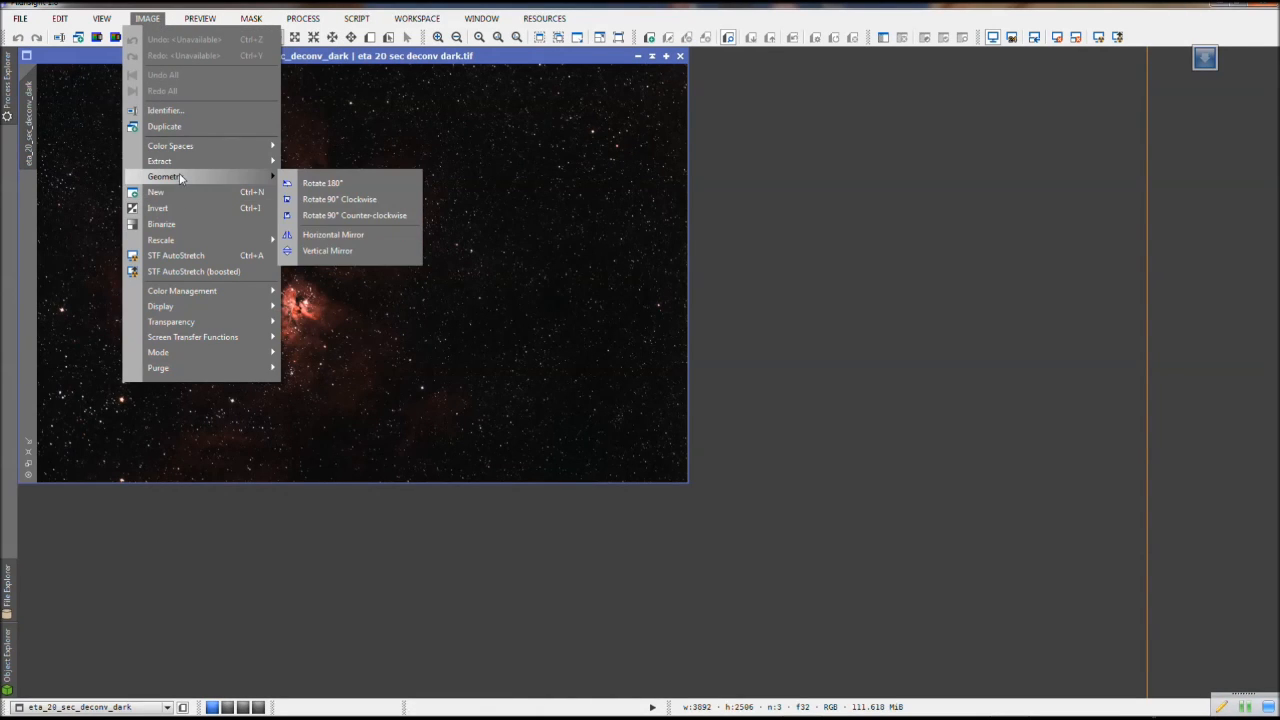
mouse_move(170, 147)
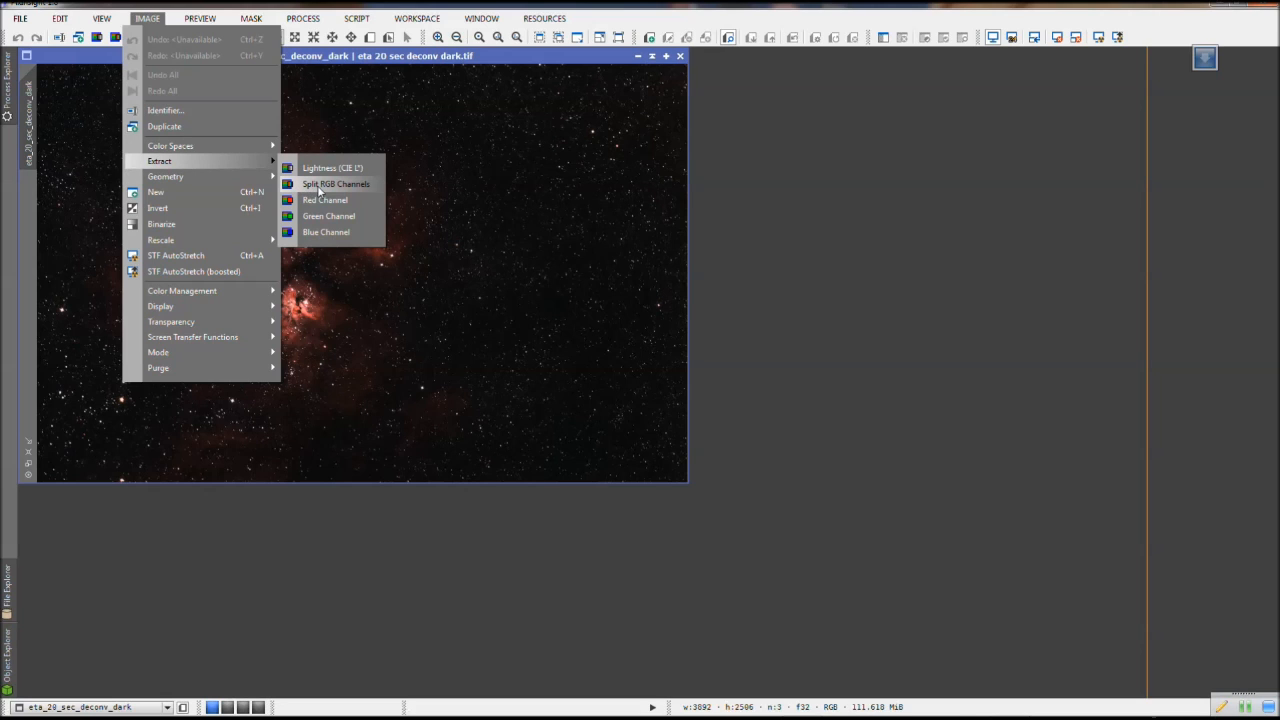
left_click(322, 184)
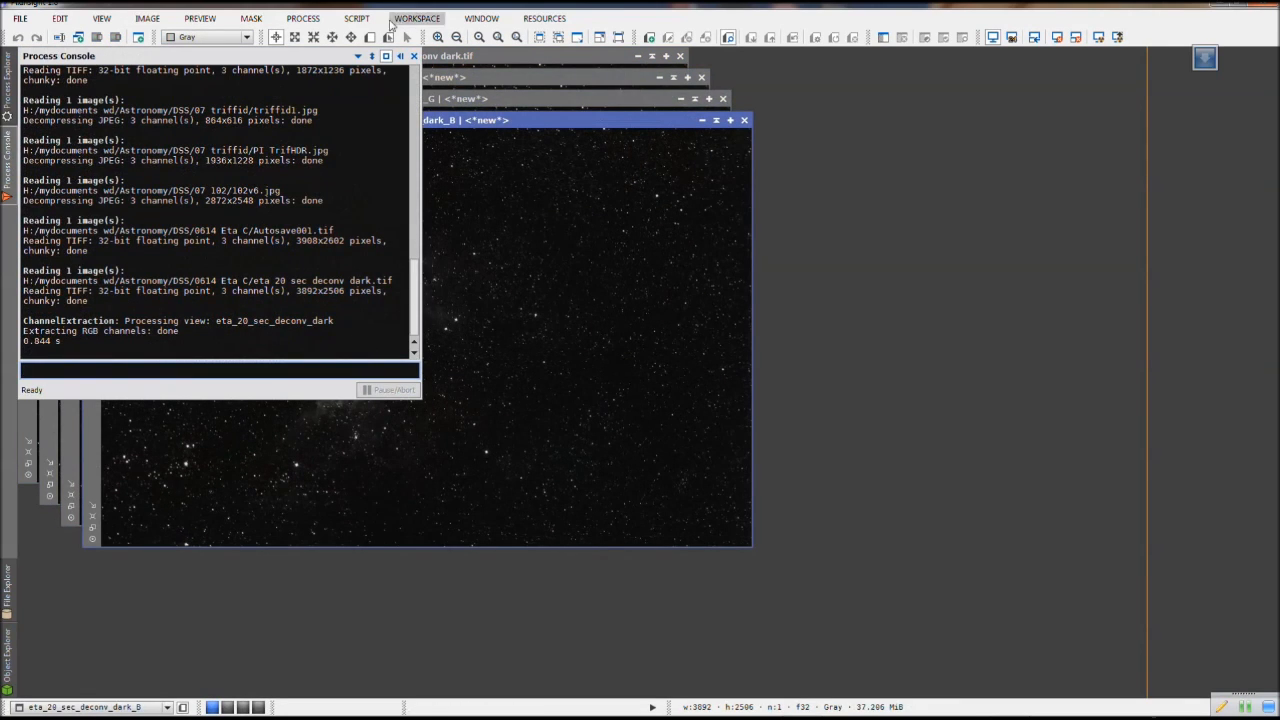
left_click(413, 55)
left_click_drag(429, 120, 483, 203)
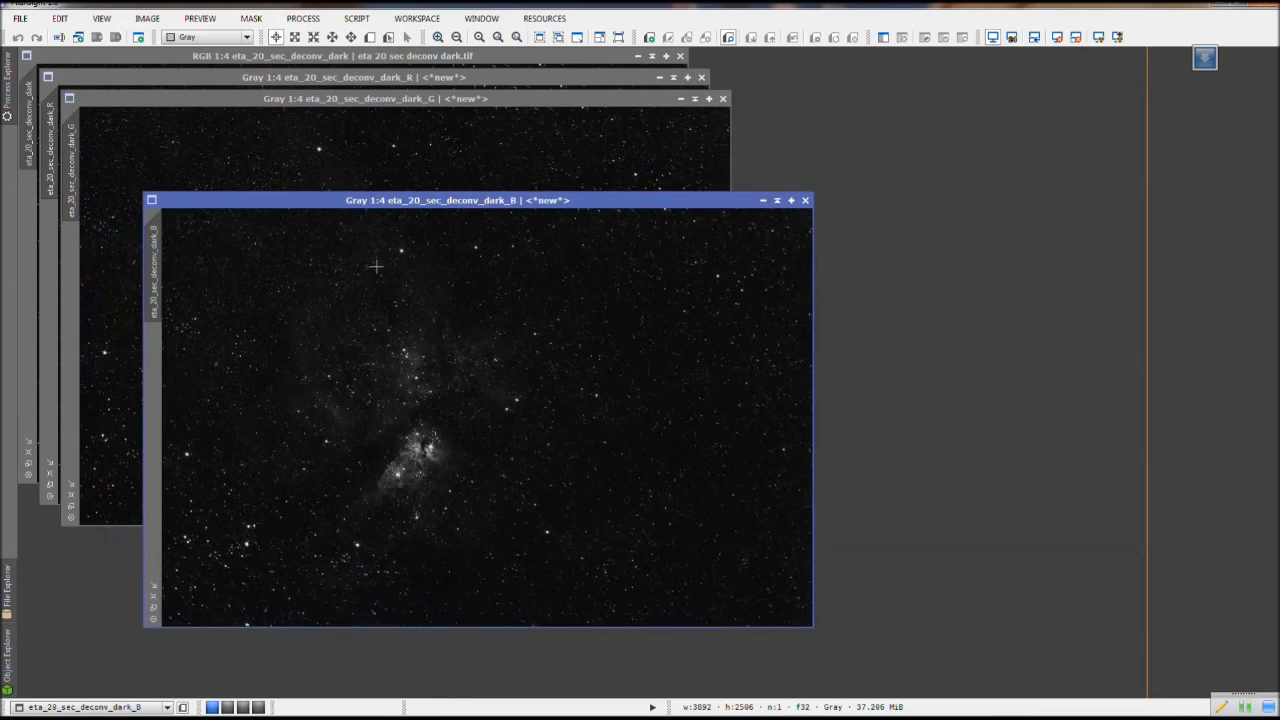
Close the extracted blue, green and red channel images, leaving only the original colour image open
left_click(805, 200)
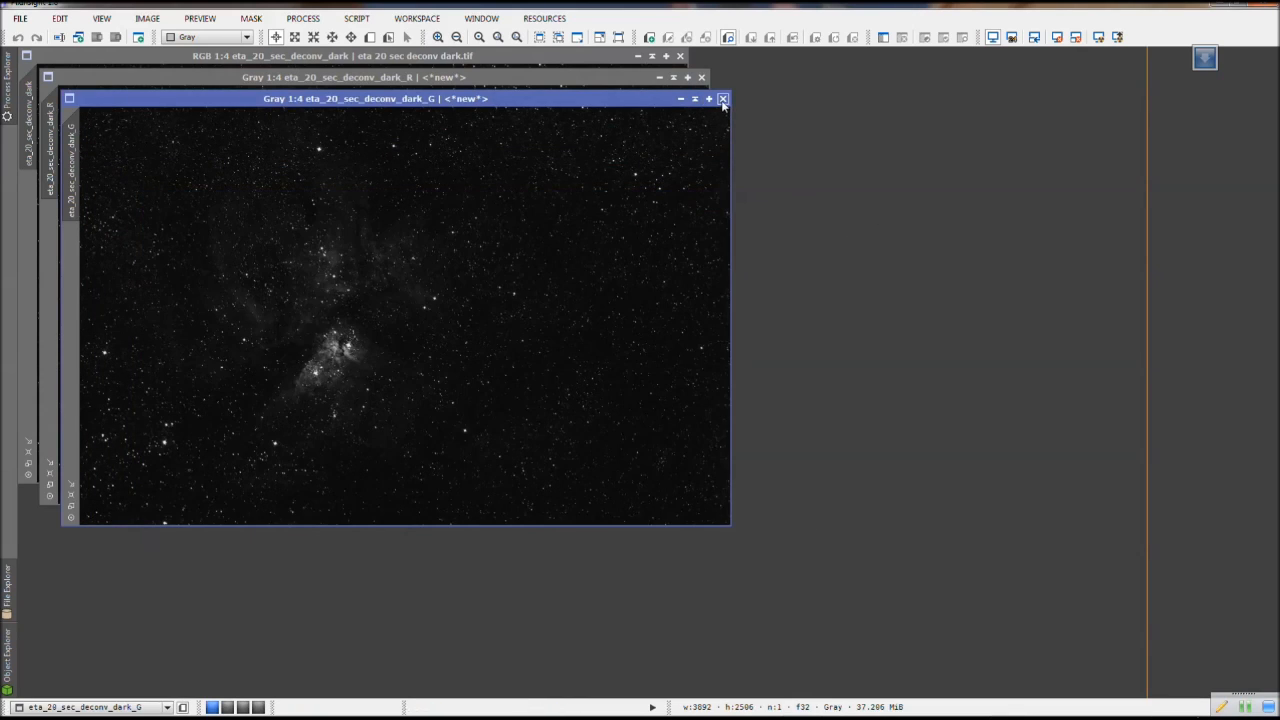
left_click(722, 99)
left_click(701, 77)
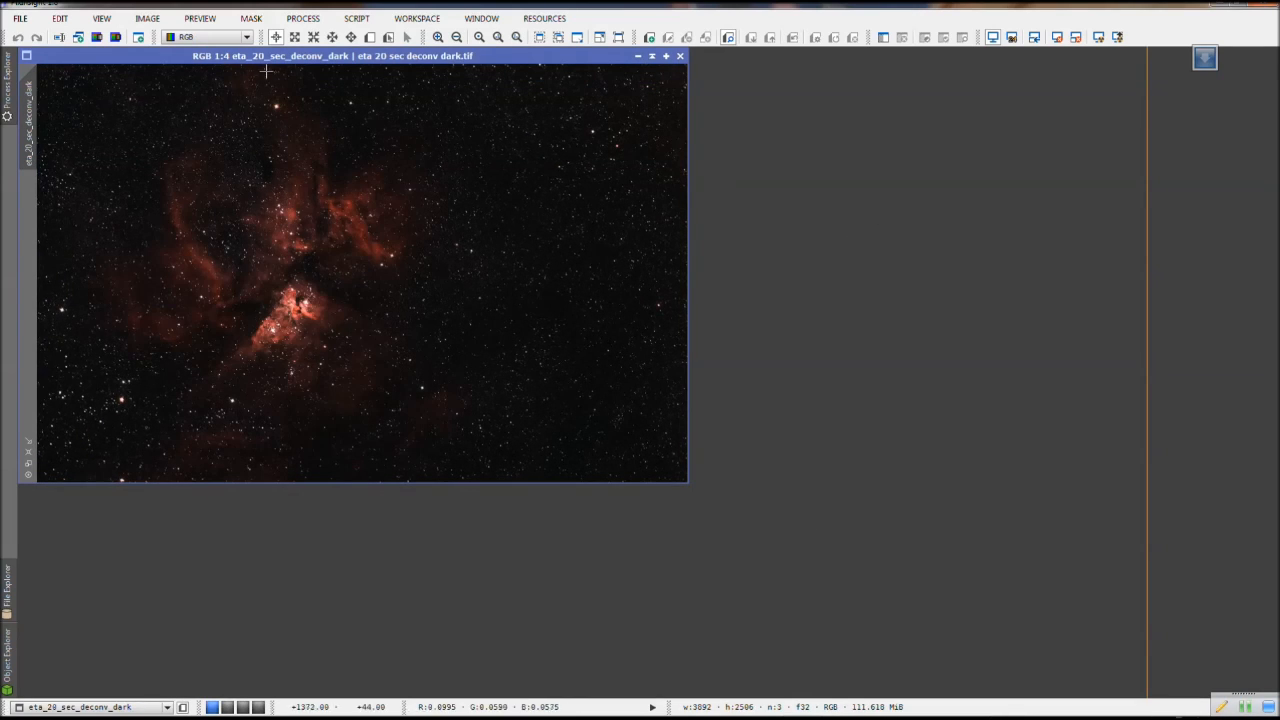
Rotate the colour image by 180° and undo the rotation
mouse_move(268, 57)
left_mouse_down()
mouse_move(293, 61)
mouse_move(272, 63)
left_mouse_up()
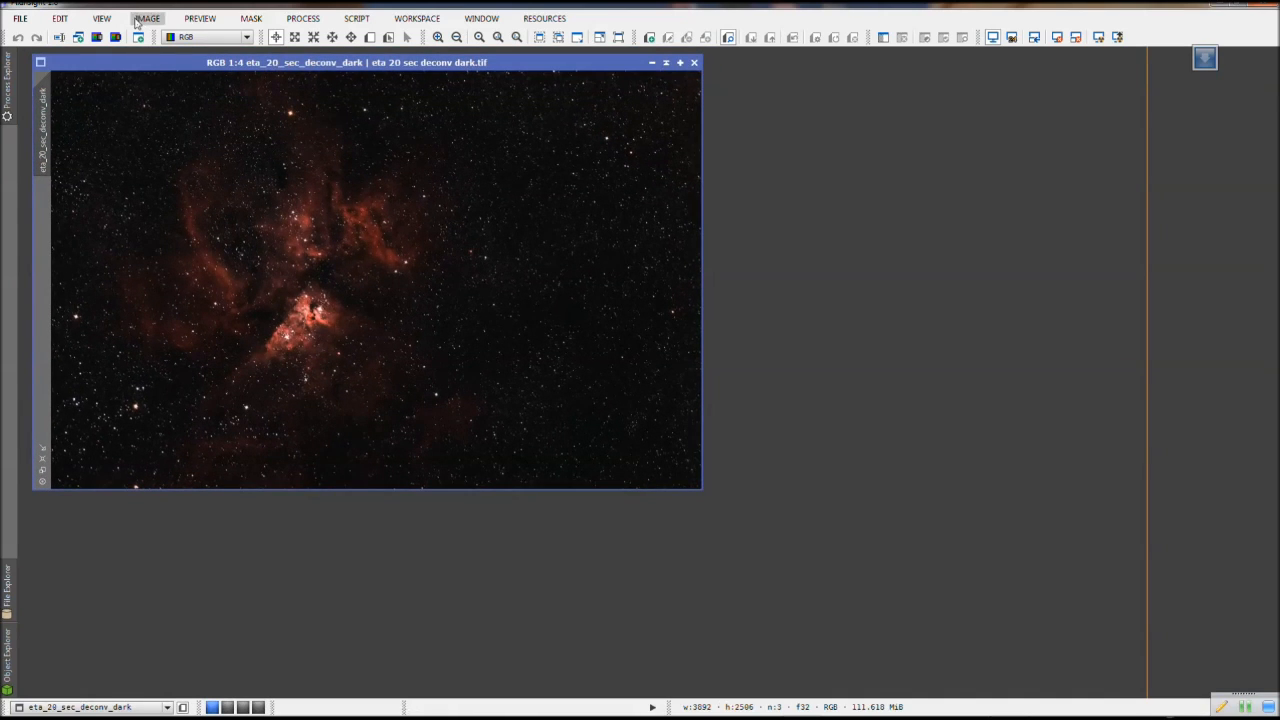
left_click(160, 20)
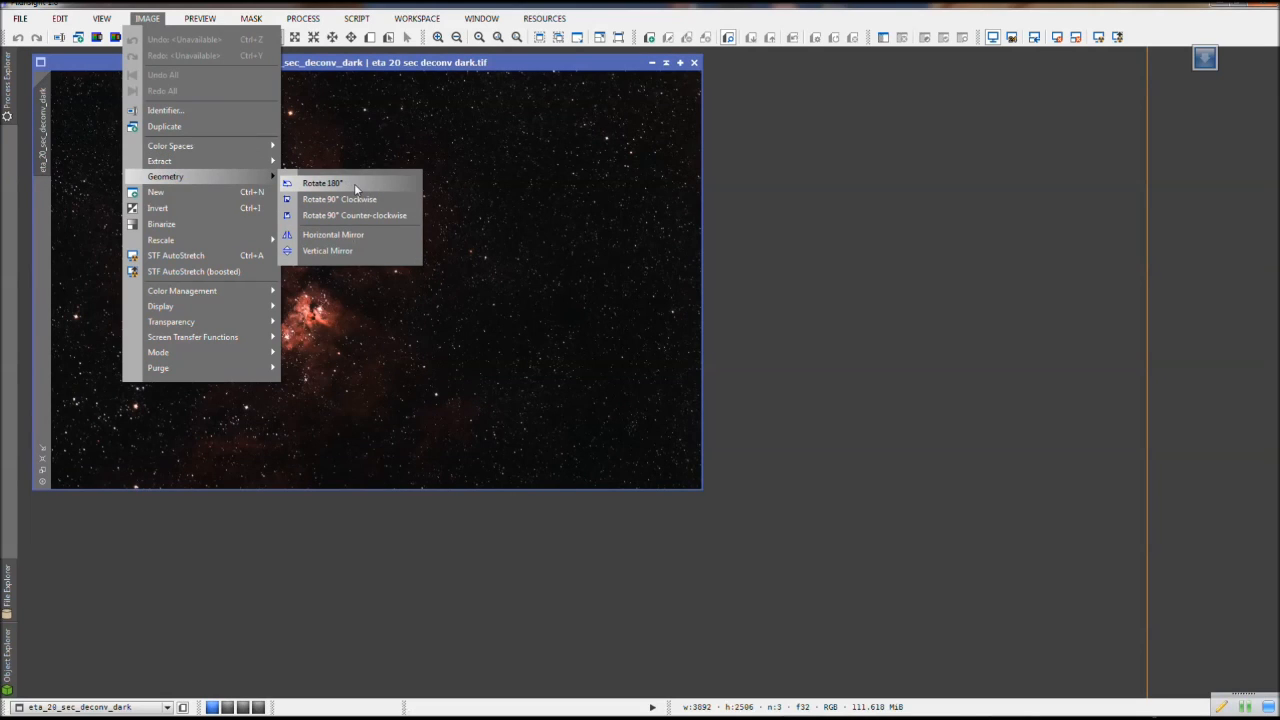
left_click(354, 183)
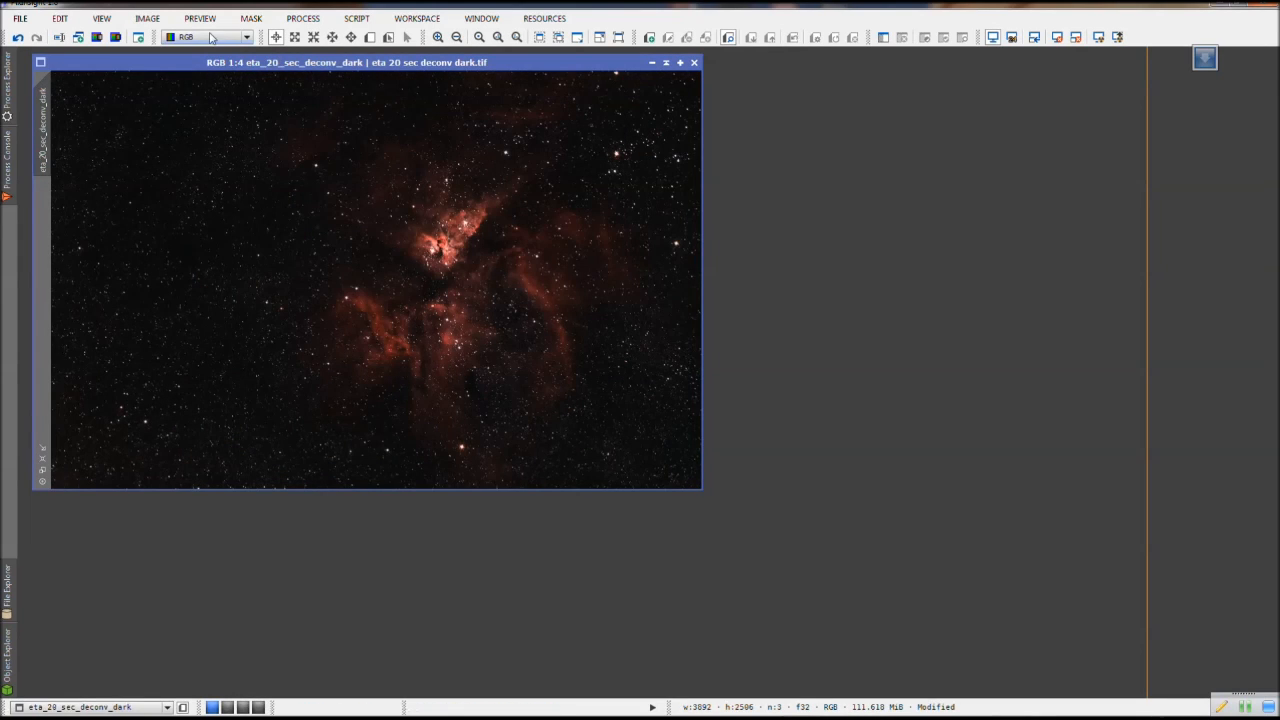
left_click(18, 38)
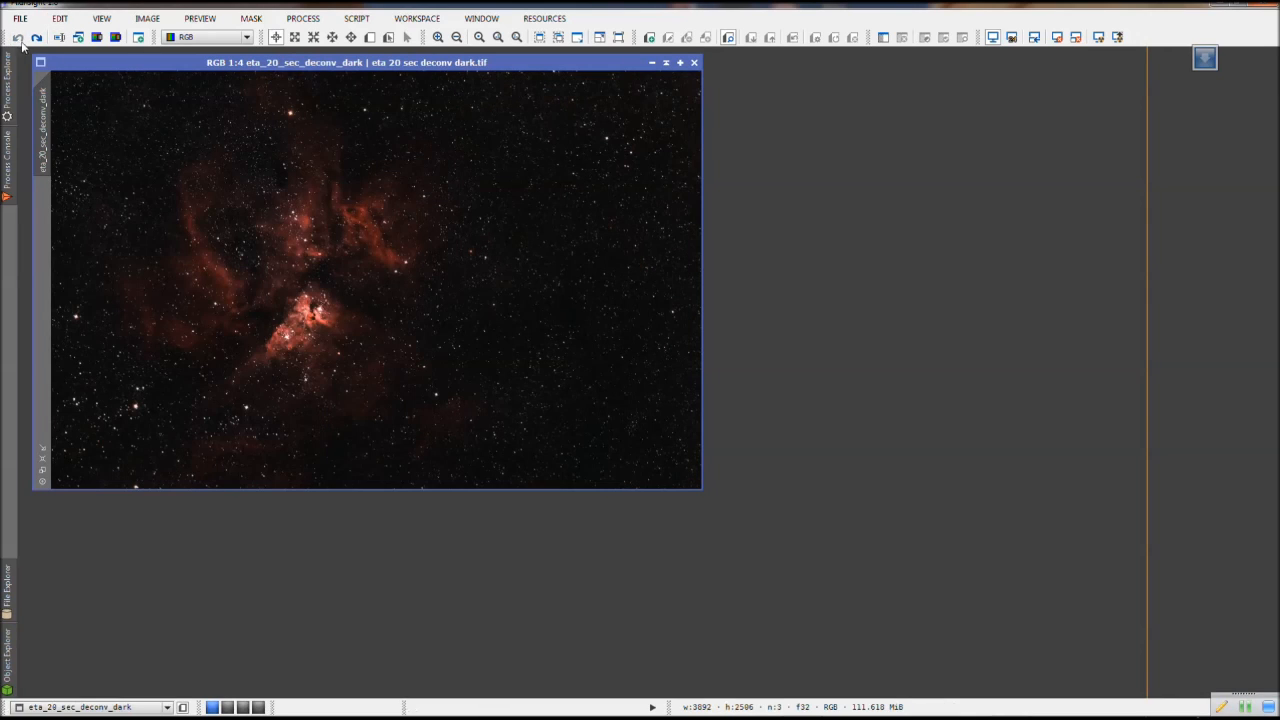
Mirror the colour image horizontally and undo the mirroring
left_click(147, 18)
mouse_move(198, 165)
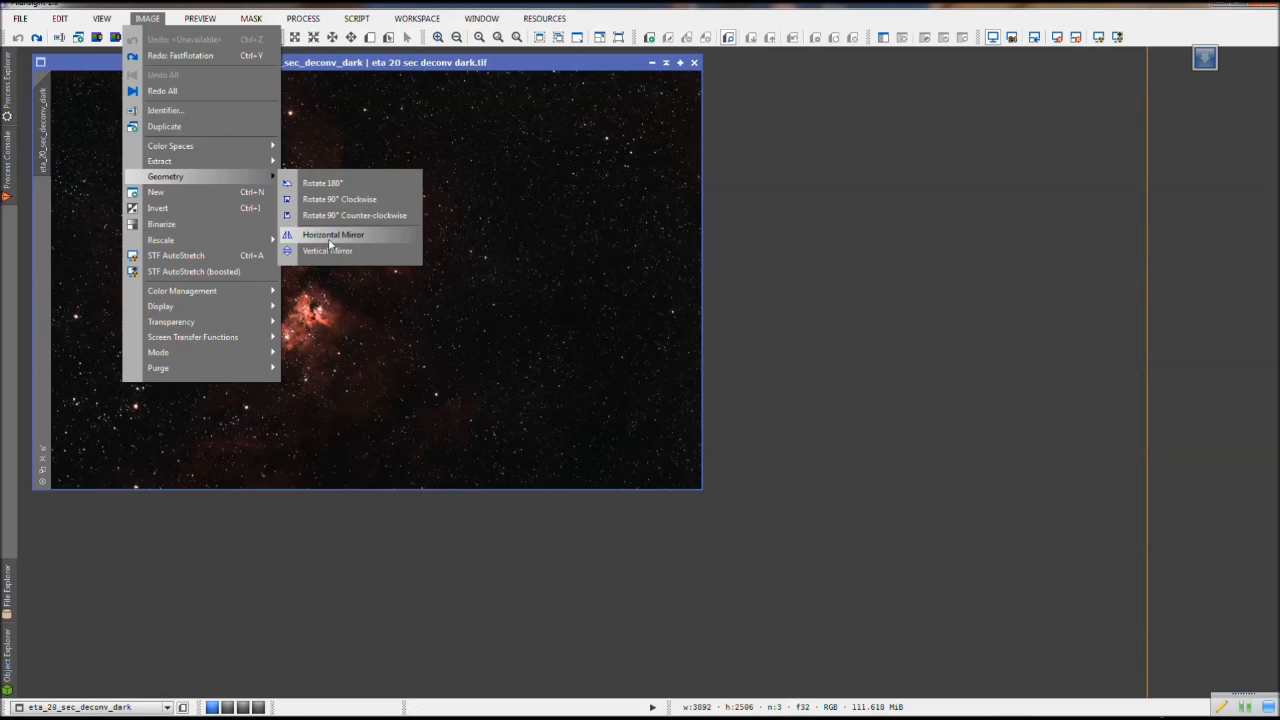
left_click(329, 236)
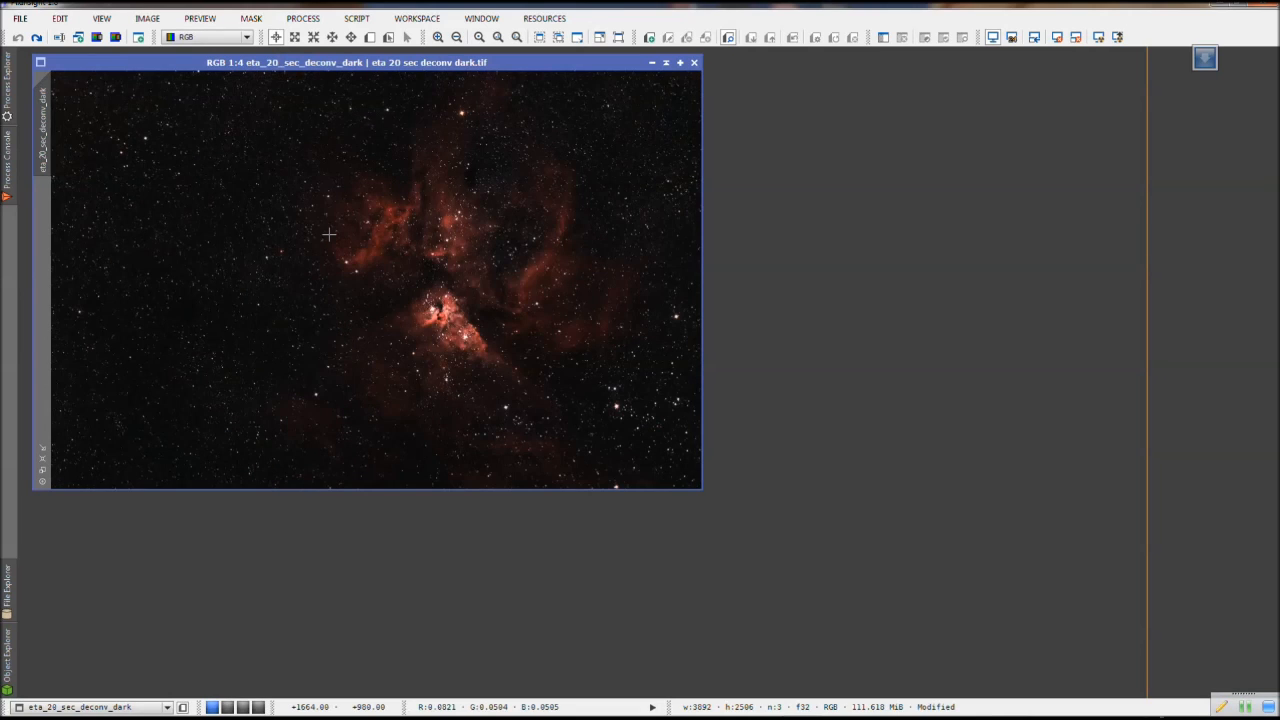
left_click(19, 37)
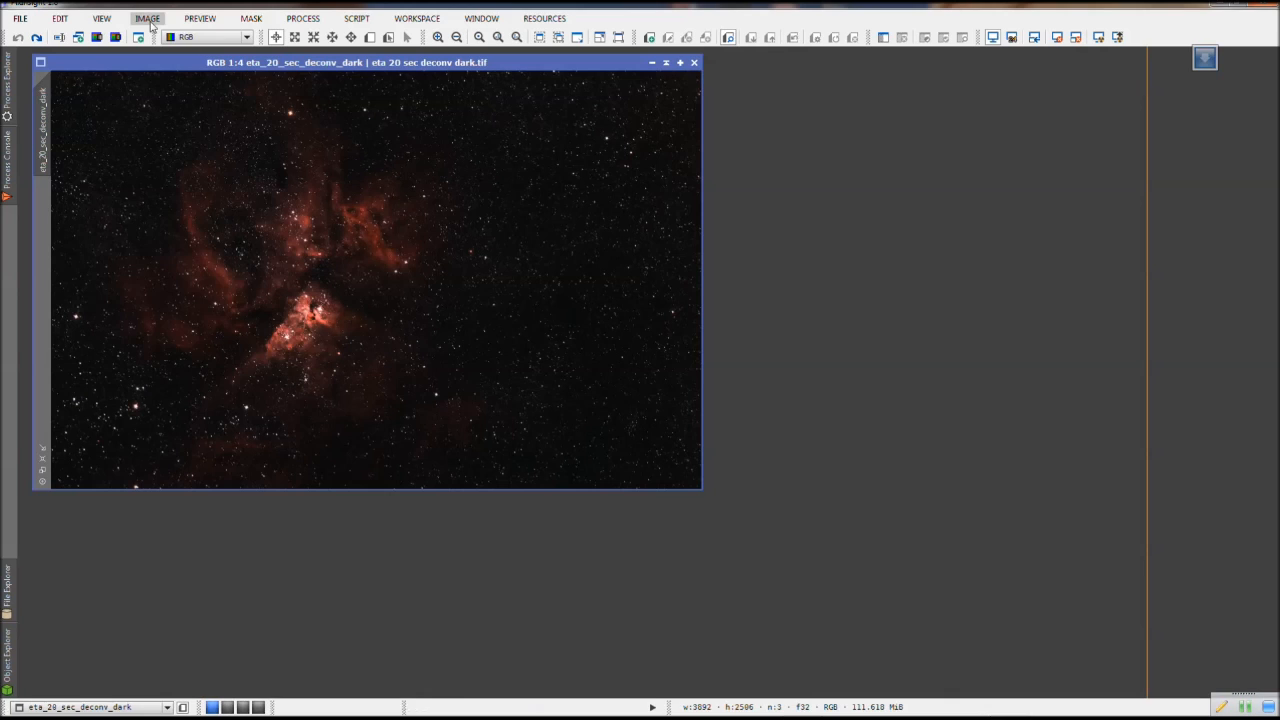
Look through the available image, preview, mask, process, script, workspace and view commands without running any
left_click(150, 19)
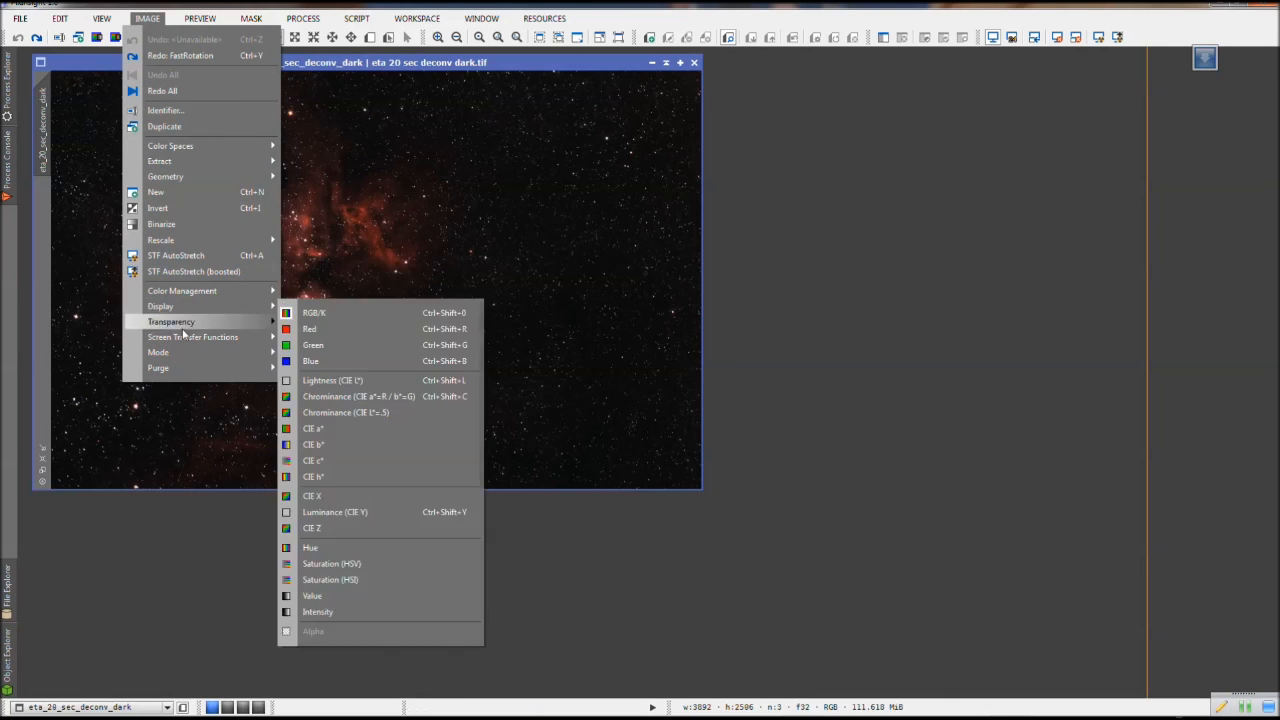
mouse_move(190, 305)
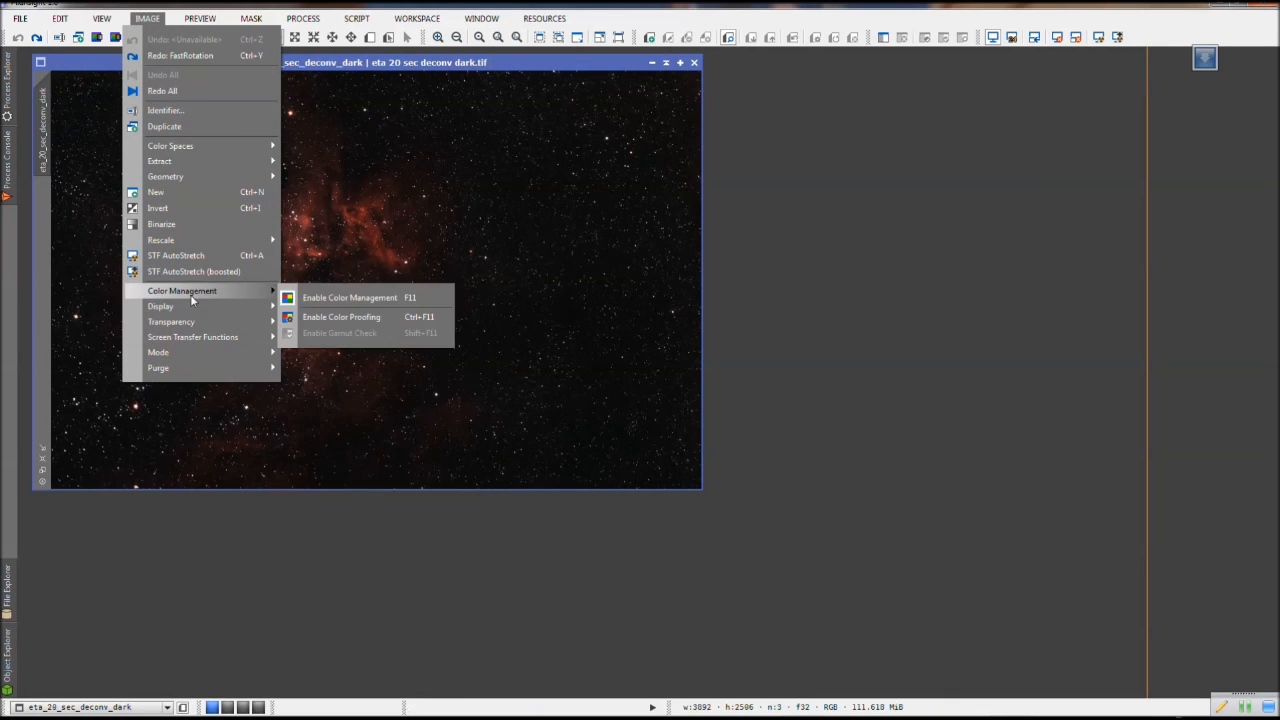
mouse_move(303, 19)
mouse_move(345, 40)
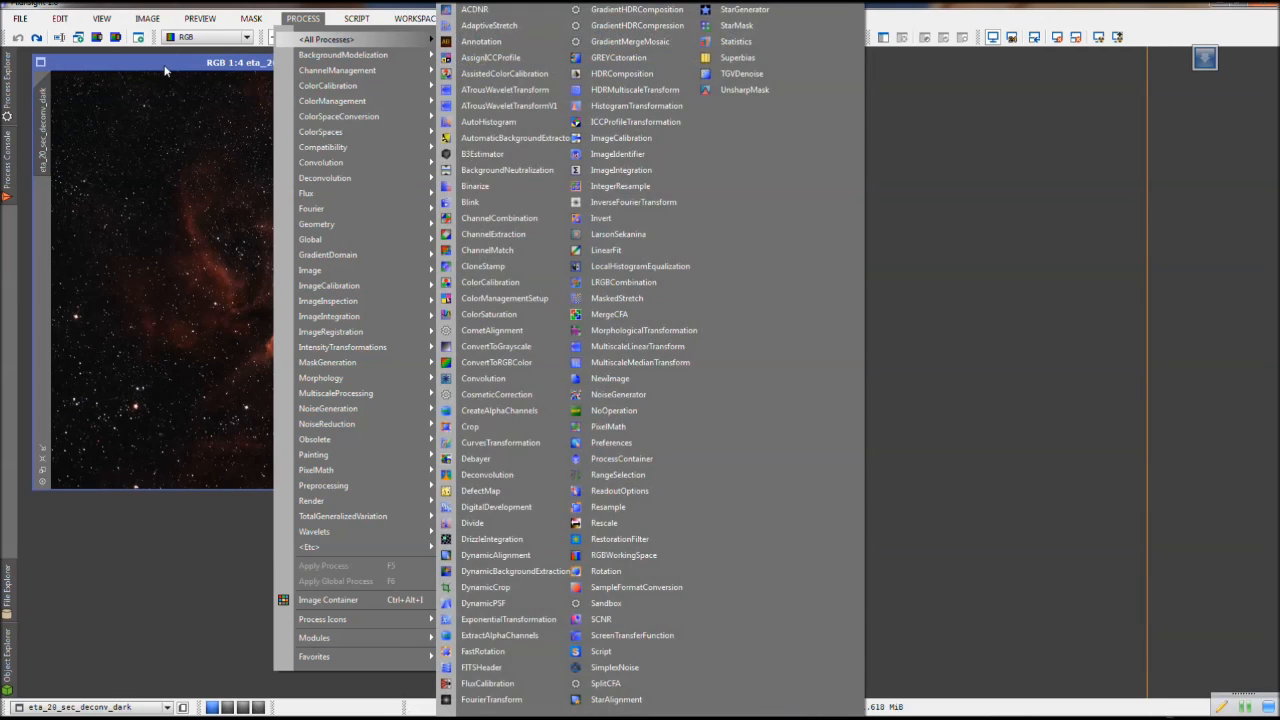
left_click(163, 64)
left_click(200, 19)
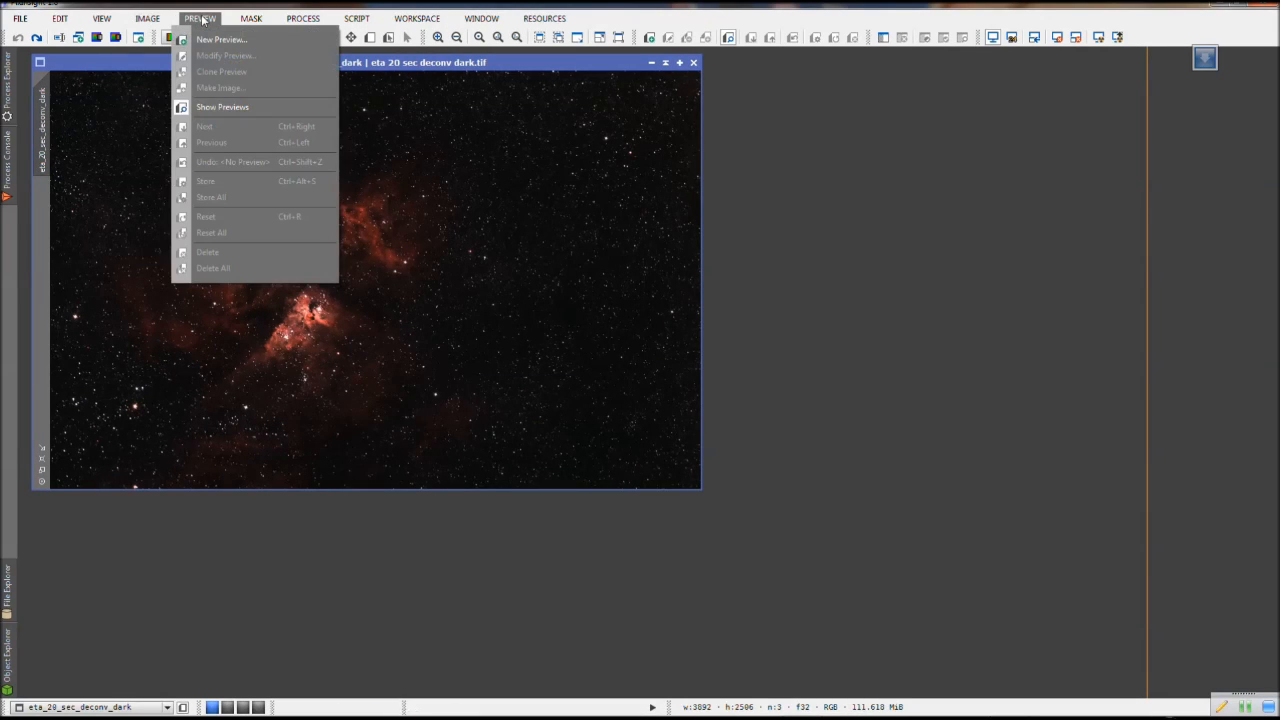
mouse_move(255, 19)
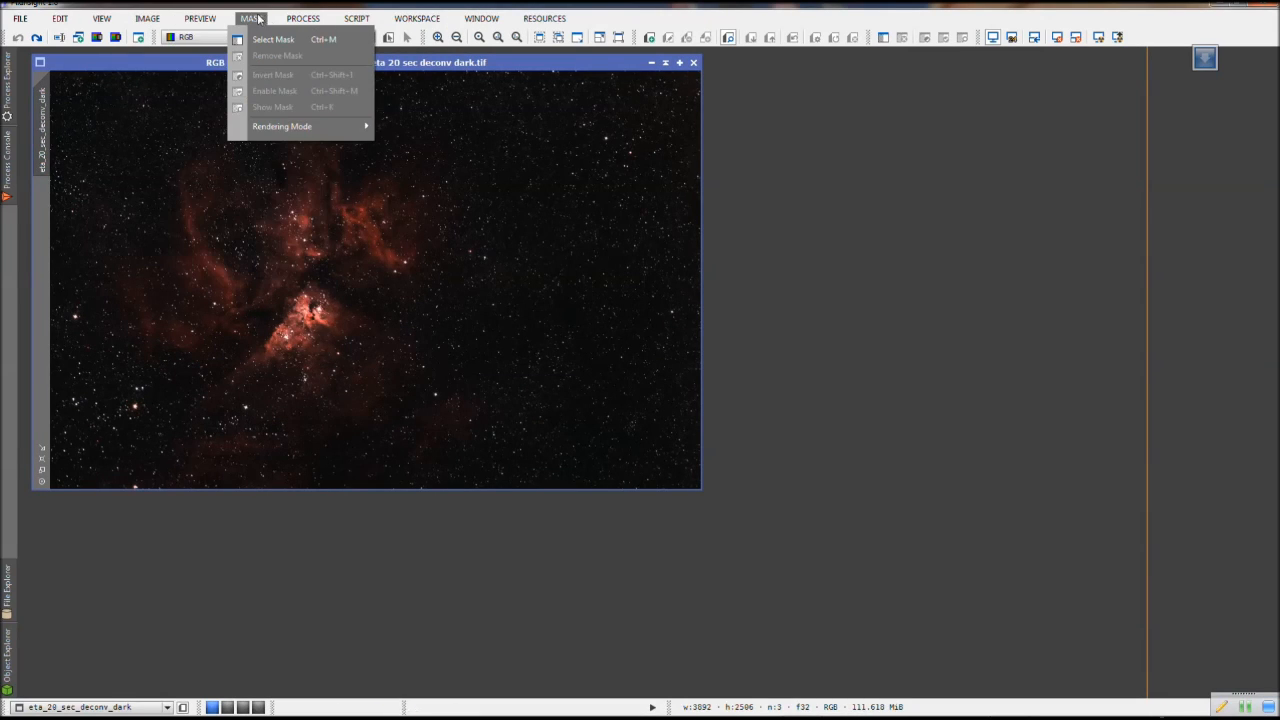
mouse_move(303, 18)
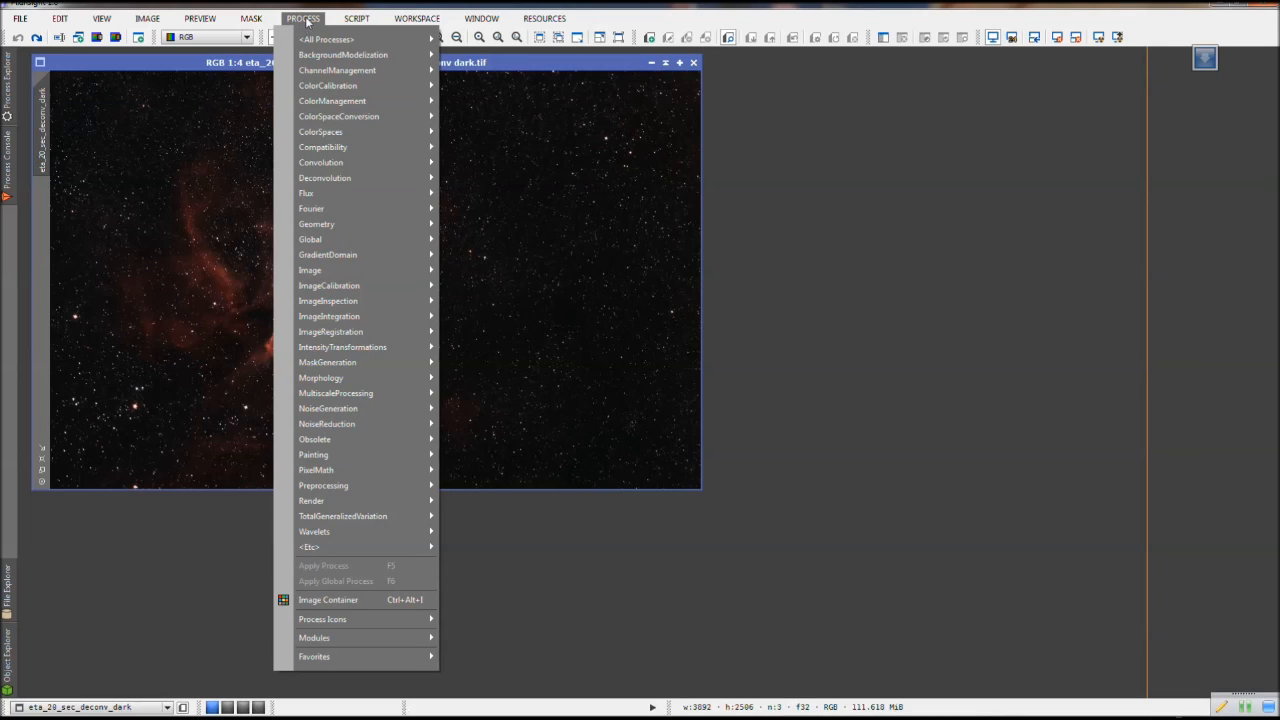
mouse_move(358, 22)
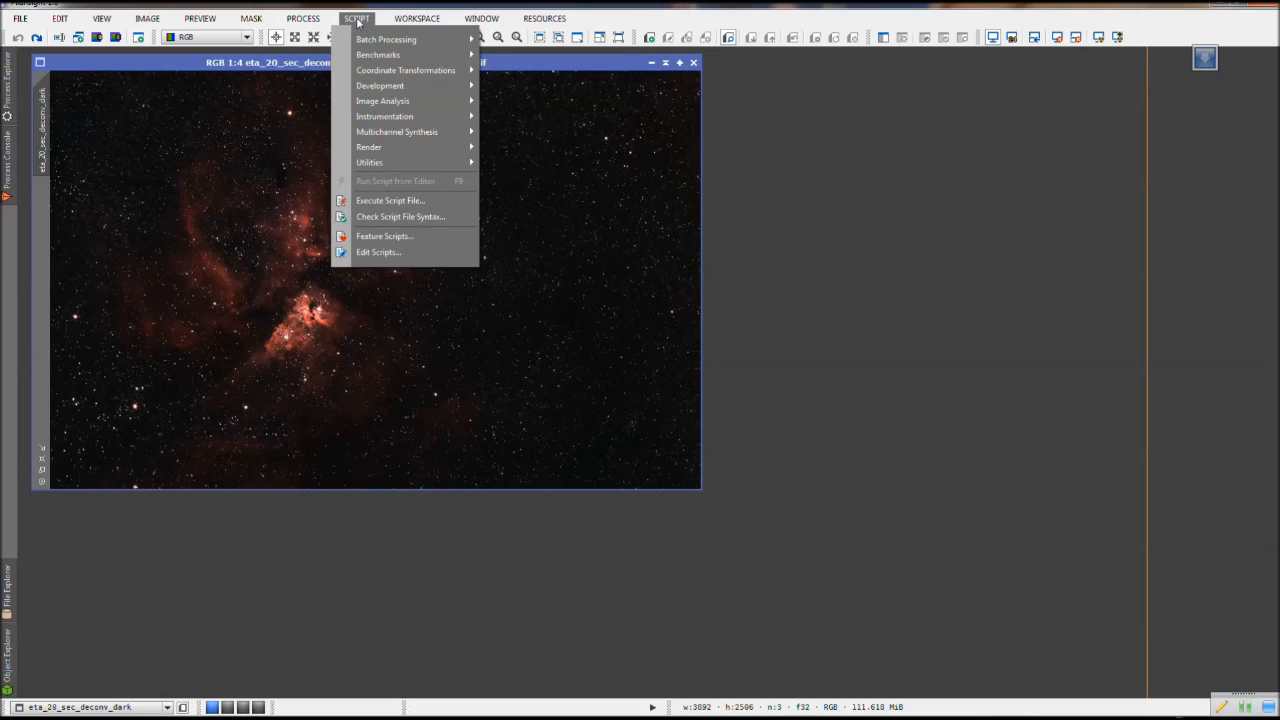
mouse_move(408, 25)
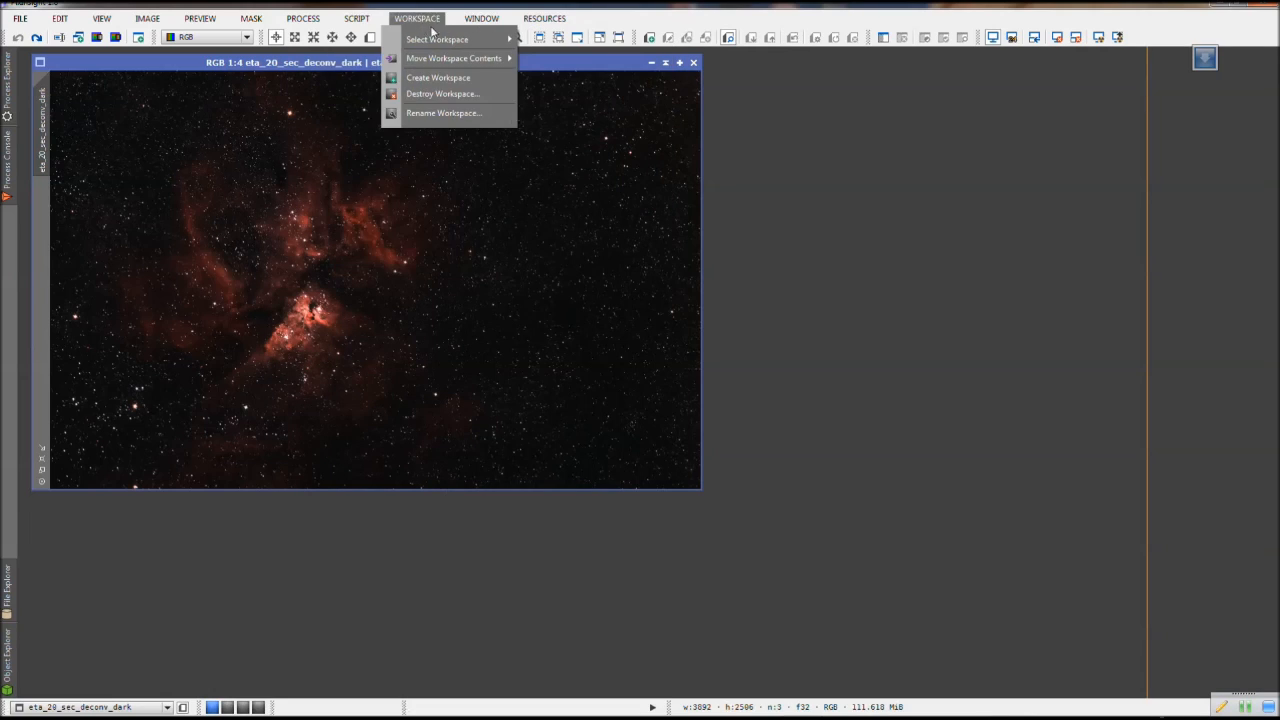
mouse_move(290, 17)
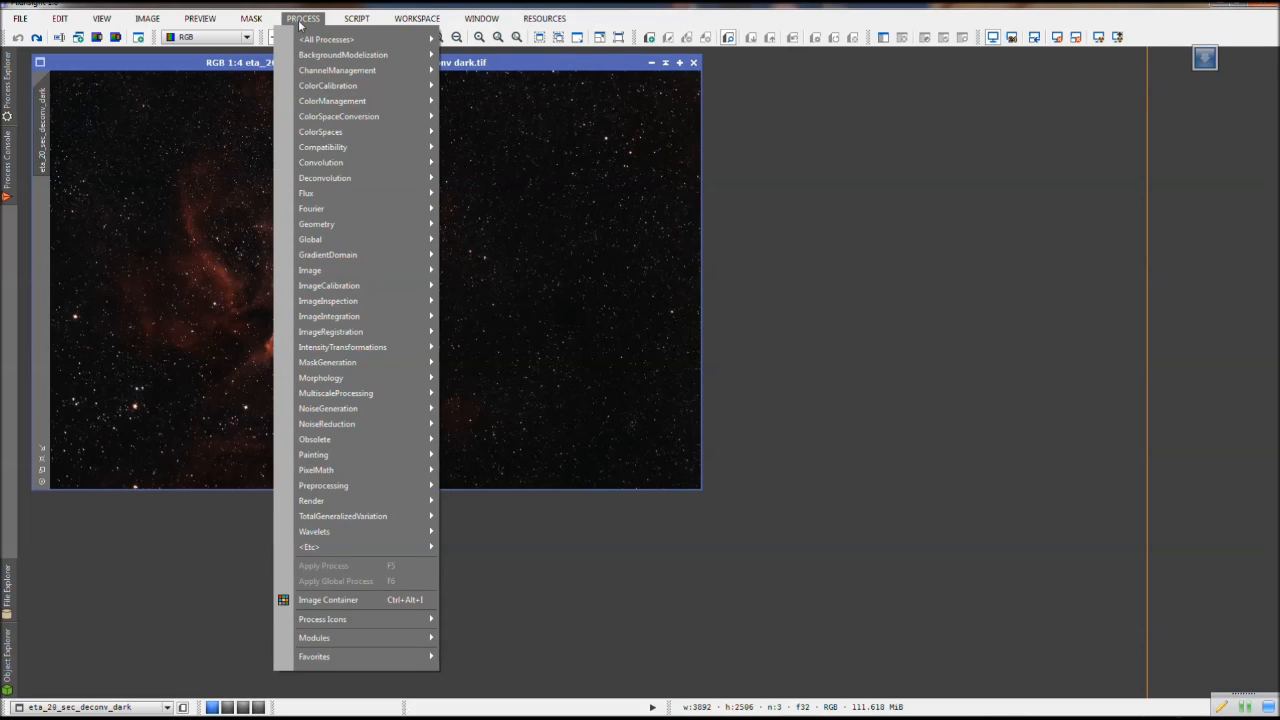
mouse_move(352, 27)
left_click(104, 28)
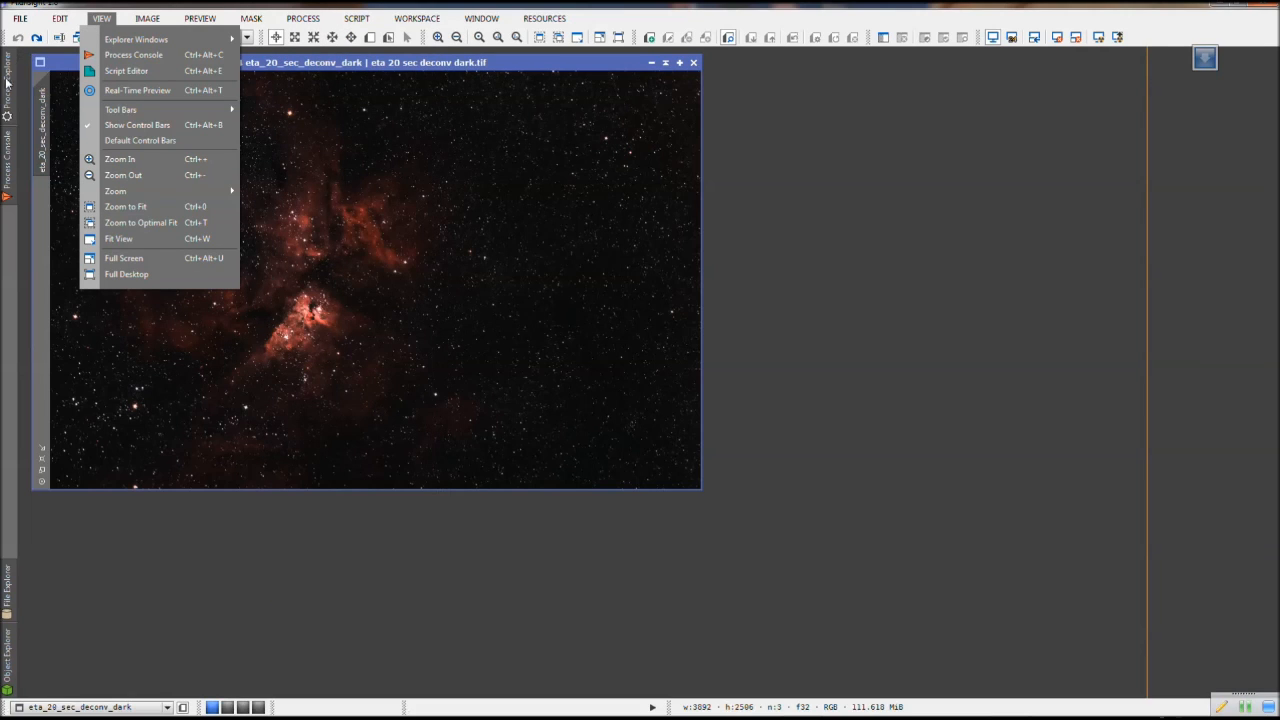
Open the Process Explorer and look through its favourite processes and categories, briefly checking the Deconvolution category
left_click(7, 88)
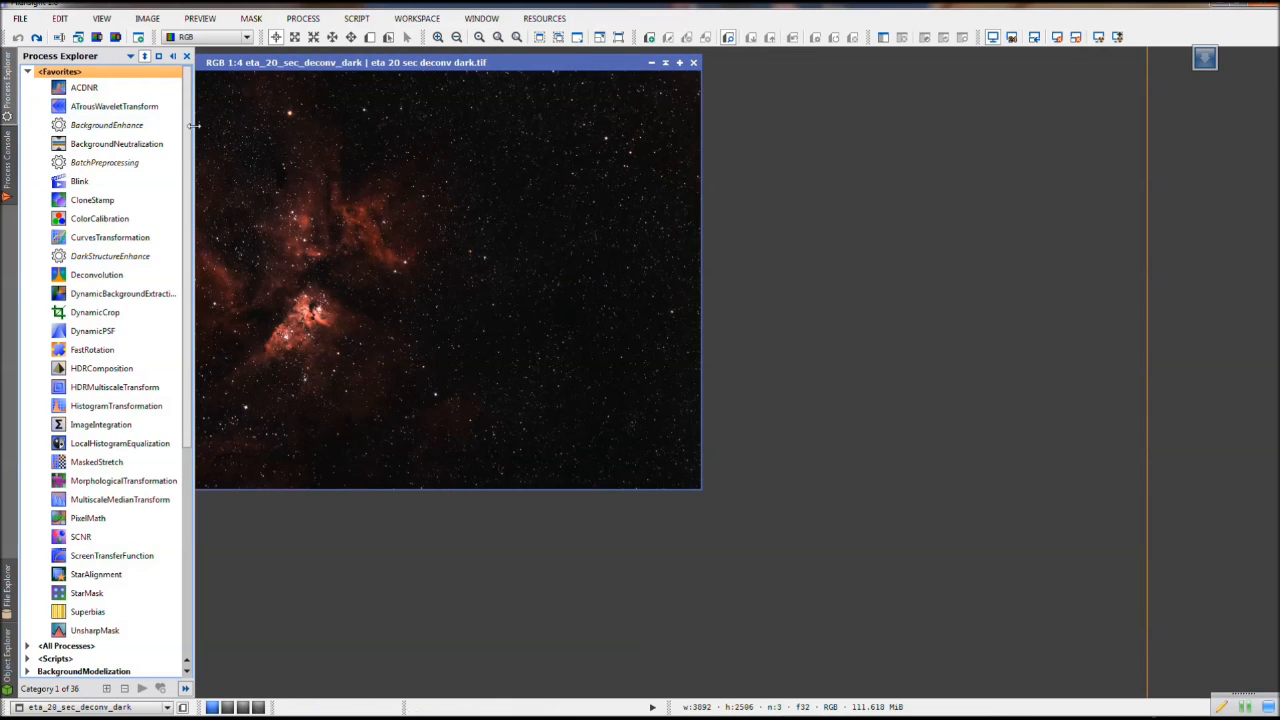
scroll(189, 226, "down", 4)
scroll(189, 226, "up", 4)
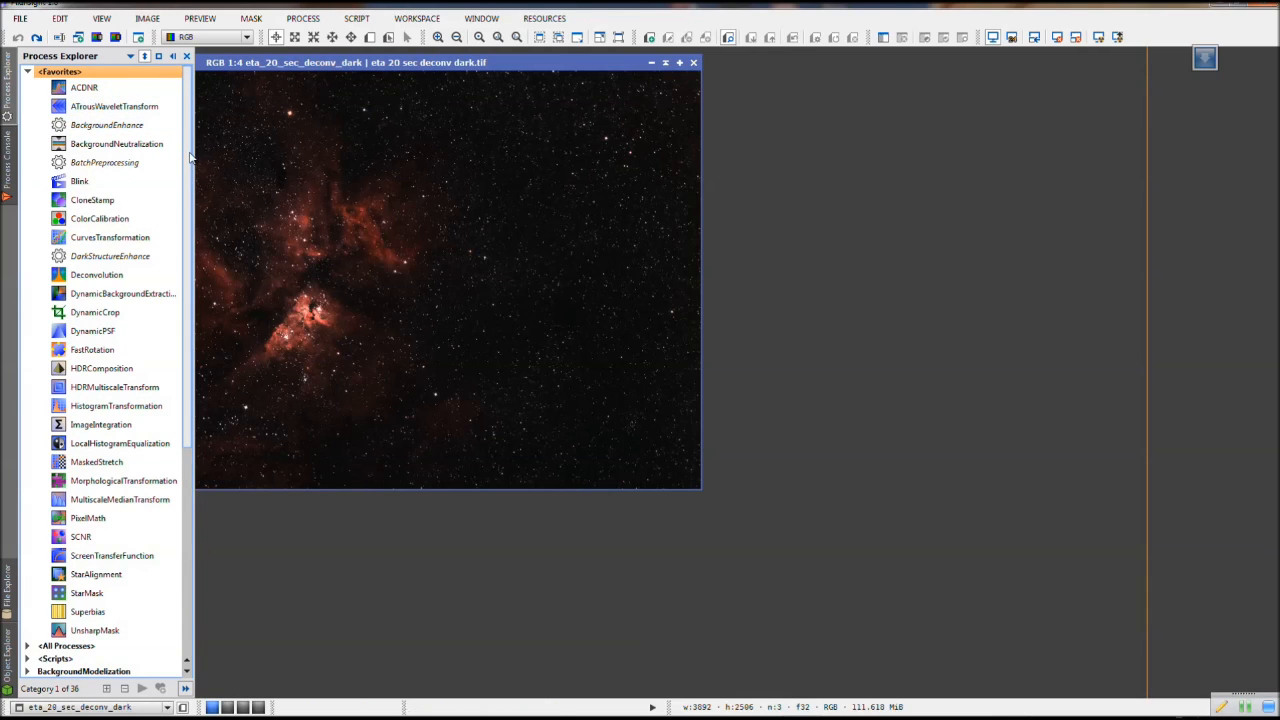
scroll(155, 300, "down", 3)
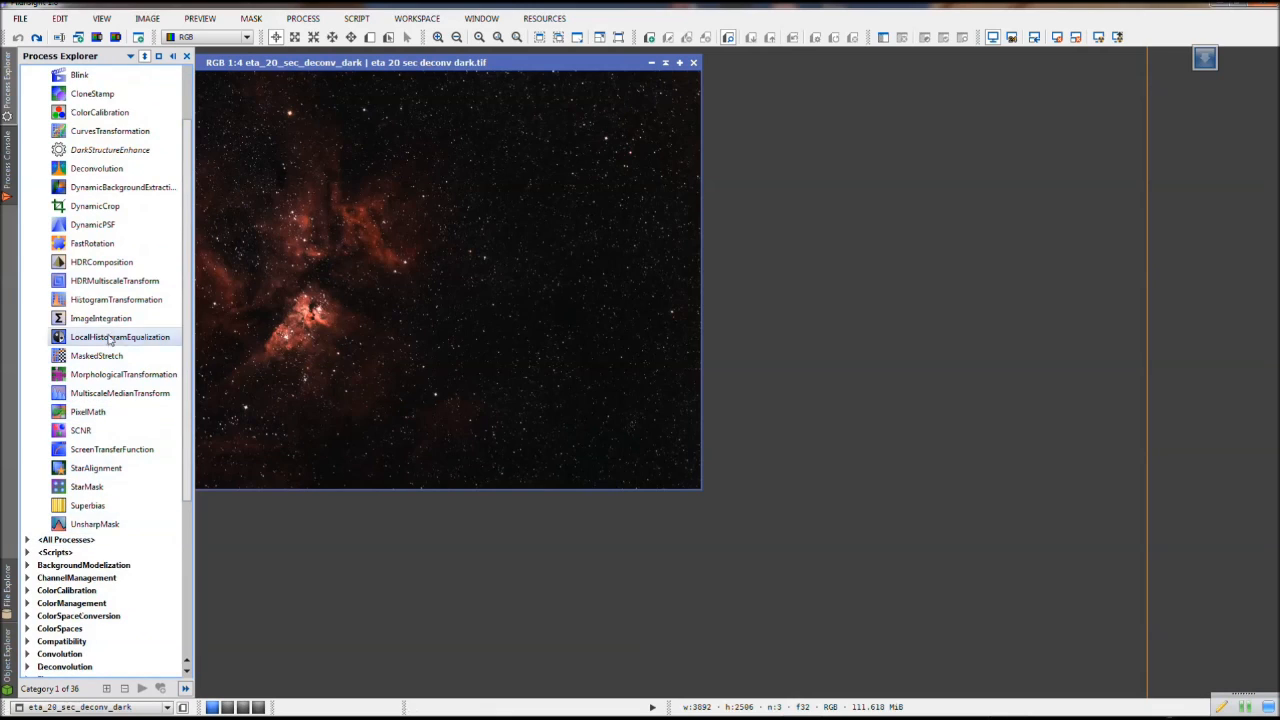
scroll(186, 170, "up", 3)
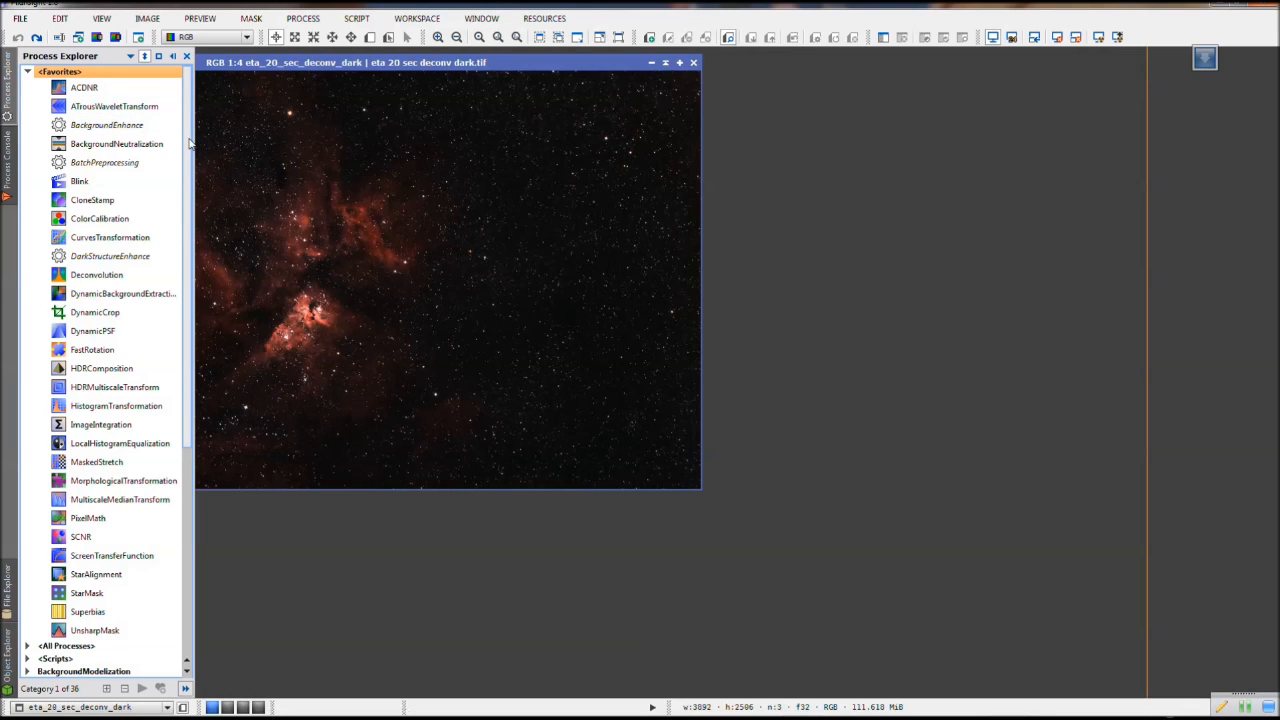
left_click_drag(189, 146, 184, 334)
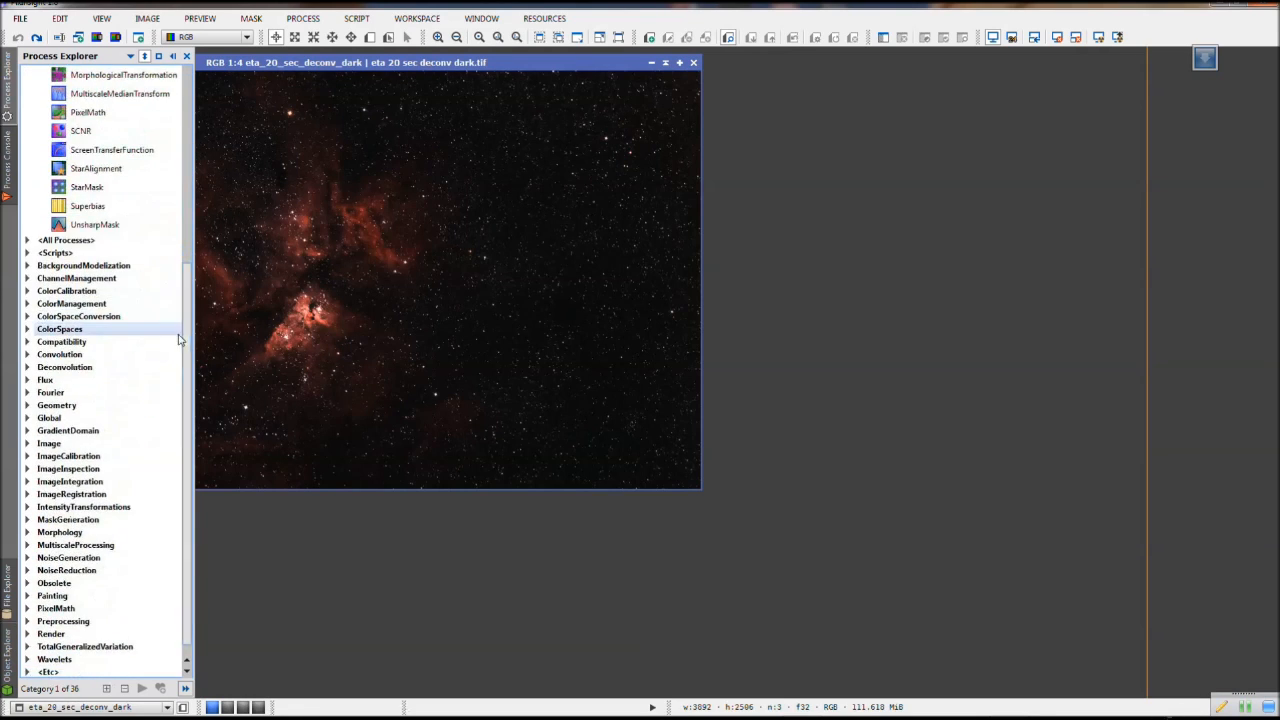
double_click(35, 369)
left_click(29, 368)
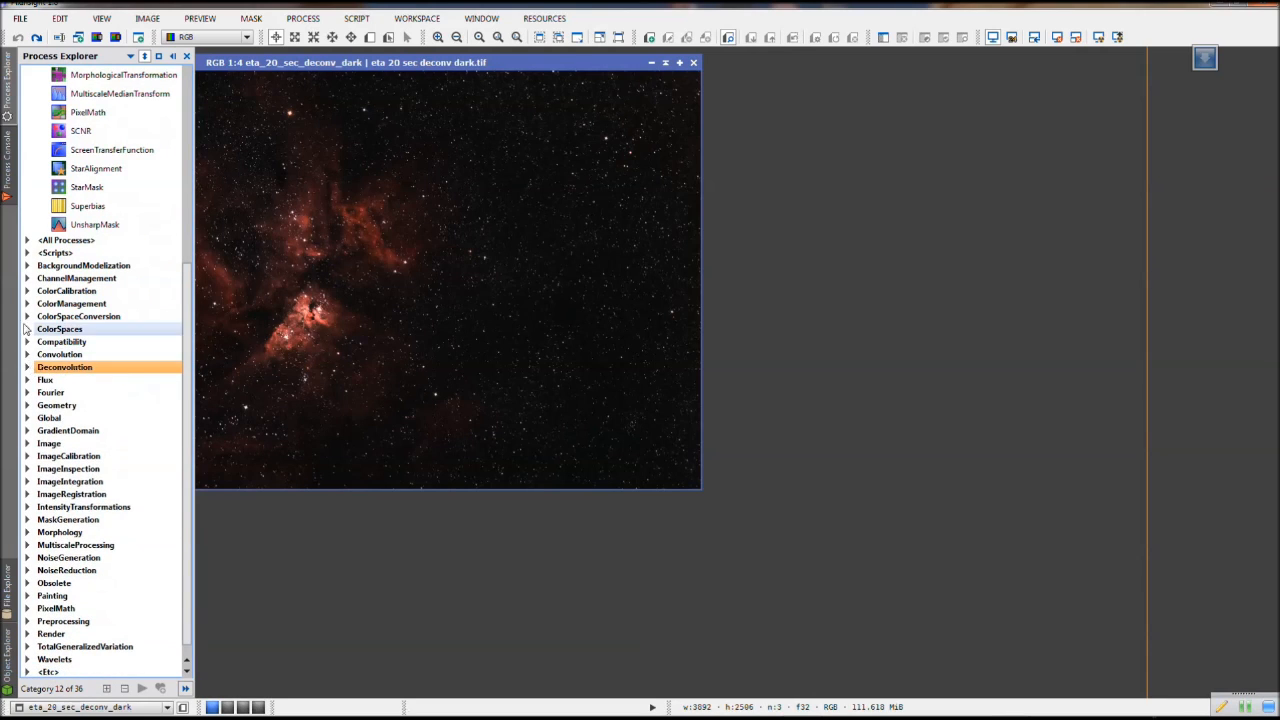
Expand the full list of processes, remove Superbias from the favourites and check the Favorites list
left_click(28, 241)
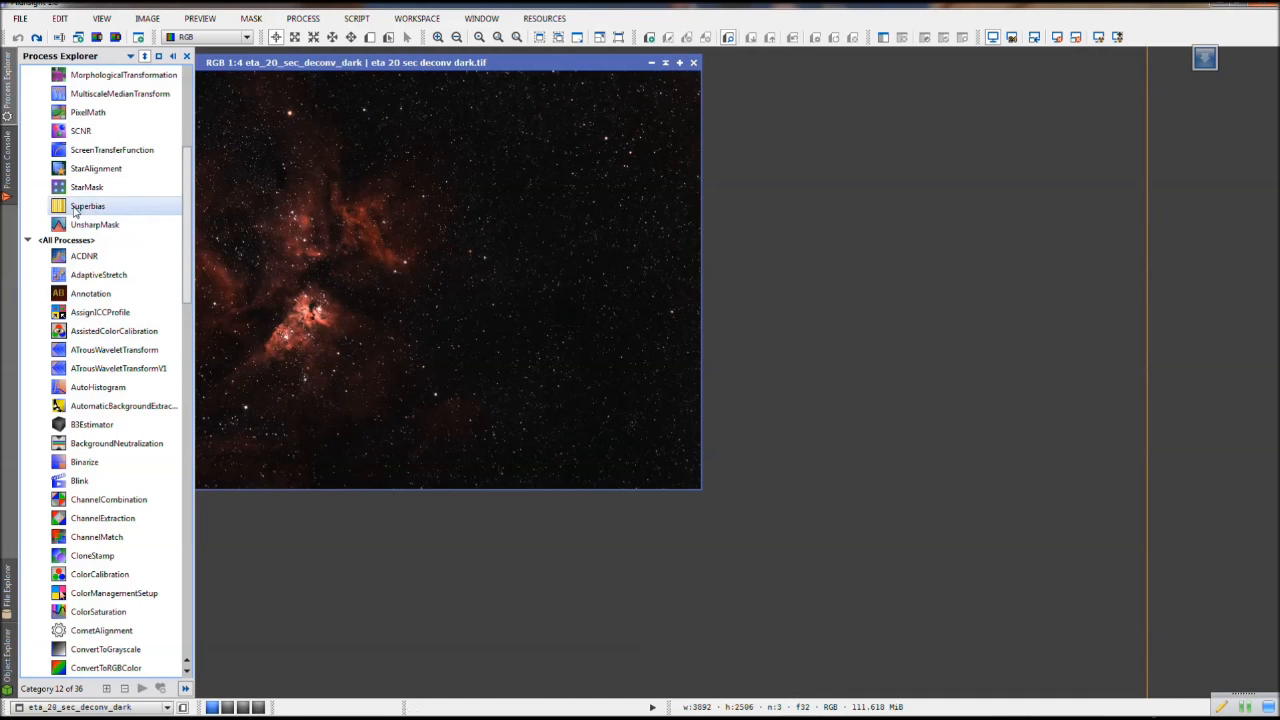
left_click_drag(187, 216, 184, 521)
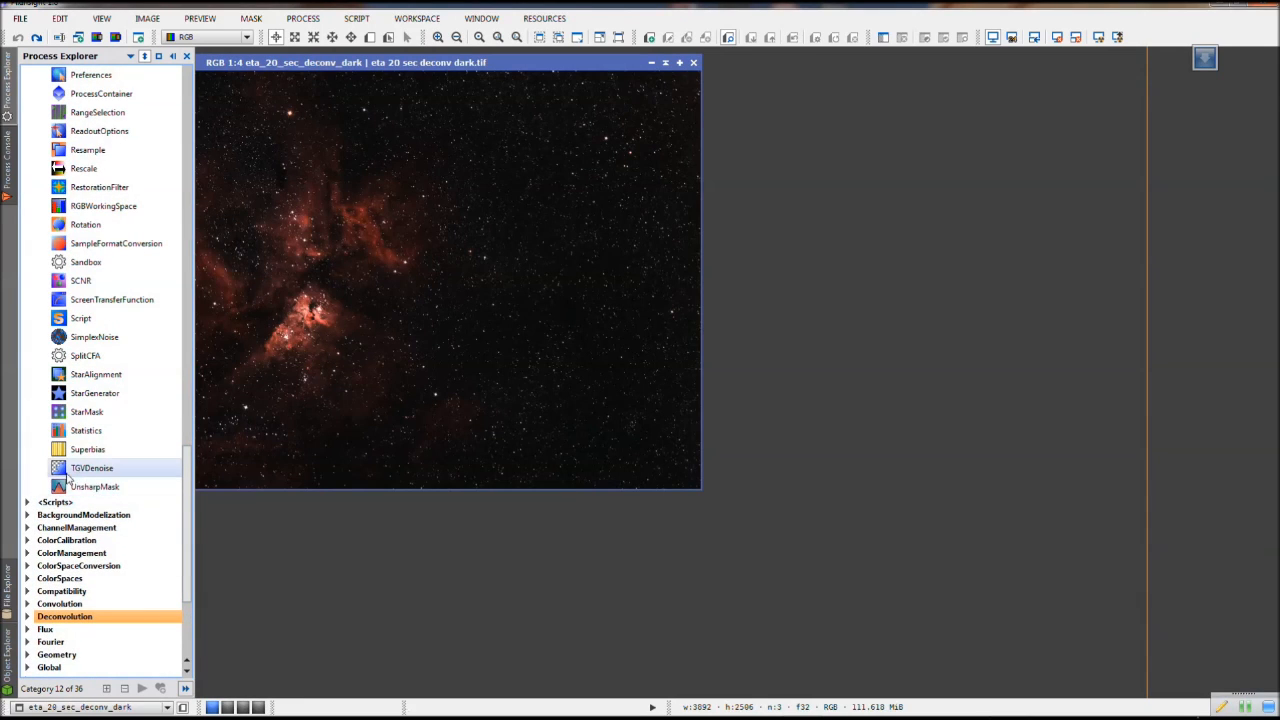
right_click(87, 455)
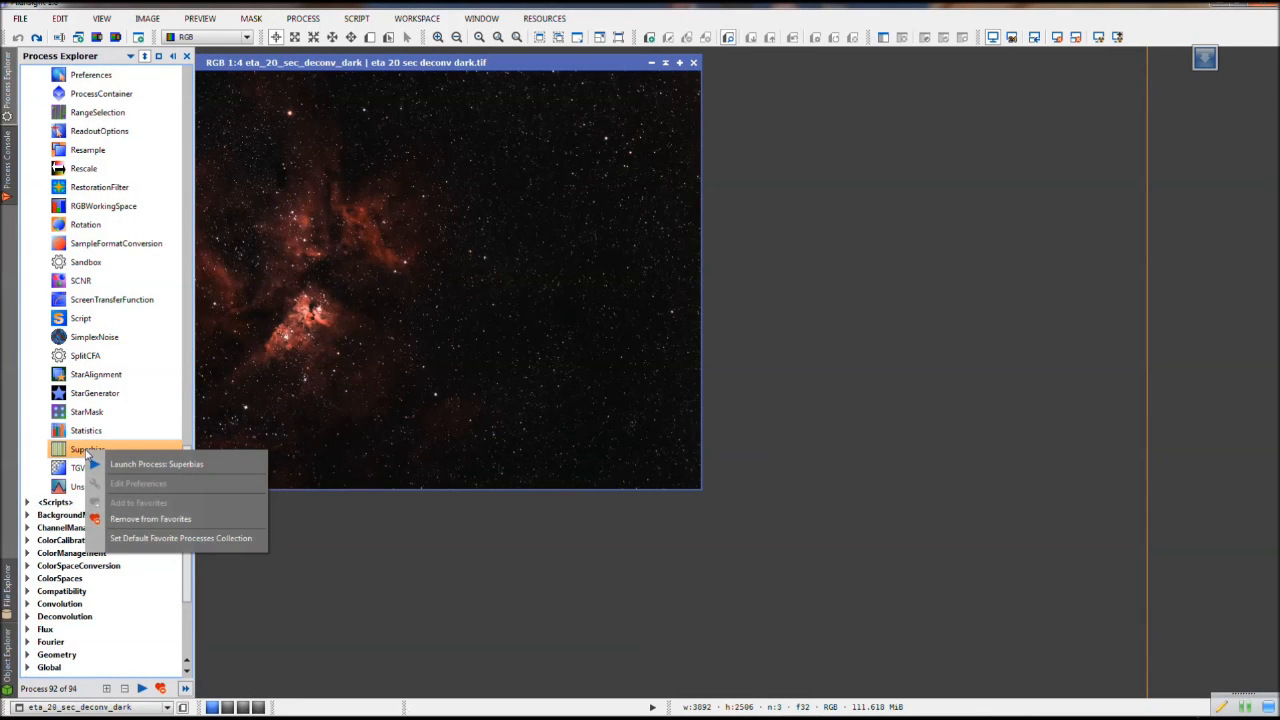
left_click(115, 519)
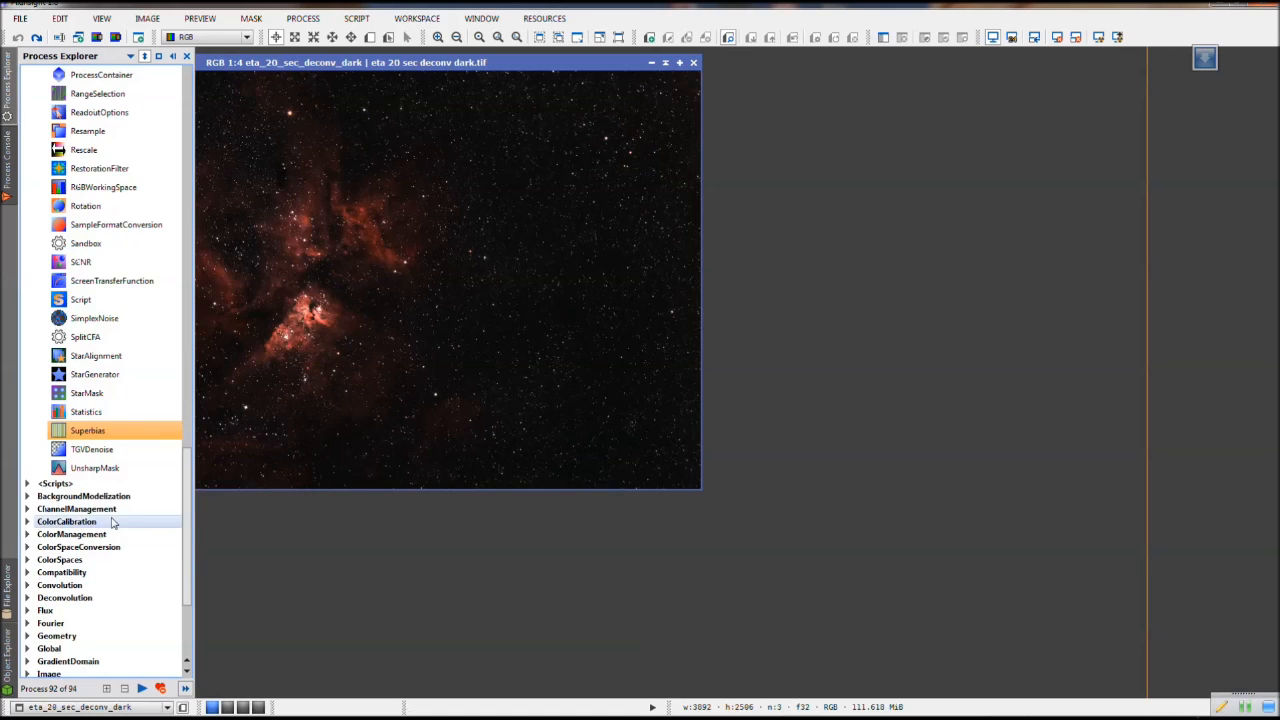
right_click(88, 431)
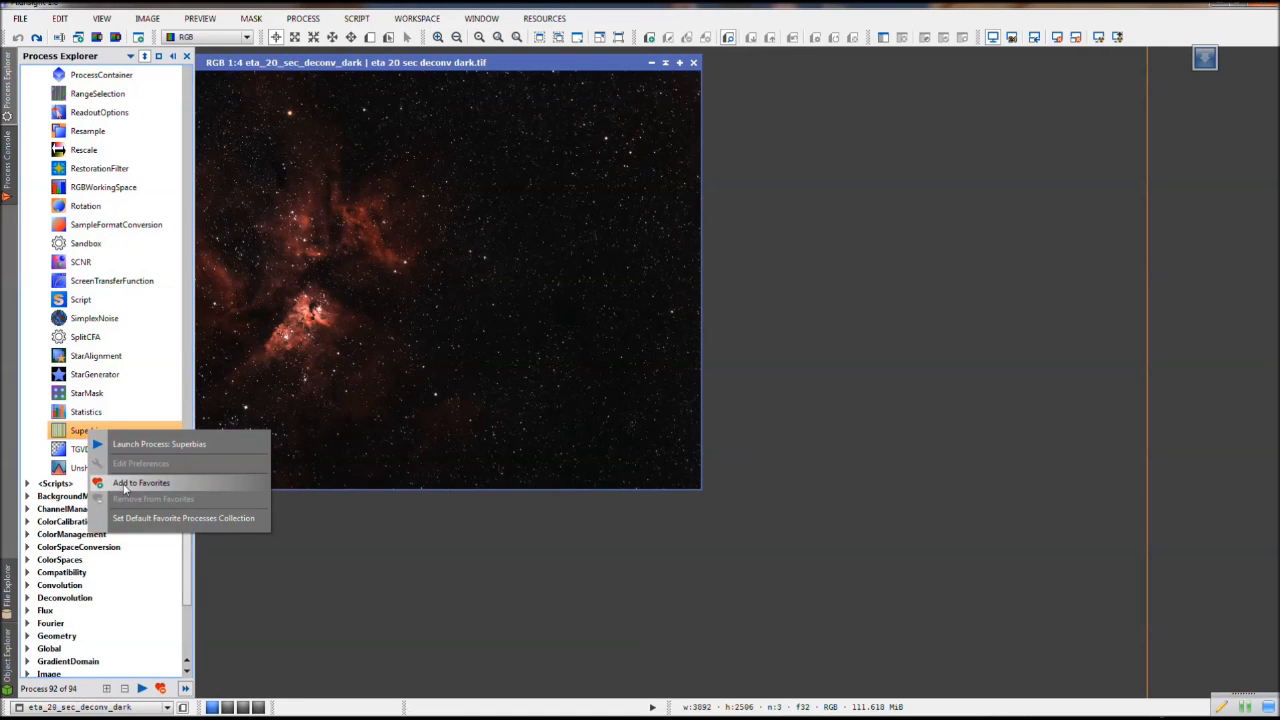
left_click(188, 359)
left_click_drag(186, 429, 188, 263)
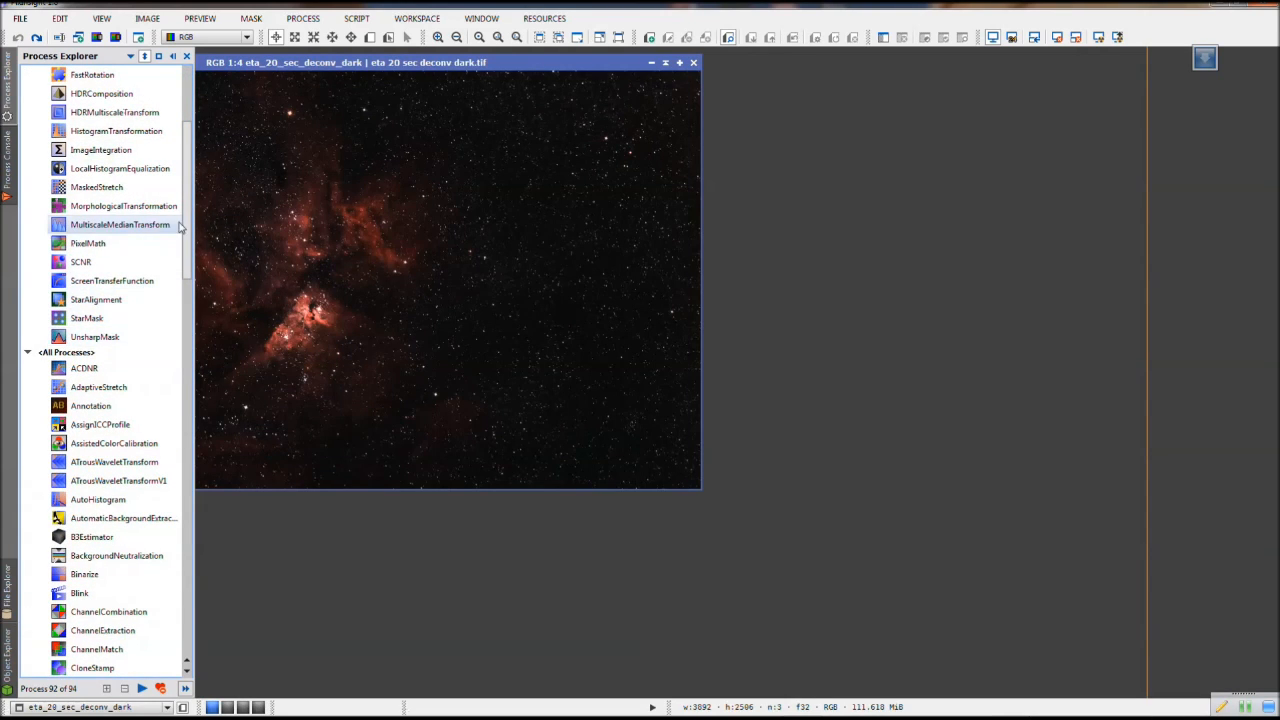
Add Superbias back to the favourites from the full process list and check the Favorites list
scroll(168, 500, "down", 20)
scroll(168, 556, "up", 1)
right_click(74, 431)
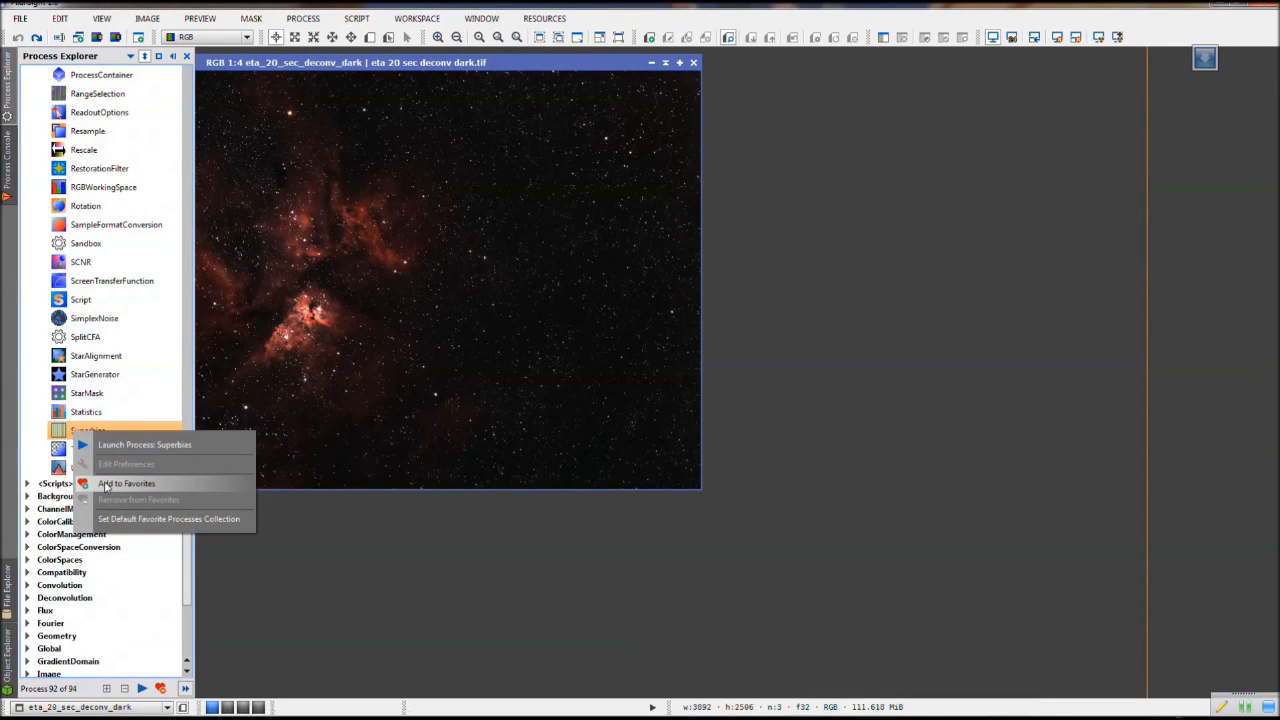
left_click(110, 484)
left_click_drag(188, 505, 189, 187)
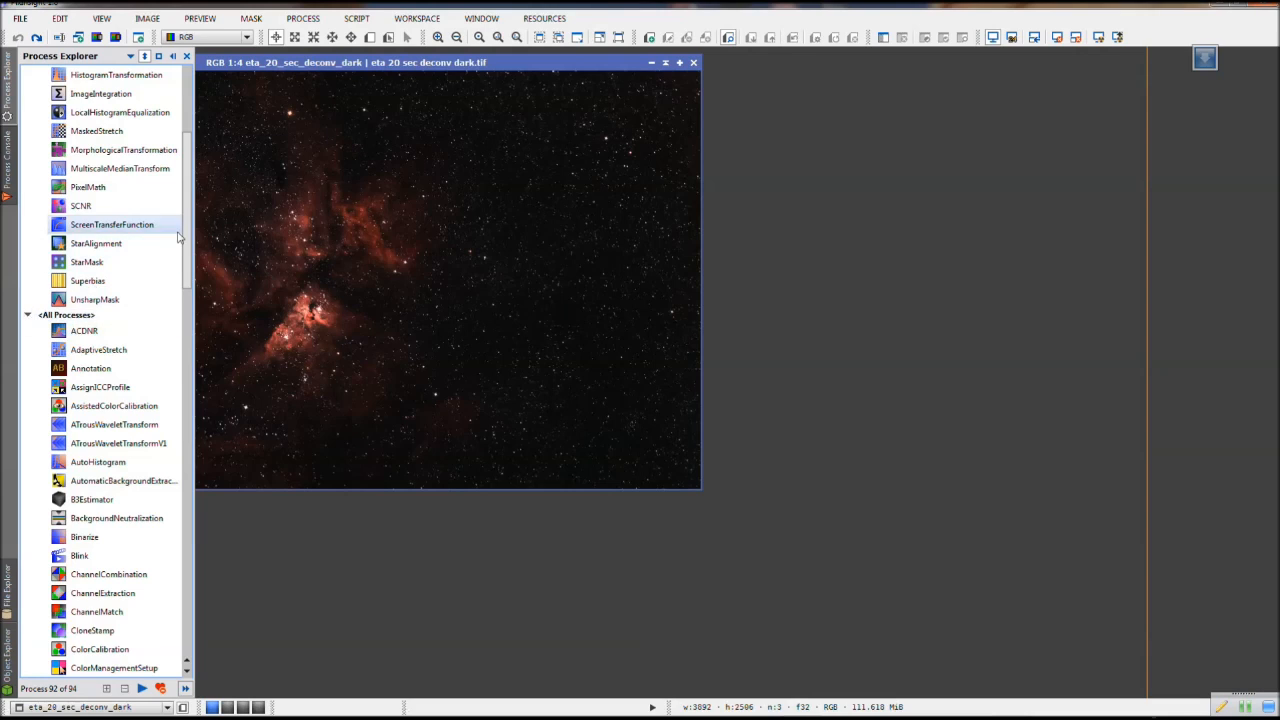
scroll(188, 233, "down", 4)
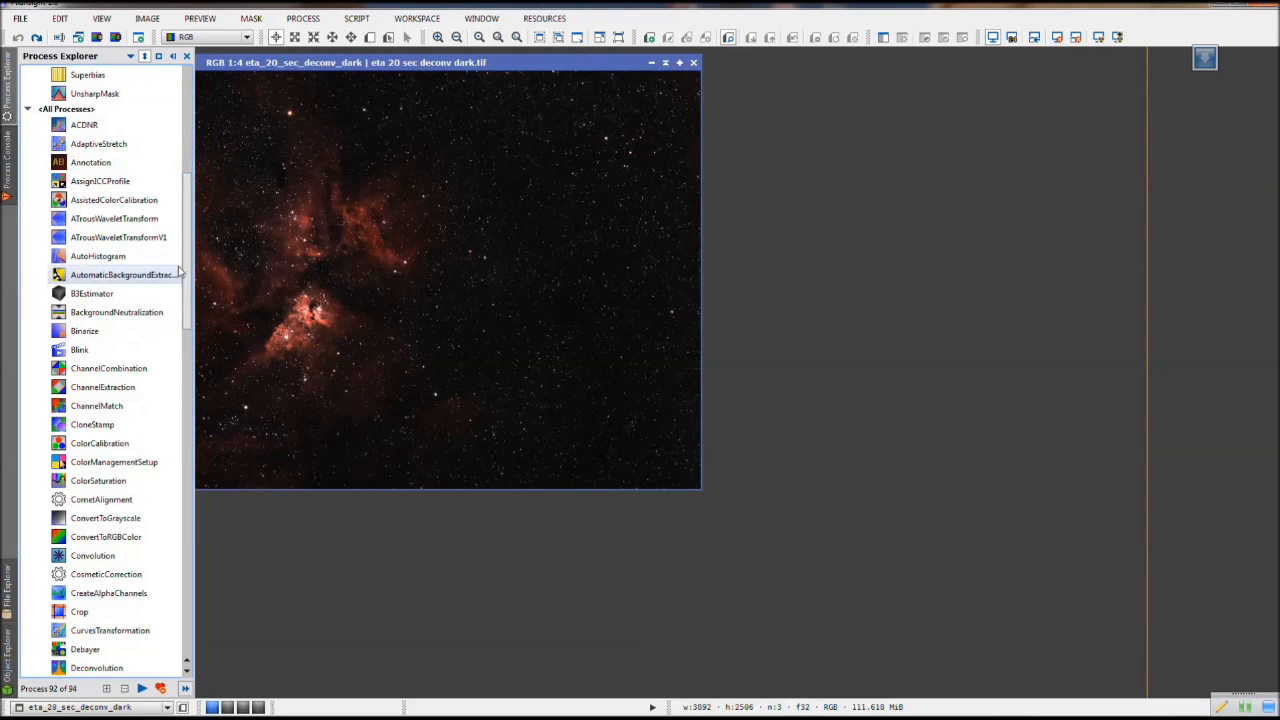
Collapse the full process list and examine the script categories Render, Development and Multichannel Synthesis
left_click(29, 110)
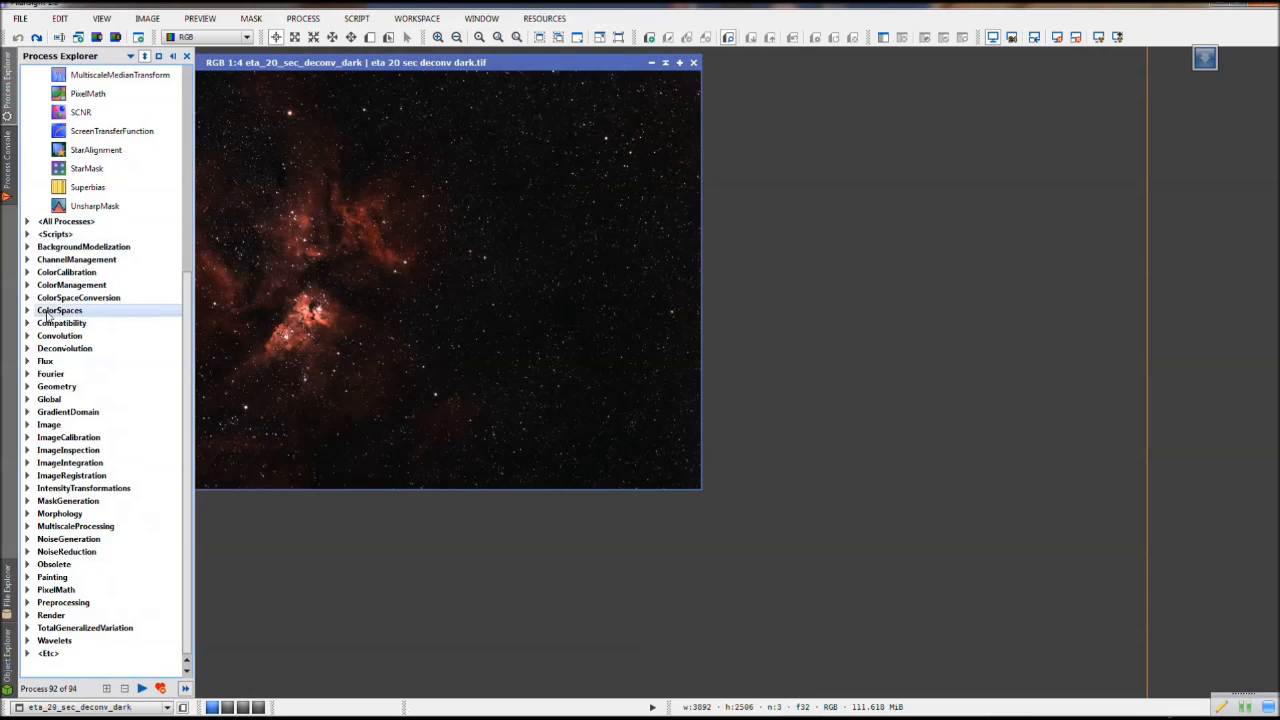
left_click(27, 235)
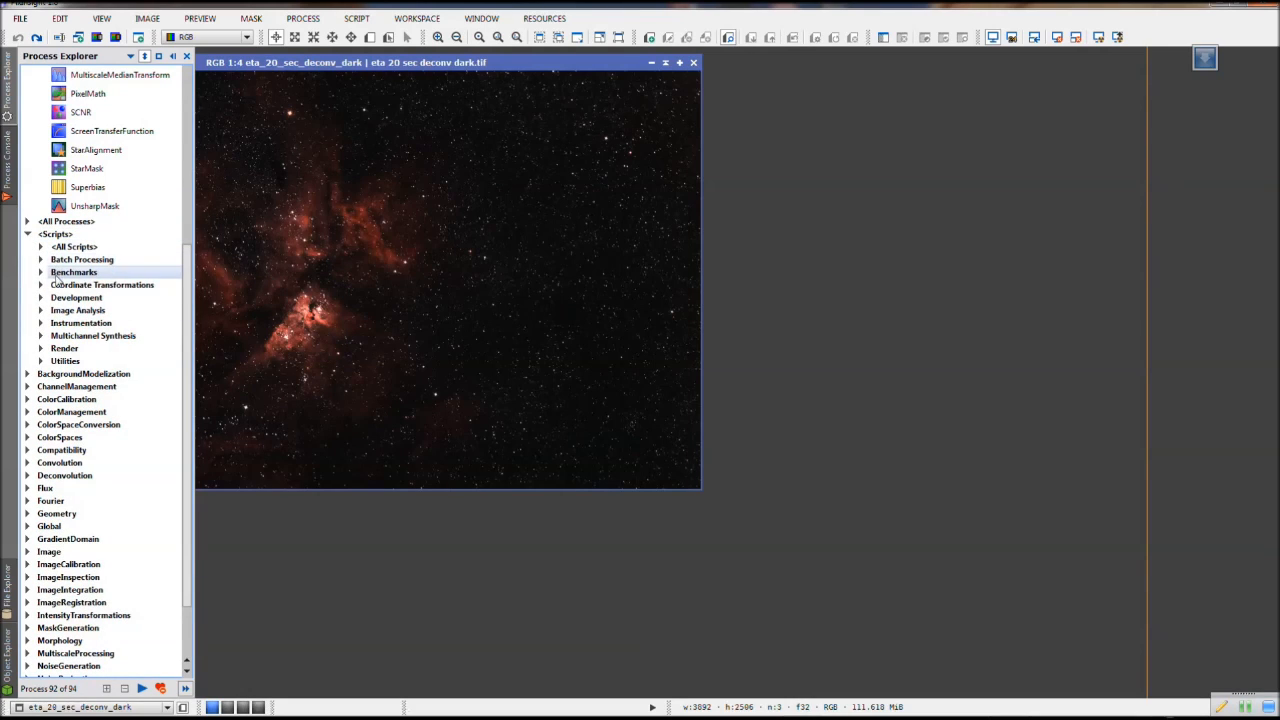
left_click(41, 349)
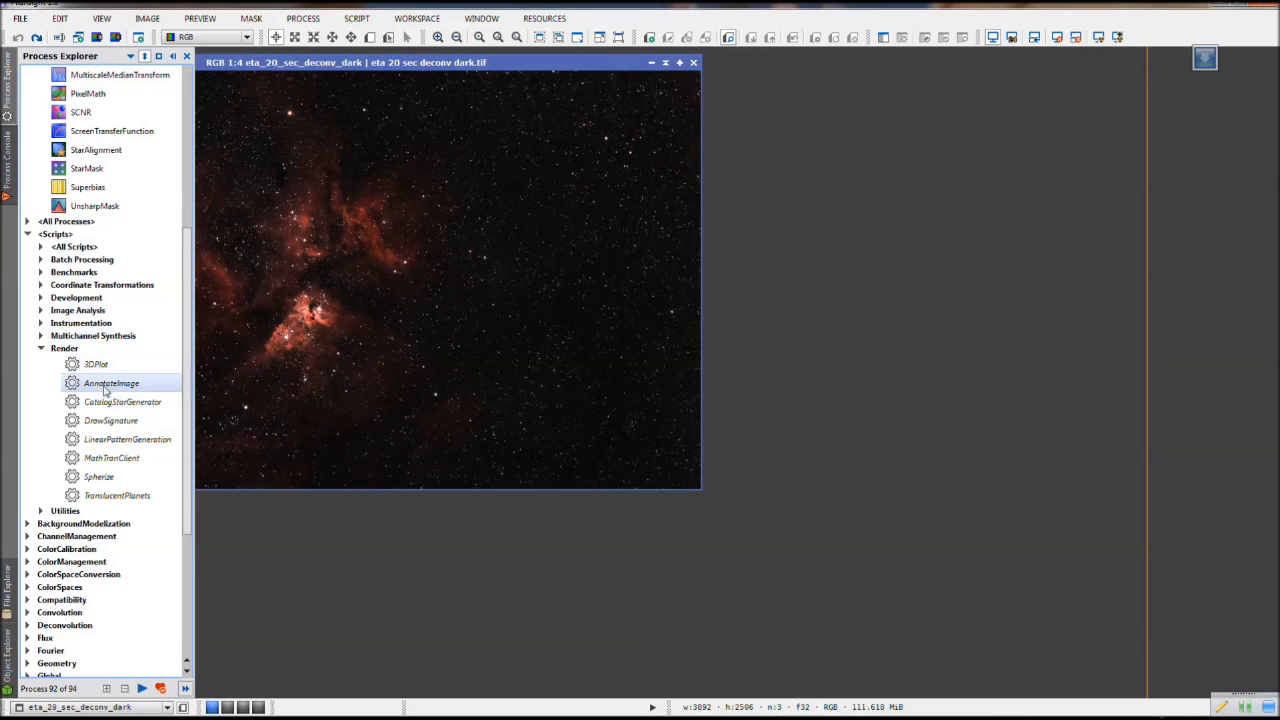
left_click(41, 348)
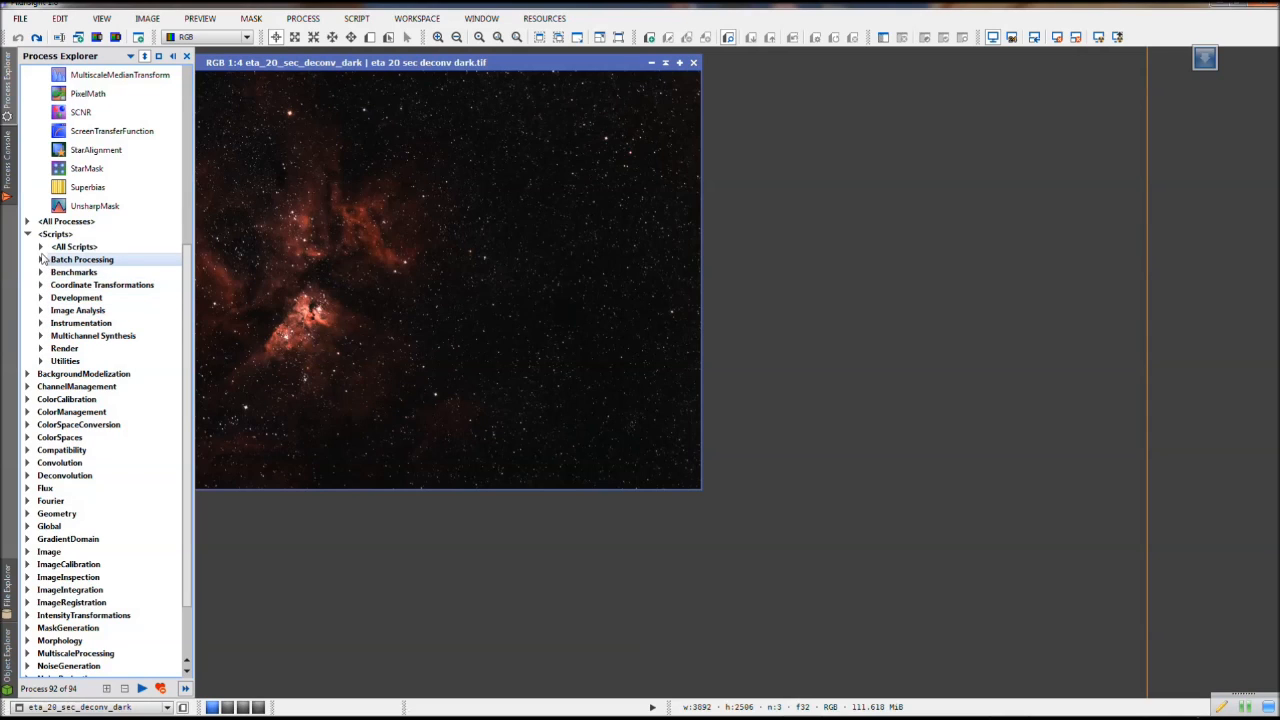
left_click(40, 298)
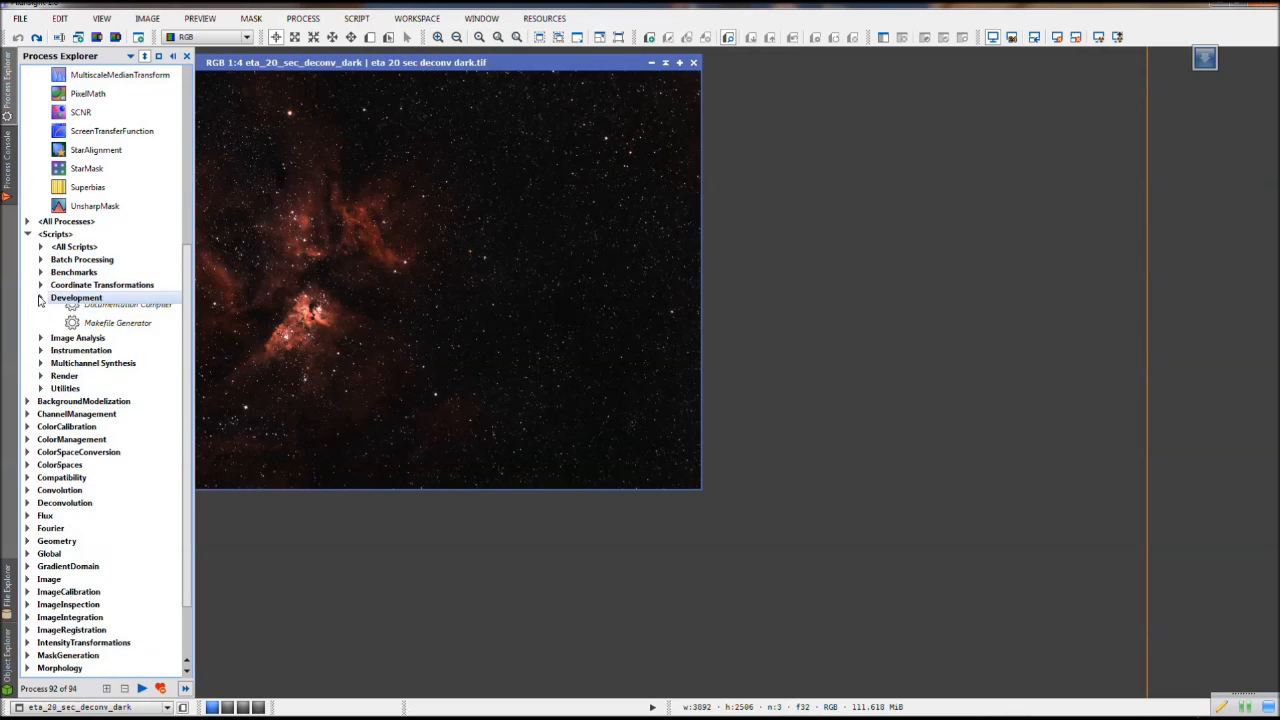
left_click(40, 298)
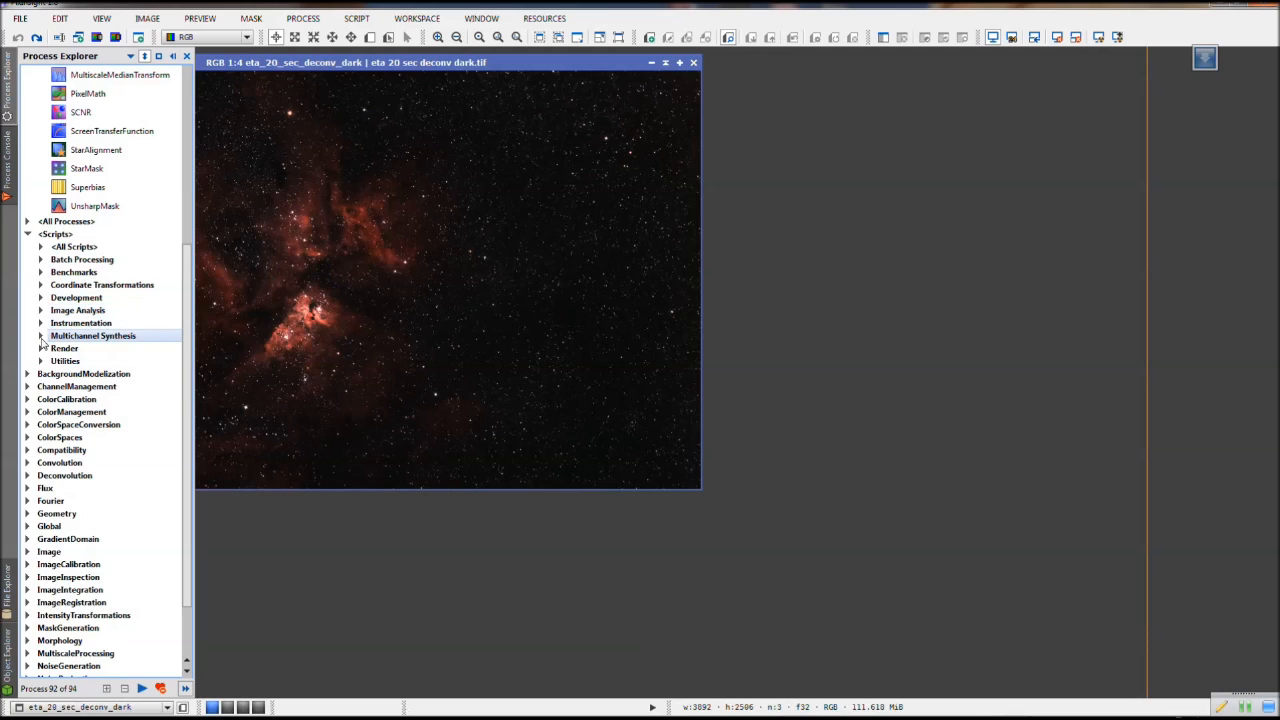
left_click(41, 337)
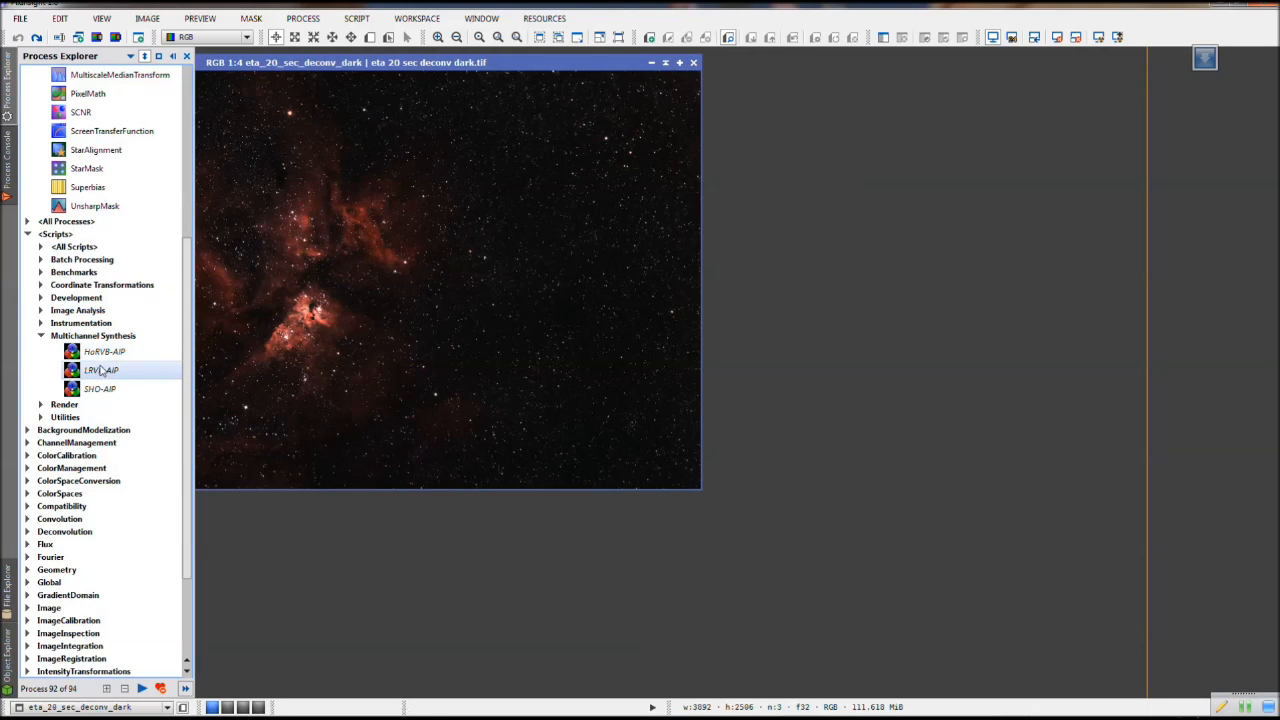
Collapse the script categories in the Process Explorer and bring the Favorites list back into view
left_click(27, 234)
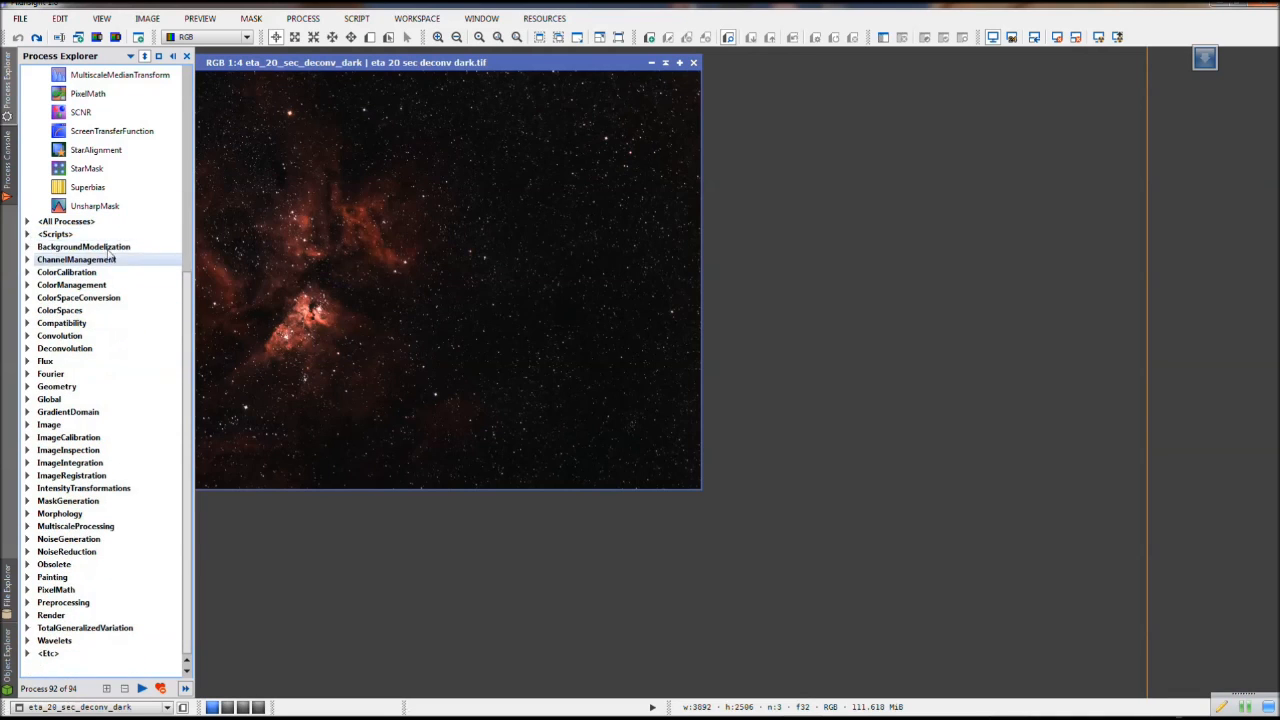
scroll(186, 360, "up", 8)
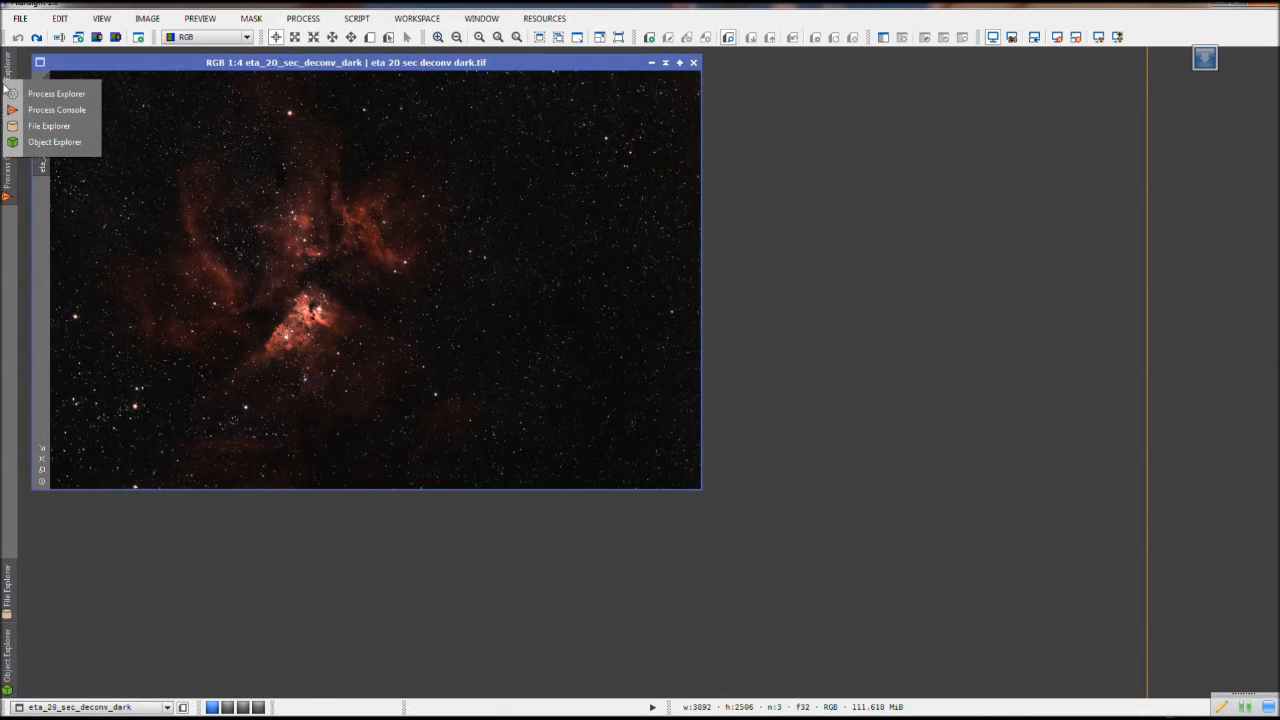
left_click(875, 116)
right_click(11, 103)
left_click(11, 87)
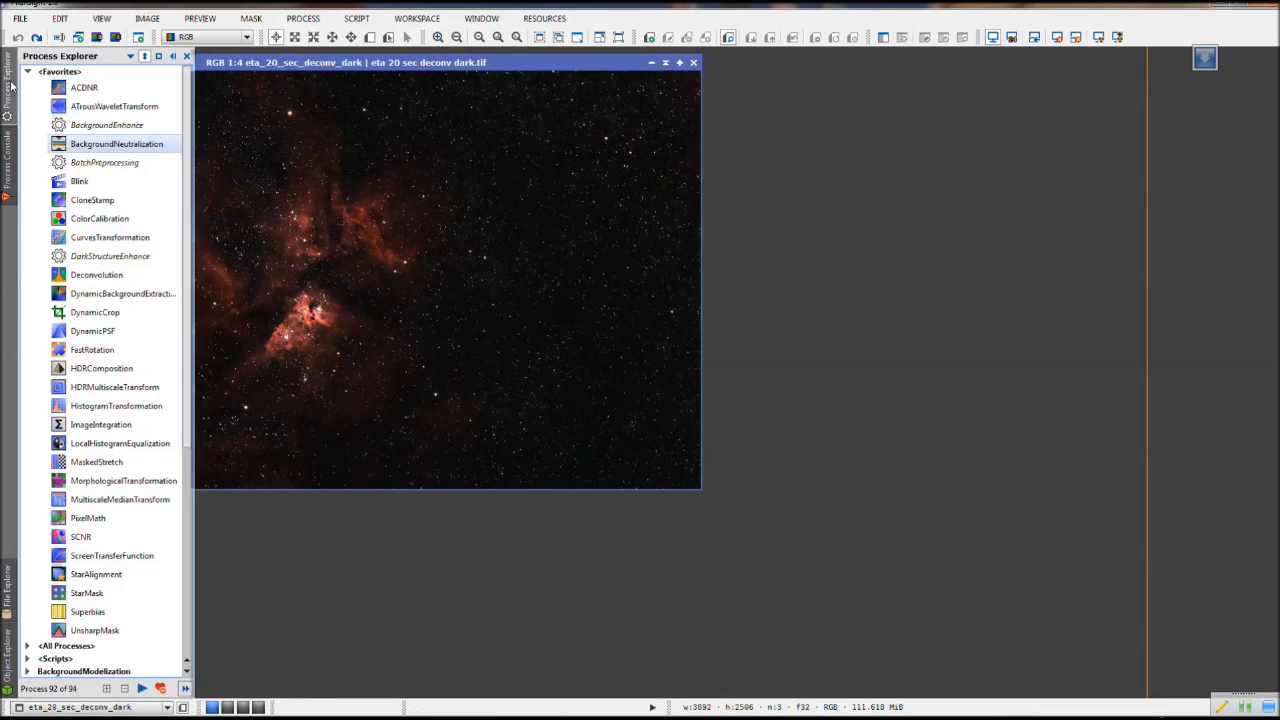
Close the Process Explorer and the Process Console so that neither remains docked in the workspace
left_click(185, 57)
mouse_move(5, 62)
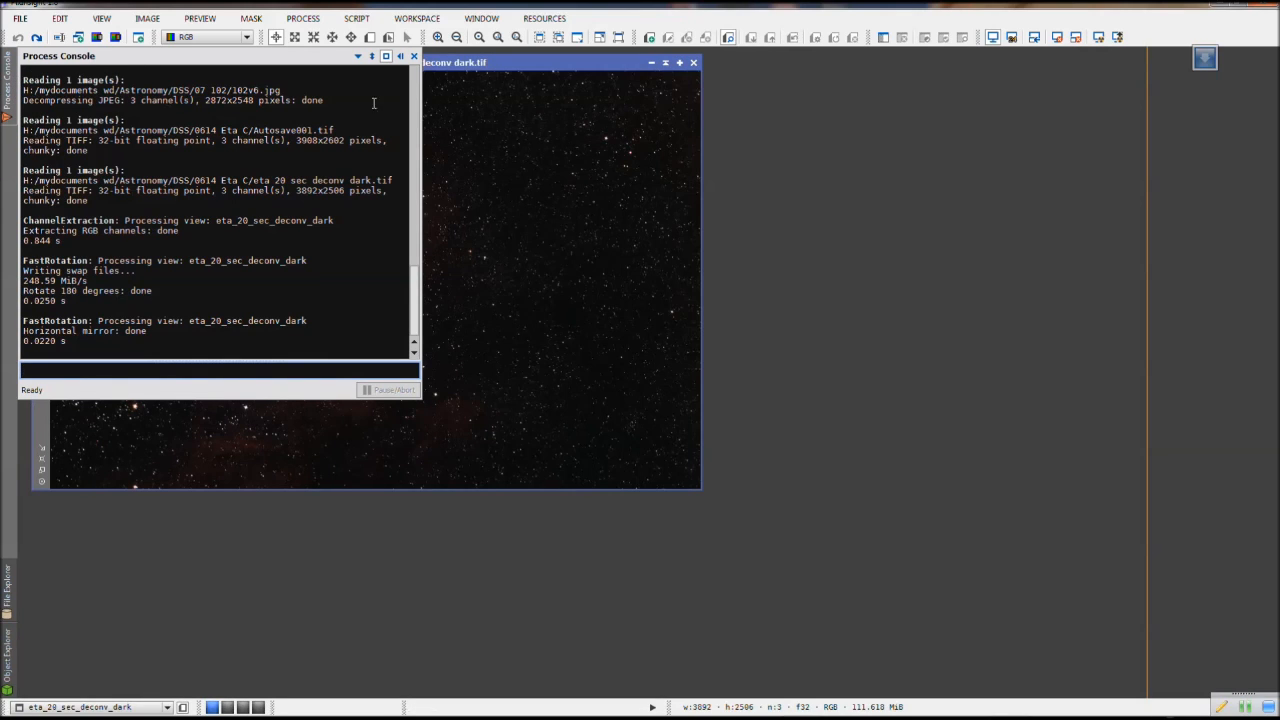
left_click(414, 56)
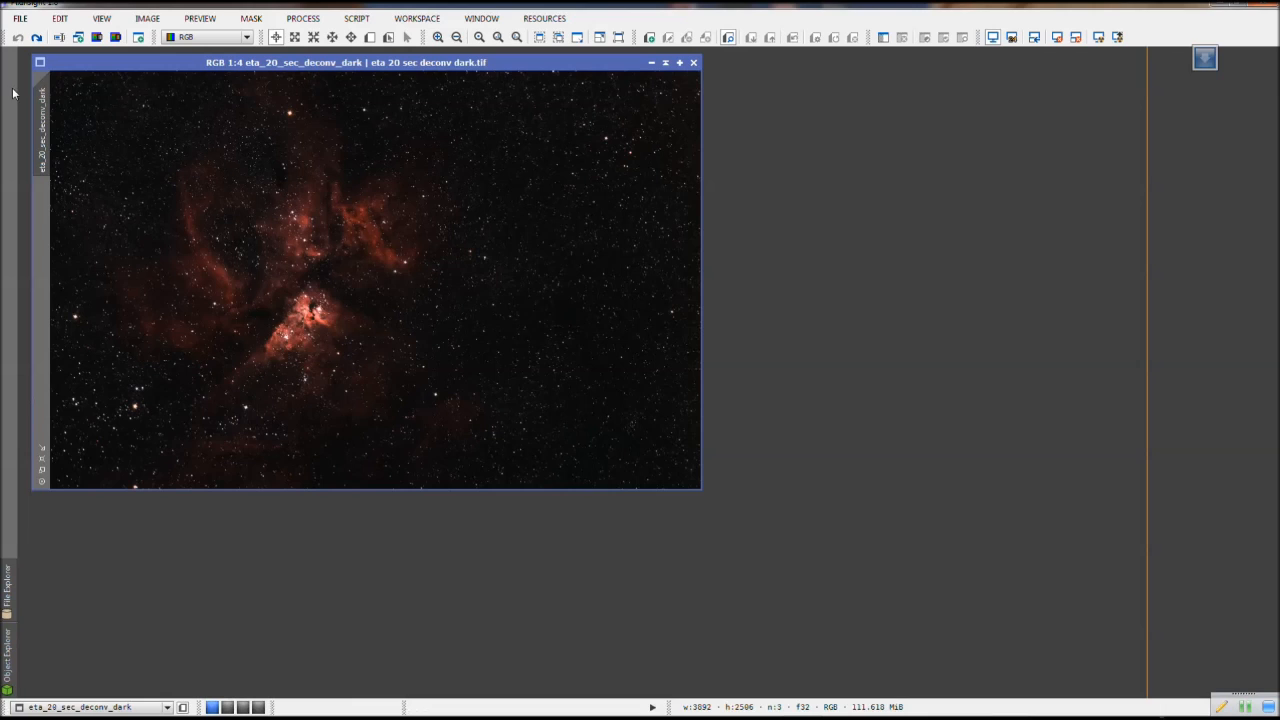
Restore the Process Explorer from the available explorer windows and look through its process list
left_click(110, 28)
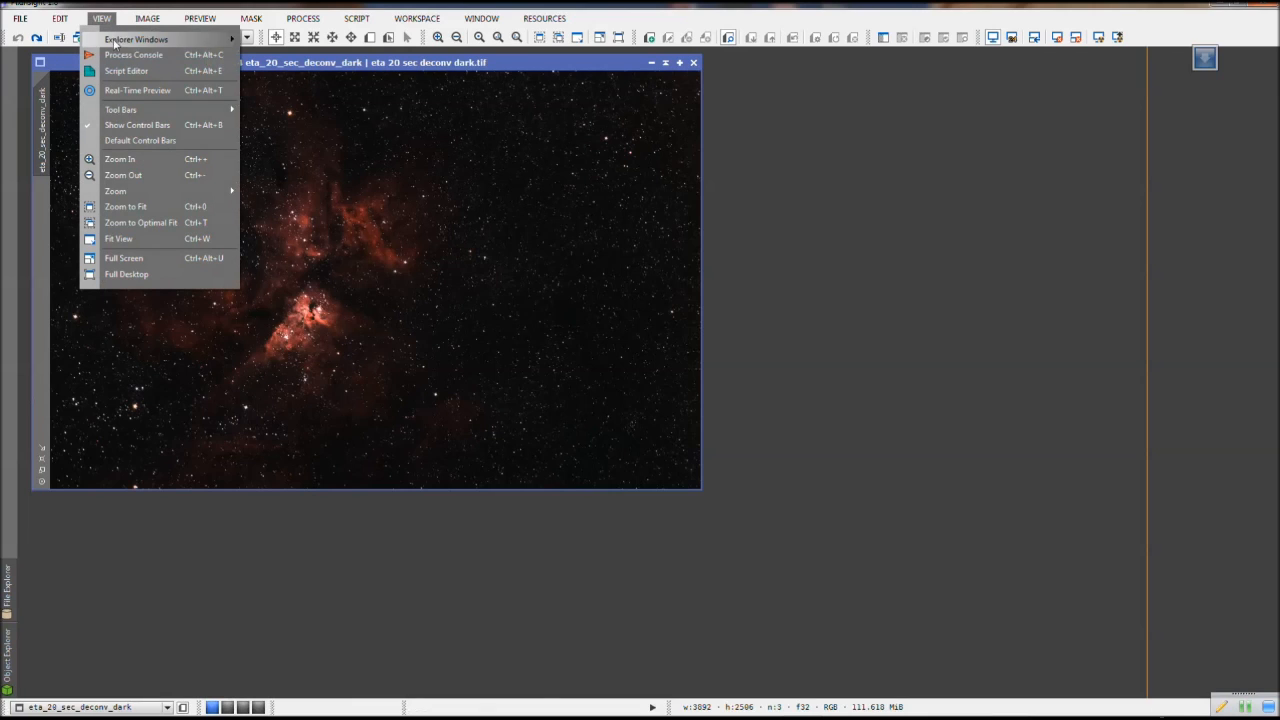
mouse_move(129, 44)
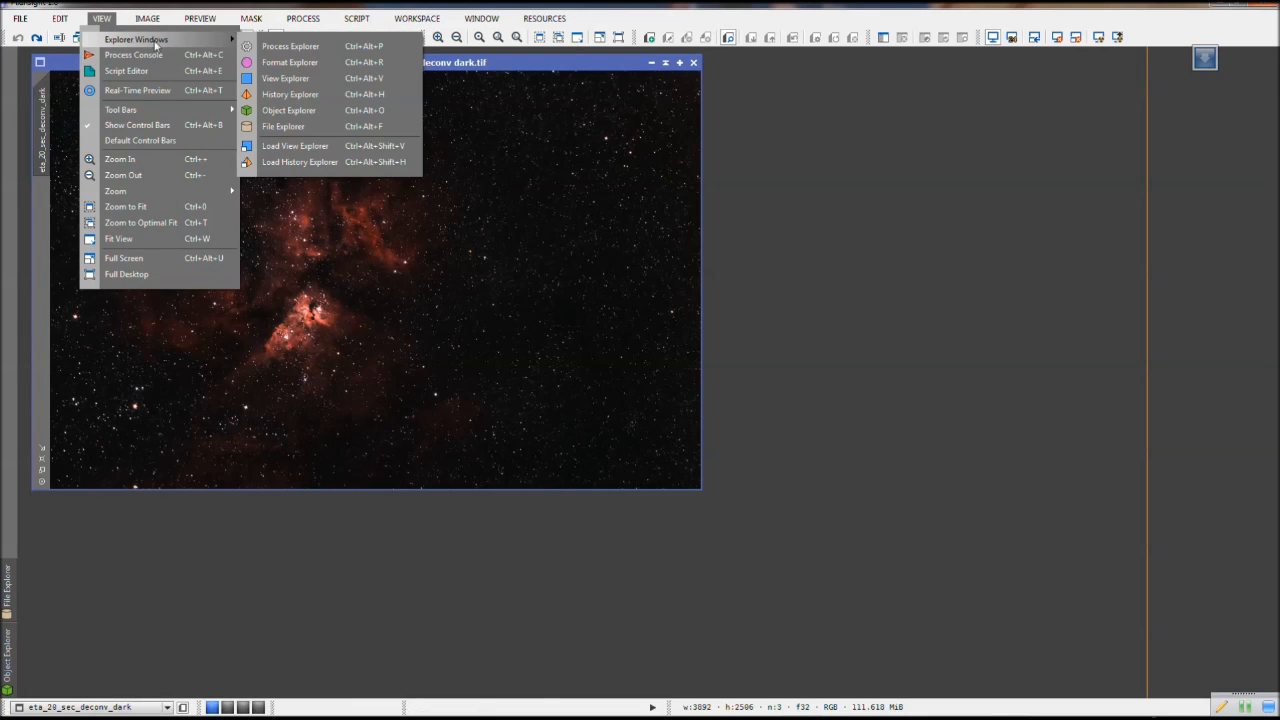
left_click(280, 46)
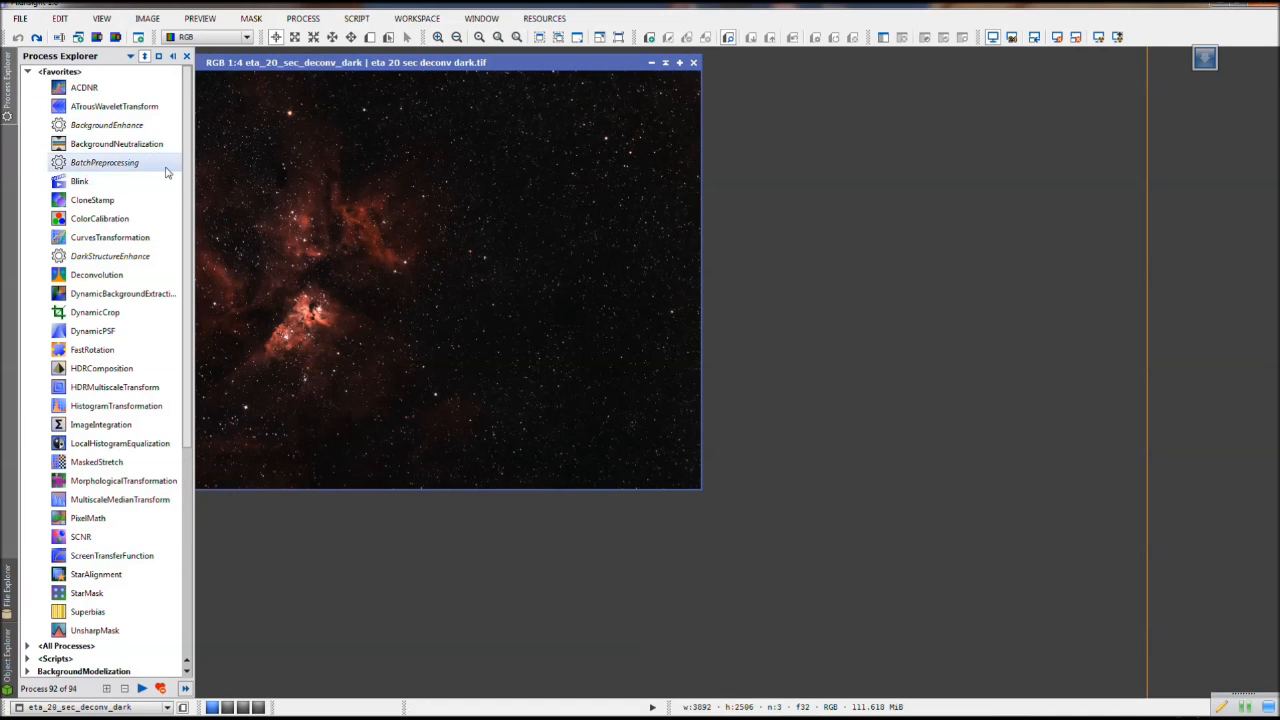
scroll(170, 420, "down", 8)
scroll(171, 297, "up", 7)
scroll(173, 213, "up", 3)
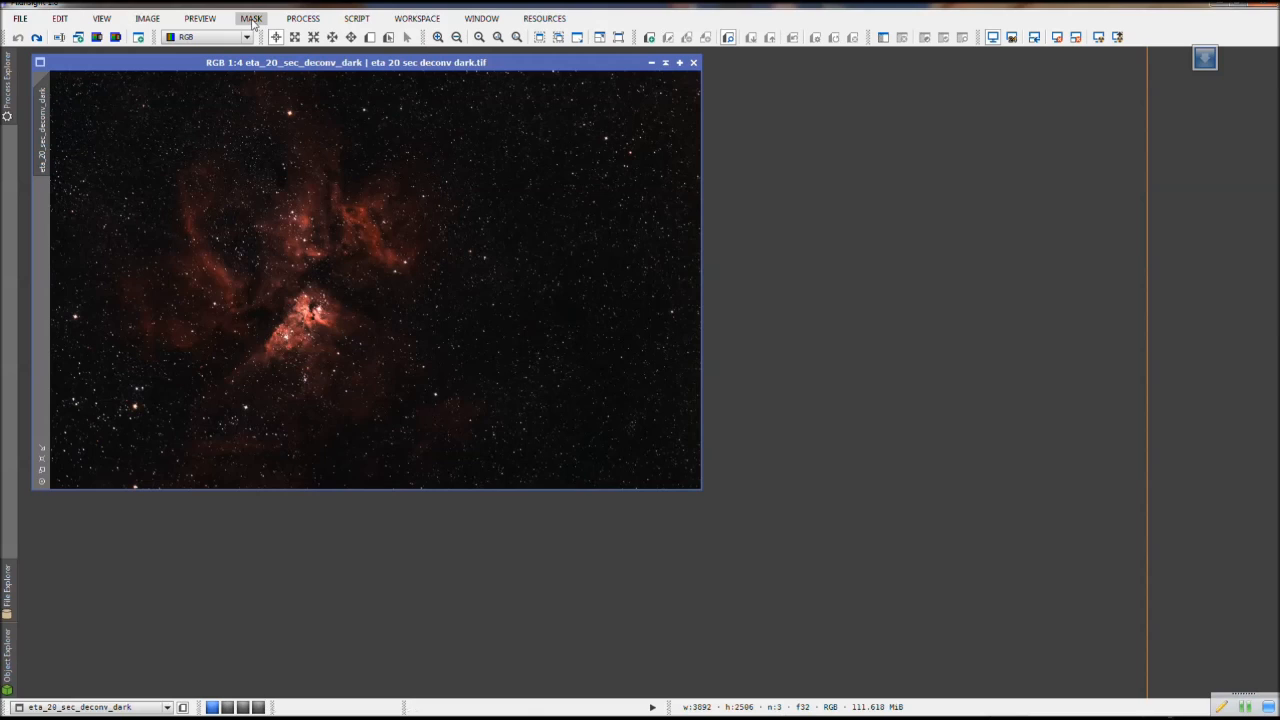
Look through process categories such as Global, Convolution and Image, briefly opening DynamicPSF from the Image category and closing it
mouse_move(6, 88)
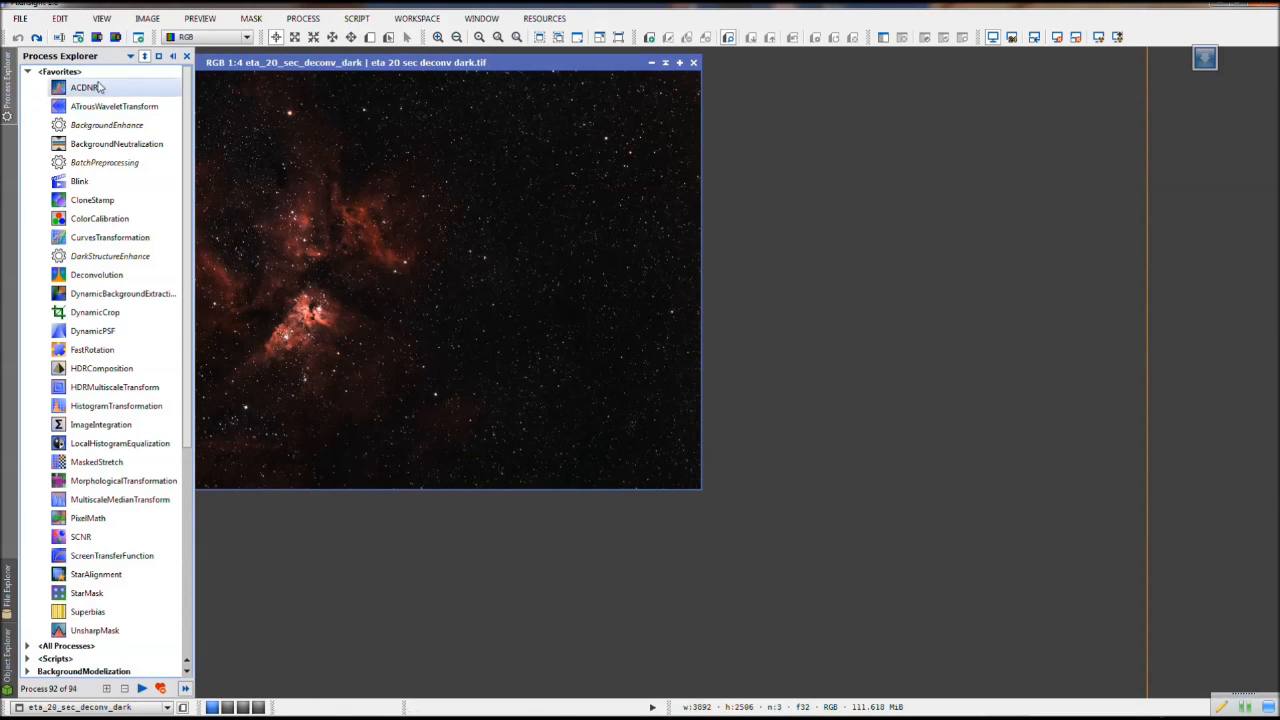
left_click(300, 19)
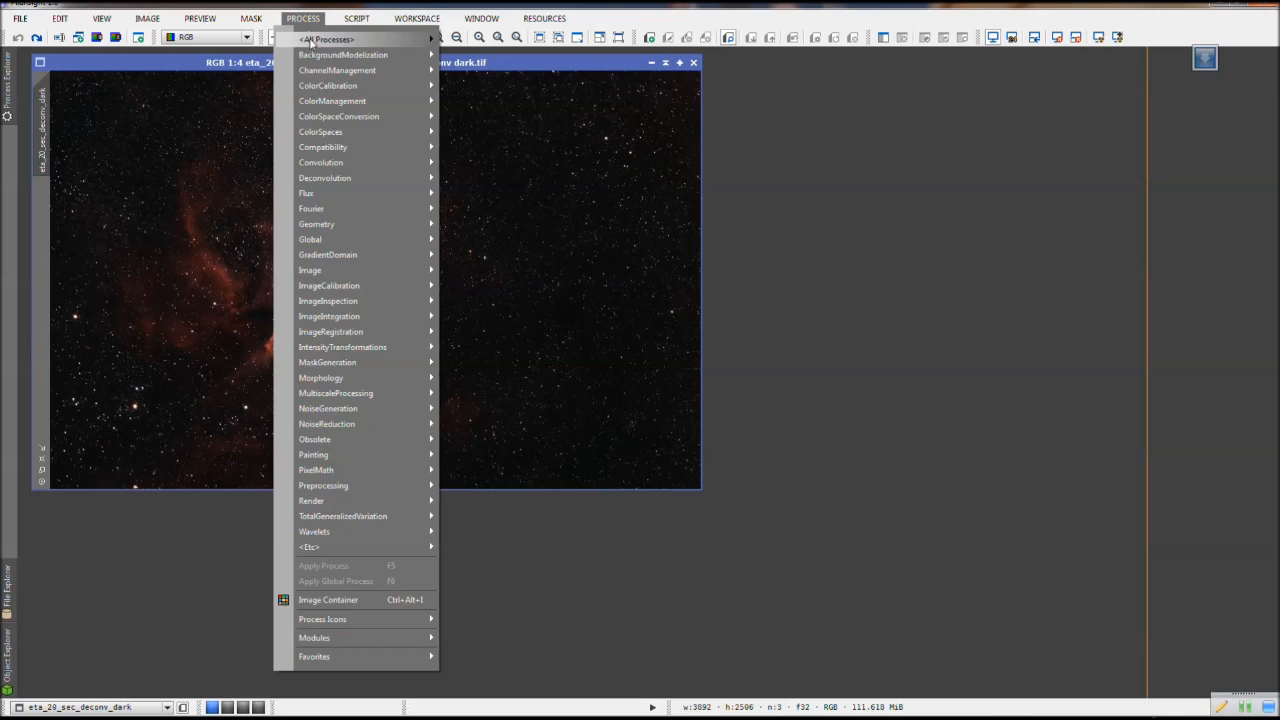
mouse_move(291, 240)
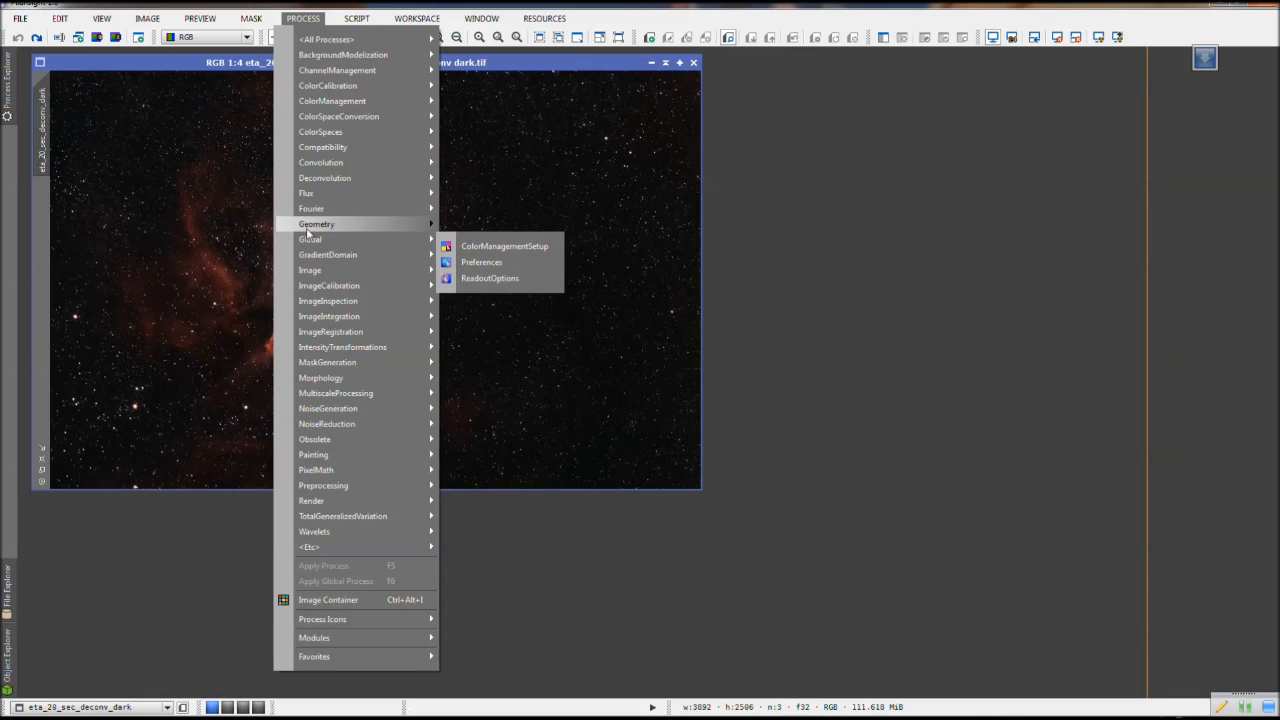
mouse_move(320, 165)
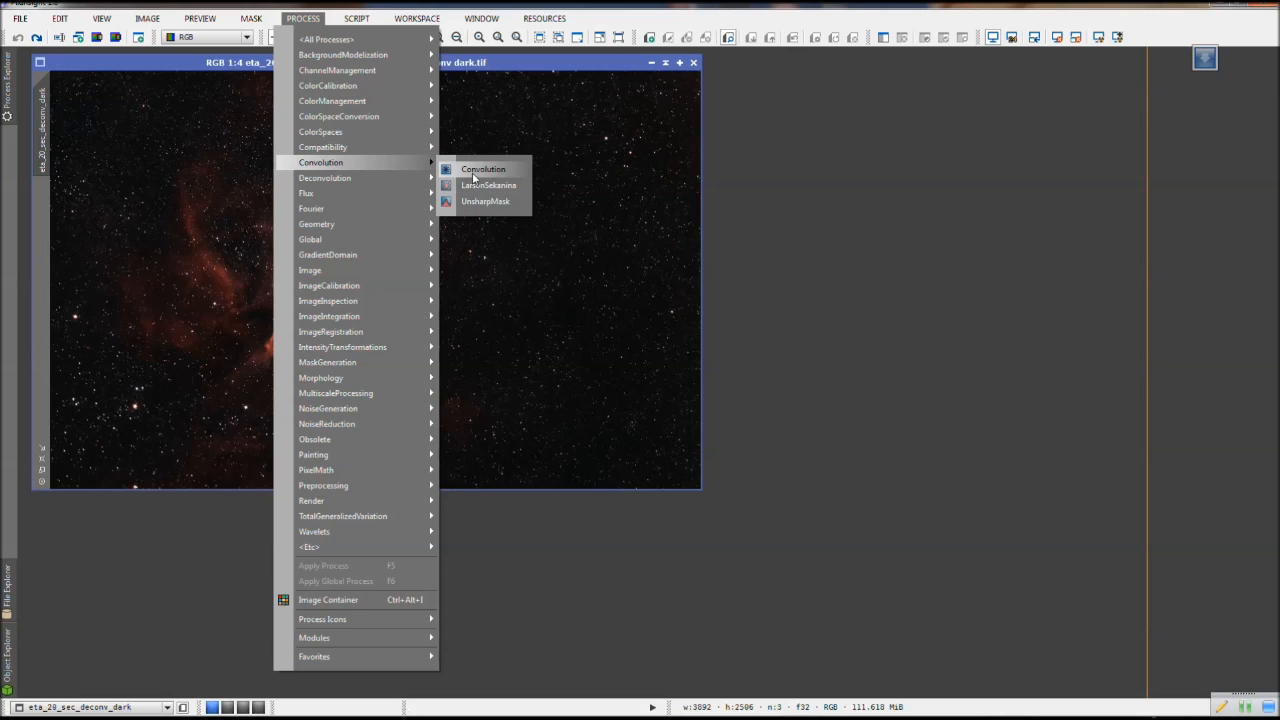
mouse_move(306, 138)
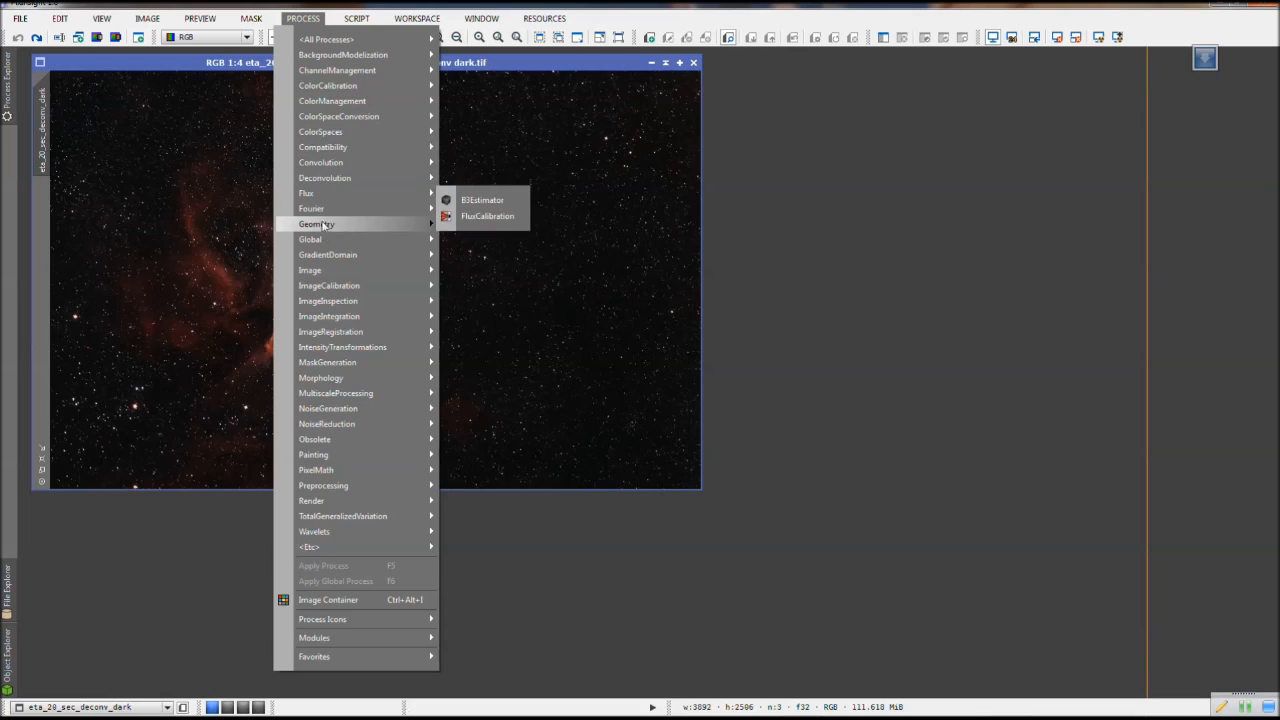
mouse_move(322, 214)
mouse_move(322, 273)
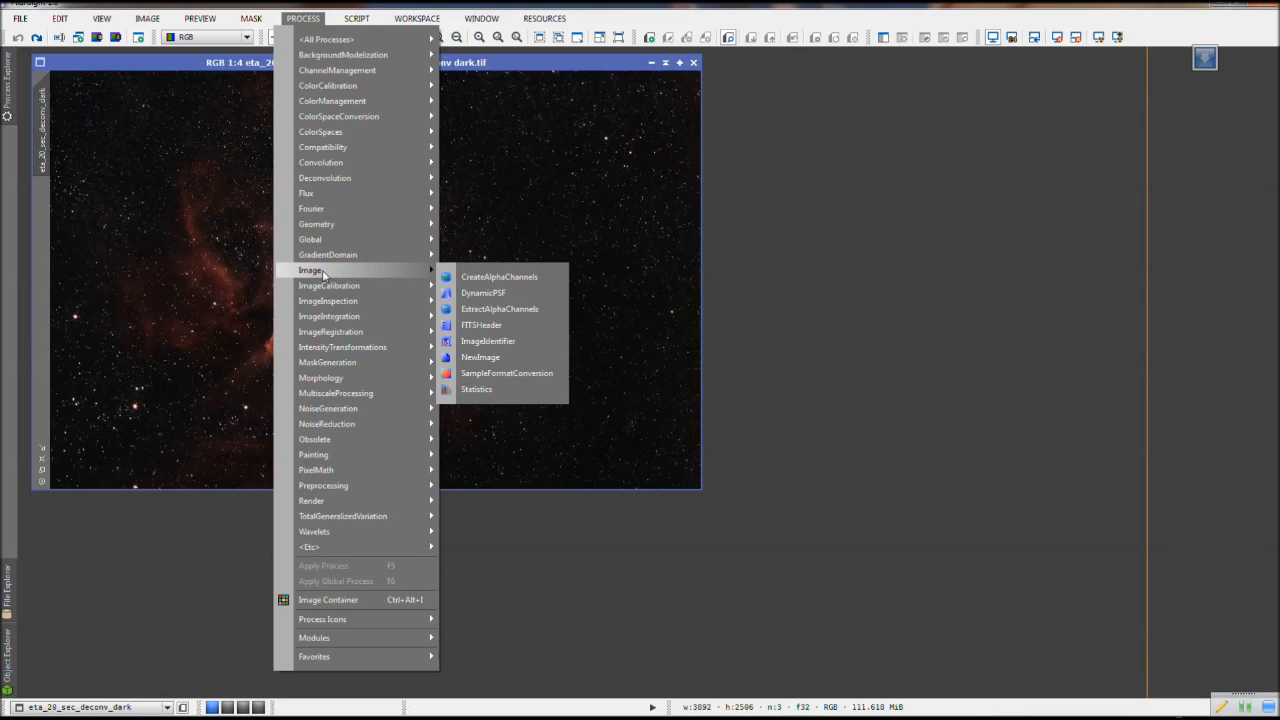
left_click(465, 294)
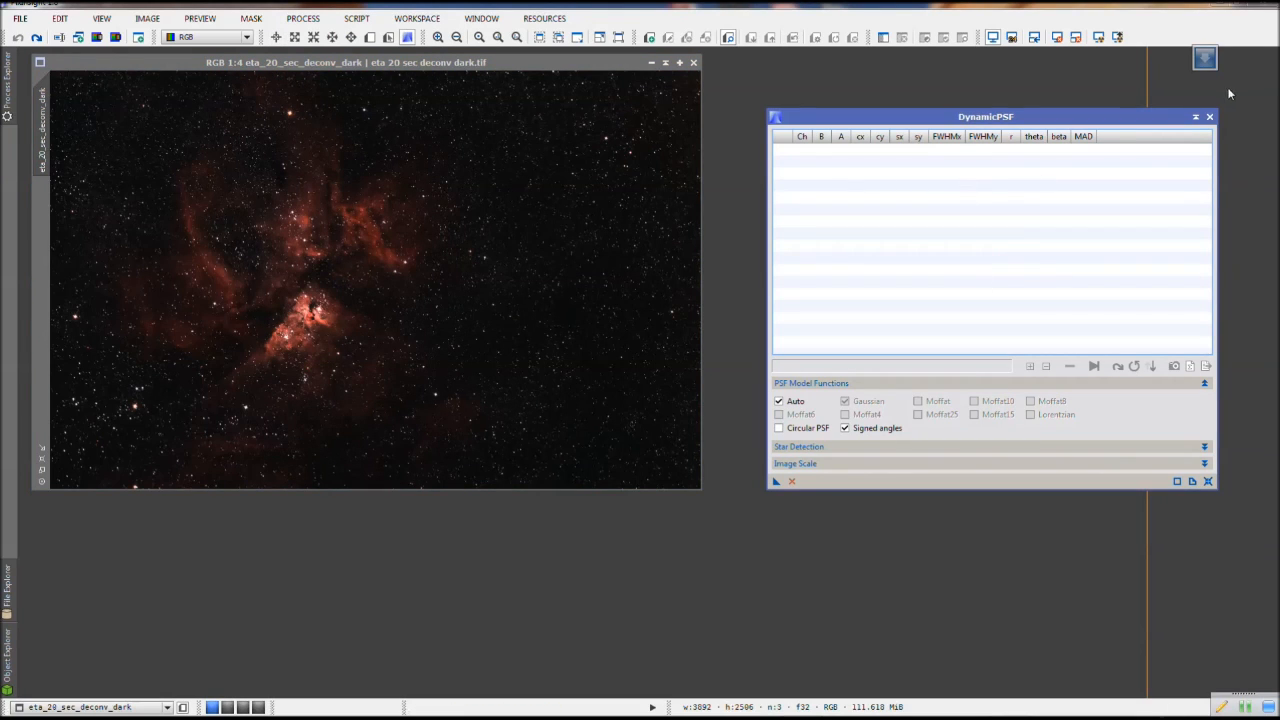
left_click(1209, 117)
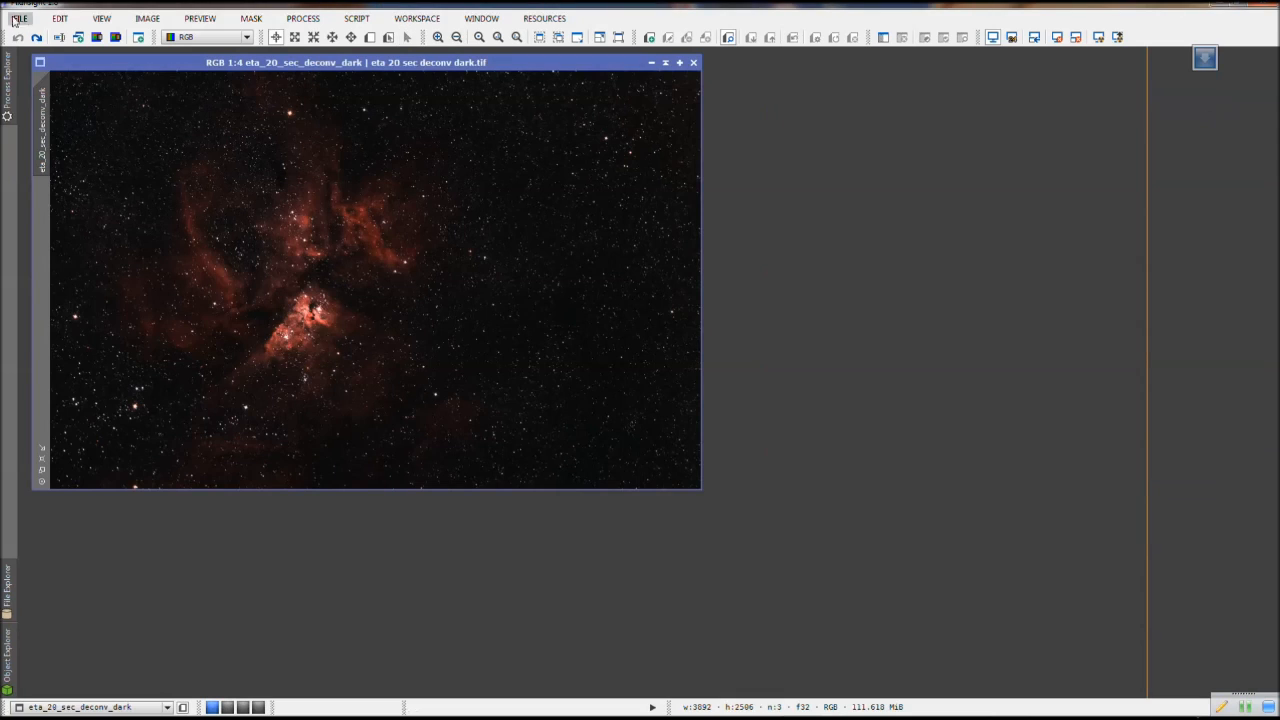
Locate DynamicPSF among the favourites and examine the IntensityTransformations and ImageRegistration process categories
left_click(9, 77)
left_click(9, 77)
left_click(9, 77)
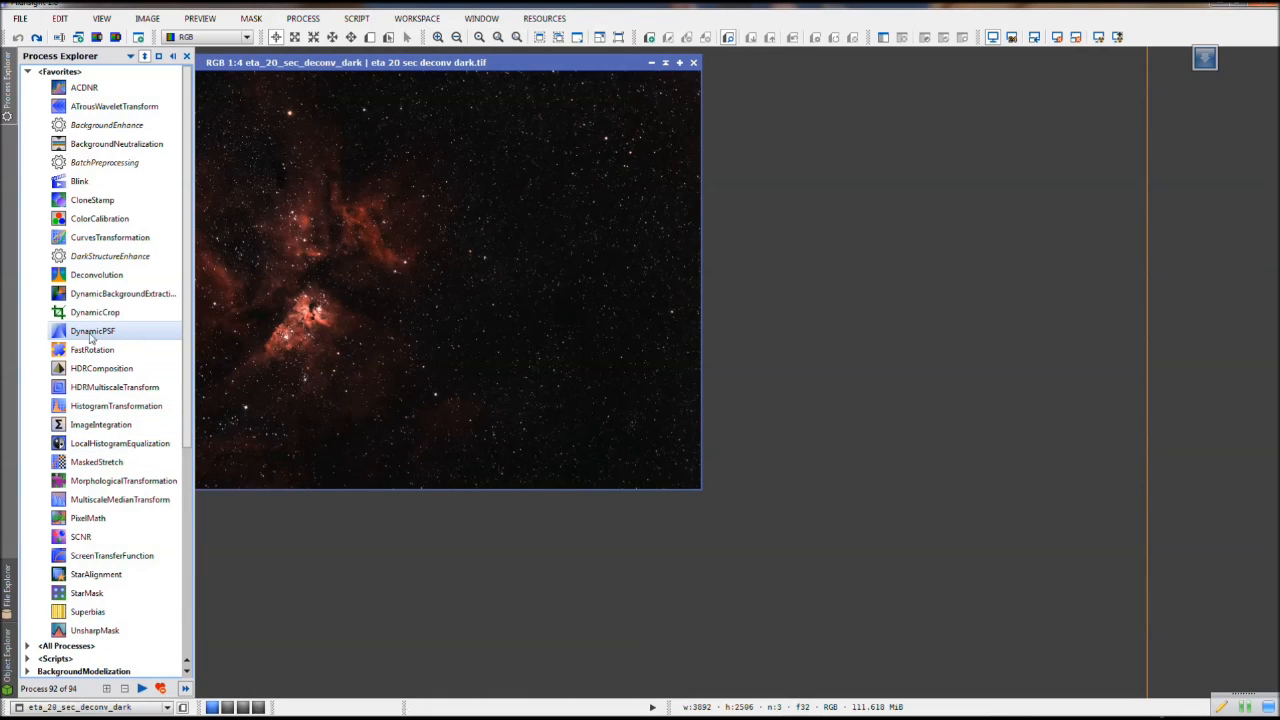
left_click(306, 22)
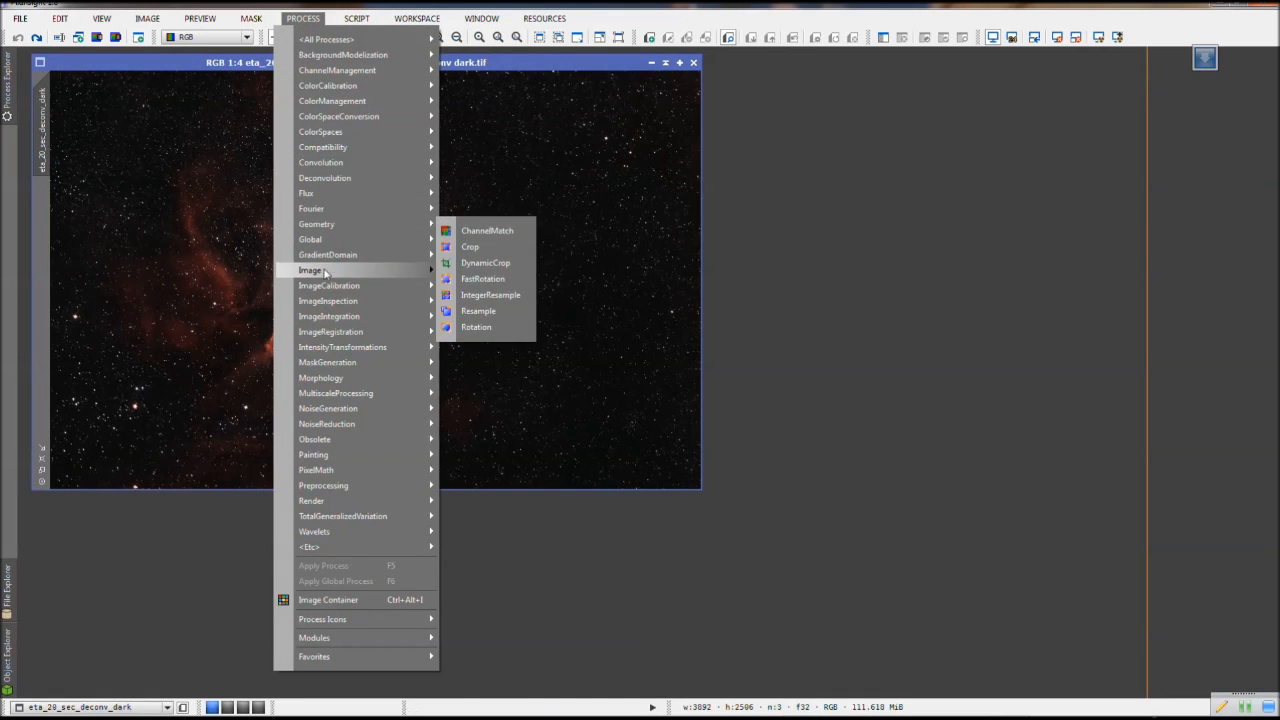
mouse_move(336, 351)
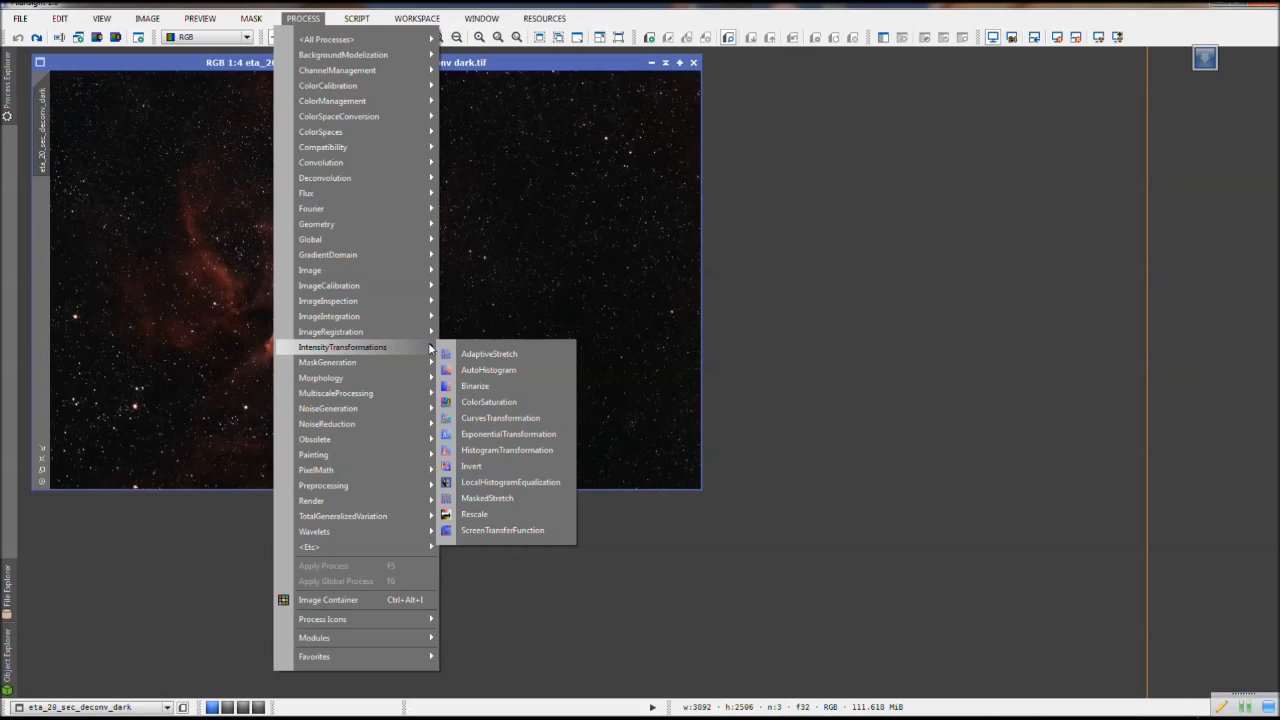
mouse_move(416, 338)
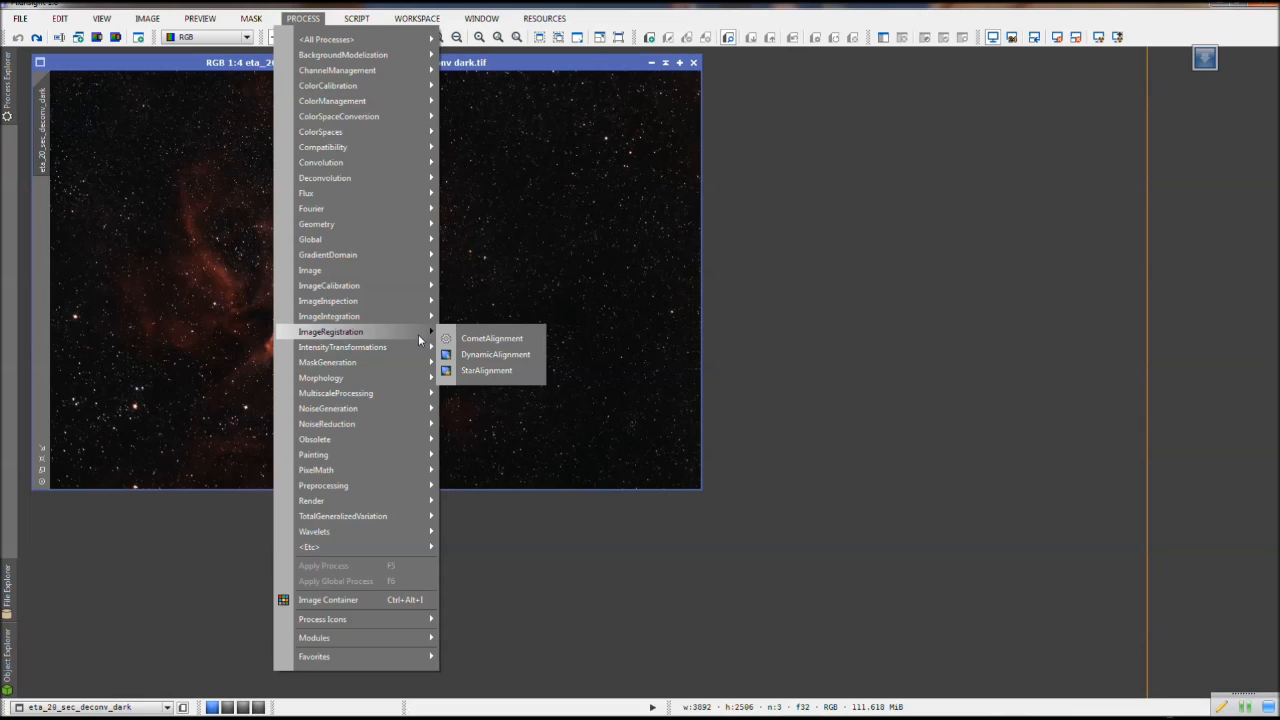
mouse_move(390, 23)
left_click(800, 107)
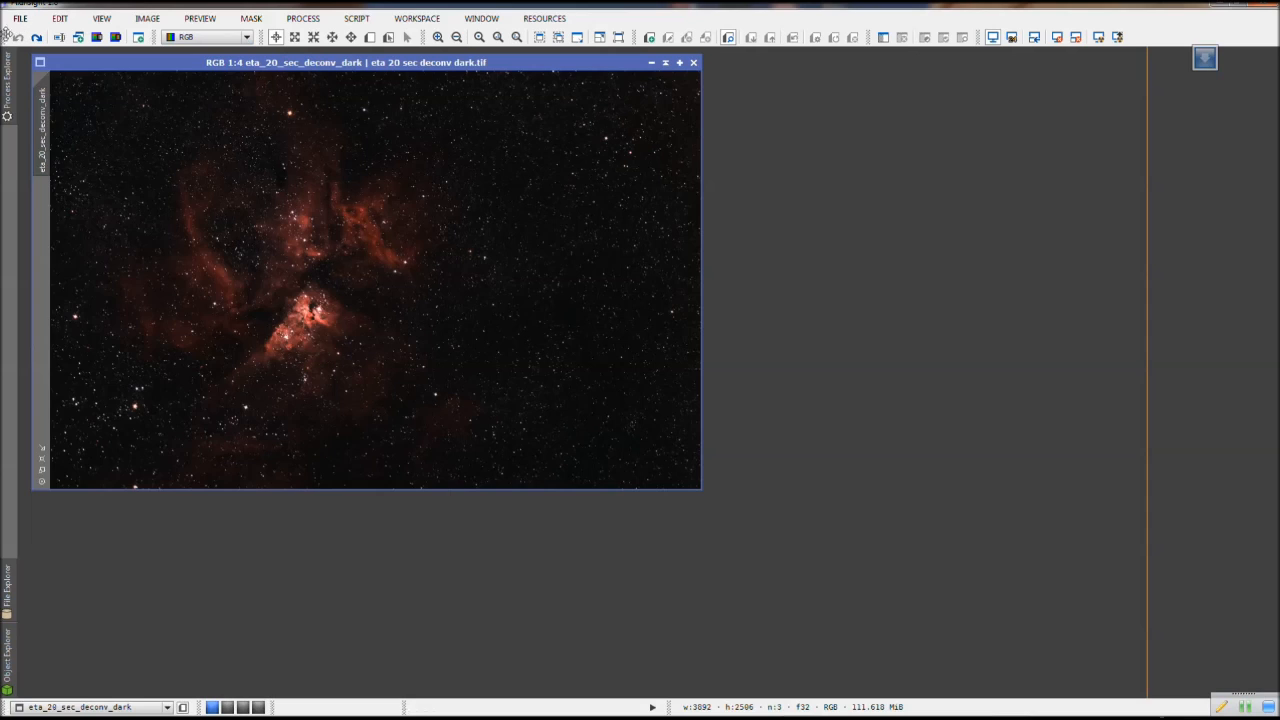
Expand the full process list in the Process Explorer, look through its entries and return to the Favorites list
left_click(8, 75)
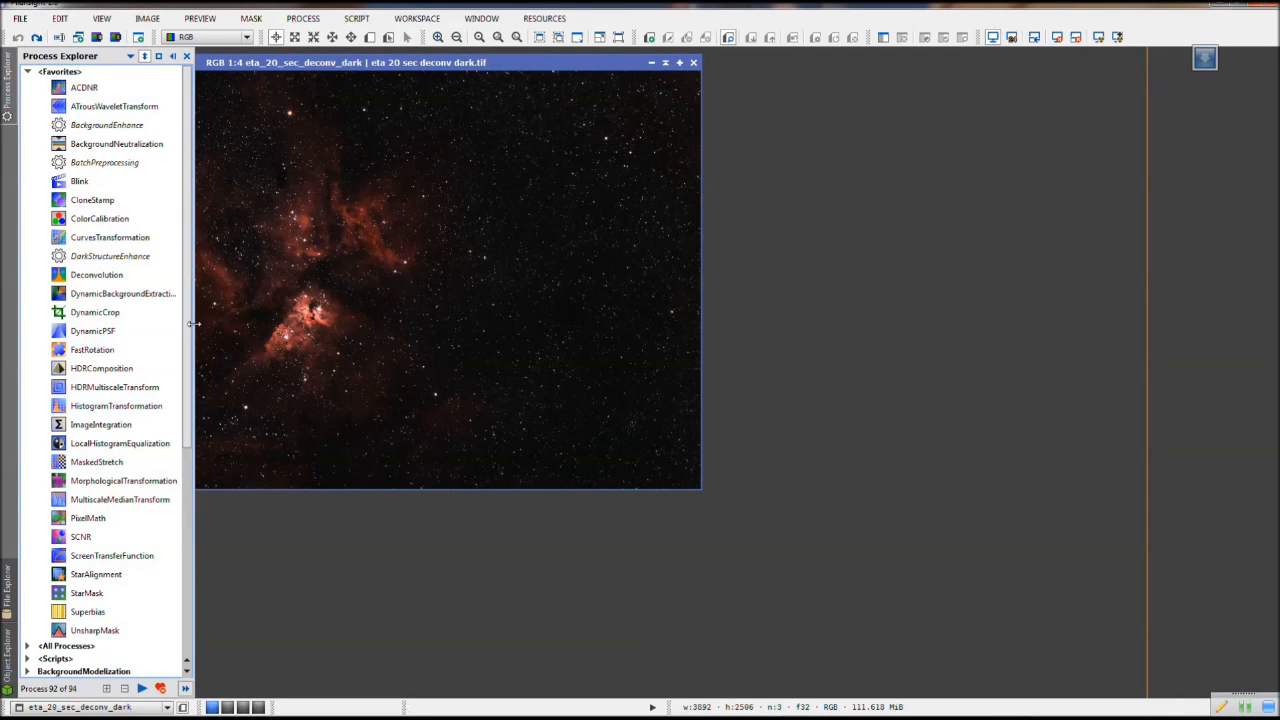
scroll(188, 347, "down", 1)
scroll(188, 347, "down", 7)
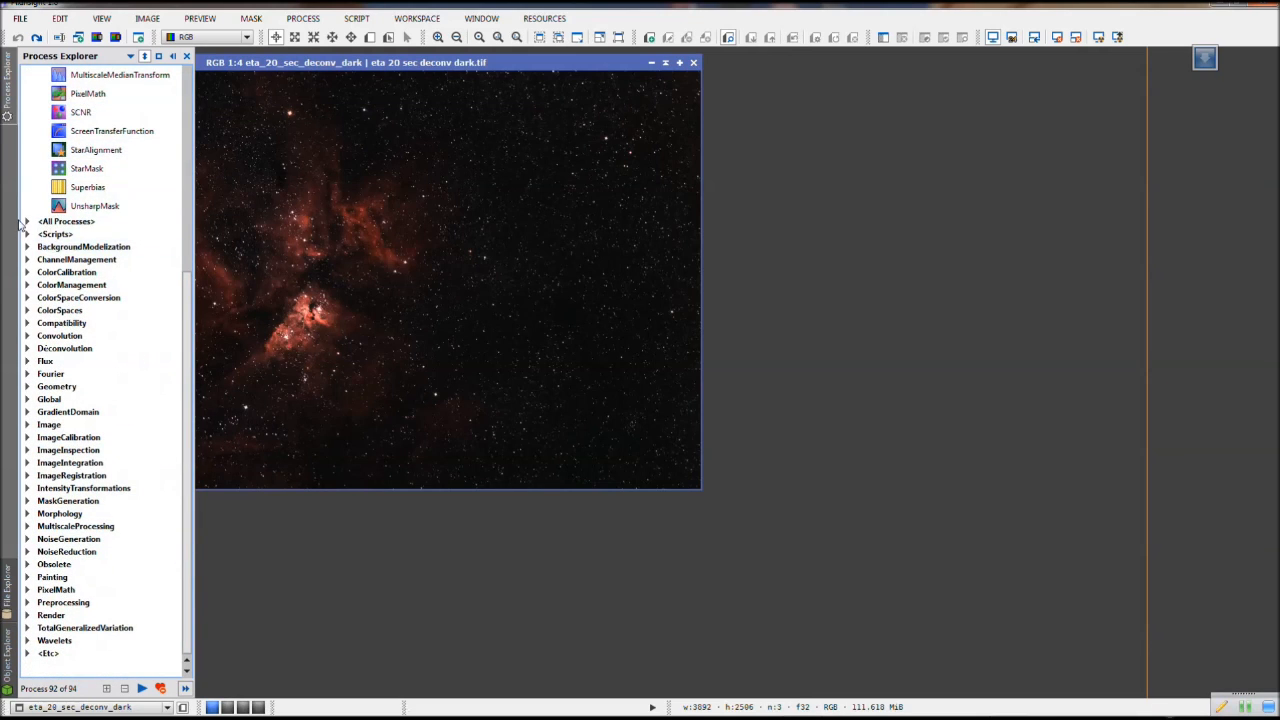
left_click(27, 221)
left_click_drag(190, 268, 179, 509)
scroll(150, 490, "up", 3)
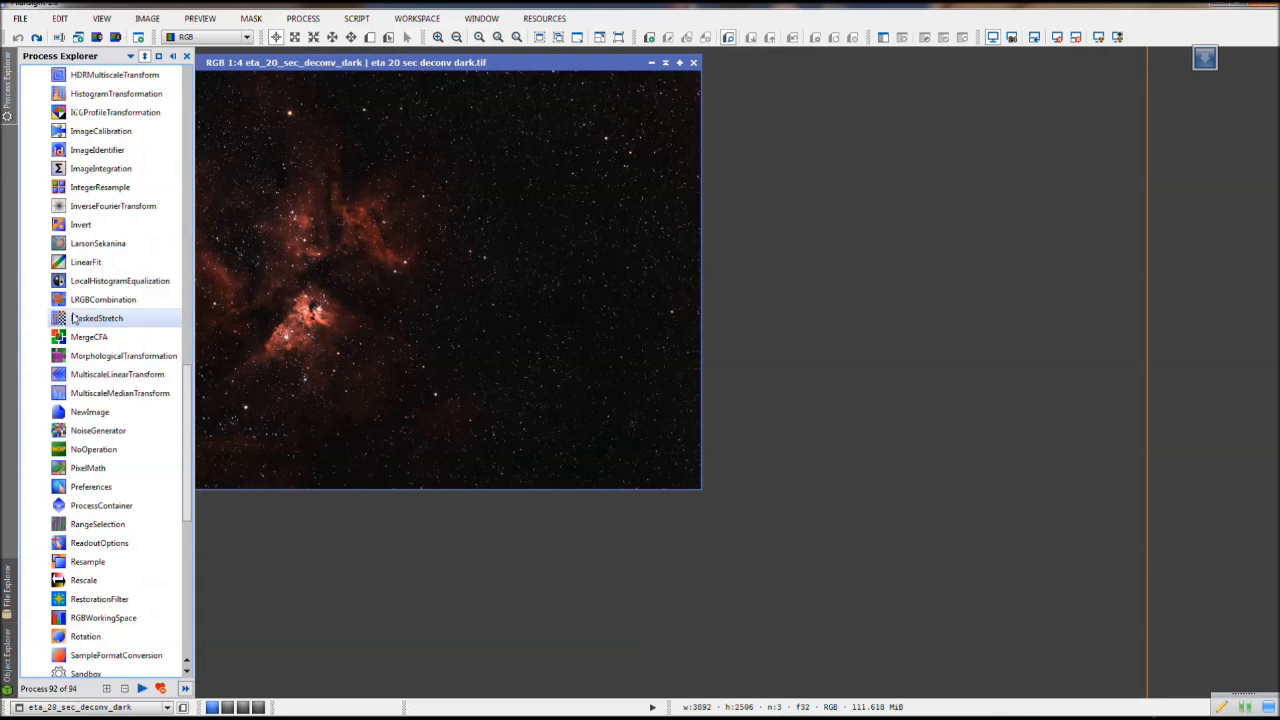
left_click_drag(189, 380, 186, 75)
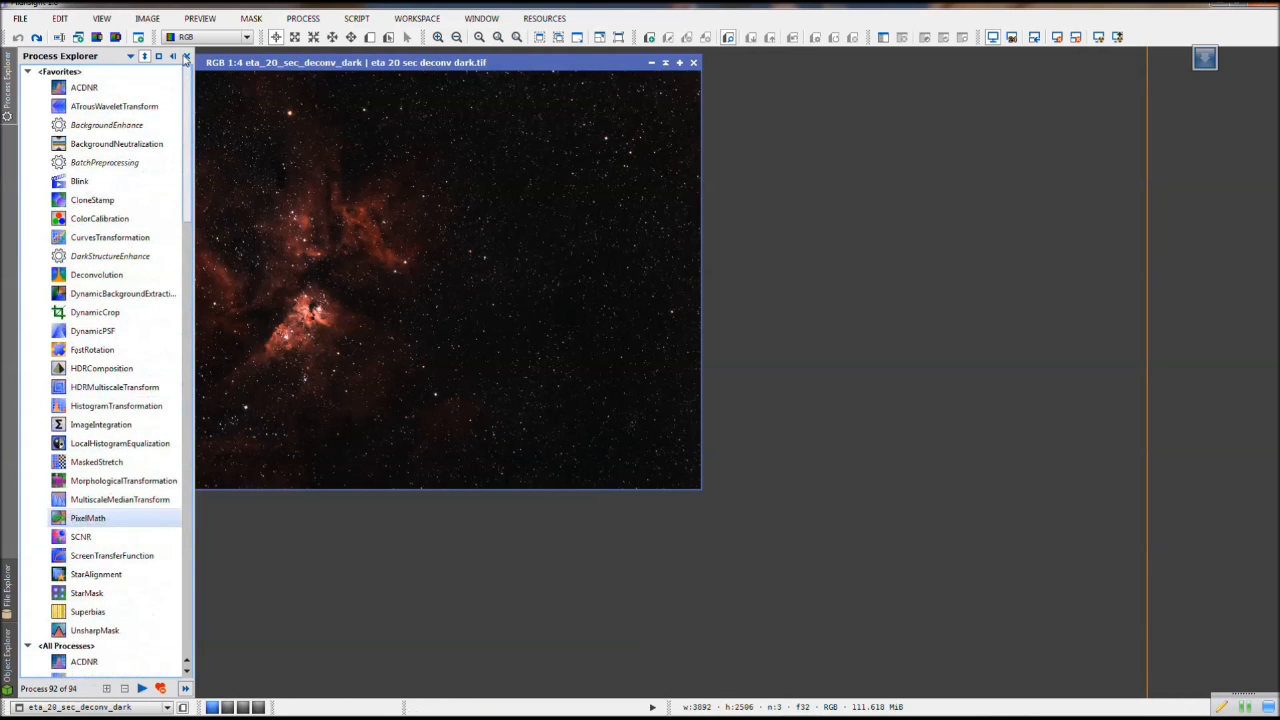
left_click(7, 78)
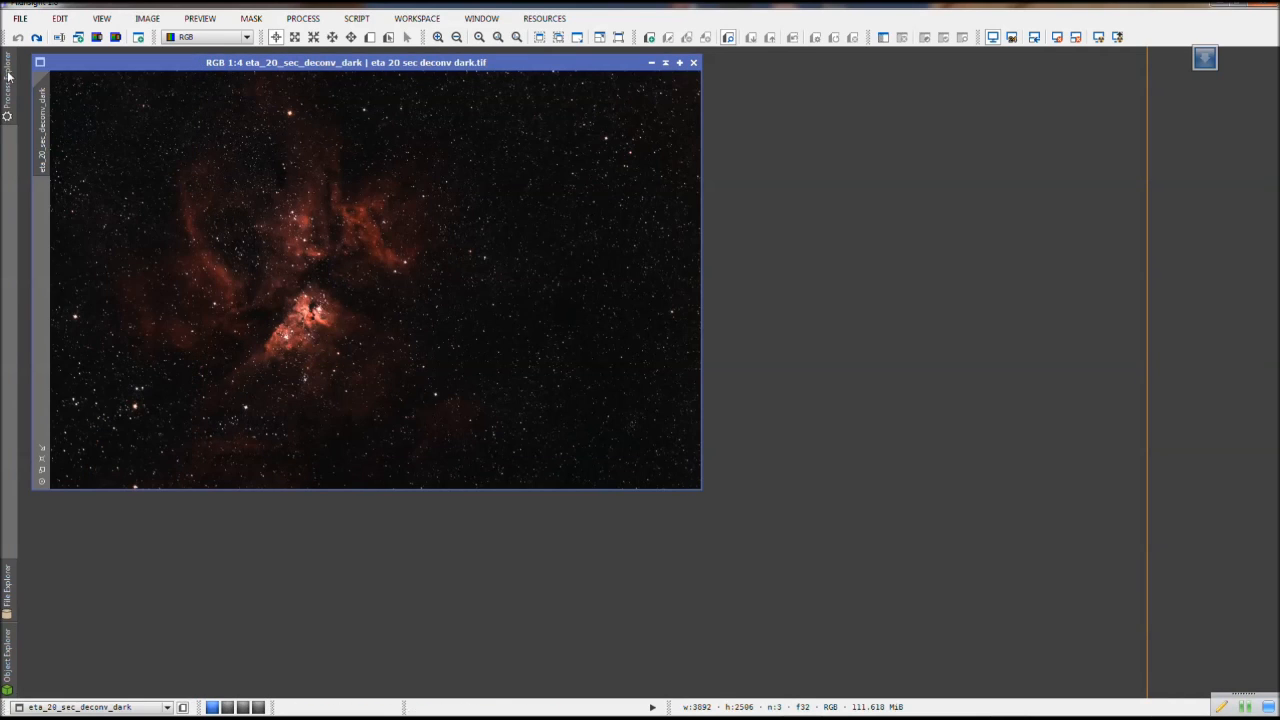
Examine the online learning resources and the commands available for arranging windows
left_click(546, 19)
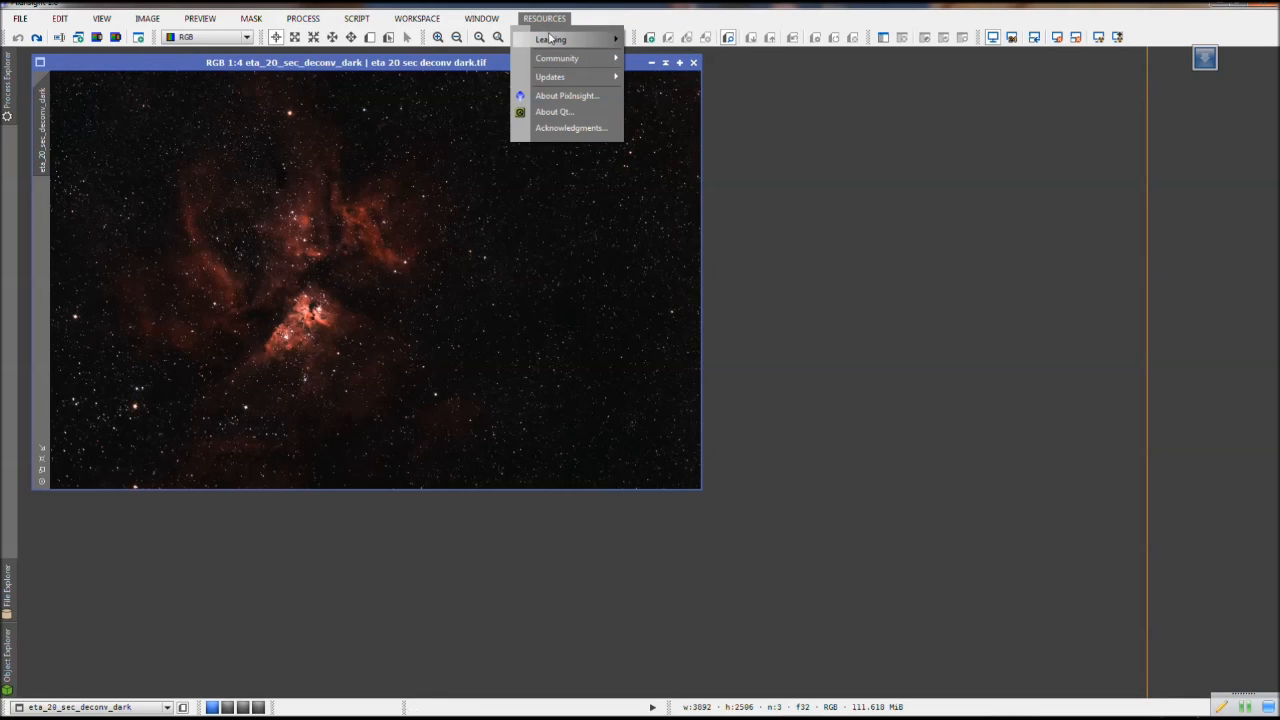
mouse_move(549, 38)
mouse_move(563, 78)
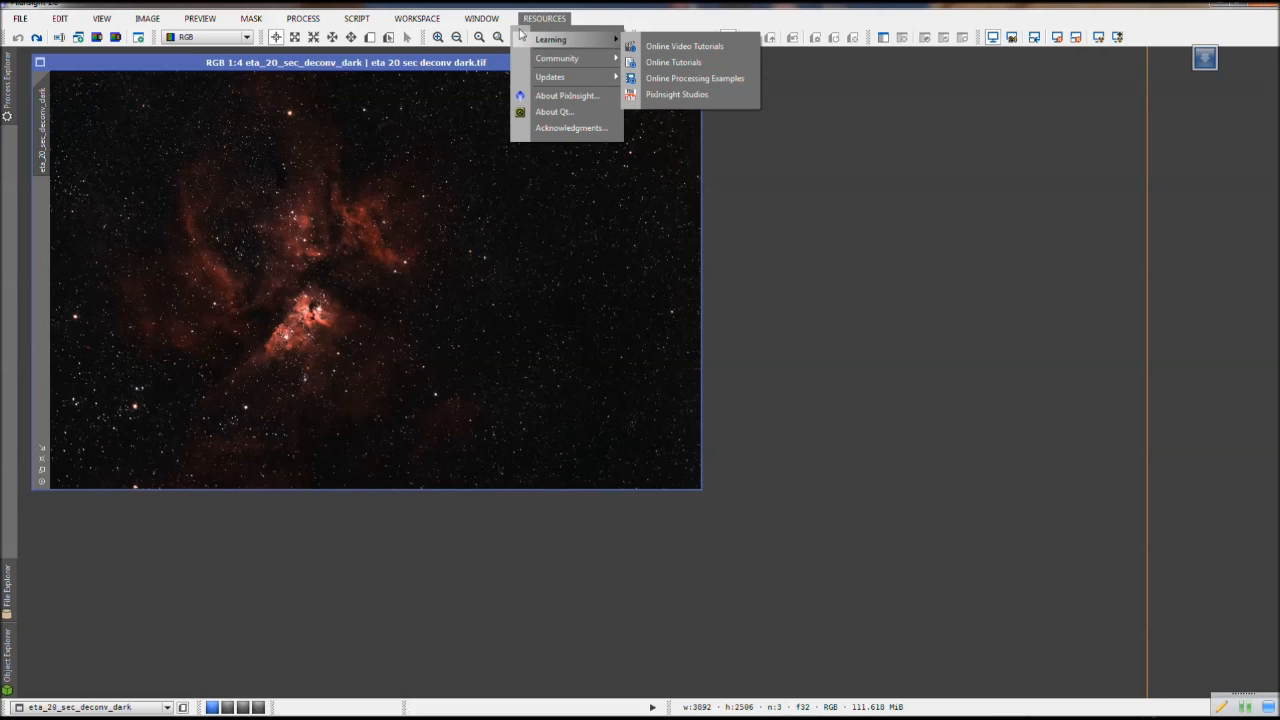
mouse_move(486, 20)
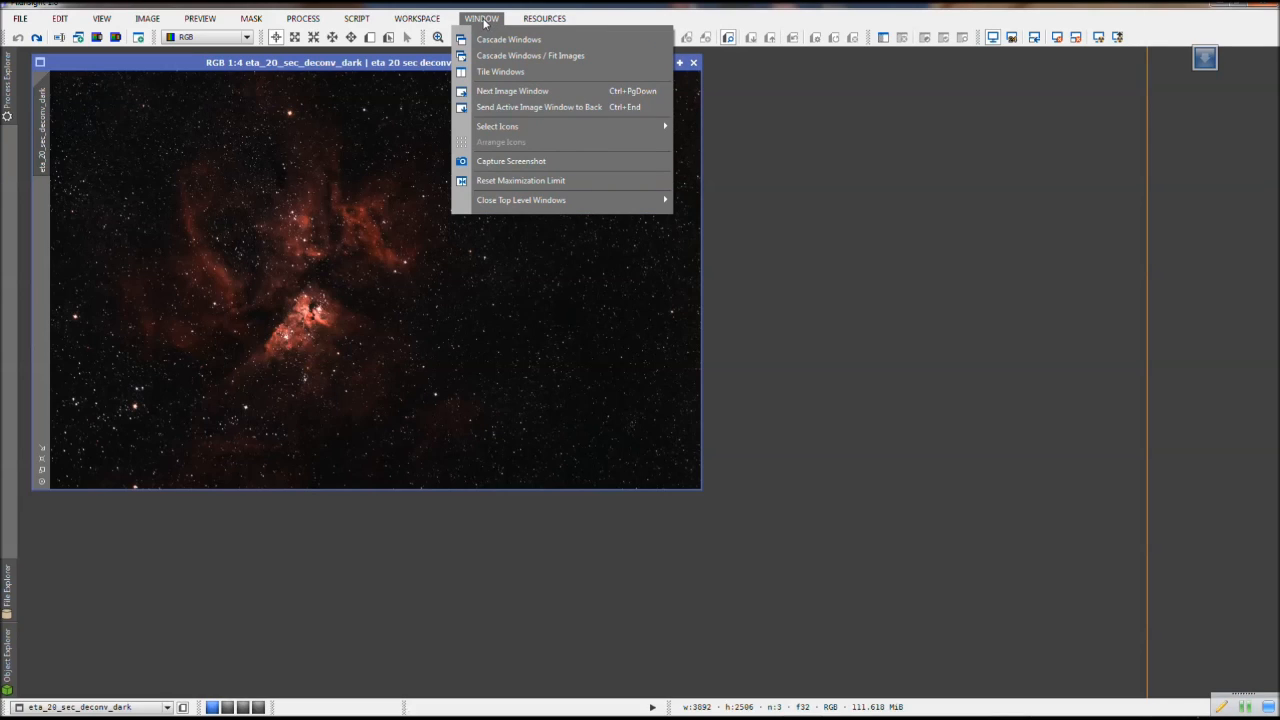
left_click(918, 219)
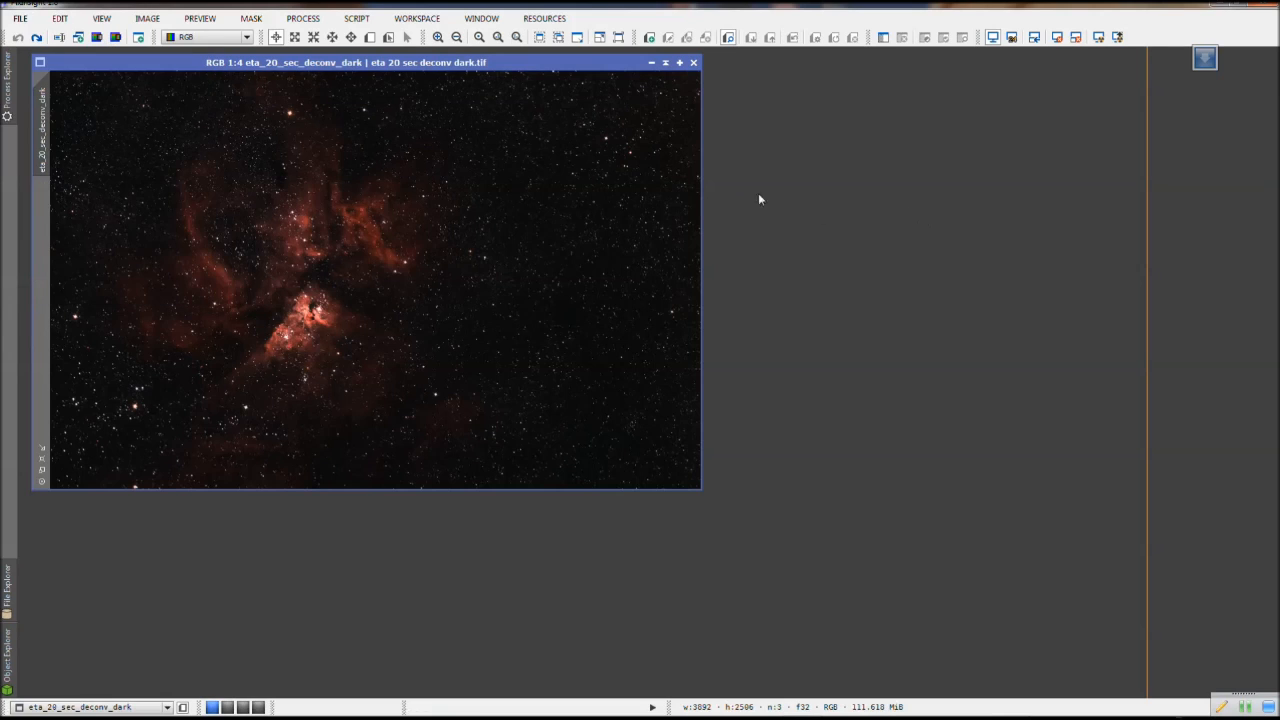
Open the image file eta 20 sec deconv darkHDR4_r.fit alongside the current image
double_click(772, 191)
double_click(200, 257)
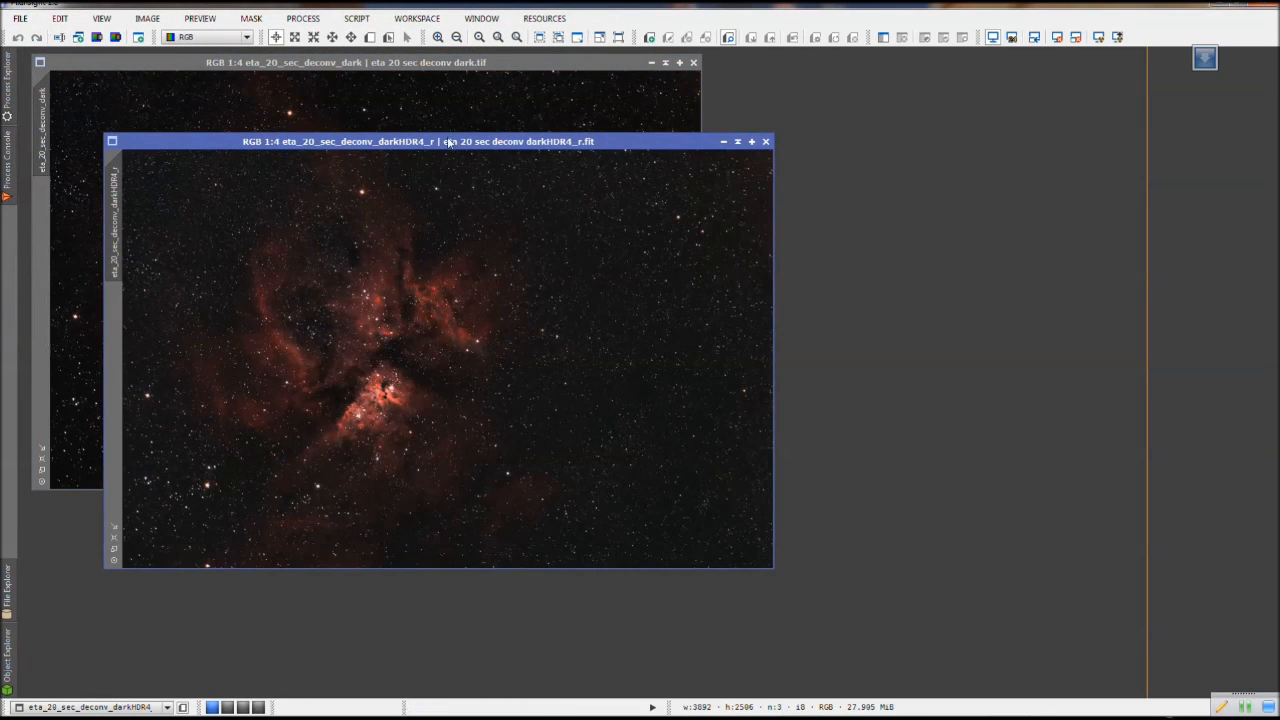
Cascade the two open image windows and rearrange them as tiles side by side
left_click(431, 20)
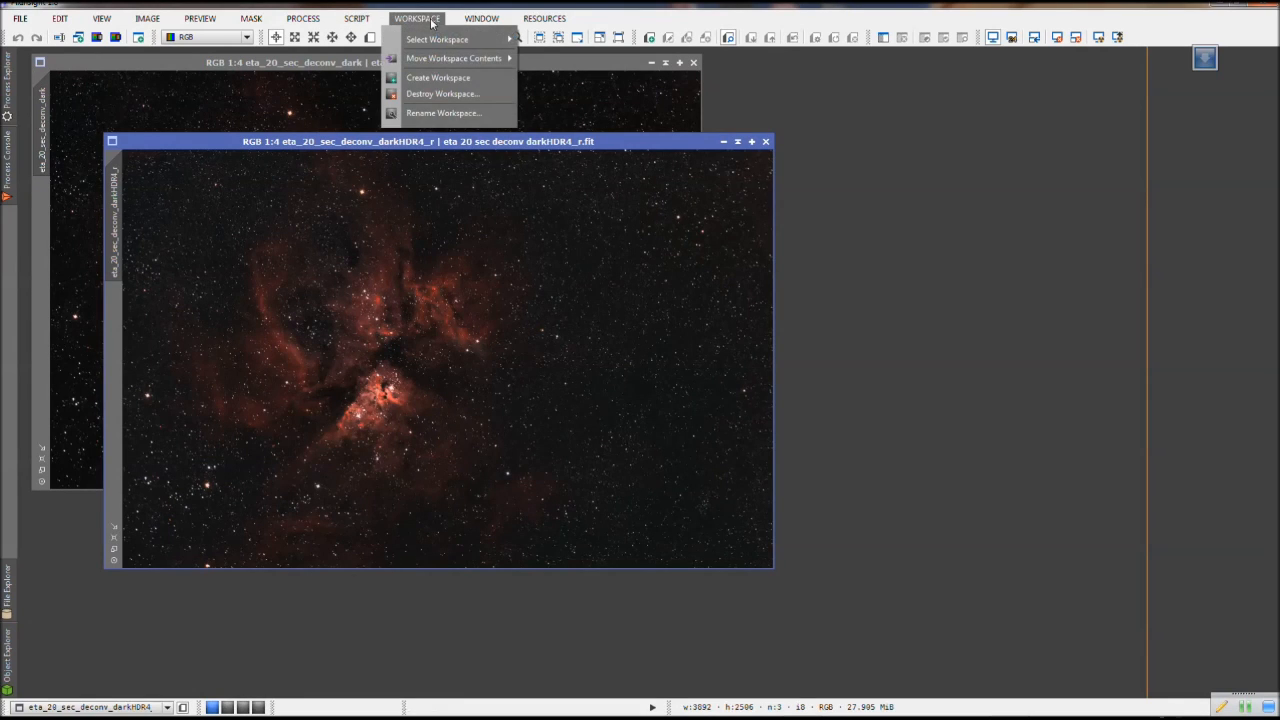
mouse_move(482, 20)
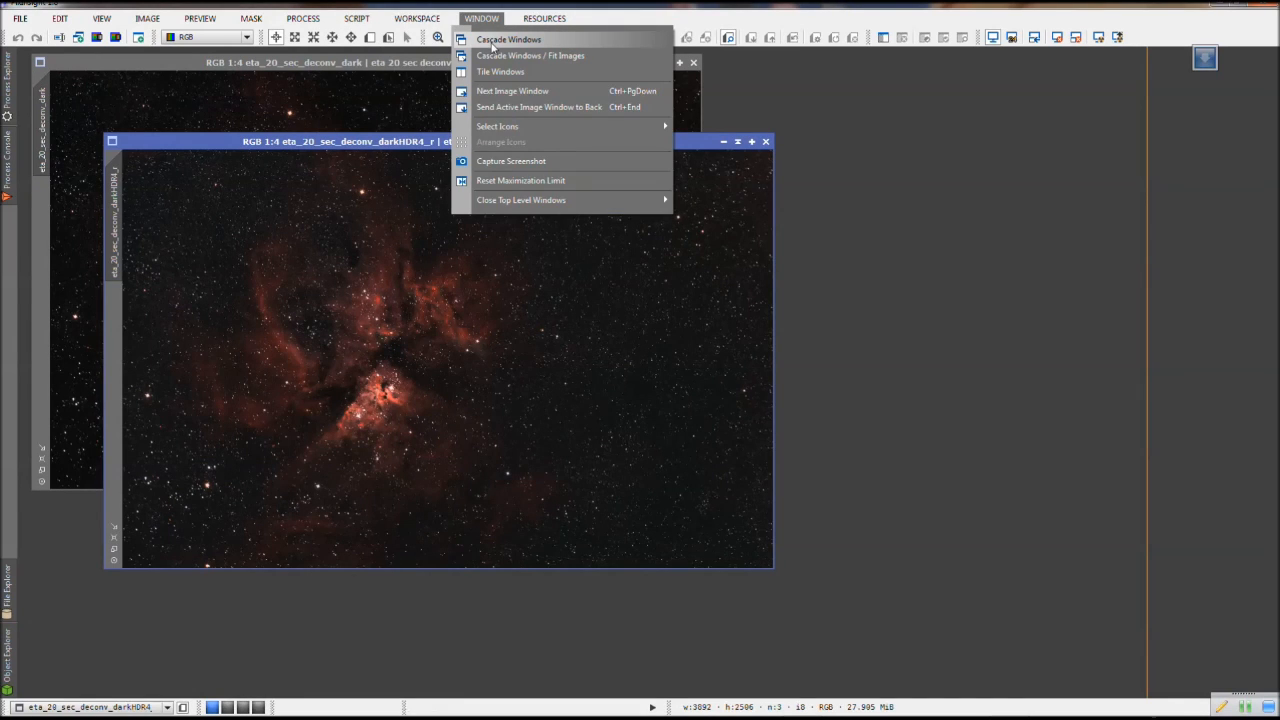
left_click(492, 41)
left_click(481, 18)
left_click(508, 69)
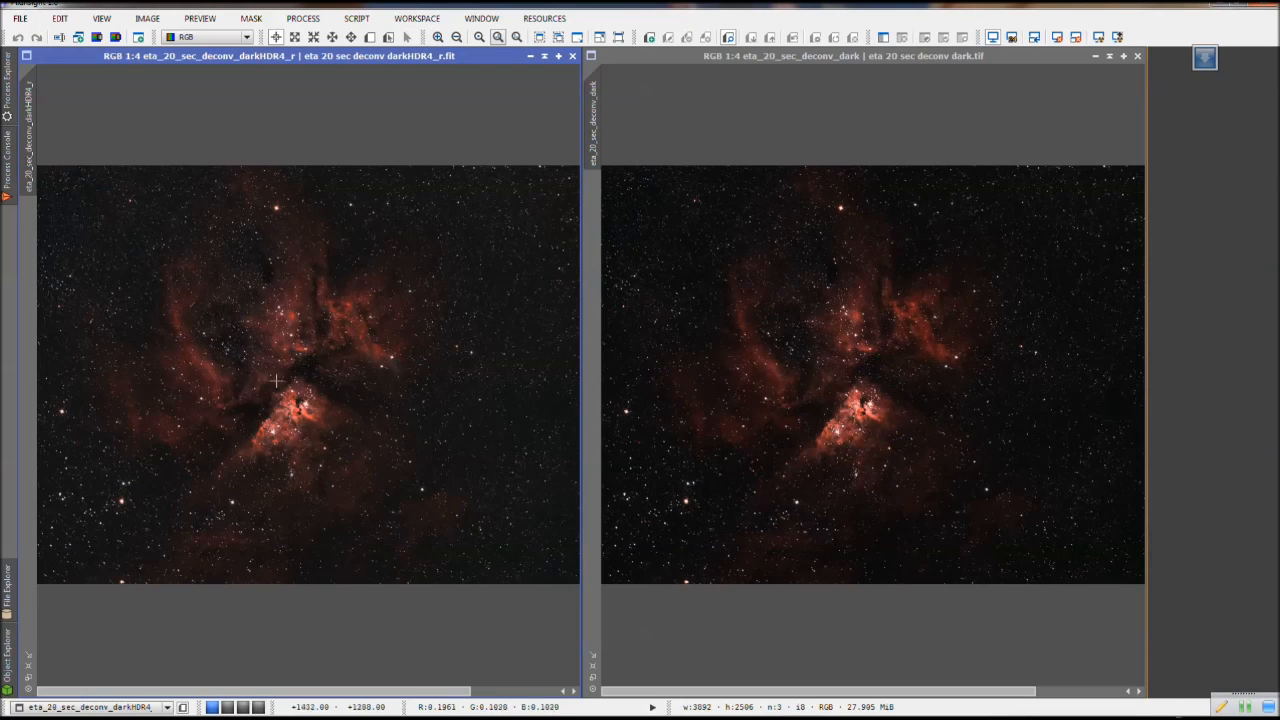
Look over the workspace commands and close the eta 20 sec deconv dark.tif image, discarding its unsaved process instances
left_click(478, 19)
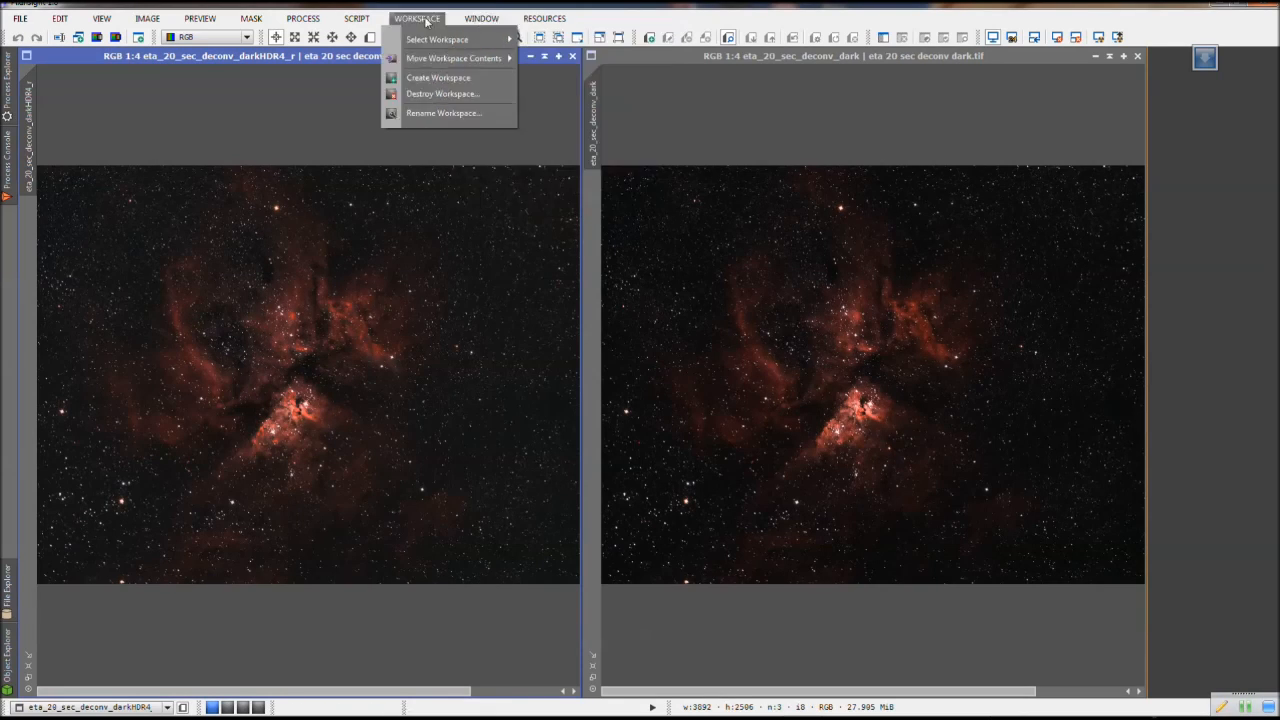
left_click(761, 100)
left_click(1137, 56)
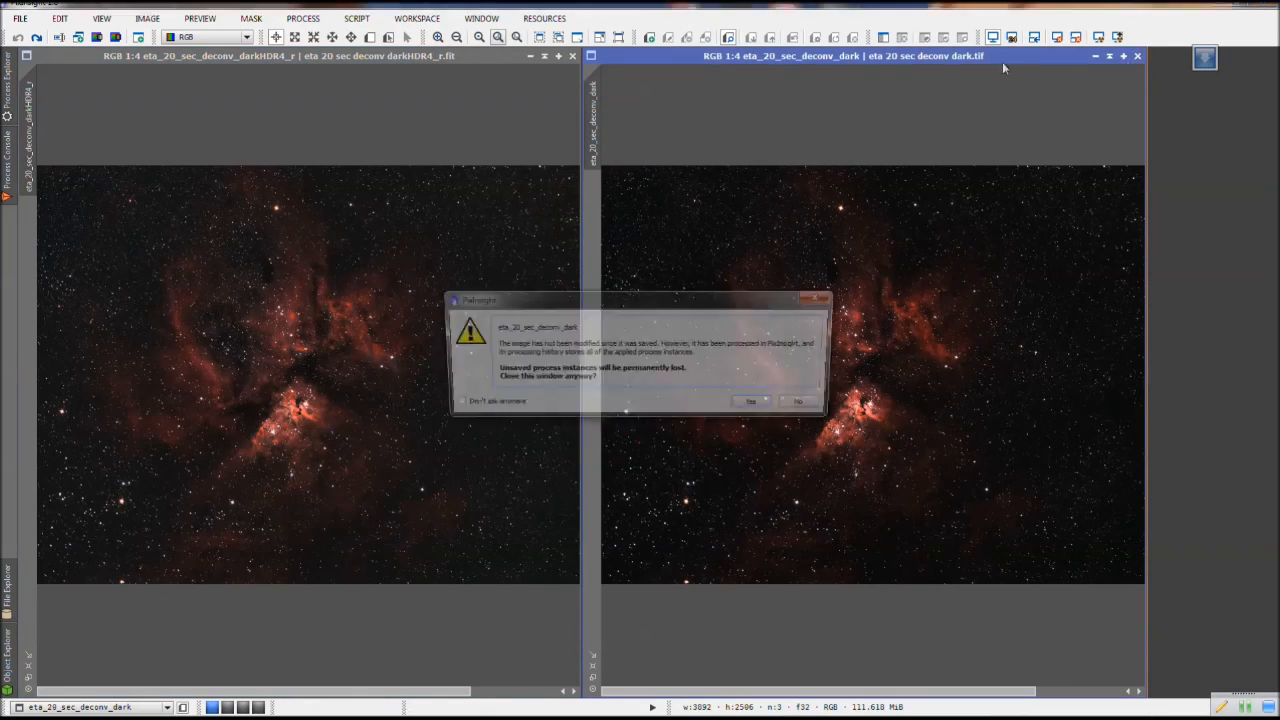
left_click(758, 406)
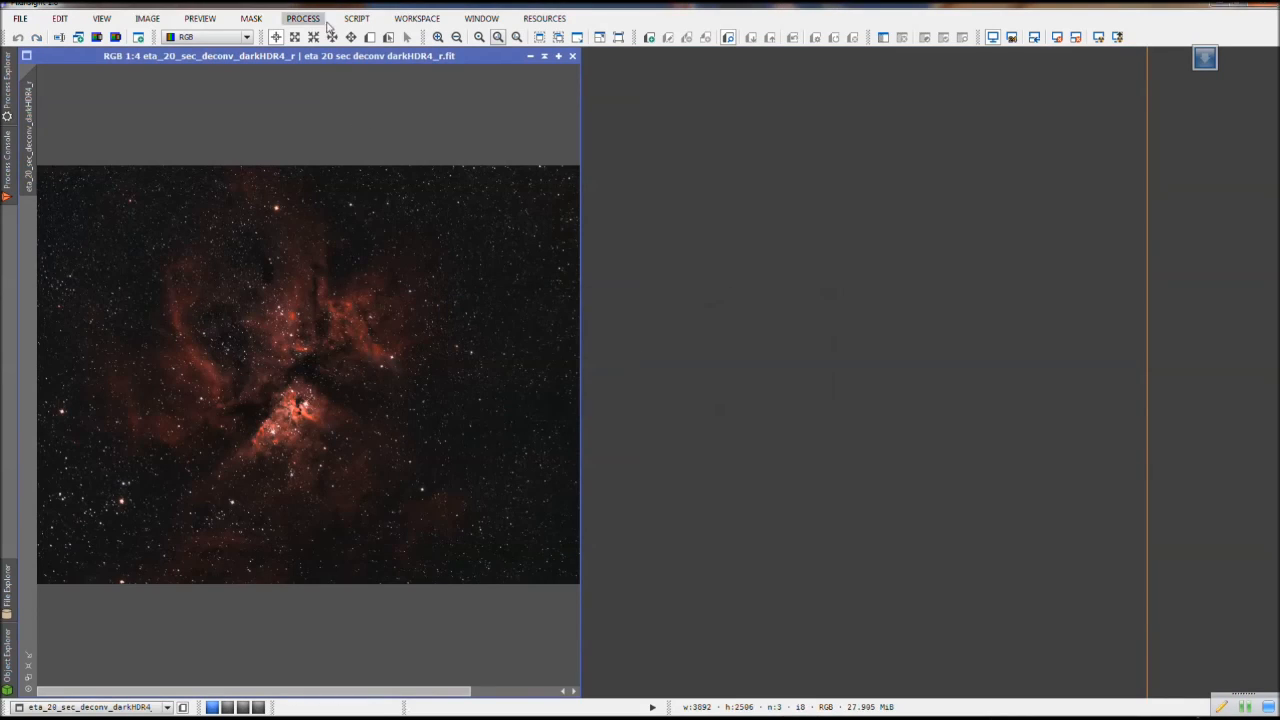
Look over the available process categories and compare them with the script categories
left_click(357, 19)
mouse_move(305, 20)
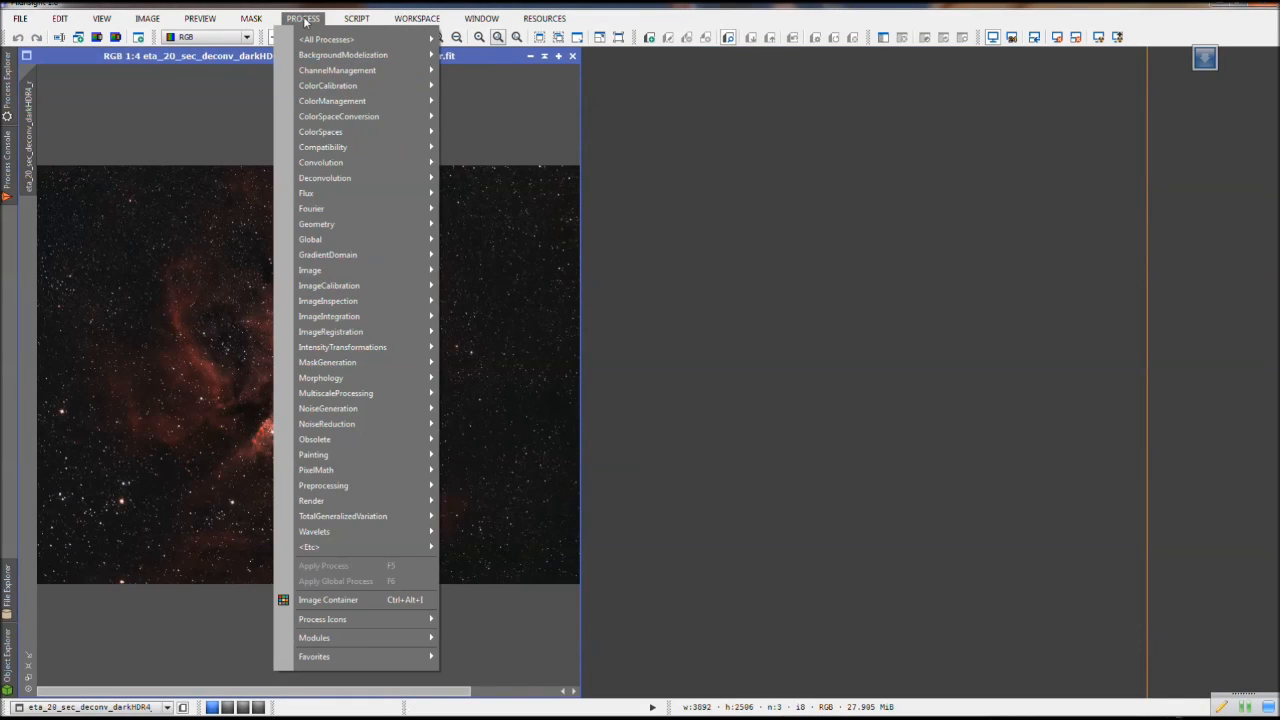
mouse_move(371, 19)
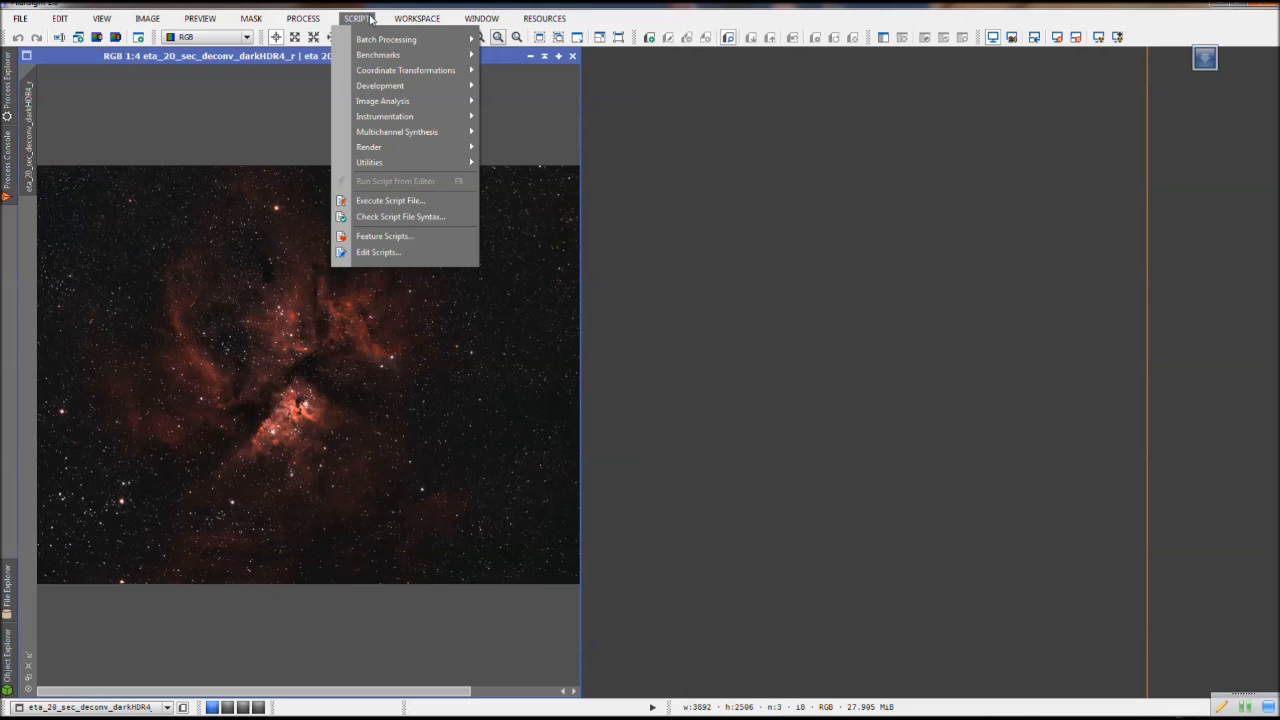
left_click(361, 19)
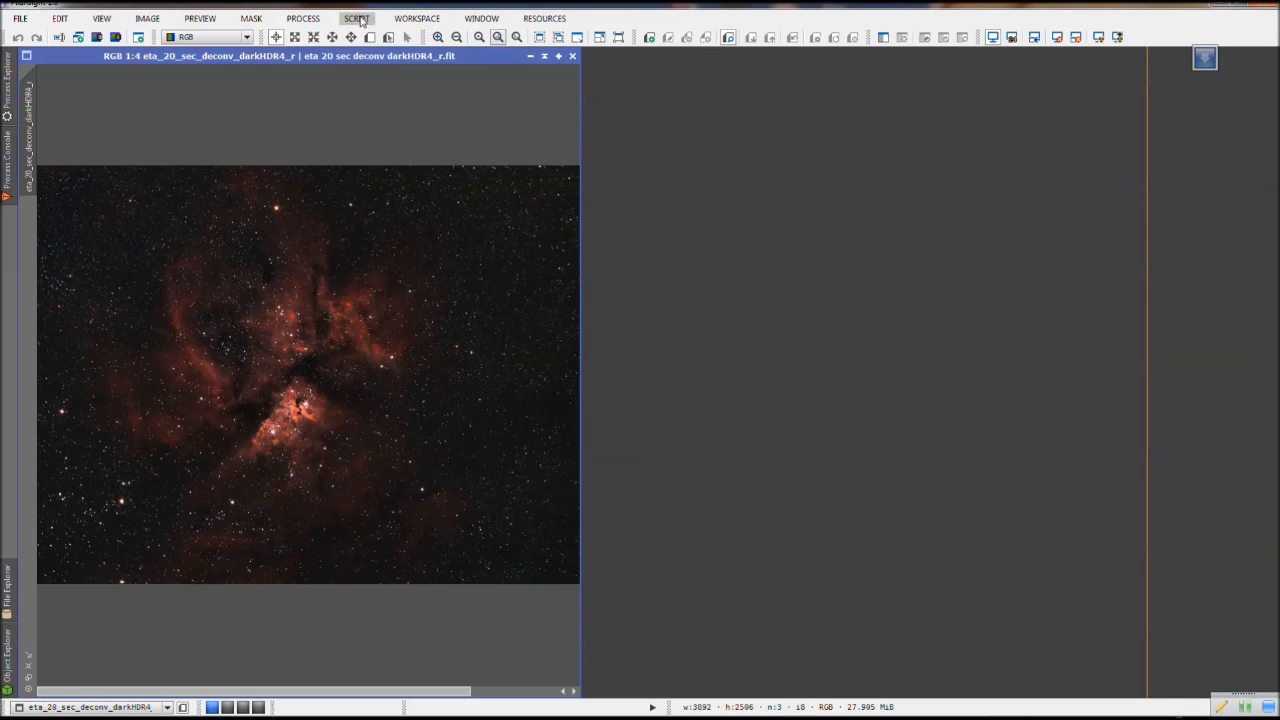
left_click(303, 19)
mouse_move(357, 19)
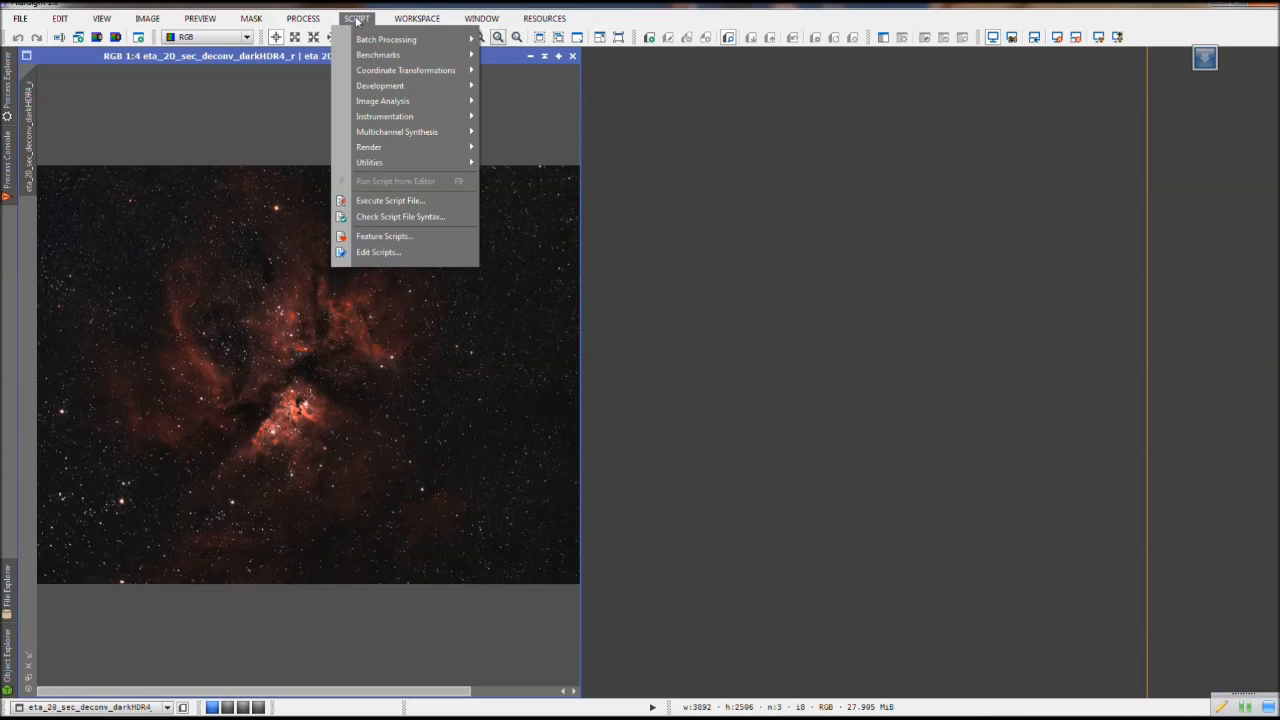
Run the AberrationSpotter image analysis script on the open nebula image with its default settings and dismiss the Process Console
mouse_move(370, 41)
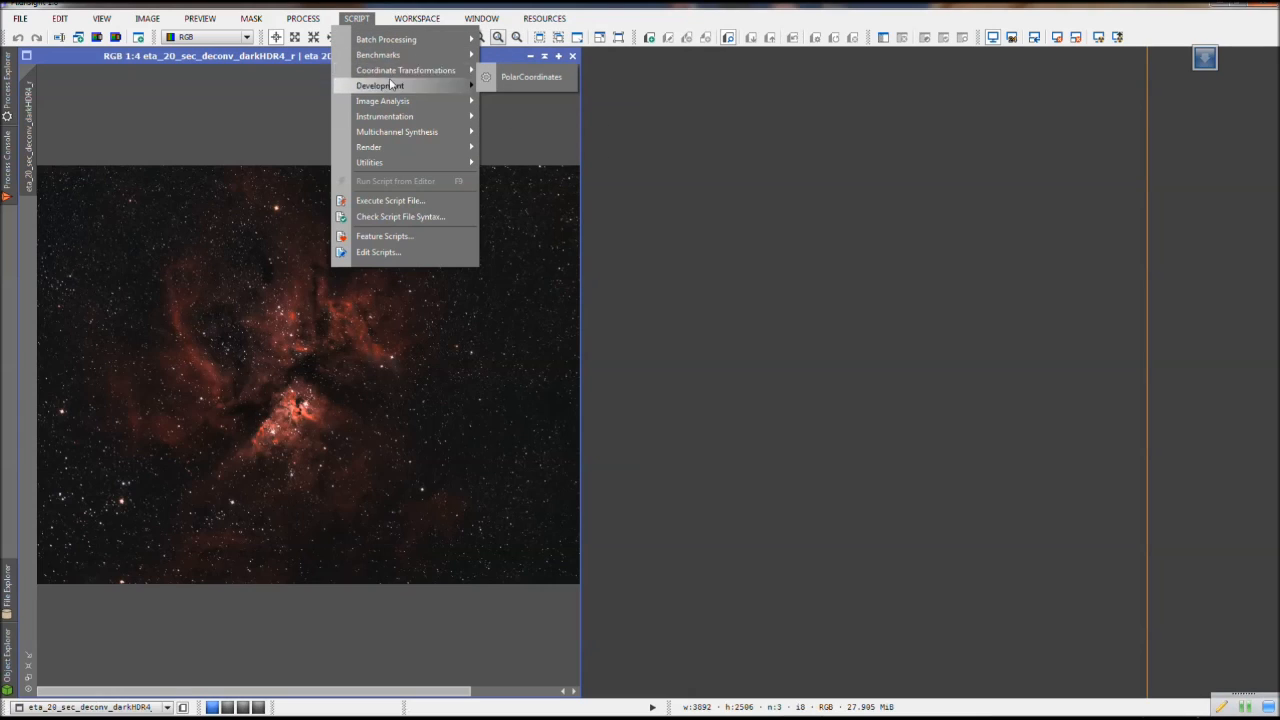
mouse_move(393, 87)
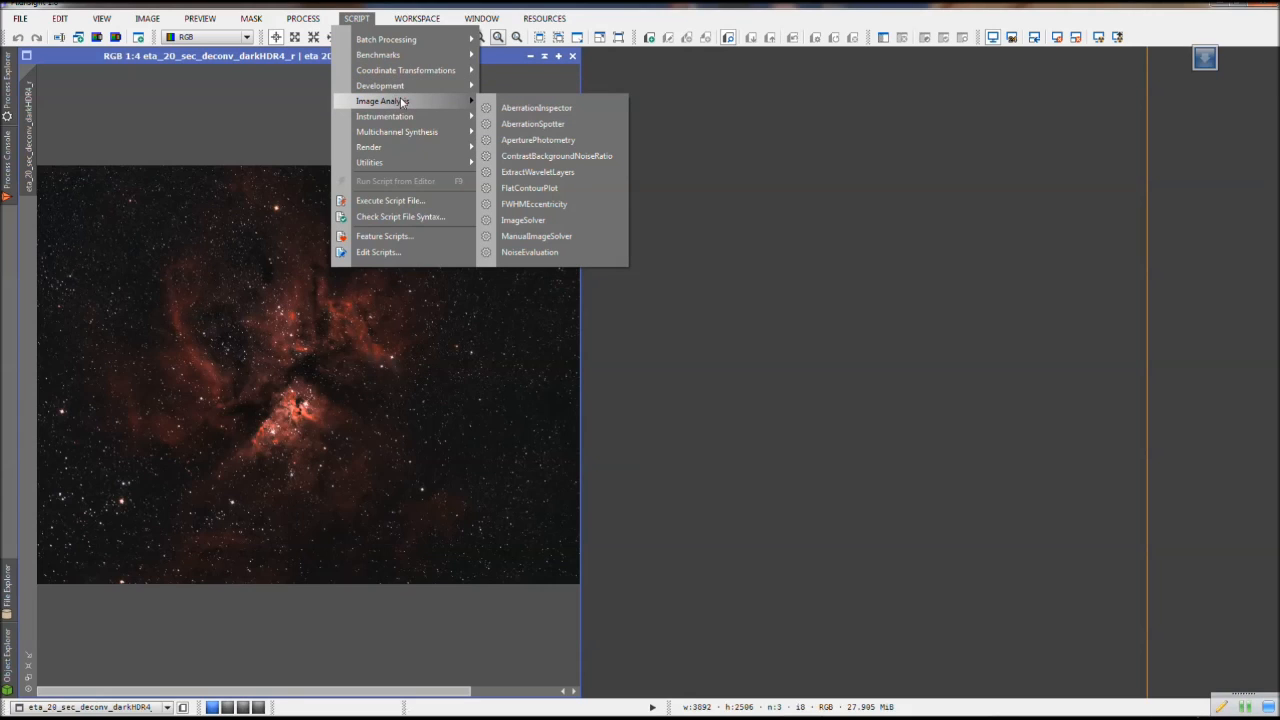
left_click(519, 124)
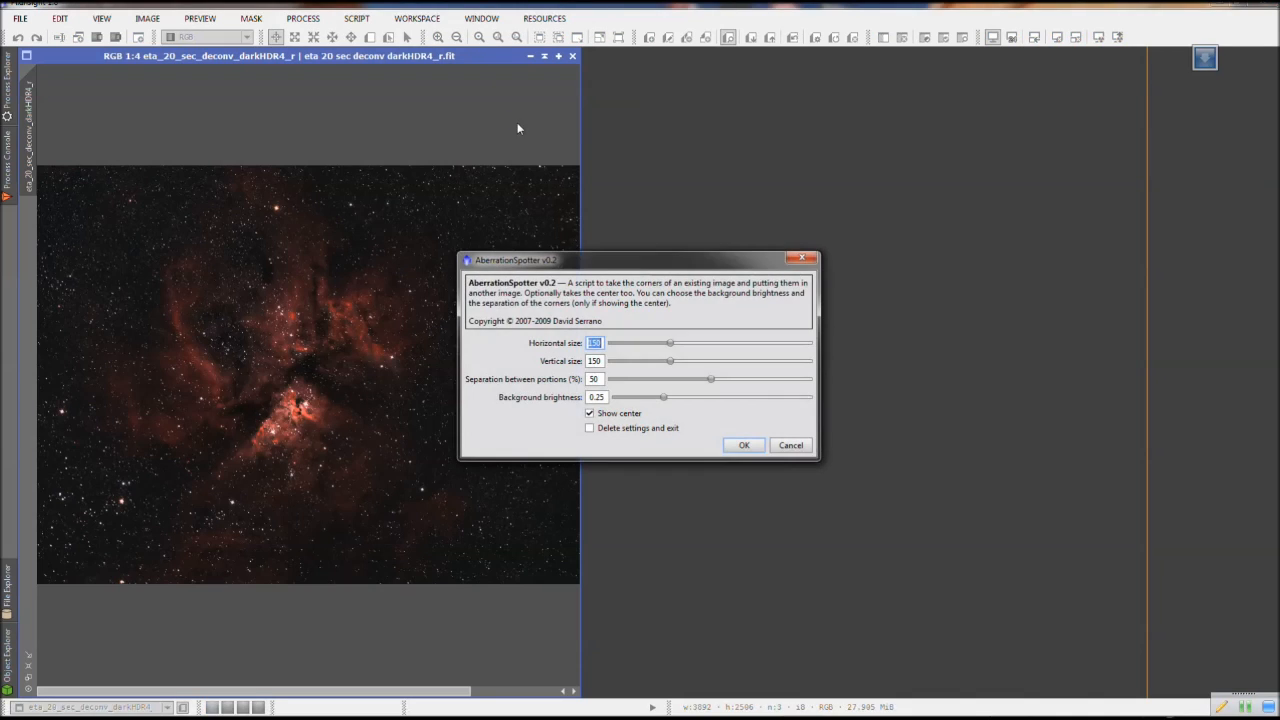
left_click(733, 447)
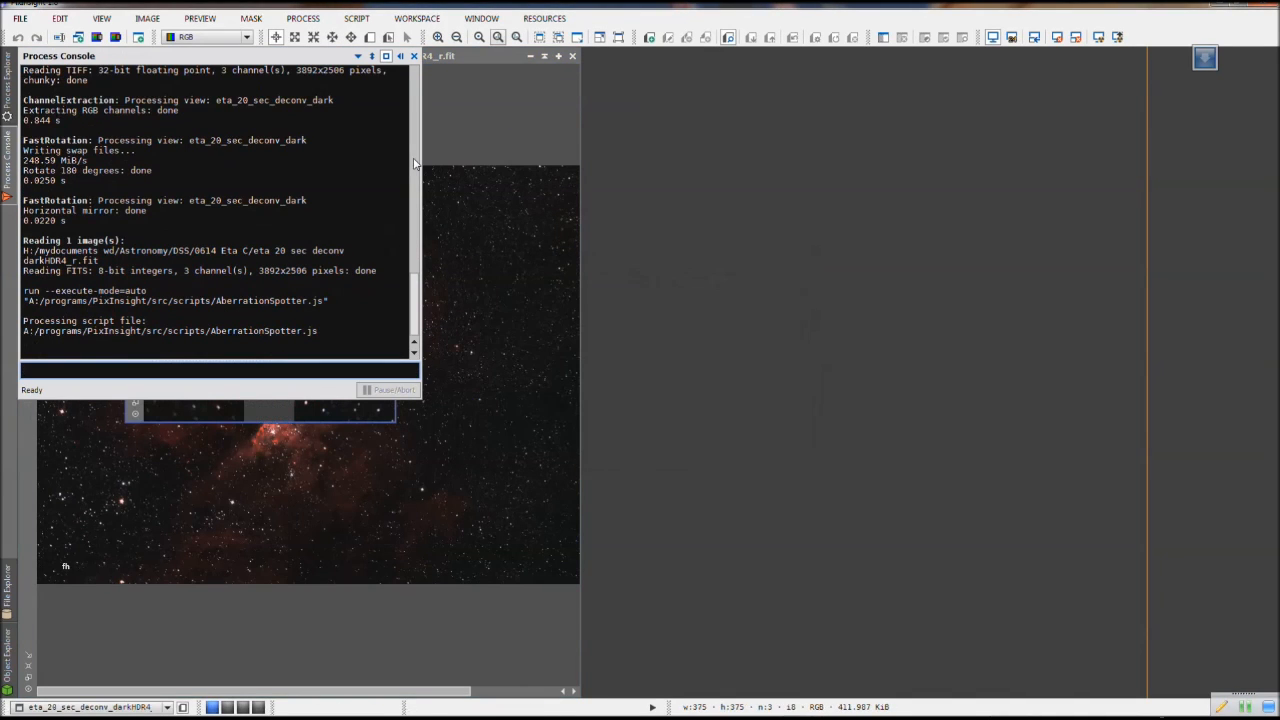
left_click(414, 56)
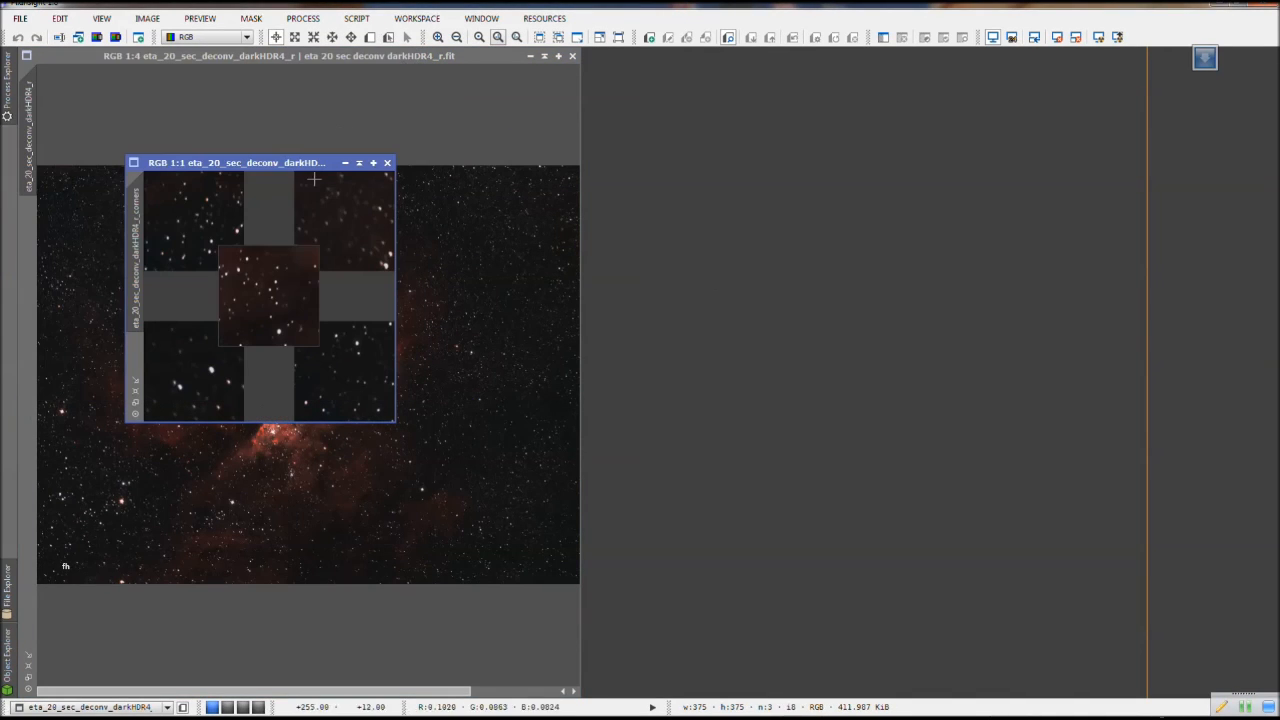
Place the generated corner mosaic beside the nebula image, collapse and restore its window, and close it
left_click_drag(316, 165, 845, 144)
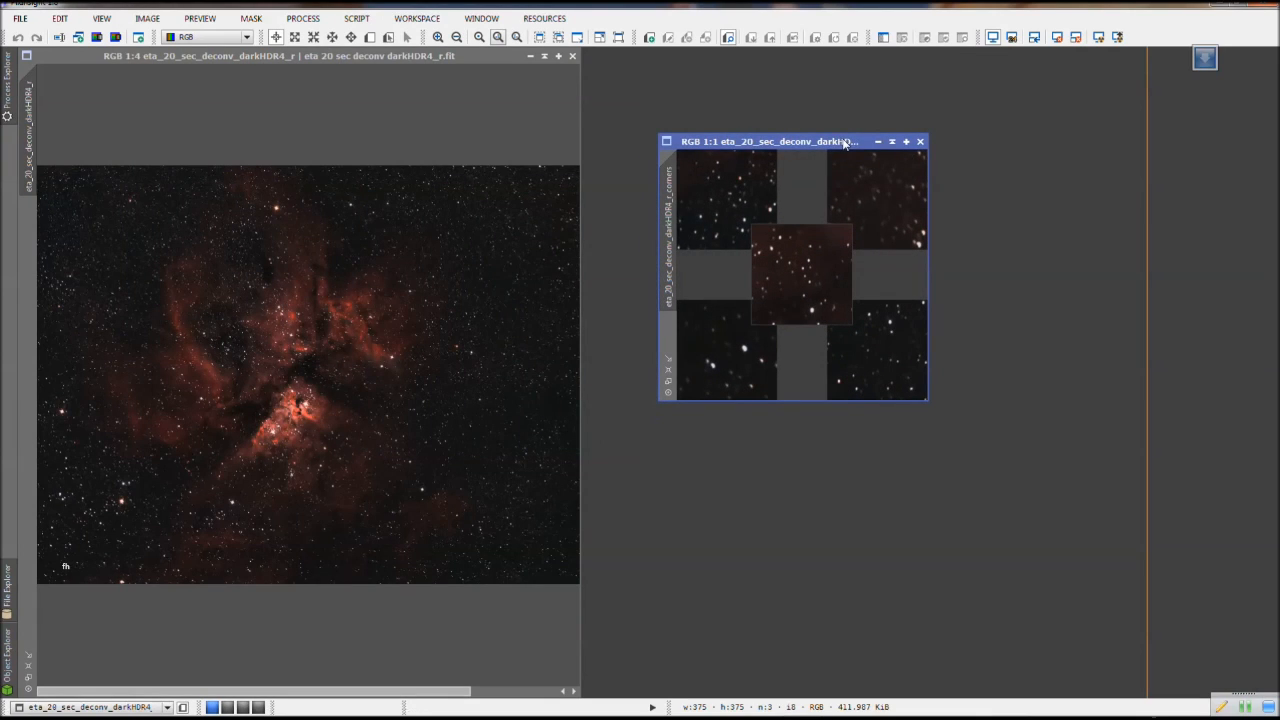
left_click(892, 141)
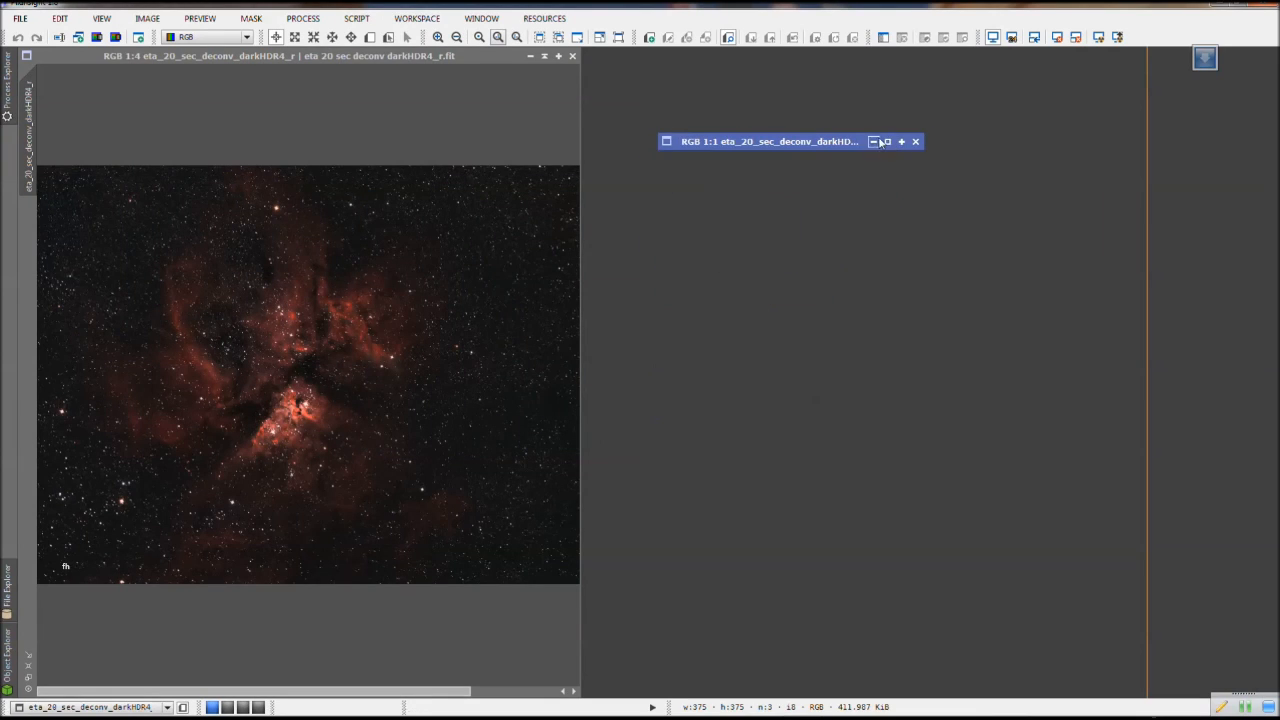
left_click(882, 142)
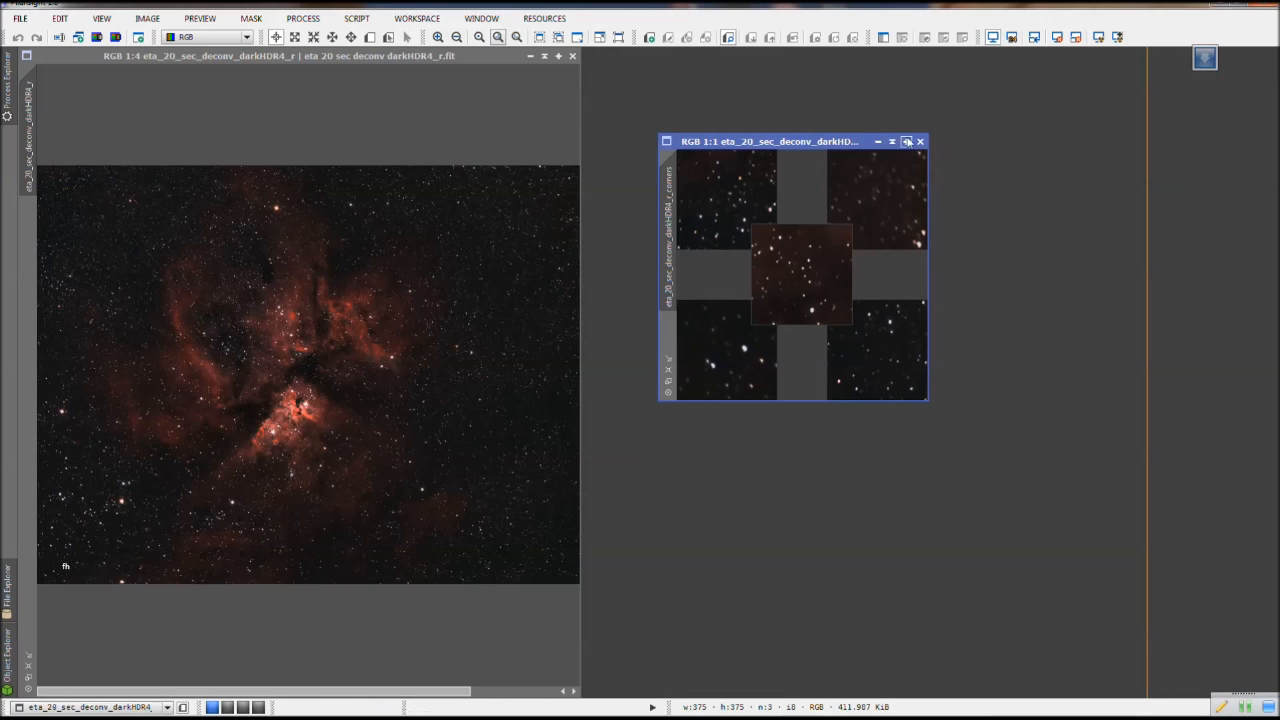
left_click(920, 141)
Examine the scripts grouped under Multichannel Synthesis, Image Analysis, Benchmarks and Render, comparing them with the process categories
left_click(356, 18)
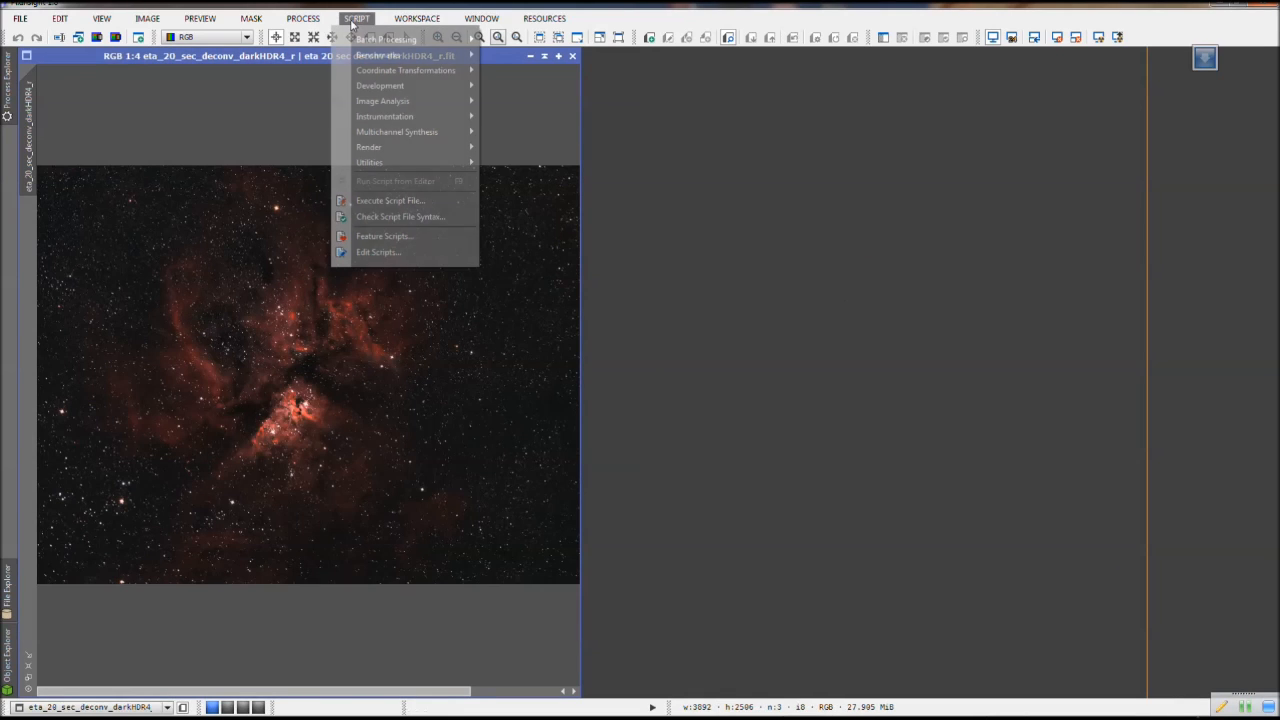
mouse_move(376, 134)
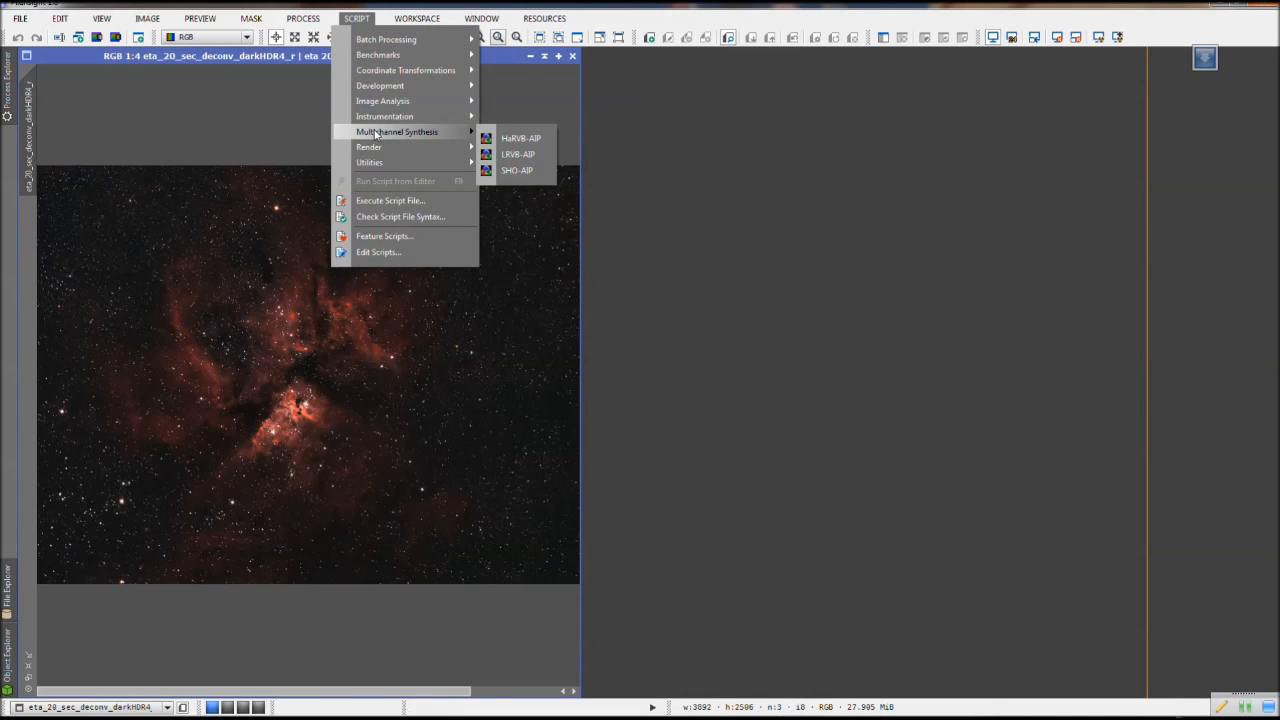
mouse_move(374, 164)
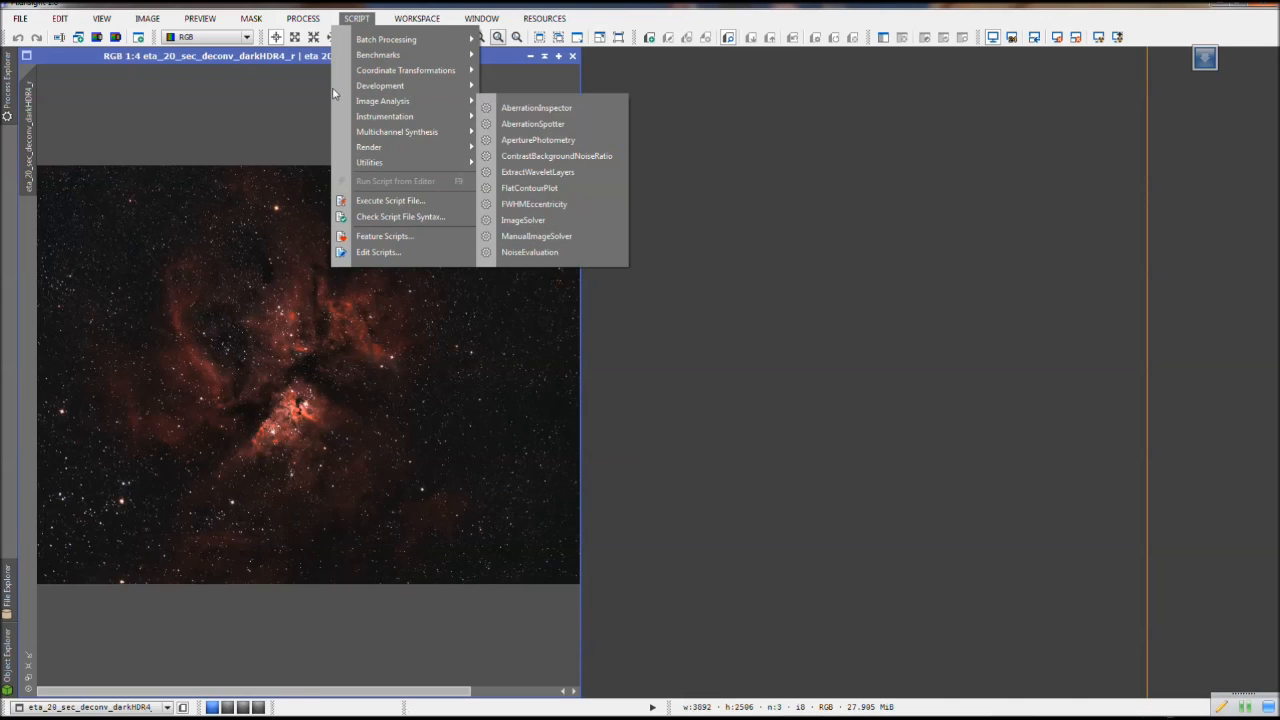
mouse_move(305, 18)
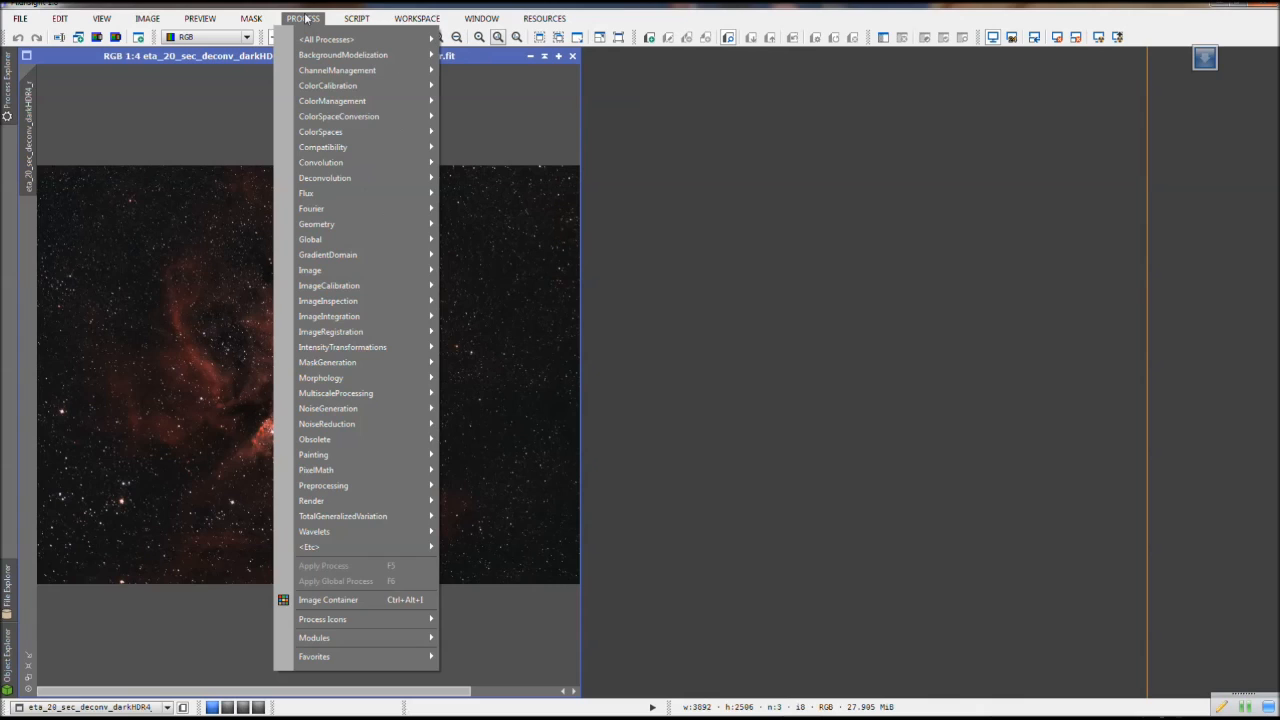
mouse_move(349, 20)
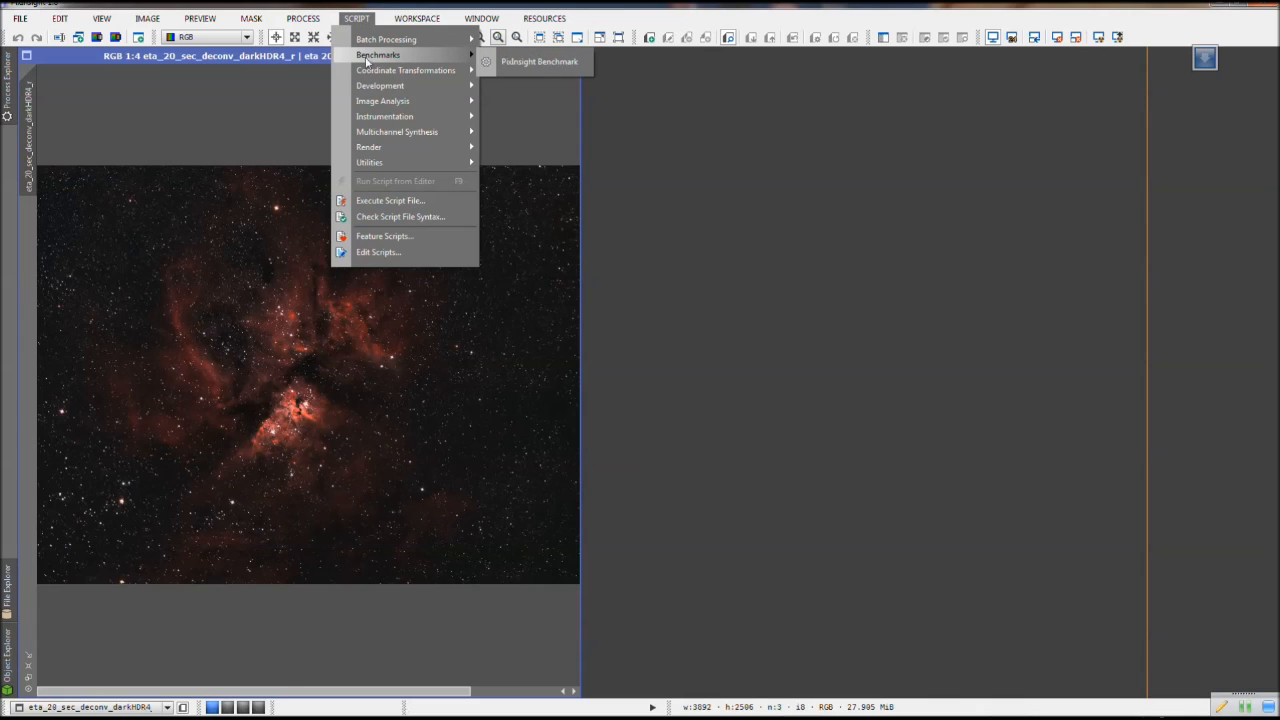
mouse_move(369, 146)
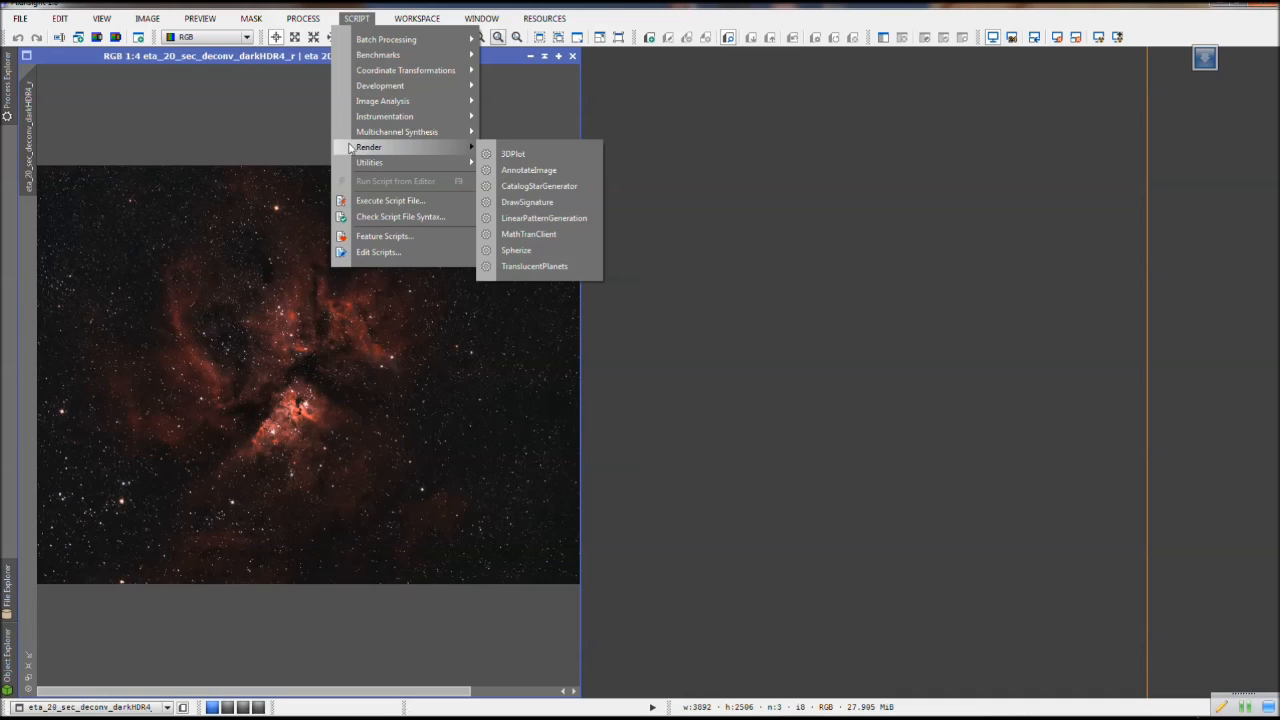
left_click(294, 114)
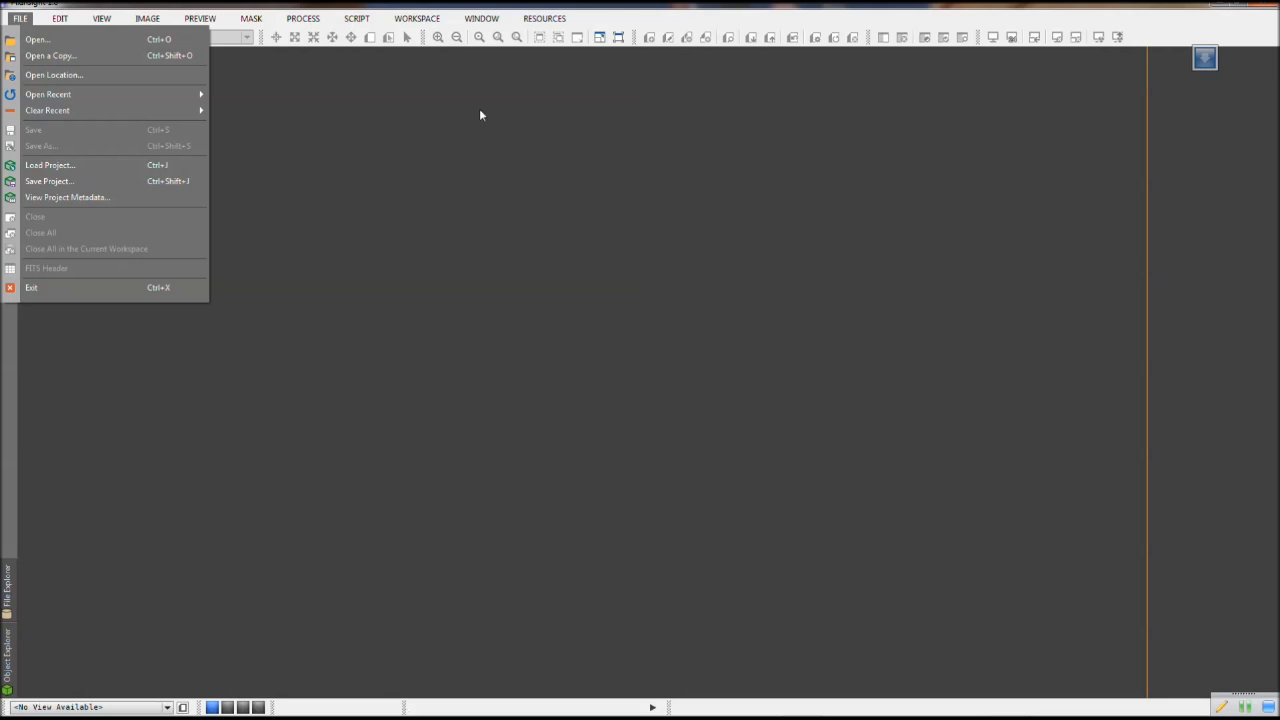
Look over the file commands and browse the image files in the 0614 Eta C folder without opening any
left_click(319, 116)
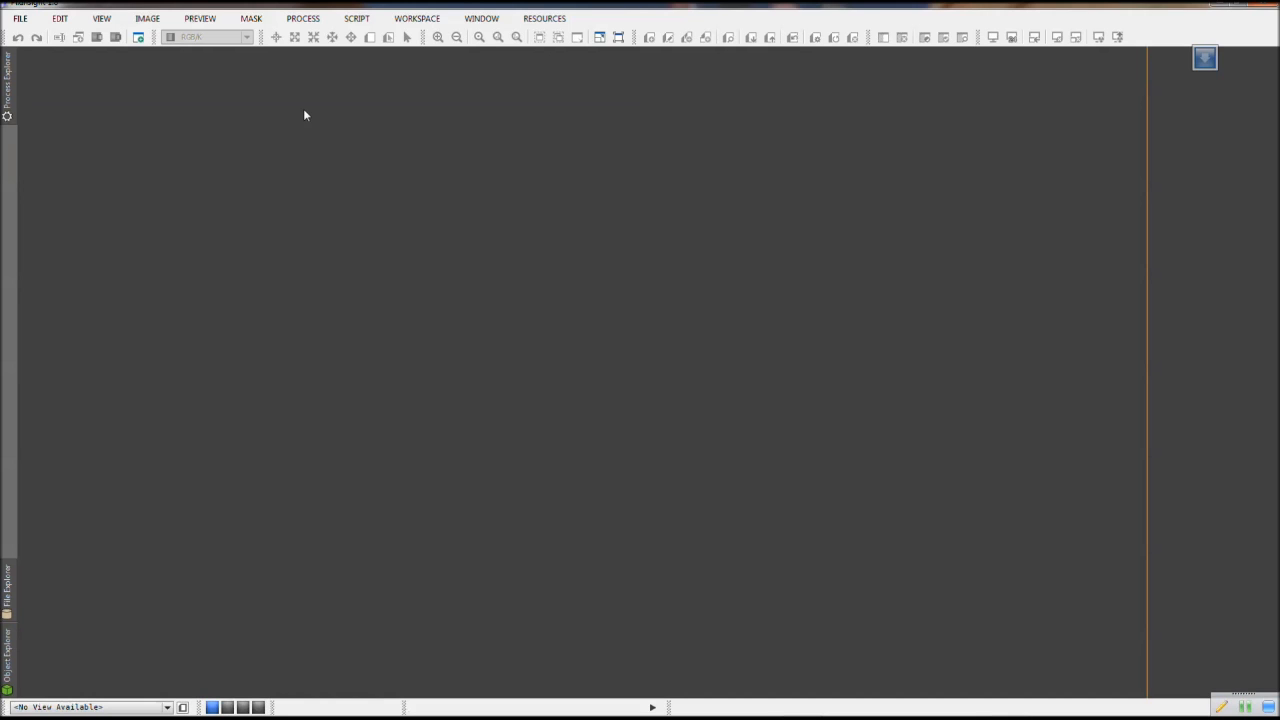
left_click(17, 19)
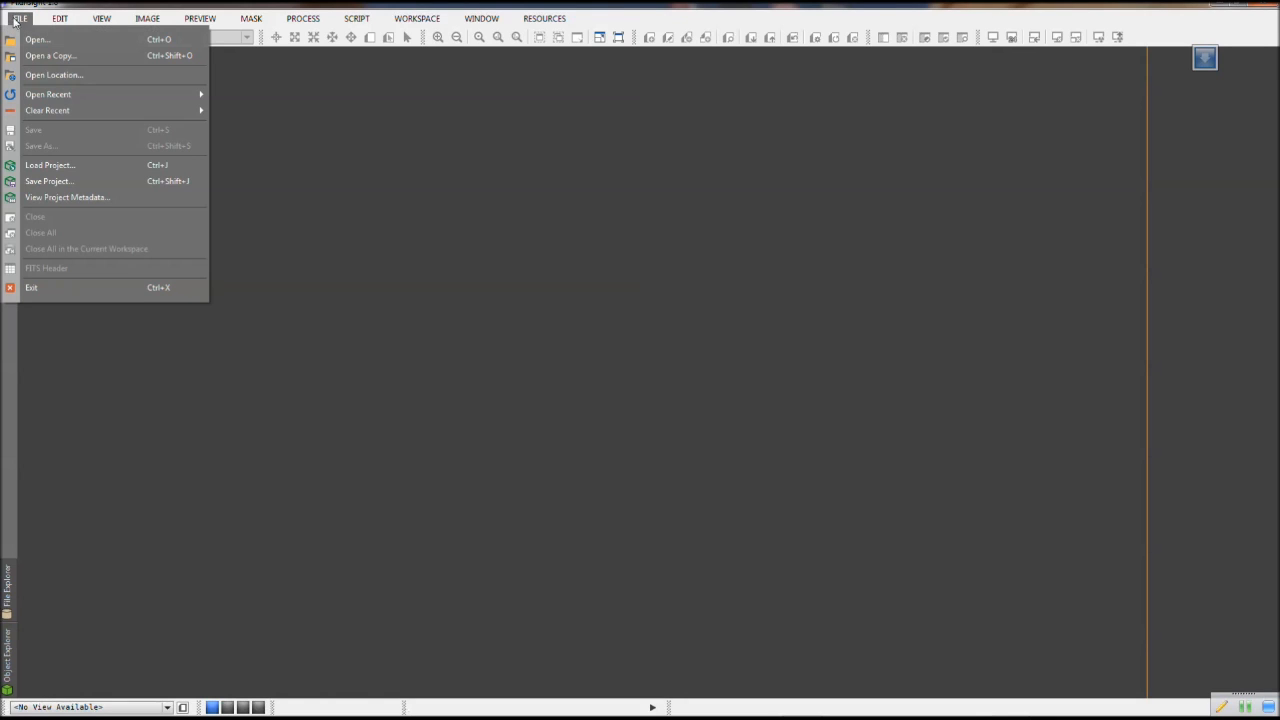
left_click(397, 87)
left_click(27, 21)
left_click(36, 40)
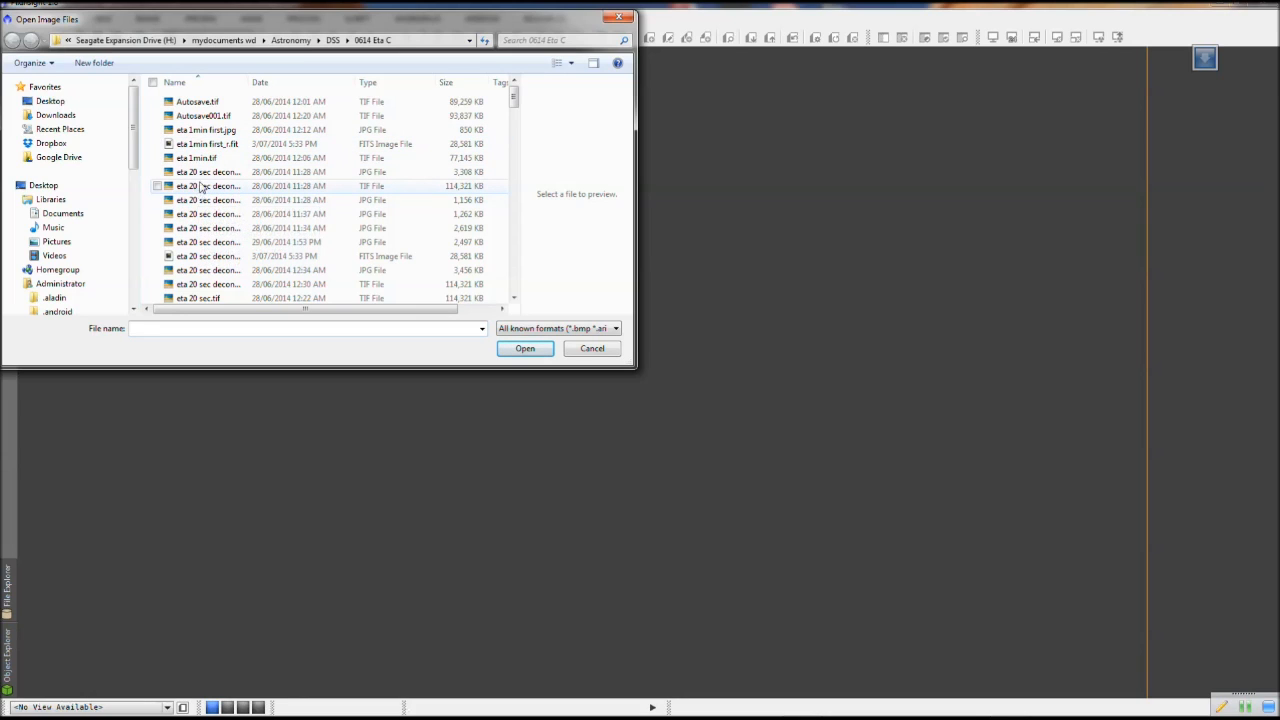
left_click(619, 17)
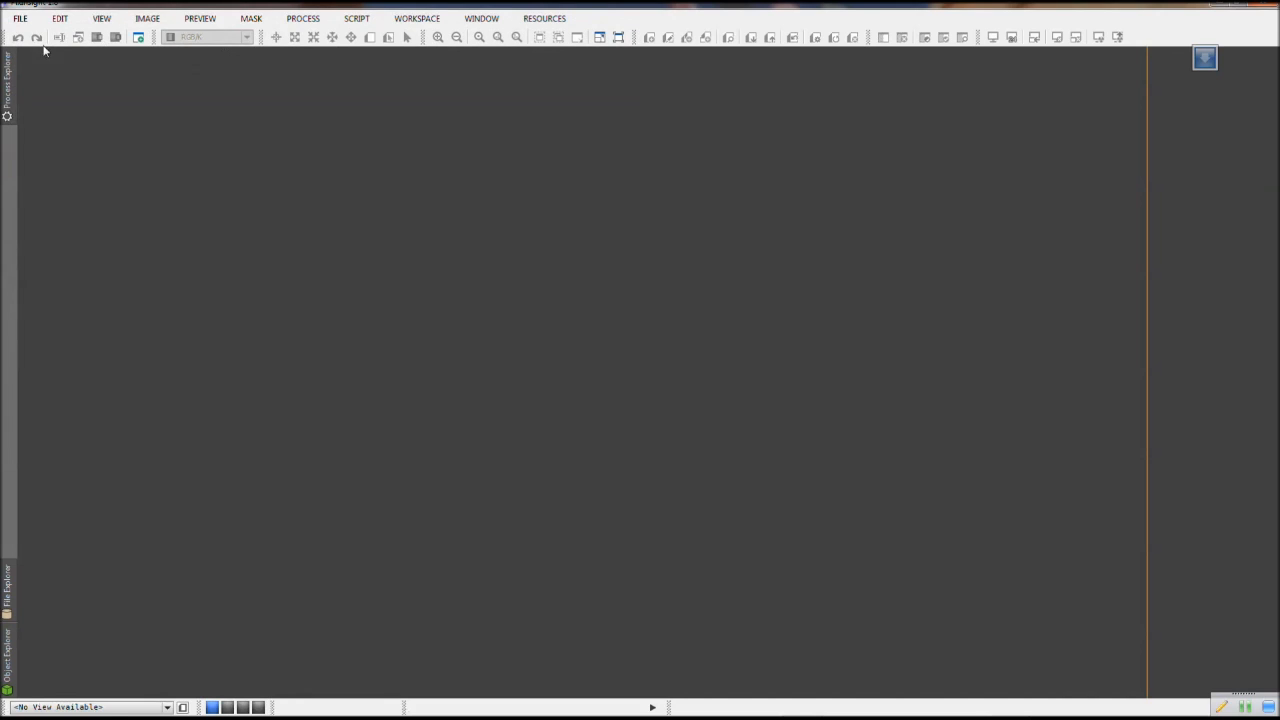
Launch the BatchPreprocessing script from the favorite processes and examine its calibration options, including CFA images
mouse_move(7, 57)
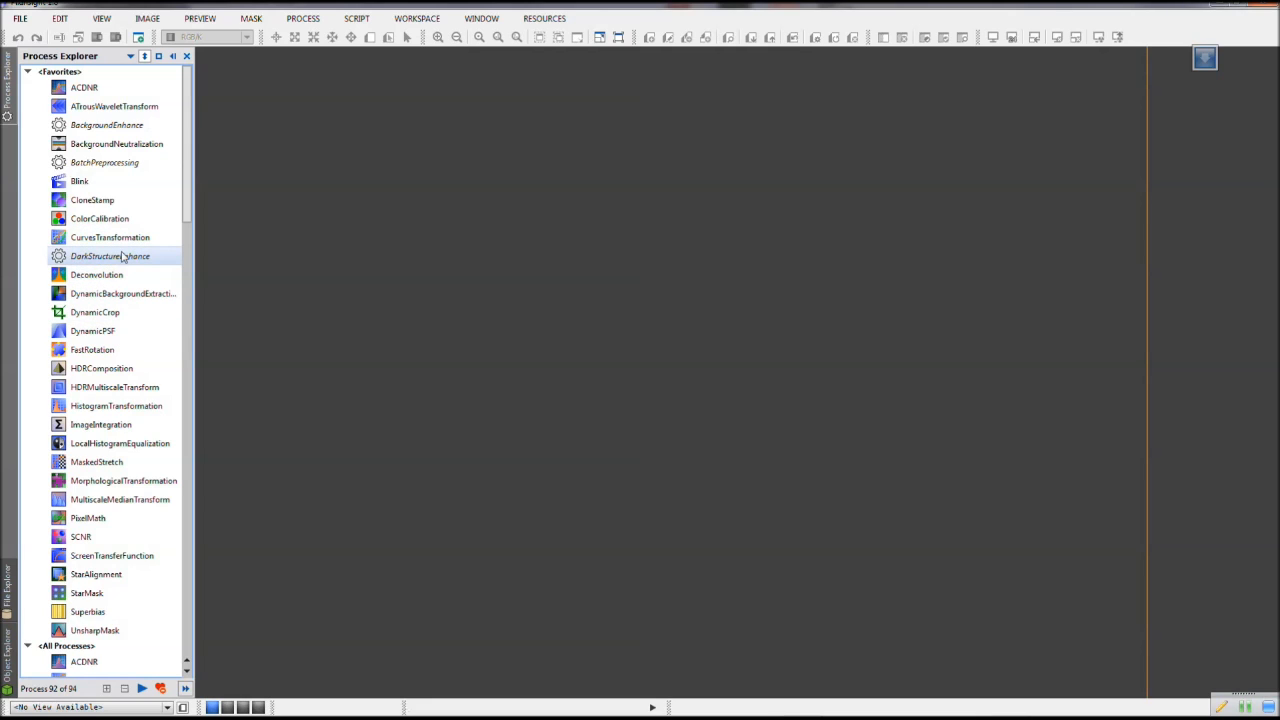
double_click(91, 165)
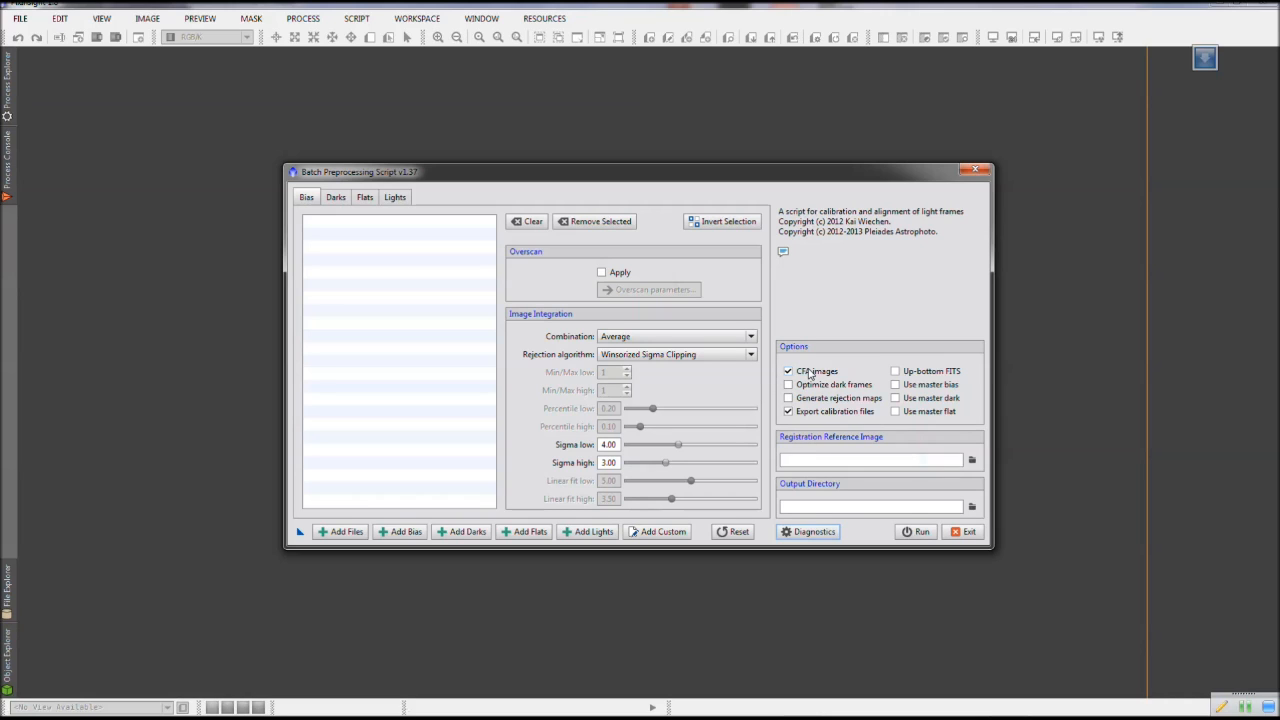
mouse_move(810, 374)
Review the rejection algorithms for bias frame integration and choose Min/Max
left_click(638, 359)
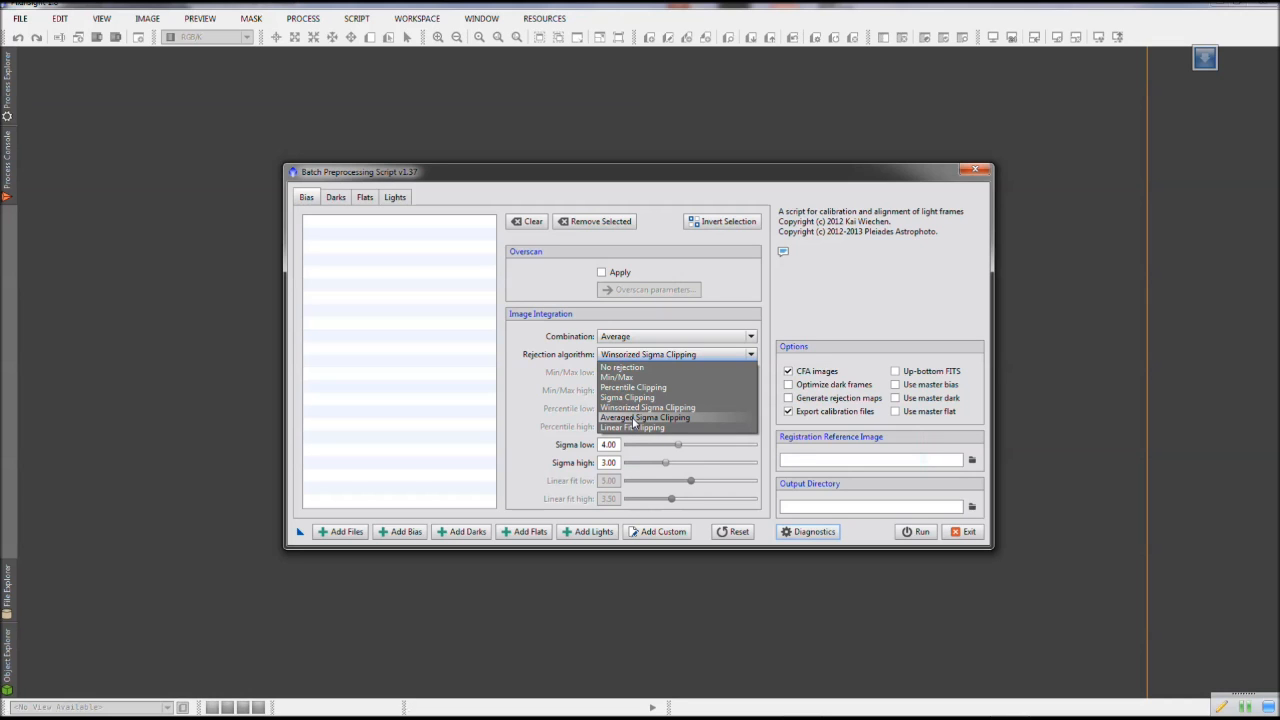
left_click(621, 359)
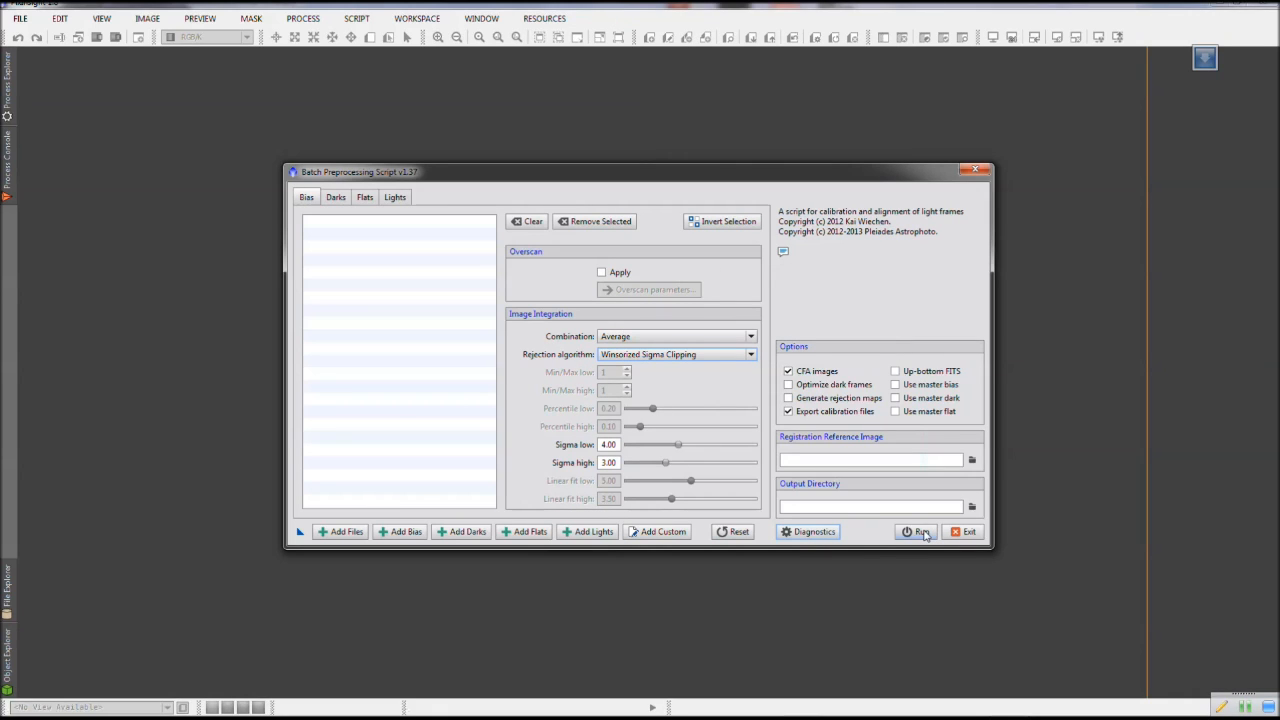
left_click(632, 358)
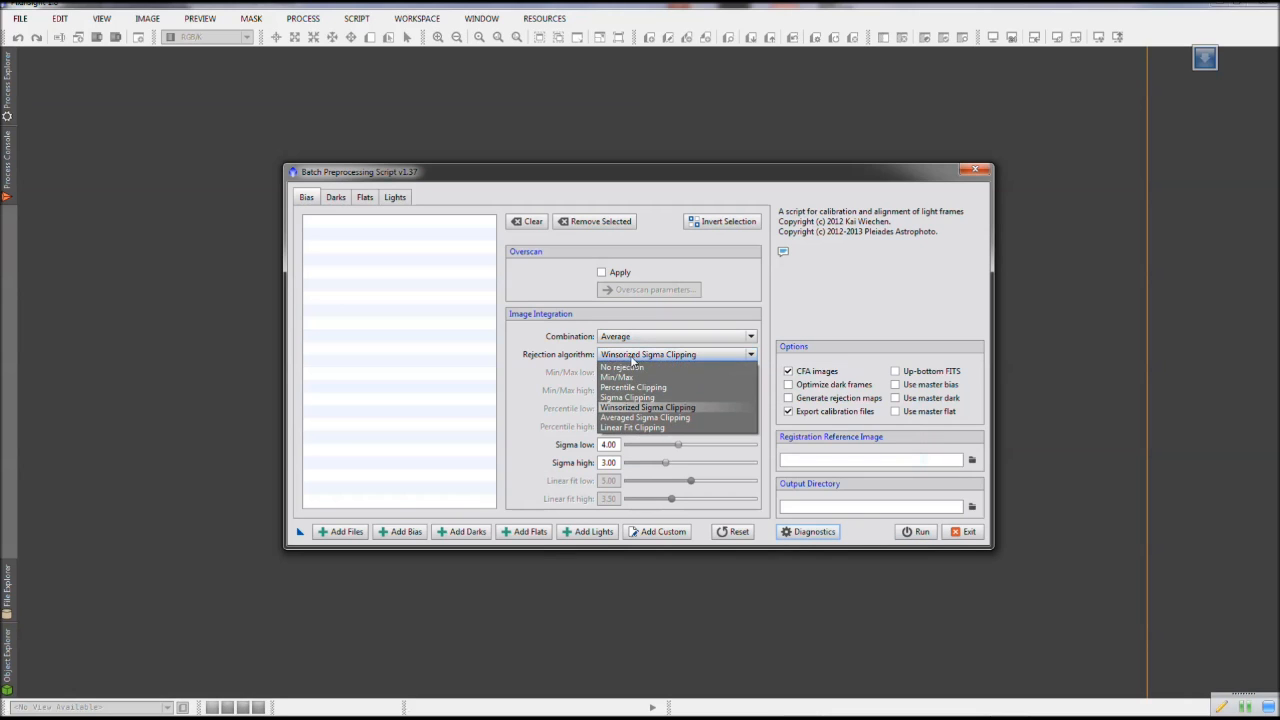
left_click(625, 368)
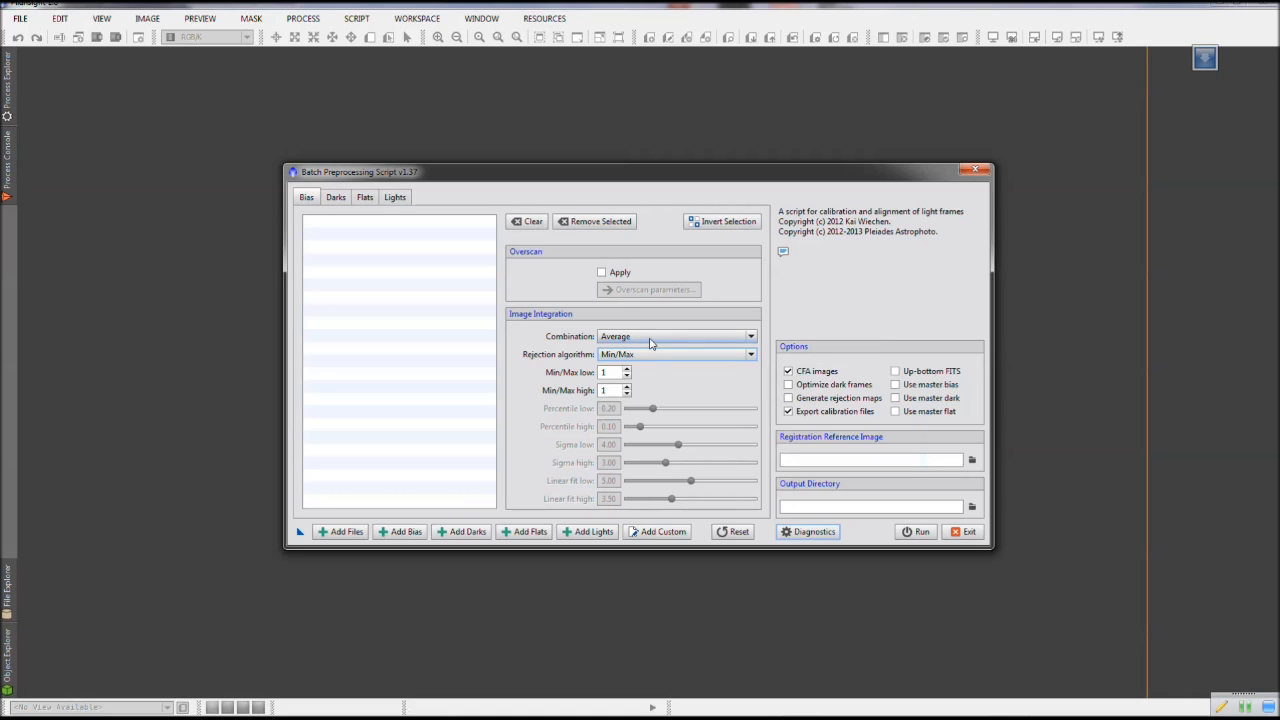
Read the rejection algorithm descriptions and set the bias frame rejection to Winsorized Sigma Clipping
mouse_move(638, 356)
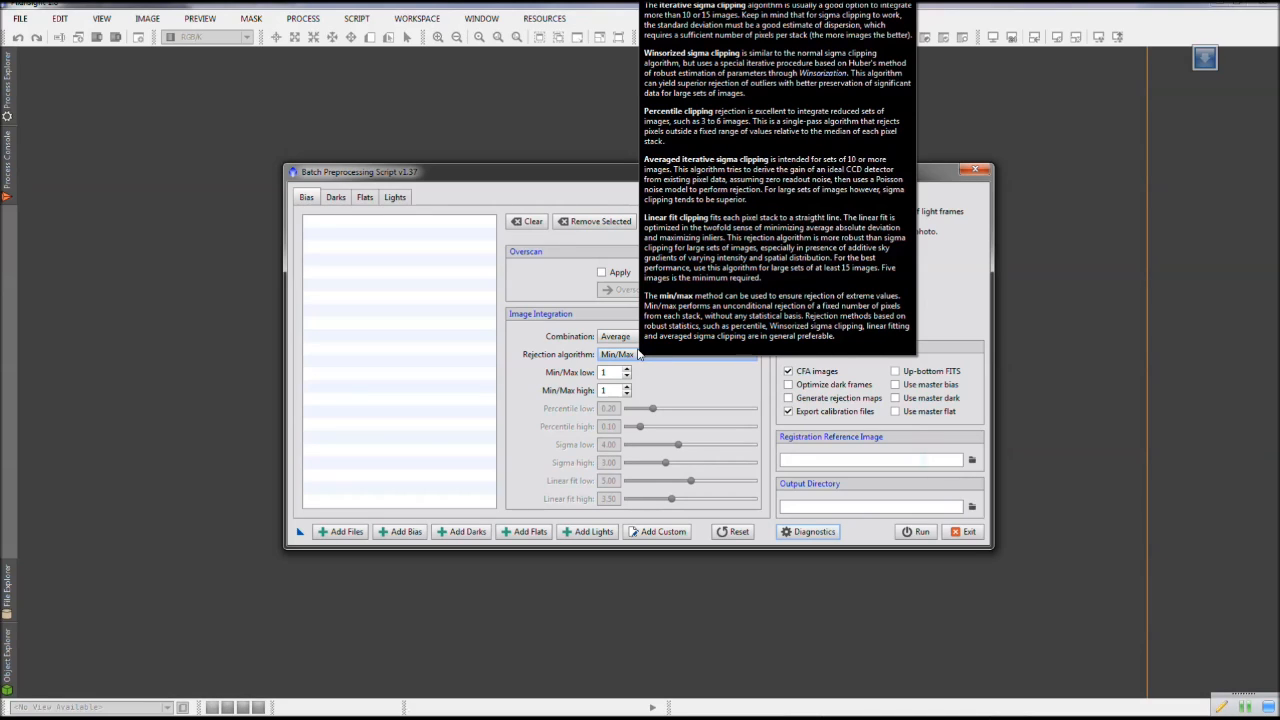
left_click(617, 357)
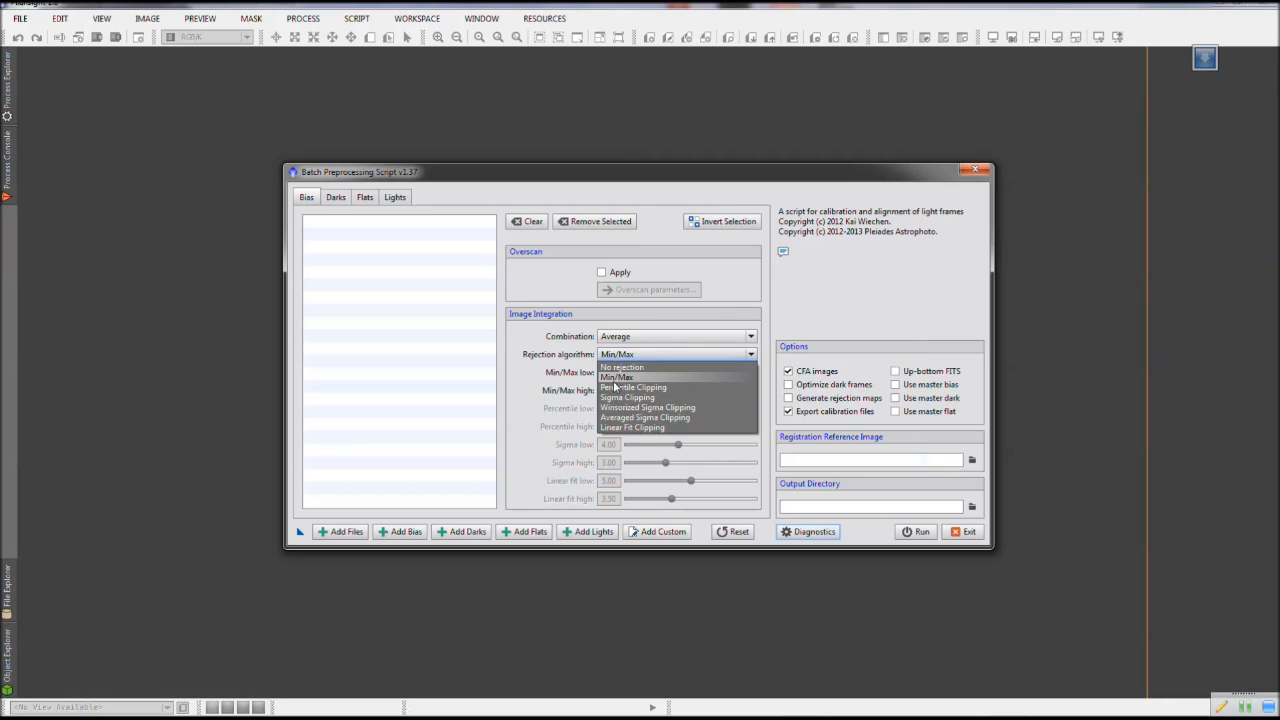
left_click(619, 408)
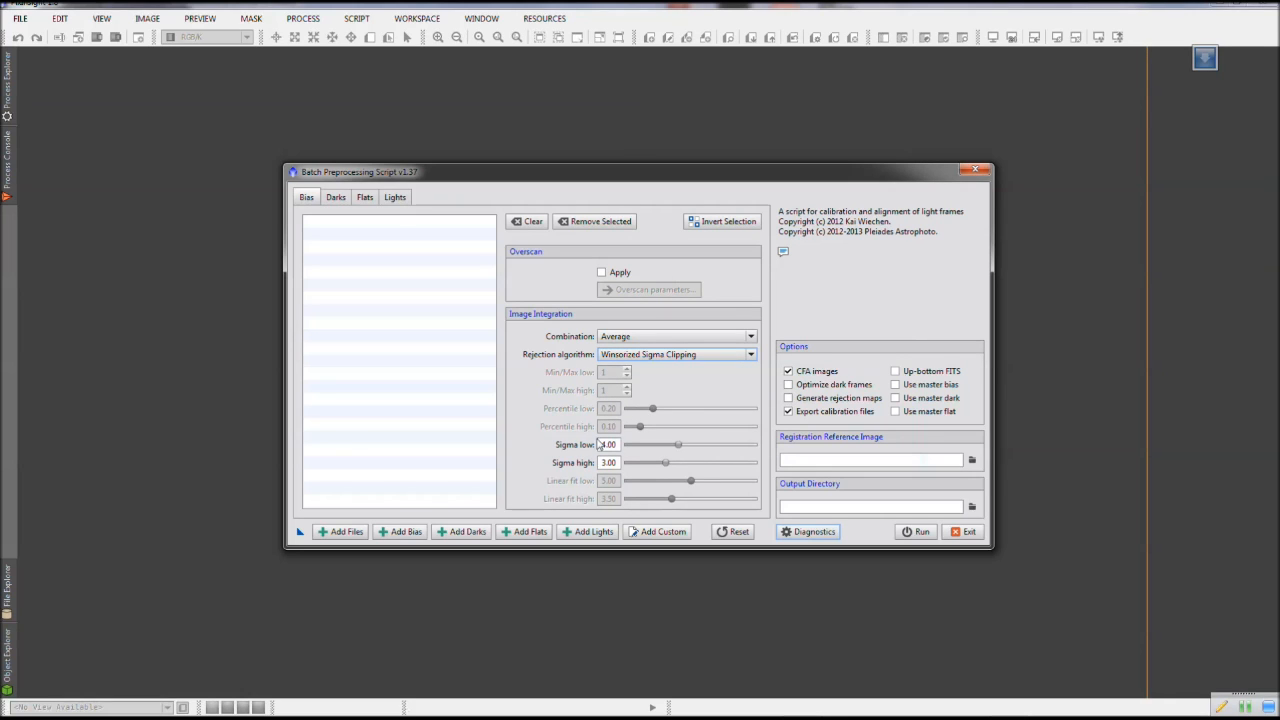
Examine the sigma low and sigma high clipping factors for bias frame integration
left_click(618, 444)
left_click(615, 462)
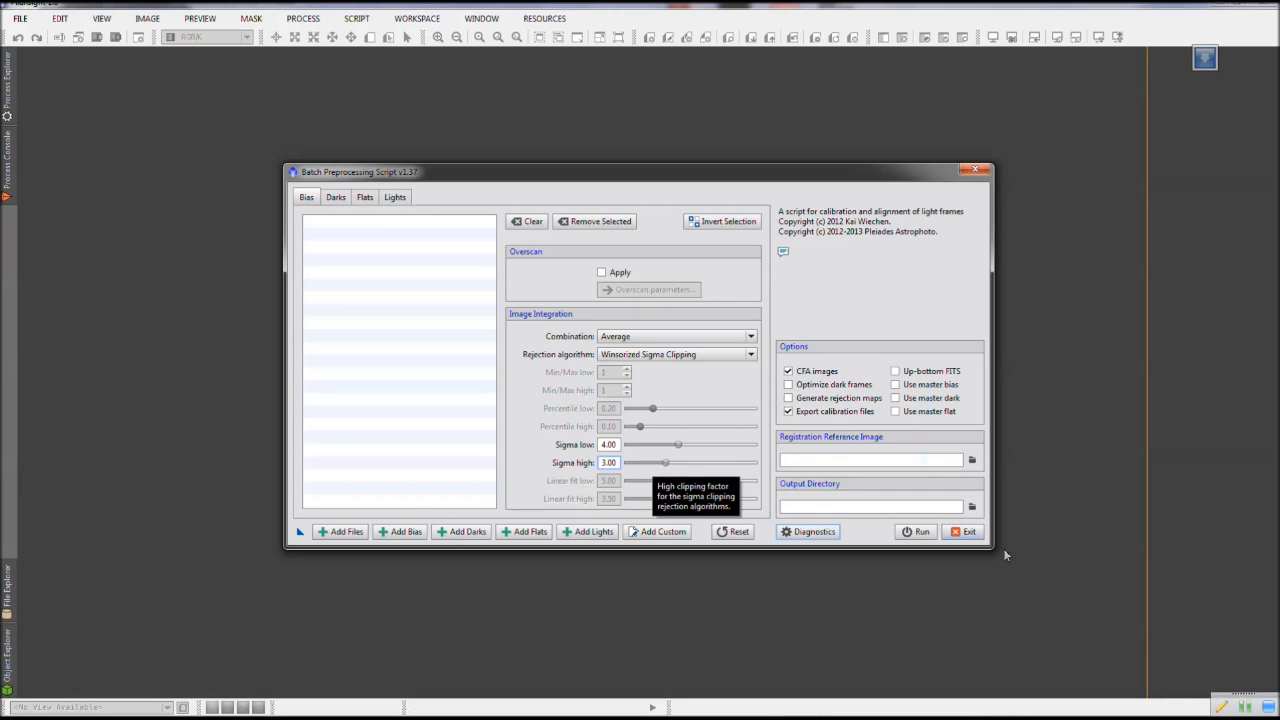
left_click(1246, 708)
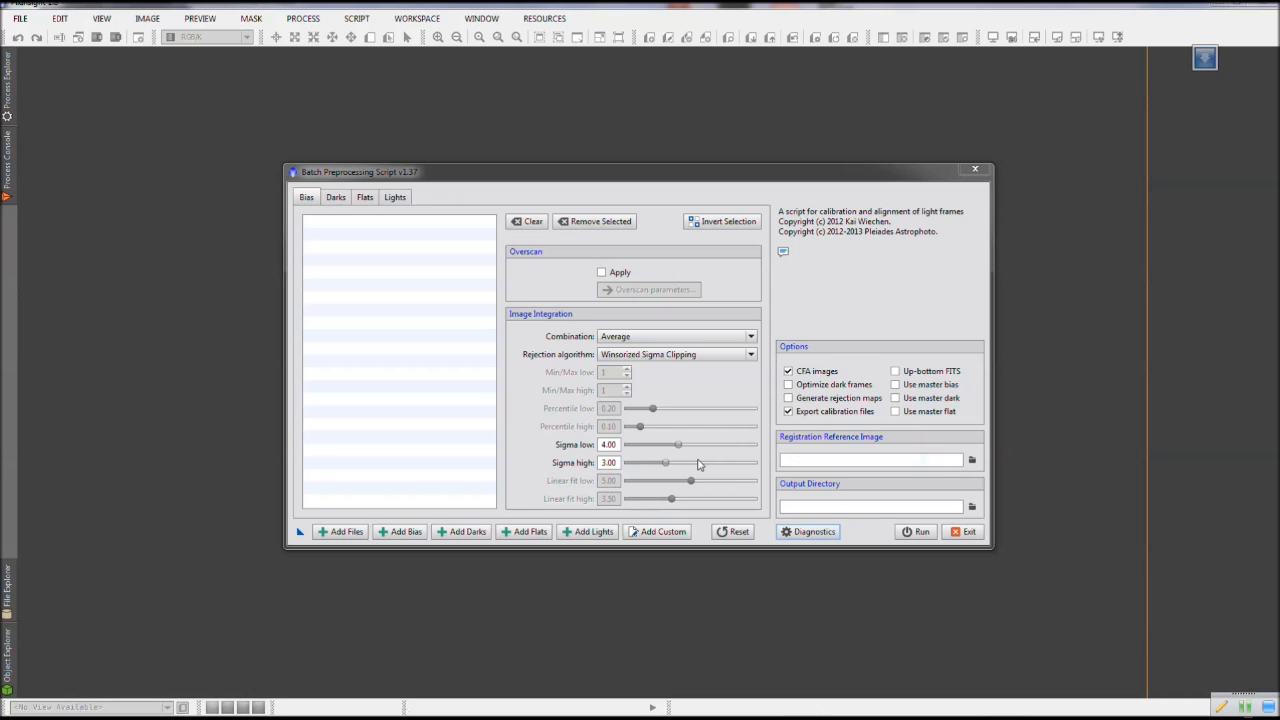
left_click(405, 533)
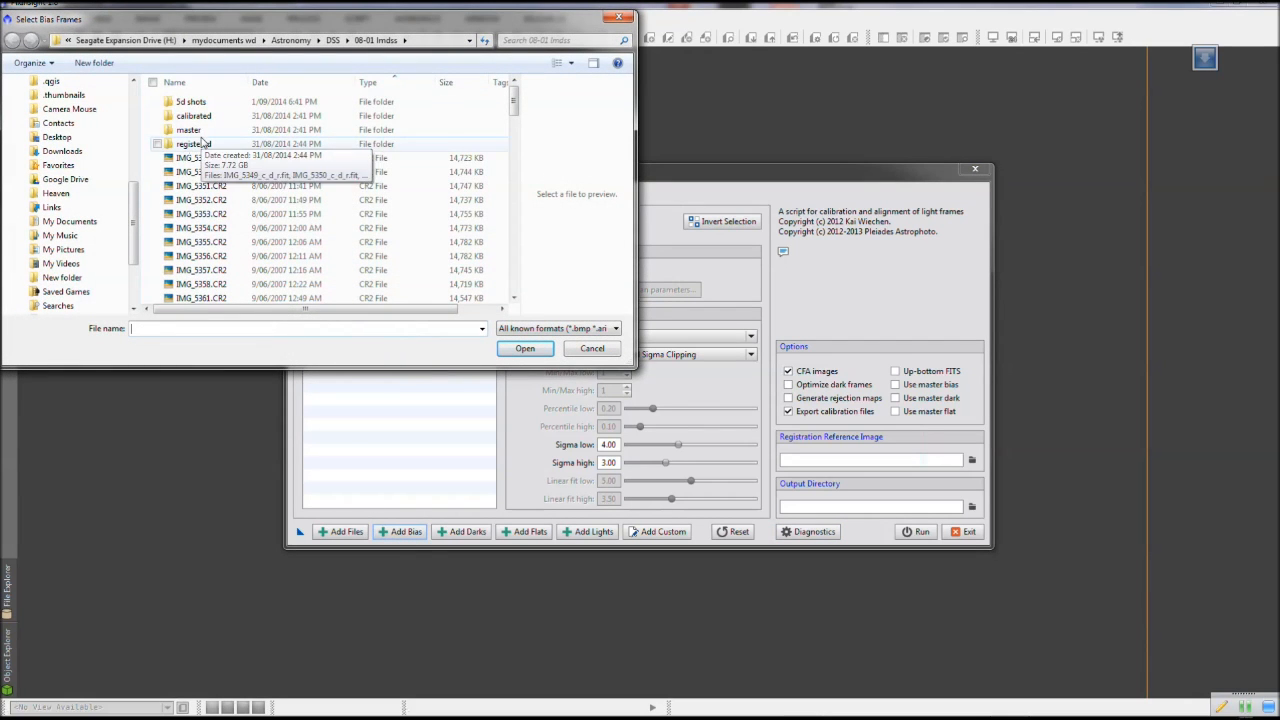
left_click(333, 41)
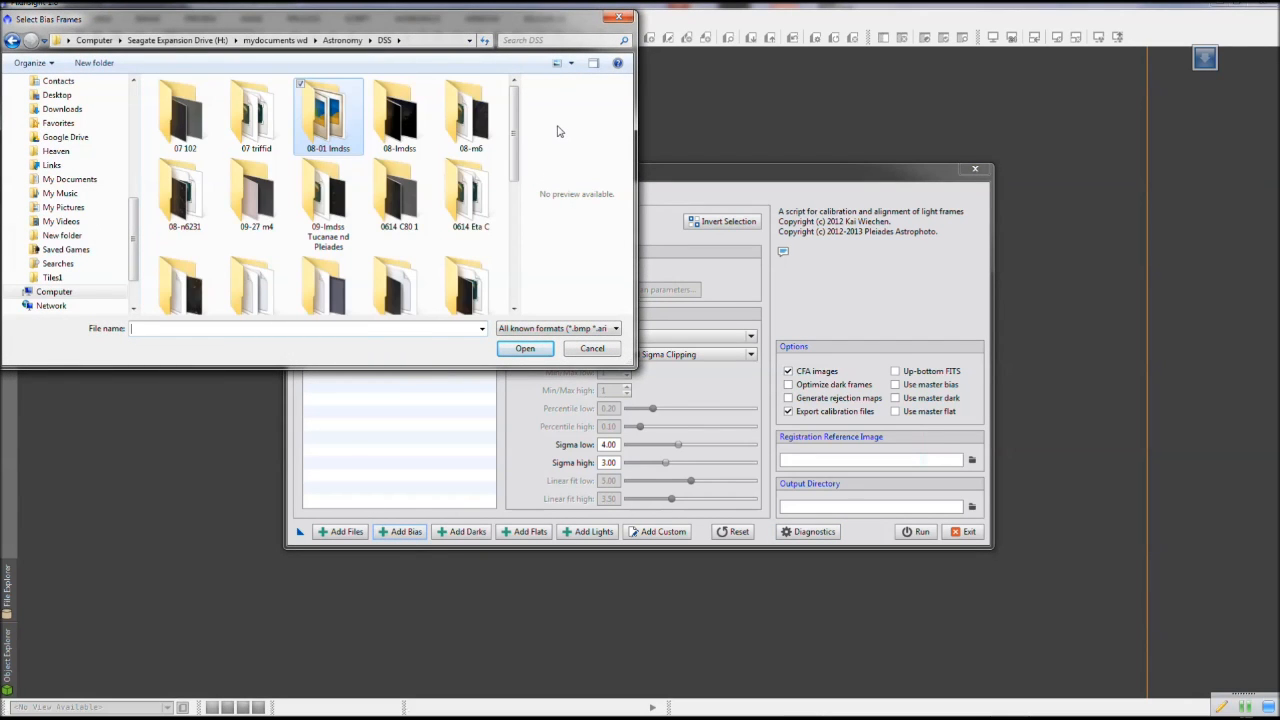
double_click(265, 213)
left_click(348, 293)
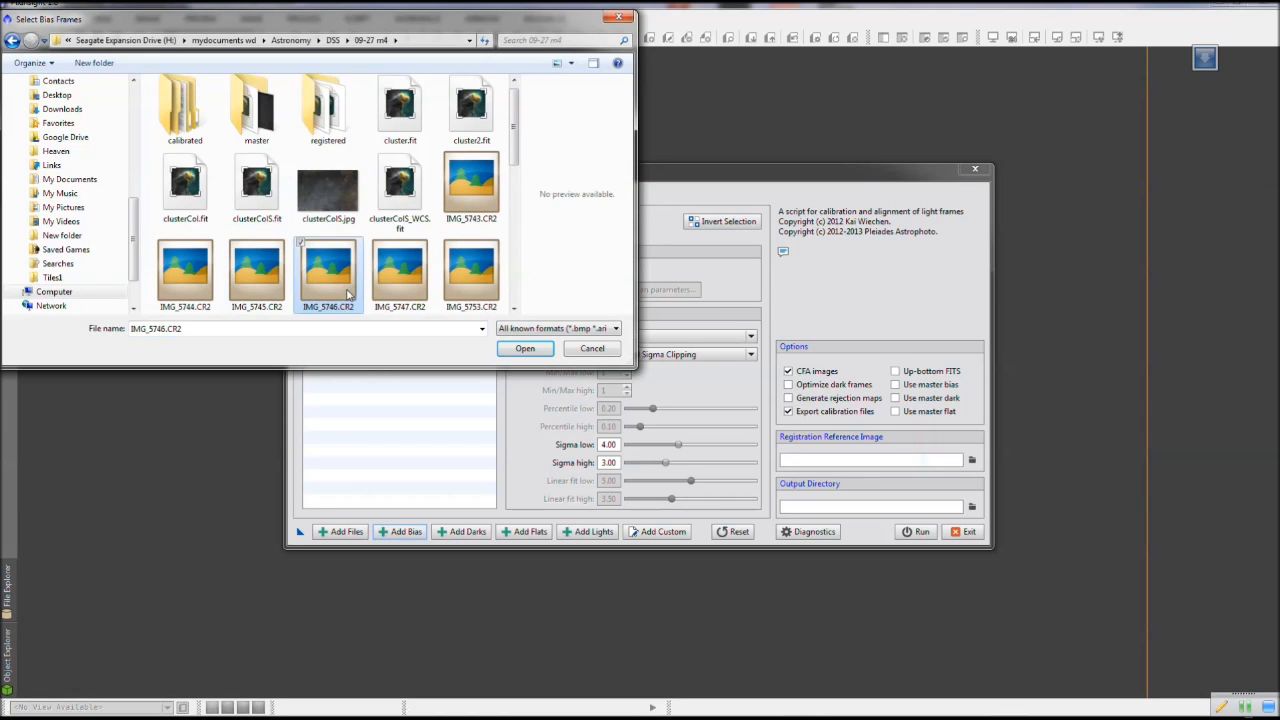
scroll(348, 293, "down", 5)
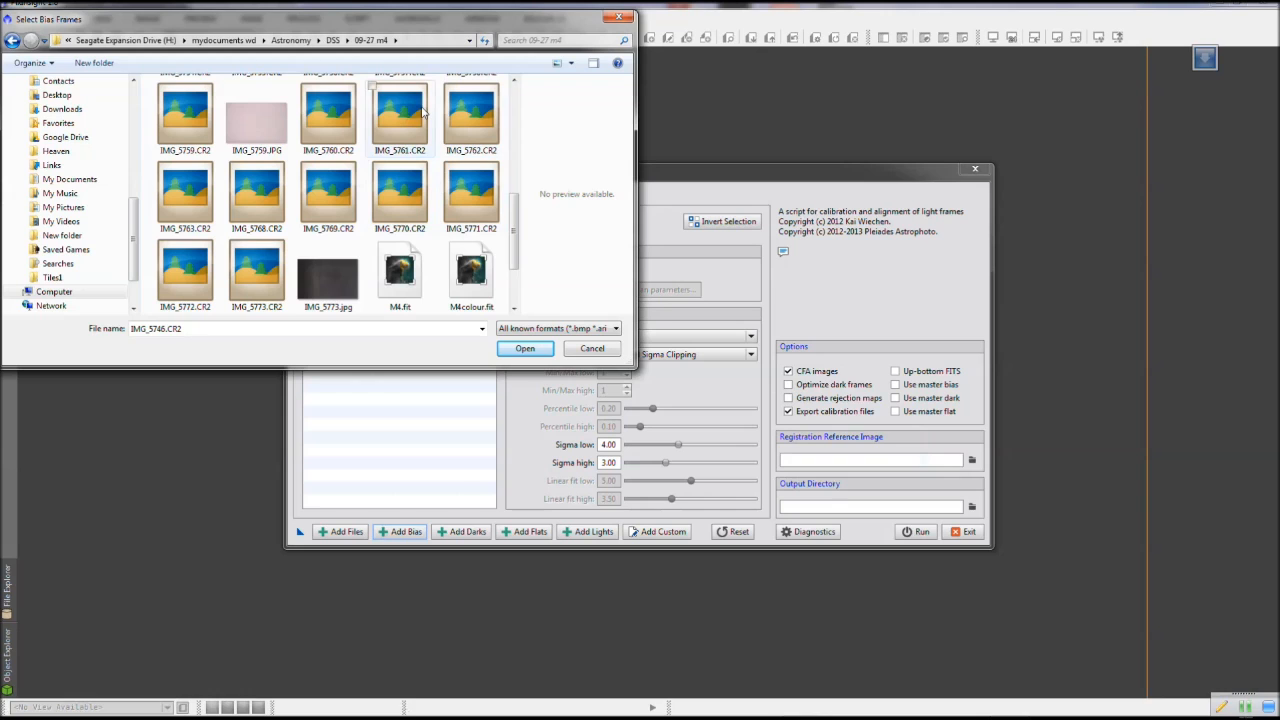
left_click(322, 128)
left_click(384, 135)
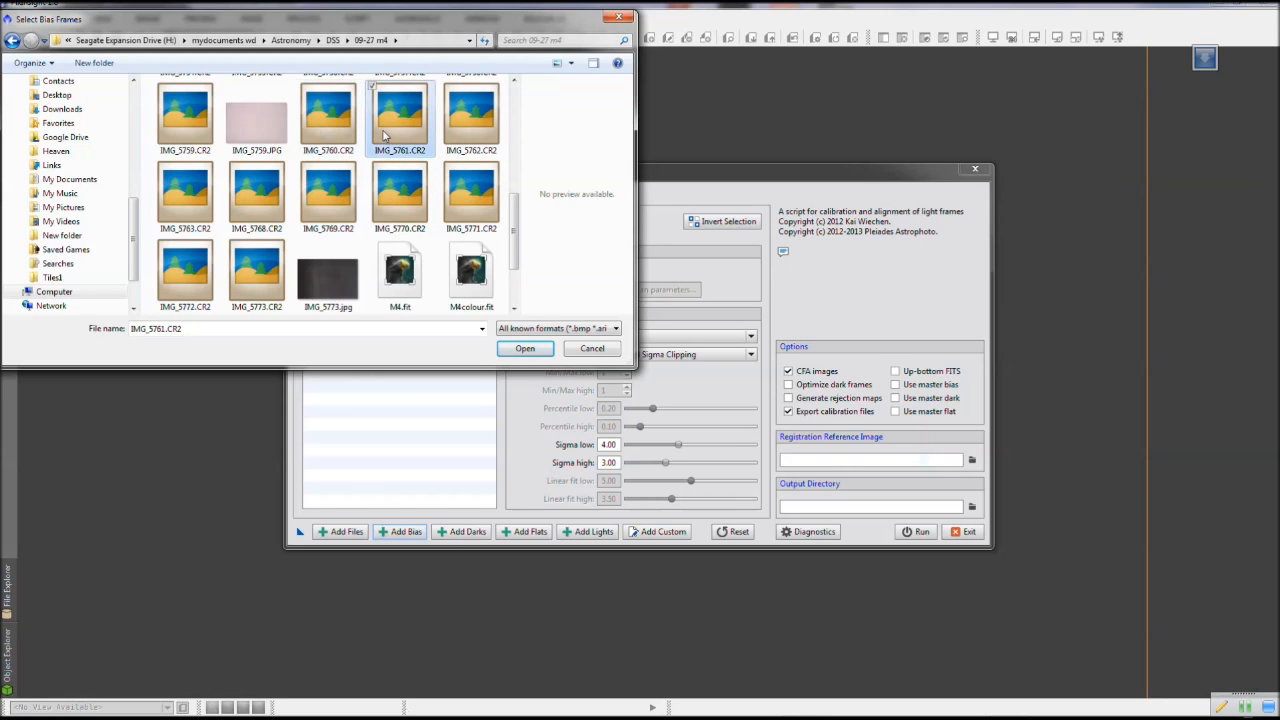
left_click_drag(516, 240, 516, 176)
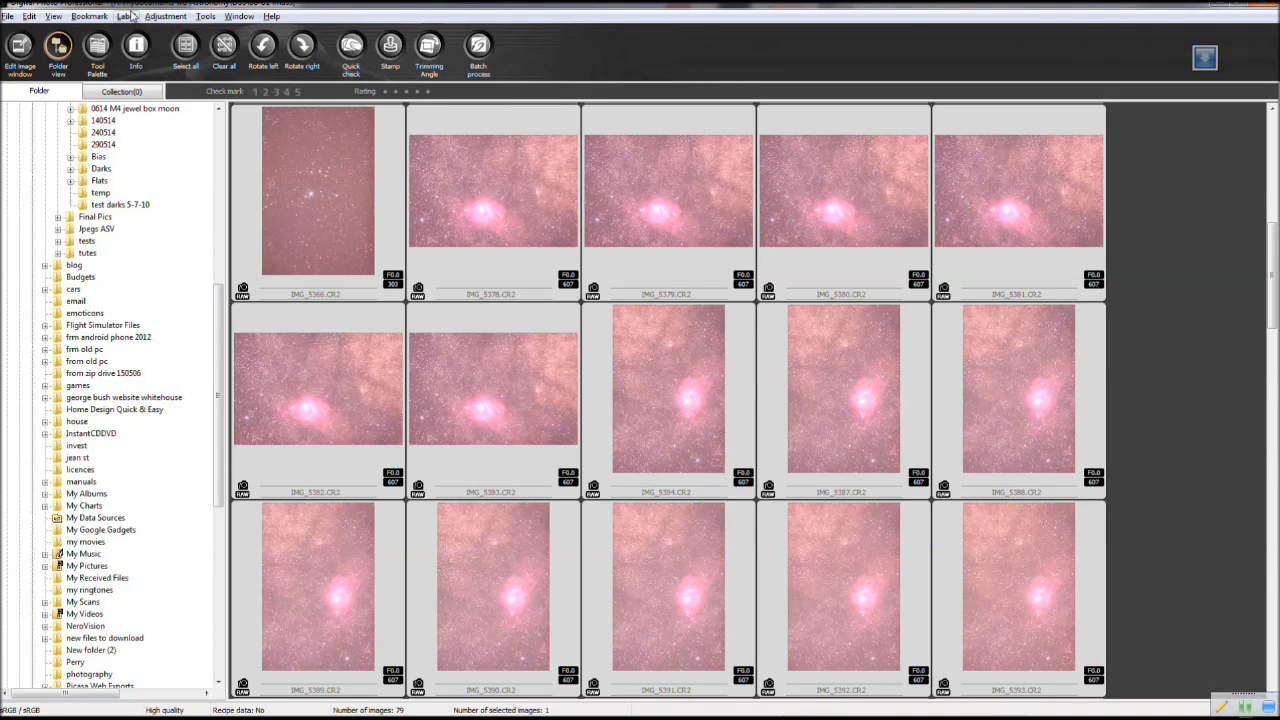
Switch to Digital Photo Professional and look through the light frames around IMG_5378.CR2 and IMG_5379.CR2 in the 08-01 lmdss folder
scroll(453, 281, "down", 3)
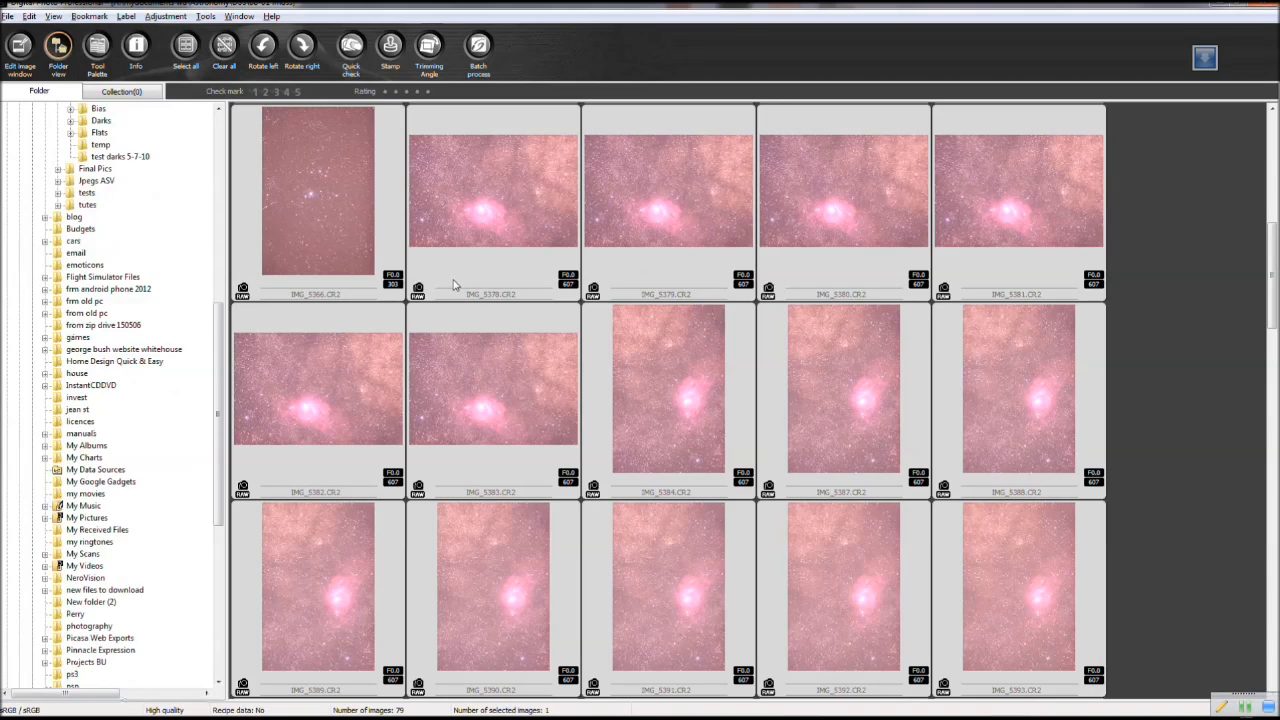
left_click(465, 205)
left_click(698, 192)
scroll(704, 199, "up", 2)
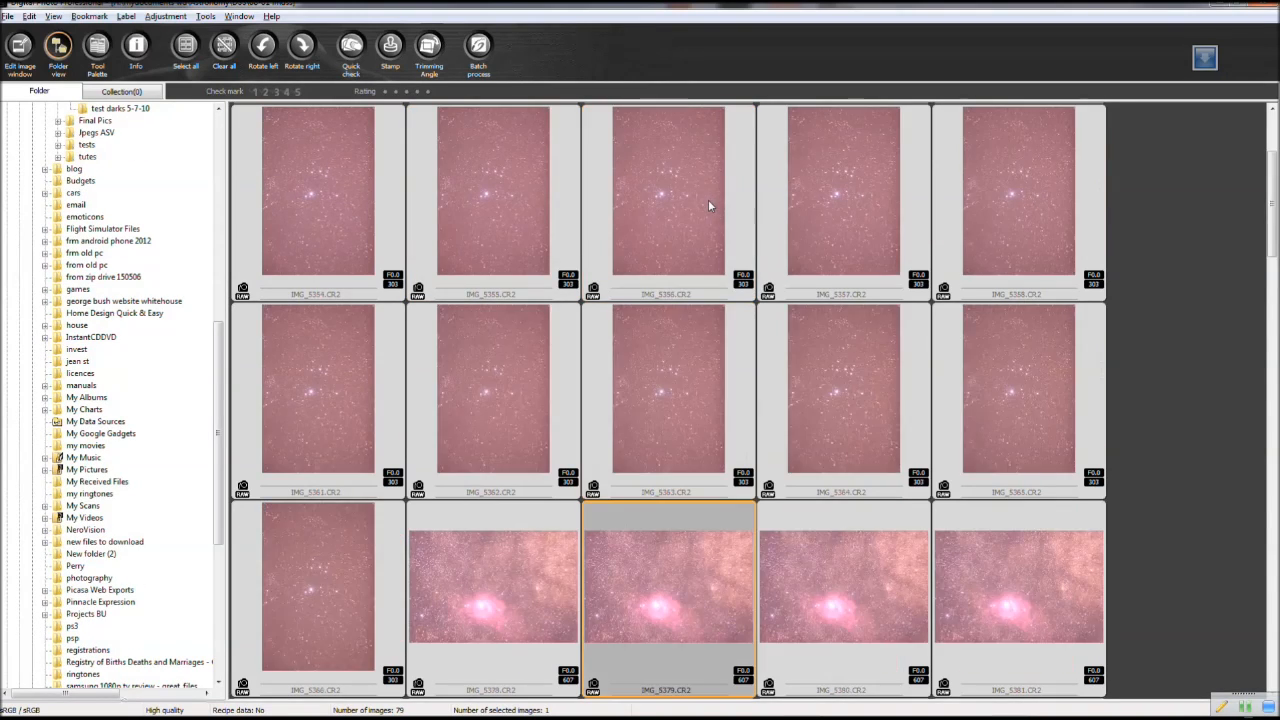
scroll(701, 206, "down", 1)
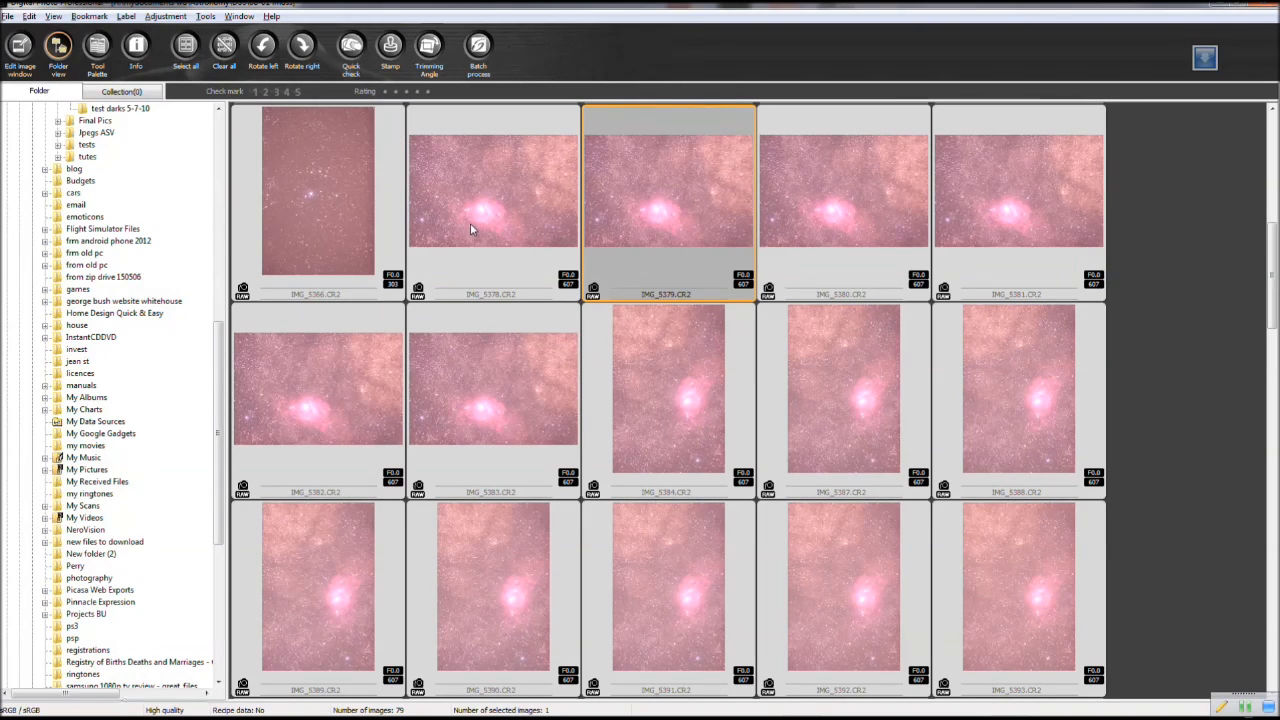
left_click(470, 223)
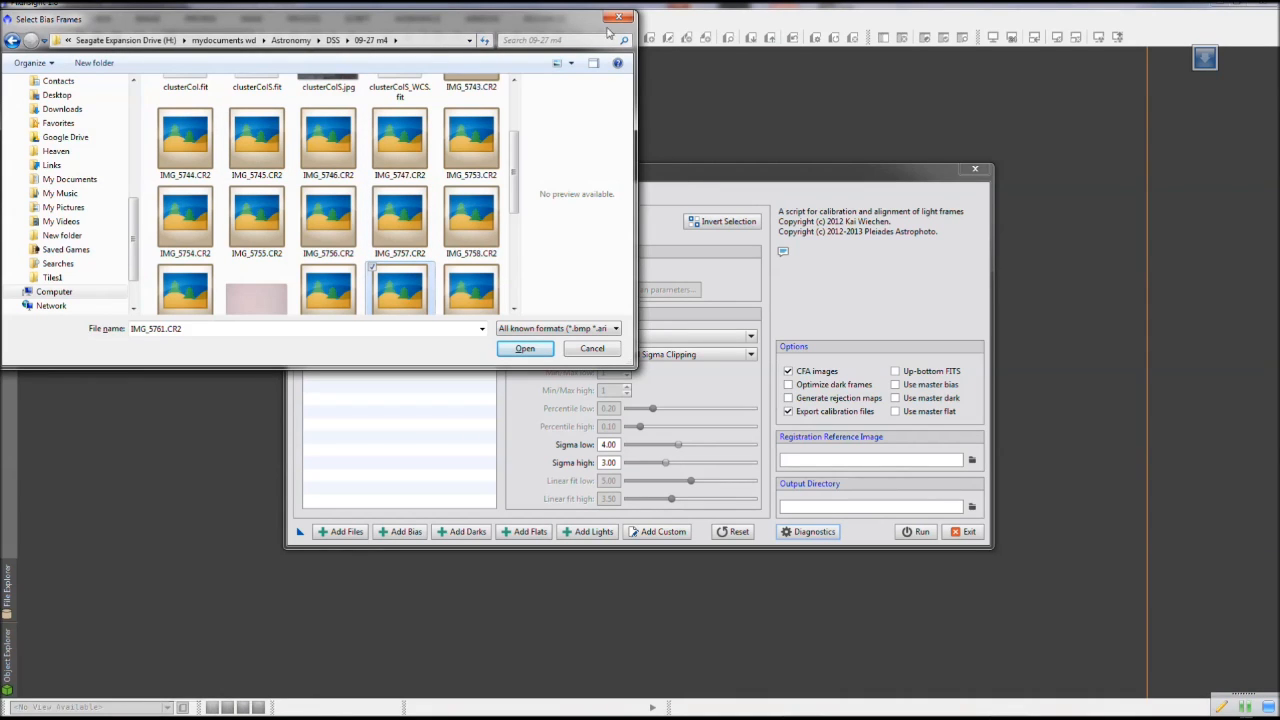
In PixInsight, restart the bias frame selection and add IMG_5163.CR2 through IMG_5177.CR2 from the 40D ISO800 folder inside DSS/Bias
left_click(619, 18)
left_click(391, 532)
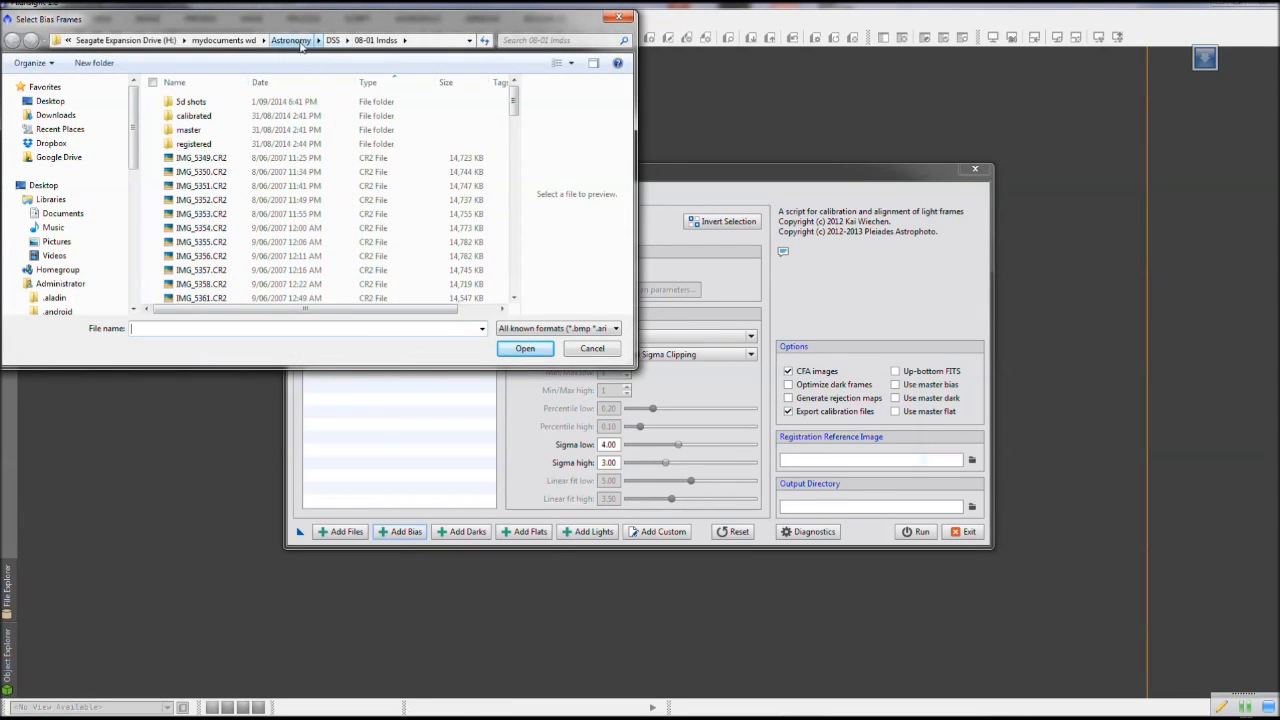
left_click(332, 40)
left_click_drag(515, 166, 516, 200)
double_click(168, 250)
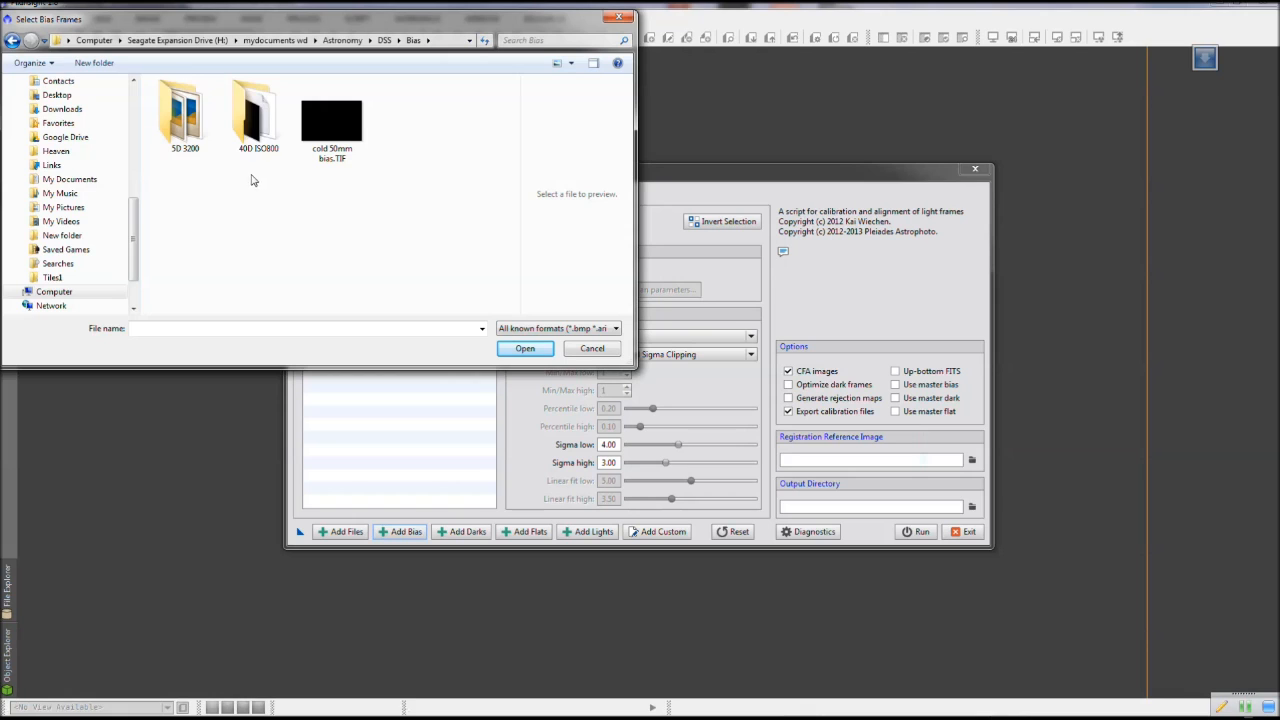
double_click(258, 122)
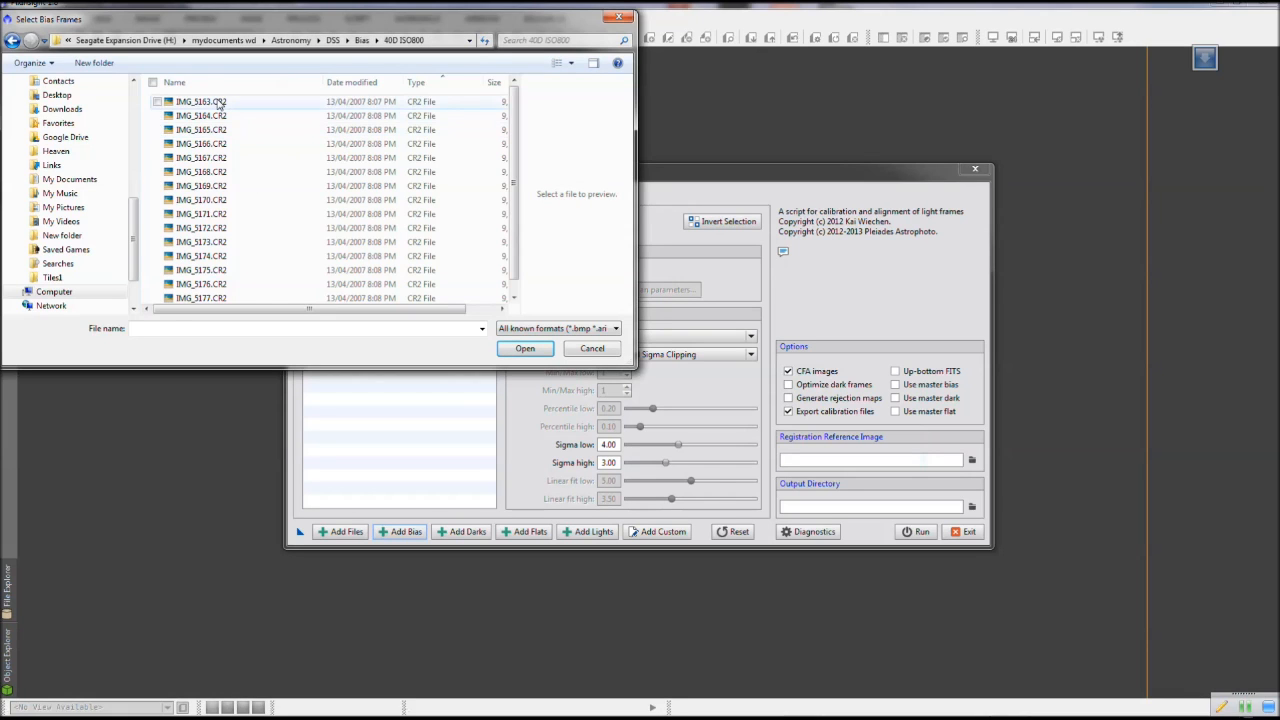
left_click(219, 104)
scroll(514, 124, "down", 1)
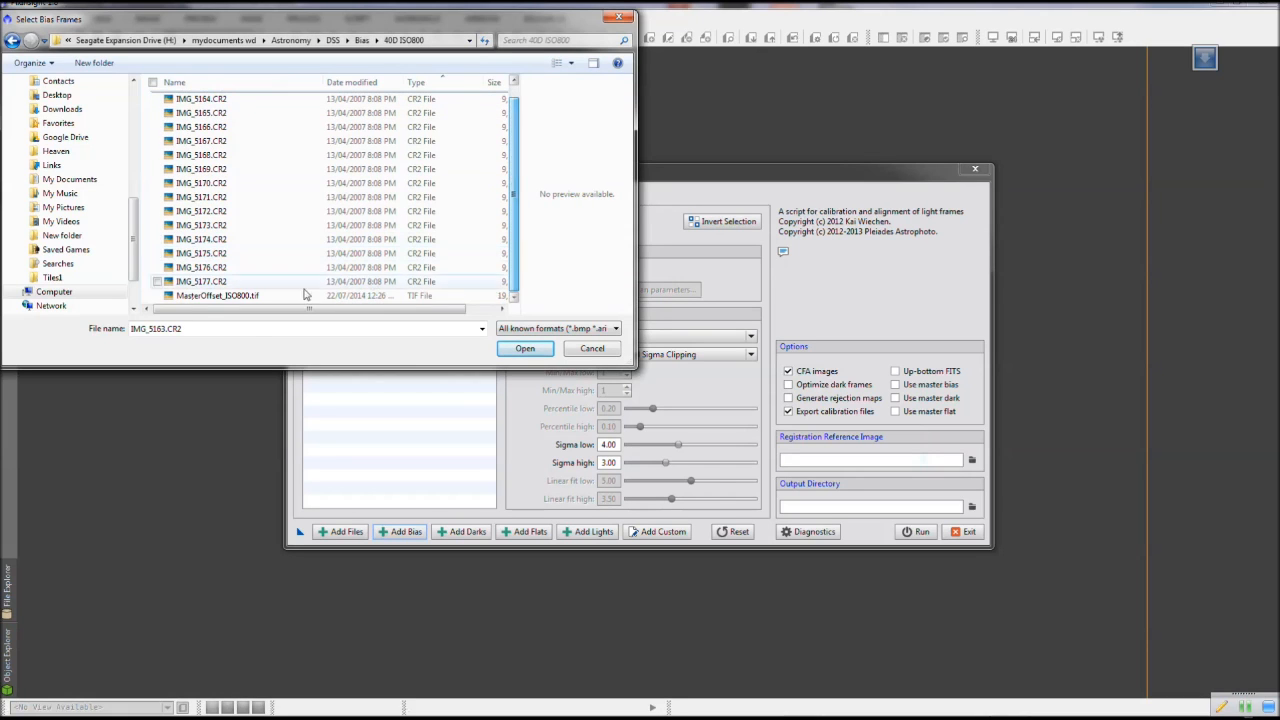
left_click(206, 282, "shift")
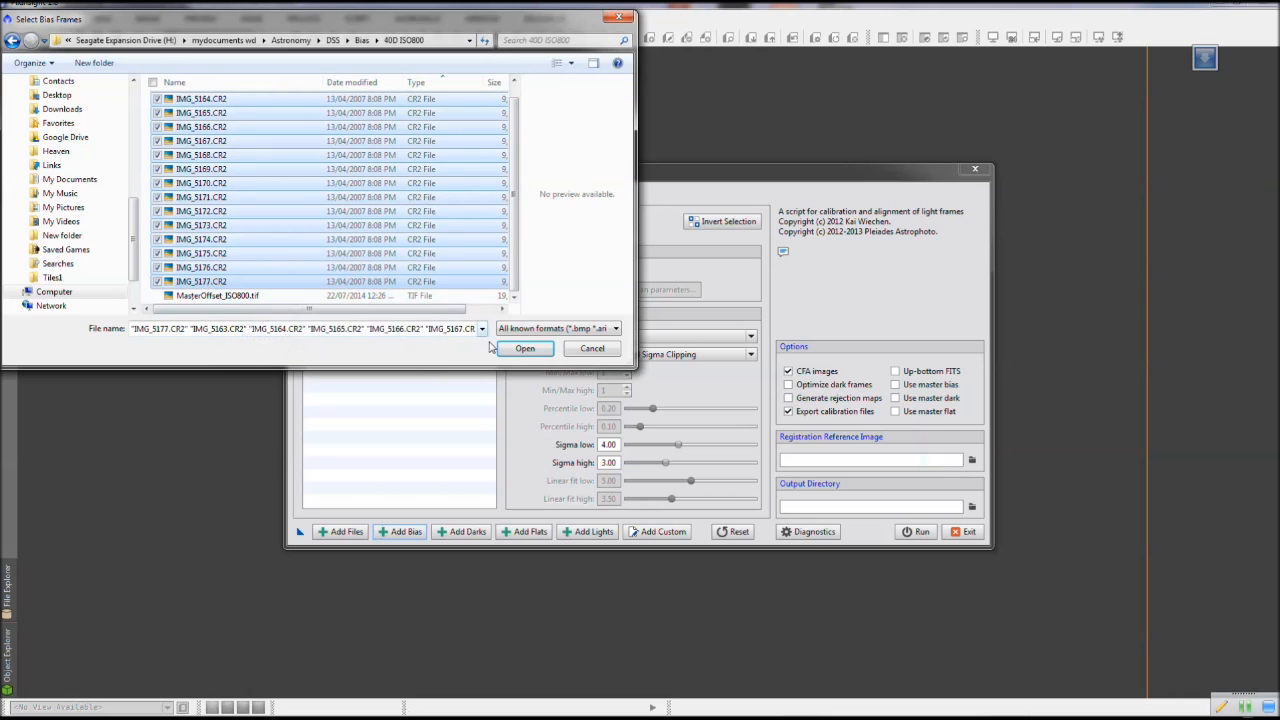
left_click(528, 349)
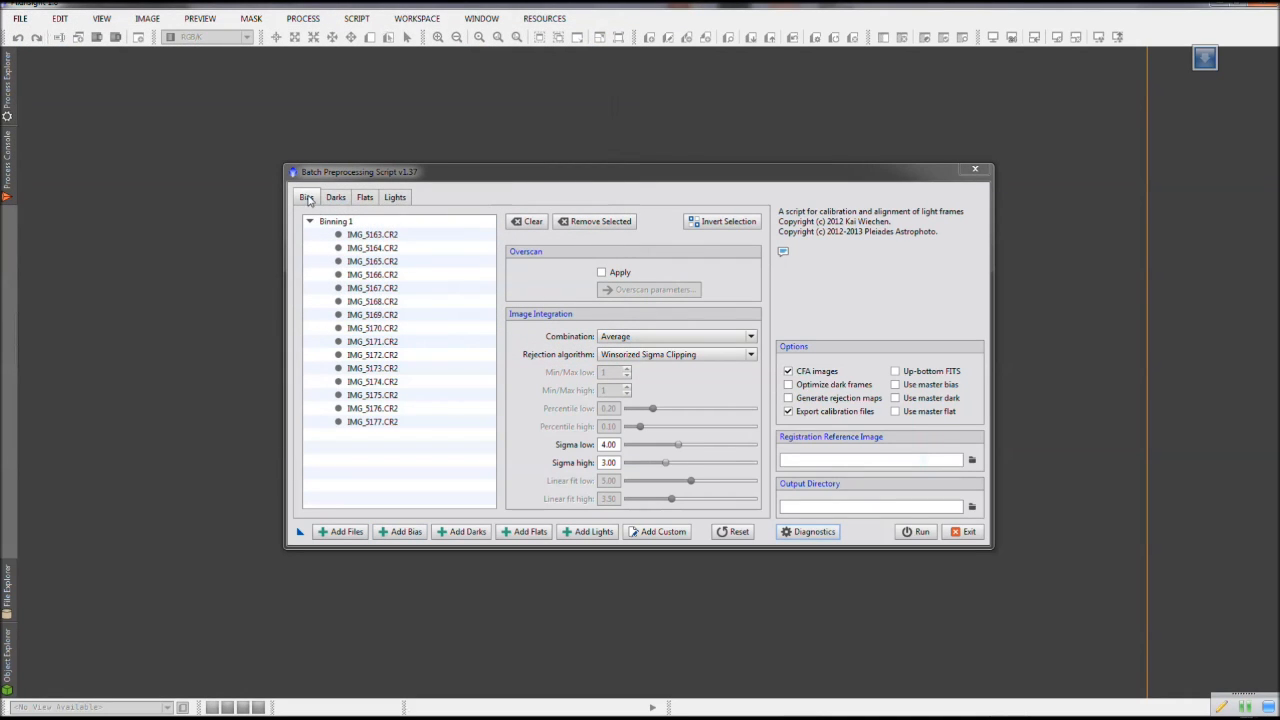
Review the combination methods for bias frame integration and keep Average
left_click(634, 342)
left_click(634, 347)
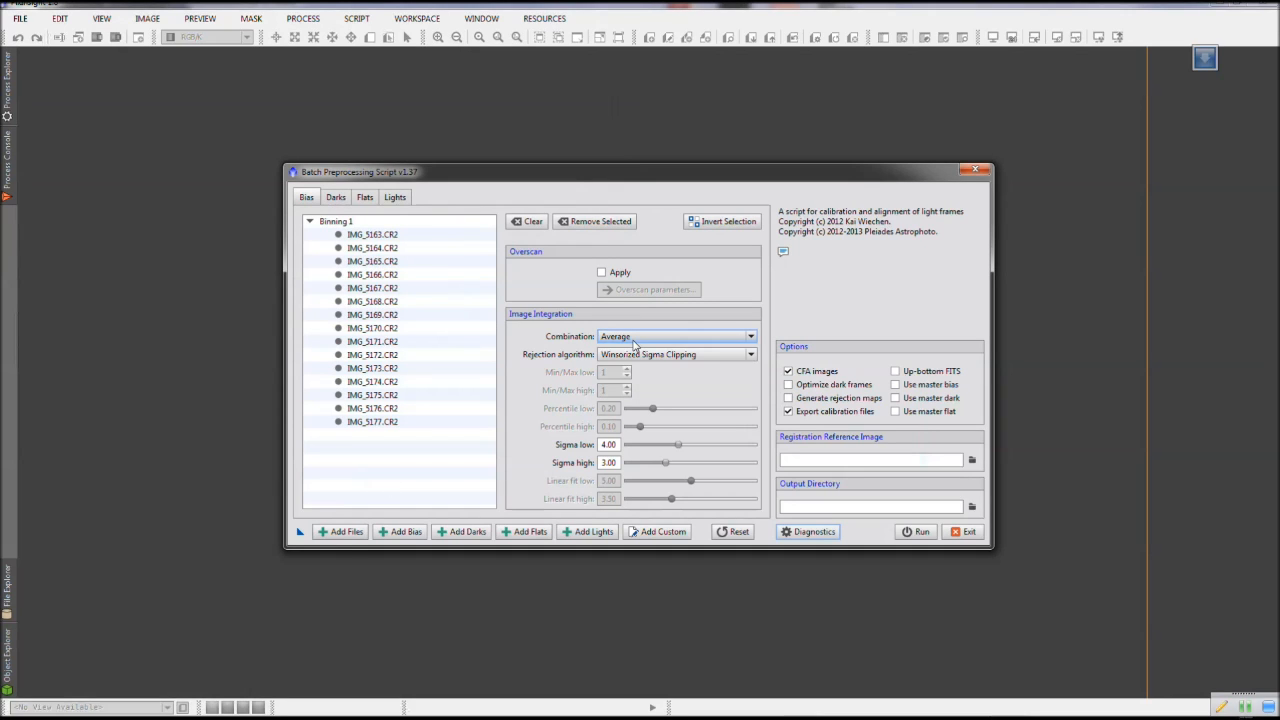
left_click(628, 340)
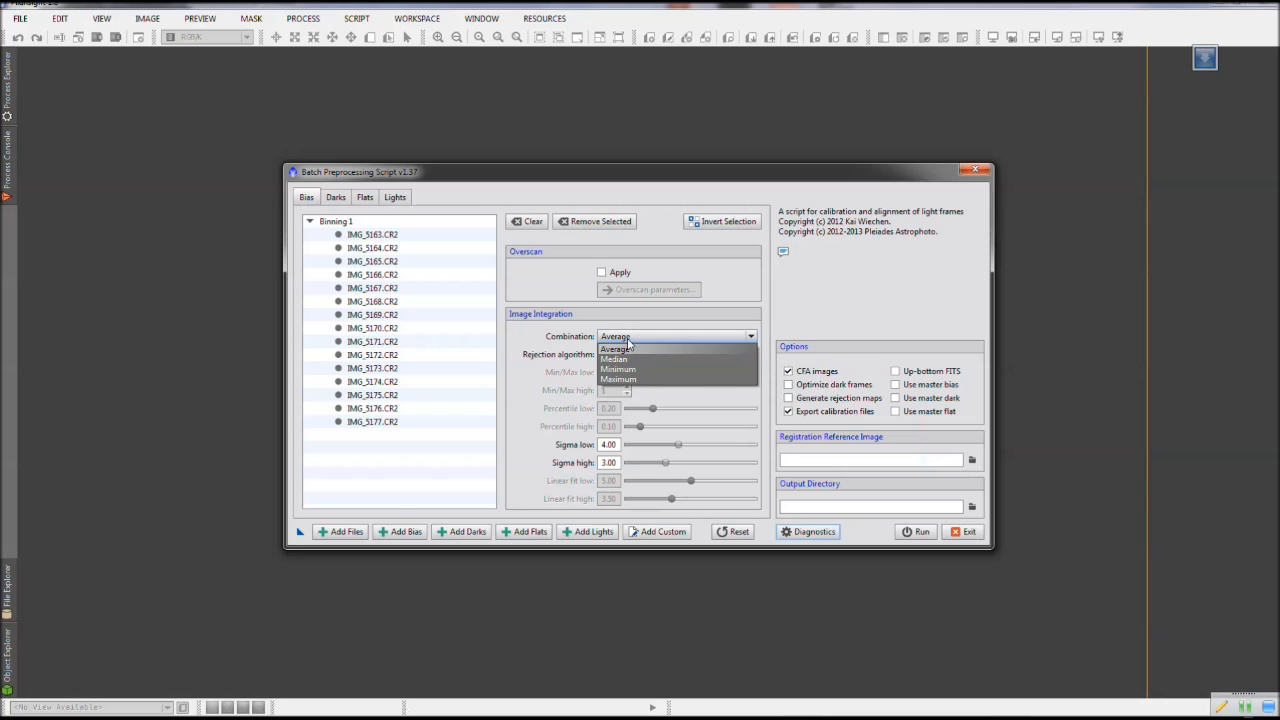
left_click(620, 346)
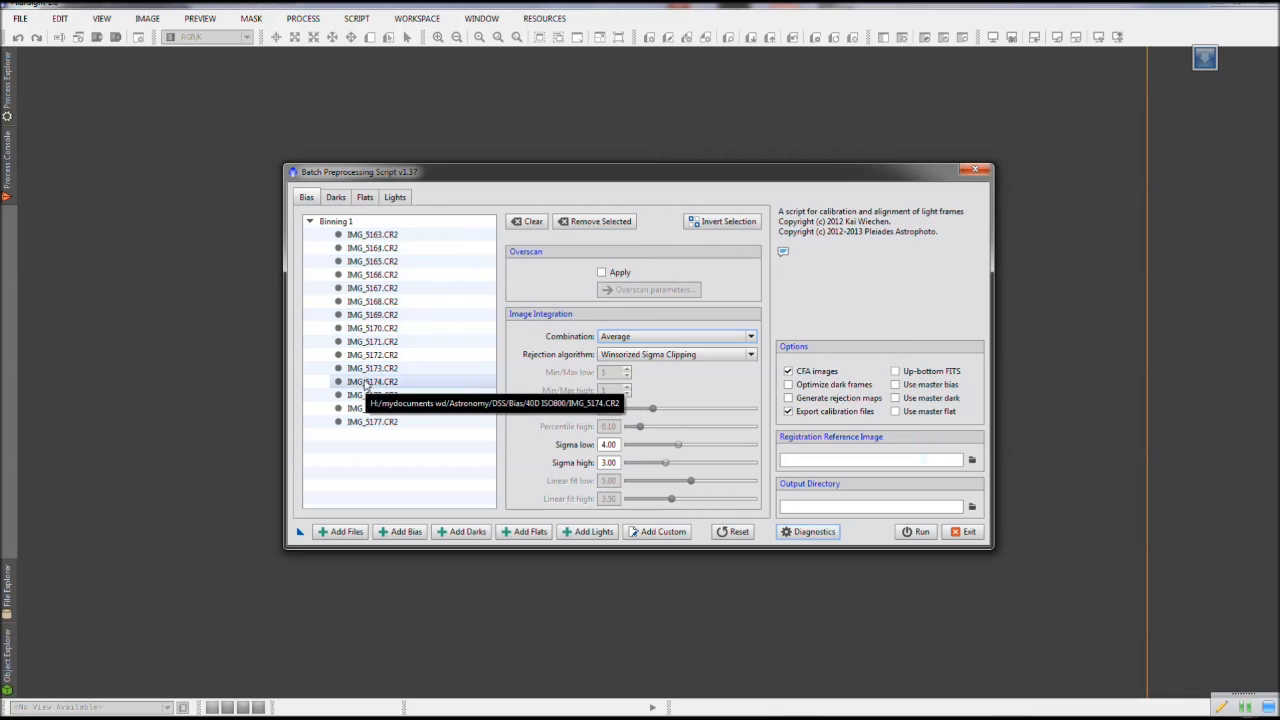
Start adding dark frames and go to the DSS folder
left_click(466, 533)
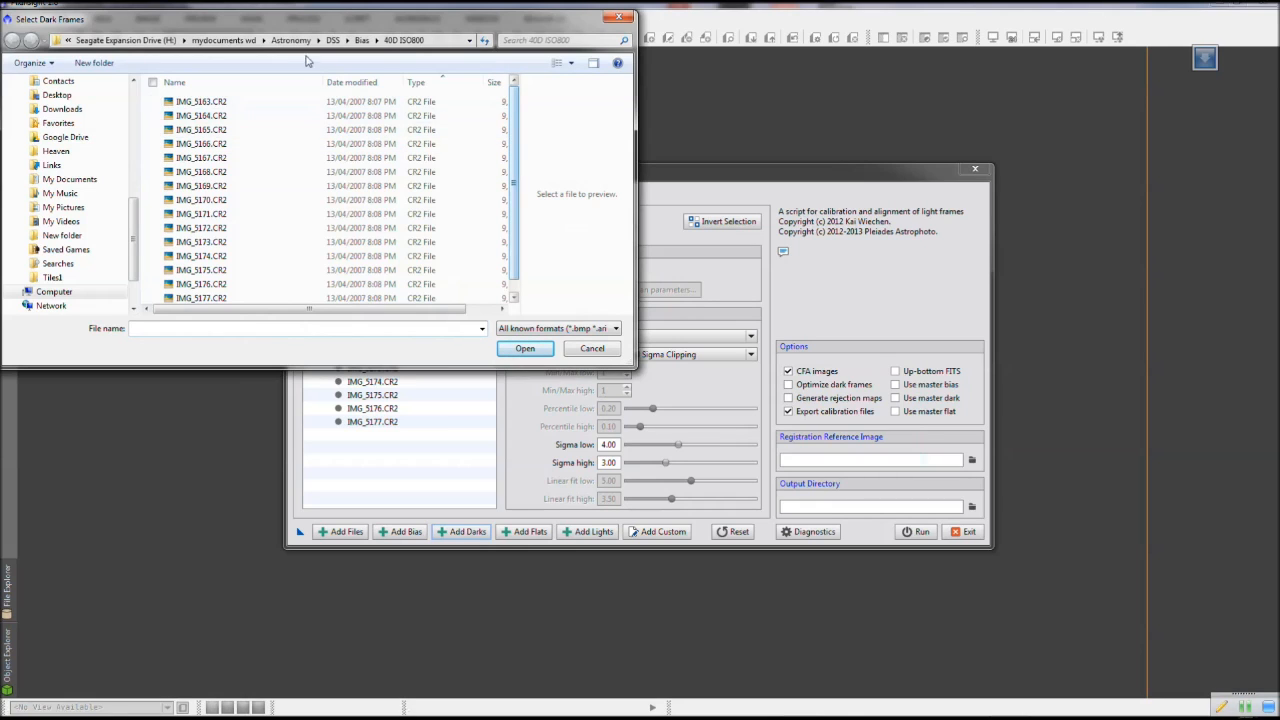
left_click(333, 40)
mouse_move(517, 163)
left_mouse_down()
mouse_move(512, 132)
mouse_move(512, 143)
left_mouse_up()
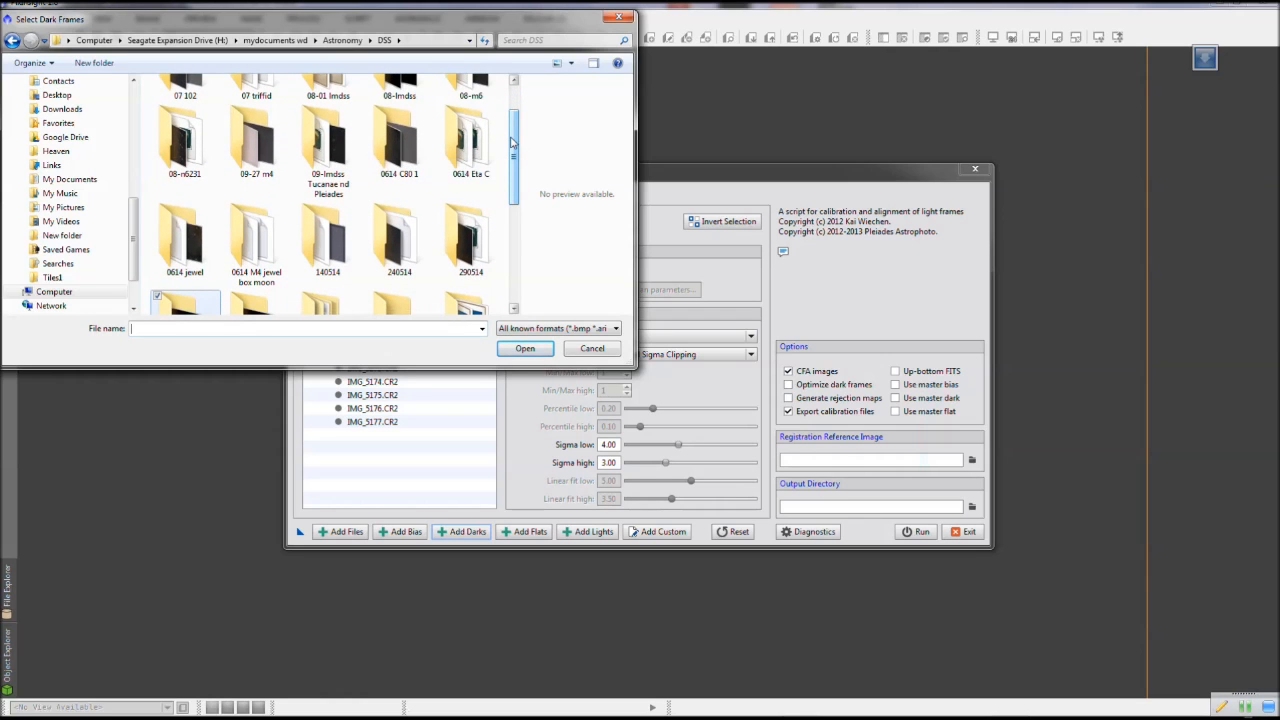
Switch to Digital Photo Professional and examine the exposure labels of the light frames IMG_5378.CR2 to IMG_5380.CR2
key("alt+Tab")
left_click_drag(1271, 268, 1240, 237)
left_click(630, 377)
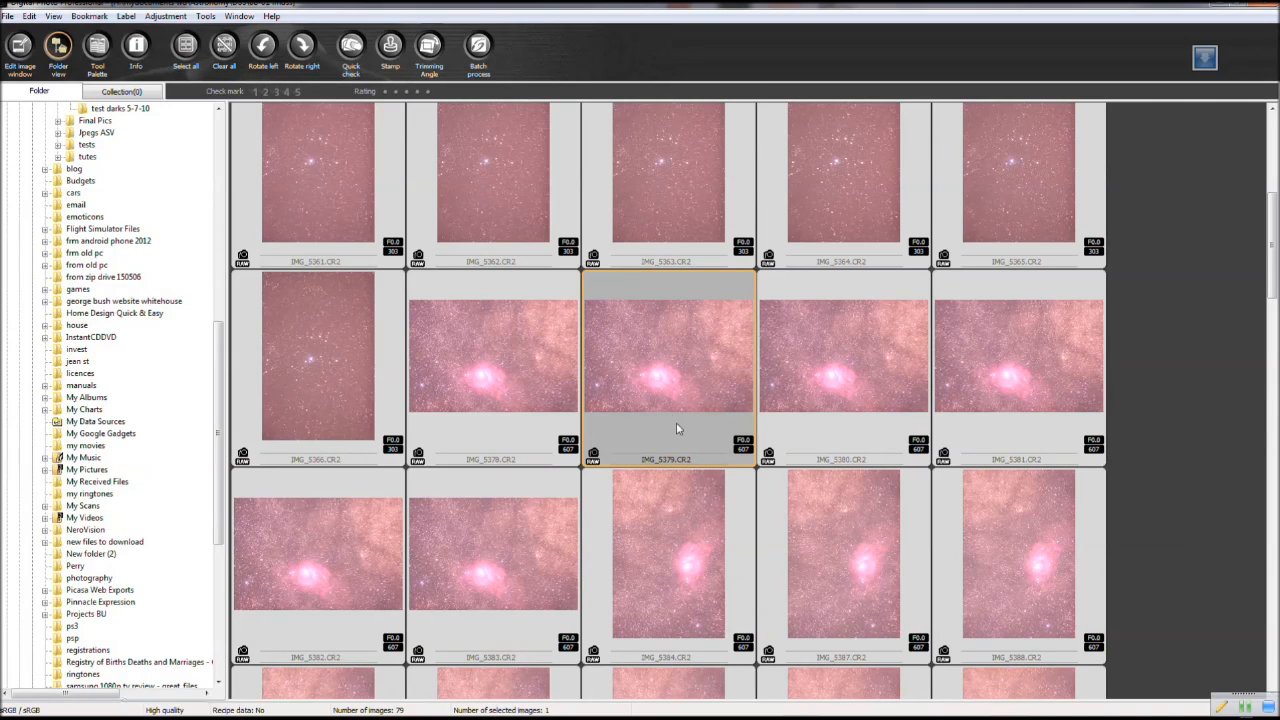
left_click(483, 365)
left_click(687, 370)
left_click(893, 355)
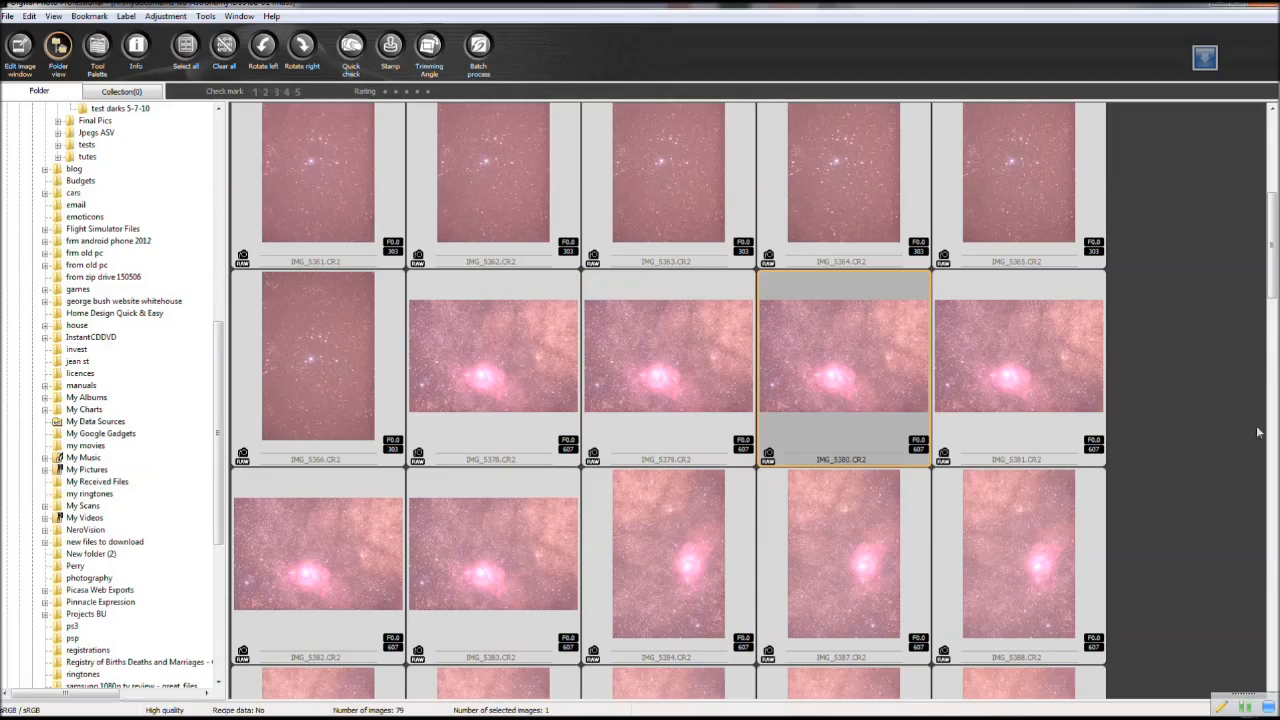
left_click_drag(1273, 236, 1116, 249)
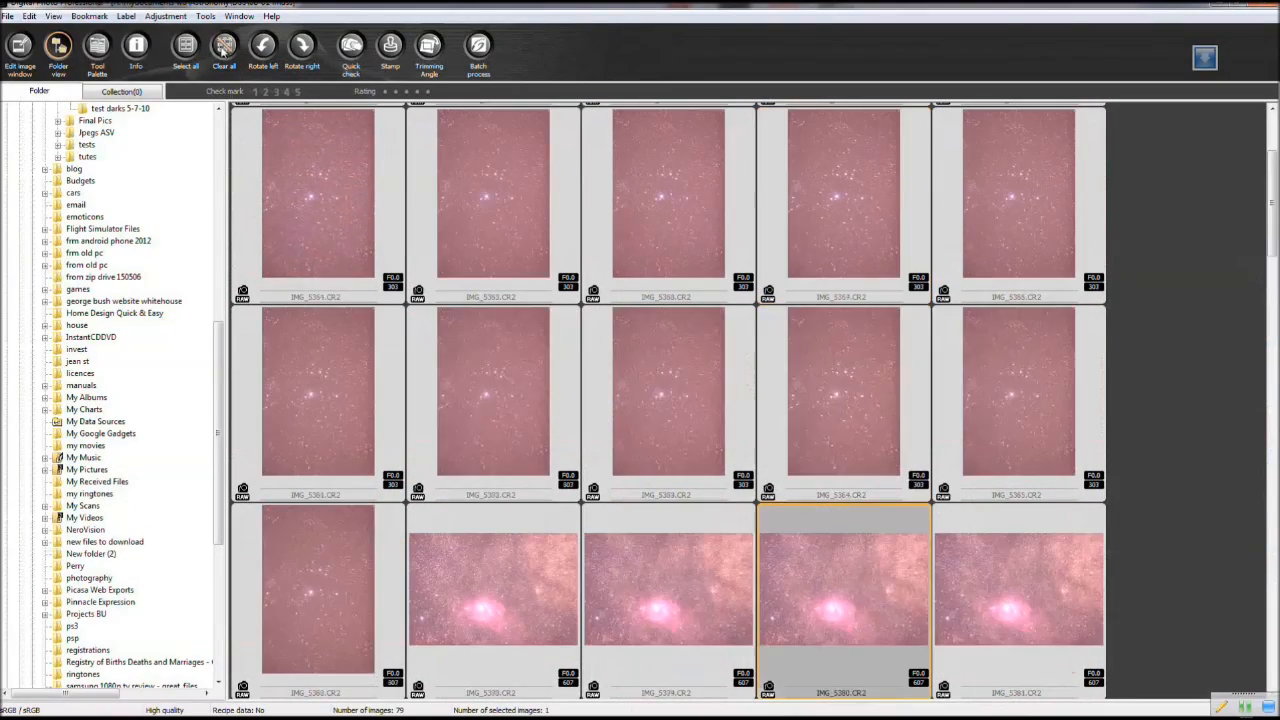
Expand the Darks folder and inspect the dark frames IMG_5510.CR2 and IMG_5511.CR2 in 130 10 min cold
scroll(178, 219, "up", 9)
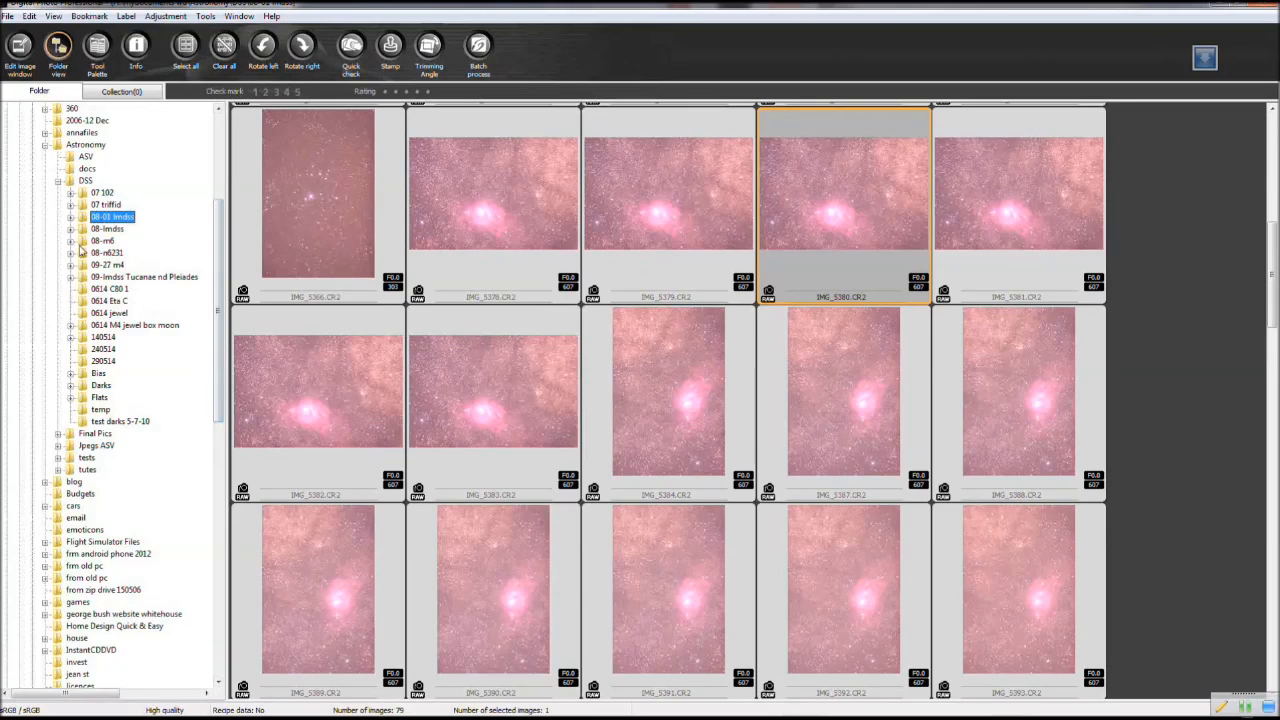
left_click(70, 385)
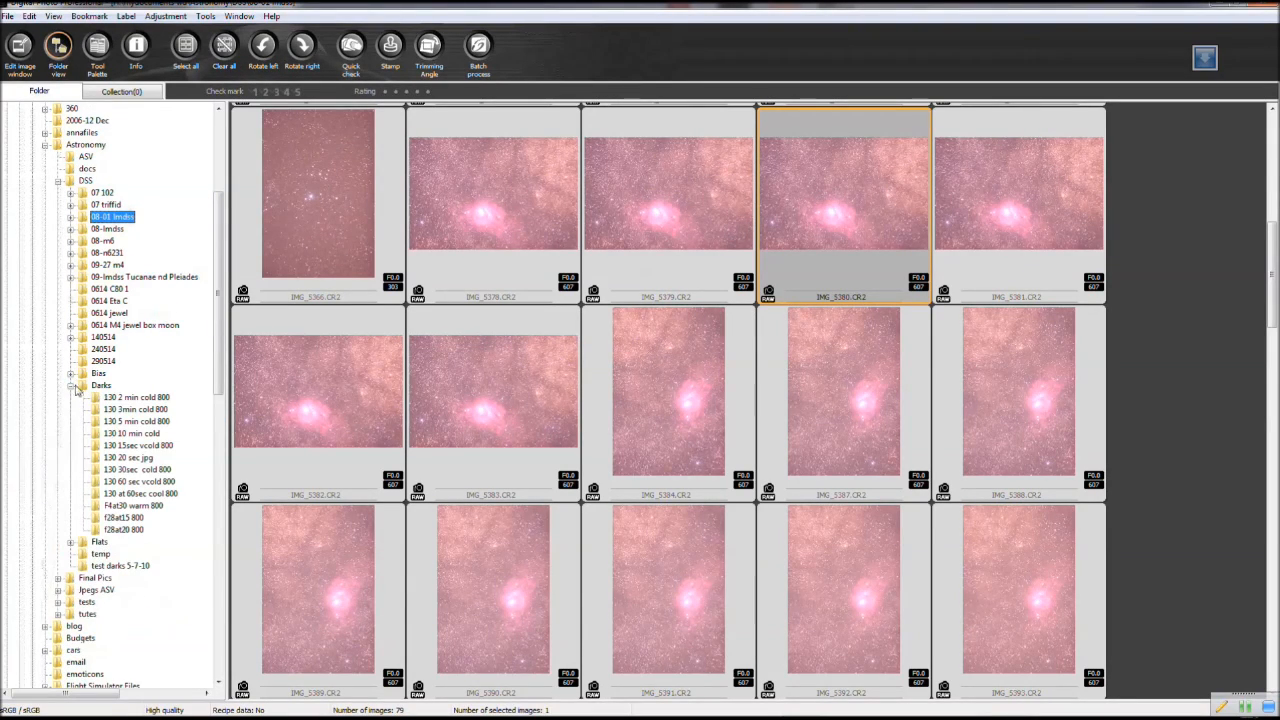
left_click(136, 435)
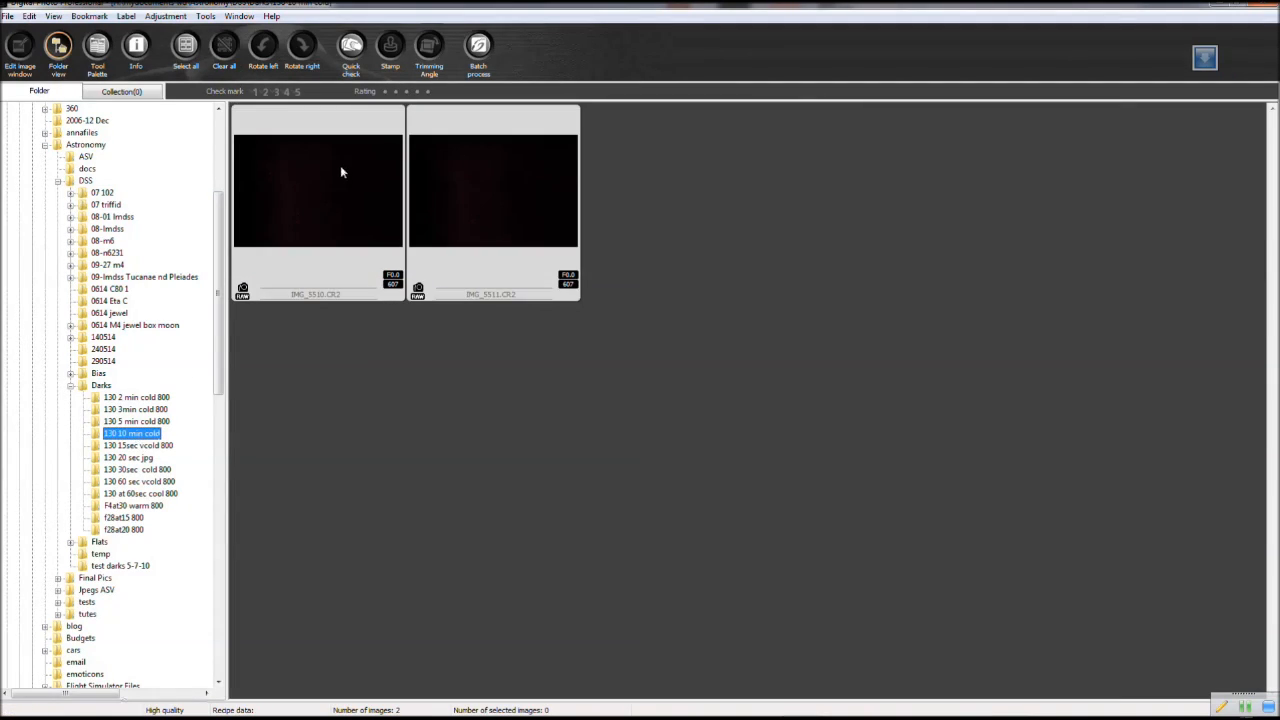
left_click(335, 185)
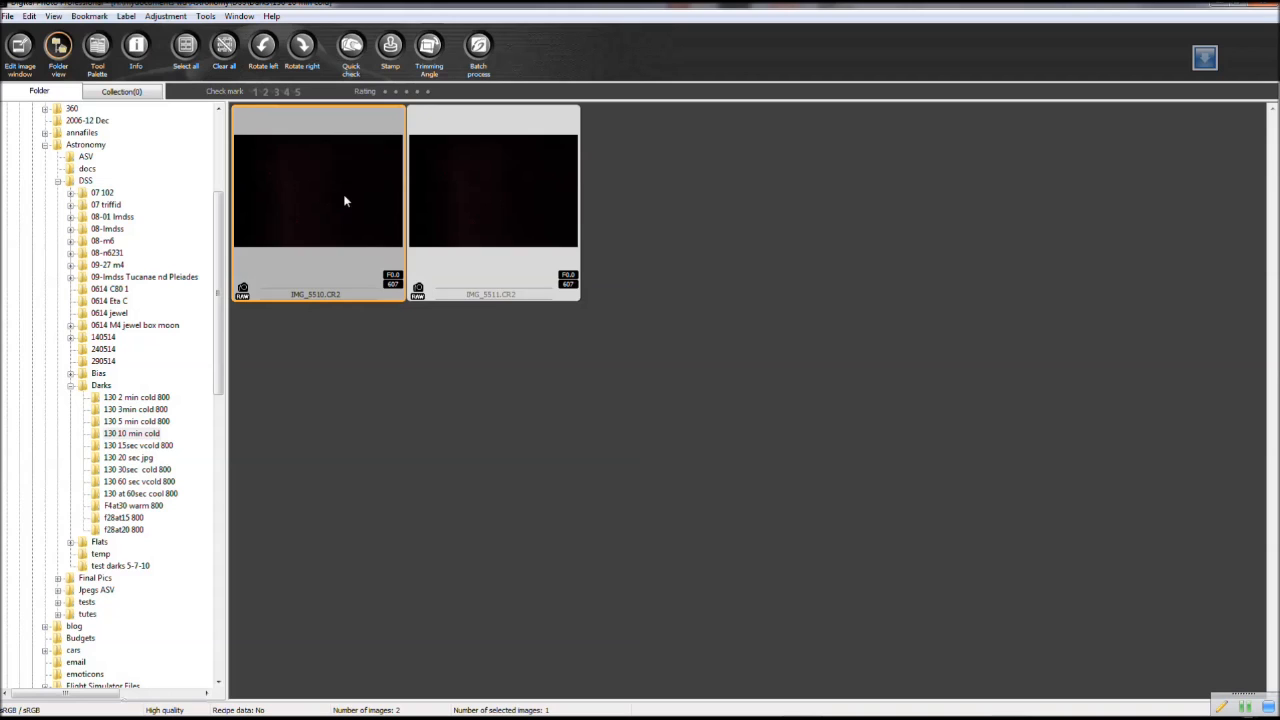
left_click(506, 198)
left_click(306, 213)
left_click_drag(222, 263, 222, 276)
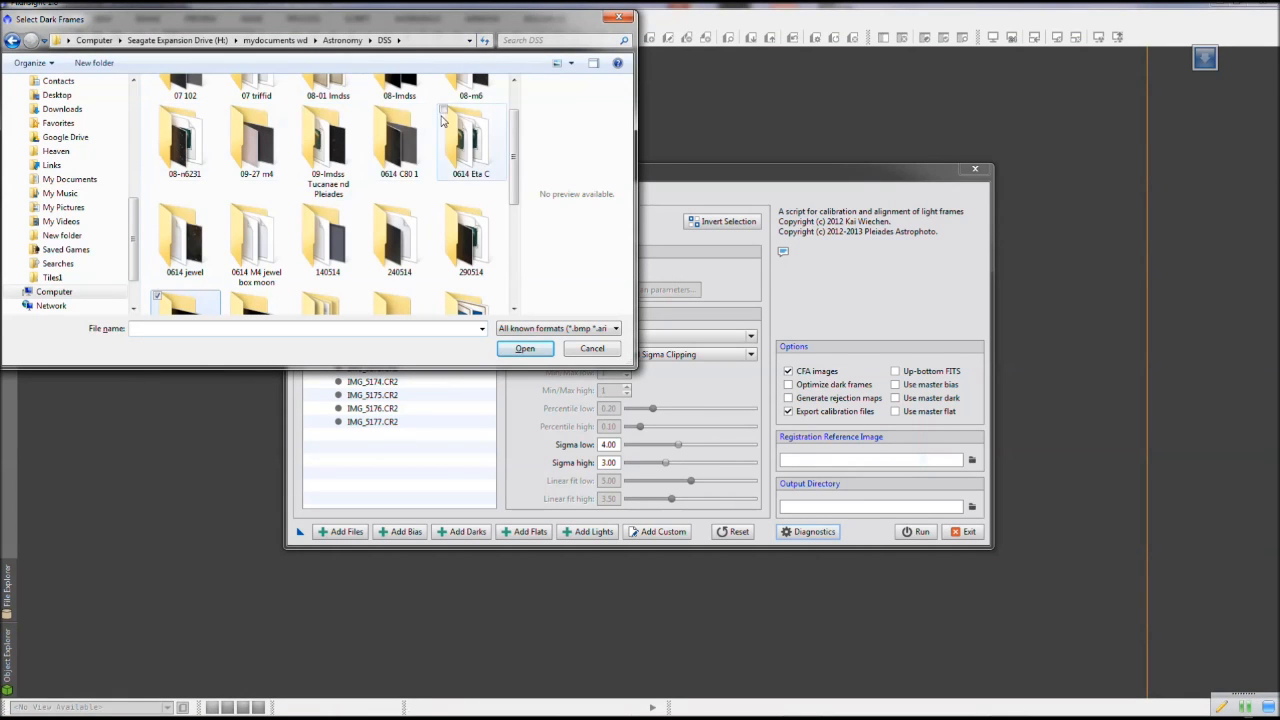
Add the dark frames IMG_5510.CR2 and IMG_5511.CR2 from the 130 10 min cold folder inside DSS > Darks
left_click_drag(515, 162, 517, 102)
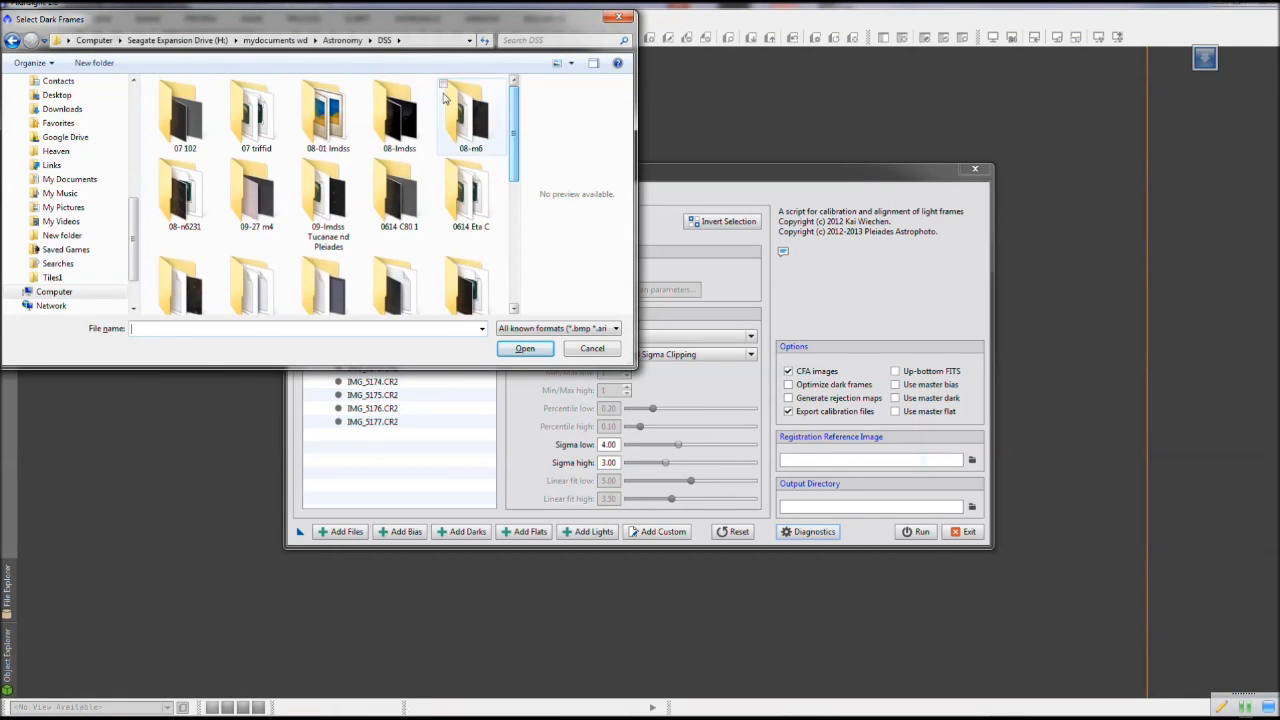
left_click(377, 43)
left_click_drag(515, 196, 518, 220)
left_click(246, 236)
double_click(246, 236)
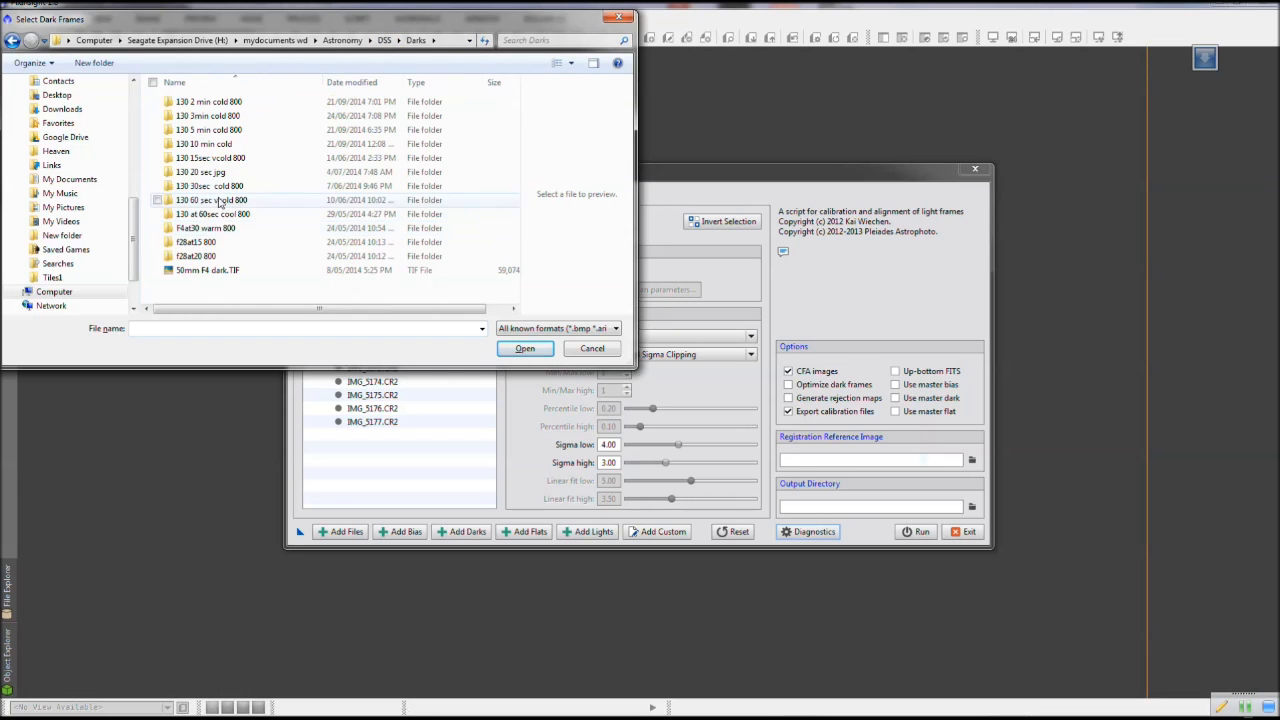
double_click(205, 145)
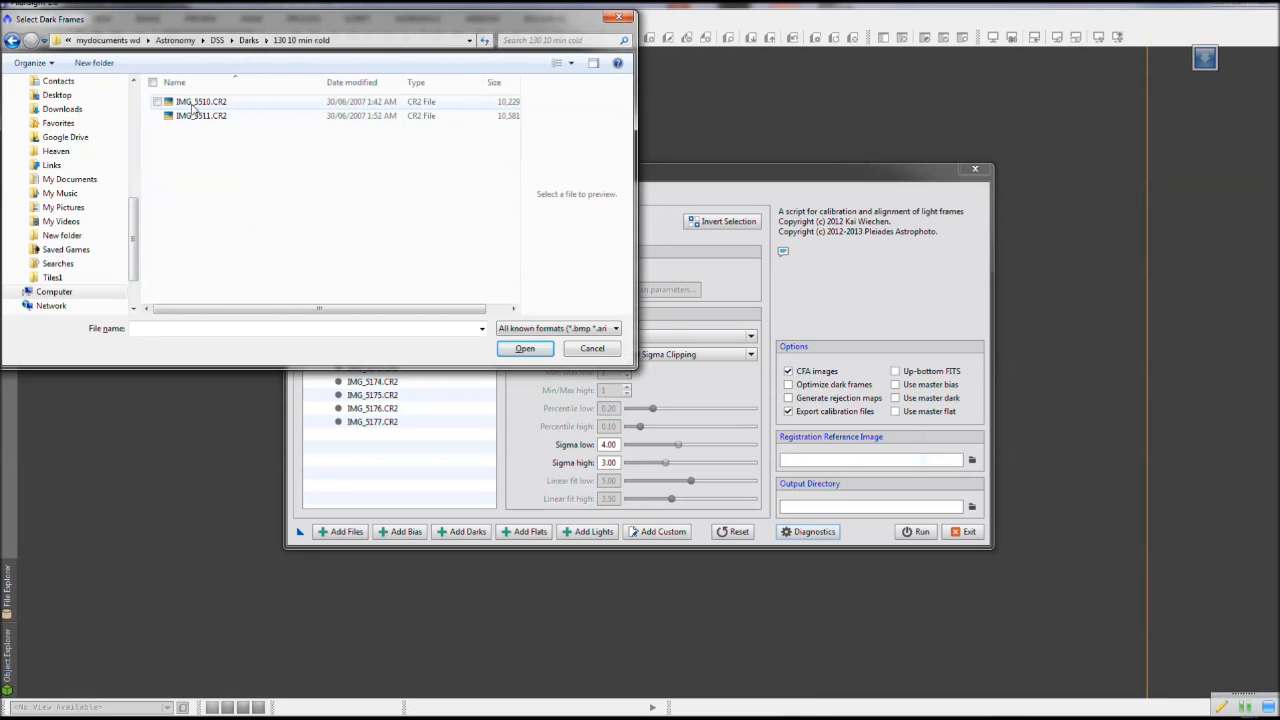
left_click(190, 103)
left_click(196, 117, "ctrl")
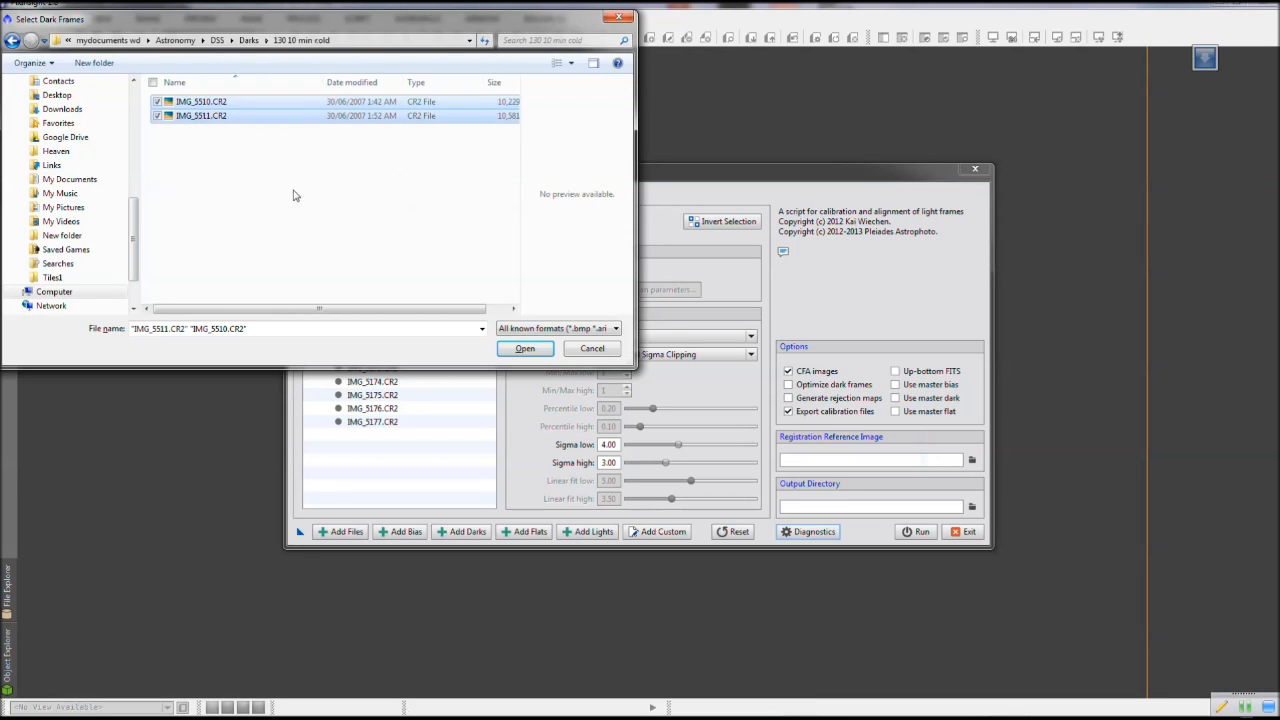
left_click(524, 349)
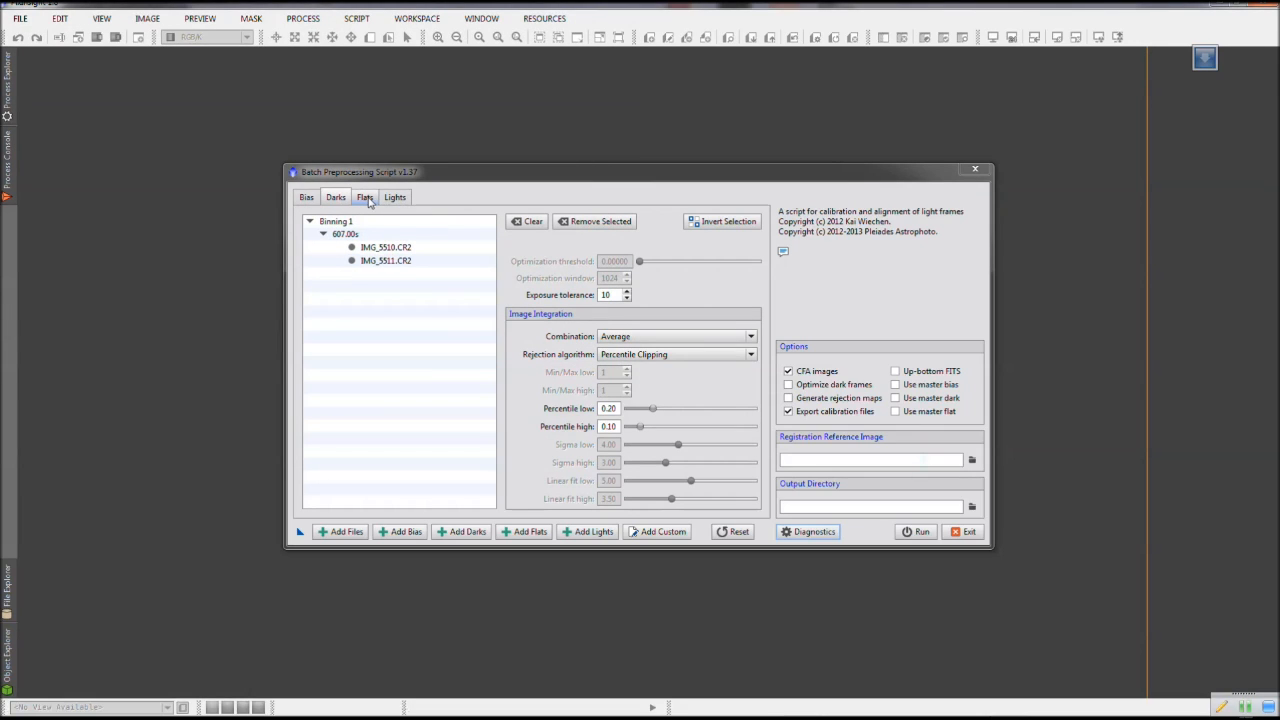
Review the rejection algorithms for the dark frames, keep Percentile Clipping, and show the flat frame settings
left_click(648, 356)
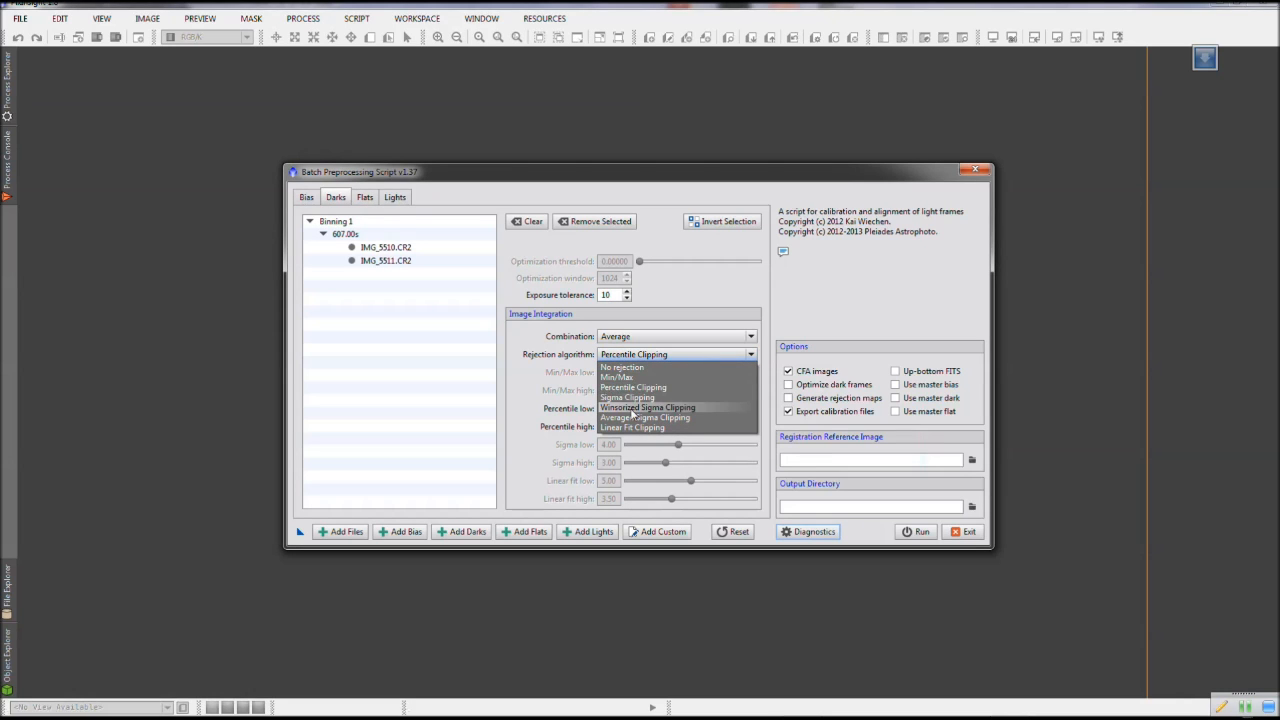
left_click(627, 388)
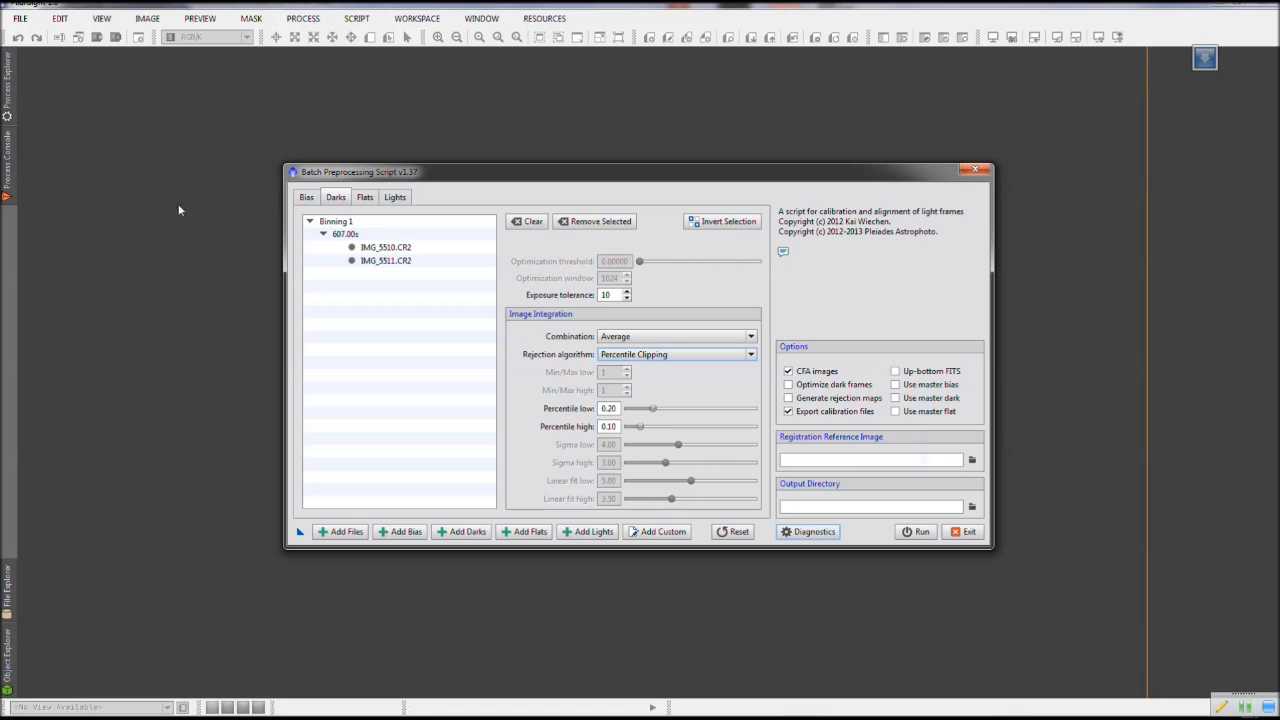
left_click(365, 199)
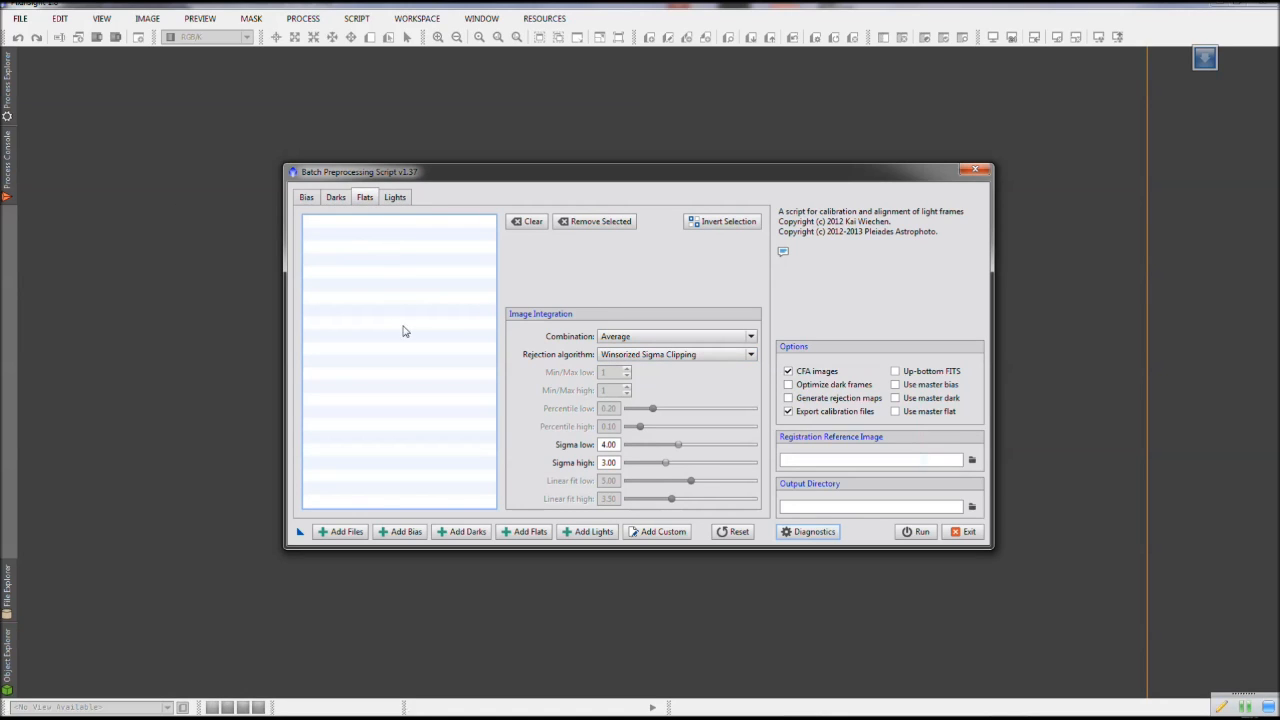
Switch to Digital Photo Professional, expand the Flats folder and inspect the frames in each of its four subfolders
key("alt+Tab")
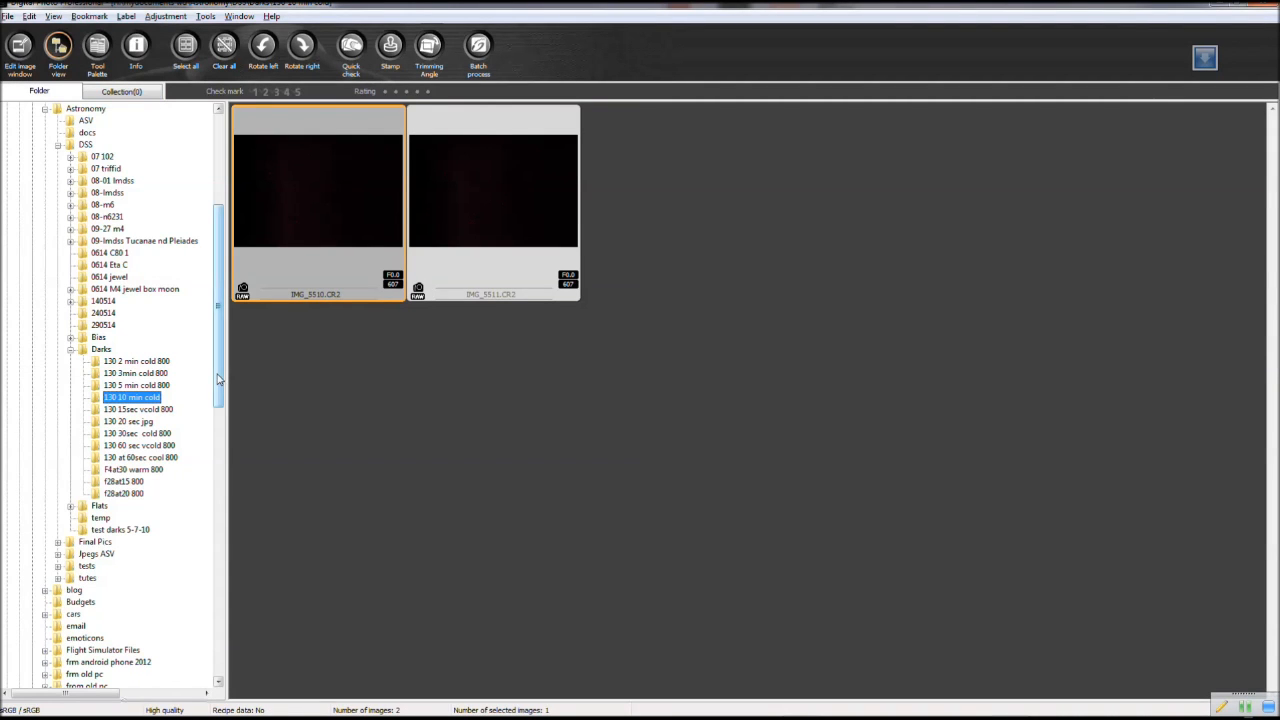
scroll(218, 378, "down", 2)
left_click(70, 458)
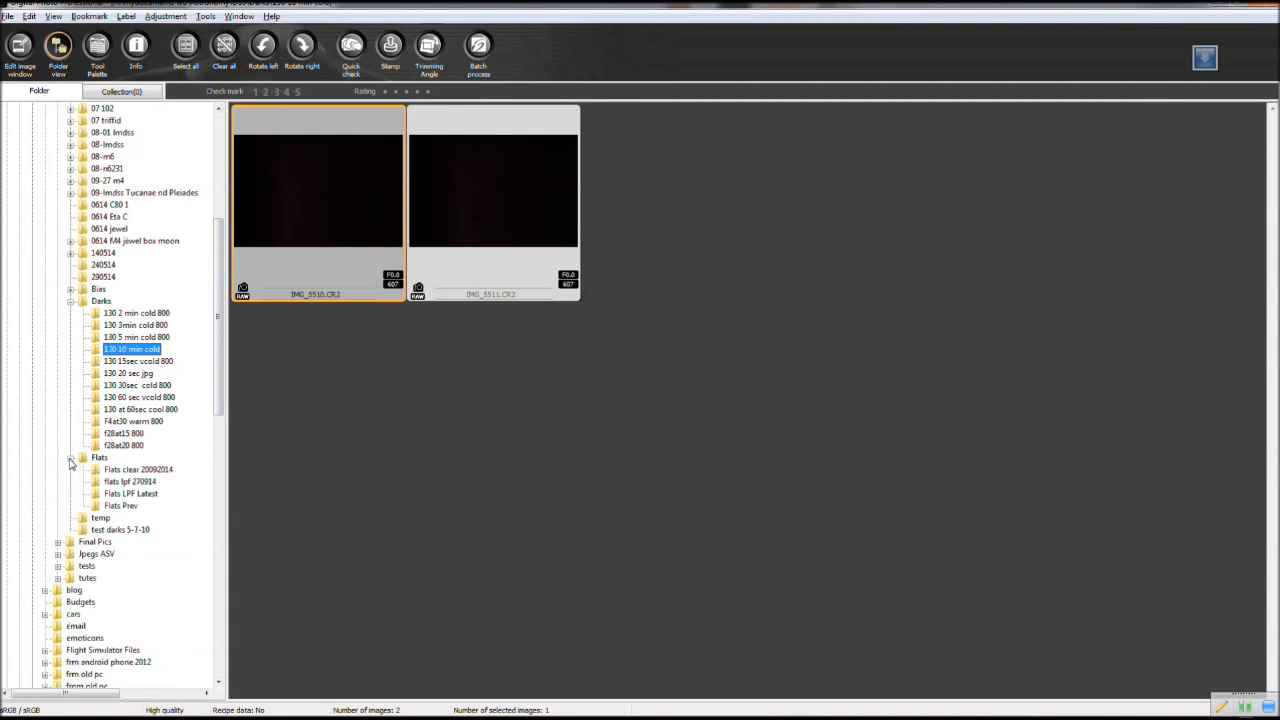
left_click(100, 458)
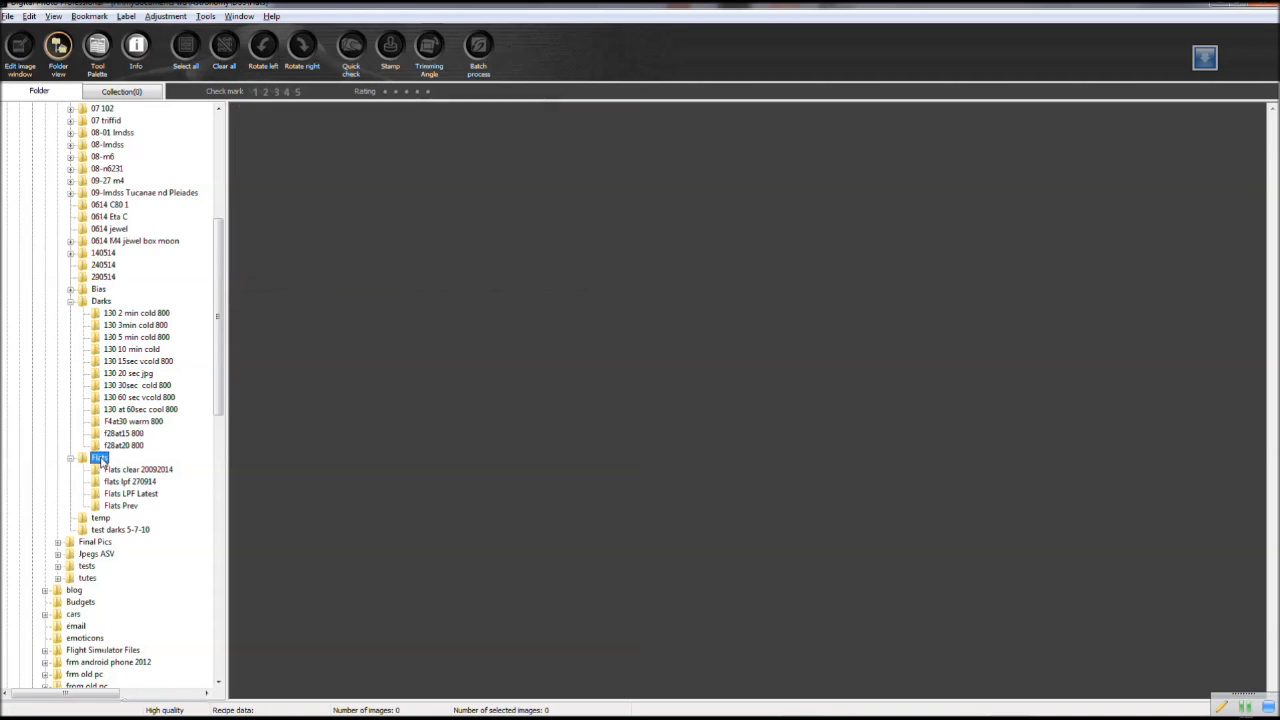
left_click(154, 471)
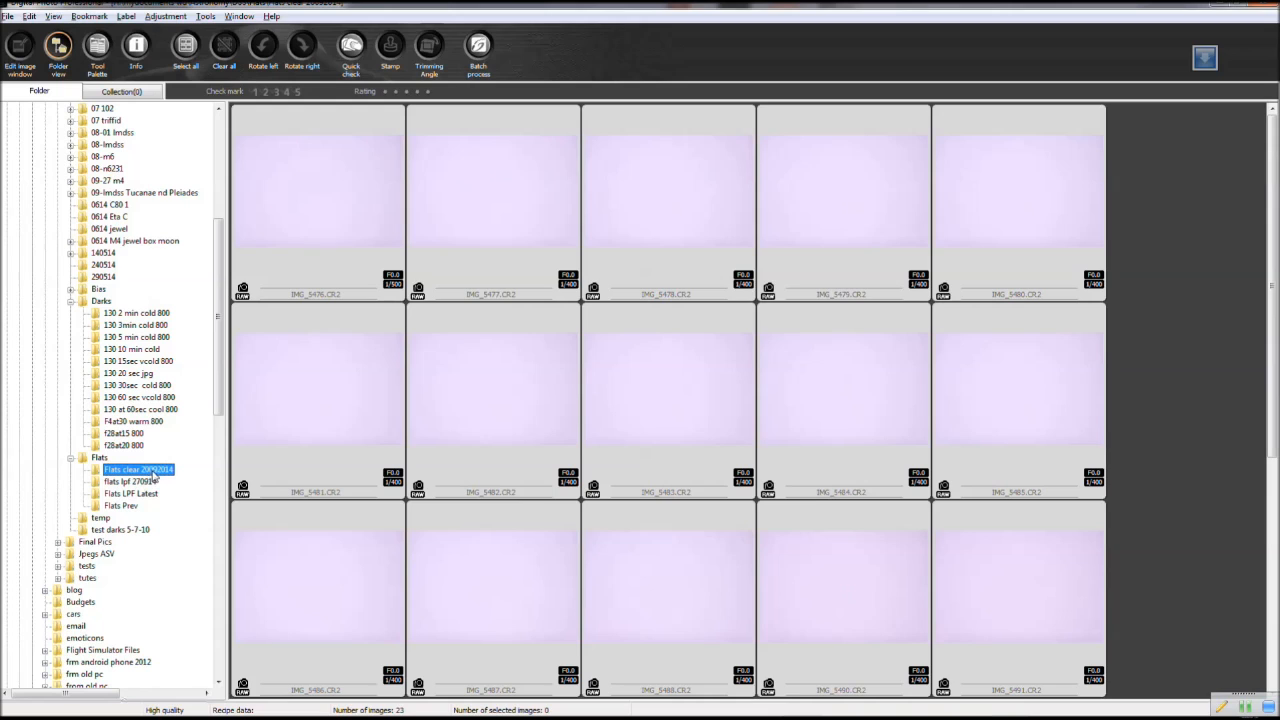
left_click(131, 482)
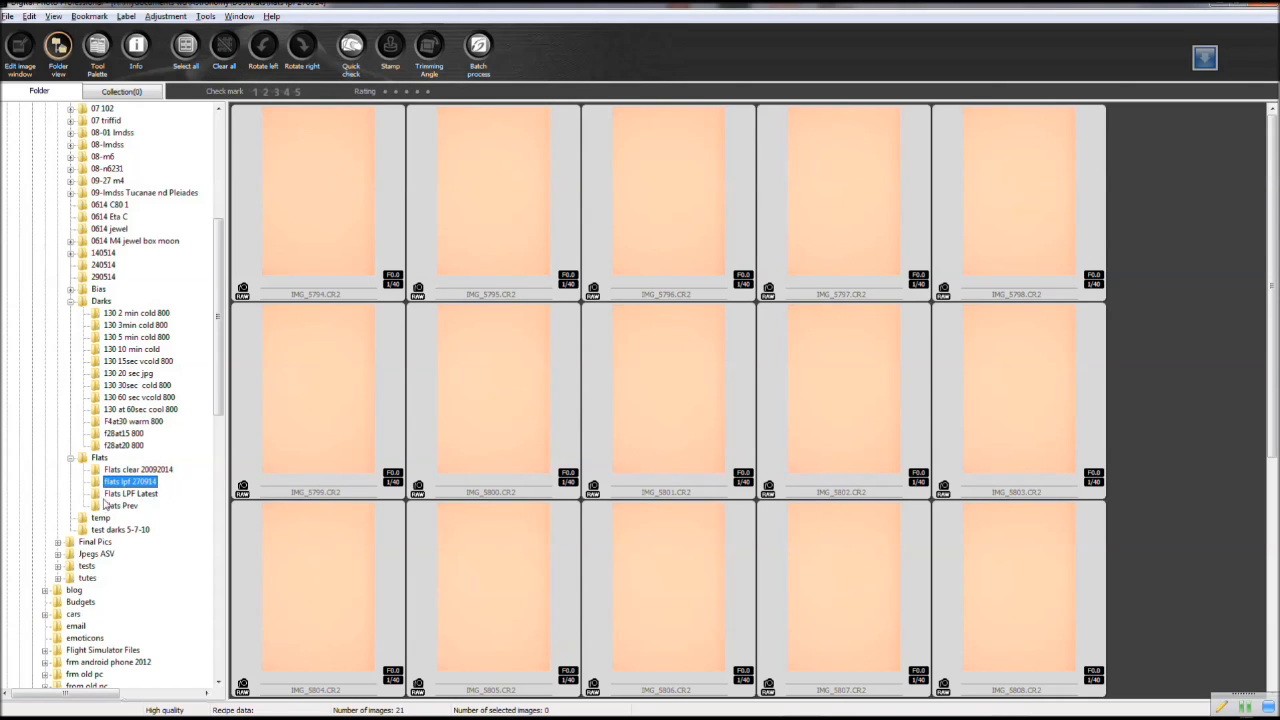
left_click(121, 494)
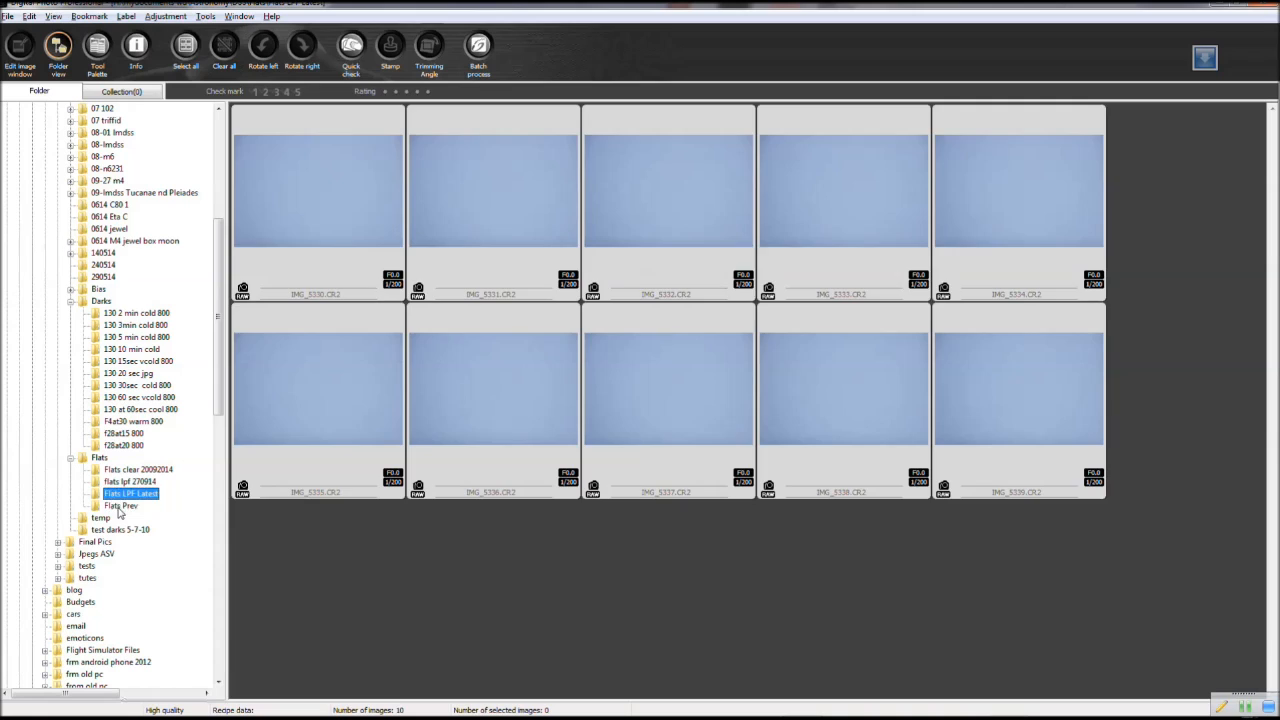
left_click(118, 507)
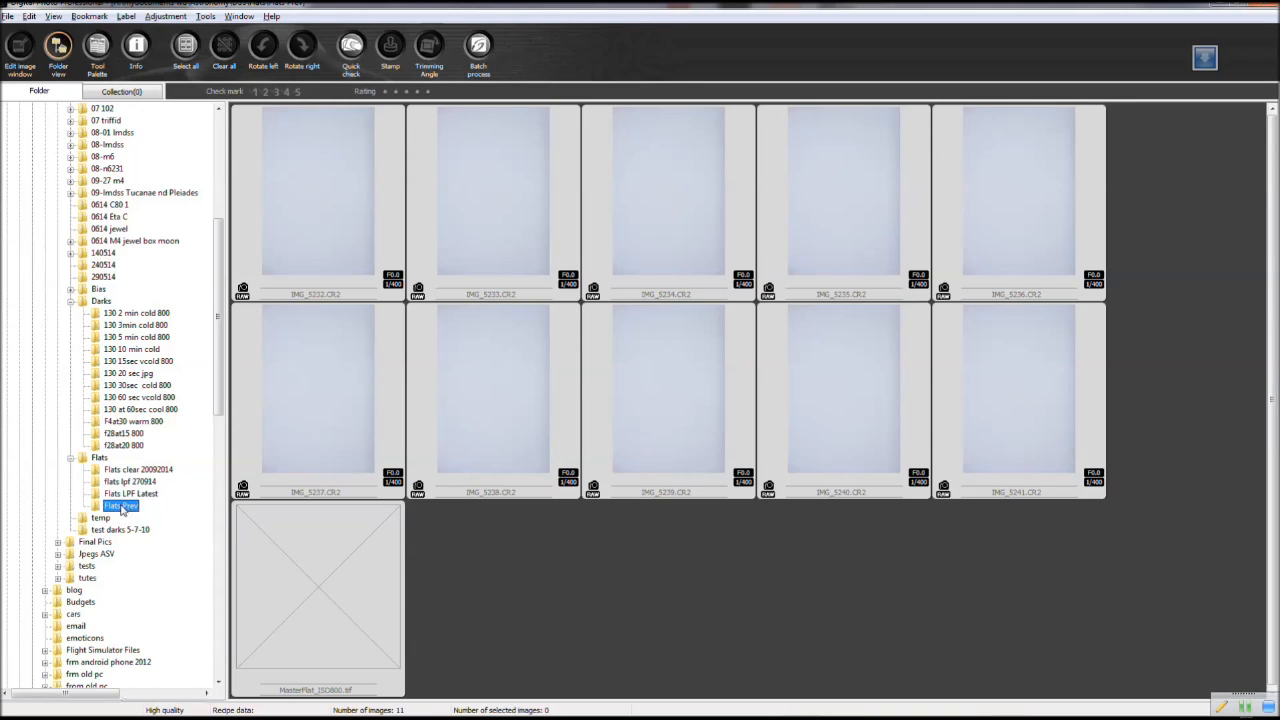
Compare the flat frames in Flats Prev, Flats clear 20092014 and flats lpf 270914, ending on Flats clear 20092014
left_click(100, 458)
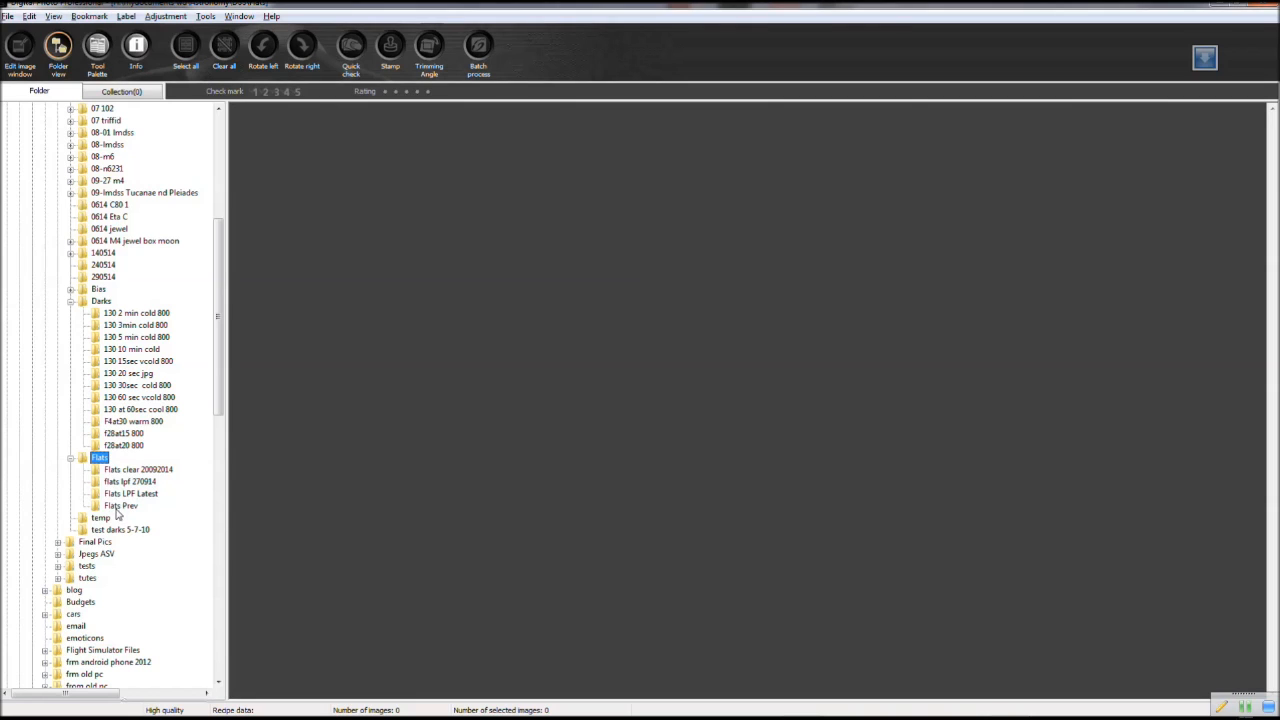
left_click(118, 507)
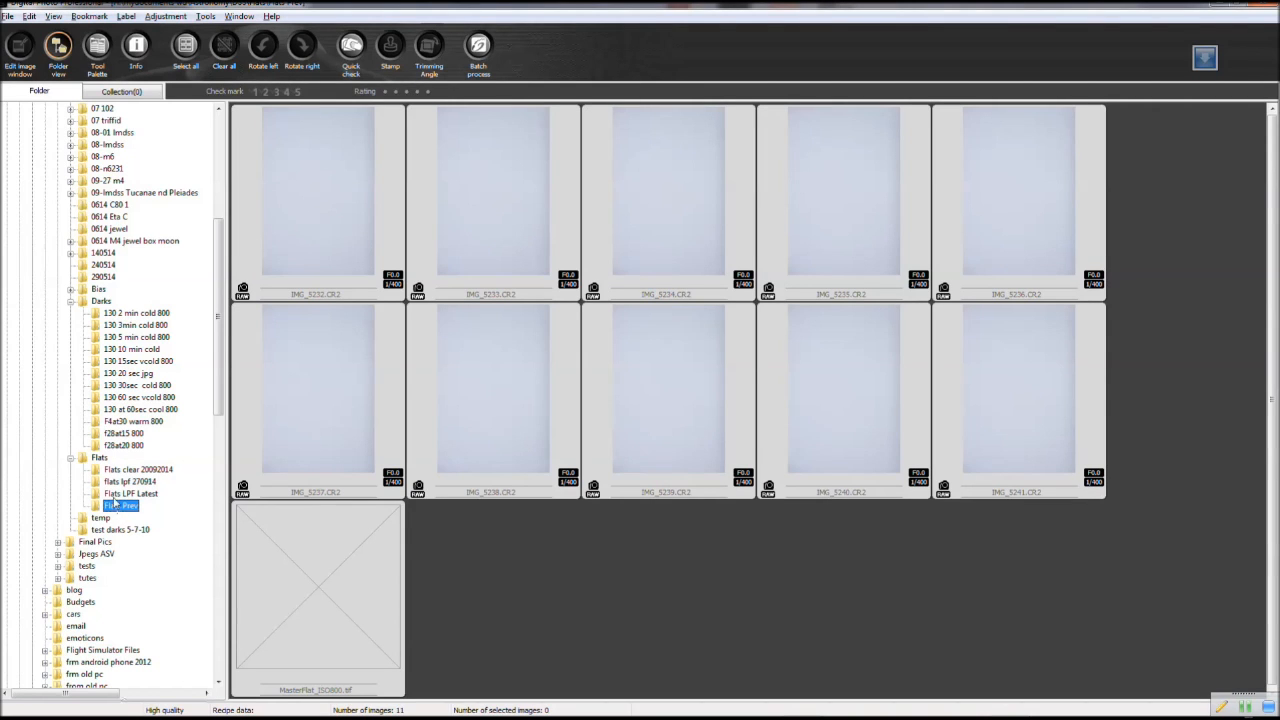
left_click(125, 471)
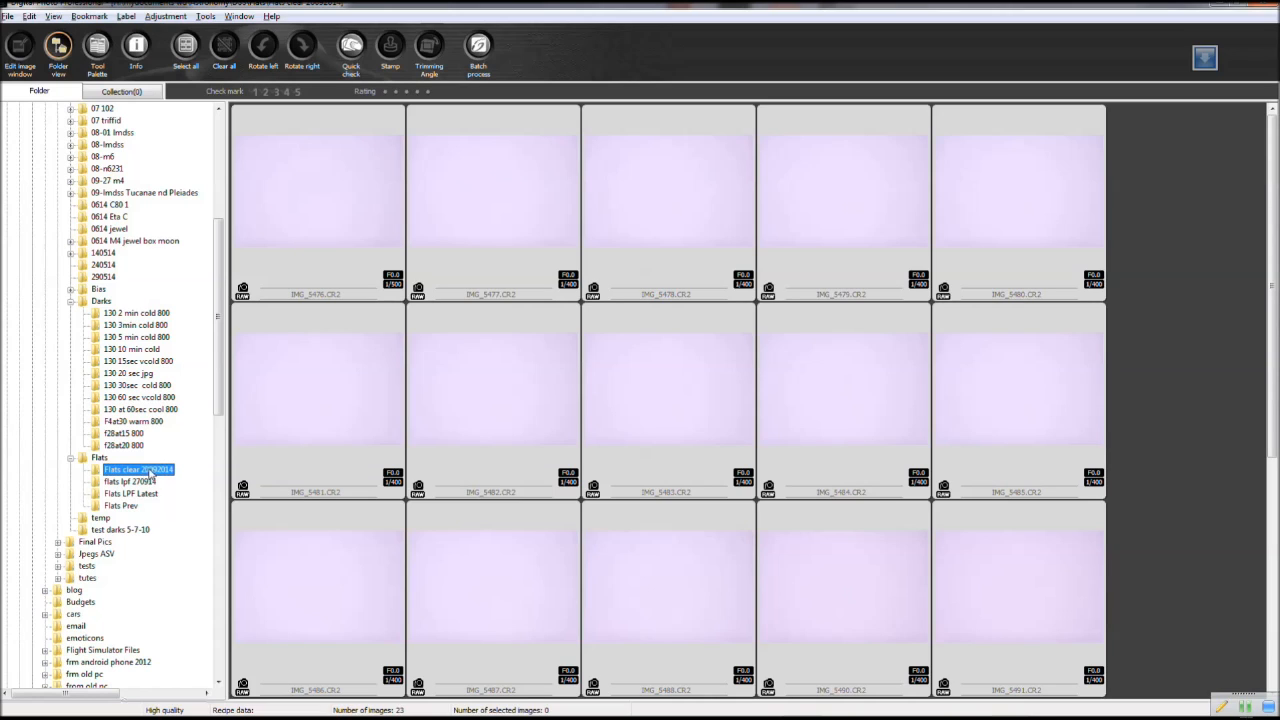
left_click(295, 400)
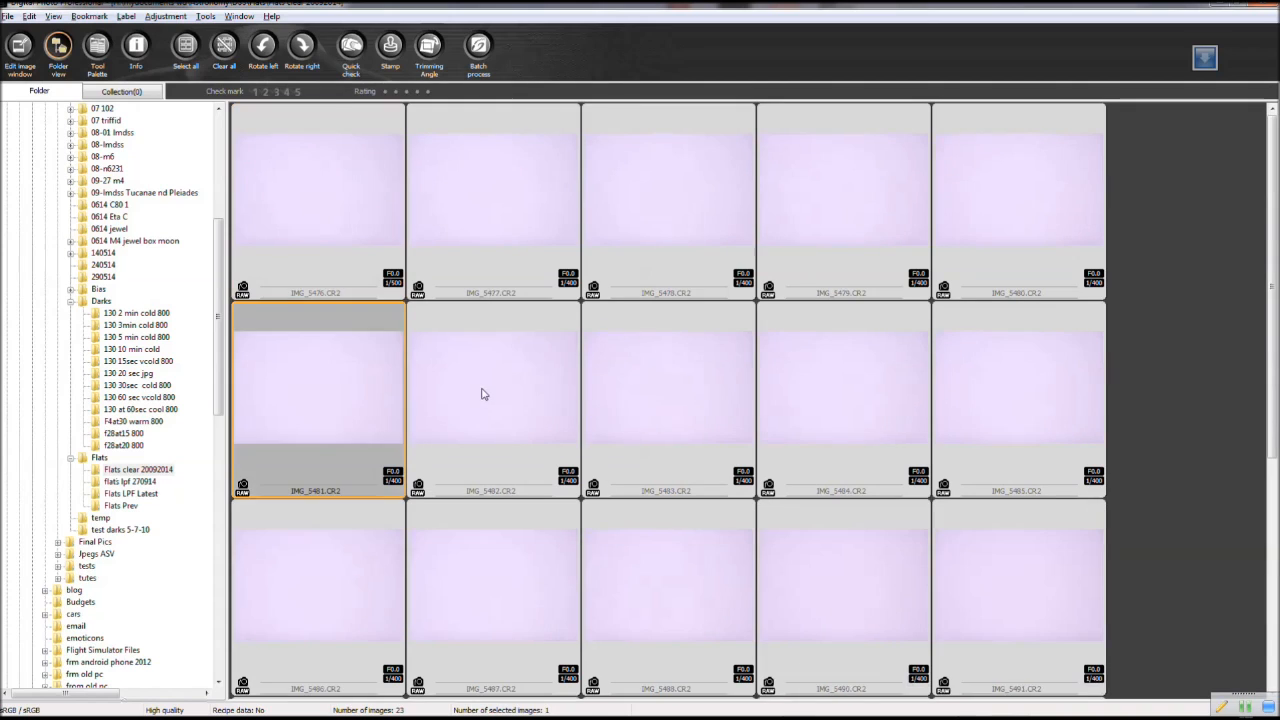
left_click(130, 471)
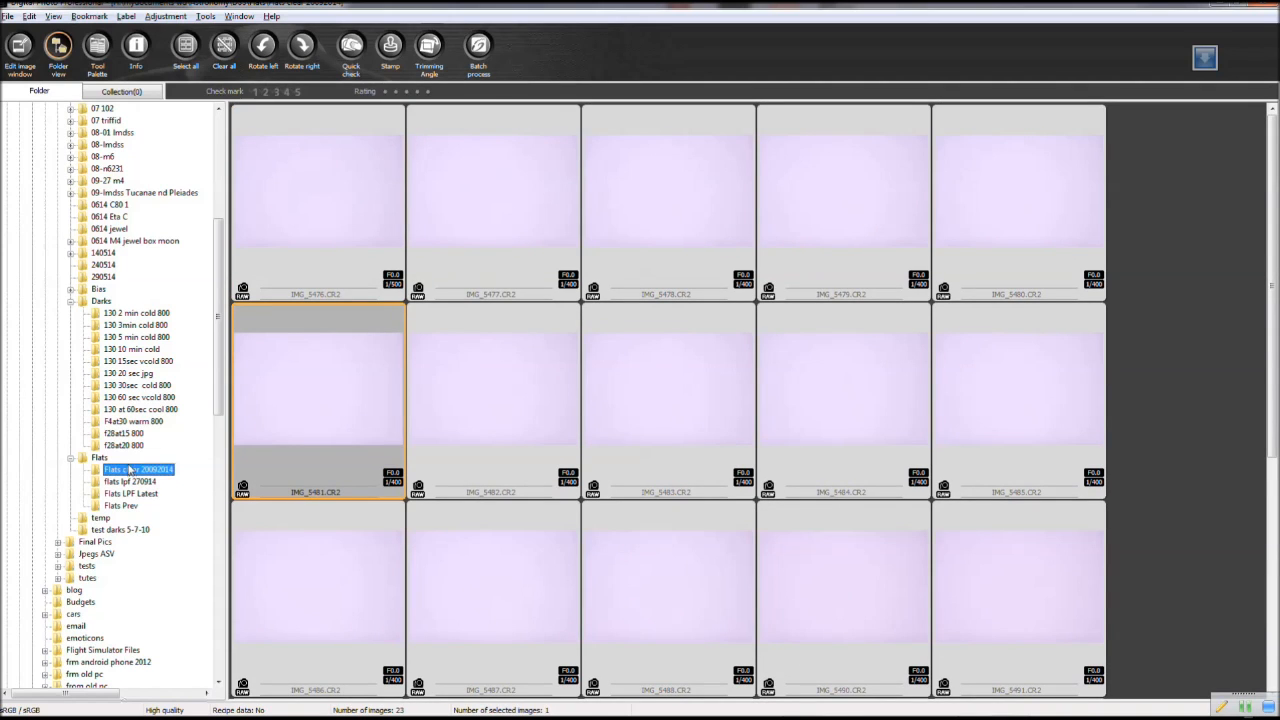
left_click(132, 481)
left_click(136, 472)
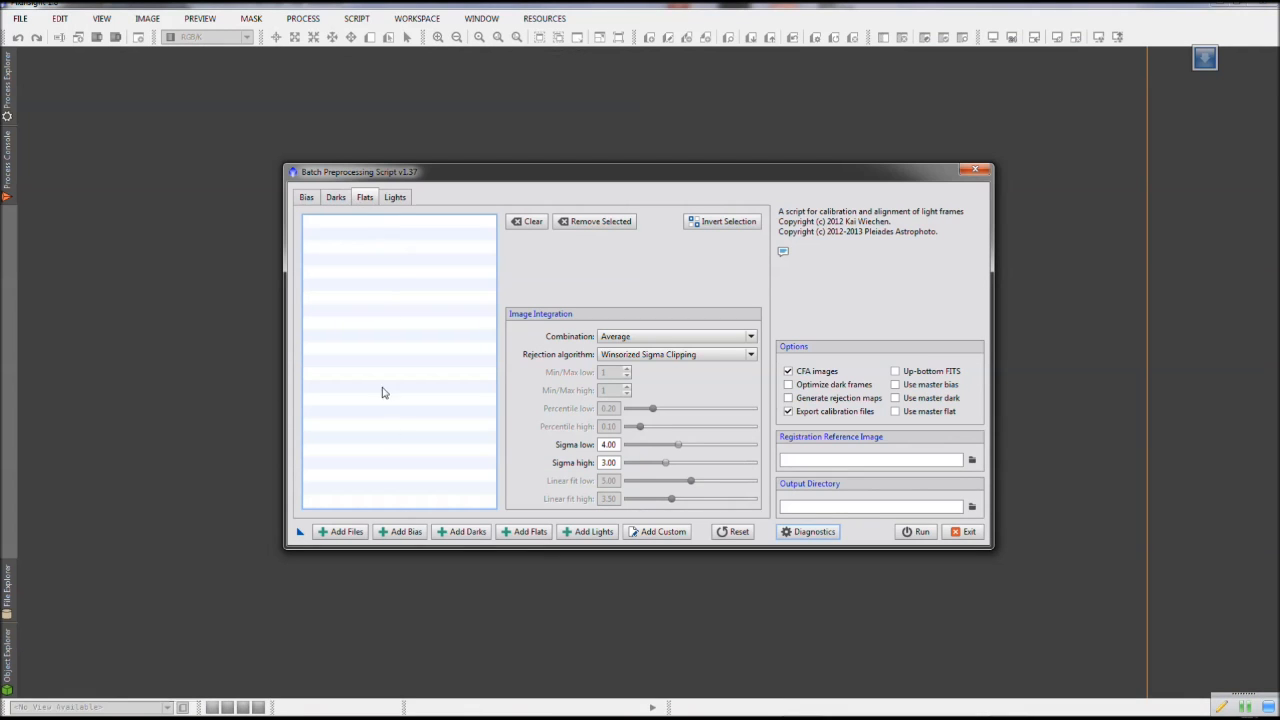
In PixInsight, add all flat frames from IMG_5476.CR2 to IMG_5499.CR2 in the Flats clear 20092014 folder inside DSS > Flats
left_click(529, 531)
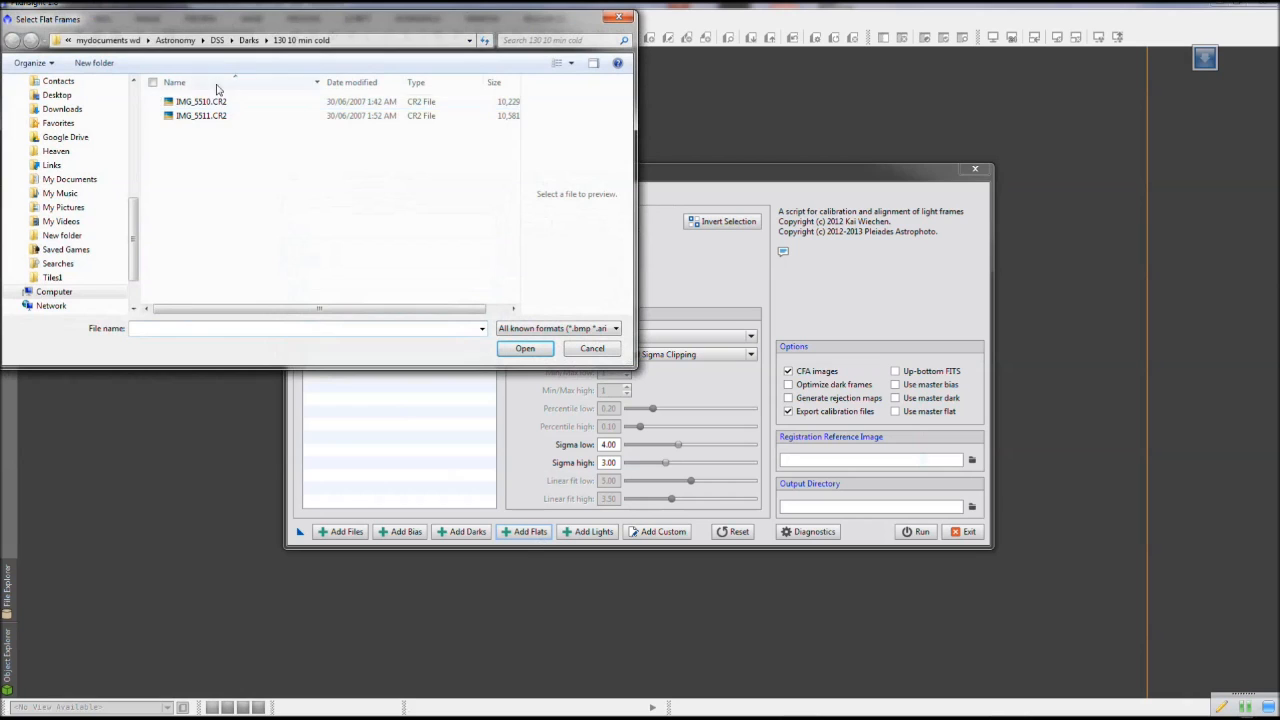
left_click(217, 41)
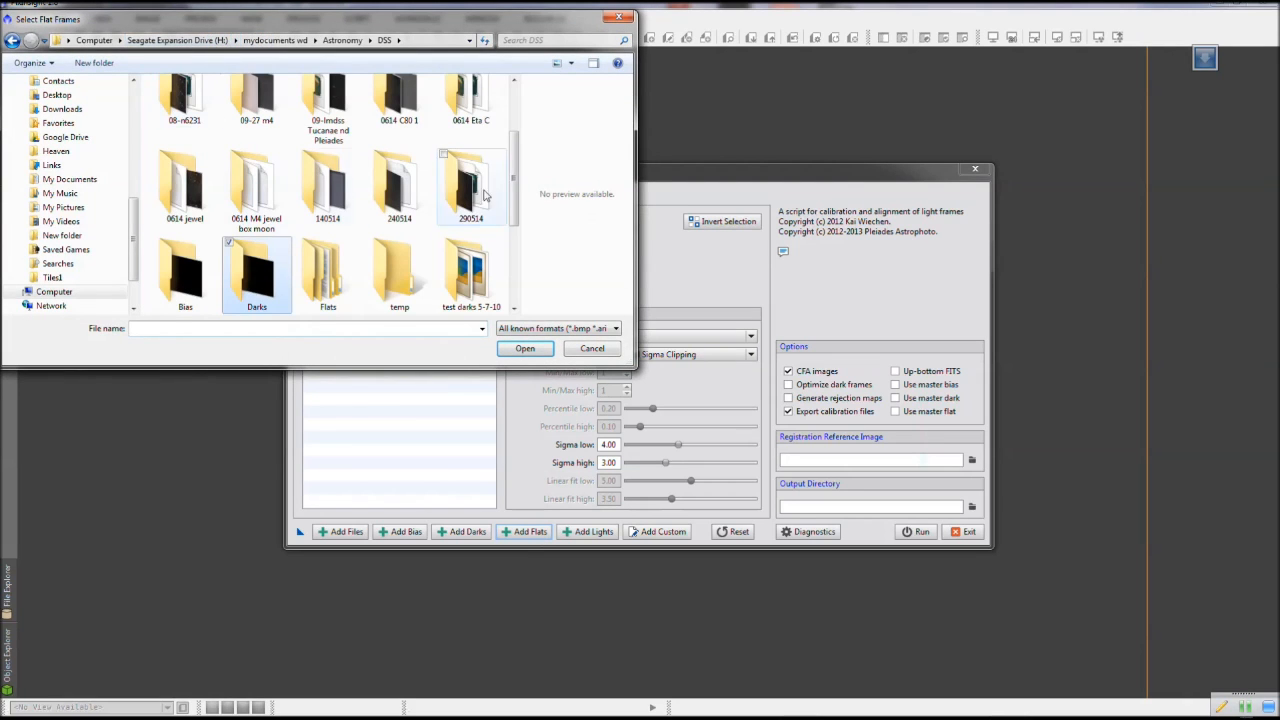
scroll(420, 180, "down", 2)
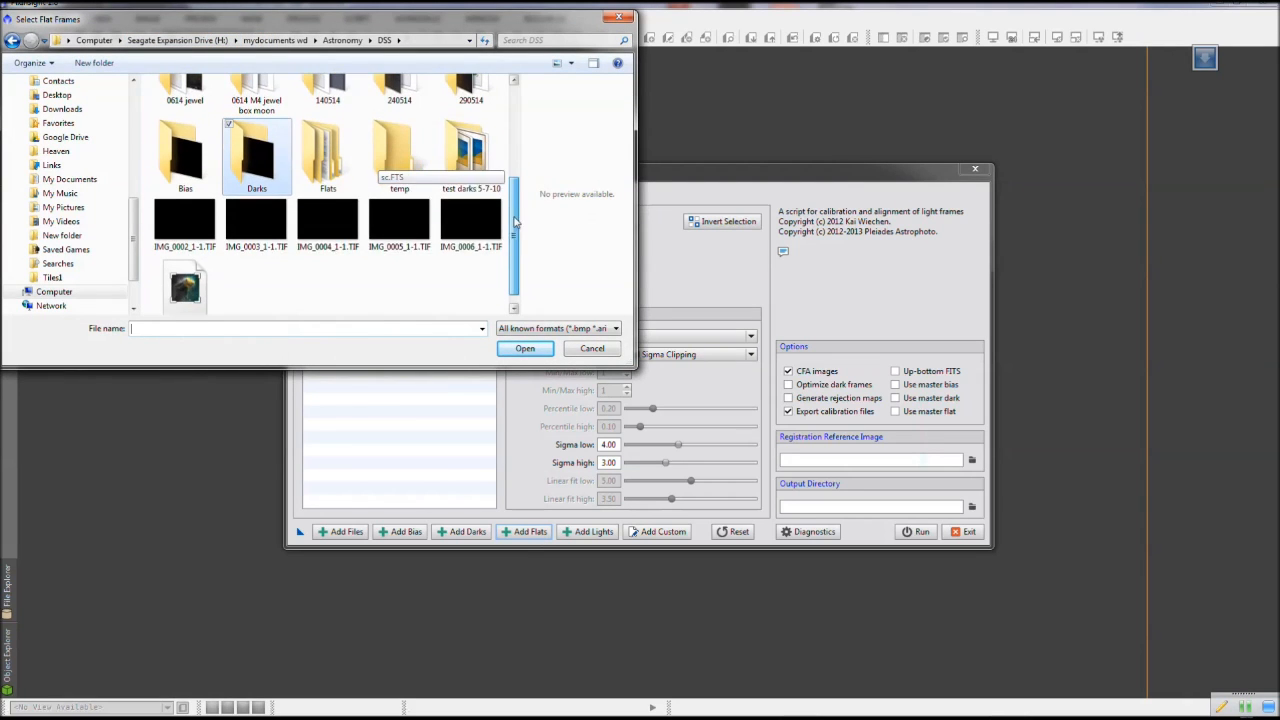
left_click(316, 175)
double_click(316, 175)
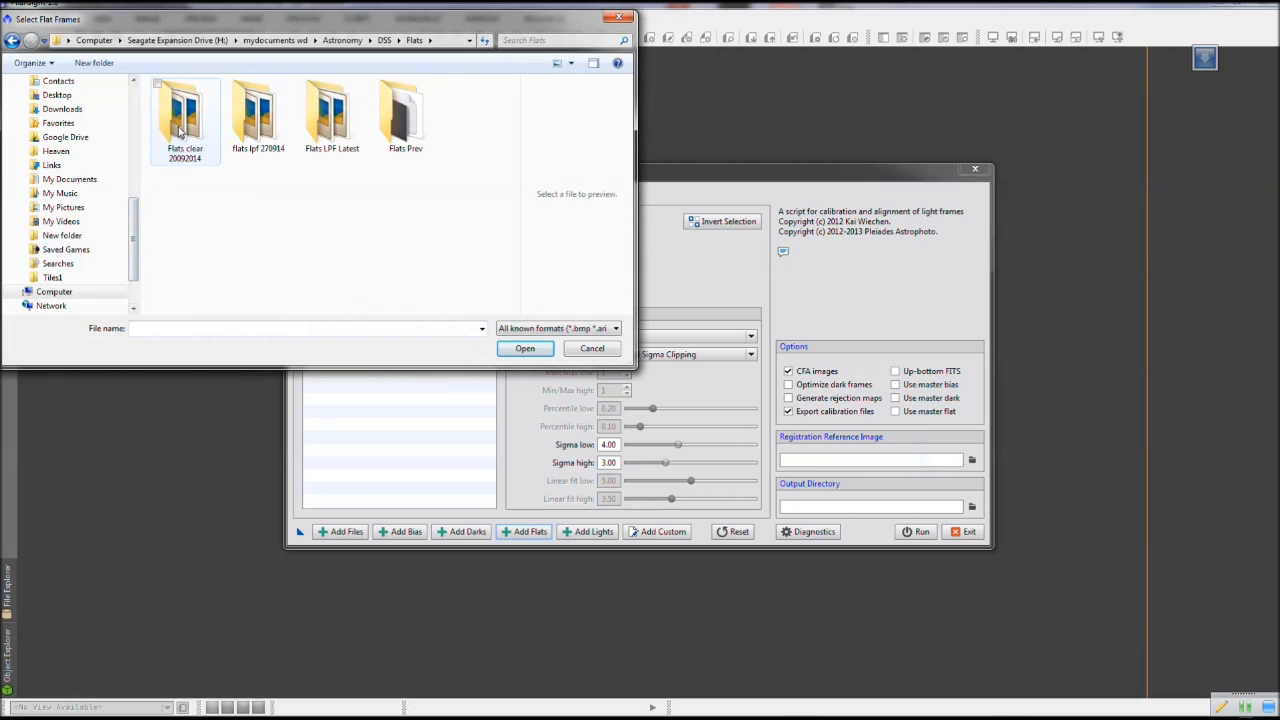
double_click(181, 133)
left_click(199, 104)
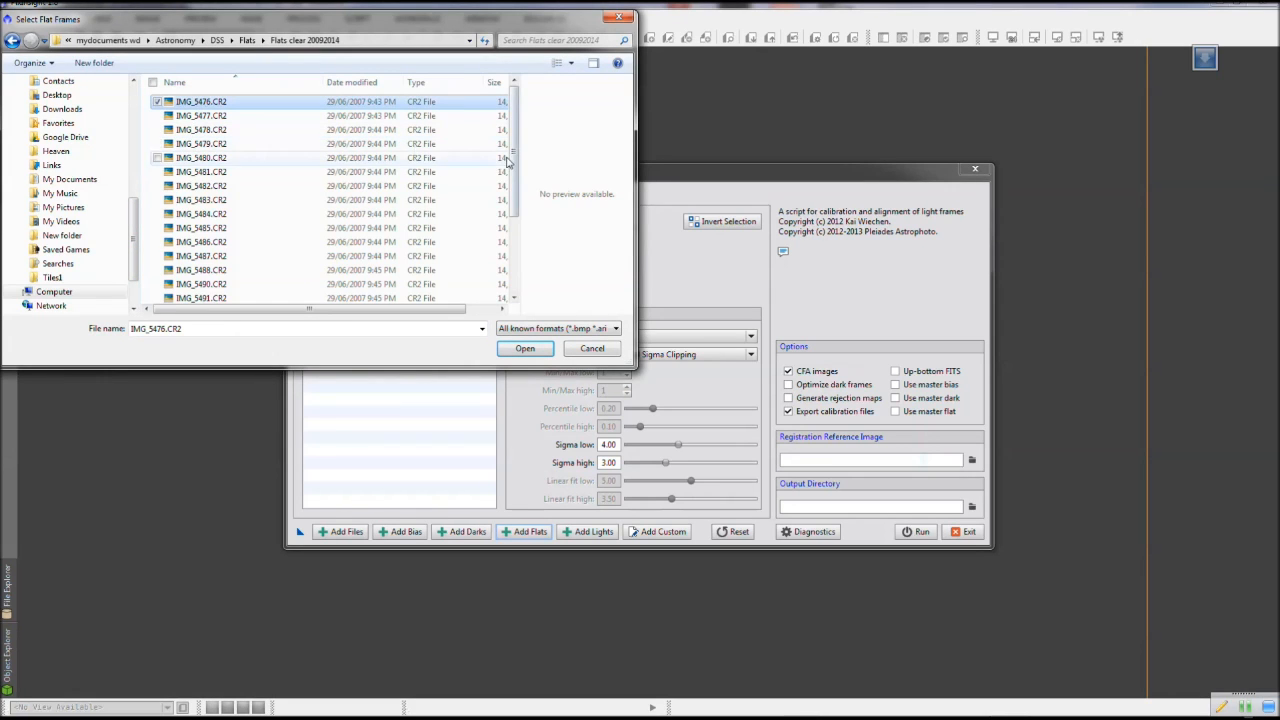
left_click_drag(513, 158, 513, 228)
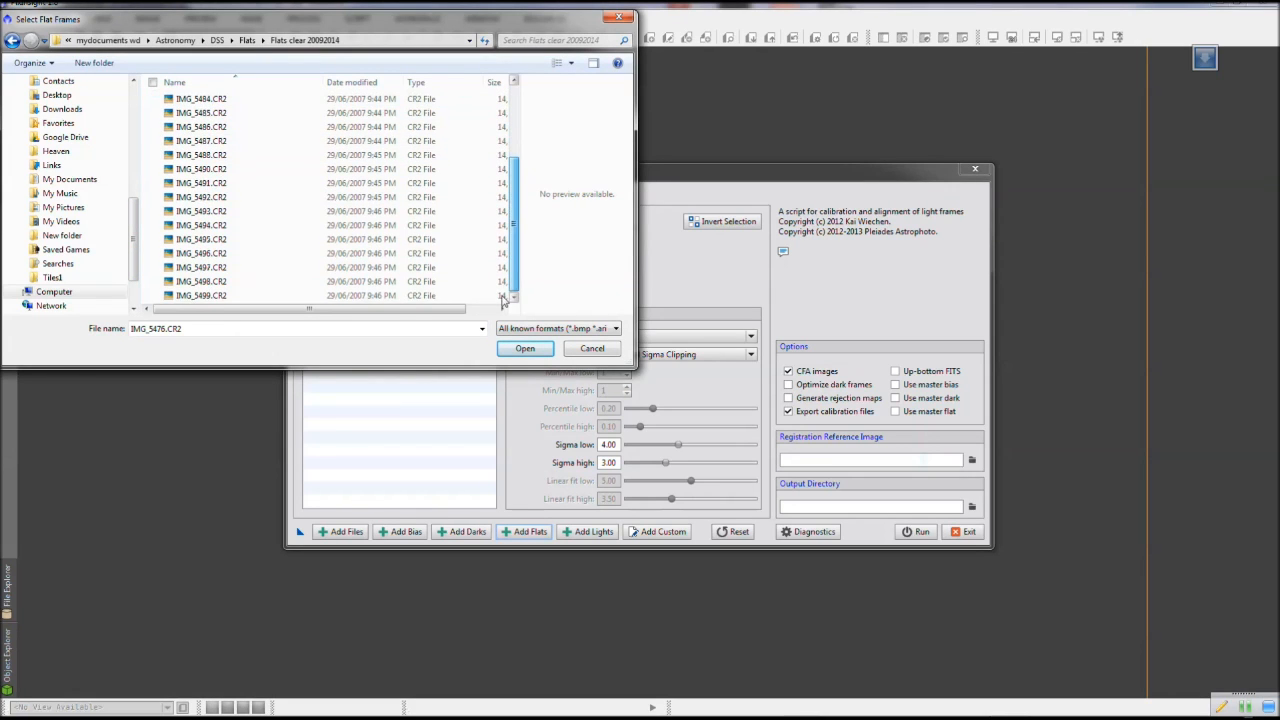
left_click(200, 295, "shift")
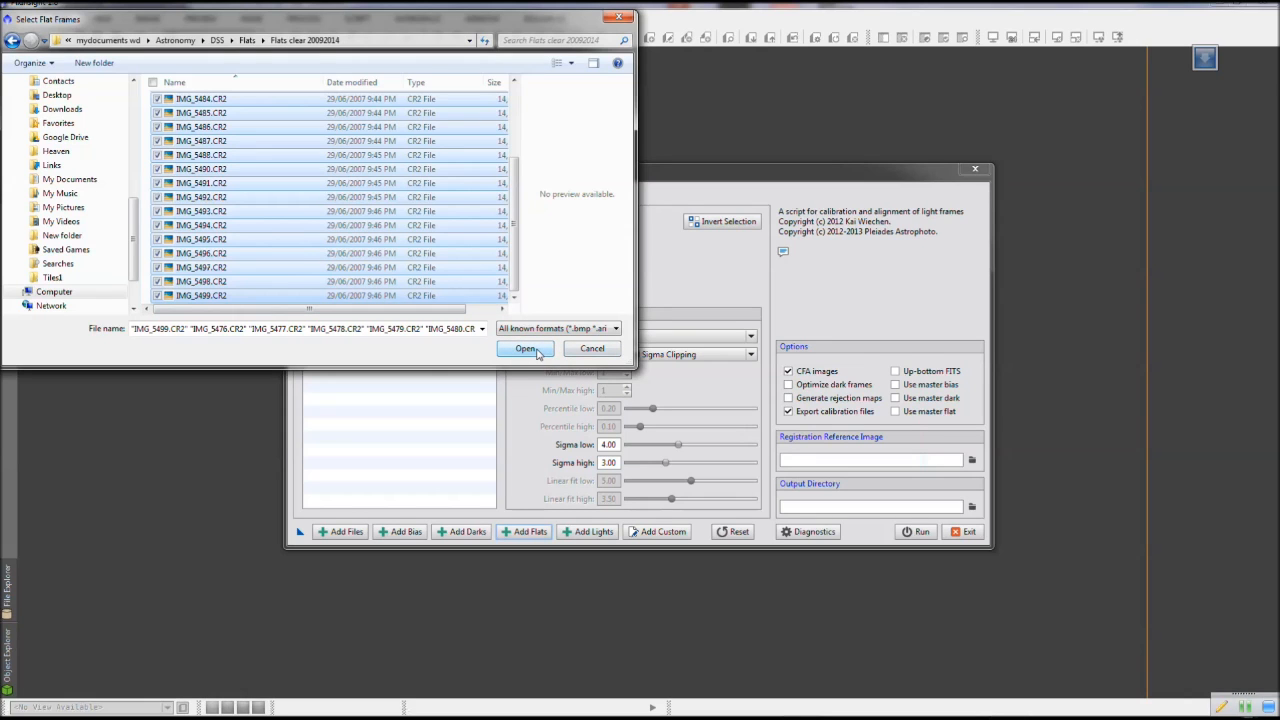
left_click(528, 349)
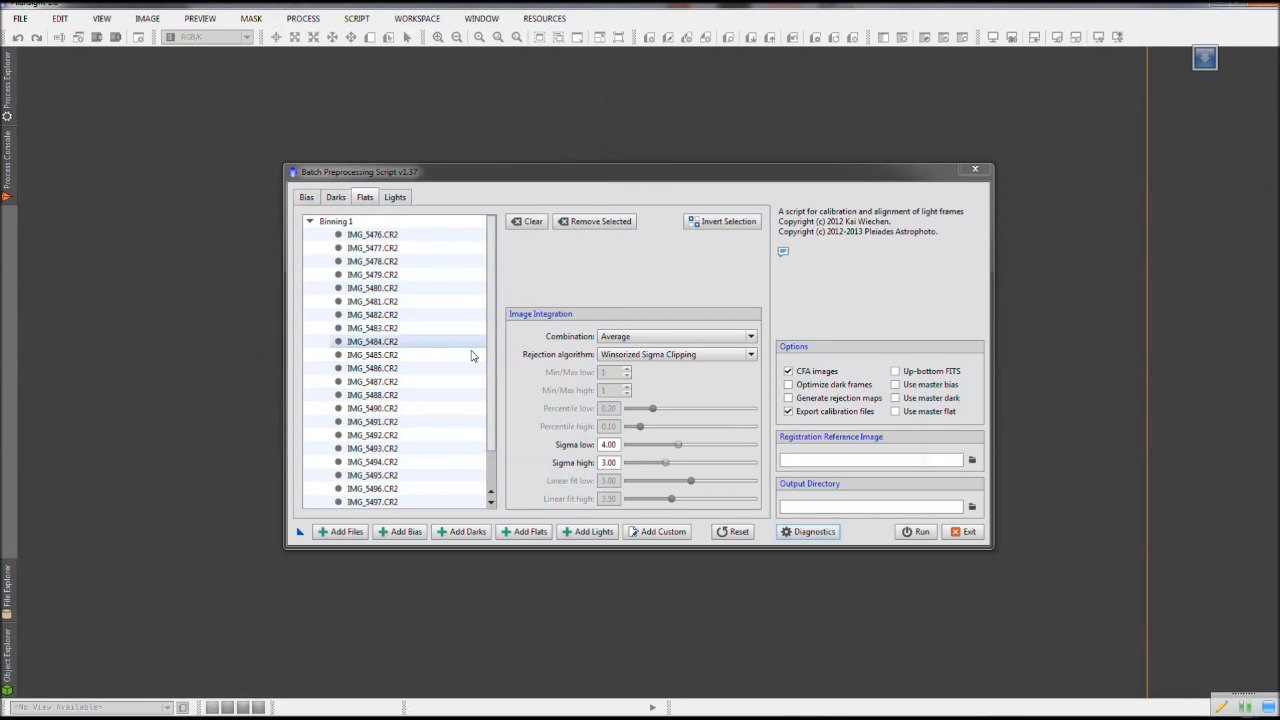
Start adding light frames and go to the 08-01 lmdss folder inside DSS
left_click(585, 535)
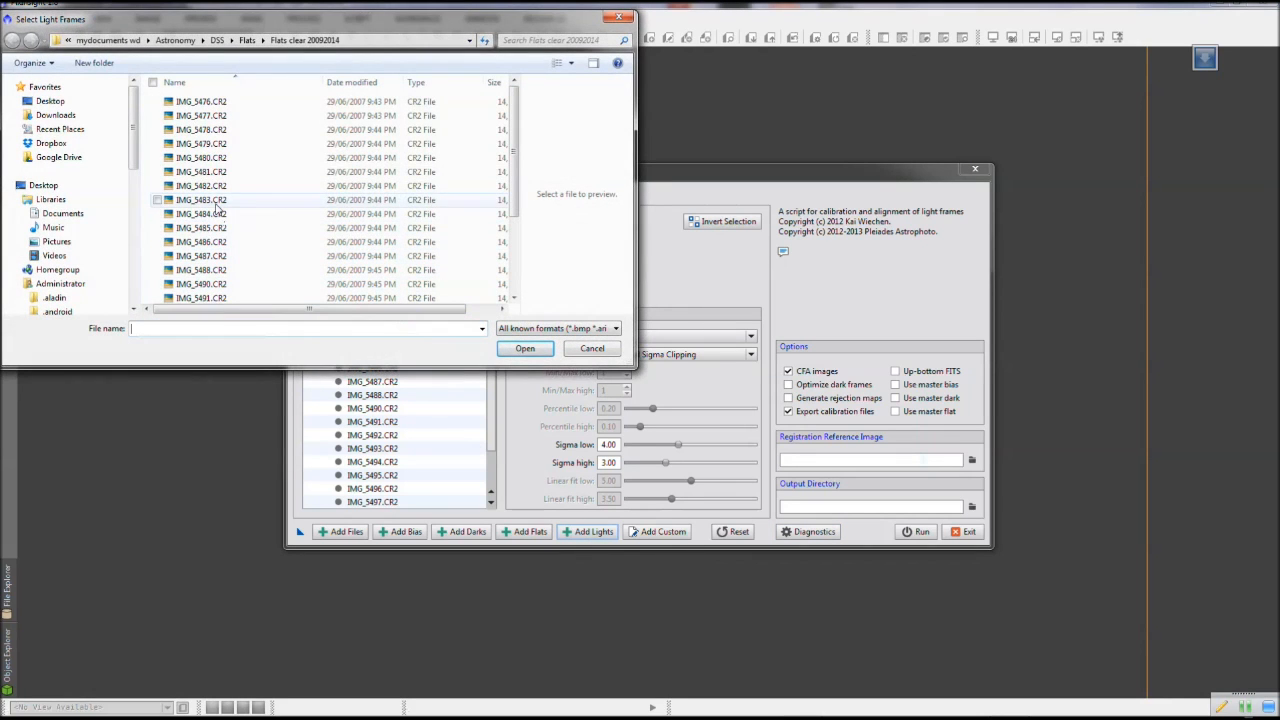
left_click(217, 41)
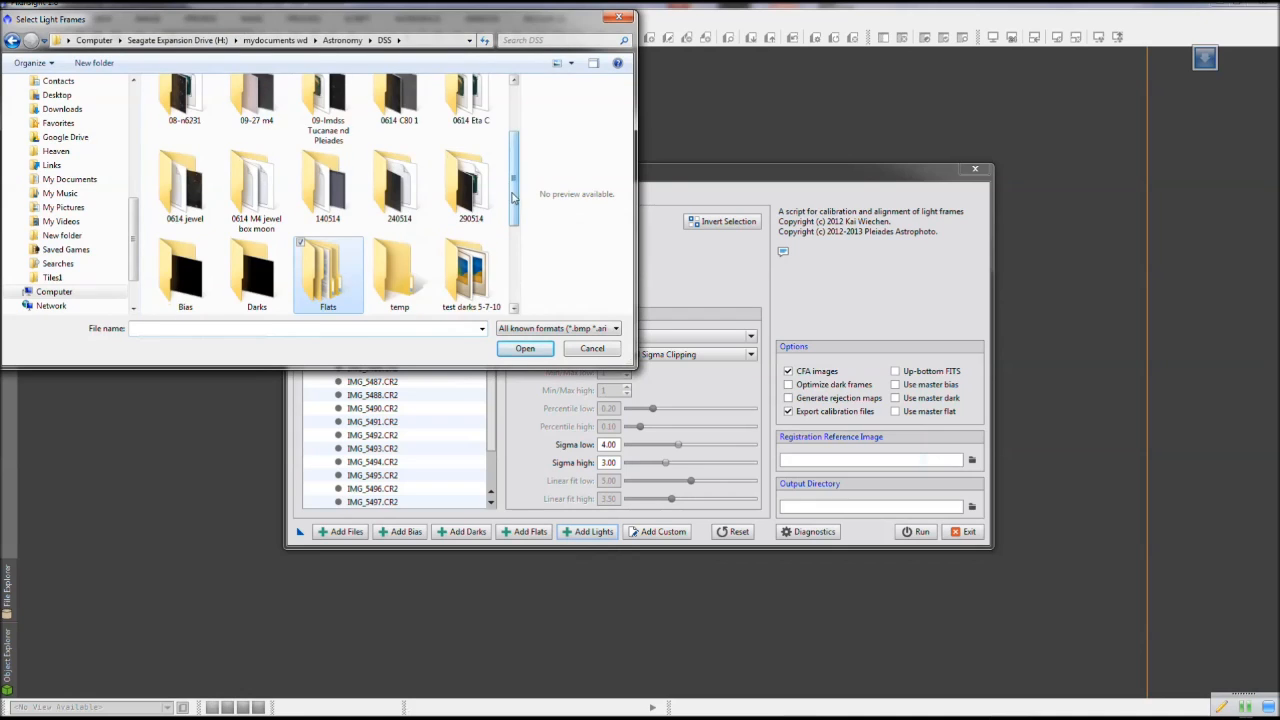
left_click_drag(513, 197, 513, 146)
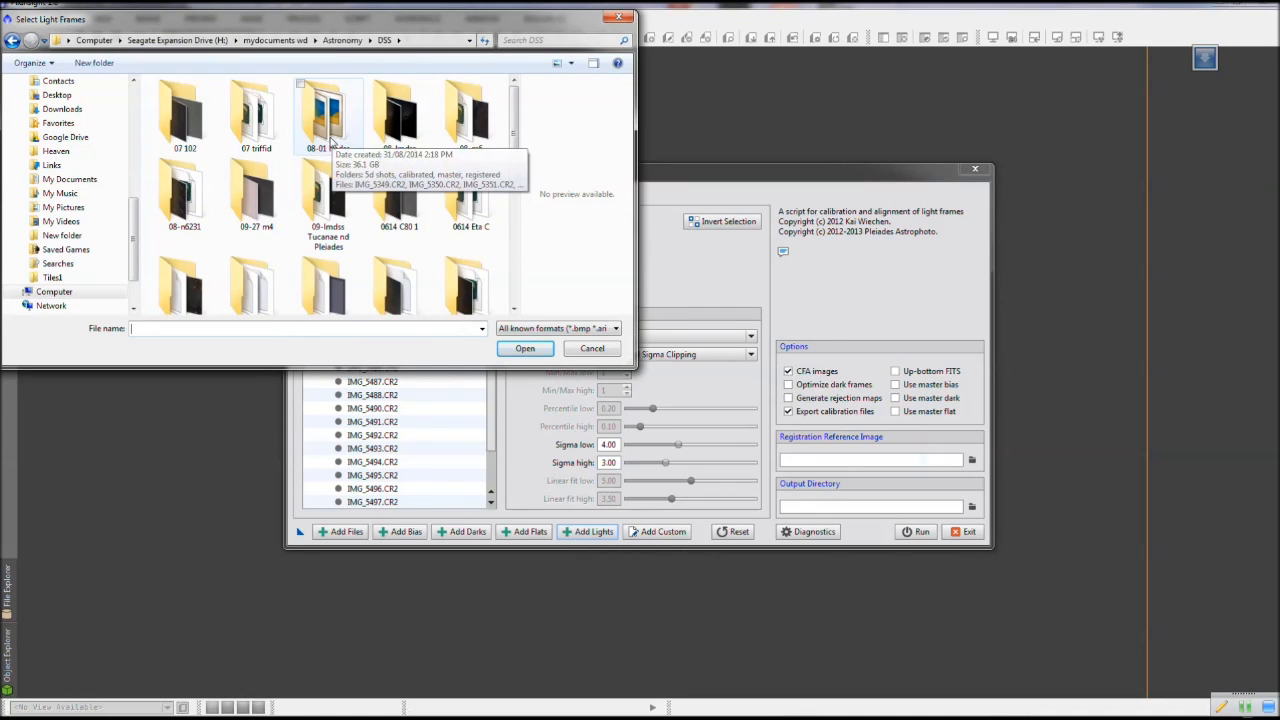
double_click(331, 140)
Switch to Digital Photo Professional and inspect the light frames in the 08-01 lmdss folder
key("alt+Tab")
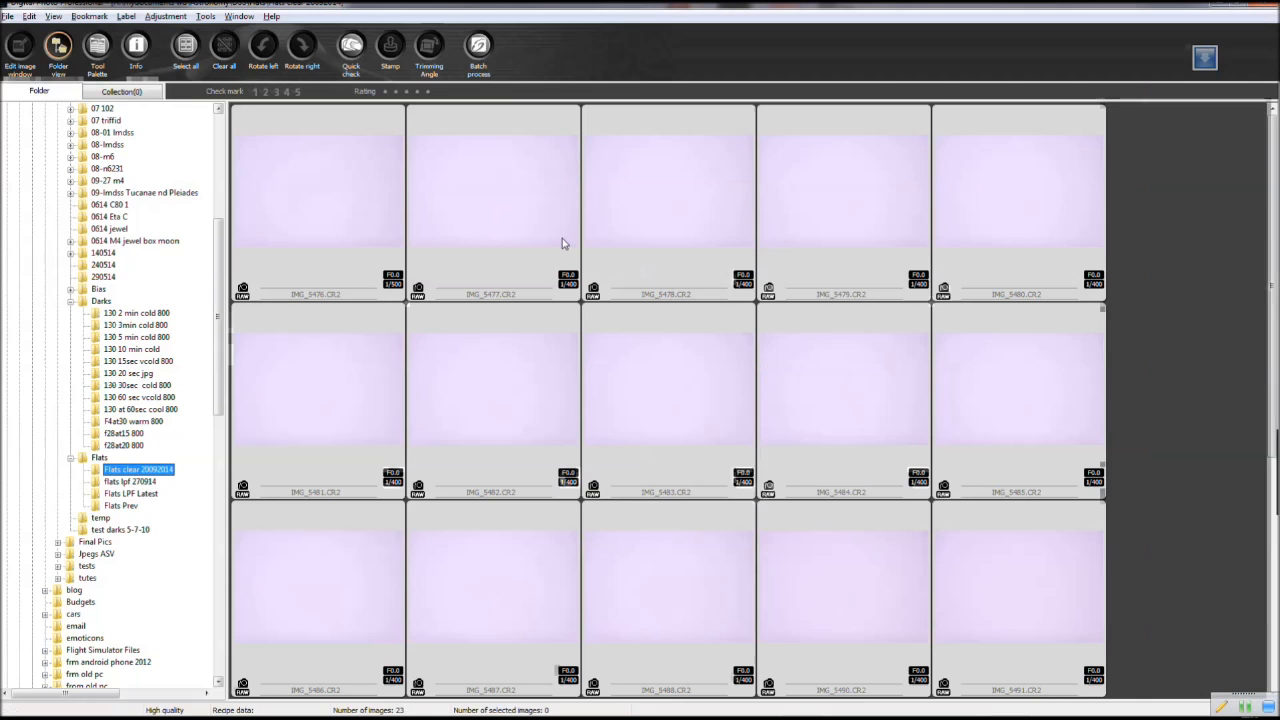
left_click_drag(221, 358, 226, 302)
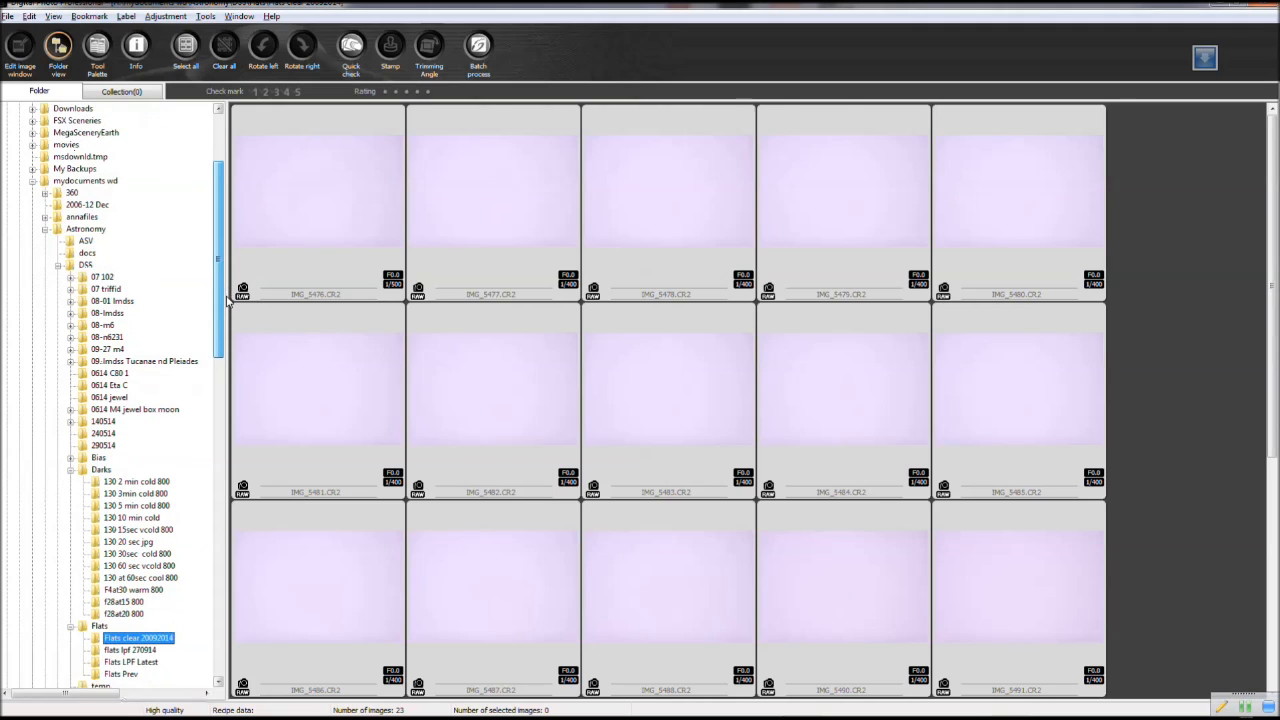
left_click(112, 301)
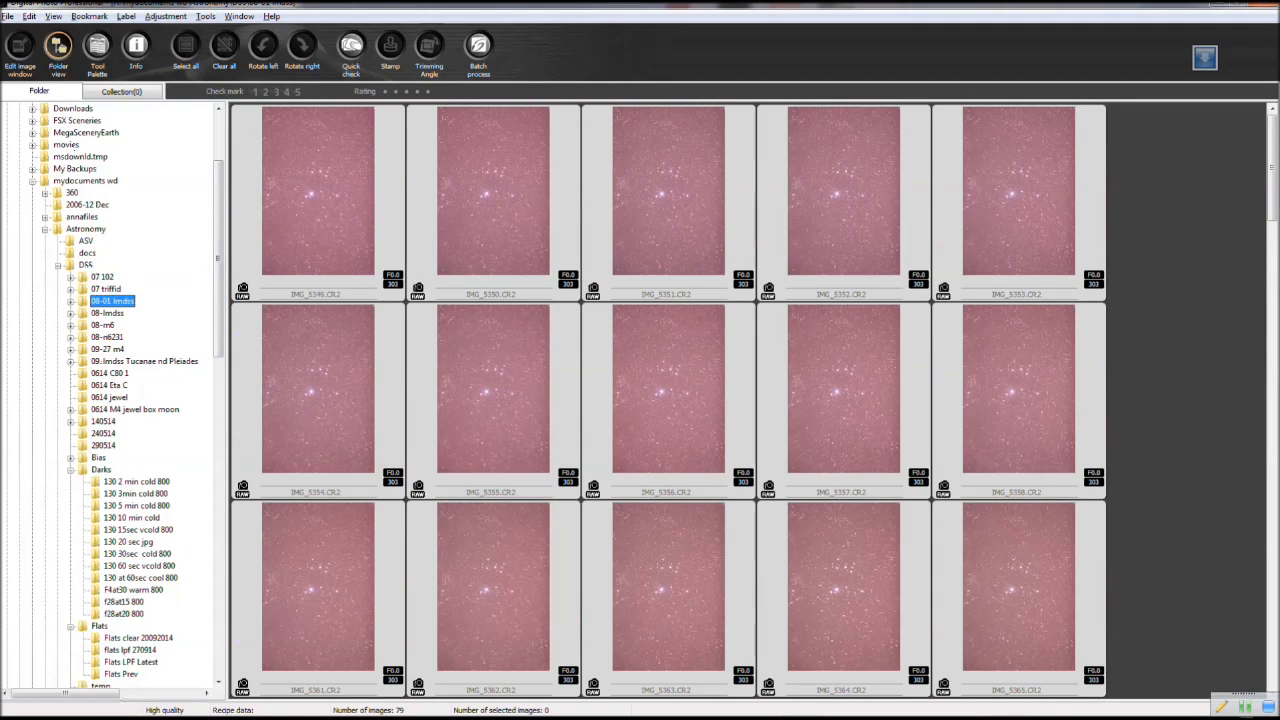
Browse the 08-01 lmdss thumbnails from IMG_5378.CR2 onward to identify the range of 607-second light frames
scroll(1276, 260, "down", 1)
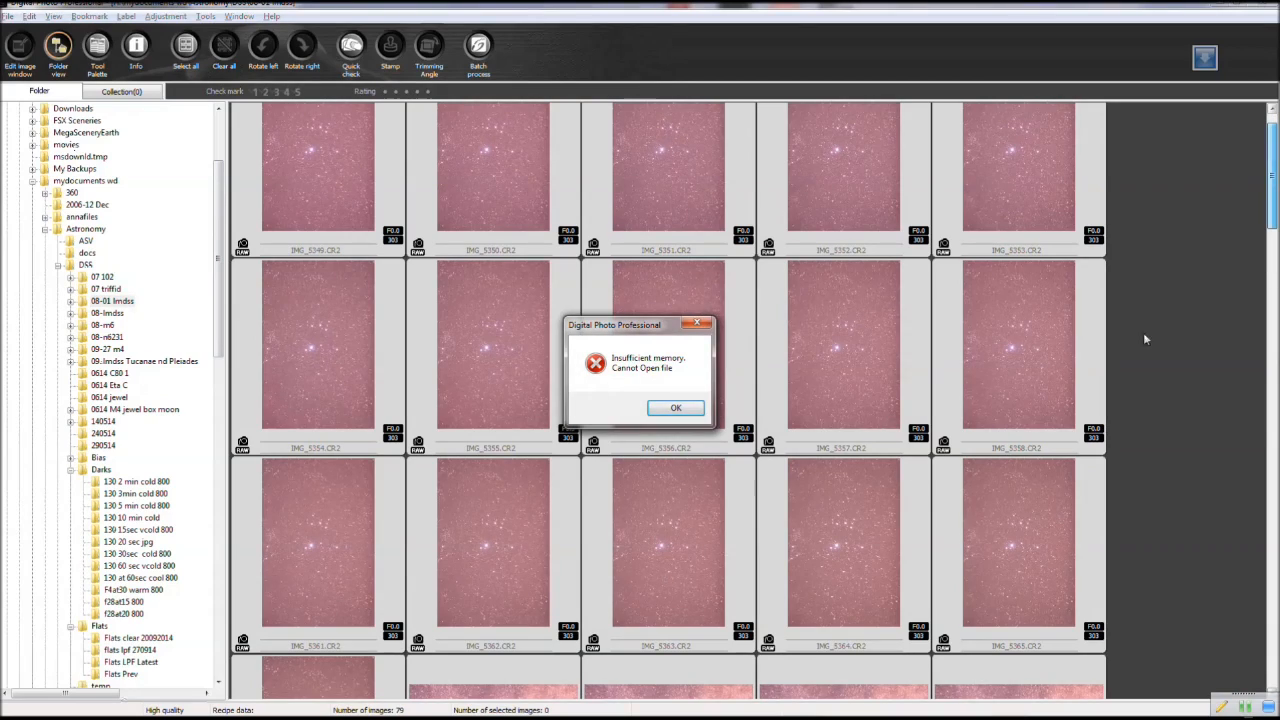
left_click(692, 409)
left_click_drag(1273, 175, 1273, 248)
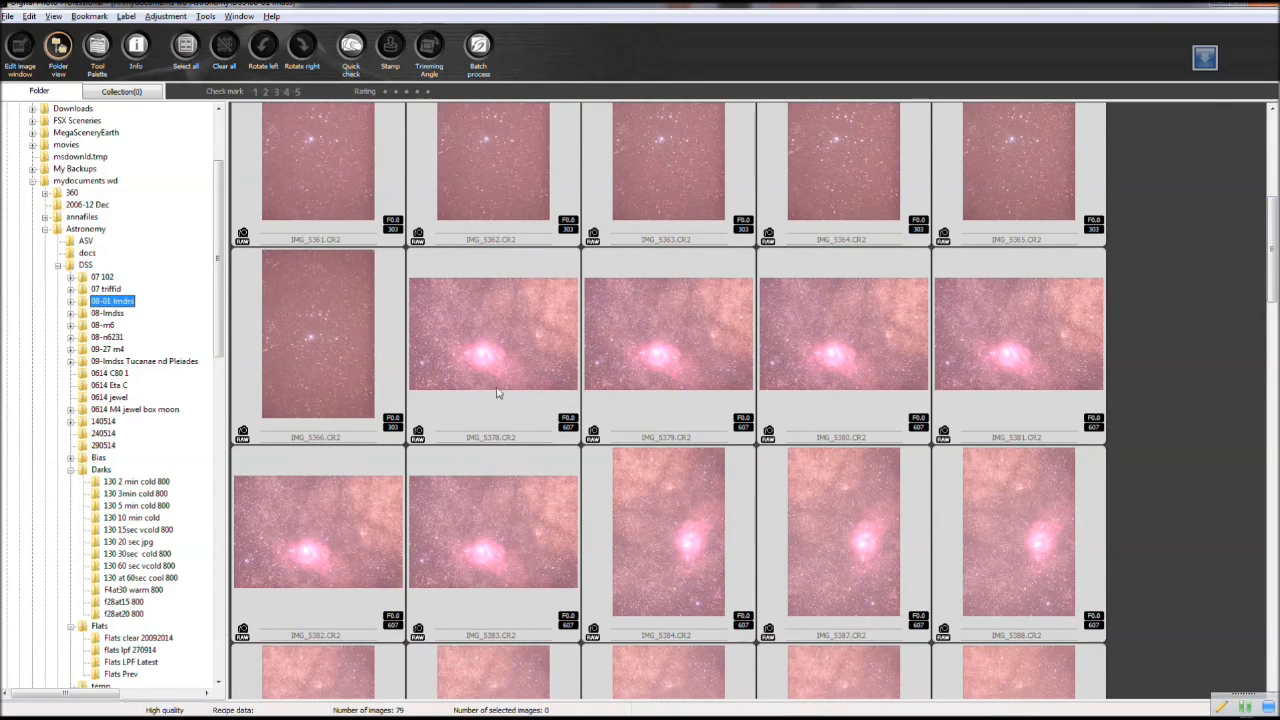
left_click(484, 379)
left_click_drag(1273, 248, 1273, 327)
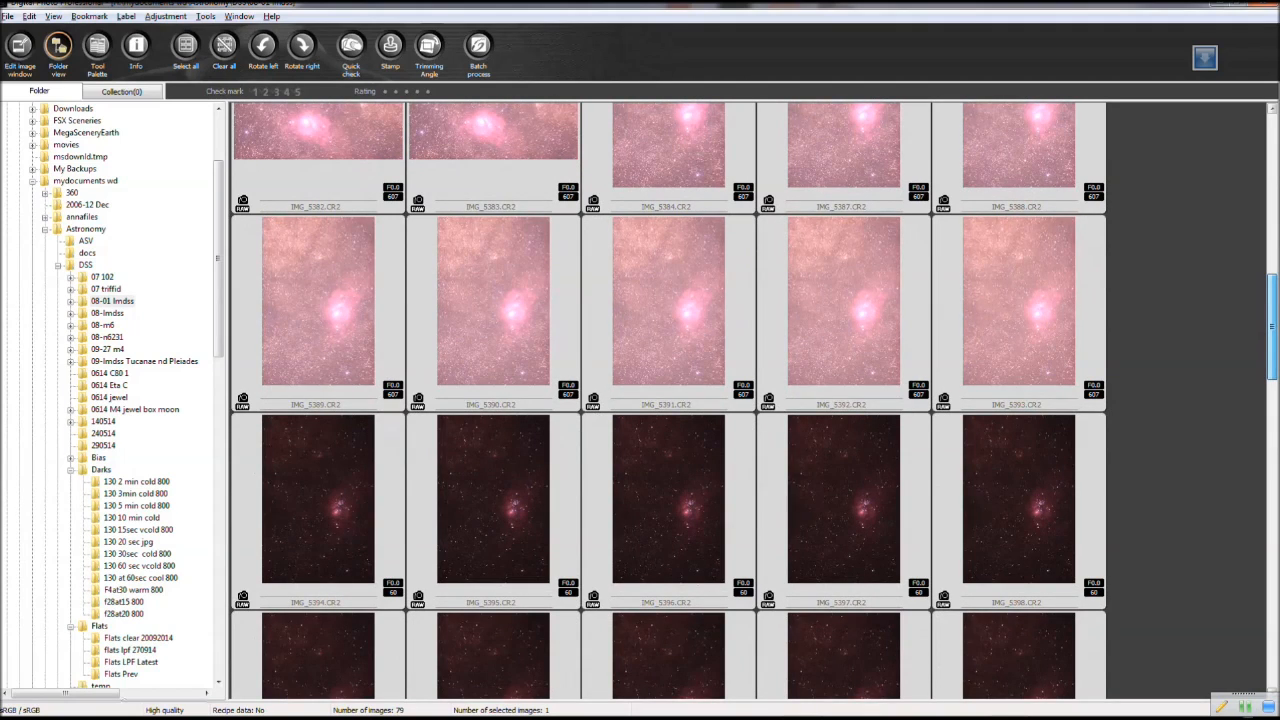
left_click_drag(1273, 327, 1273, 326)
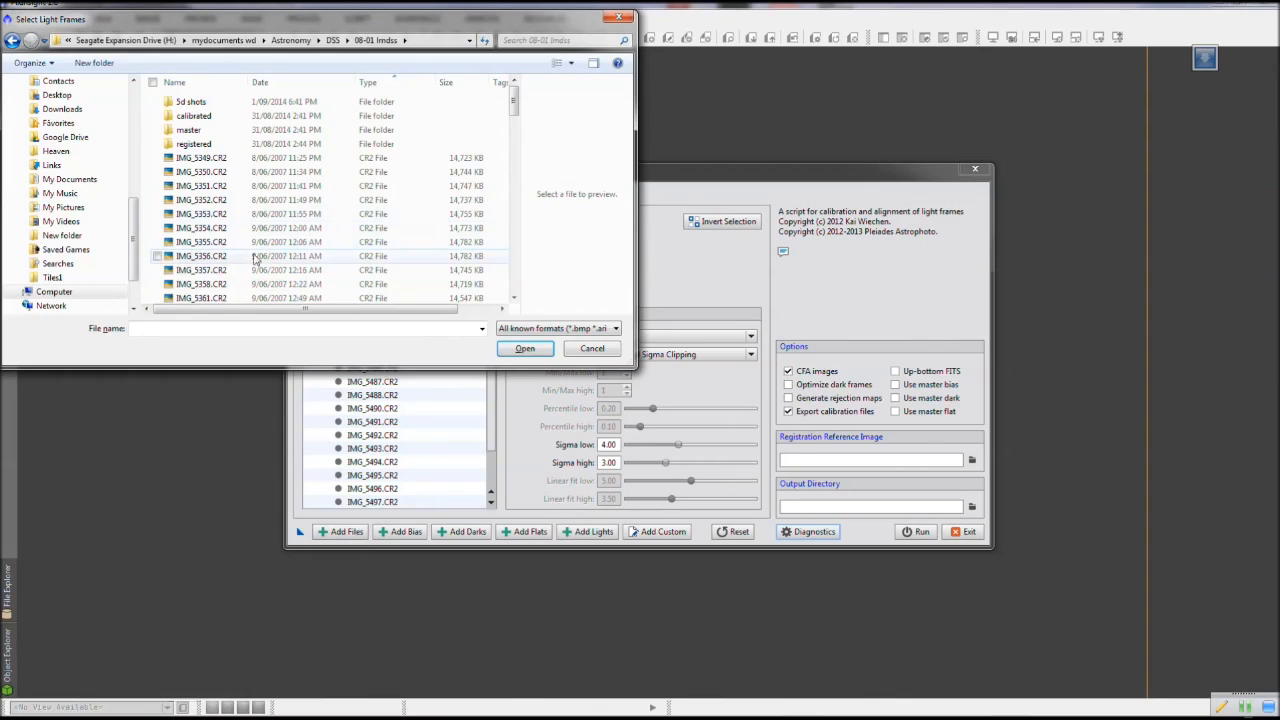
In PixInsight, add light frames IMG_5378.CR2 through IMG_5393.CR2 from 08-01 lmdss, cross-checking the range in Digital Photo Professional
left_click_drag(514, 104, 517, 130)
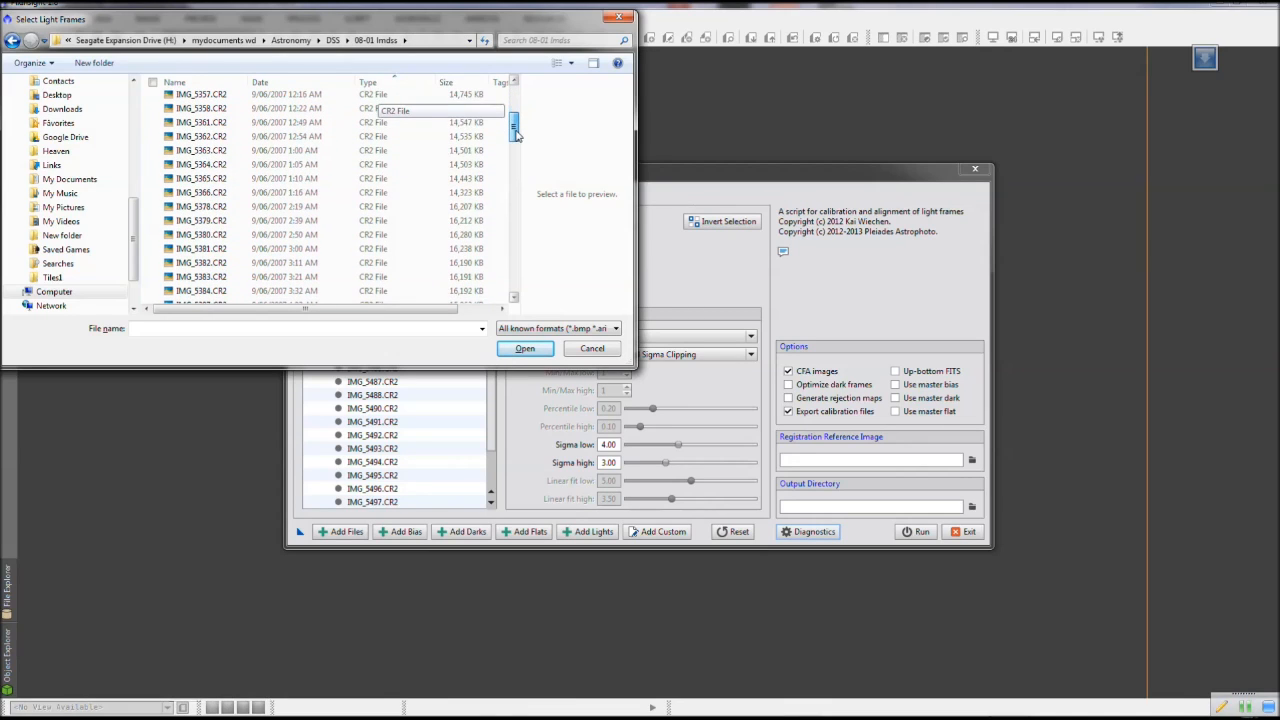
left_click(187, 207)
left_click(513, 298)
left_click(514, 299)
left_click(514, 299)
left_click(514, 299)
left_click(514, 299)
left_click(514, 299)
left_click(514, 299)
left_click(514, 299)
left_click(514, 299)
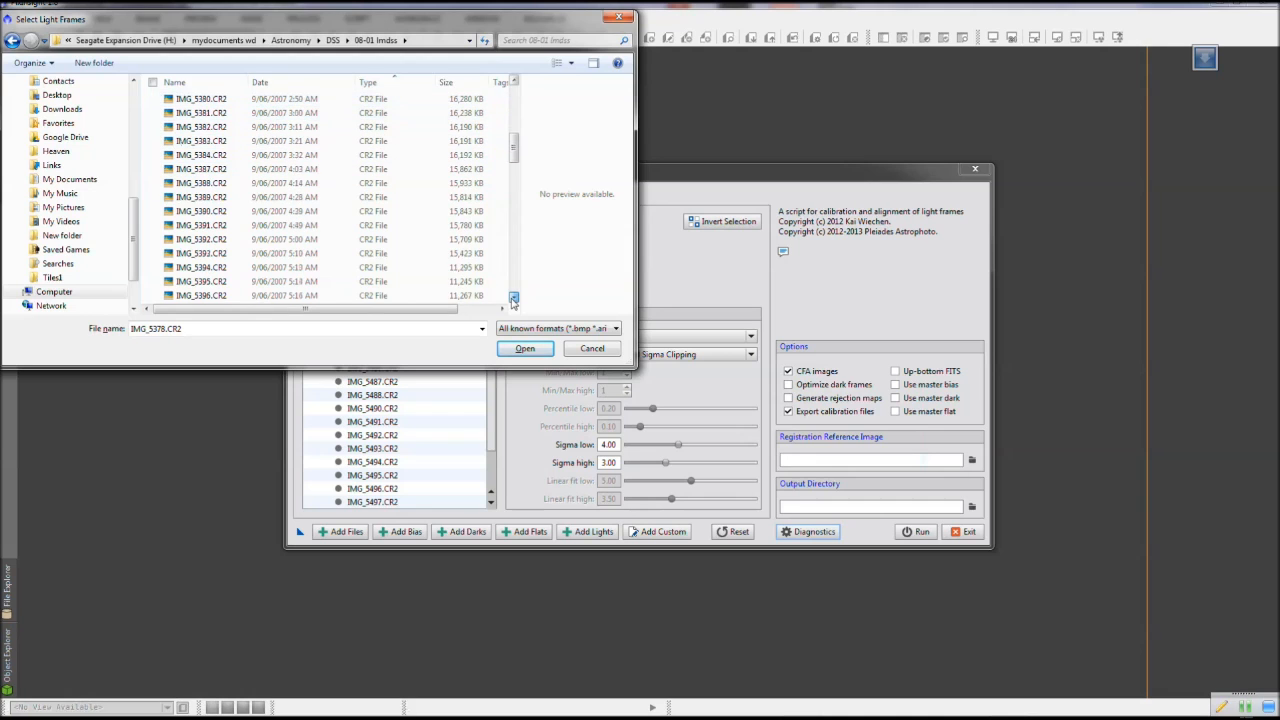
left_click(197, 254, "shift")
key("alt+Tab")
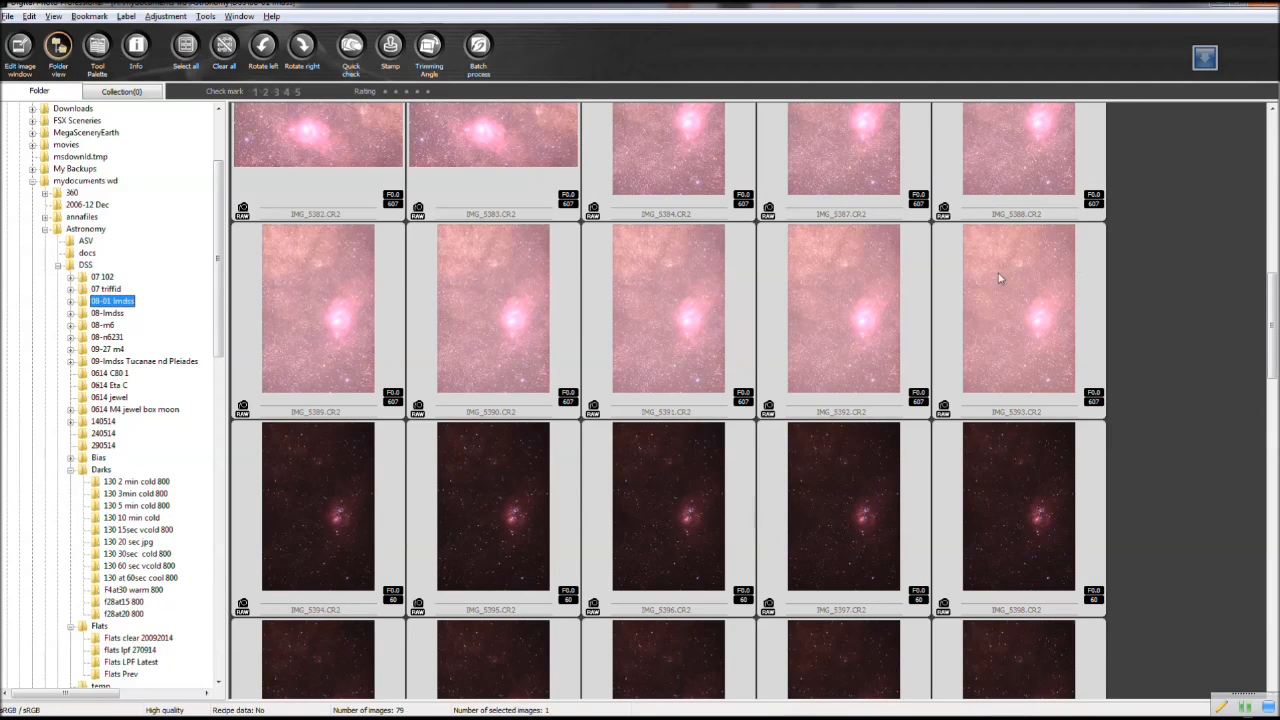
key("alt+Tab")
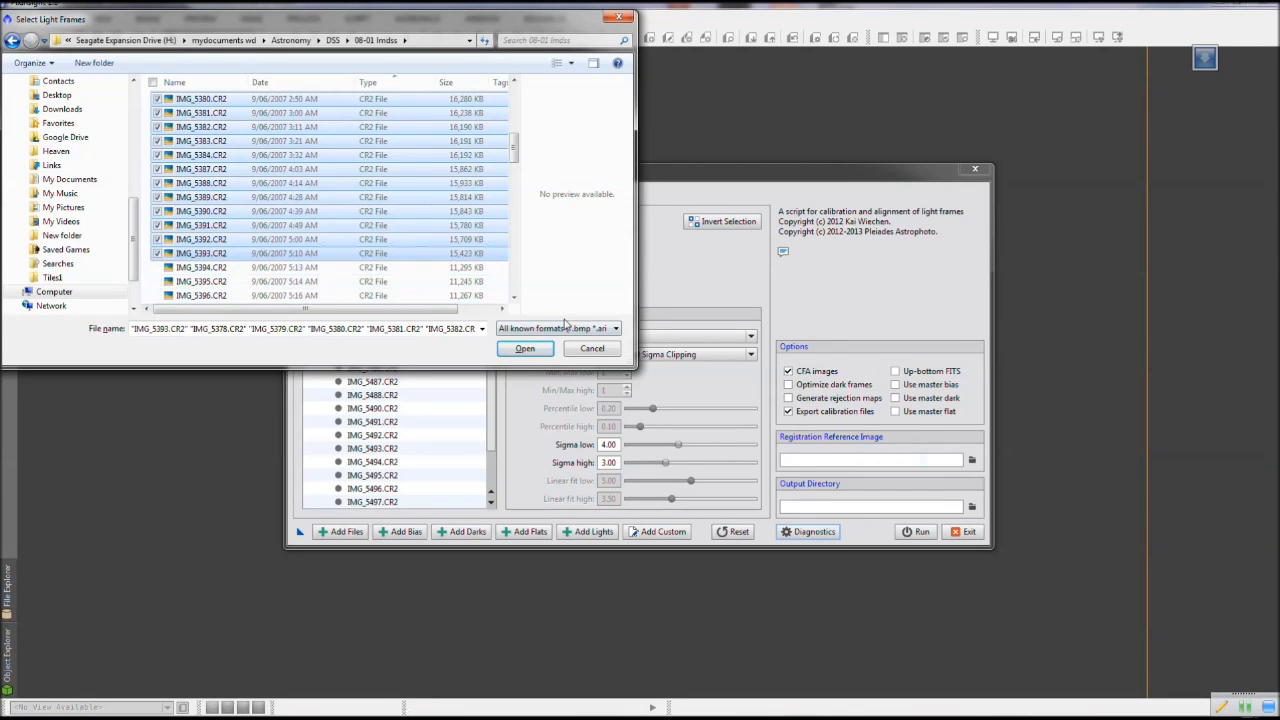
key("alt+Tab")
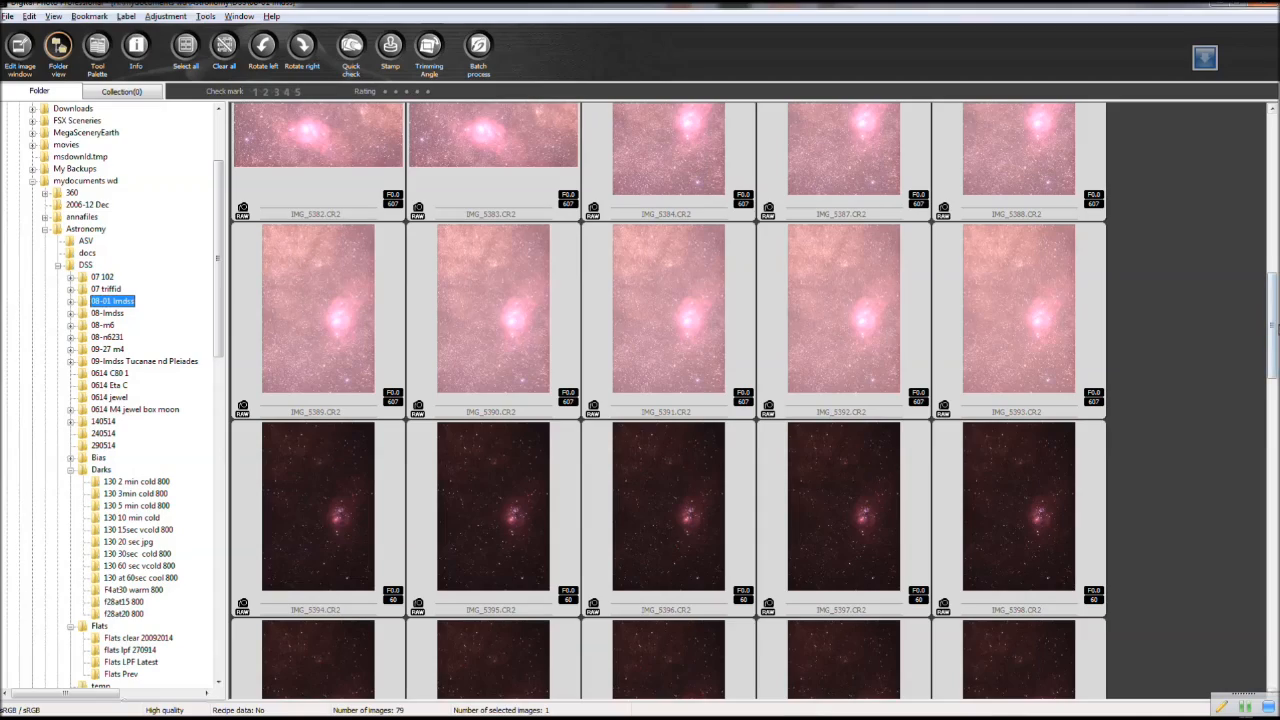
scroll(1275, 481, "down", 3)
left_click_drag(1275, 373, 1276, 311)
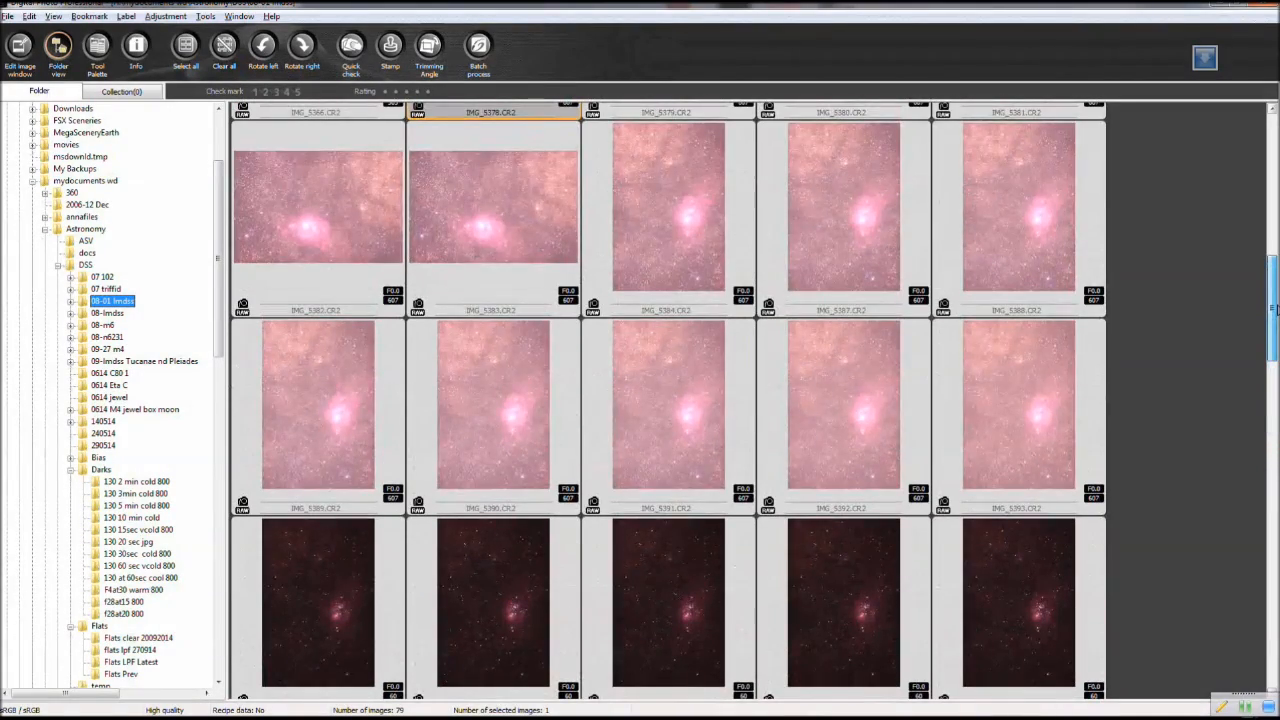
key("alt+Tab")
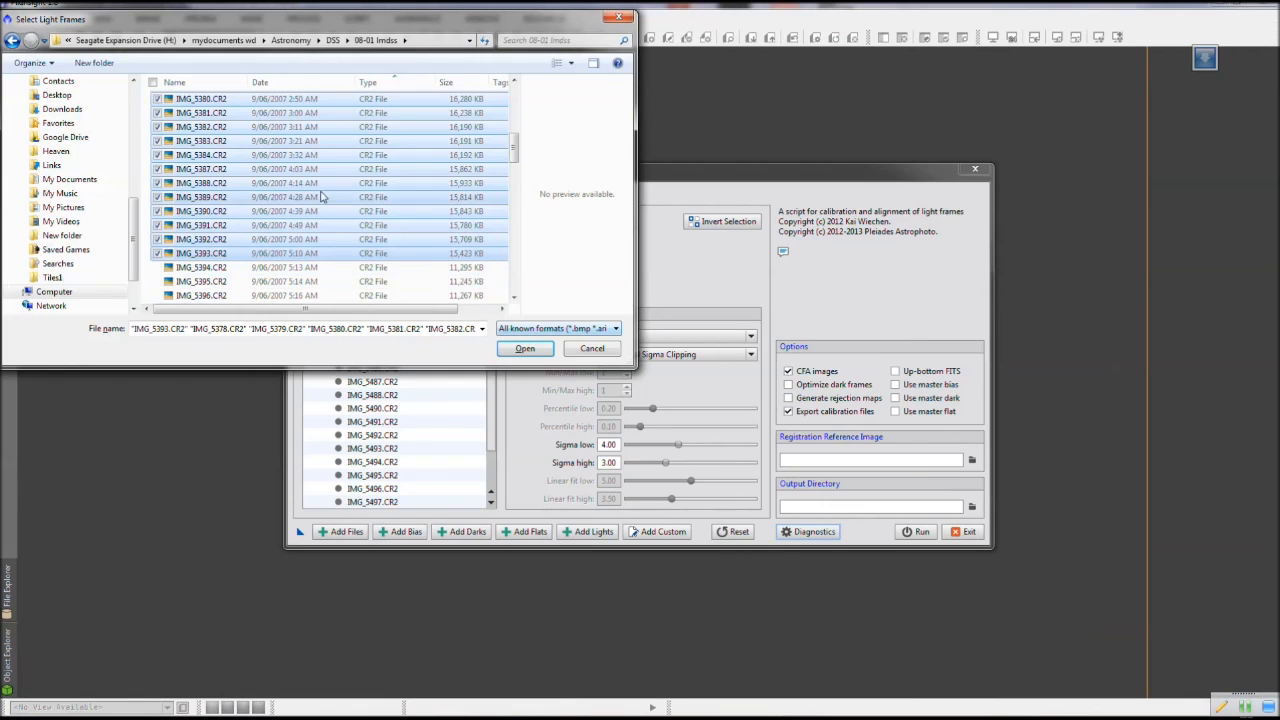
left_click(530, 355)
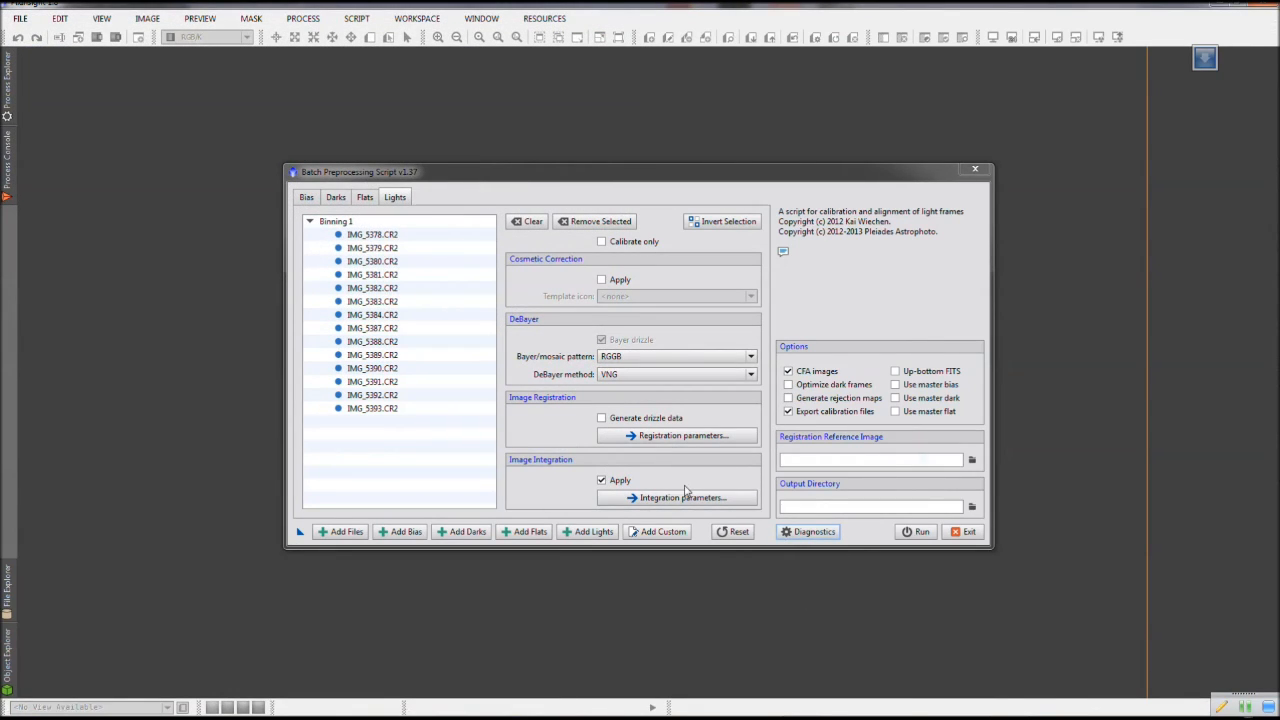
Review the bias, dark, flat and light file lists and run the script's diagnostics
left_click(306, 197)
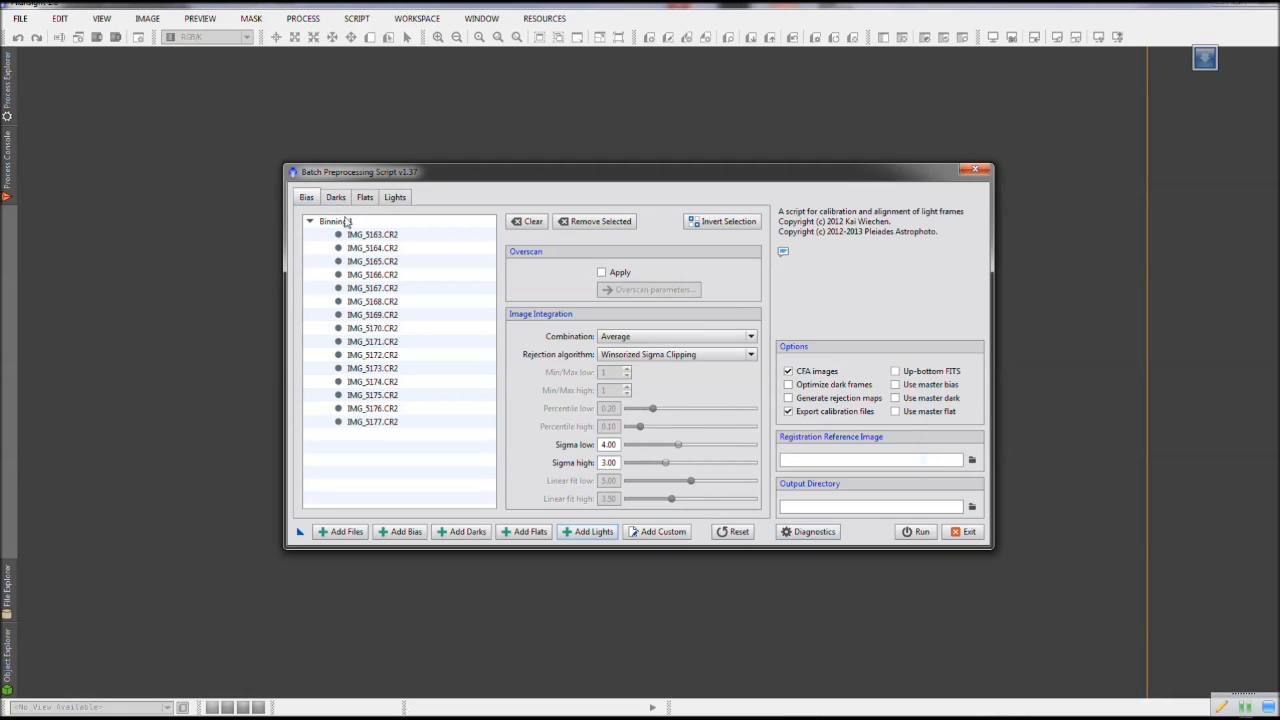
left_click(343, 201)
left_click(365, 199)
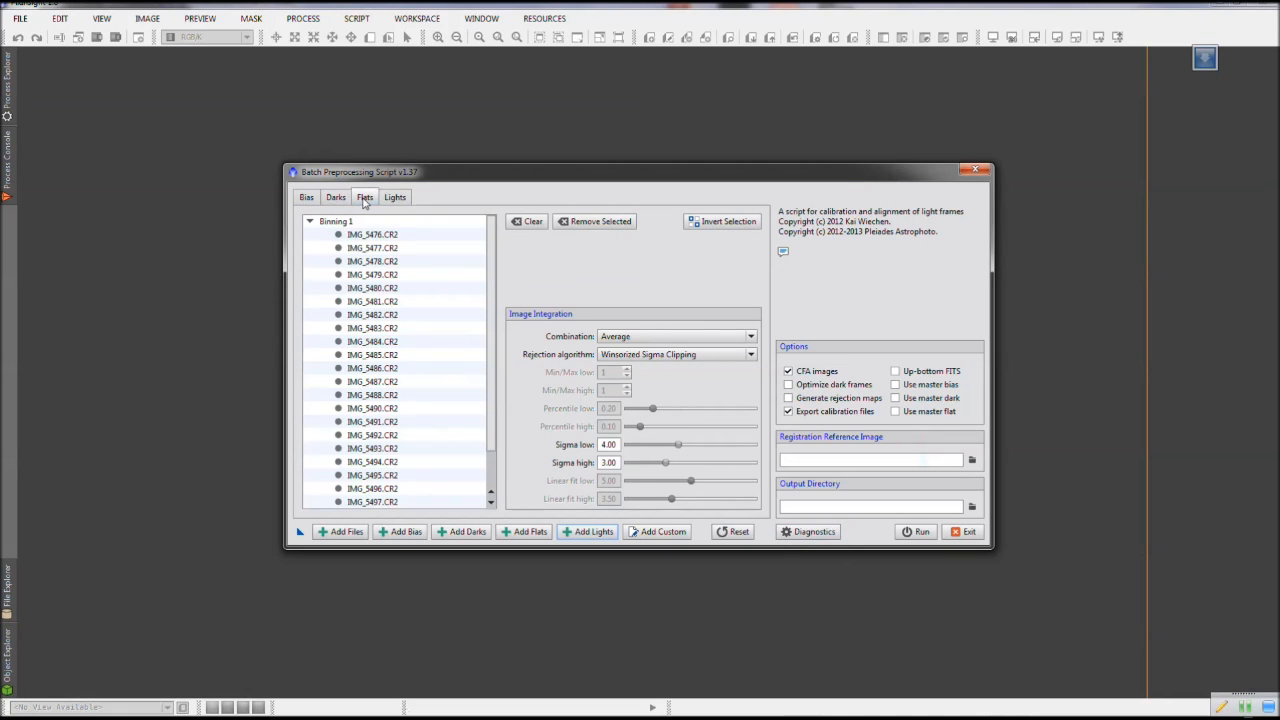
left_click(396, 198)
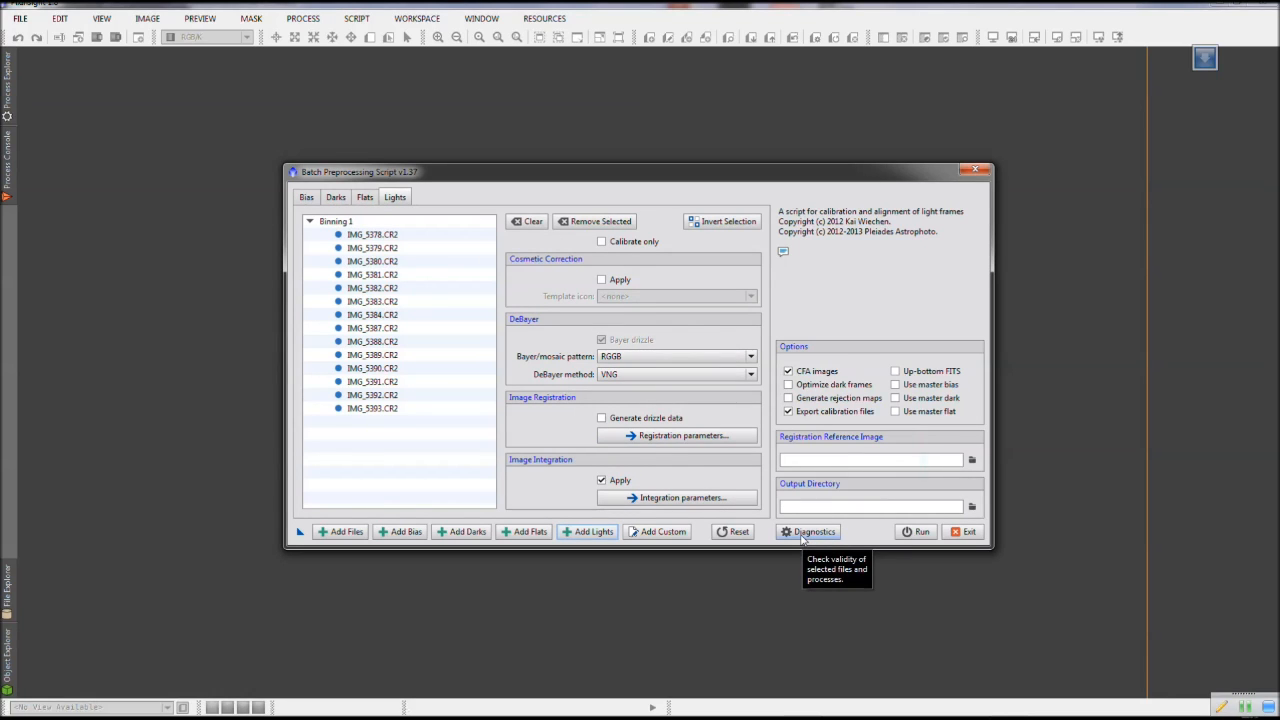
left_click(802, 536)
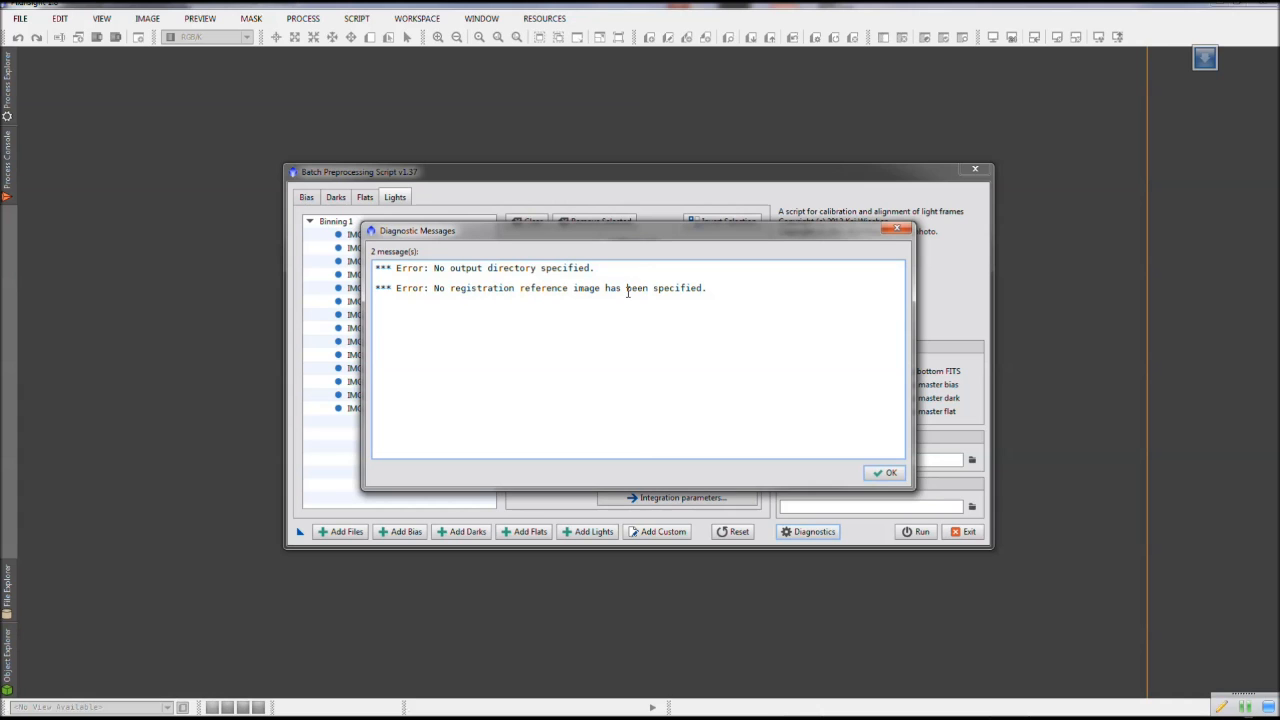
left_click(886, 473)
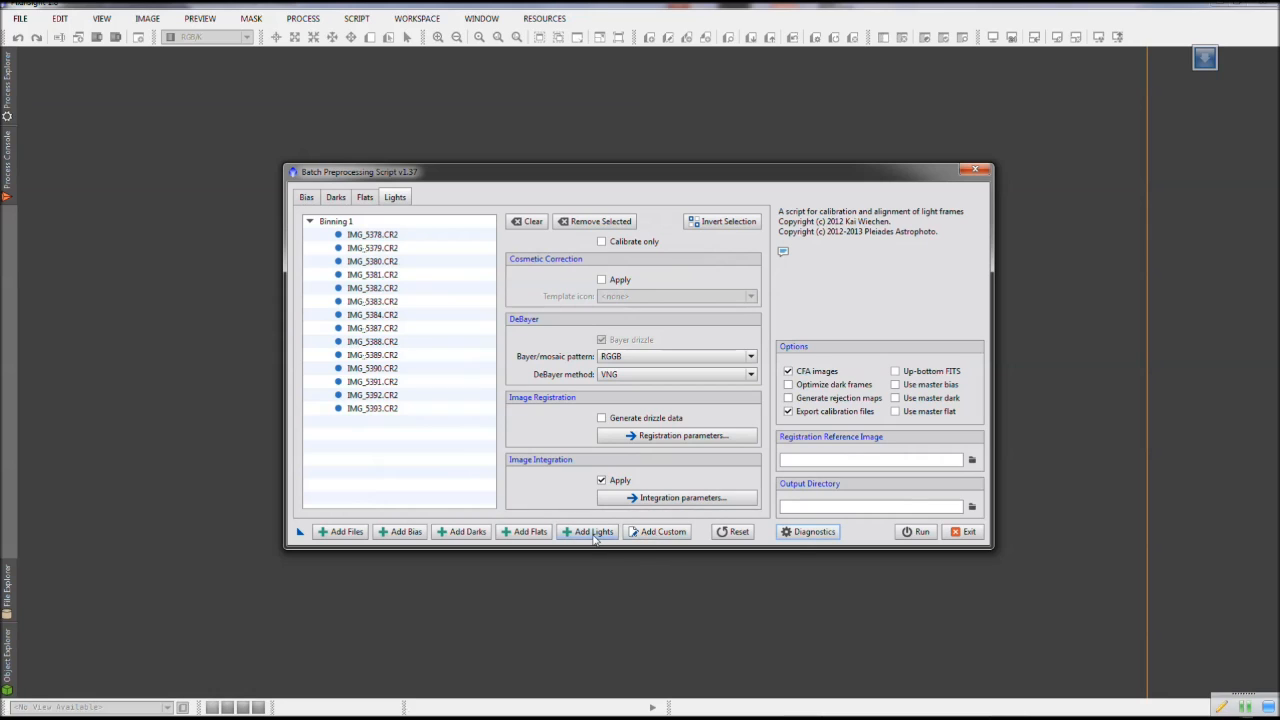
Set IMG_5381.CR2 as the registration reference image and the 08-01 lmdss folder as the output directory
left_click(377, 279)
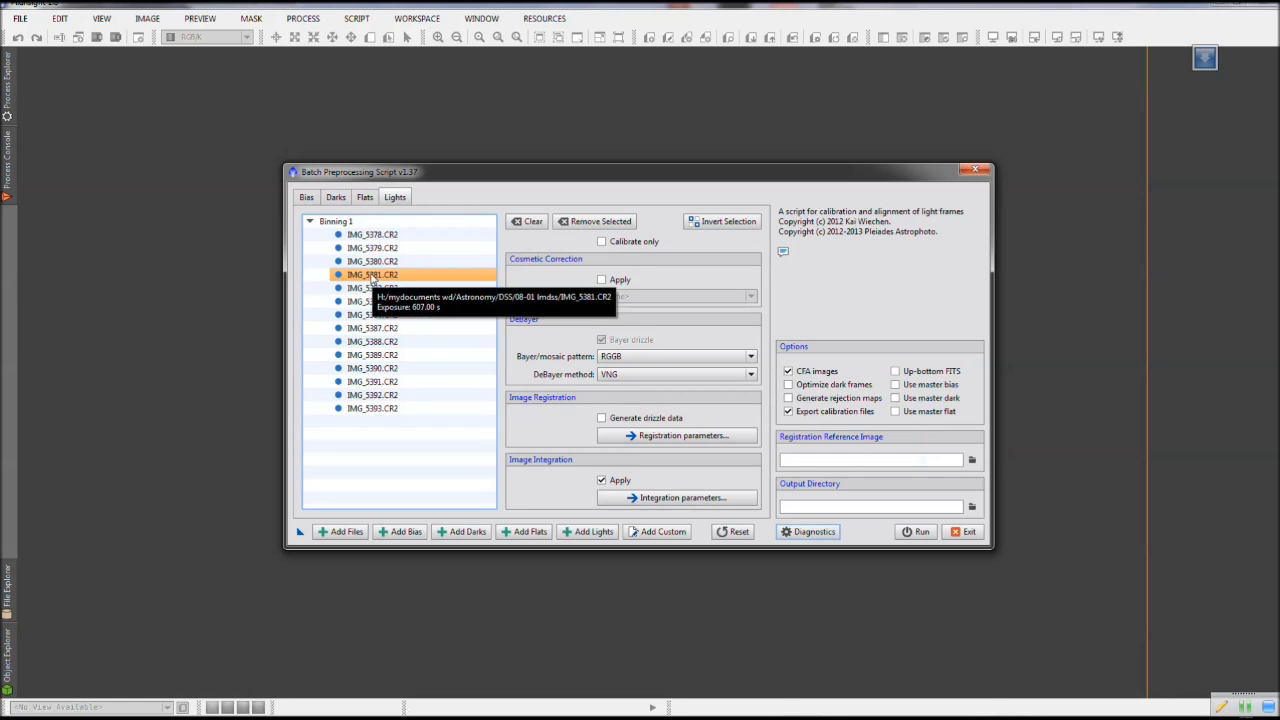
double_click(372, 276)
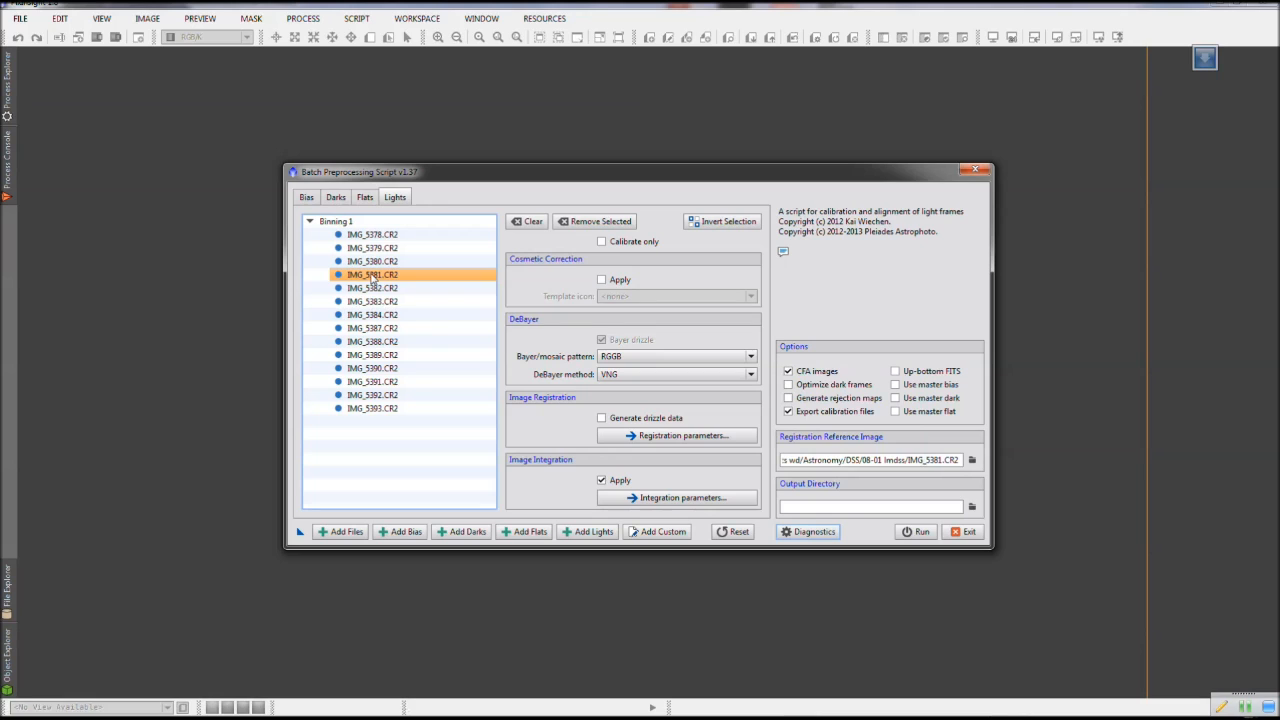
left_click(816, 507)
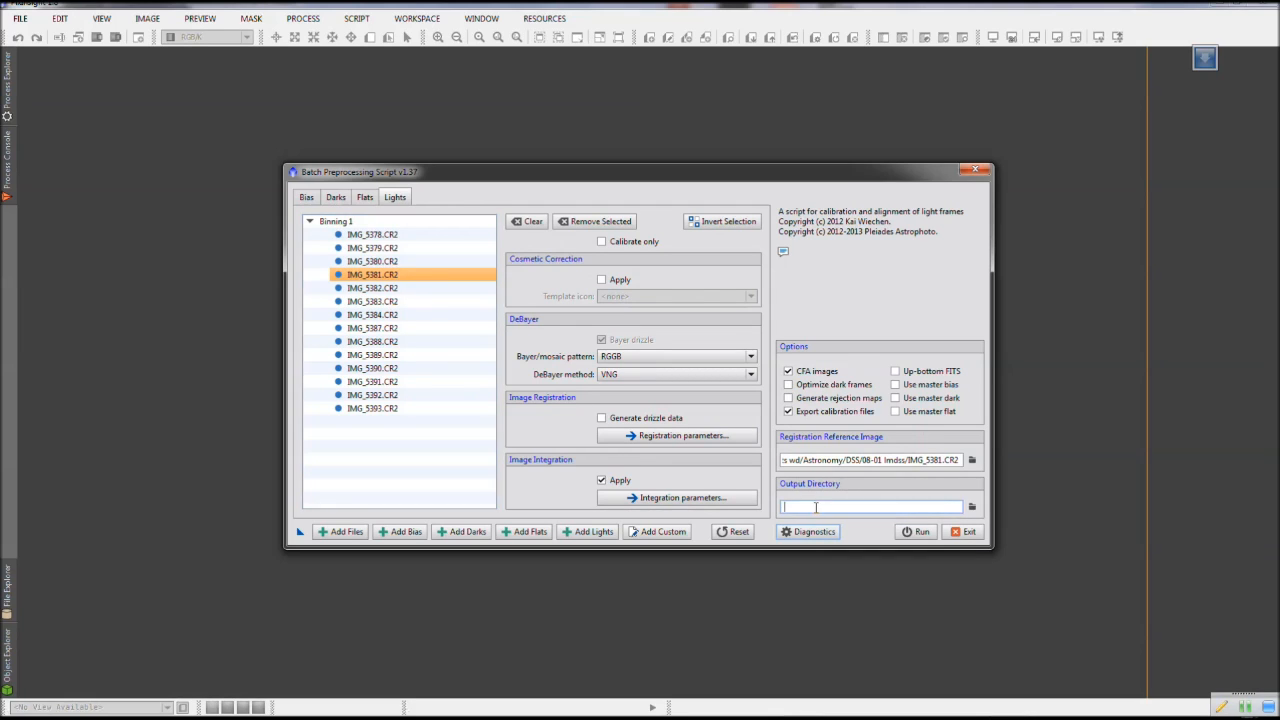
left_click(971, 507)
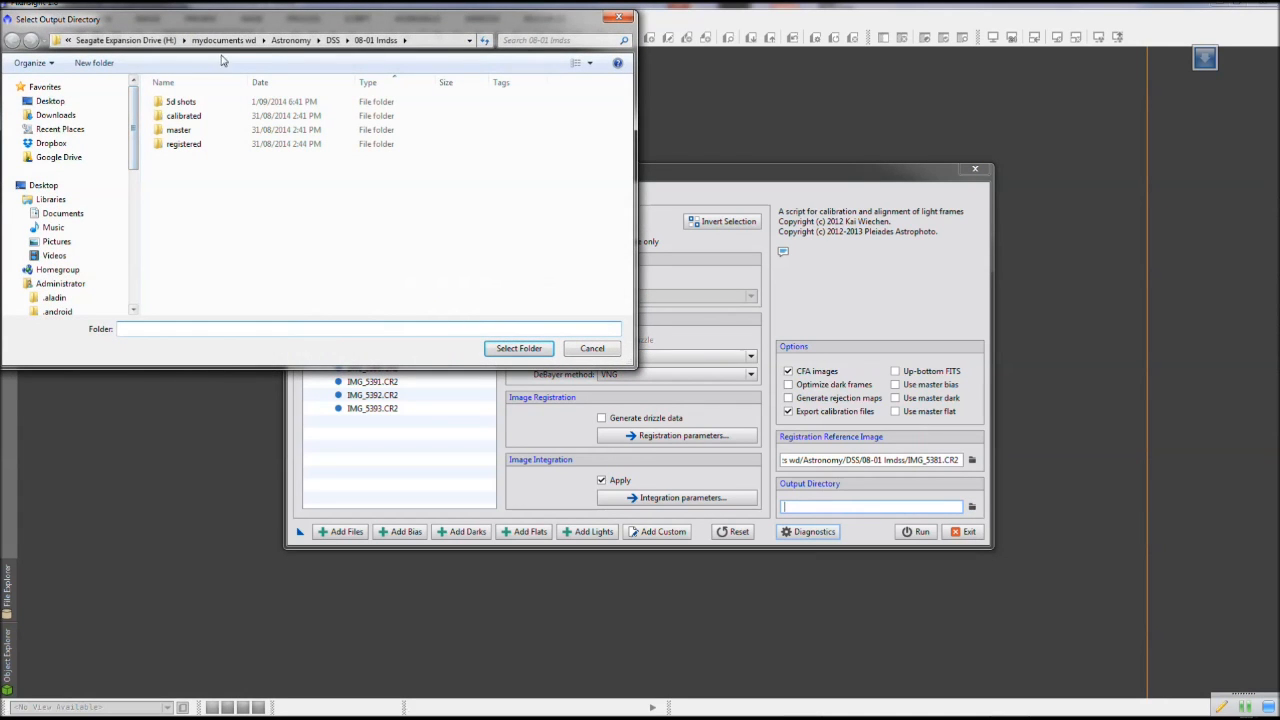
left_click(375, 40)
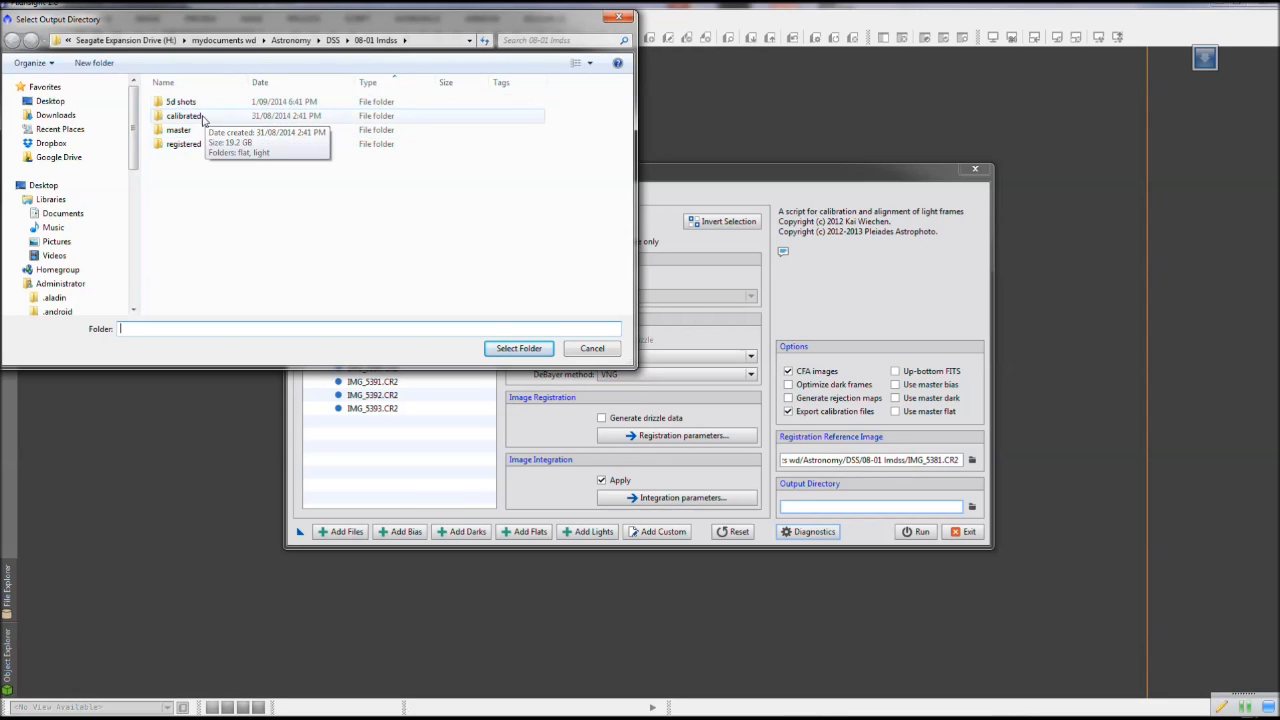
left_click(527, 350)
Rerun the diagnostics and run the batch preprocessing, continuing past the light frames integration warning
left_click(822, 536)
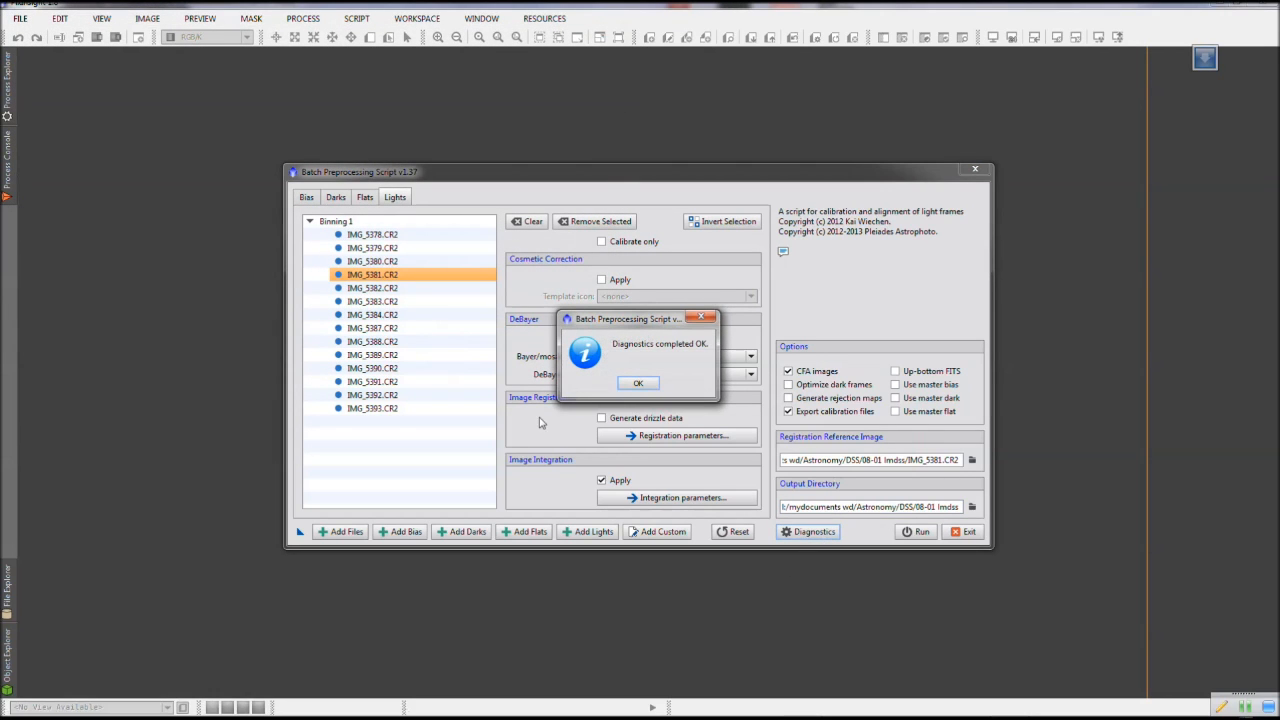
left_click(638, 386)
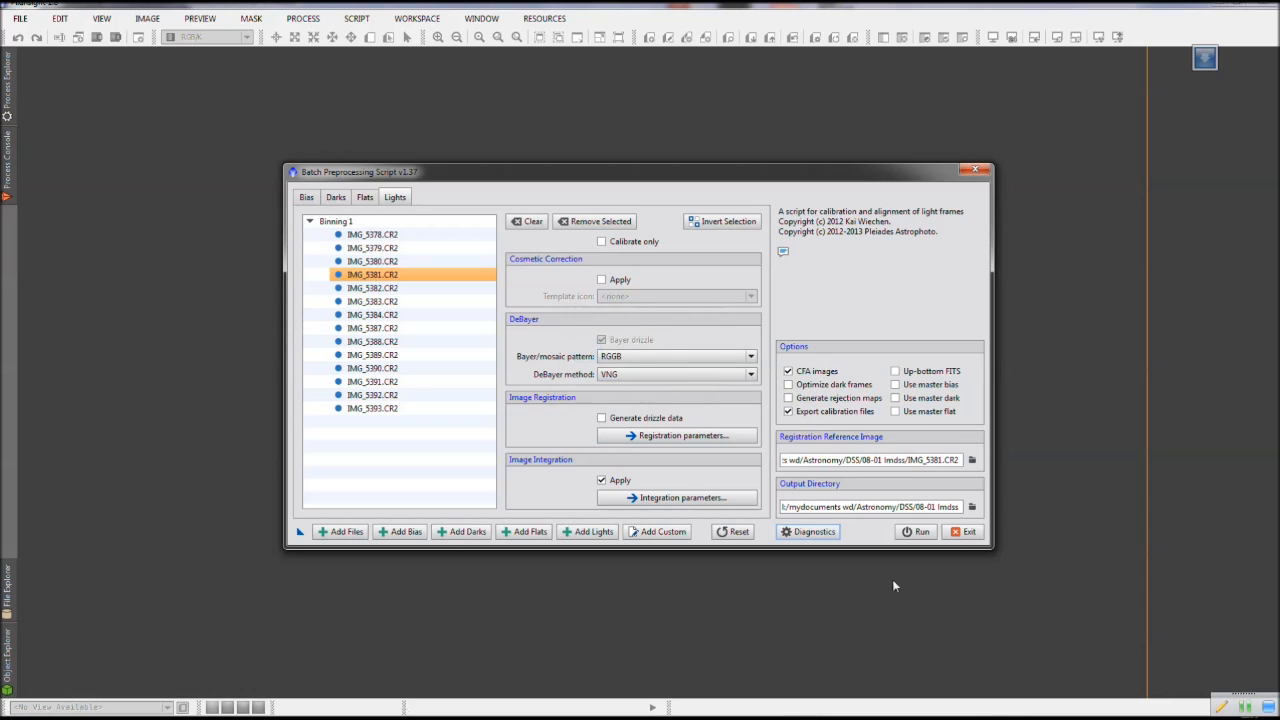
left_click(913, 532)
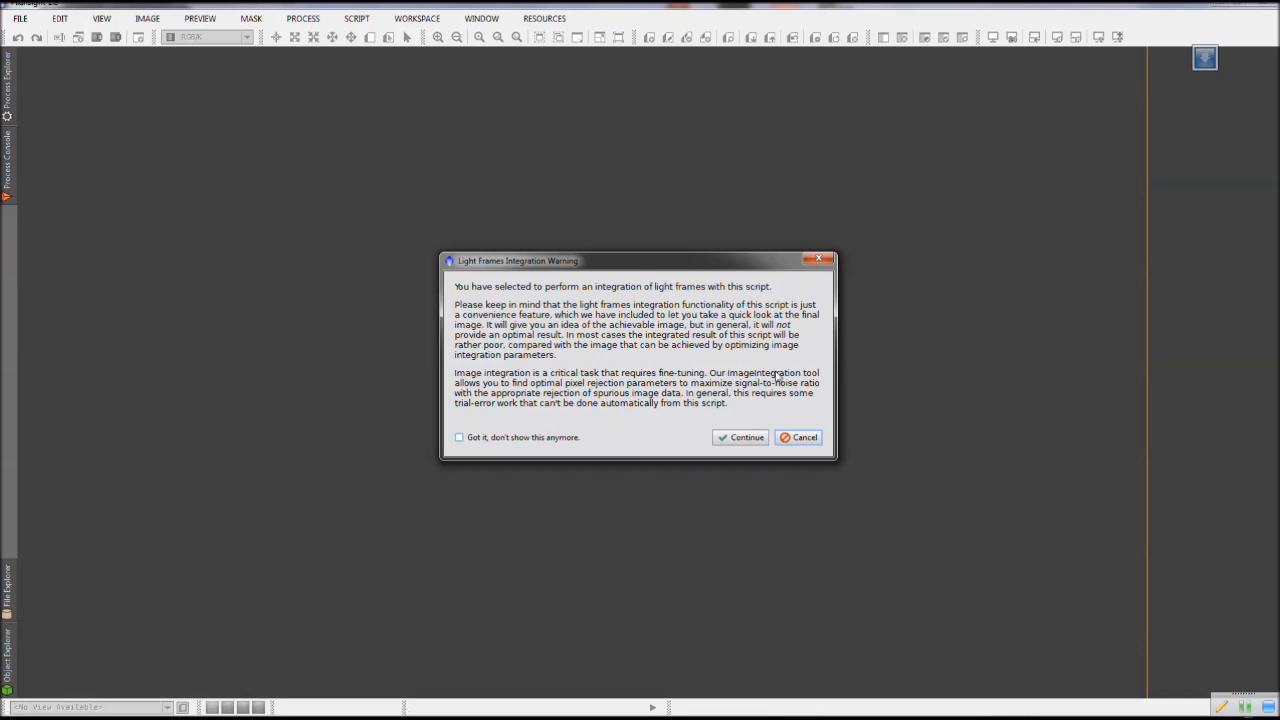
left_click(738, 437)
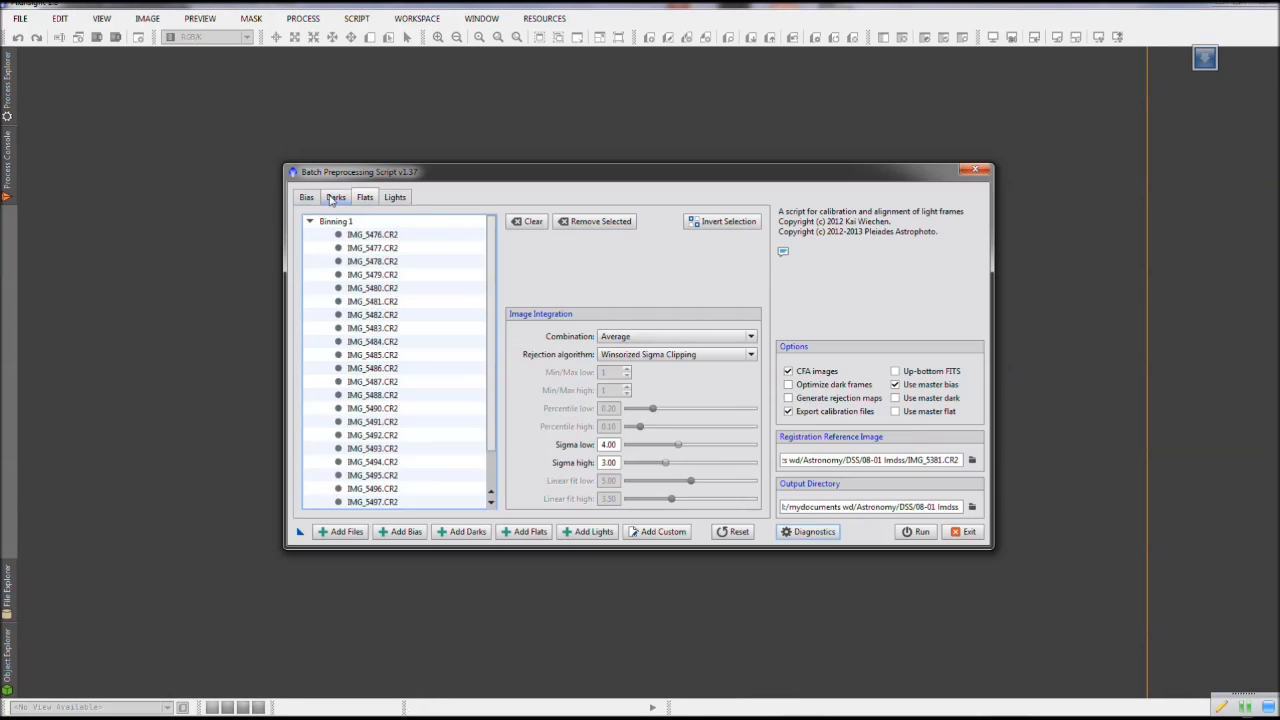
Inspect the dark, flat and bias lists after the run, checking which dark frames are loaded
left_click(337, 200)
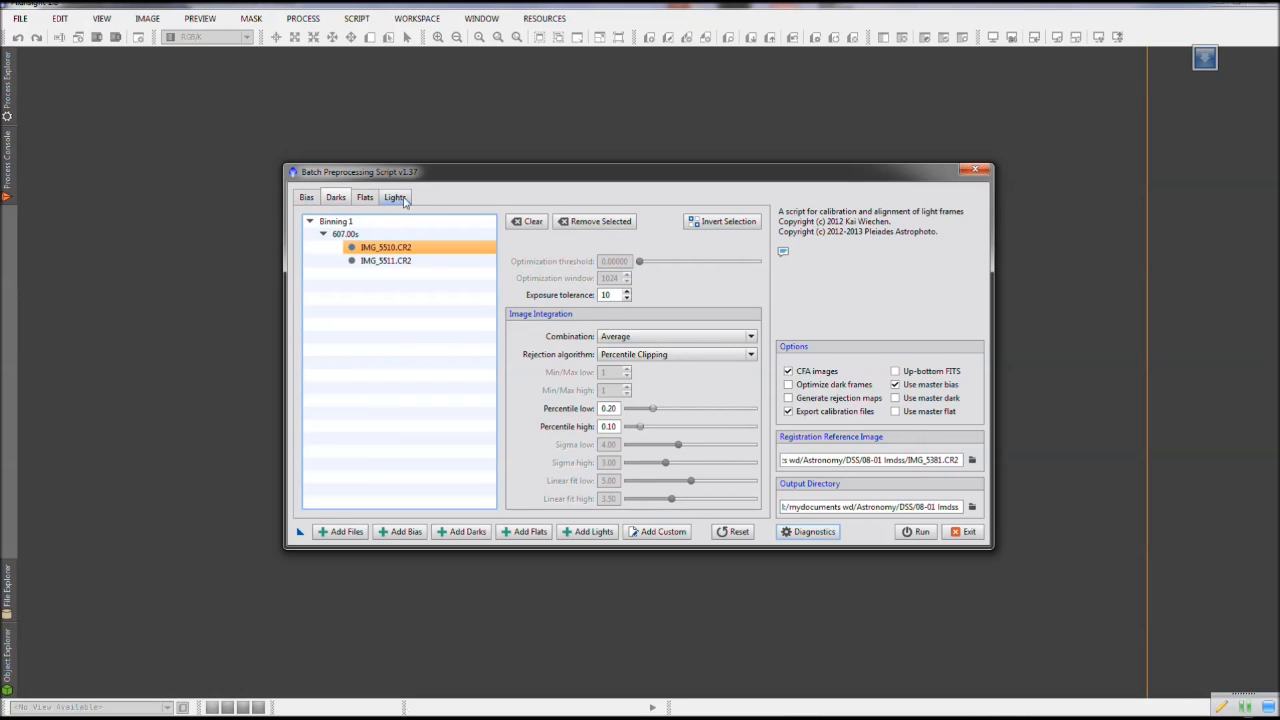
left_click(366, 198)
left_click(307, 199)
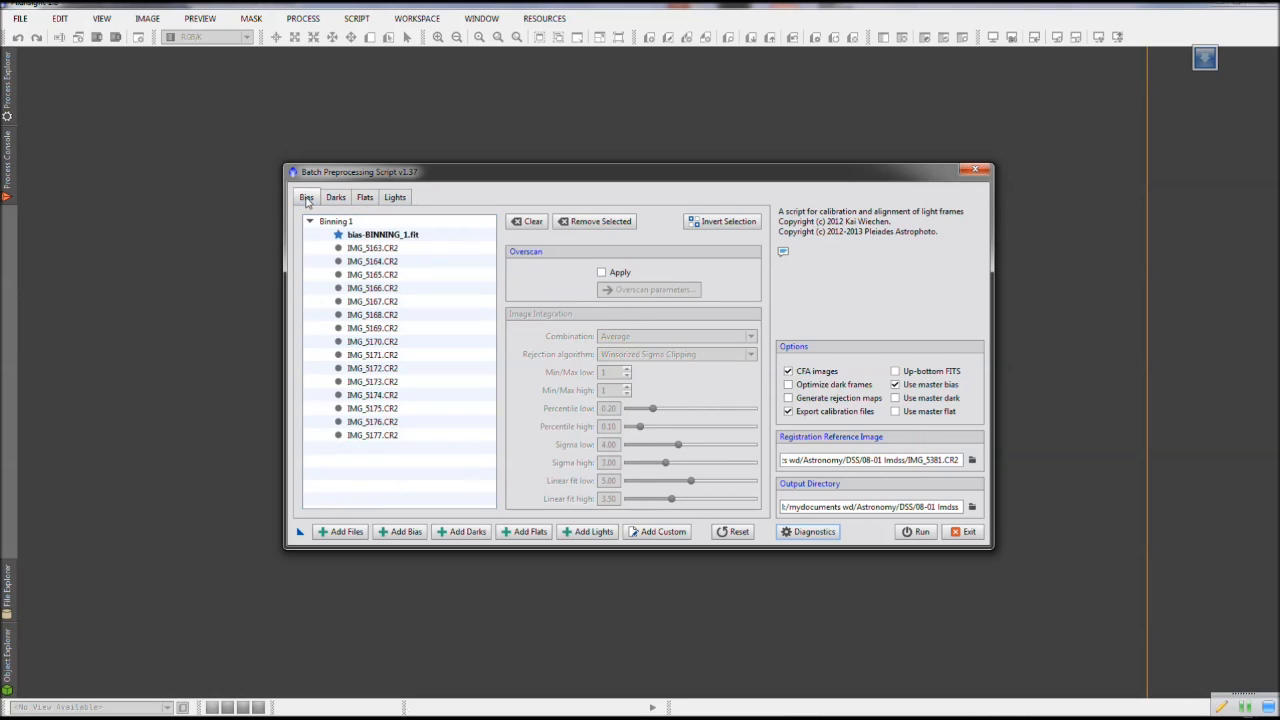
left_click(334, 198)
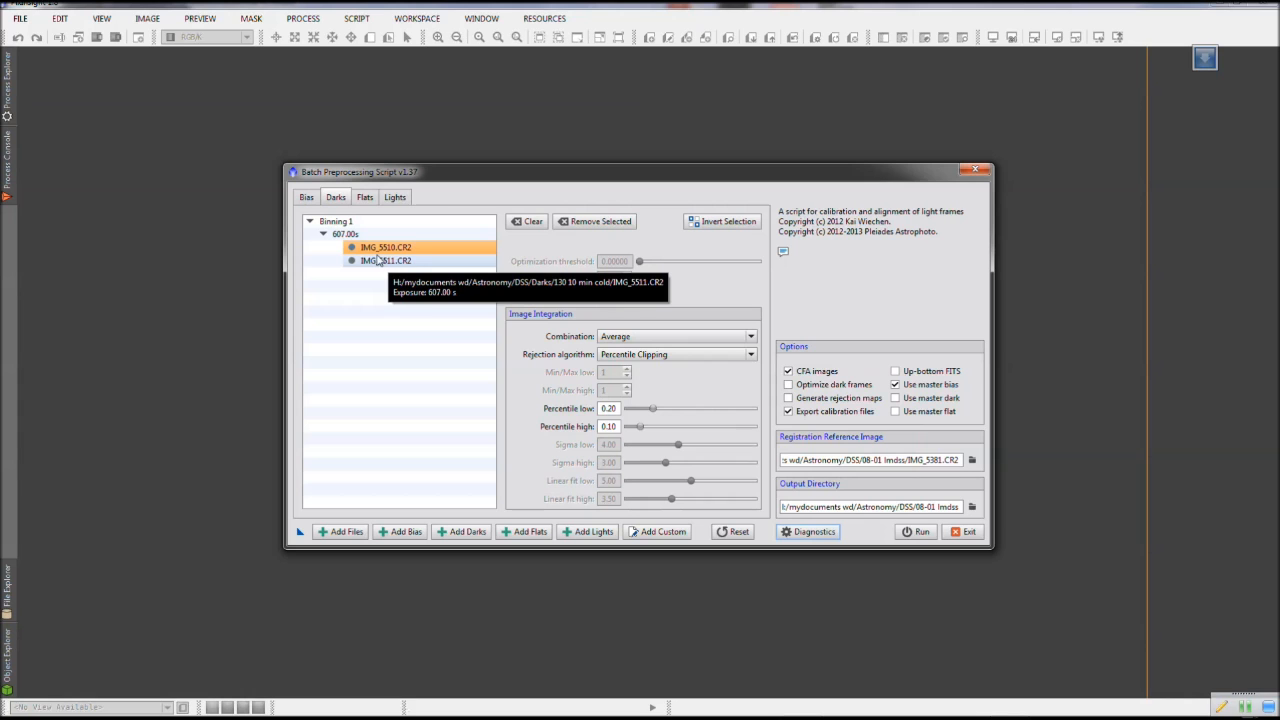
key("alt+Tab")
key("alt+Tab")
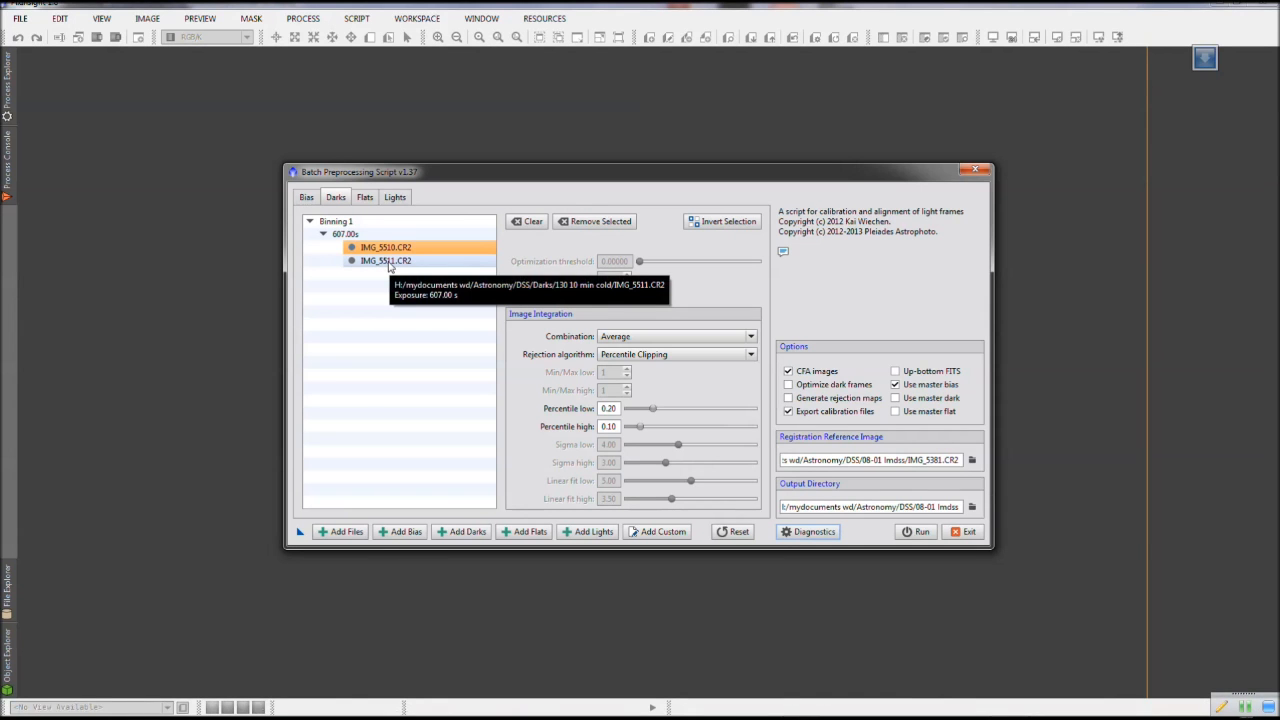
In Digital Photo Professional, duplicate dark frame IMG_5511.CR2 within the 130 10 min cold folder under Darks
key("alt+Tab")
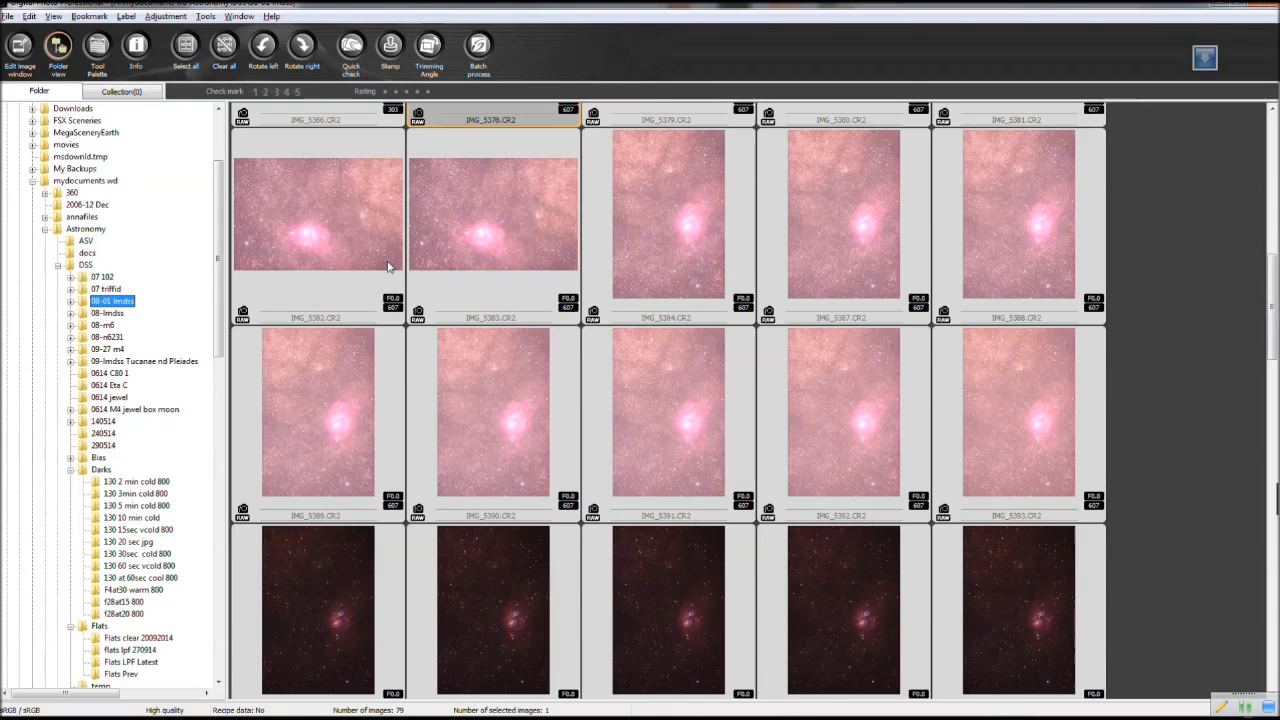
left_click_drag(217, 263, 212, 328)
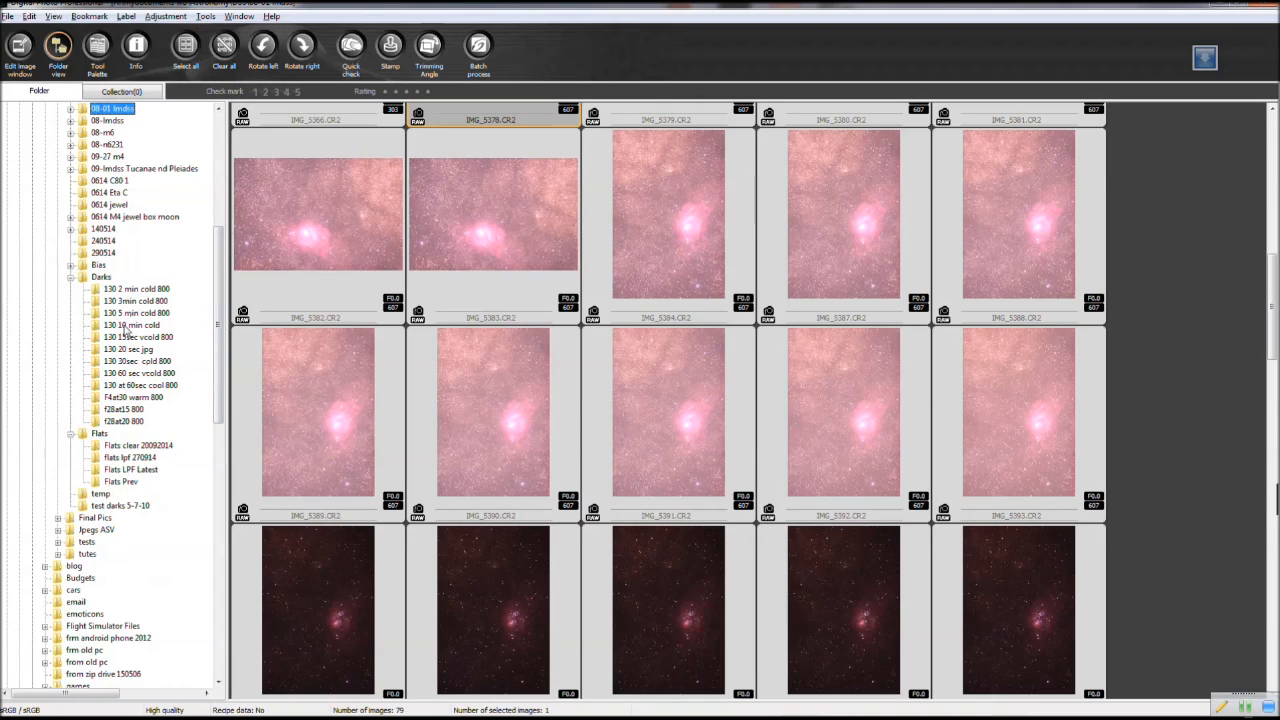
left_click(122, 330)
left_click(510, 205)
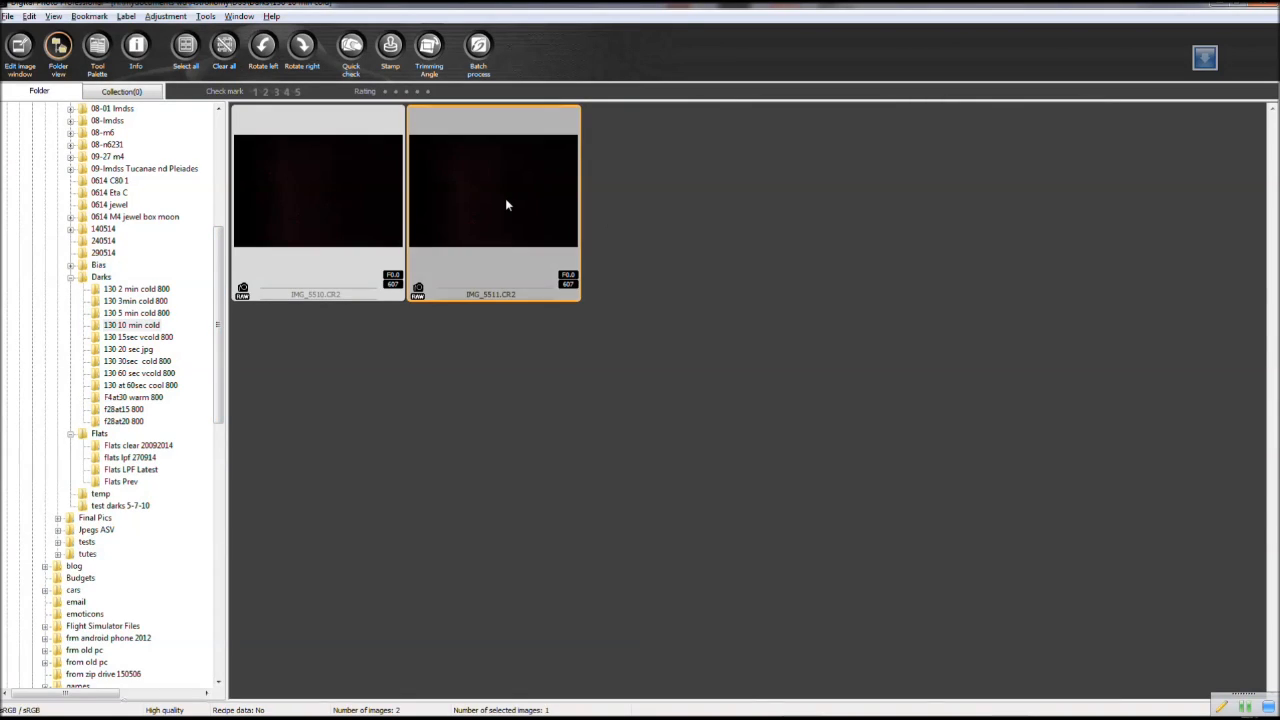
right_click(505, 198)
left_click(540, 344)
right_click(695, 202)
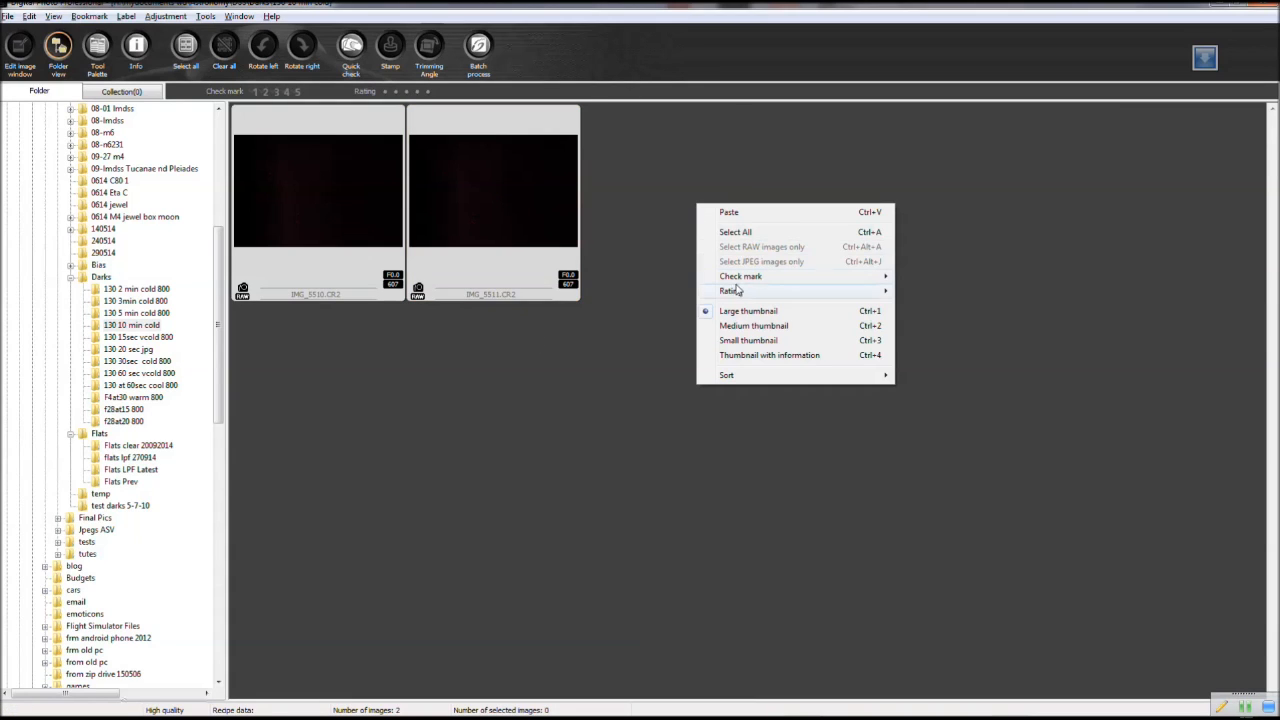
left_click(730, 214)
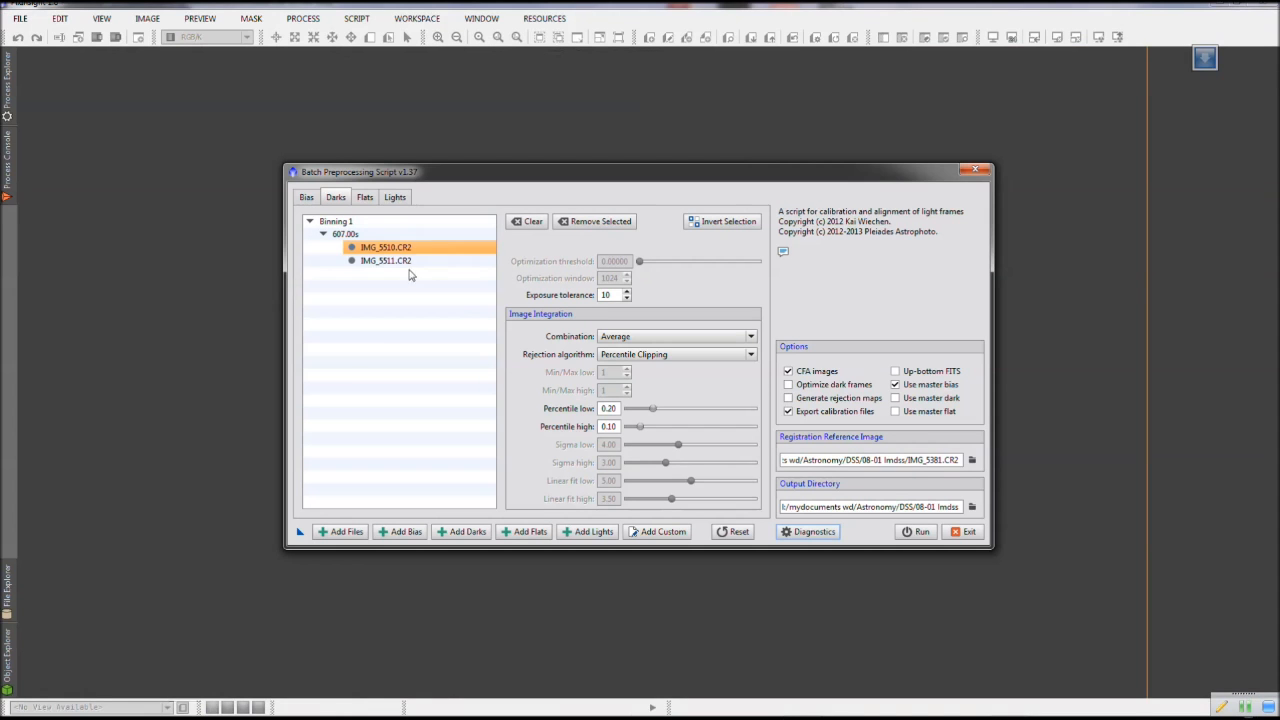
Start adding dark frames and check the recently used Darks folder of NGC253 and M8 for the 10-minute darks
left_click(390, 263)
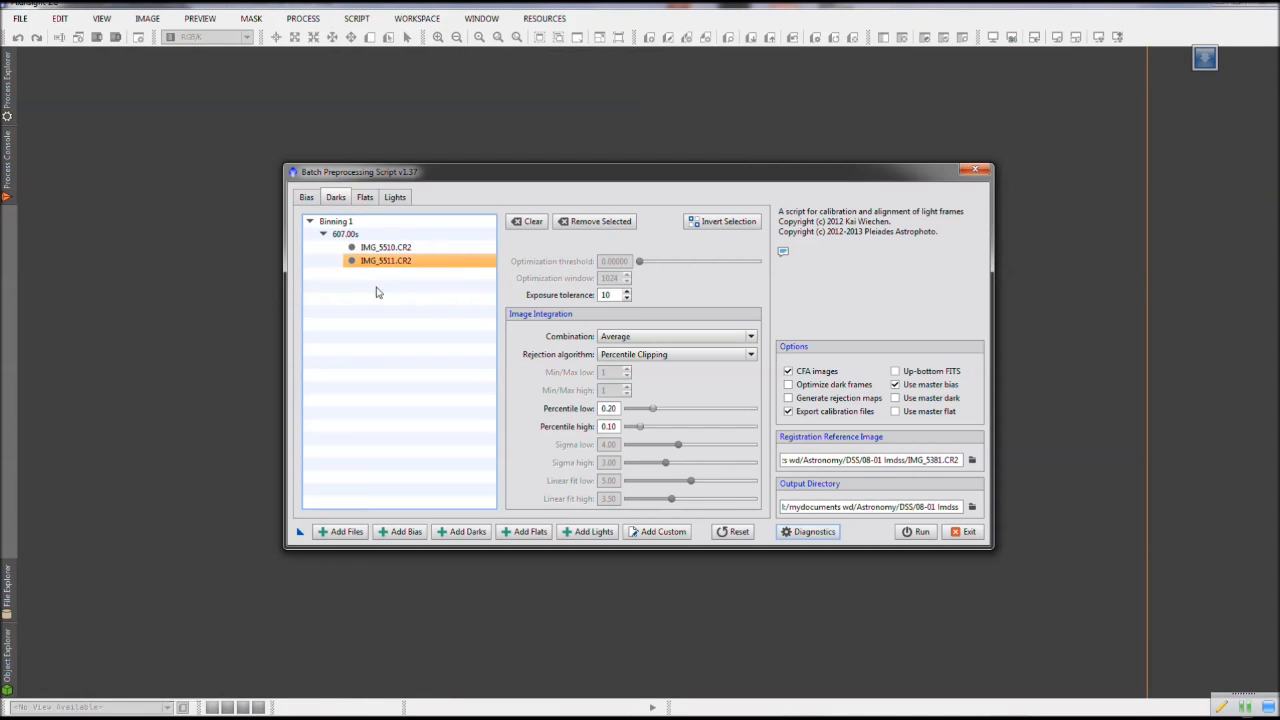
left_click(460, 531)
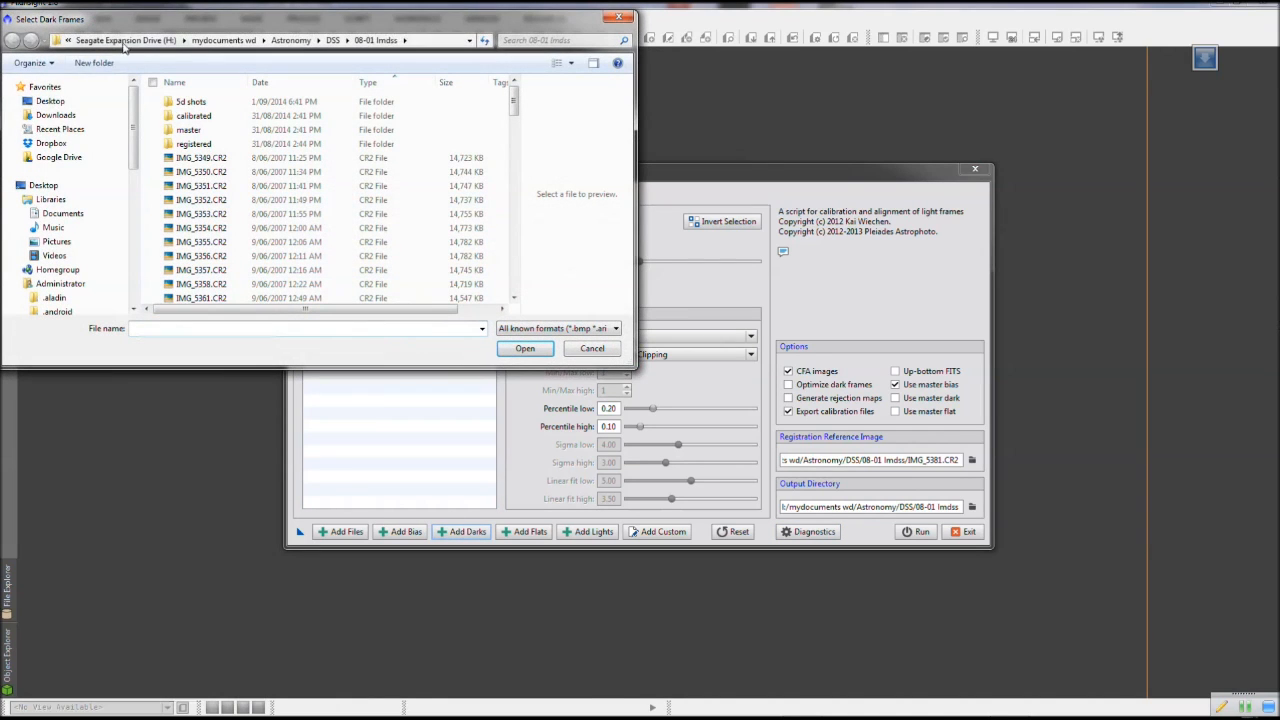
left_click(60, 129)
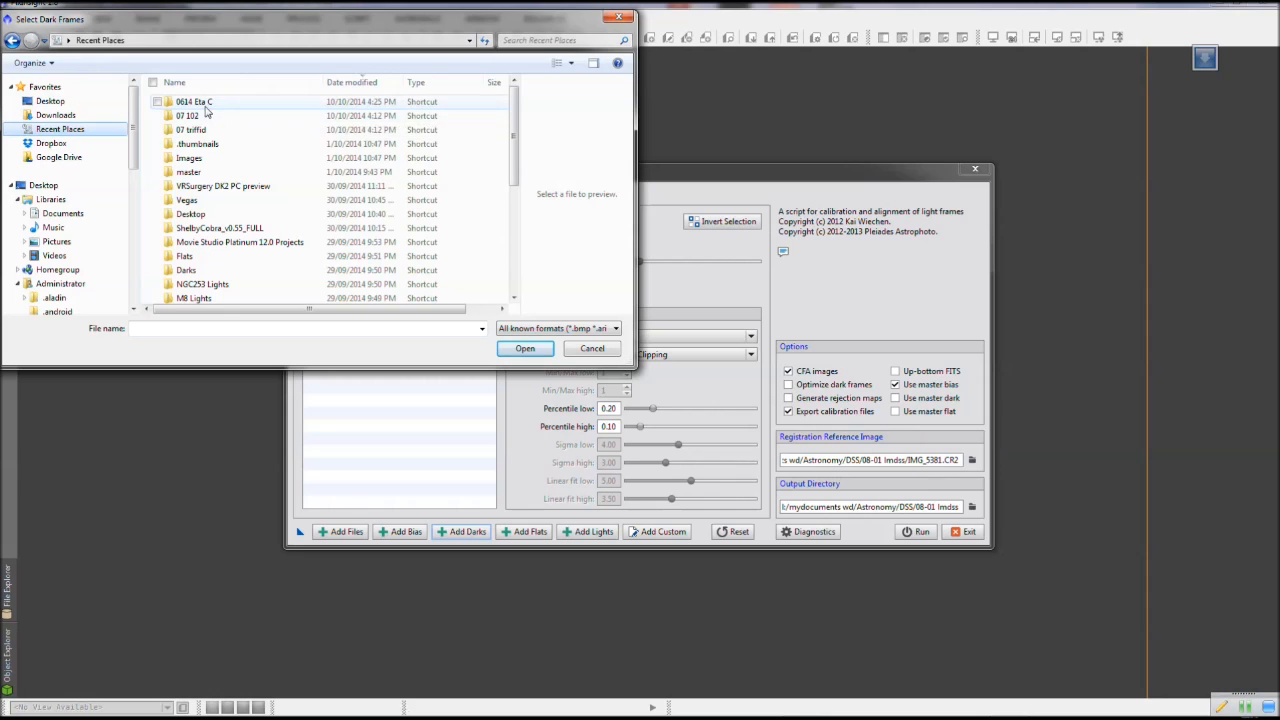
left_click(186, 271)
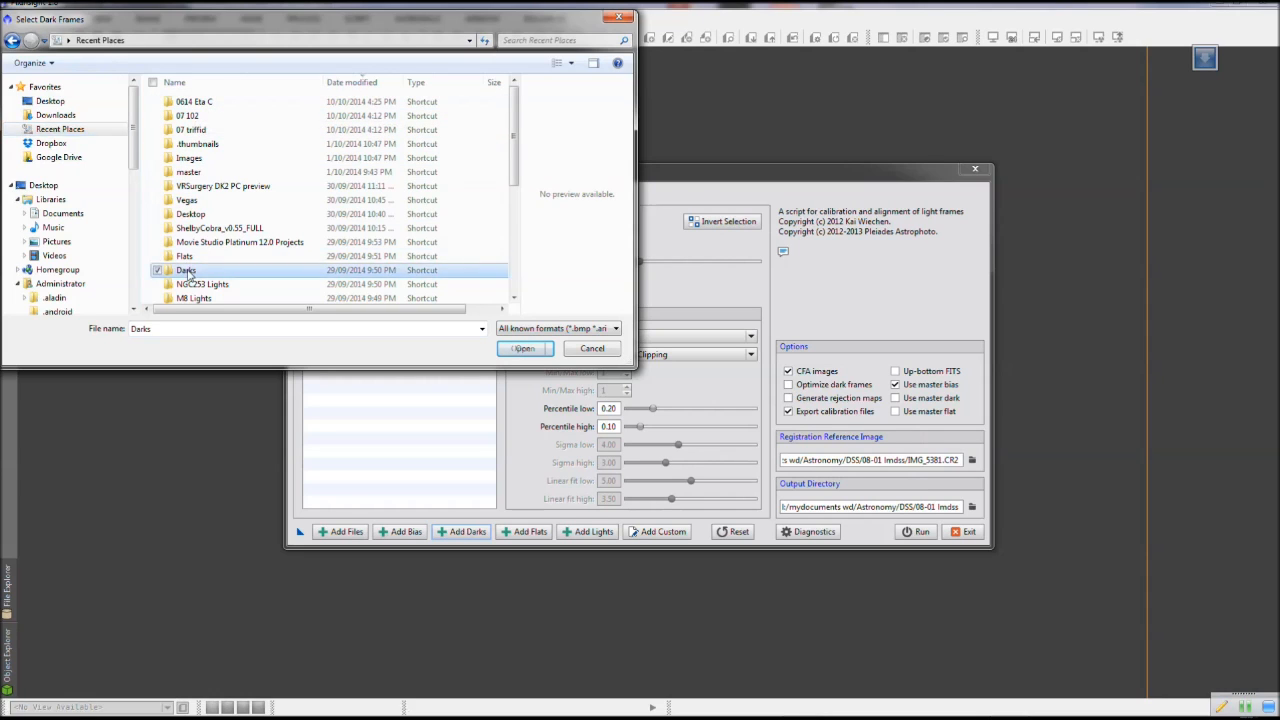
double_click(186, 271)
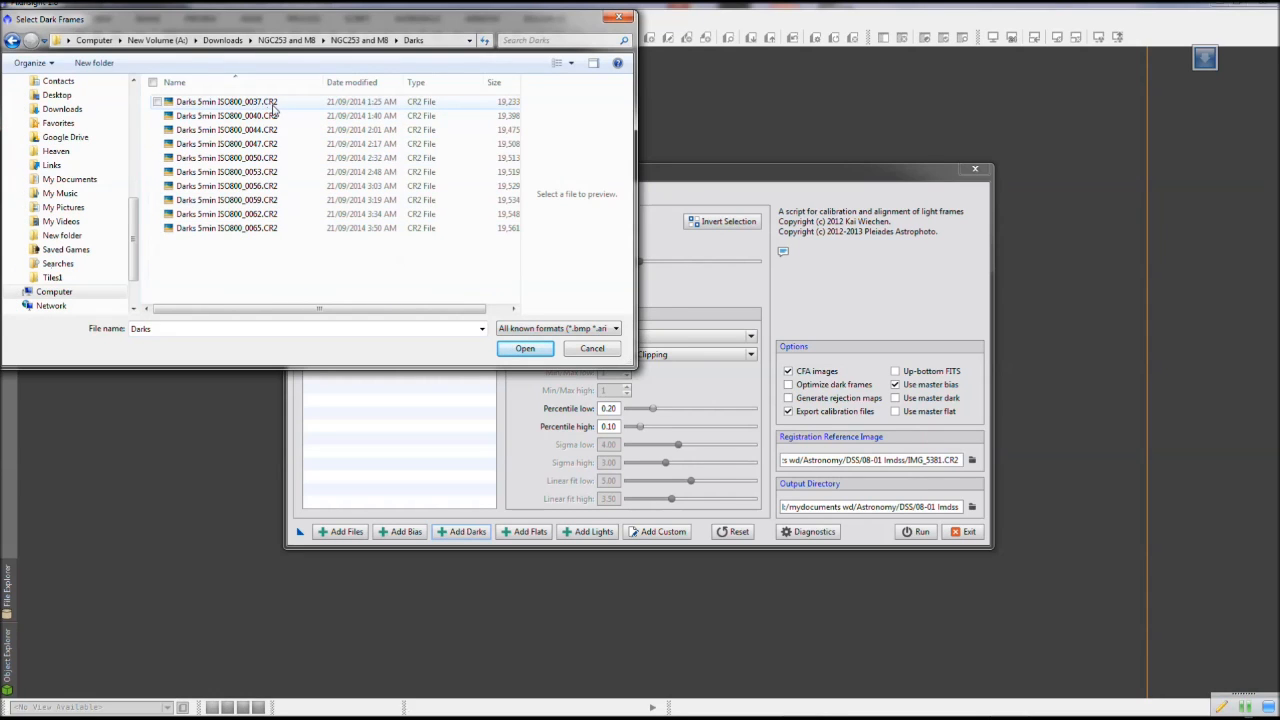
left_click(224, 40)
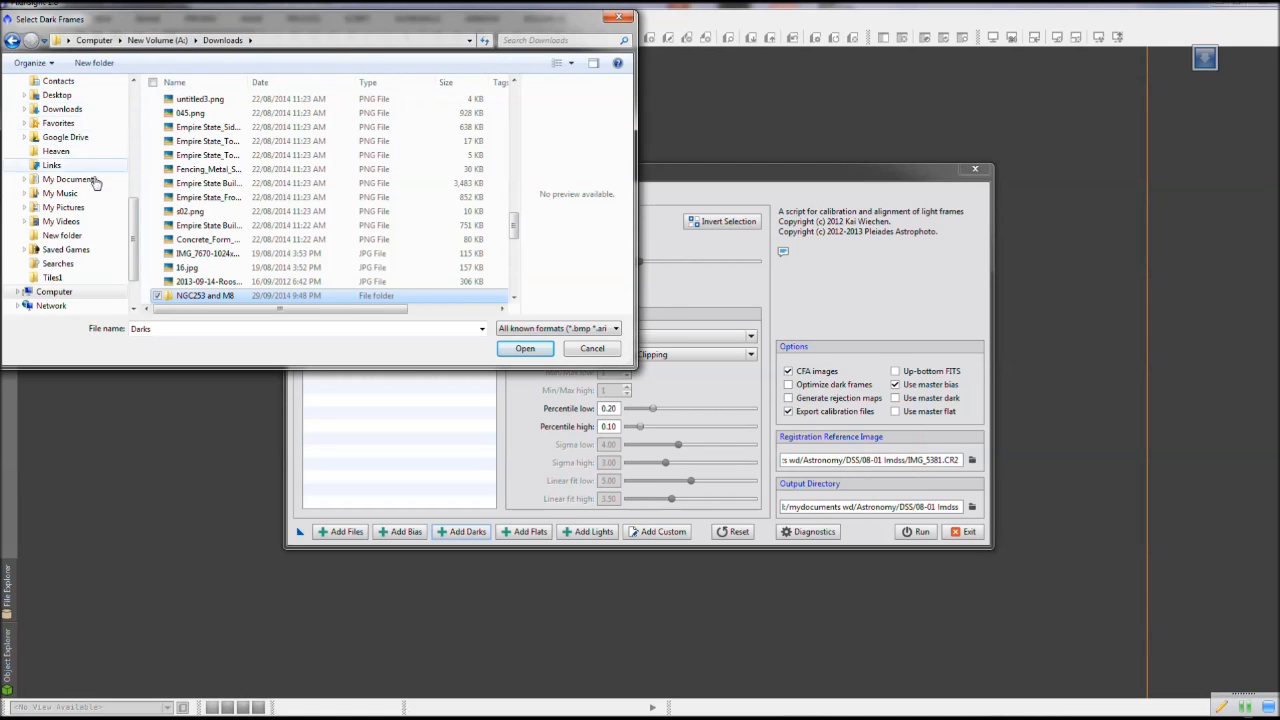
scroll(75, 150, "up", 5)
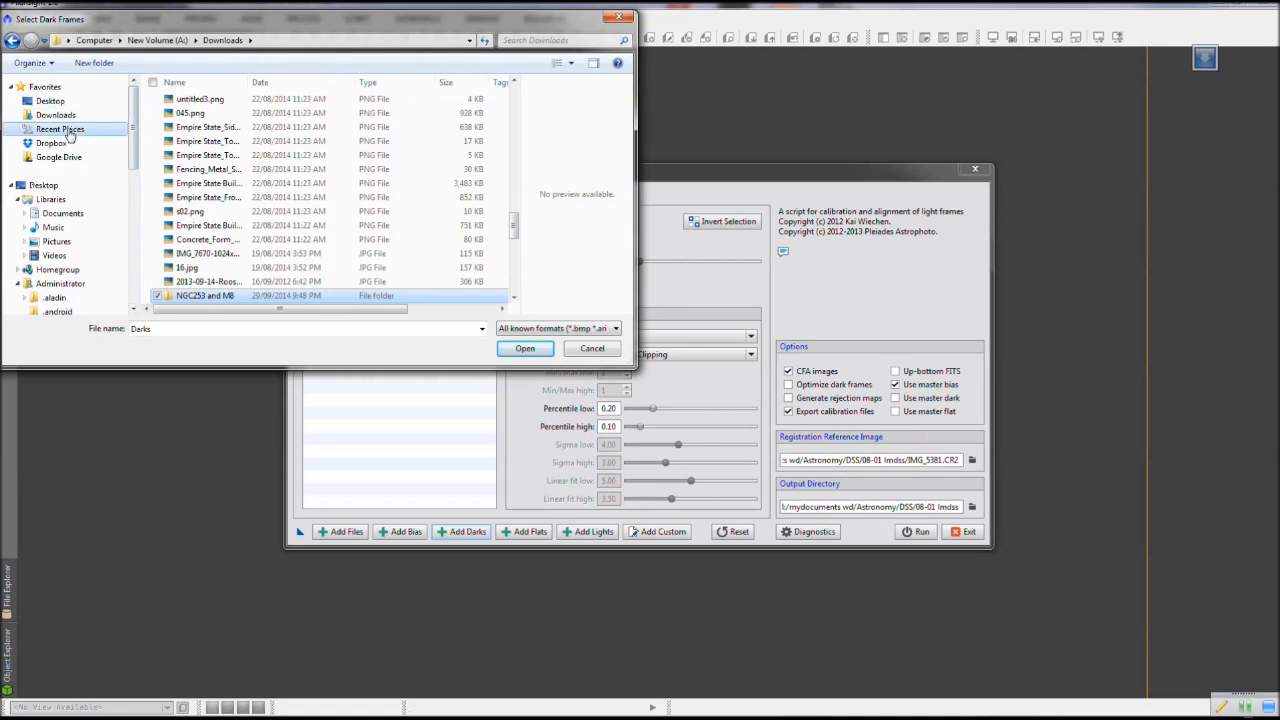
Add the dark frame IMG_5511 - Copy.CR2 from the 130 10 min cold folder under DSS/Darks
left_click(60, 129)
double_click(200, 100)
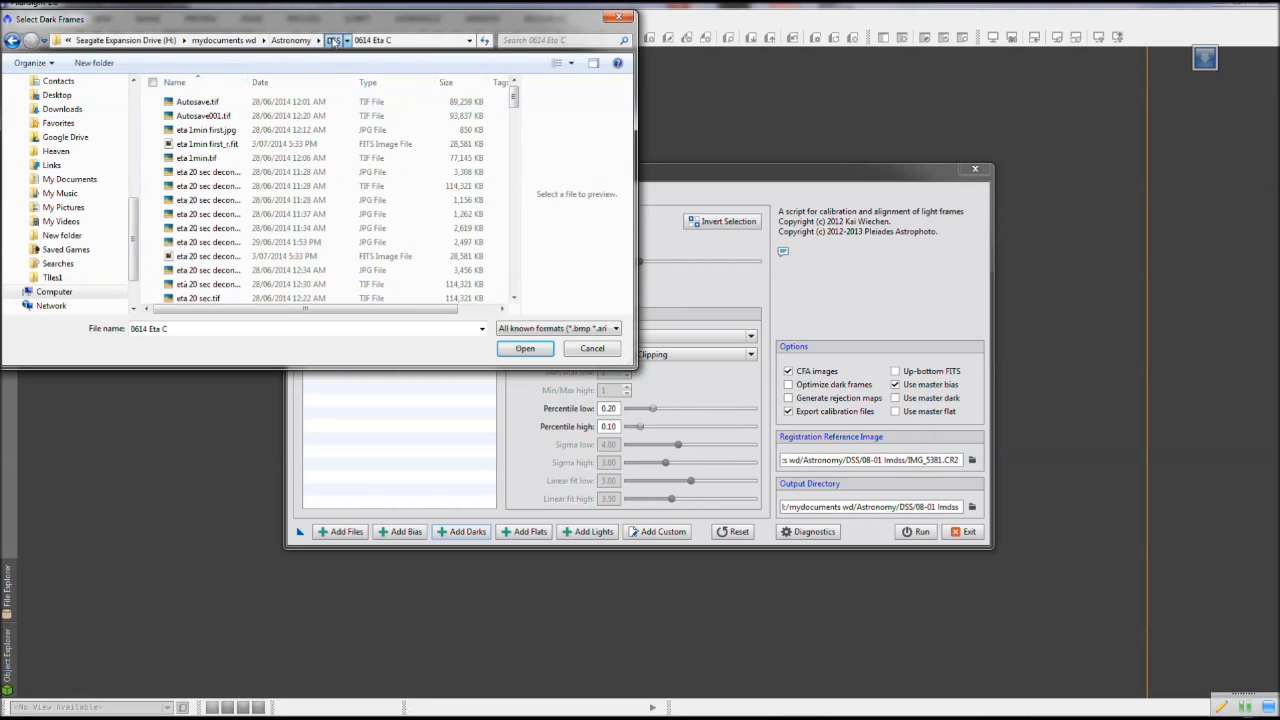
left_click(334, 40)
left_click_drag(512, 168, 521, 224)
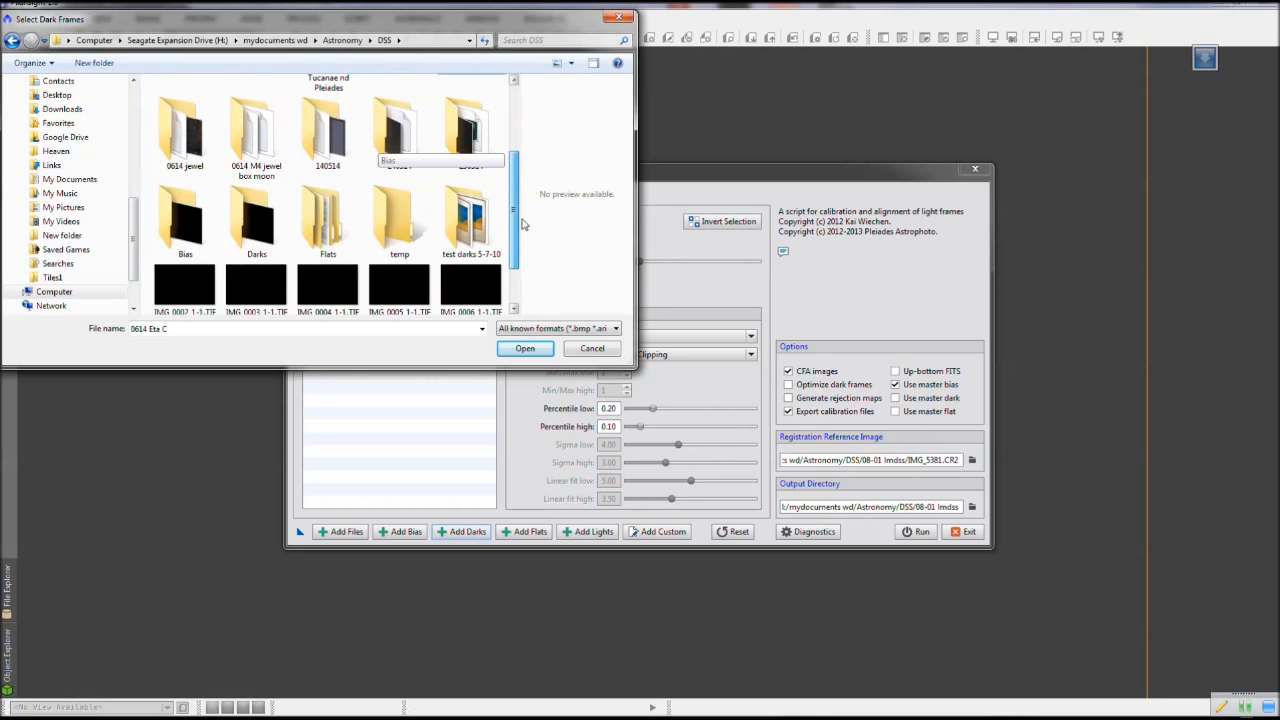
double_click(252, 222)
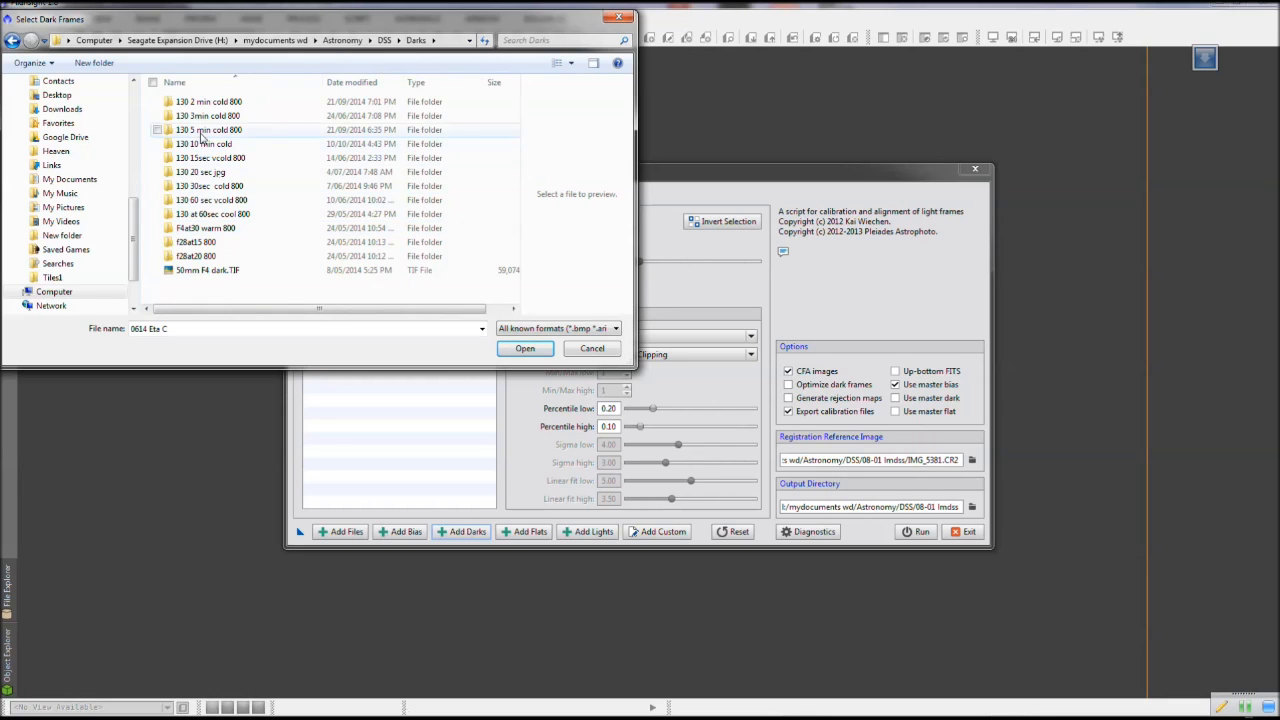
left_click(206, 146)
double_click(206, 146)
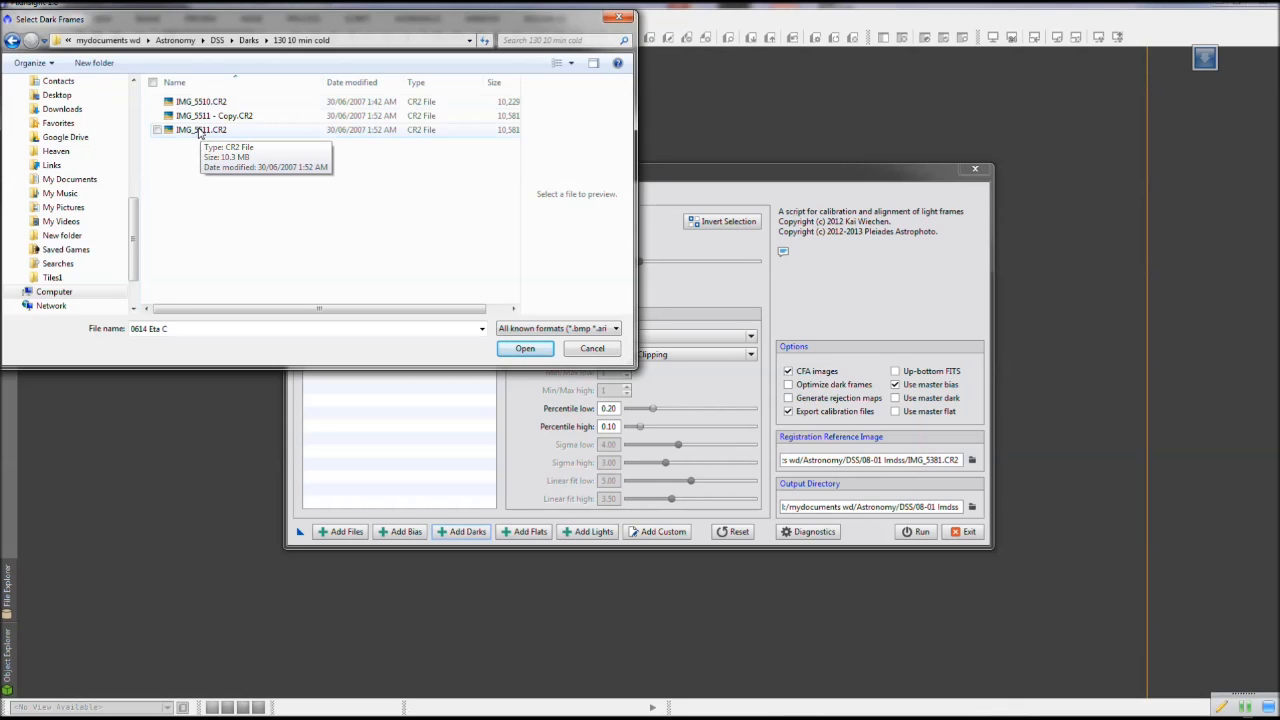
left_click(201, 118)
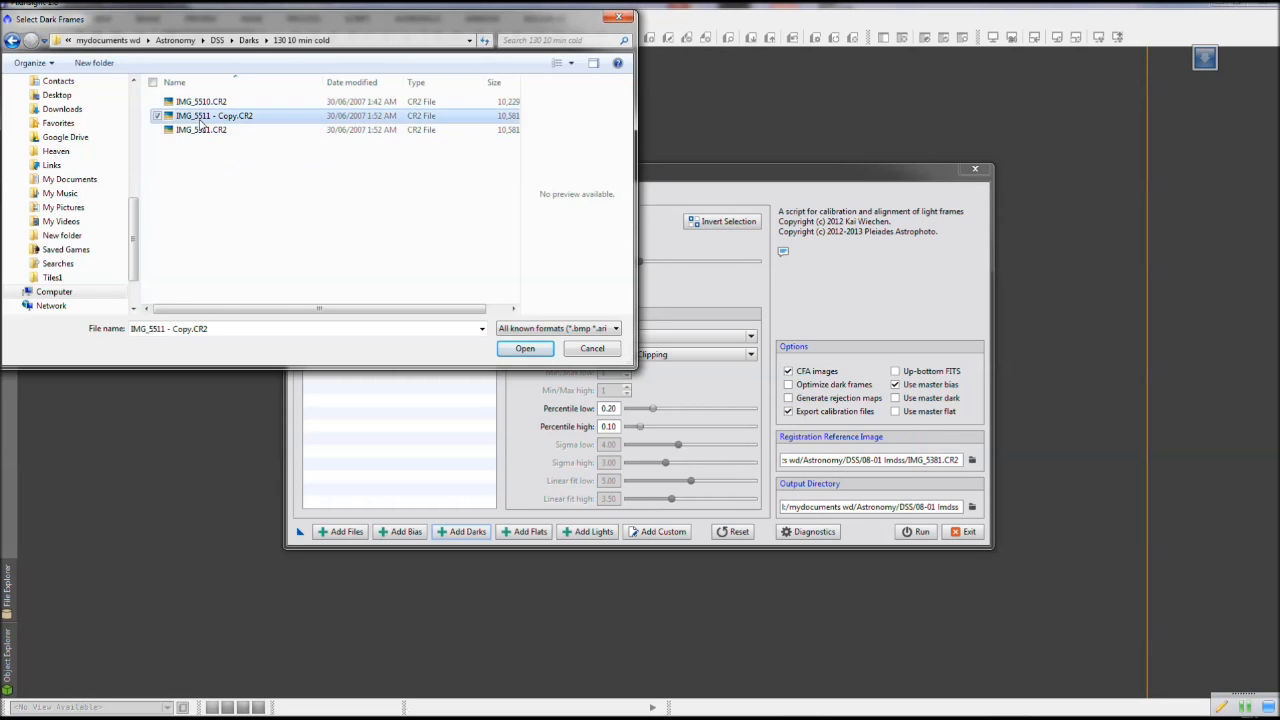
double_click(201, 118)
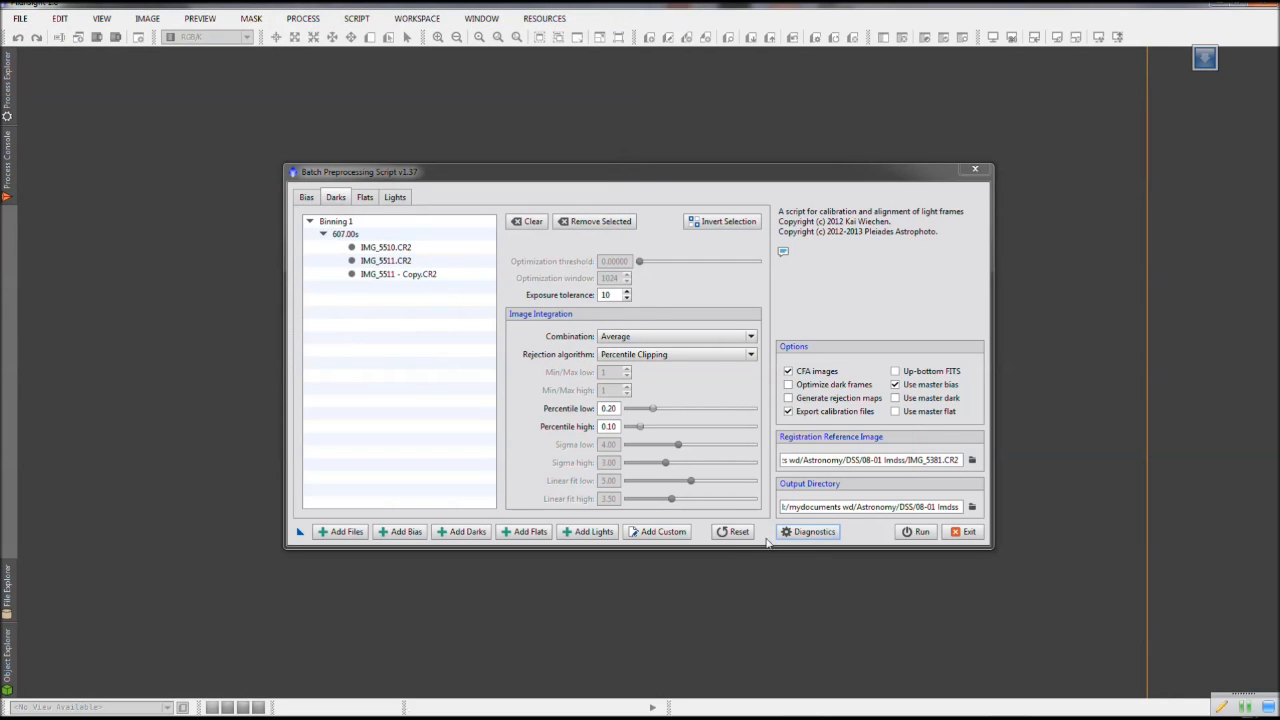
Check the setup with diagnostics and run the batch preprocessing, continuing past the light frames integration warning
left_click(804, 532)
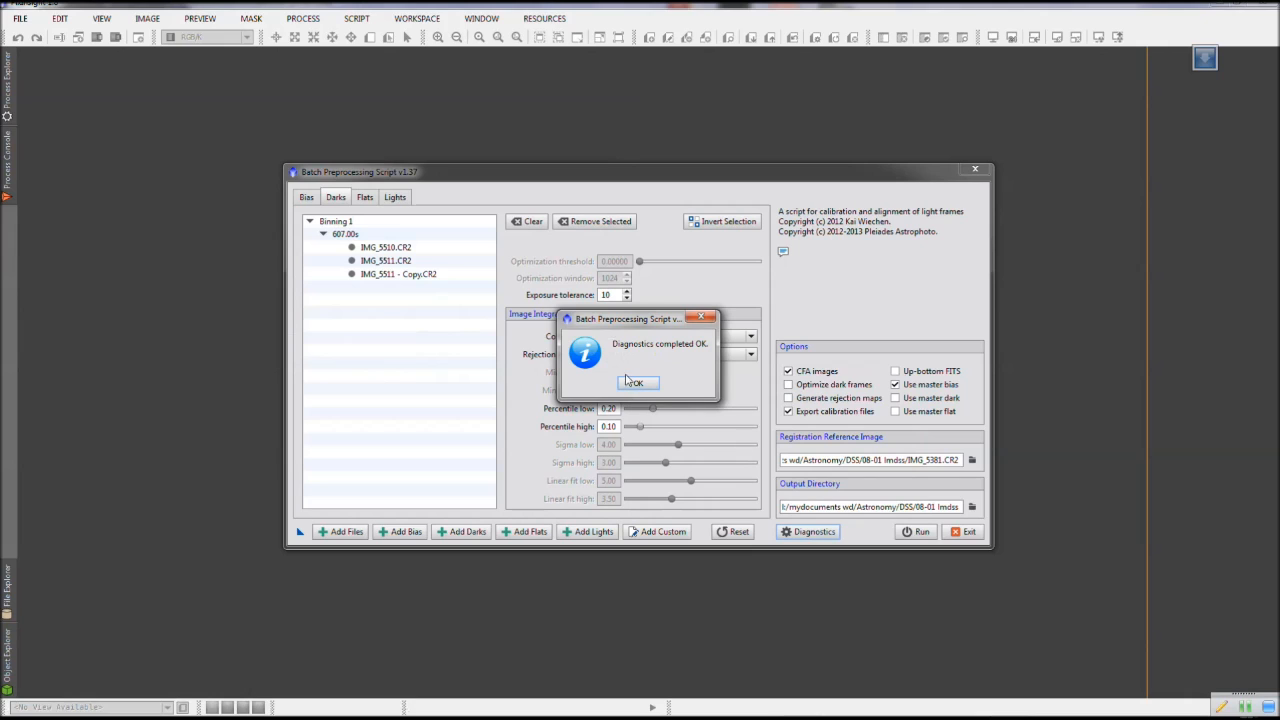
left_click(637, 385)
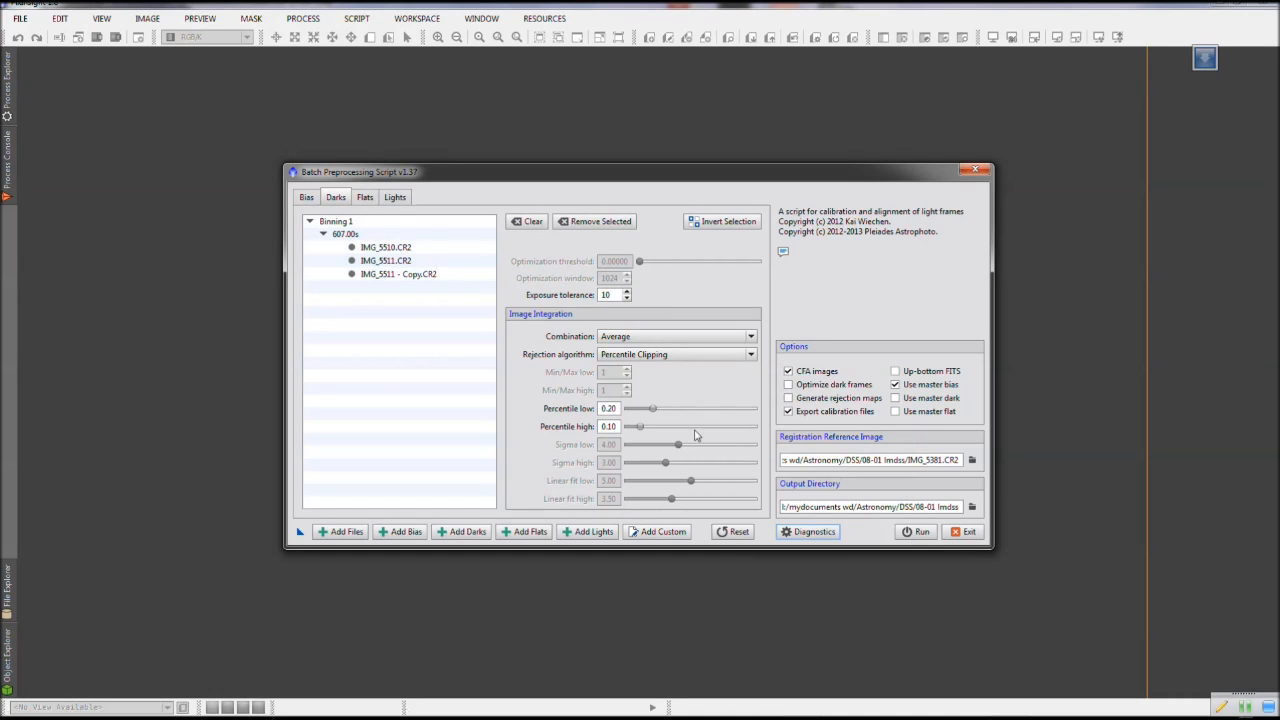
left_click(914, 532)
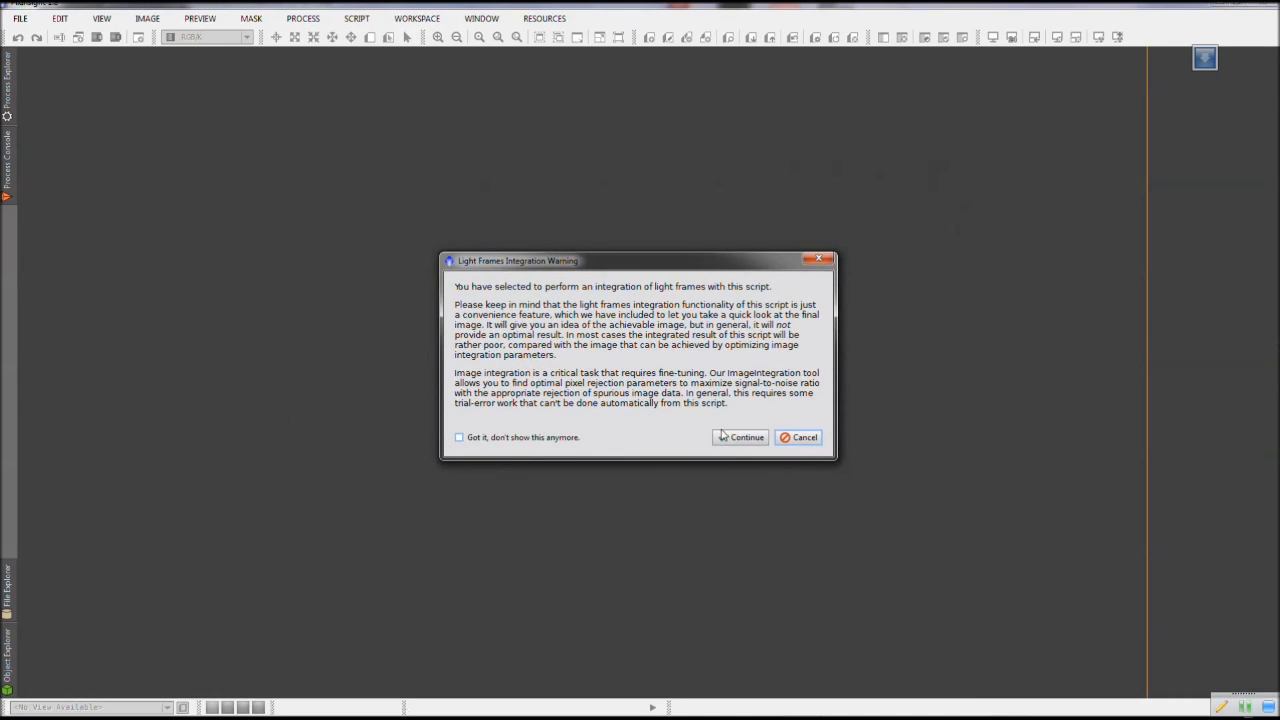
left_click(724, 434)
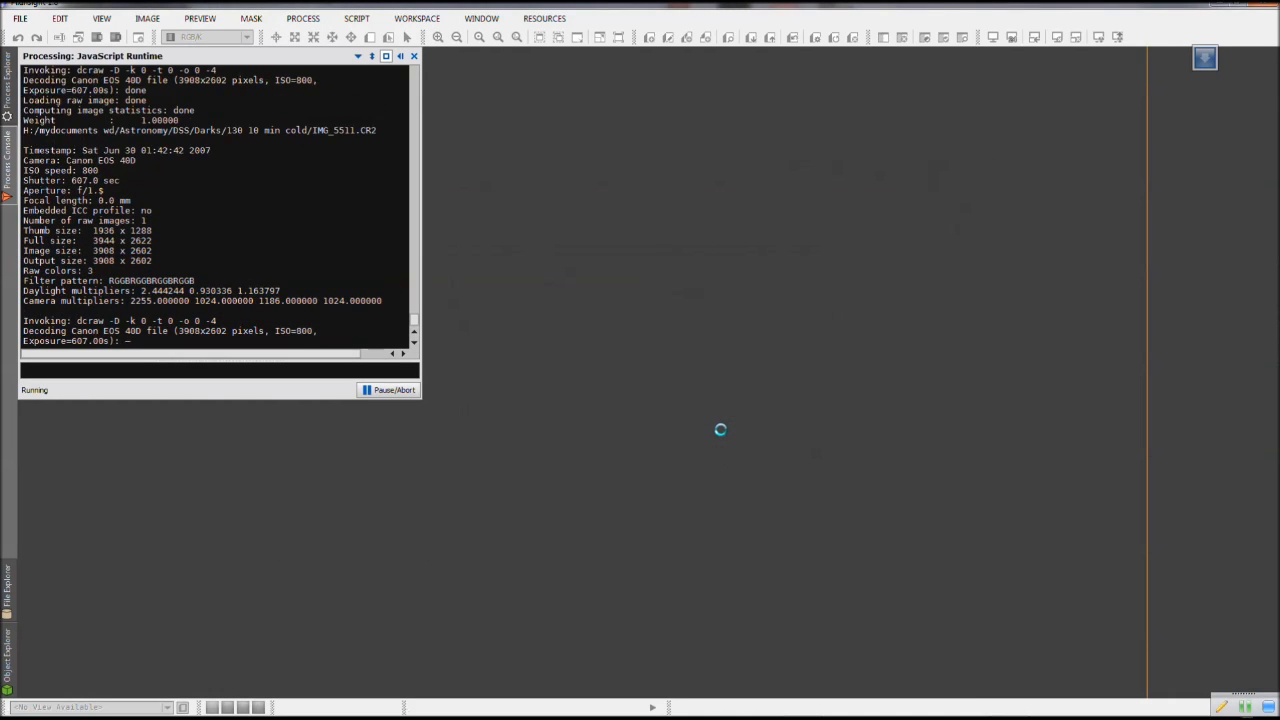
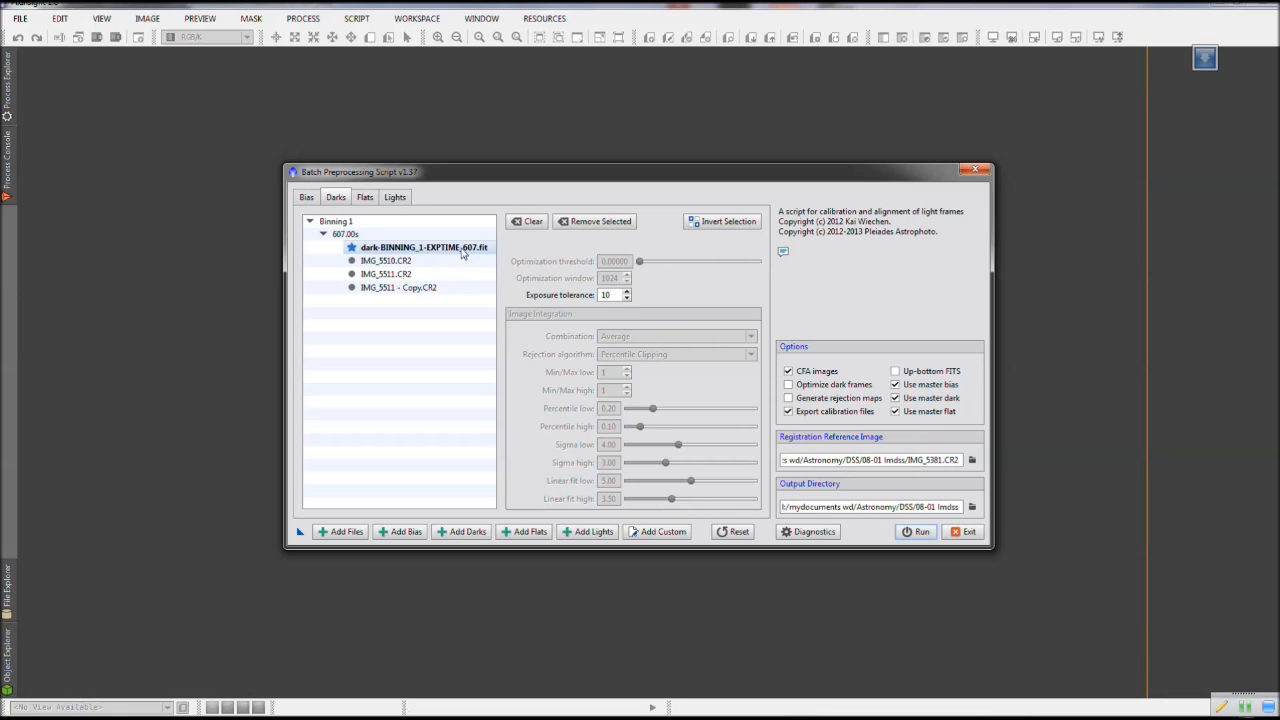
Review the flat, light and bias lists after the run and exit the Batch Preprocessing script
left_click(370, 200)
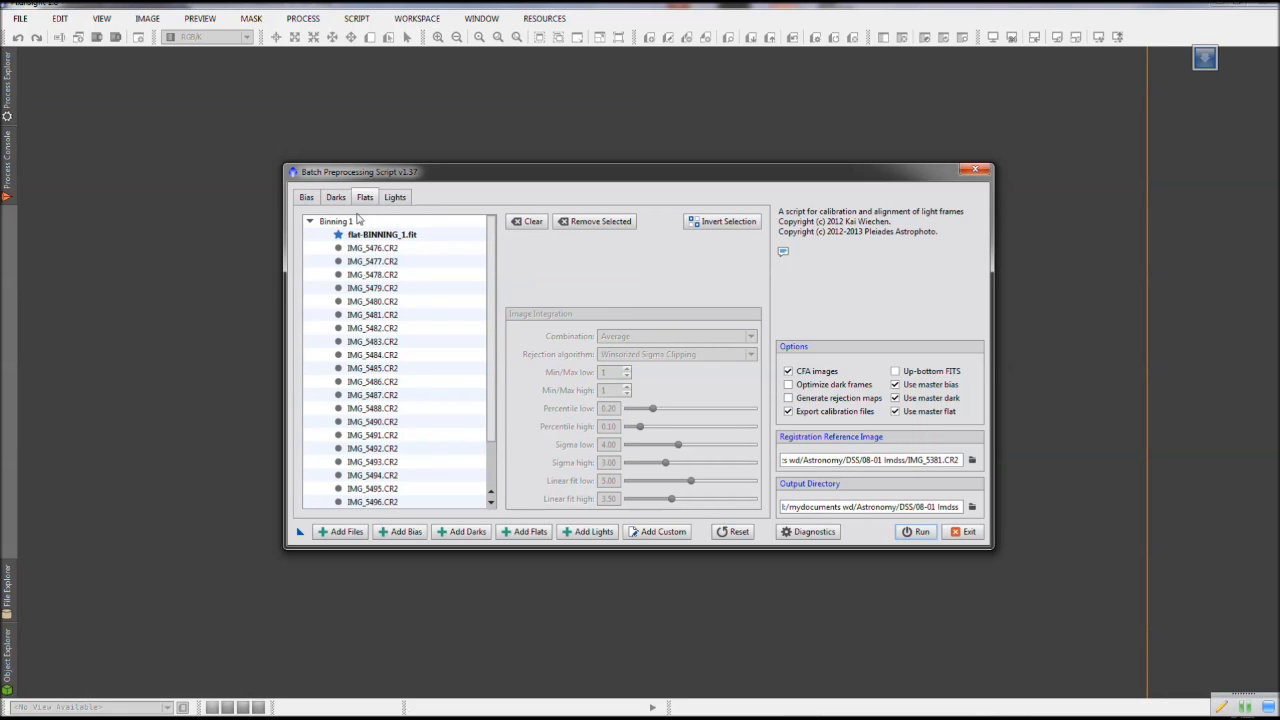
left_click(395, 197)
left_click(306, 197)
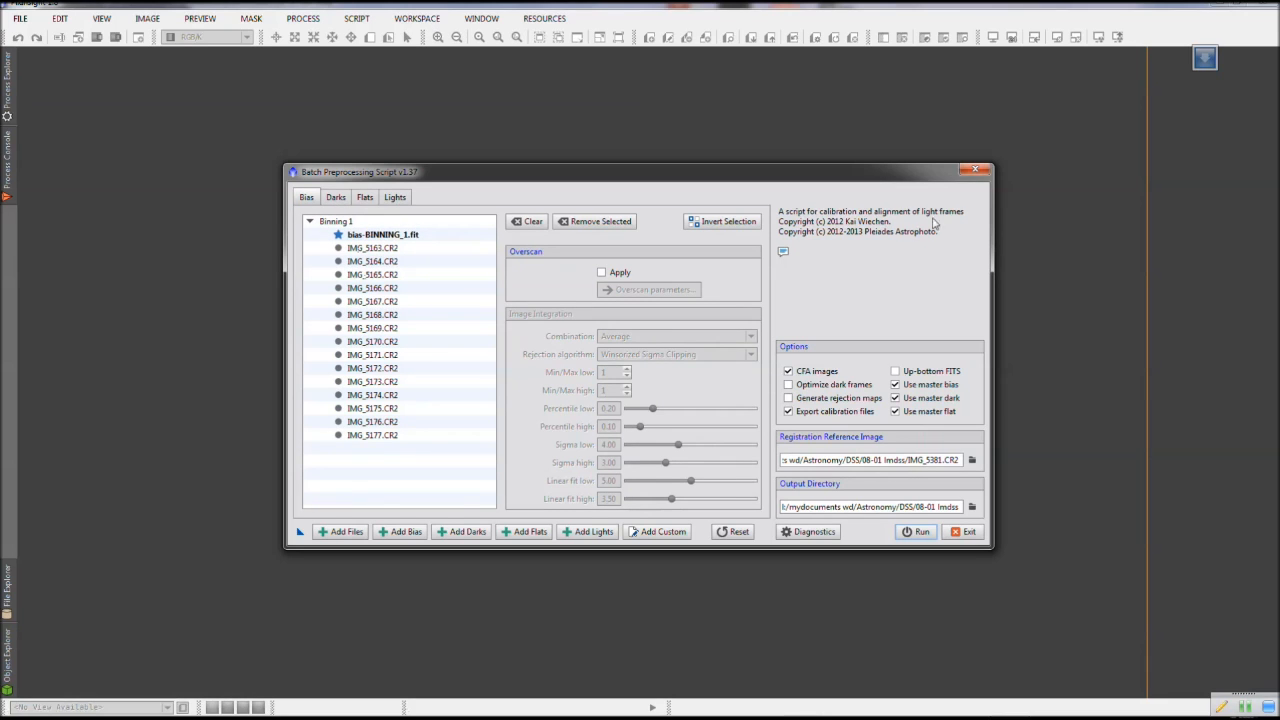
left_click(976, 171)
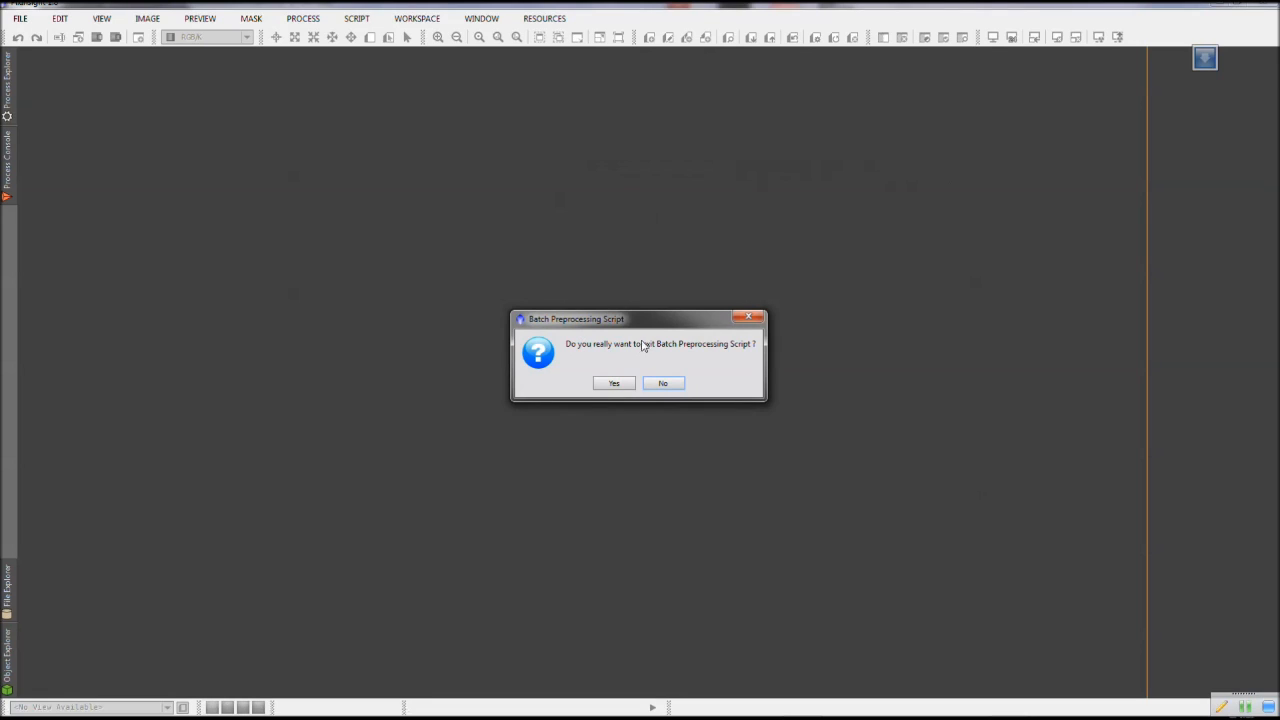
left_click(609, 383)
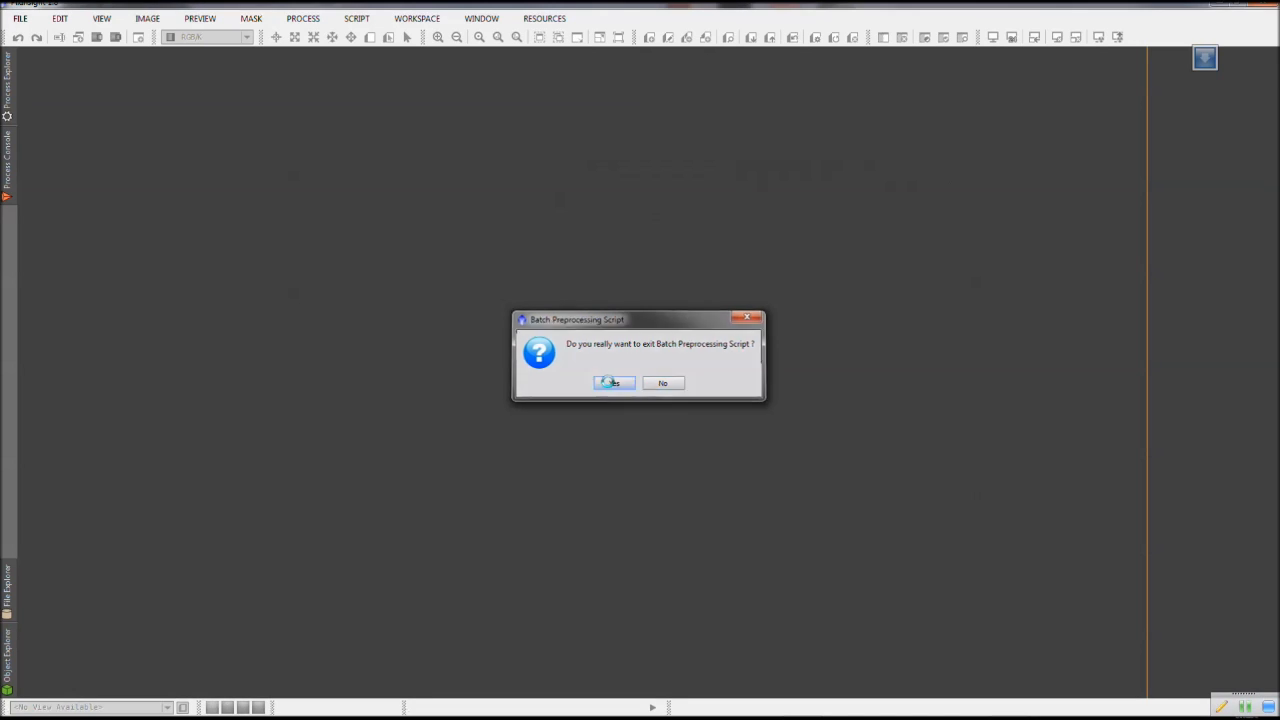
Open the integrated image light-BINNING_1.fit from the master folder in 08-01 lmdss and shift its window slightly in the workspace
left_click(20, 19)
left_click(30, 34)
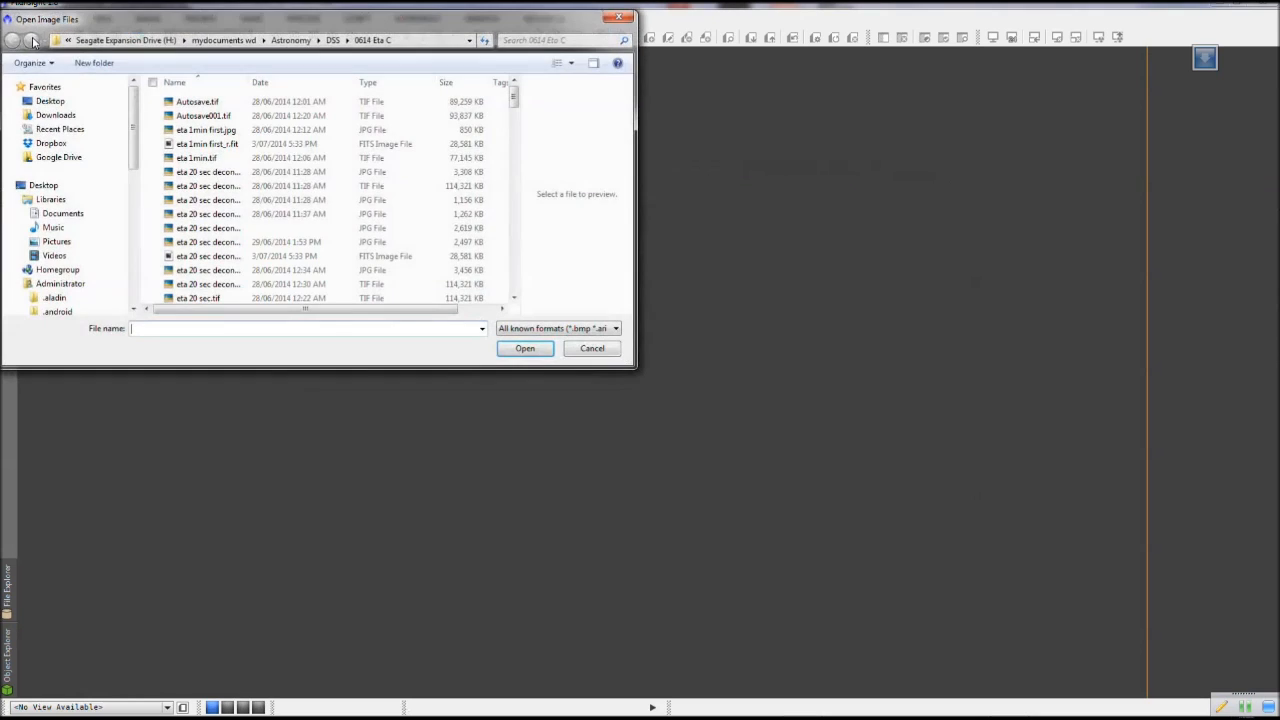
left_click(333, 40)
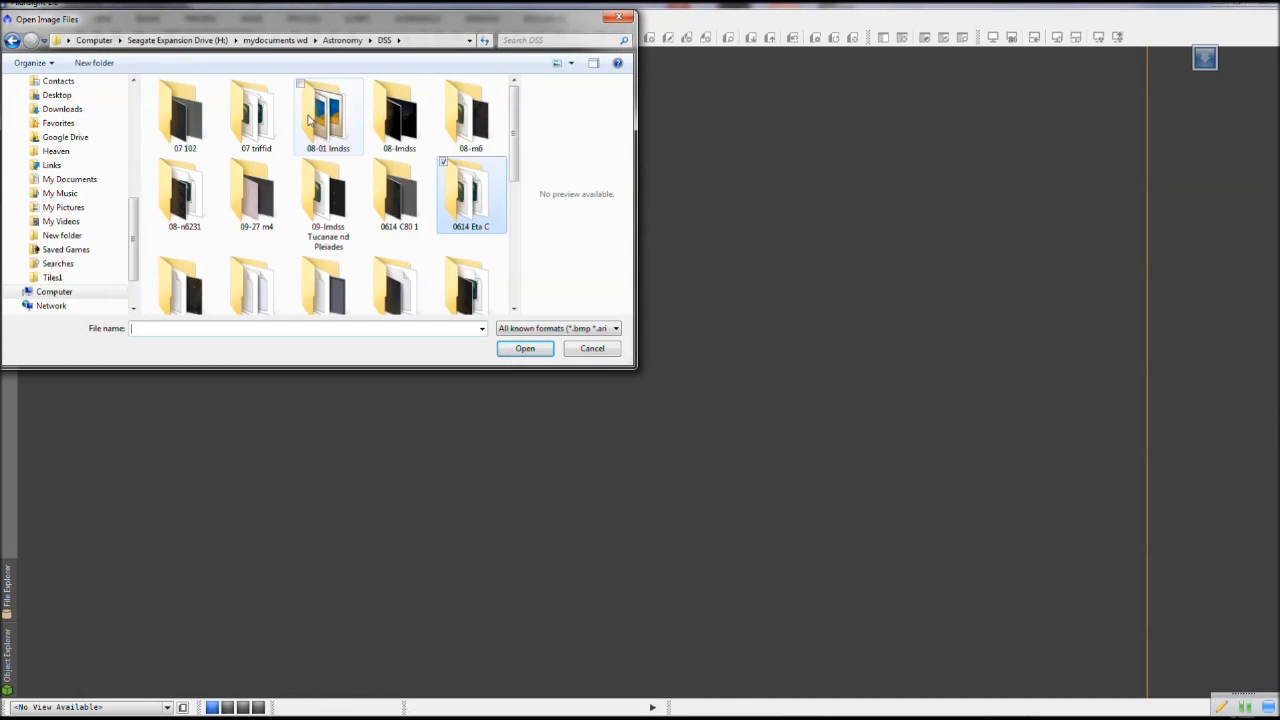
double_click(322, 120)
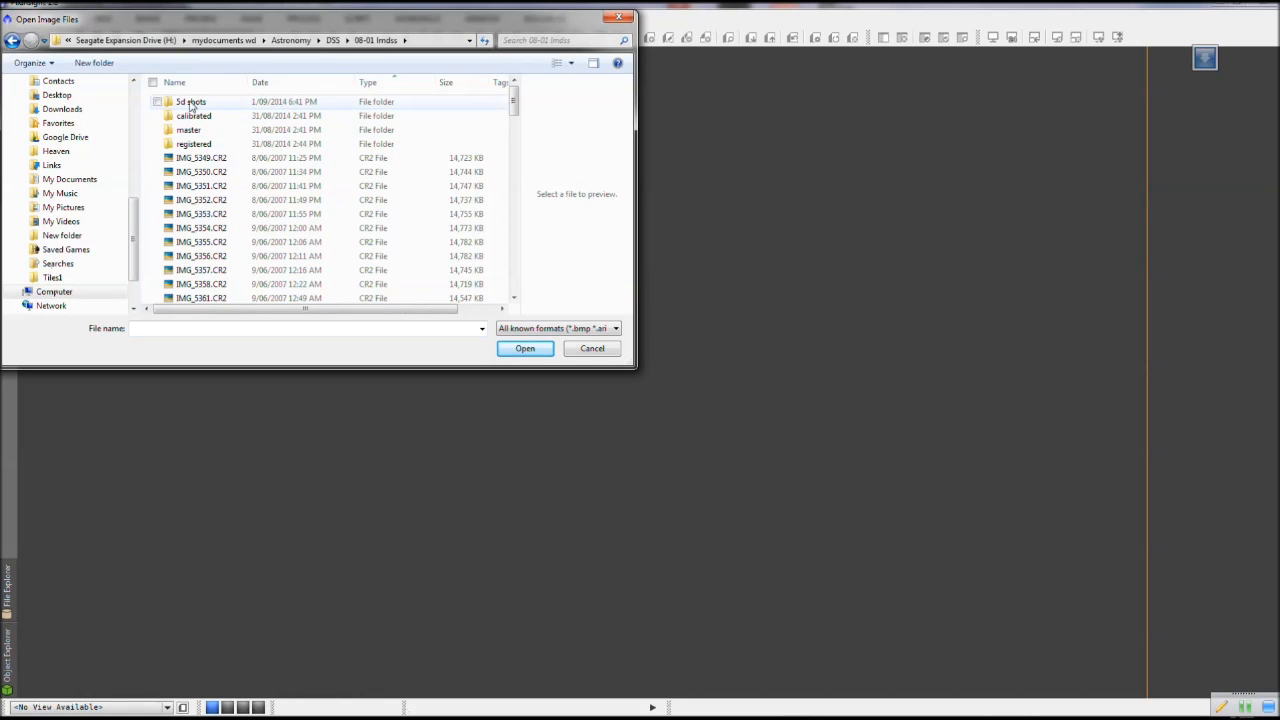
double_click(189, 131)
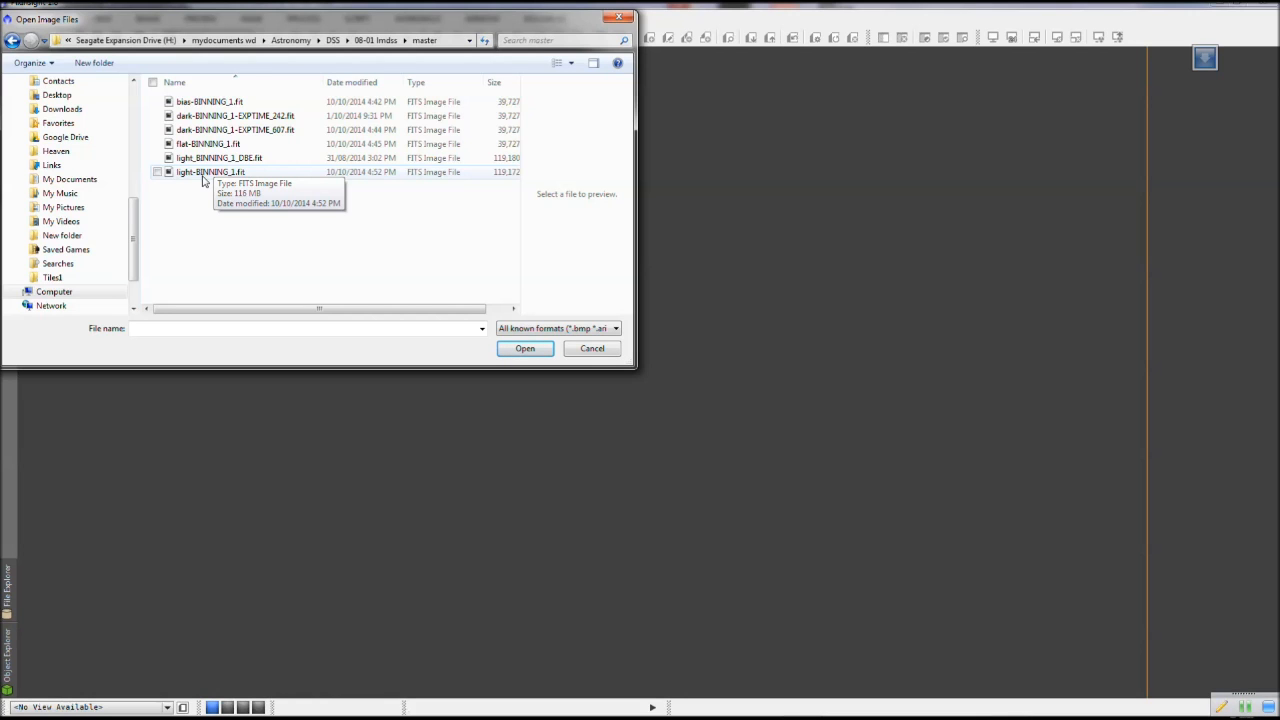
double_click(201, 173)
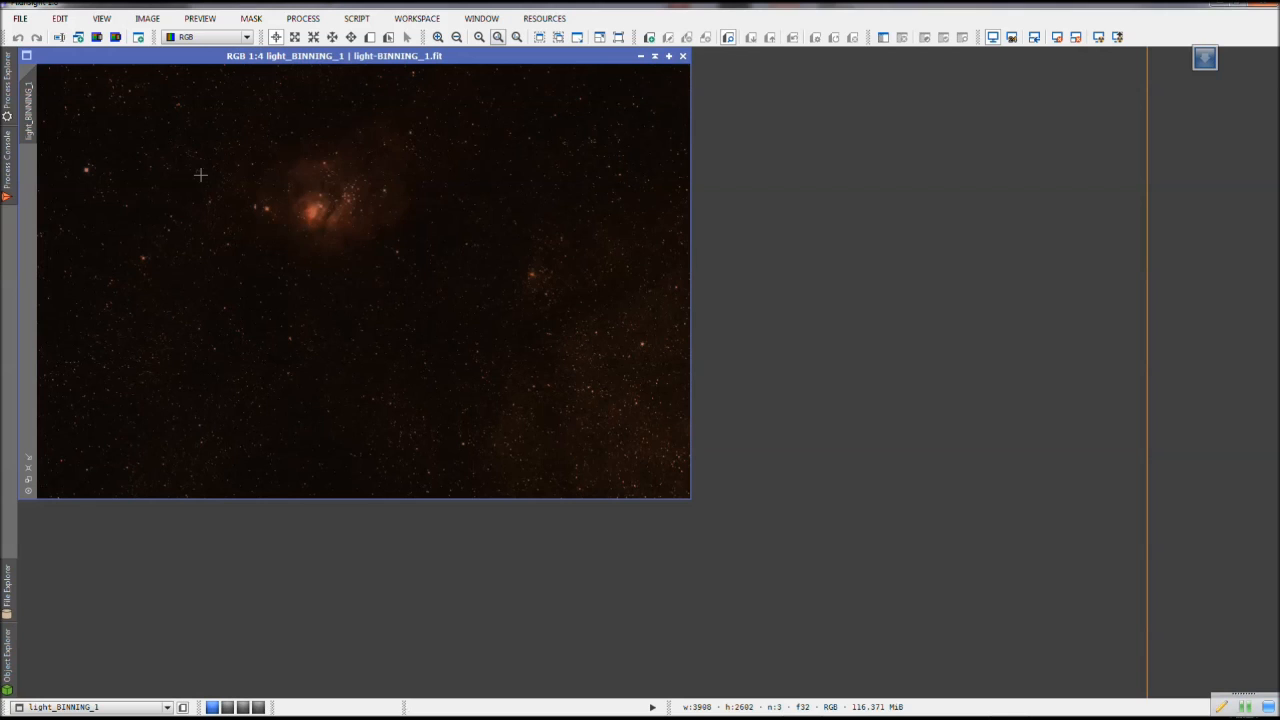
left_click(13, 57)
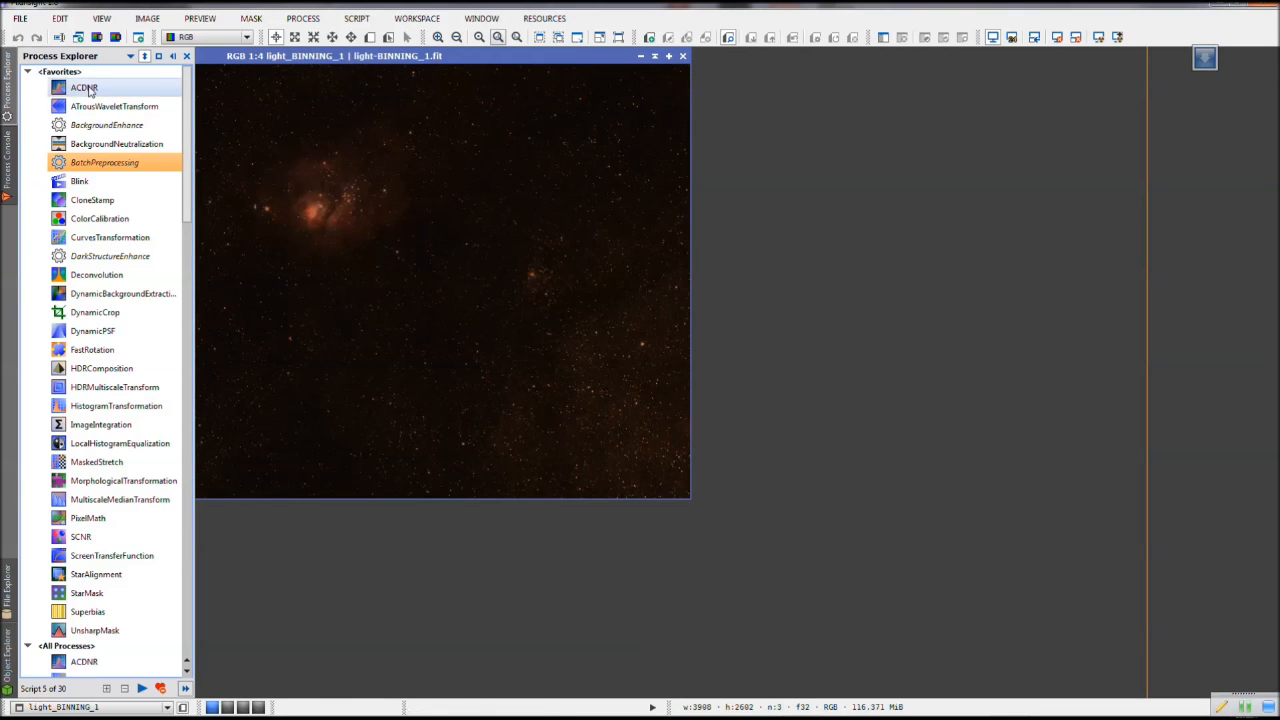
left_click_drag(250, 58, 285, 60)
Browse the registered and calibrated/light output folders in 08-01 lmdss to examine the generated files, without opening any image
key("ctrl+o")
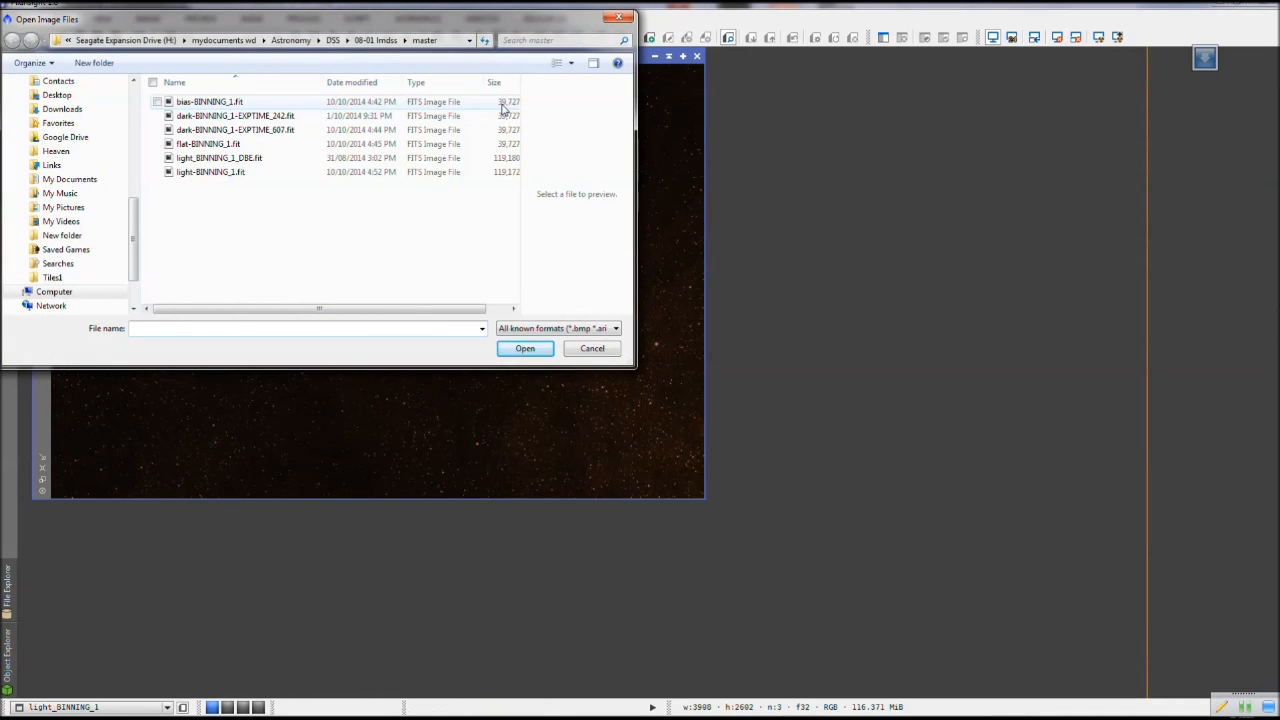
left_click(364, 43)
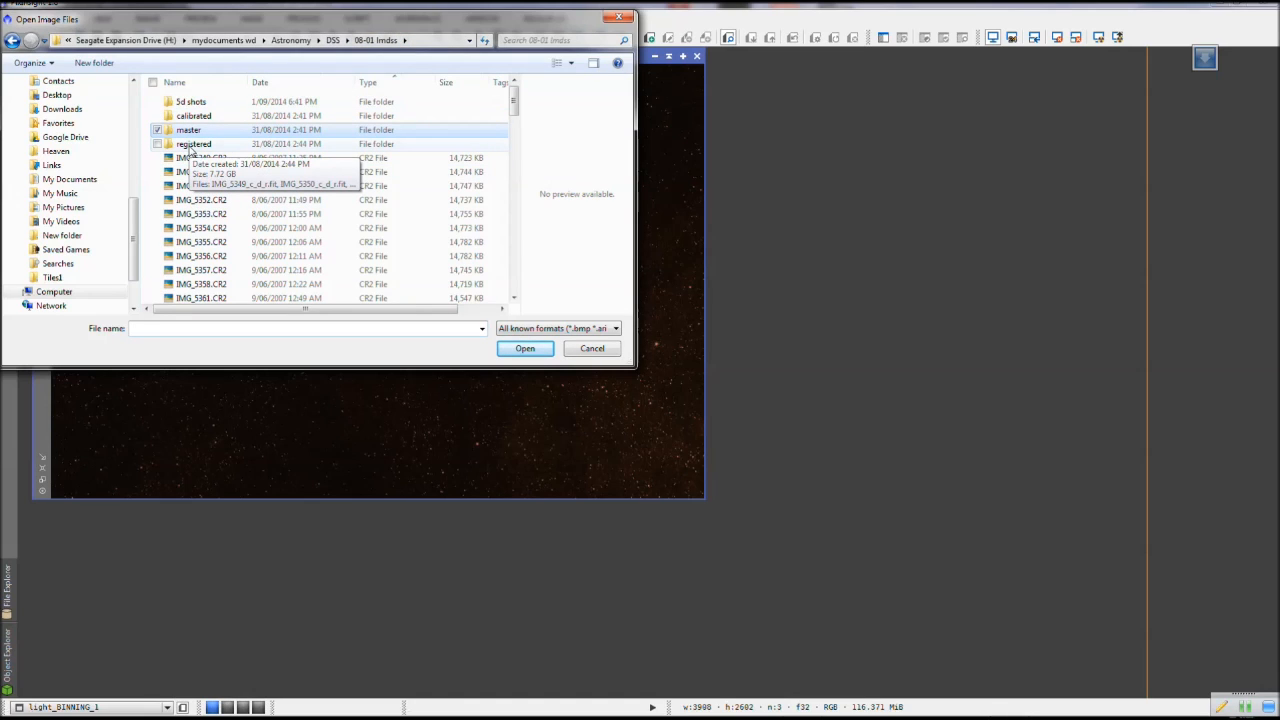
left_click(190, 147)
double_click(206, 150)
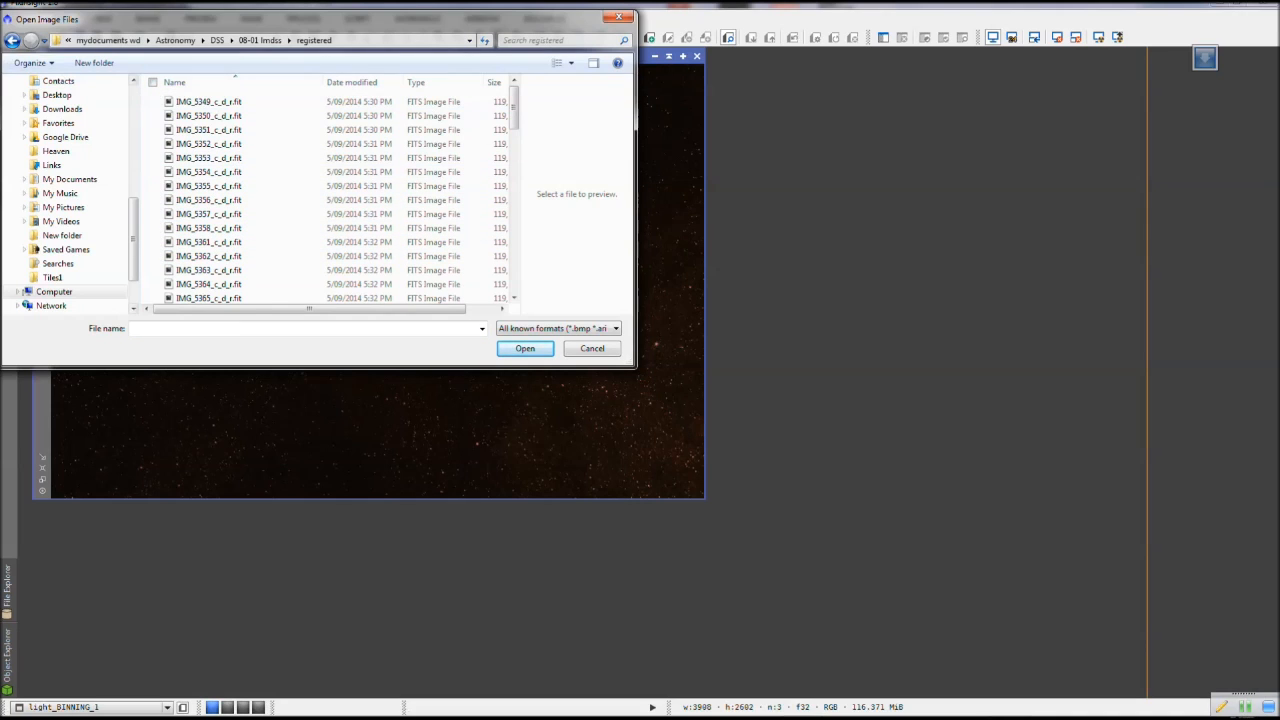
left_click(12, 40)
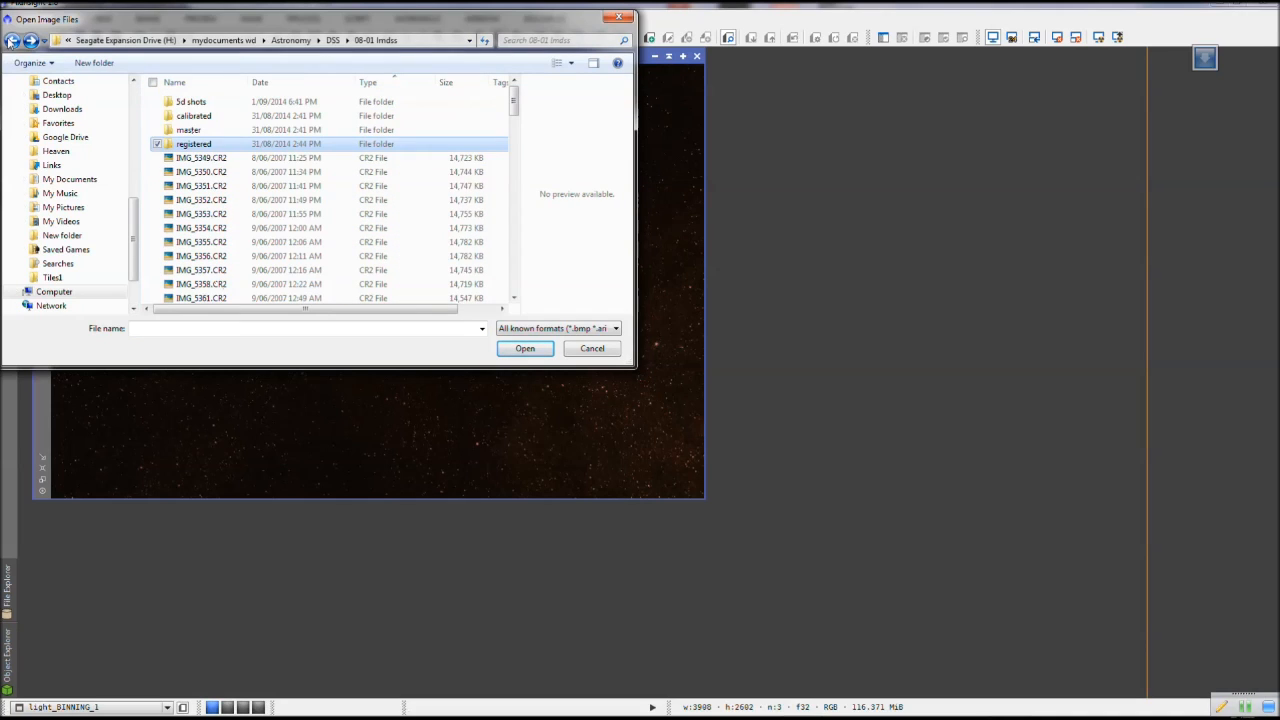
double_click(185, 116)
double_click(184, 117)
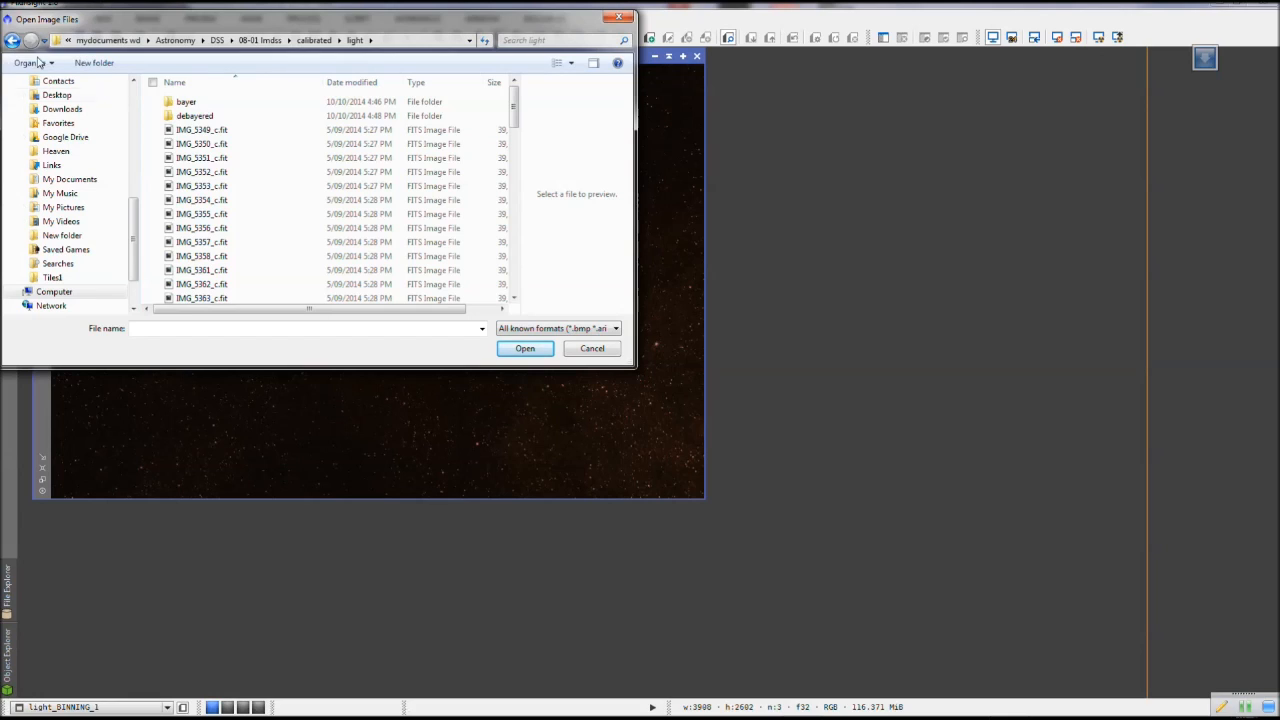
left_click(185, 102)
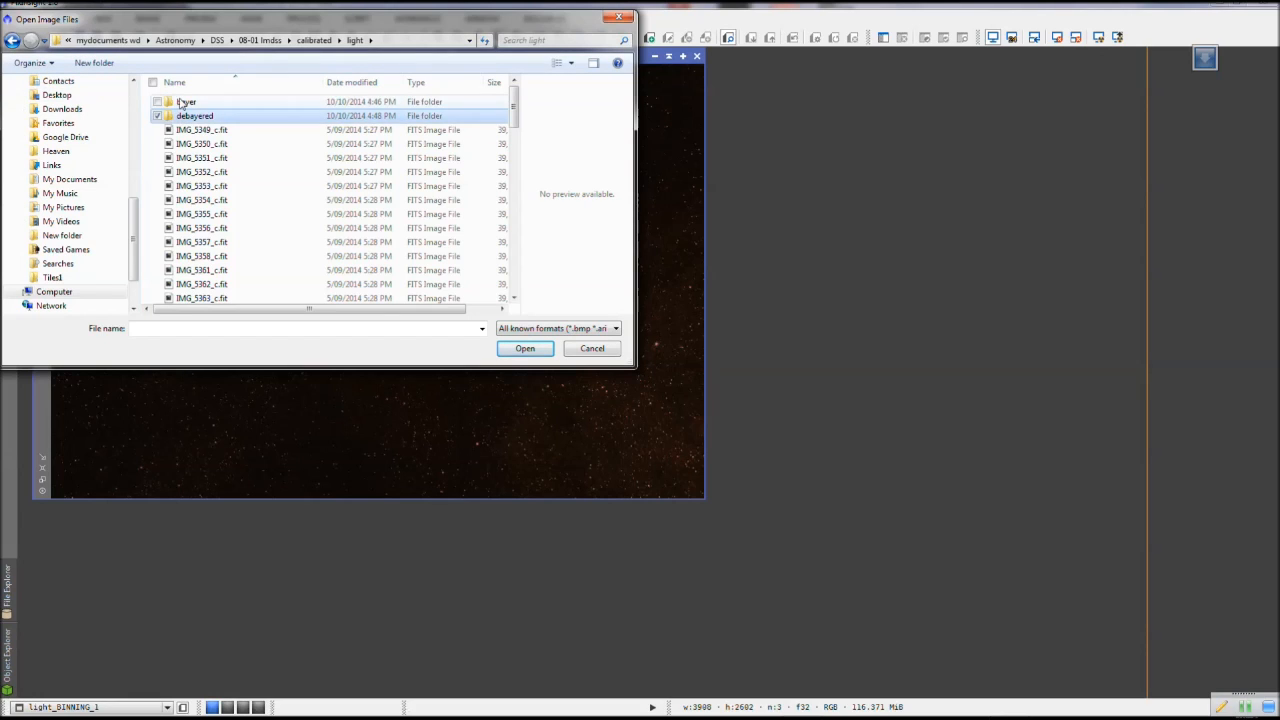
left_click(12, 40)
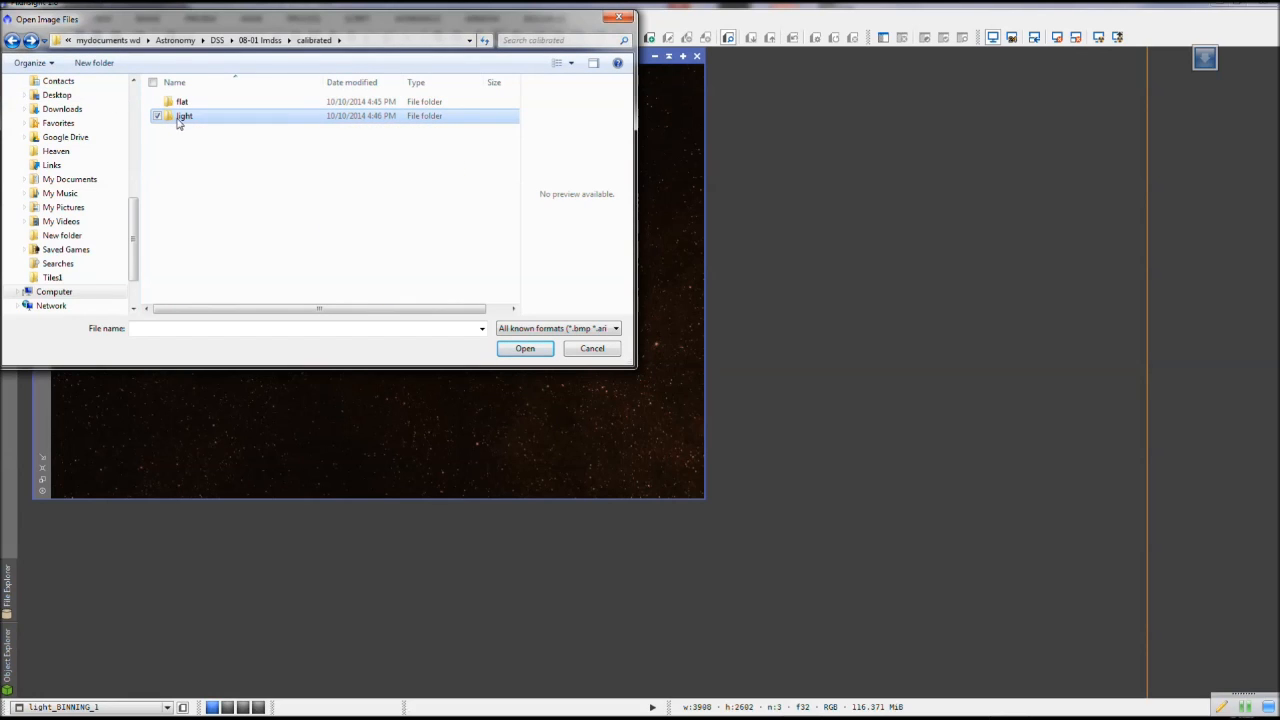
left_click(12, 40)
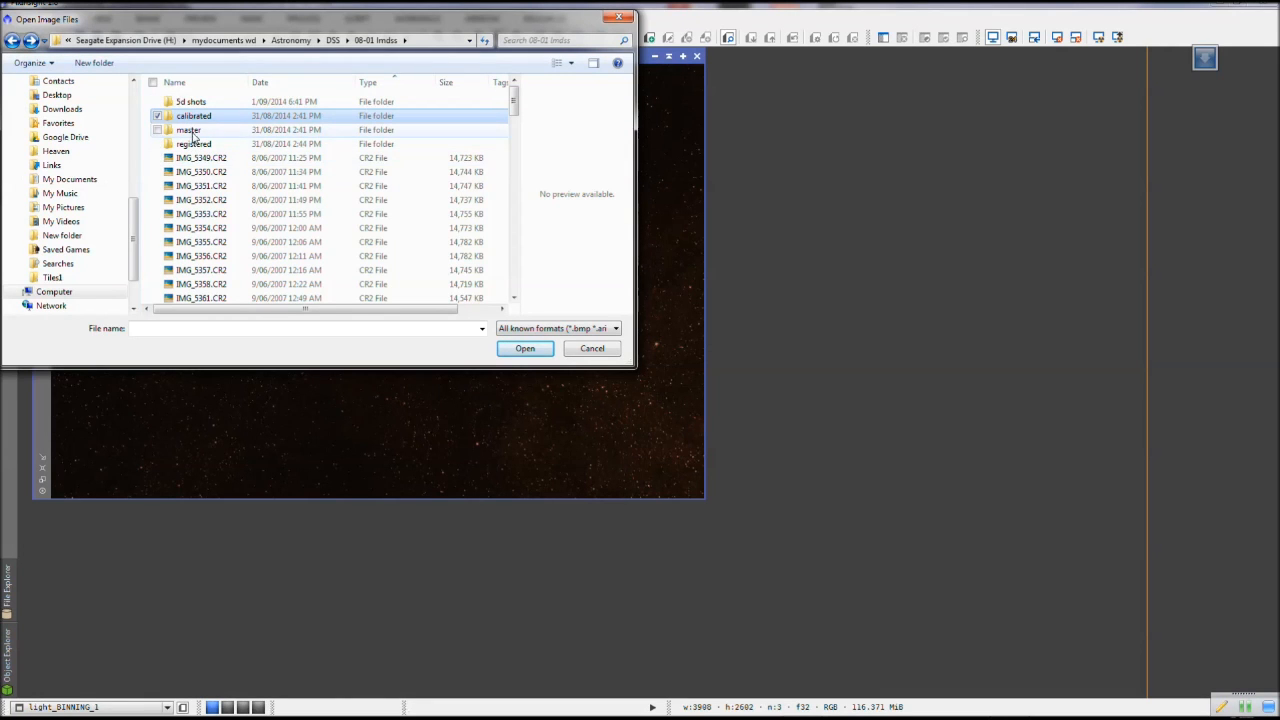
left_click(621, 17)
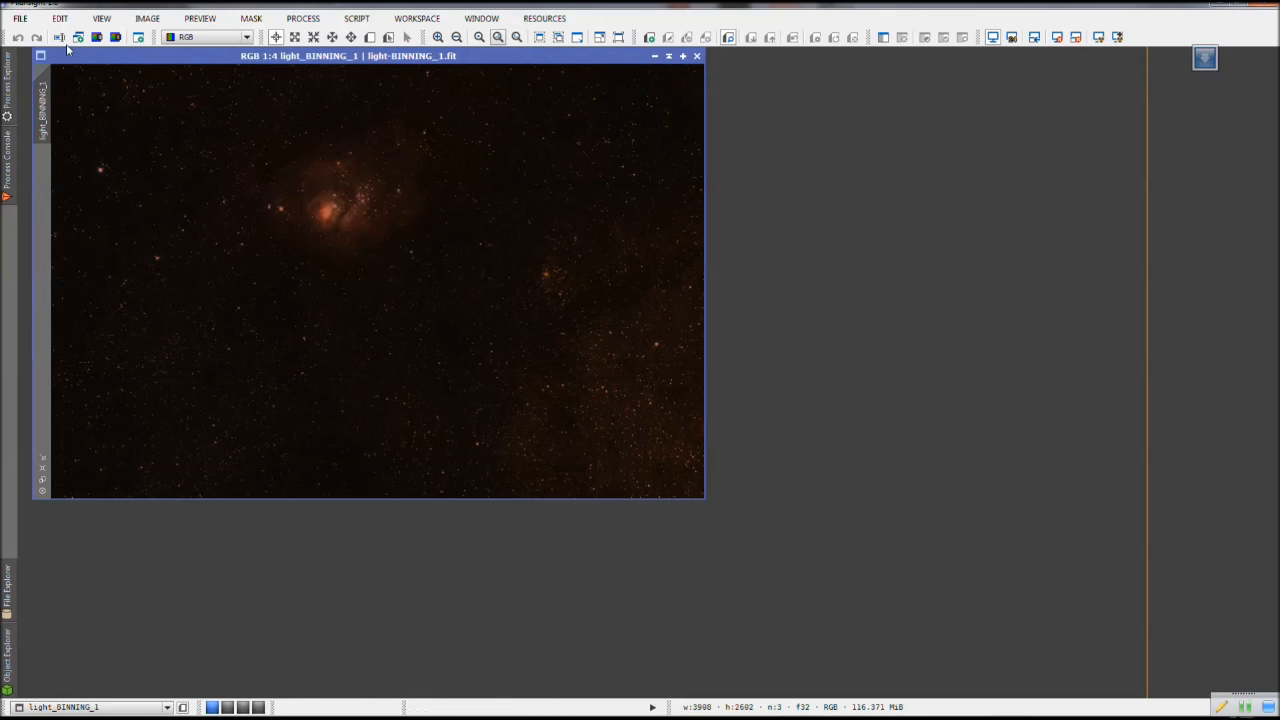
Apply a ScreenTransferFunction auto stretch to the light_BINNING_1 image
left_click(6, 87)
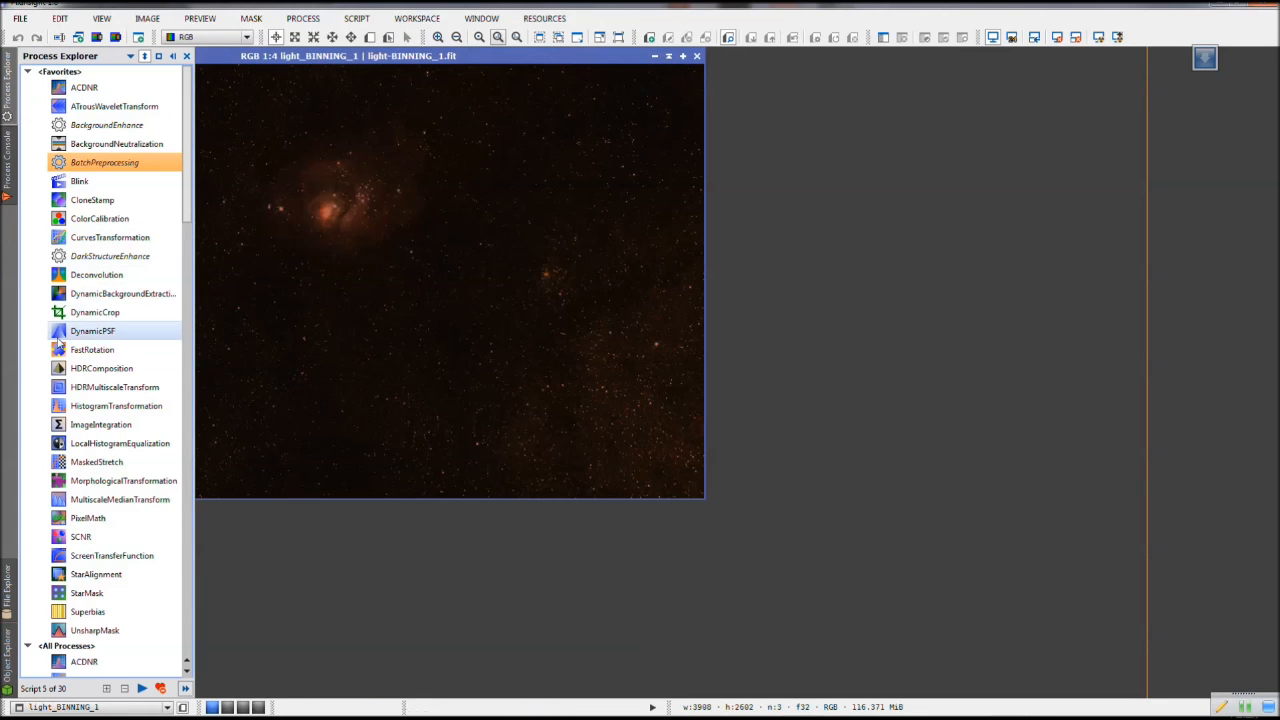
double_click(110, 558)
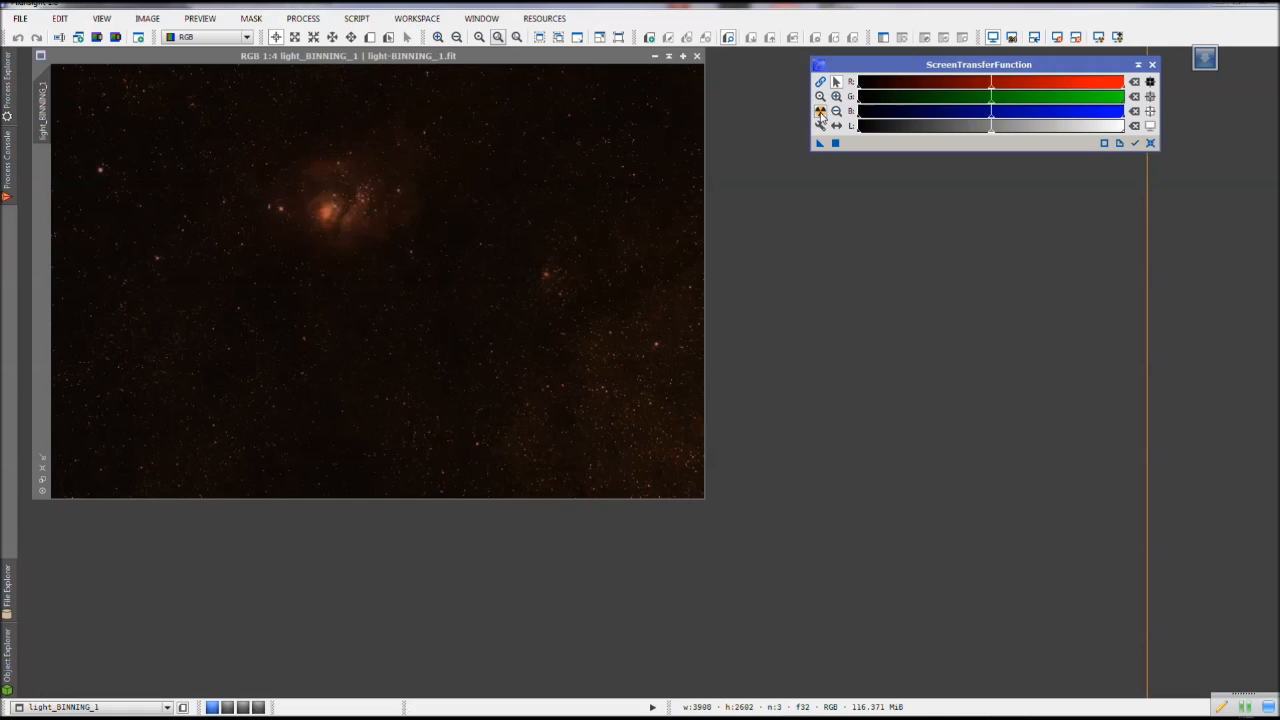
left_click(820, 112)
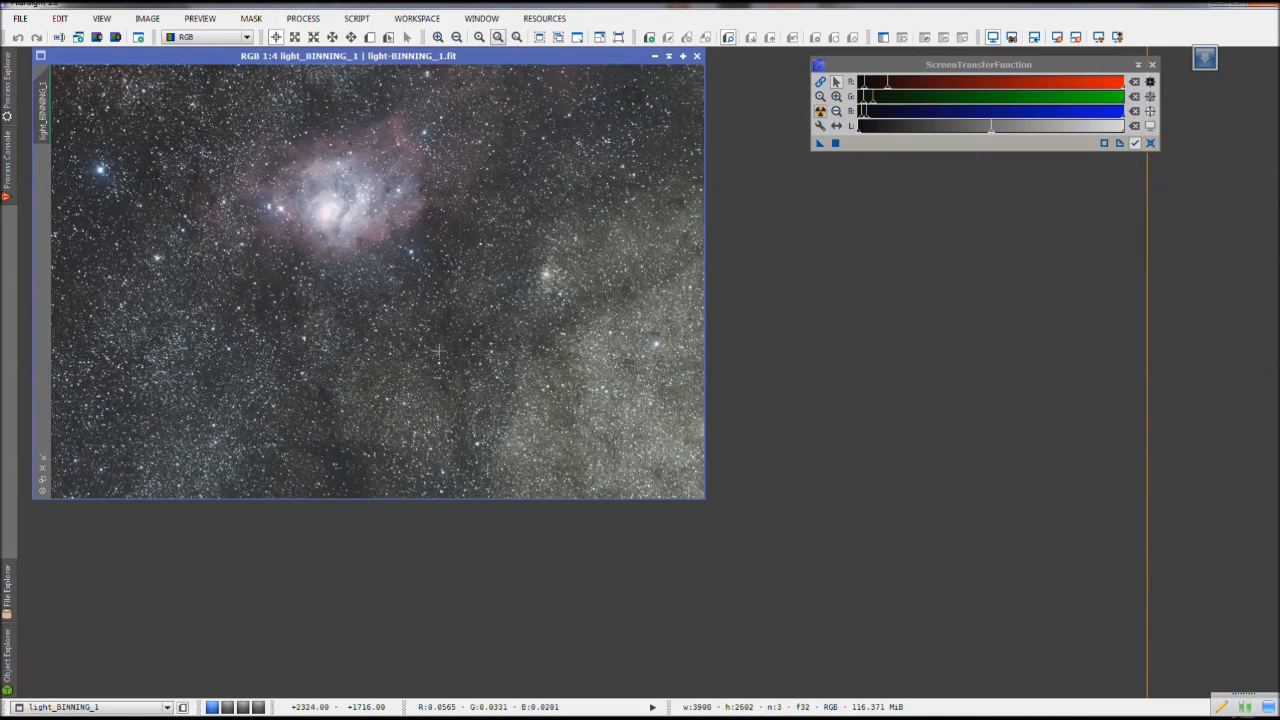
left_click(1244, 707)
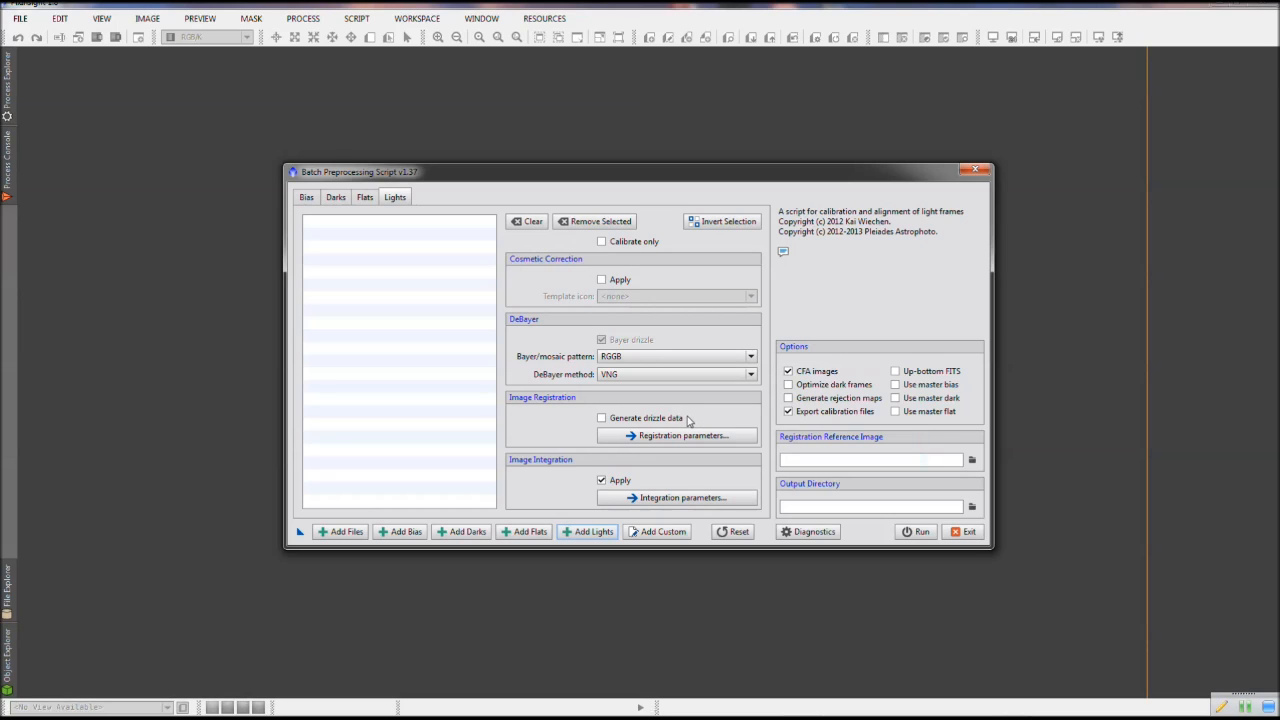
Inspect the image registration parameters for lights in the Batch Preprocessing script and exit the script
mouse_move(675, 419)
left_click(652, 437)
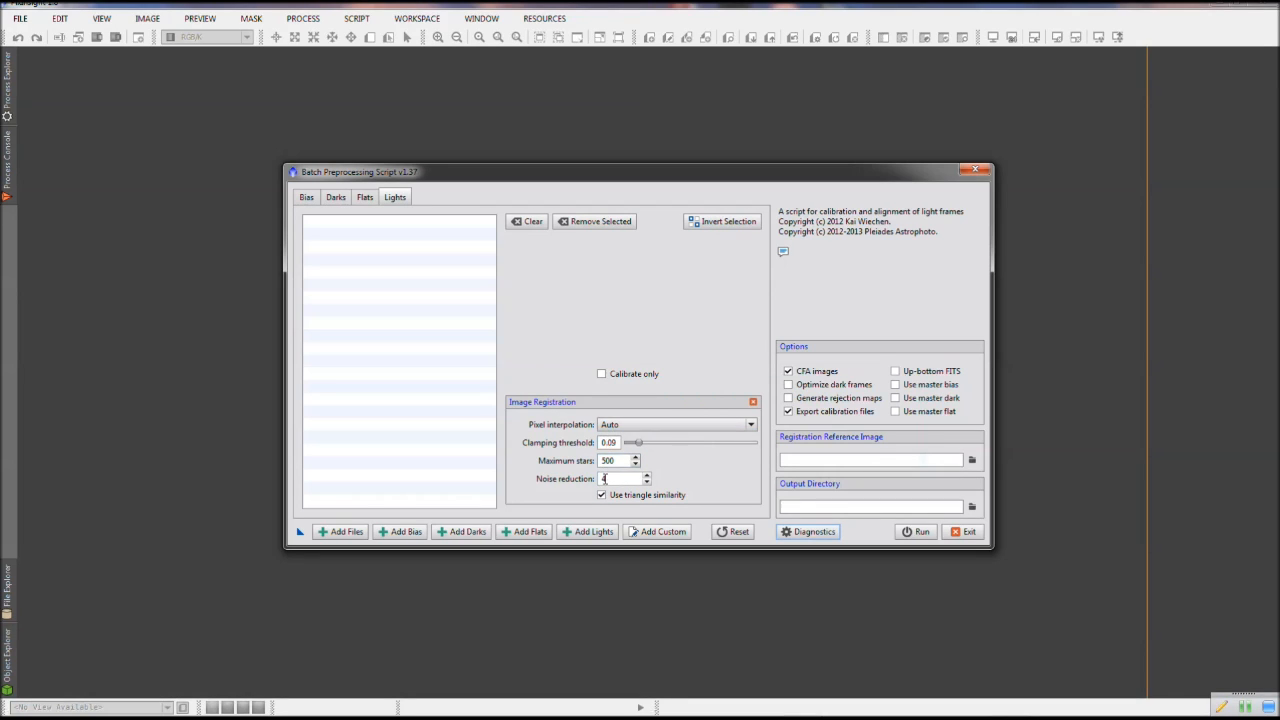
left_click(753, 402)
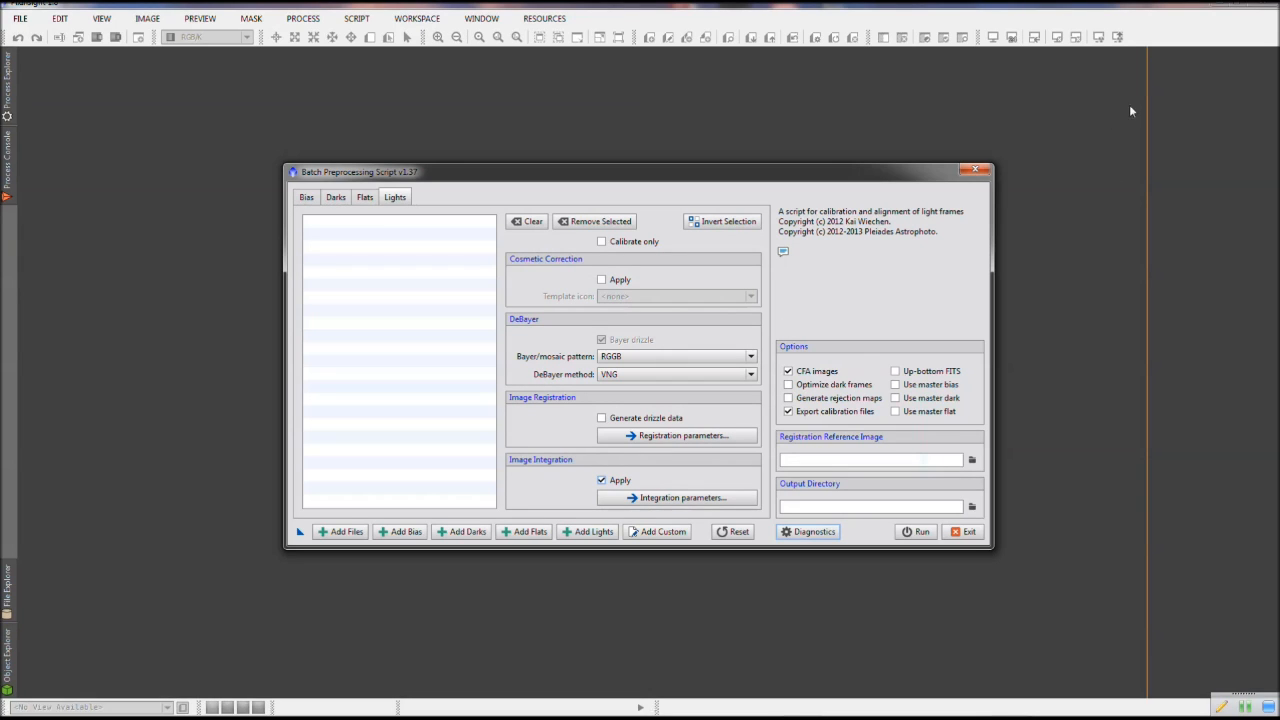
left_click(975, 169)
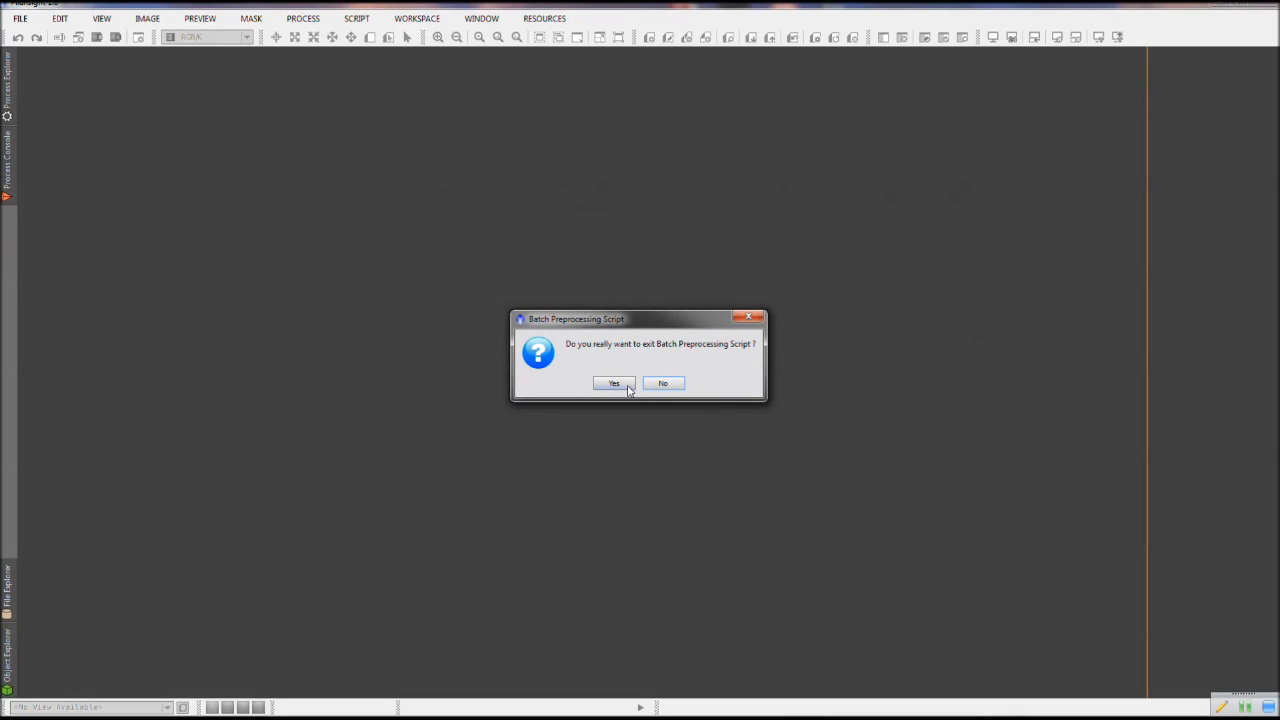
left_click(614, 384)
Open the StarAlignment process, inspect its Star Detection, Star Matching and Interpolation settings, and close it
left_click(9, 88)
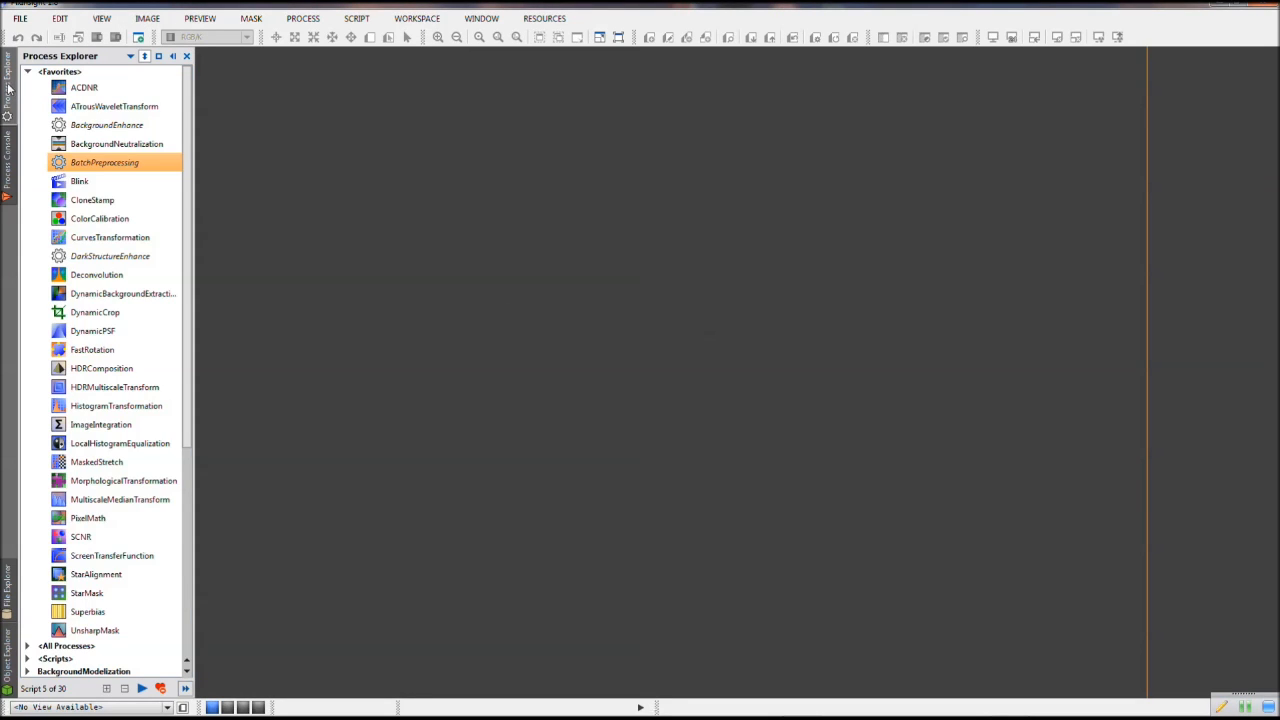
left_click(96, 426)
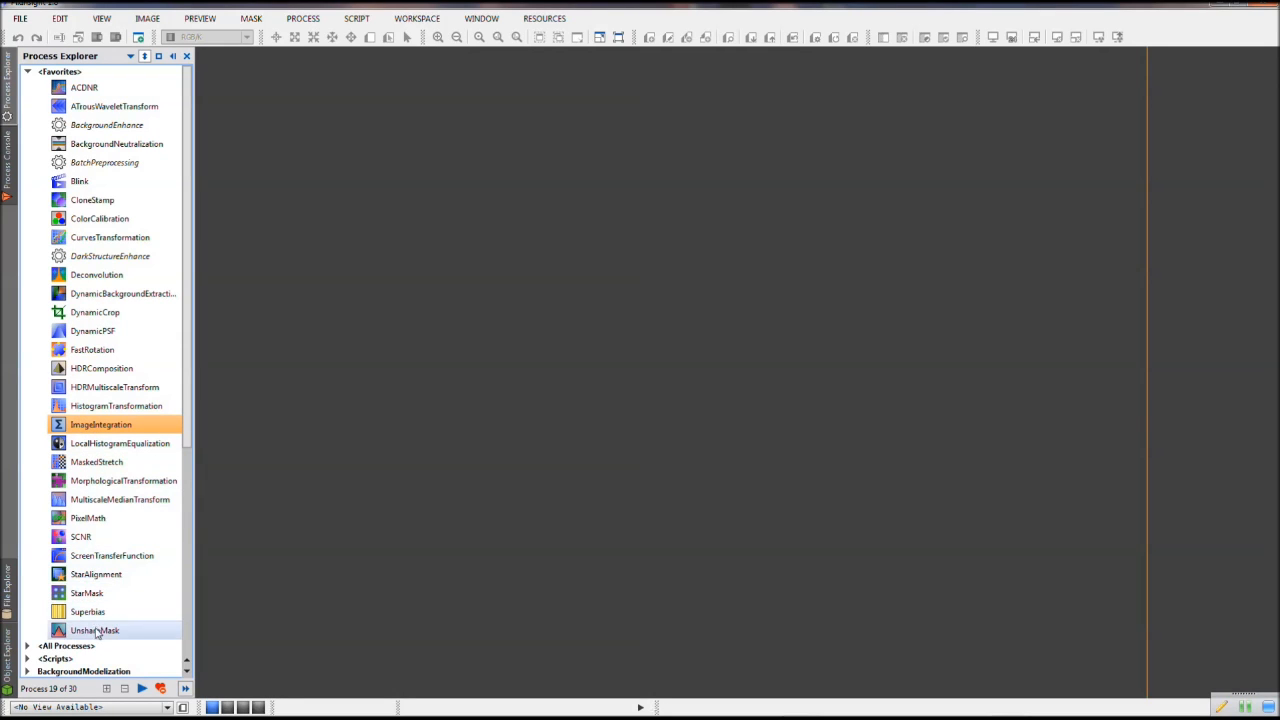
left_click(98, 577)
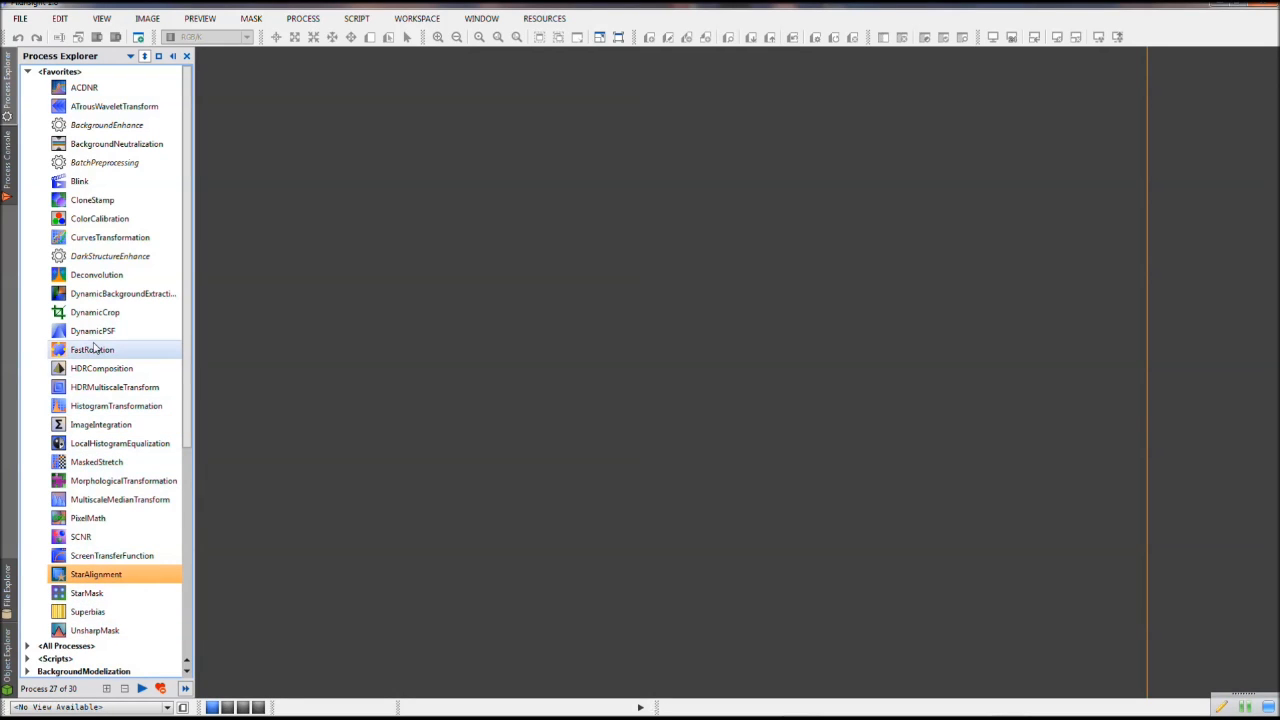
double_click(100, 577)
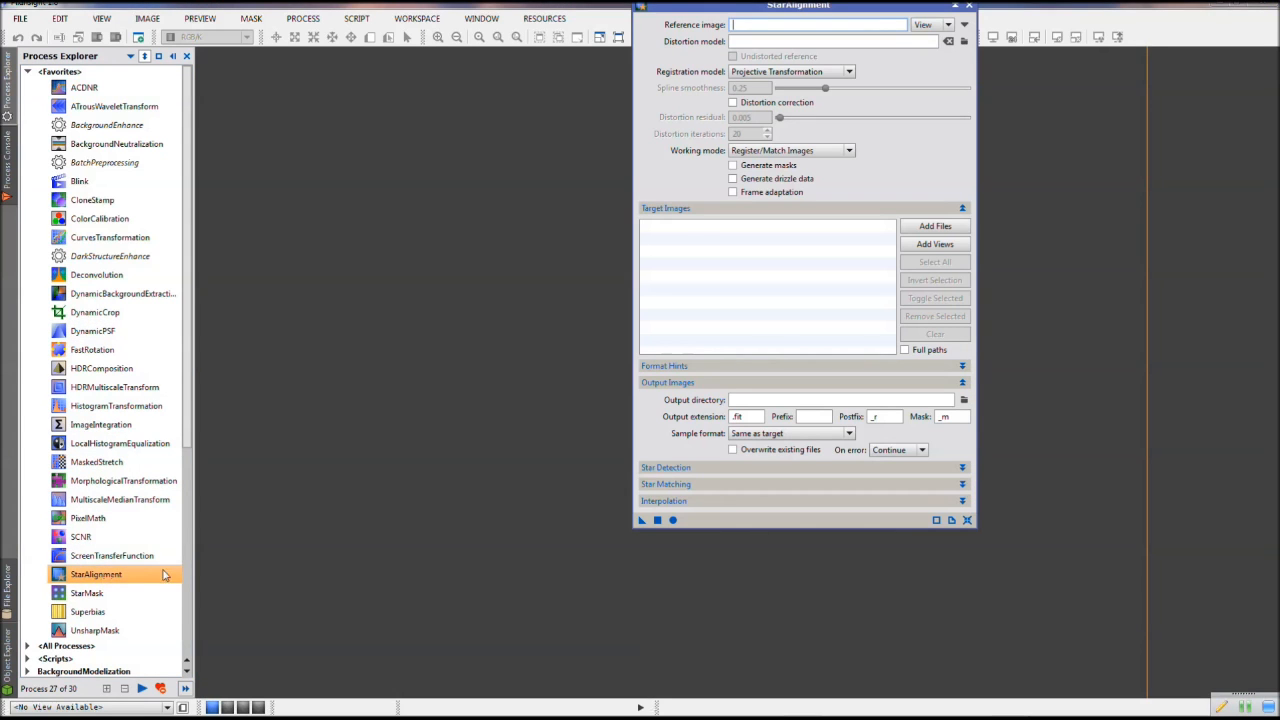
left_click_drag(780, 12, 772, 58)
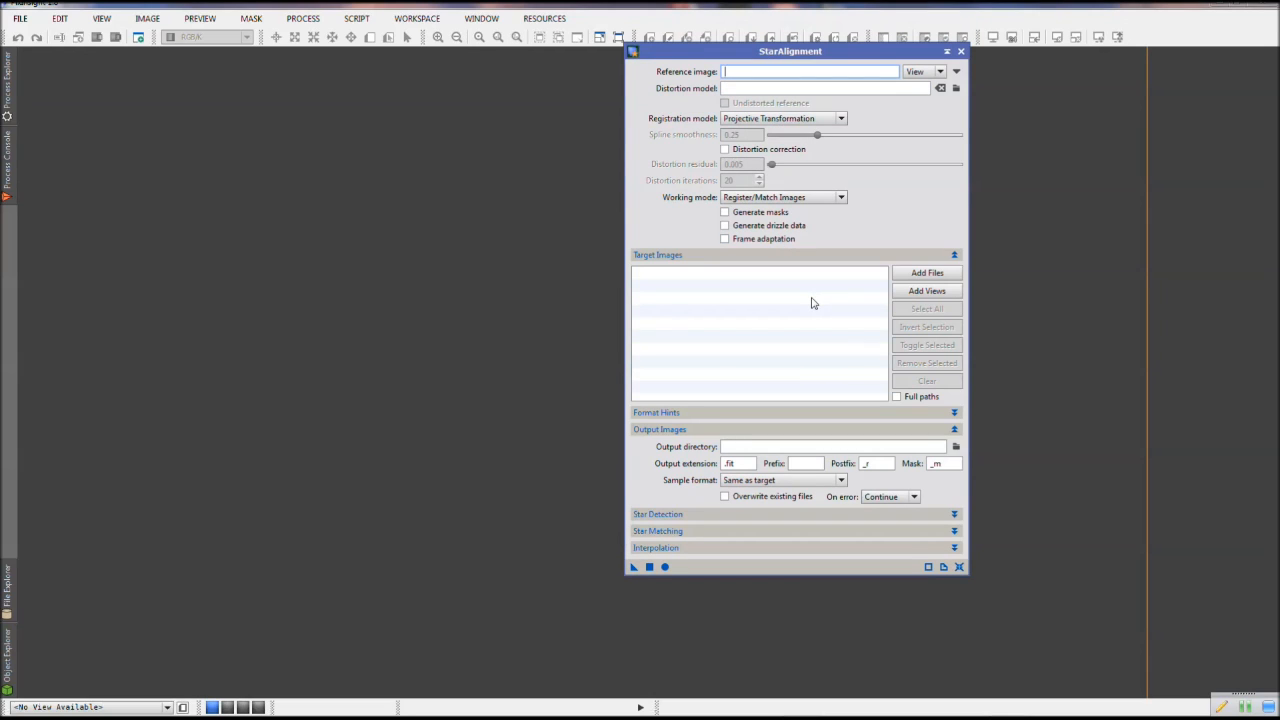
left_click(706, 515)
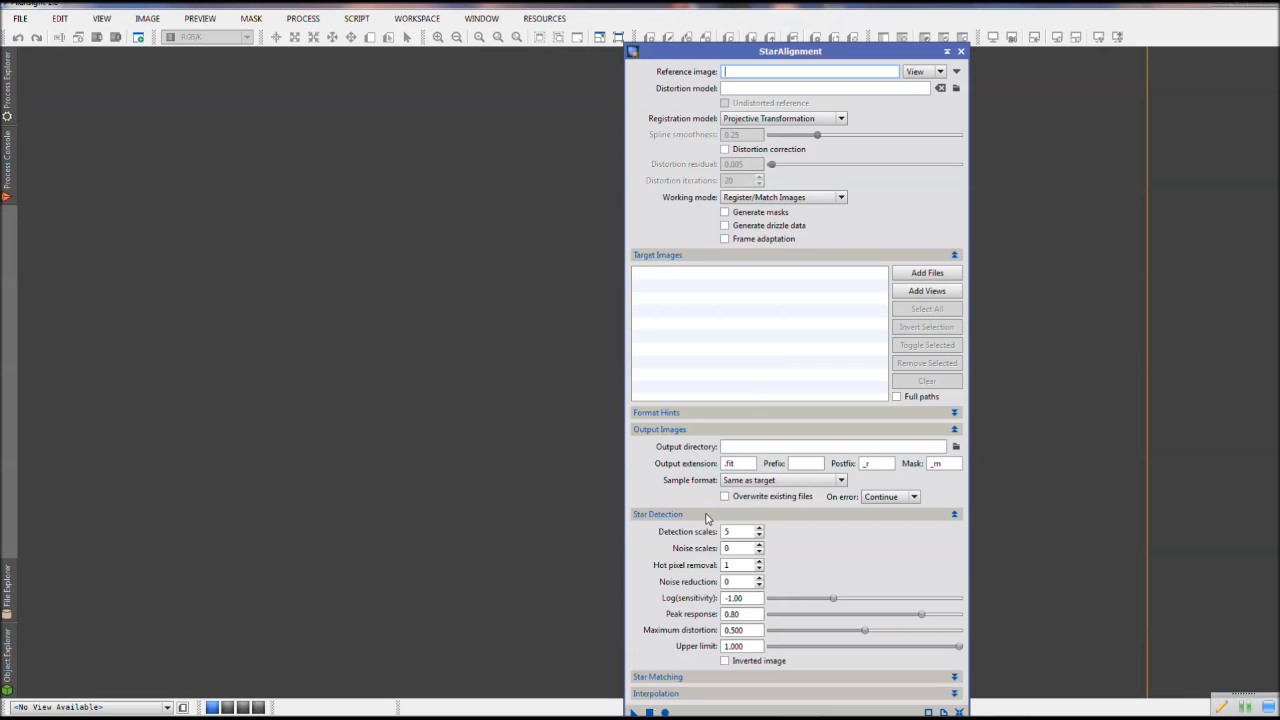
left_click(706, 515)
left_click(683, 534)
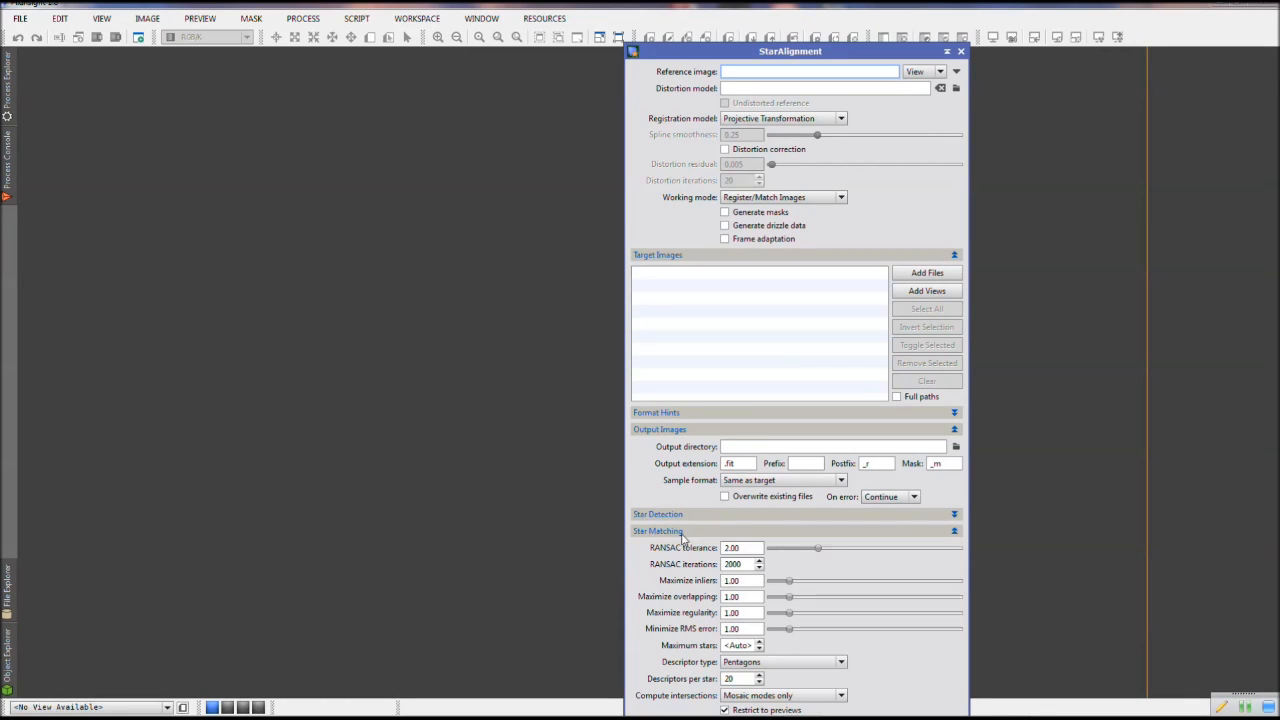
left_click(683, 534)
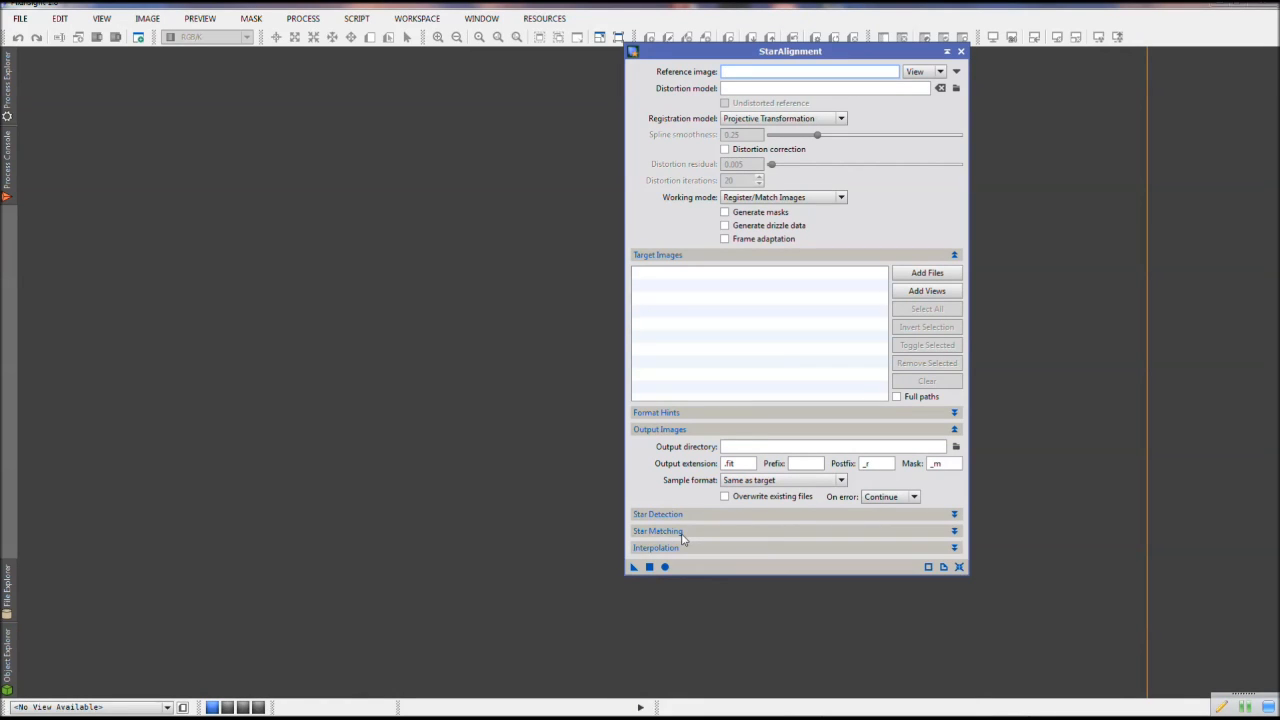
left_click(648, 550)
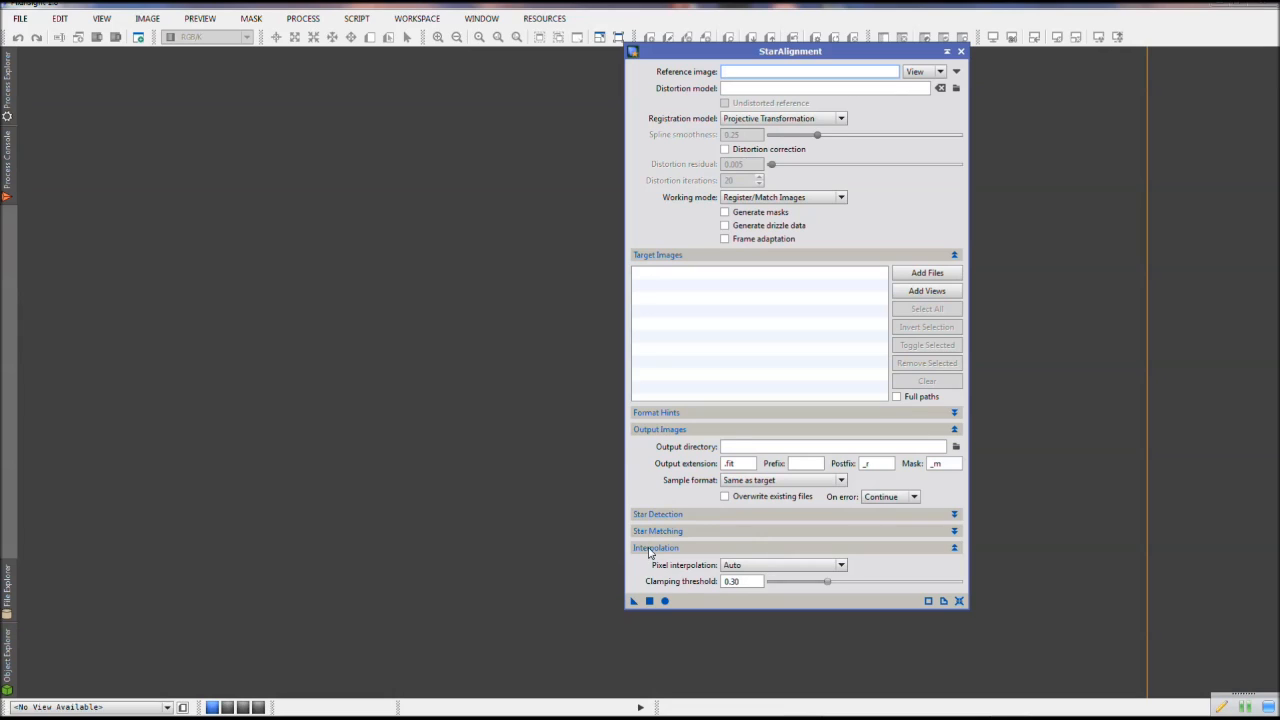
left_click(649, 550)
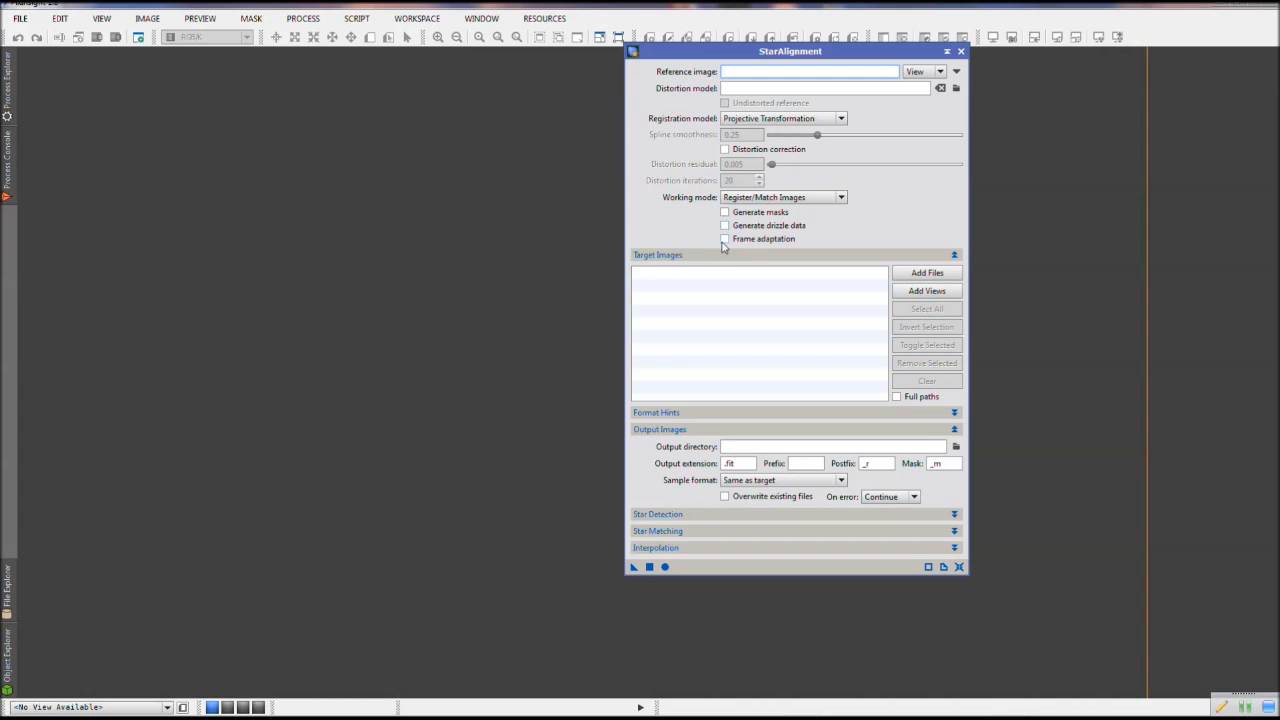
left_click(960, 51)
Open the ImageIntegration process, inspect its three Pixel Rejection sections, and close it
left_click(7, 75)
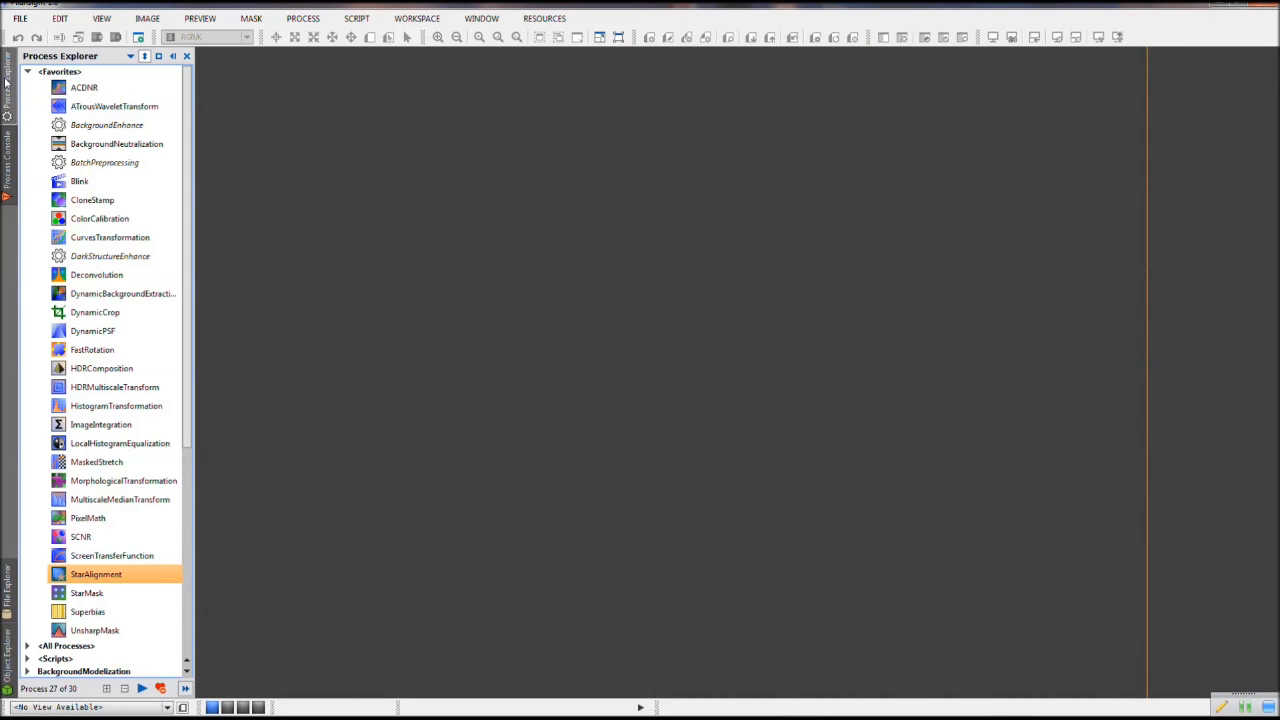
double_click(90, 427)
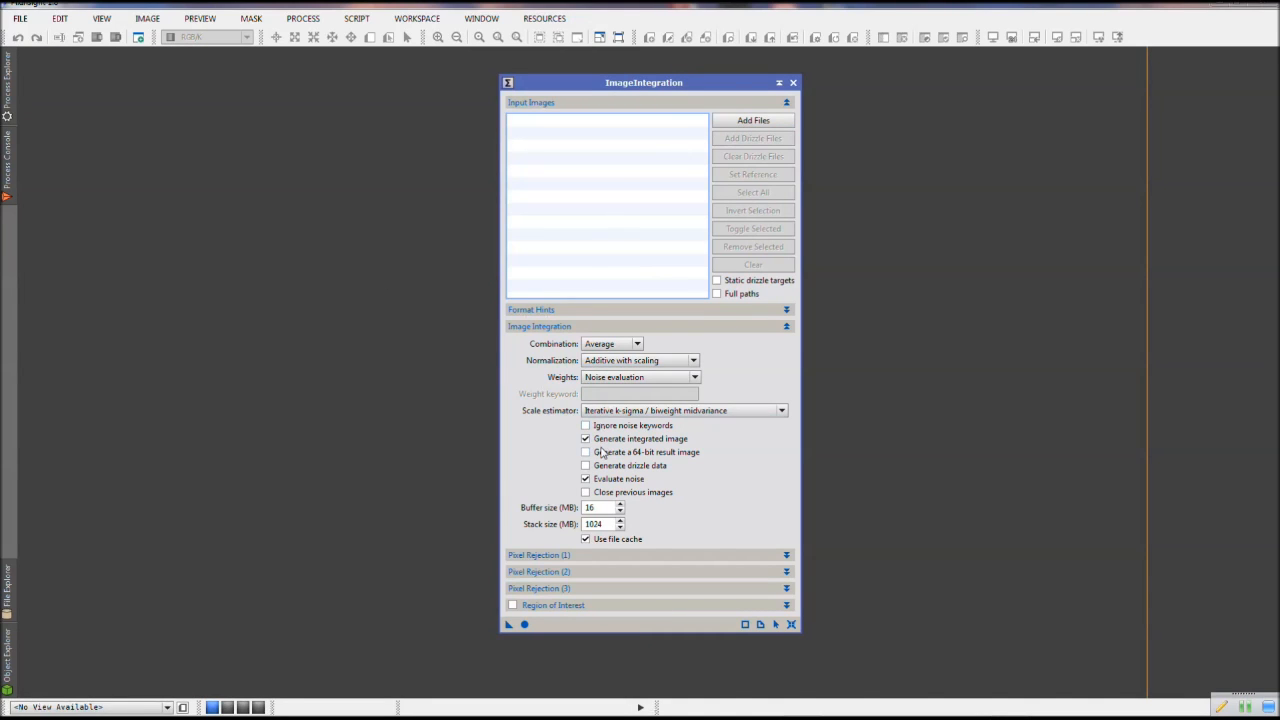
left_click(560, 558)
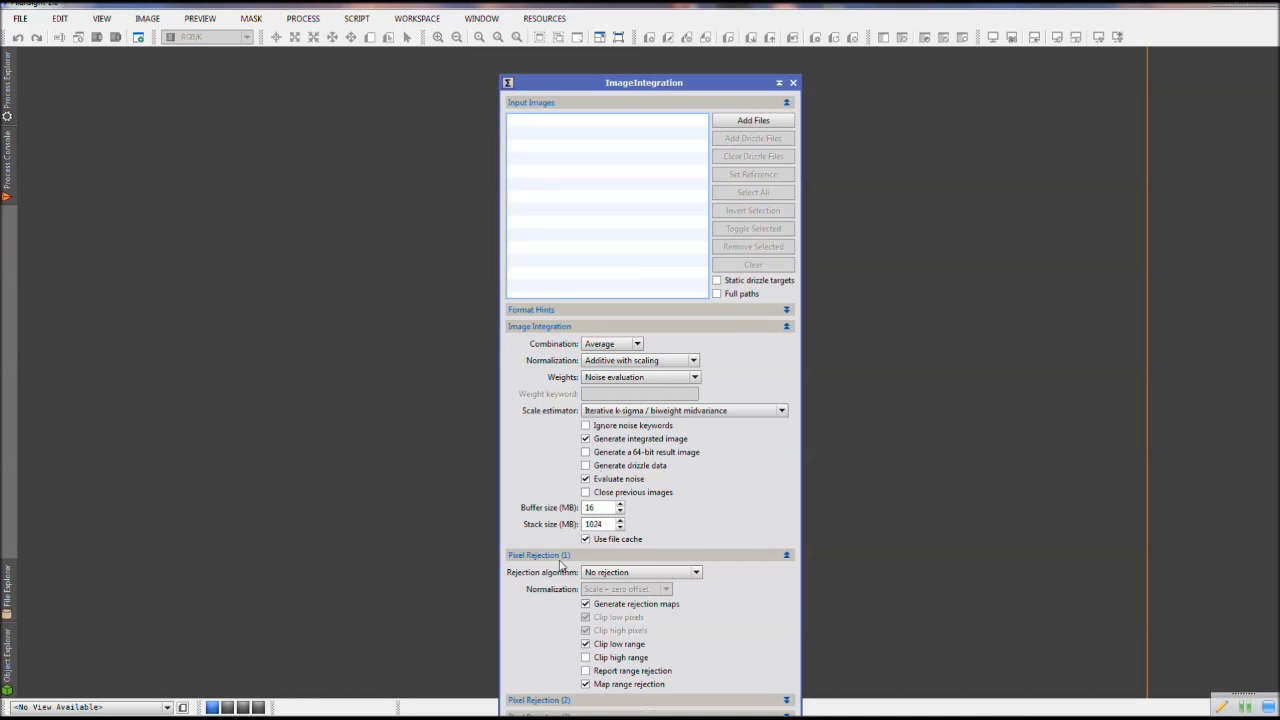
left_click(560, 558)
left_click(557, 574)
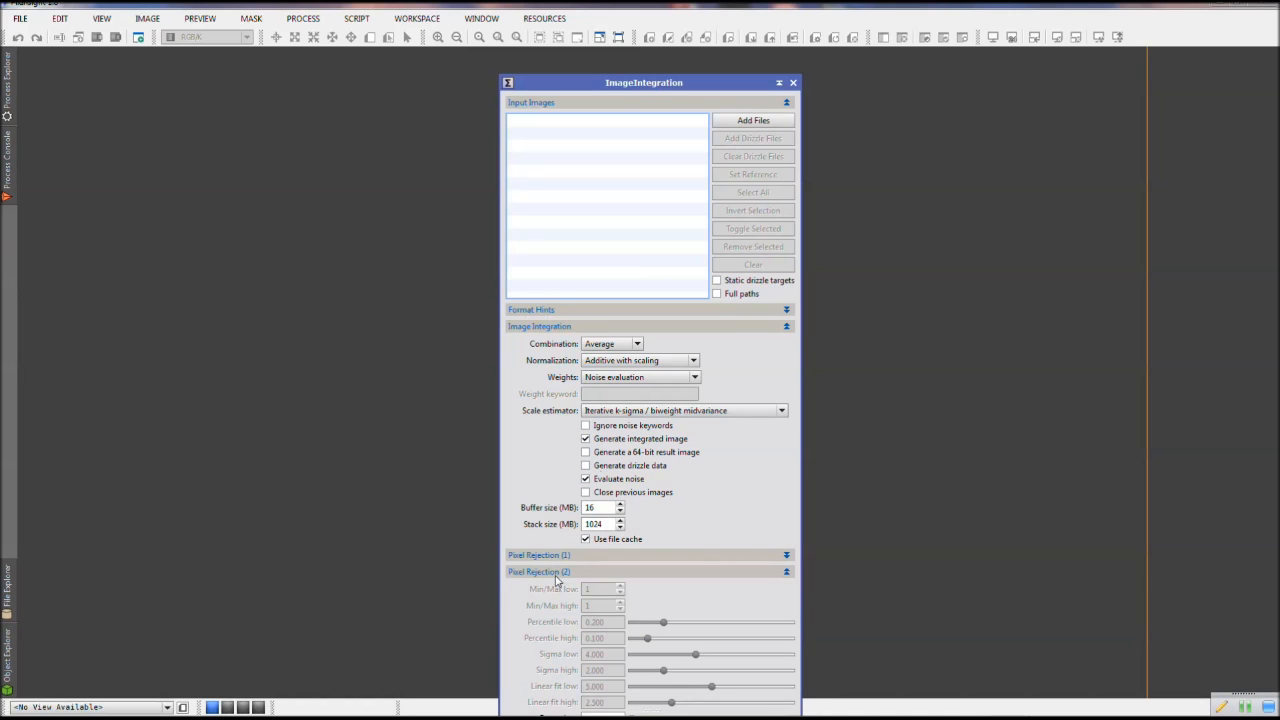
left_click(557, 574)
left_click(555, 590)
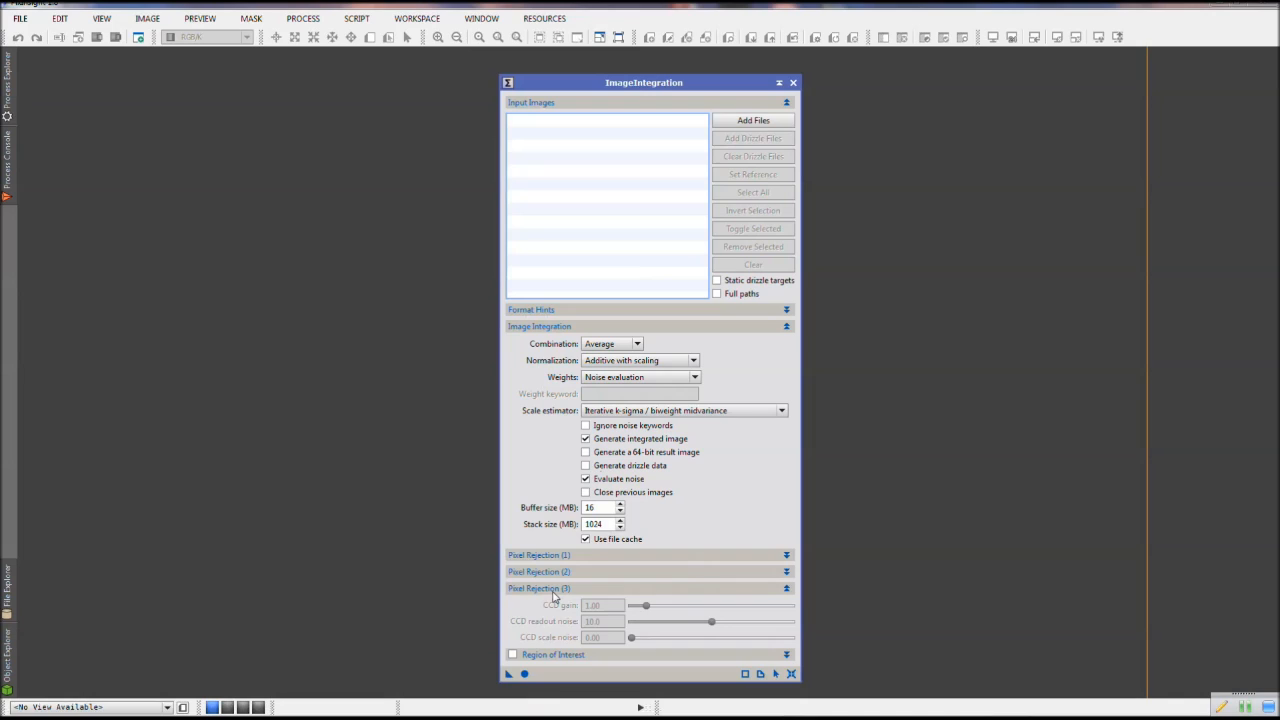
left_click(555, 589)
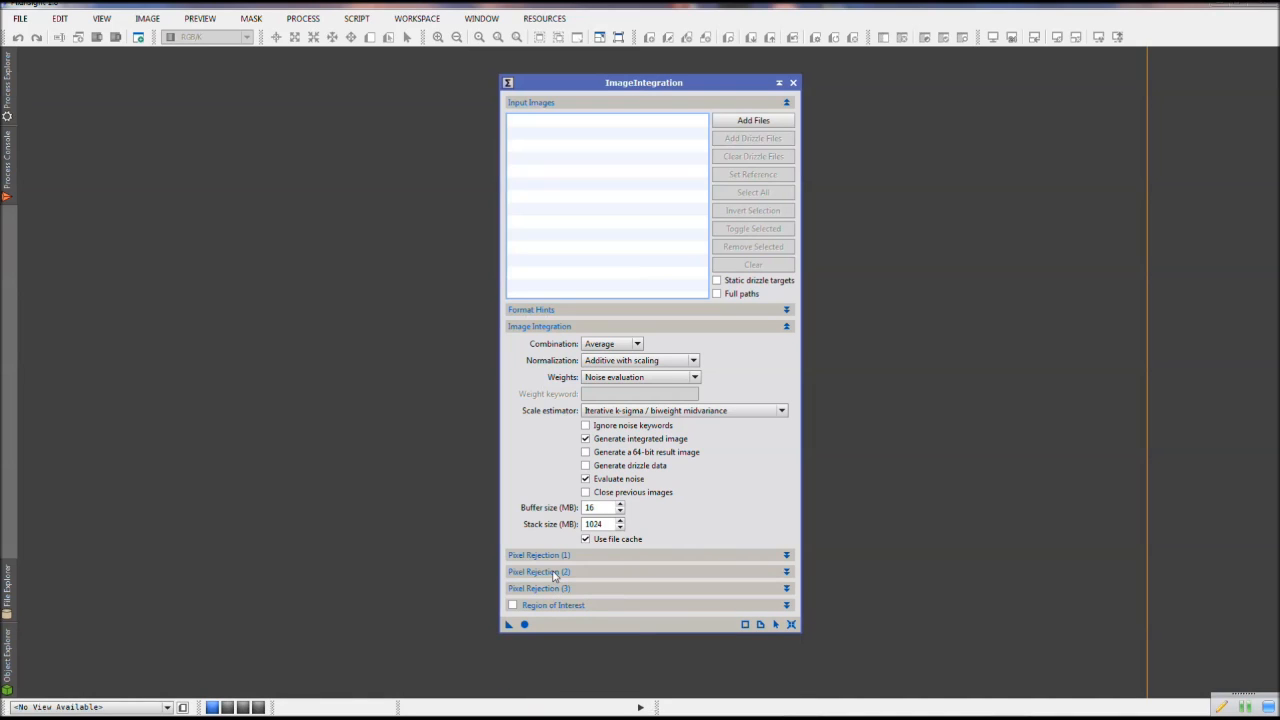
left_click(793, 84)
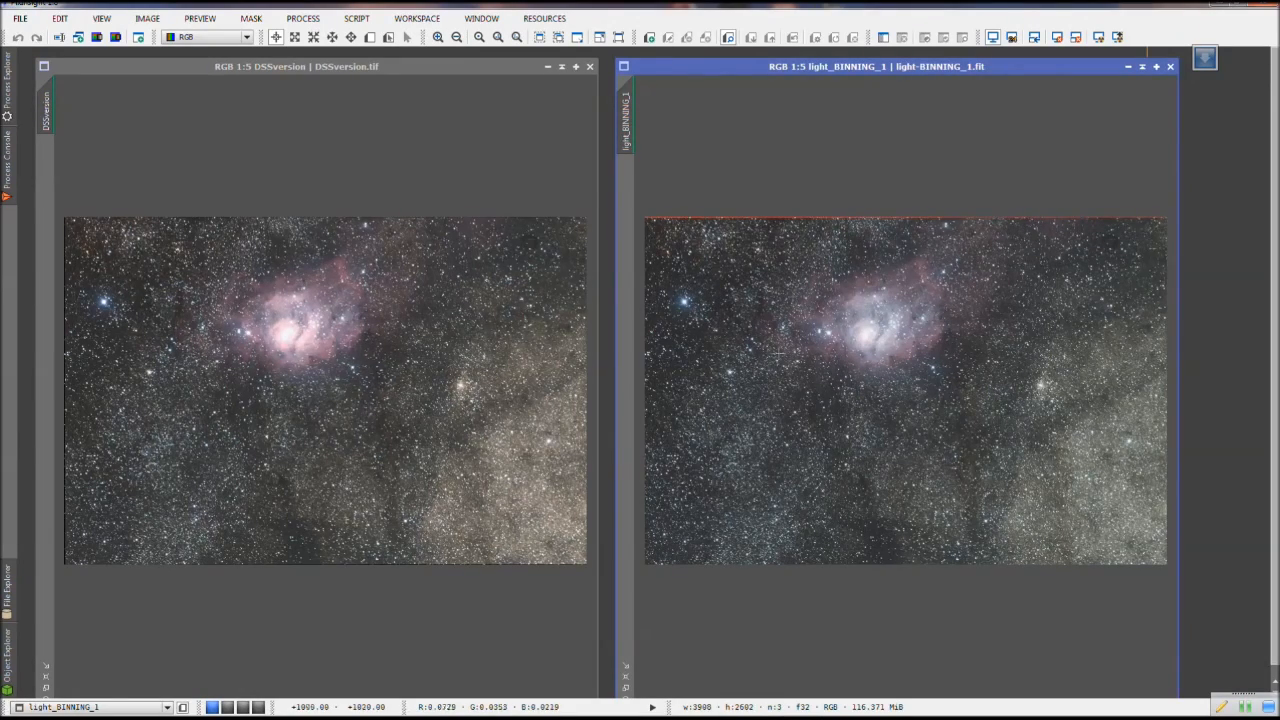
Compare the nebula core in the light_BINNING_1 and DSSversion images at 1:1 magnification
scroll(892, 347, "up", 1)
scroll(893, 348, "down", 3)
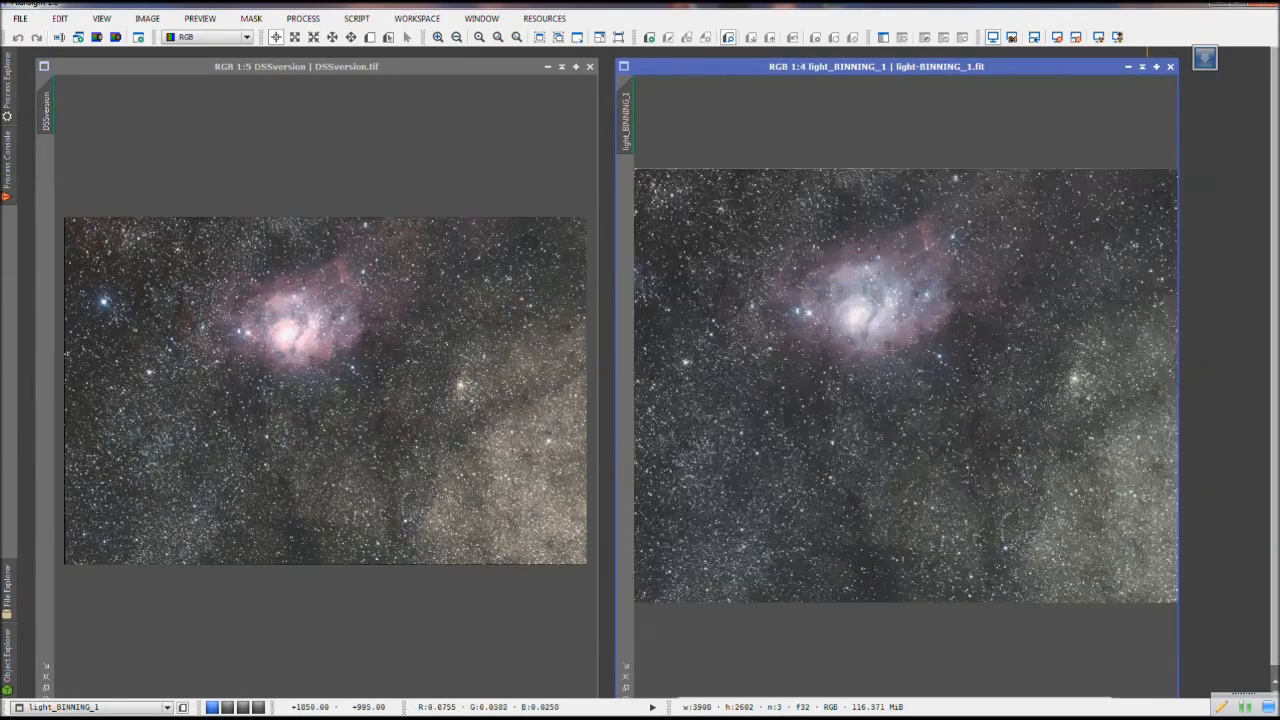
scroll(892, 348, "down", 2)
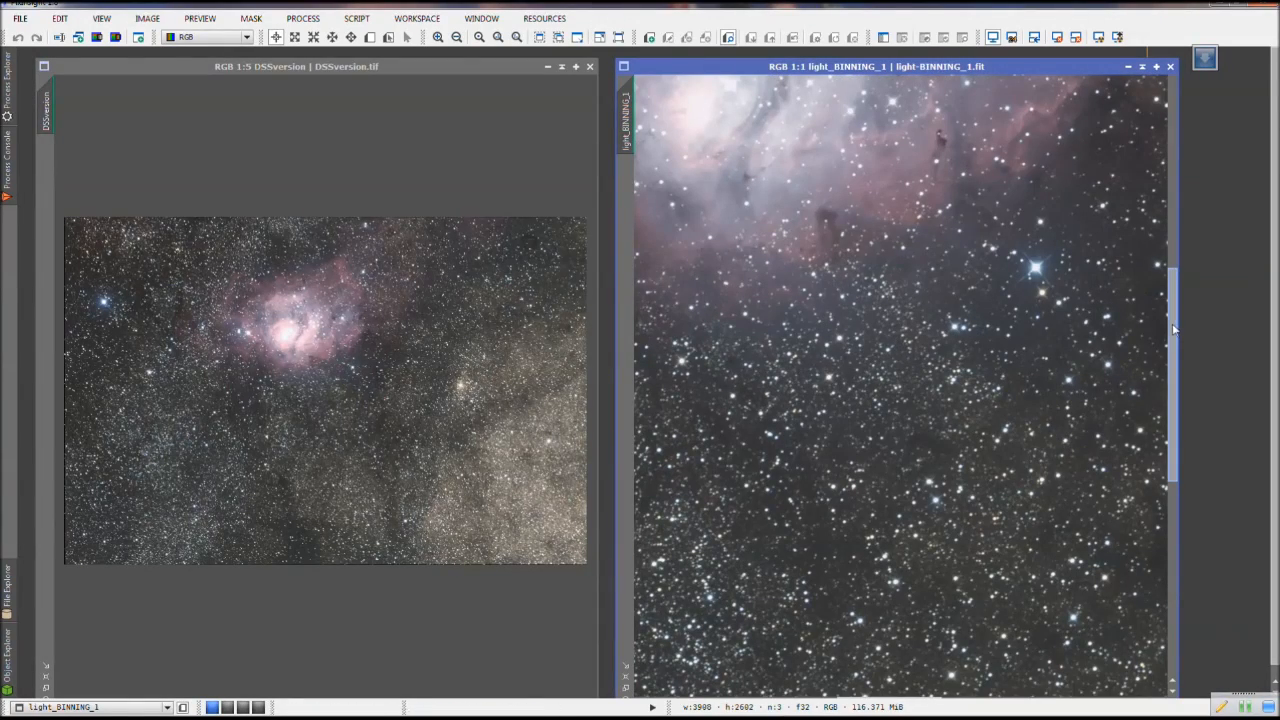
left_click_drag(1176, 333, 1181, 229)
scroll(283, 307, "up", 1)
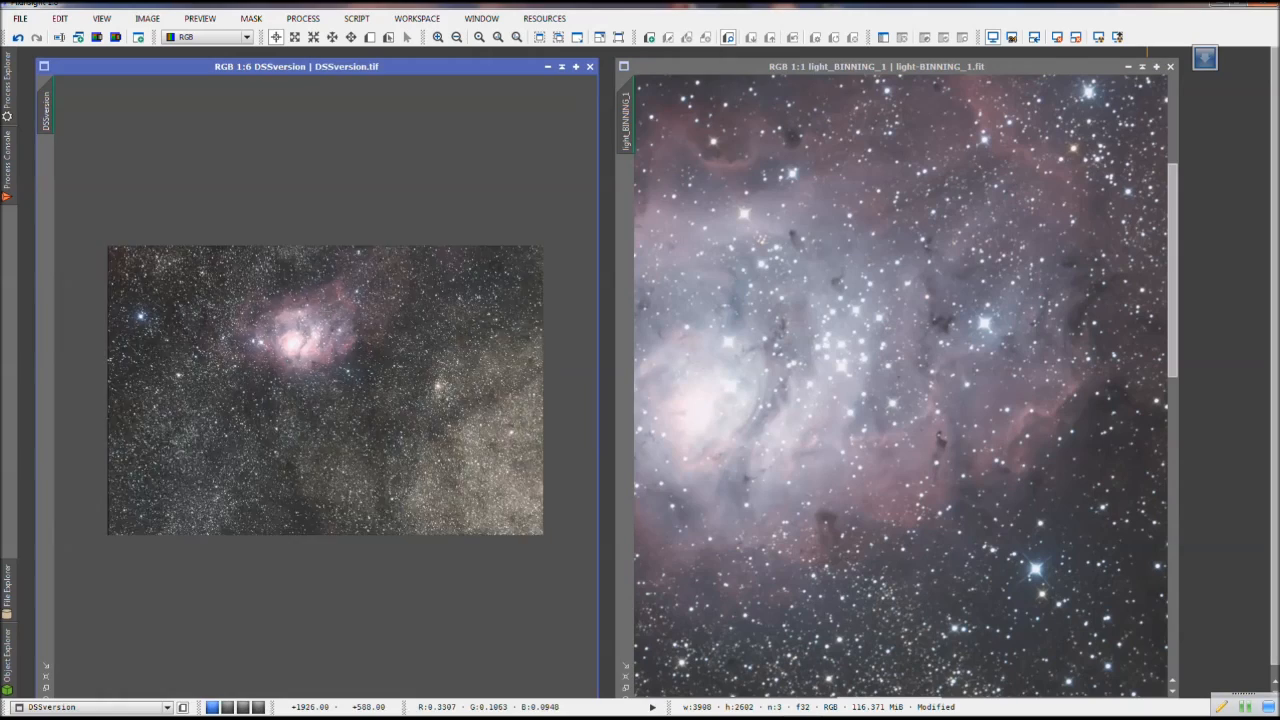
scroll(283, 307, "down", 3)
scroll(283, 307, "down", 2)
left_click_drag(593, 405, 598, 315)
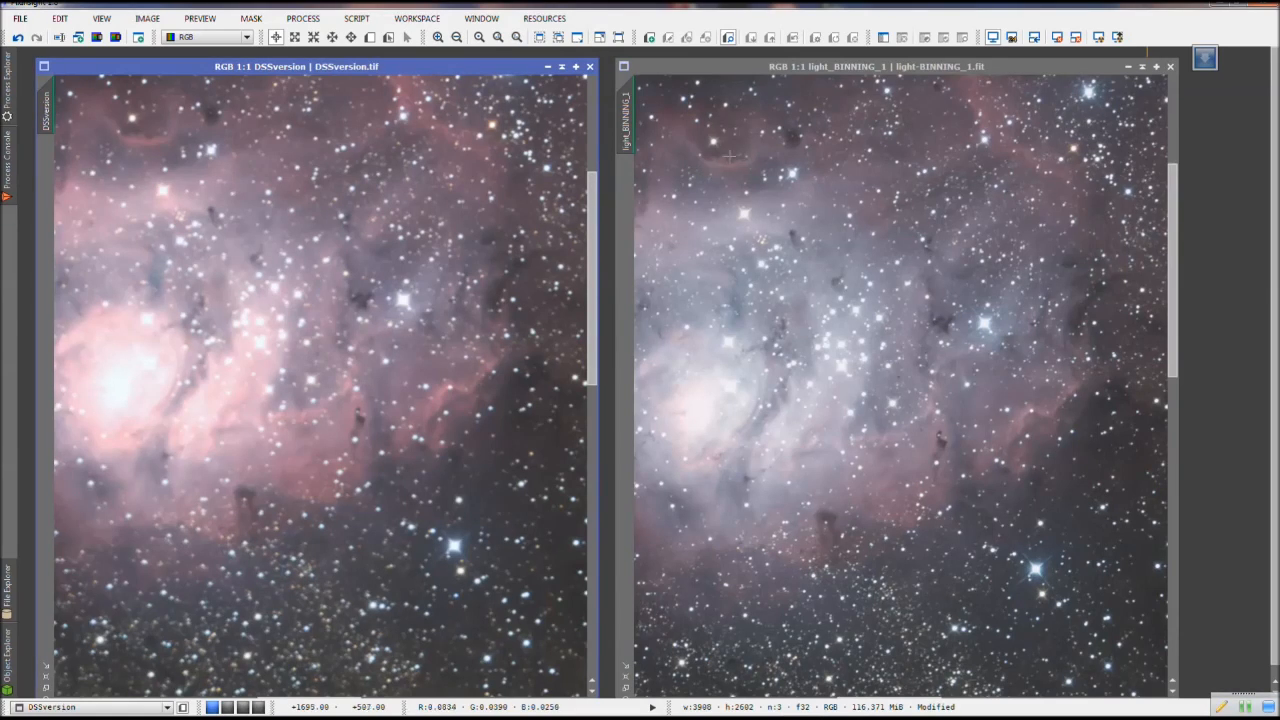
scroll(737, 155, "down", 1)
scroll(737, 155, "up", 1)
scroll(737, 155, "up", 1)
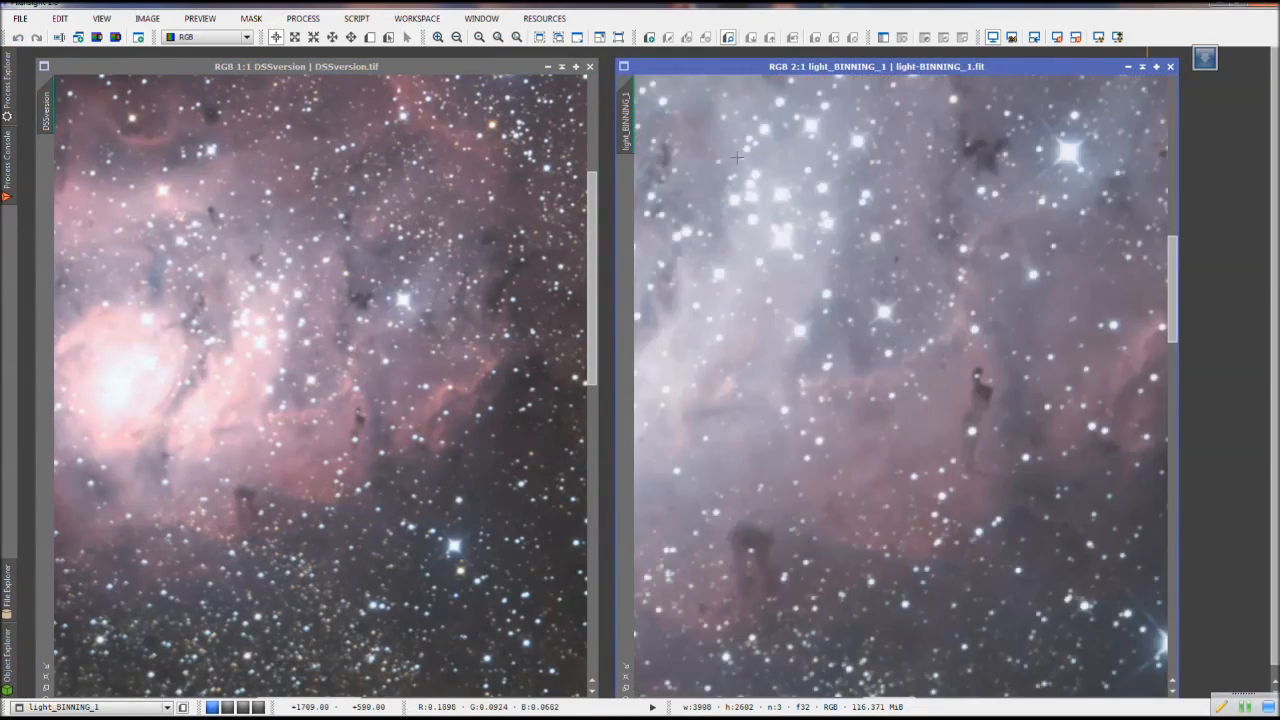
scroll(781, 170, "down", 1)
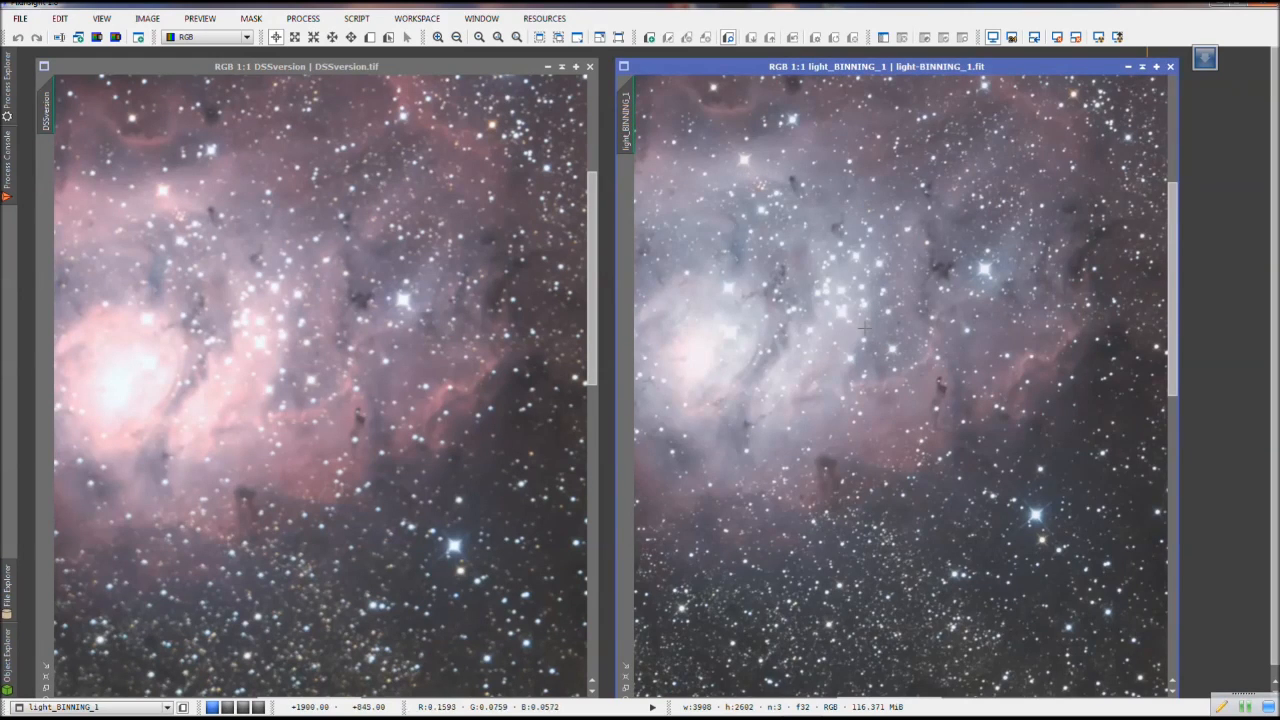
left_click_drag(1170, 300, 1182, 232)
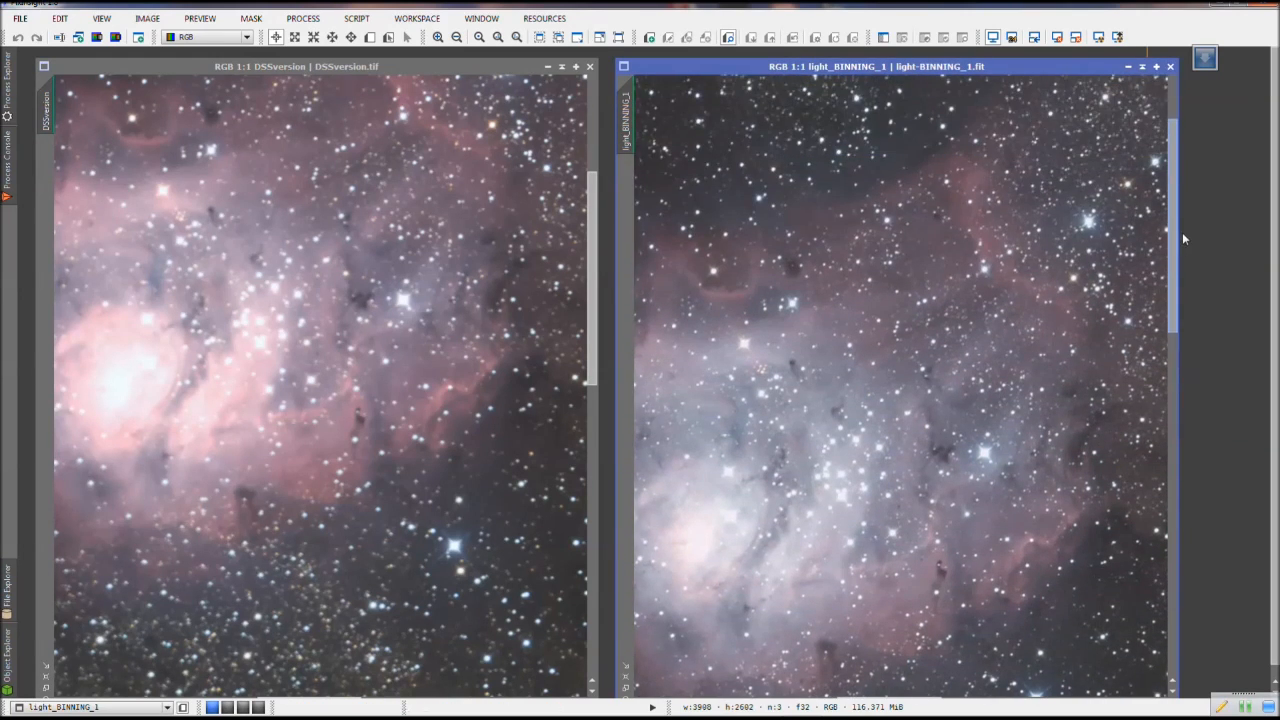
Compare the star shapes and the red arc above the nebula core in both images at 3:1 magnification
scroll(700, 267, "down", 2)
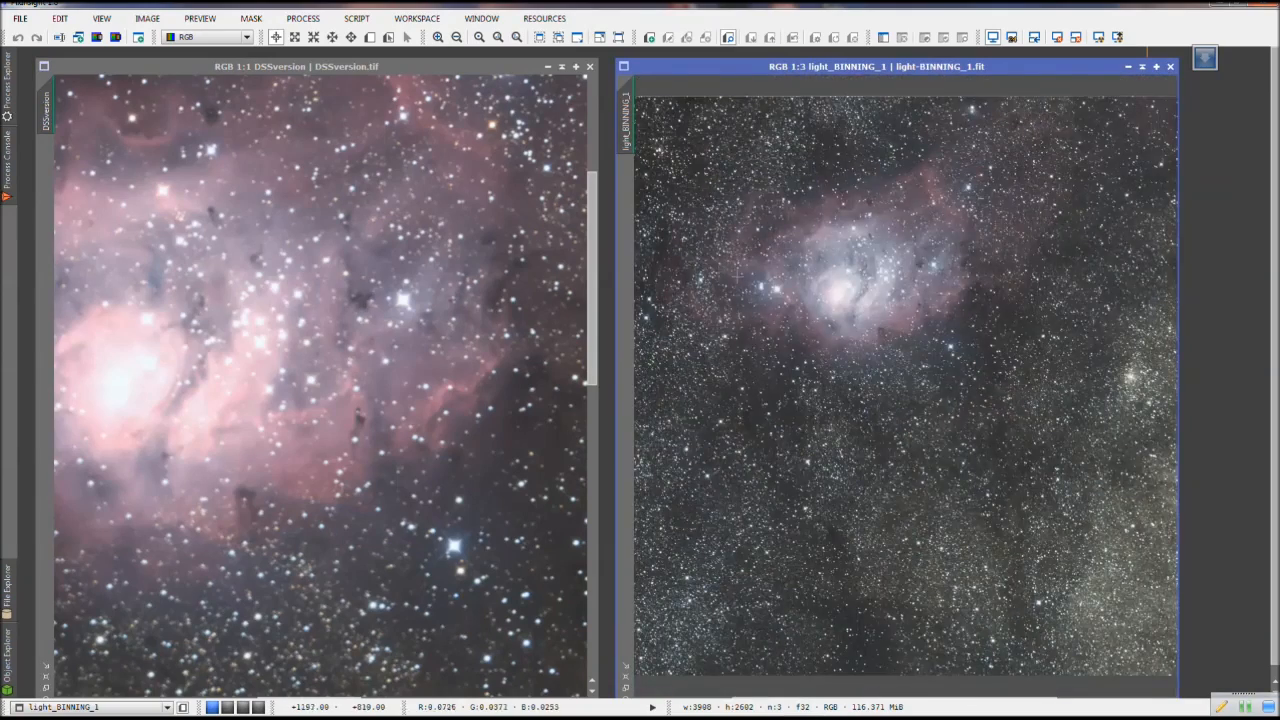
scroll(700, 267, "up", 3)
left_click_drag(736, 252, 869, 547)
left_click_drag(790, 290, 971, 510)
left_click_drag(822, 136, 781, 400)
left_click_drag(732, 328, 905, 404)
left_click_drag(988, 288, 741, 402)
left_click_drag(748, 319, 885, 375)
scroll(819, 489, "up", 1)
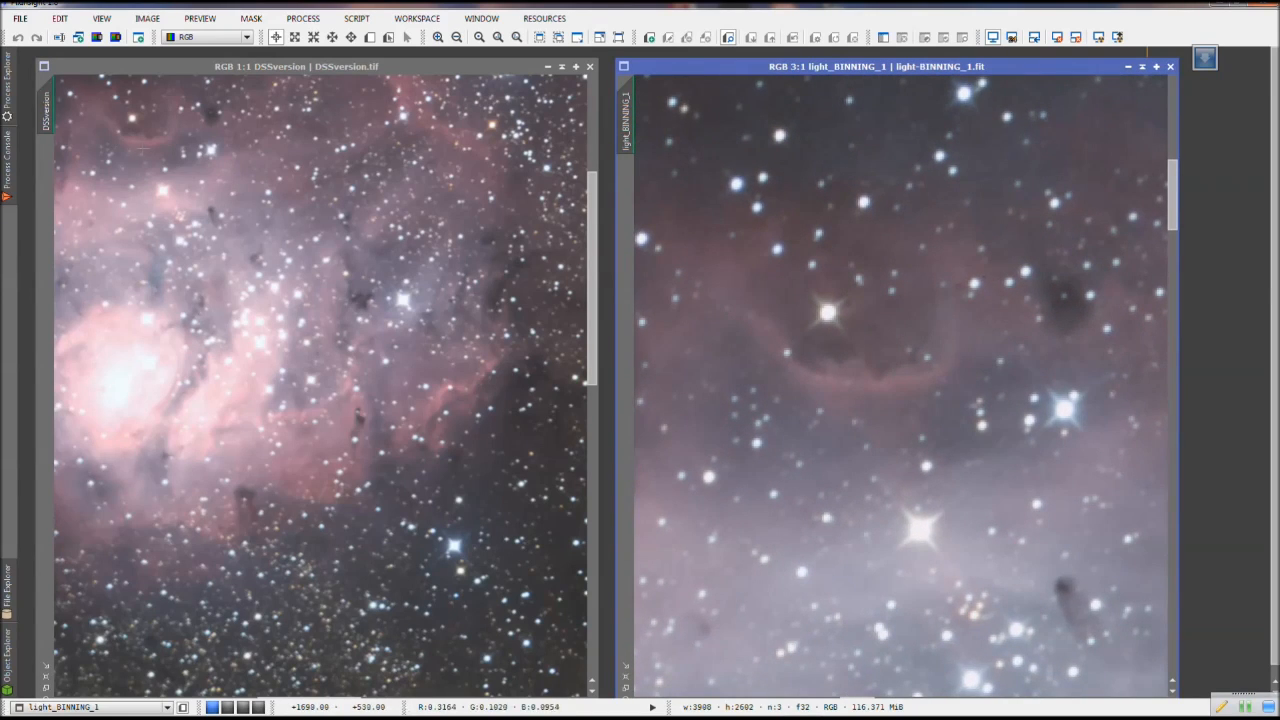
scroll(284, 309, "up", 3)
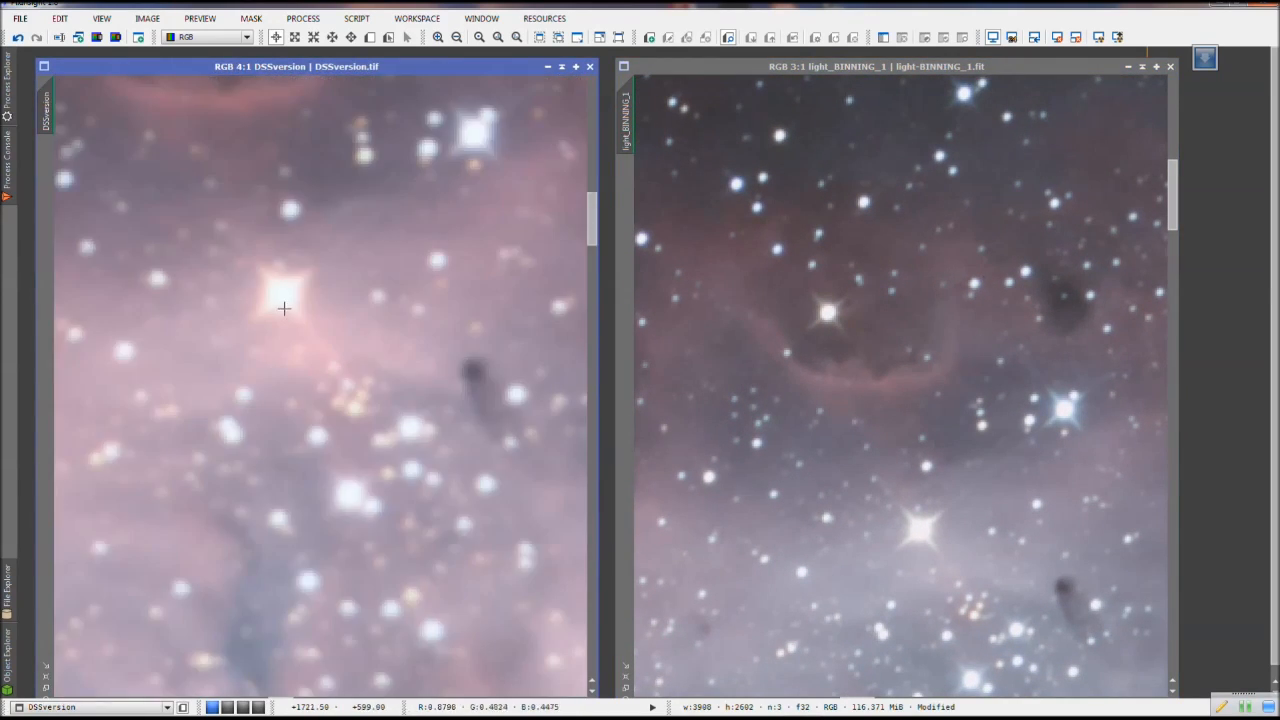
left_click_drag(284, 309, 395, 539)
left_click_drag(300, 310, 298, 389)
scroll(299, 389, "down", 1)
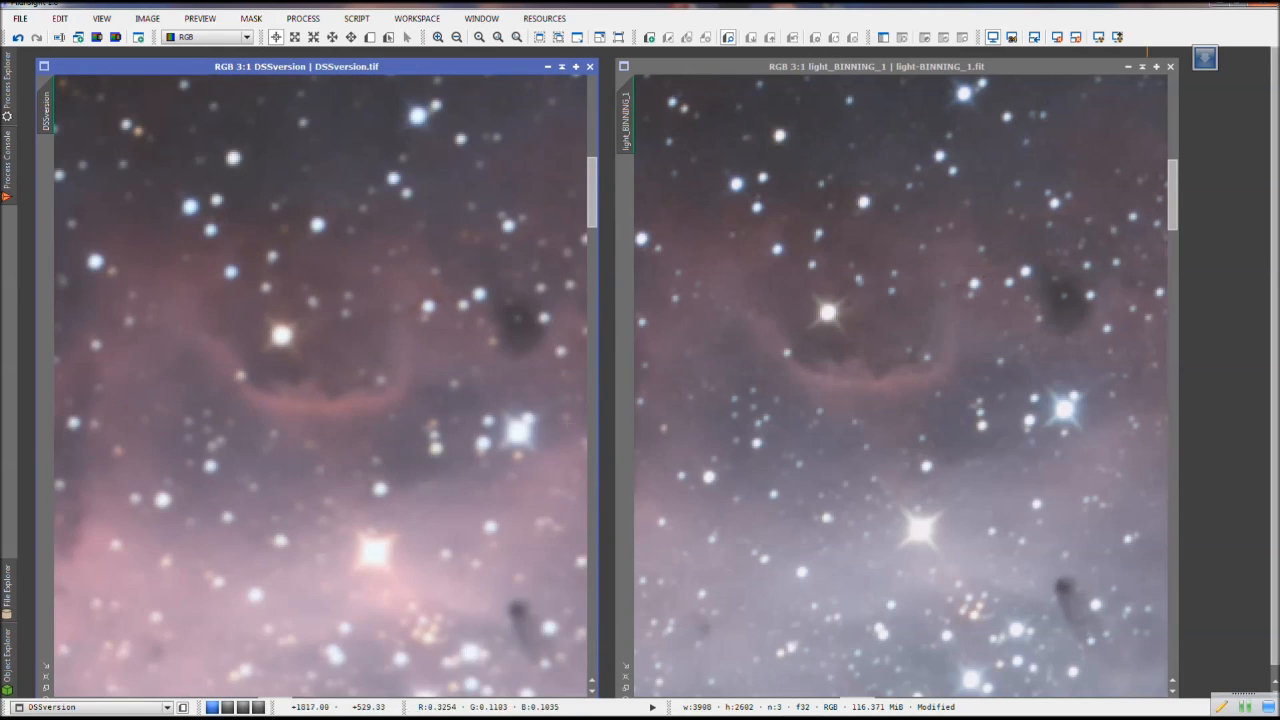
left_click_drag(307, 434, 305, 407)
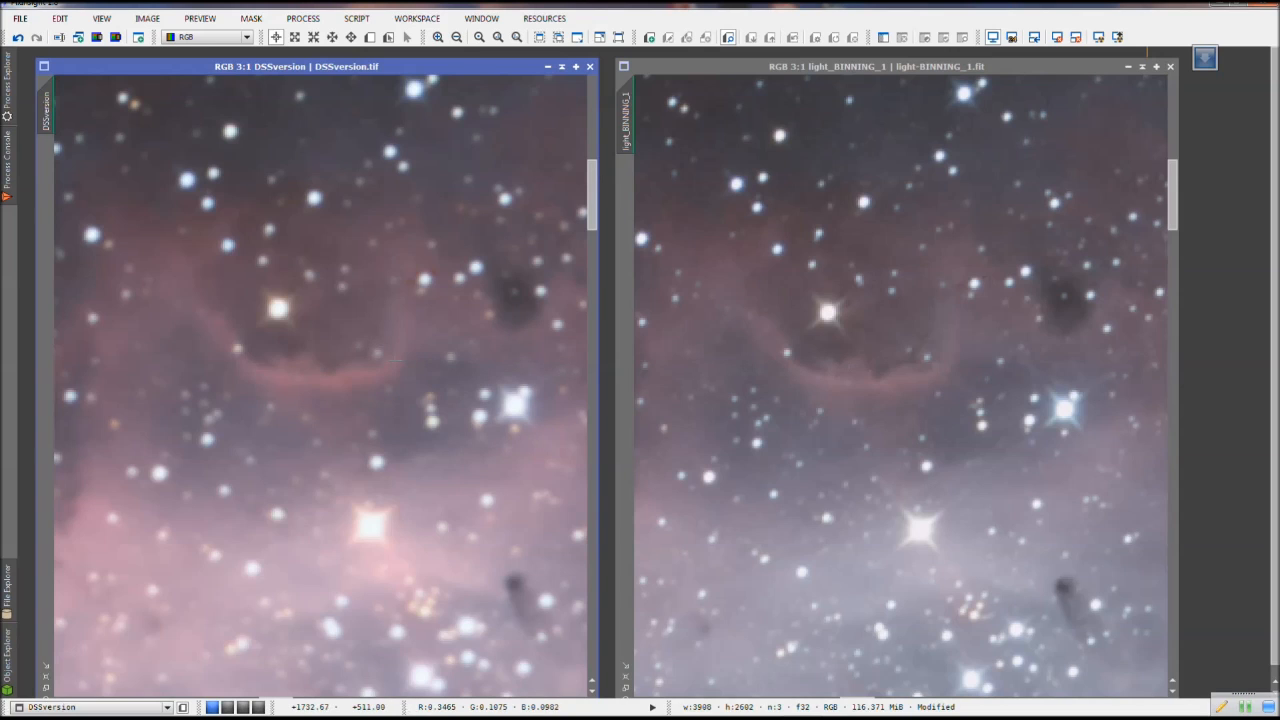
Examine the small stars beside the red arc for pixel artifacts in both images, magnifying light_BINNING_1 to at least 10:1
scroll(394, 361, "down", 1)
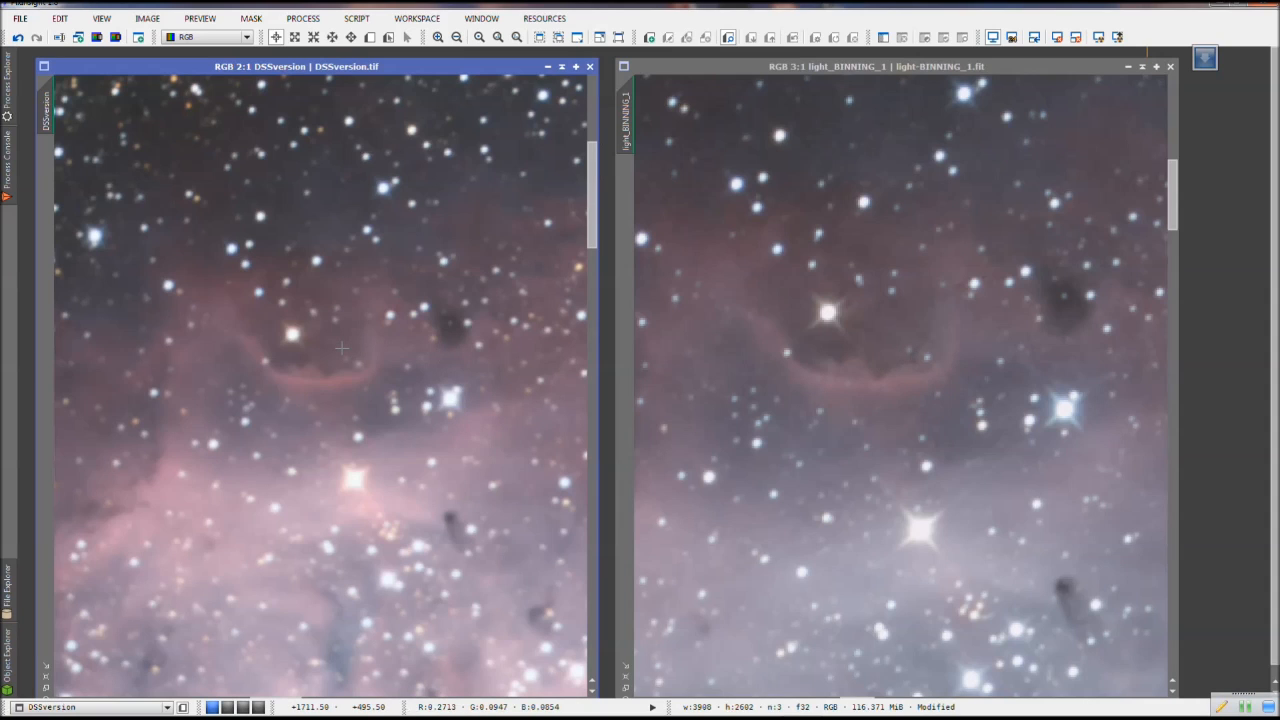
scroll(959, 205, "up", 2)
scroll(908, 222, "down", 1)
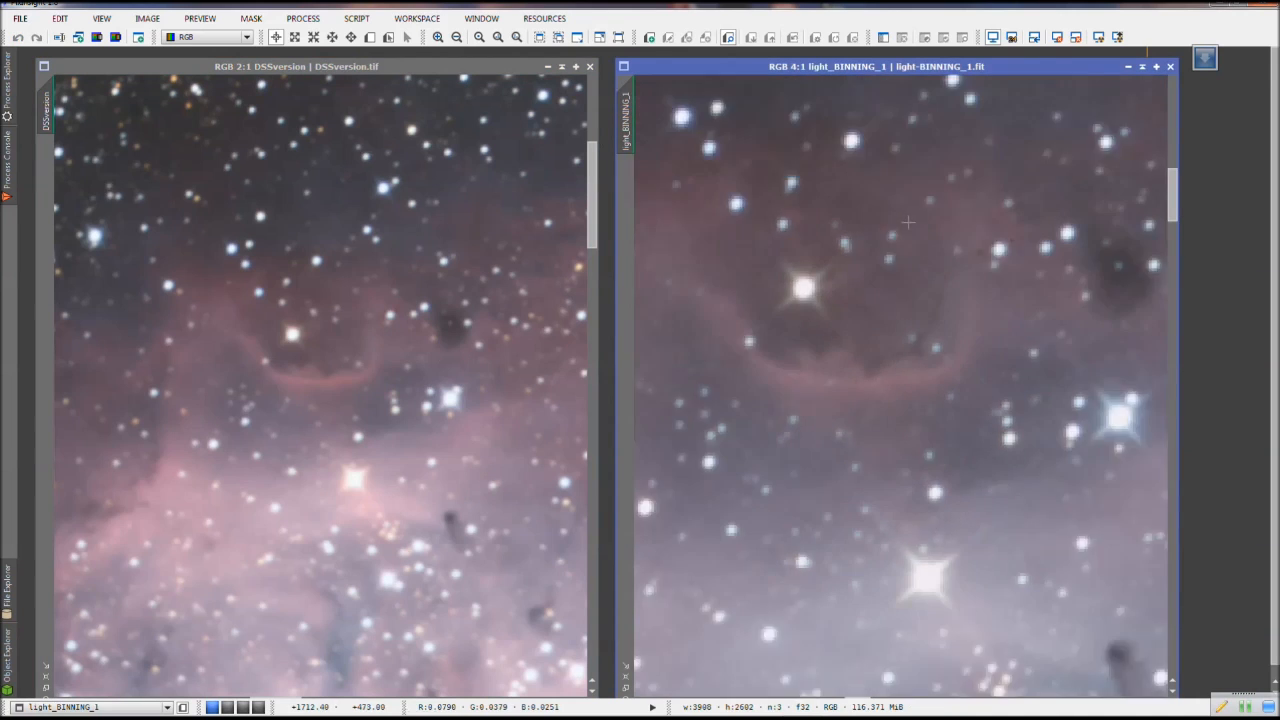
left_click_drag(405, 421, 323, 405)
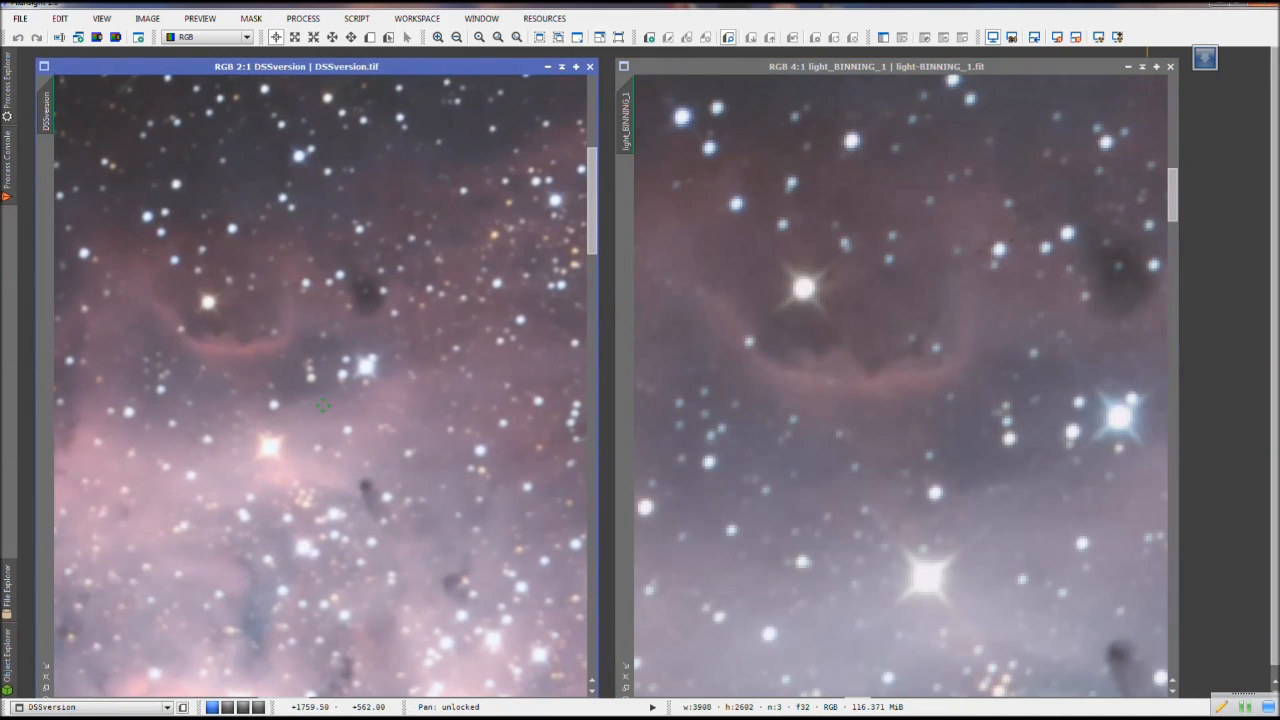
left_click_drag(321, 309, 349, 305)
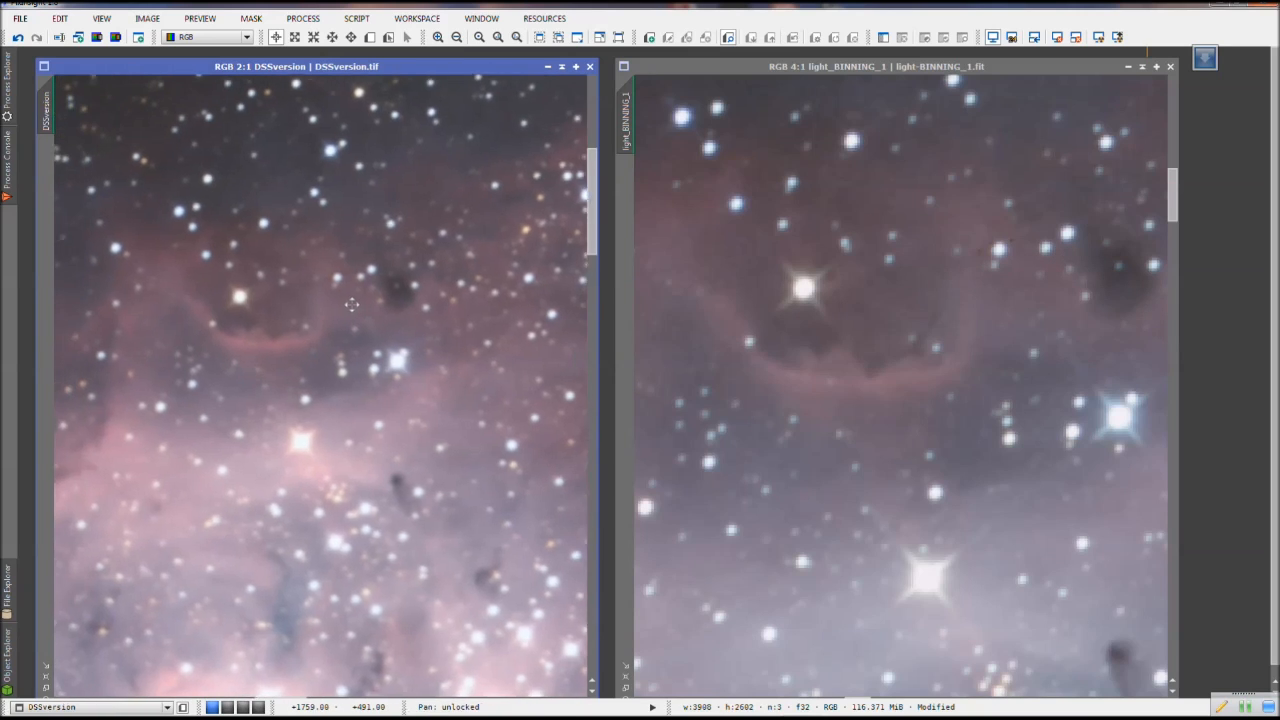
scroll(349, 305, "down", 1)
scroll(303, 297, "up", 2)
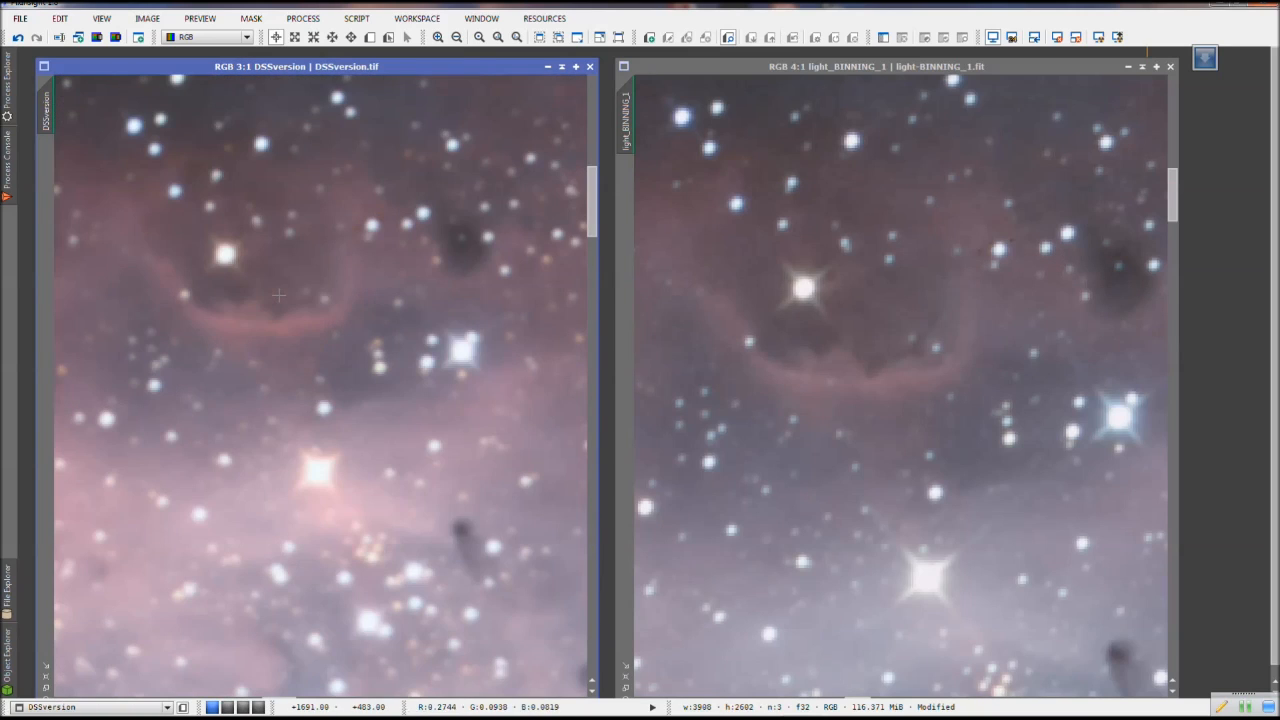
left_click_drag(365, 317, 360, 328)
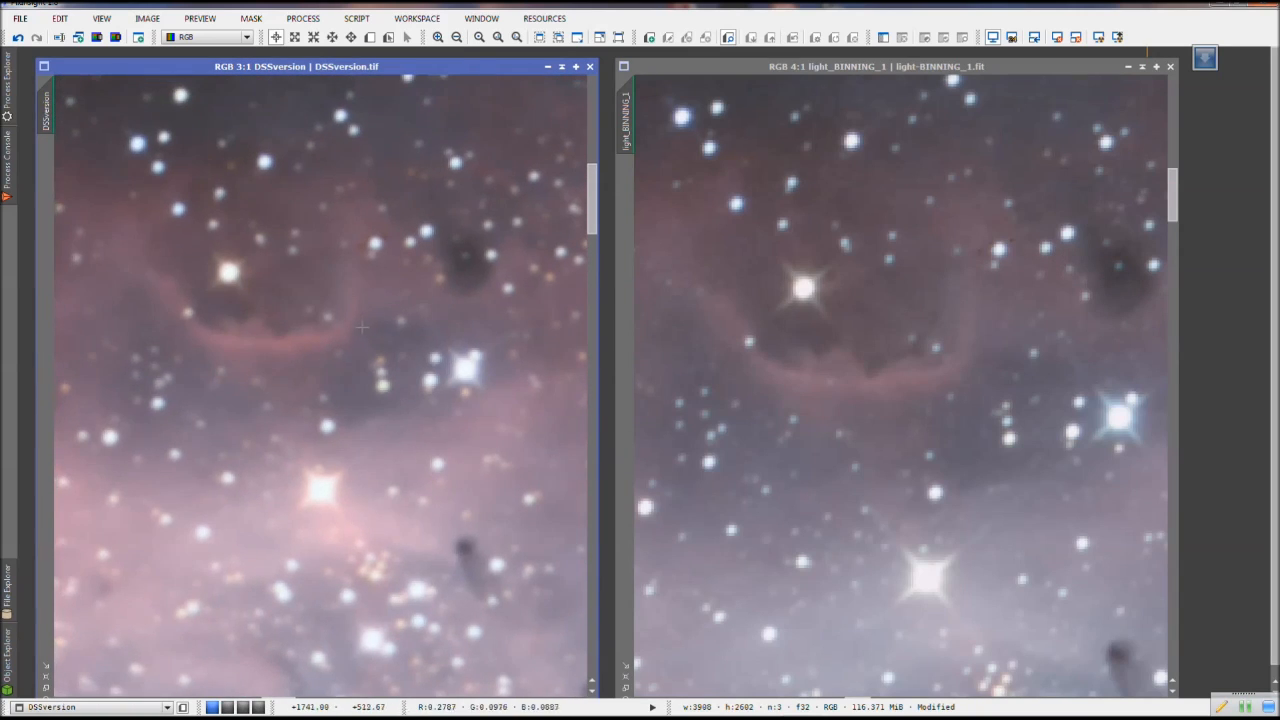
scroll(357, 302, "up", 1)
left_click_drag(371, 273, 378, 369)
scroll(395, 325, "up", 1)
left_click_drag(420, 328, 372, 341)
left_click_drag(971, 257, 894, 363)
scroll(897, 288, "up", 2)
scroll(901, 288, "up", 1)
scroll(894, 363, "up", 1)
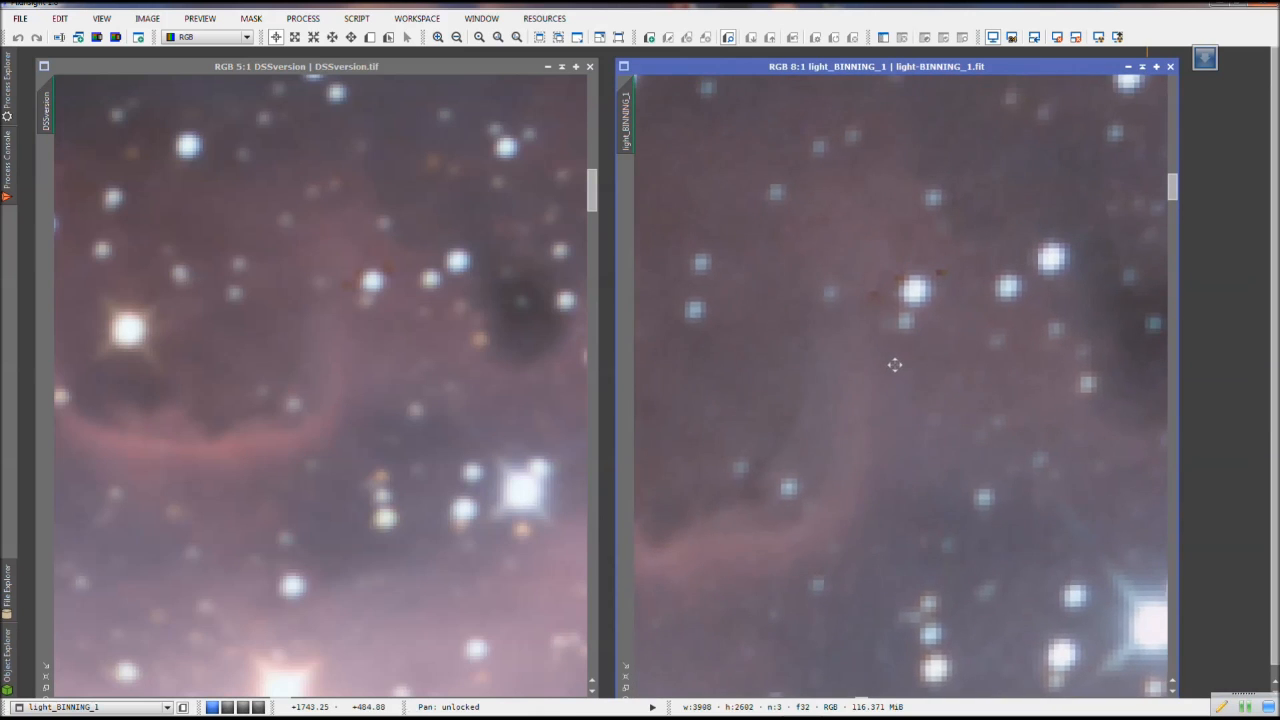
scroll(885, 305, "up", 3)
scroll(882, 305, "down", 4)
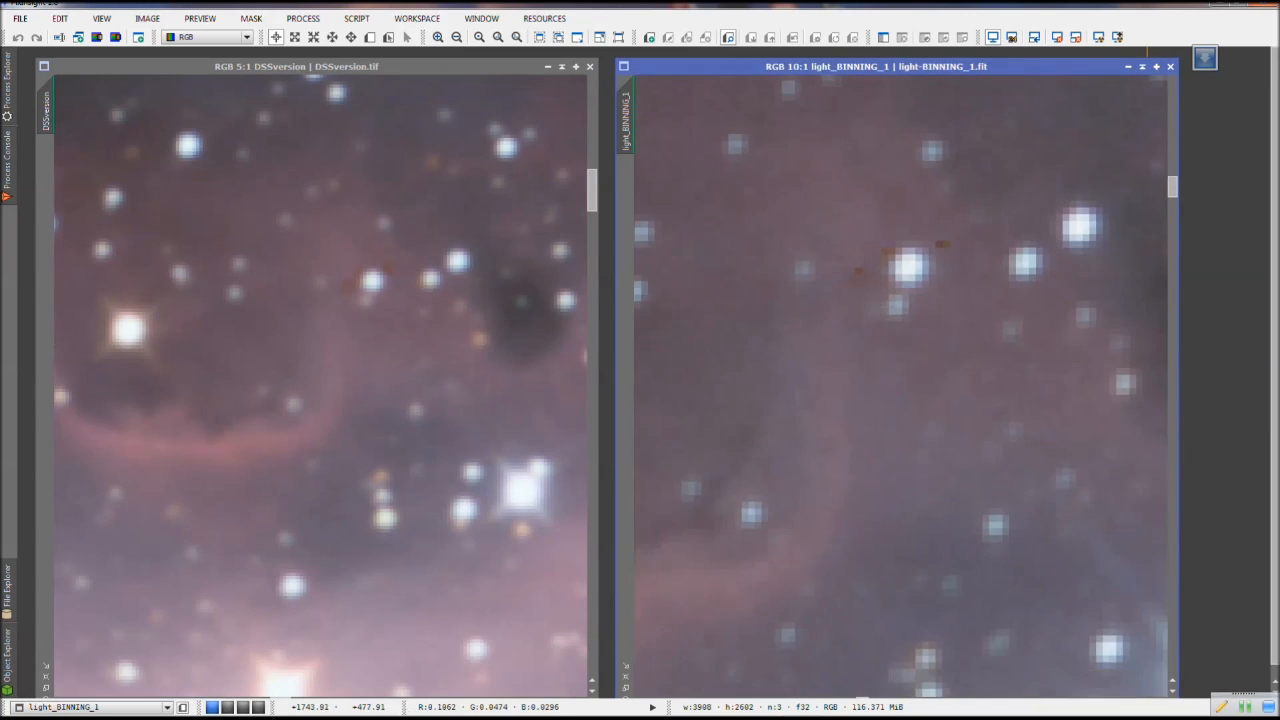
scroll(880, 305, "down", 9)
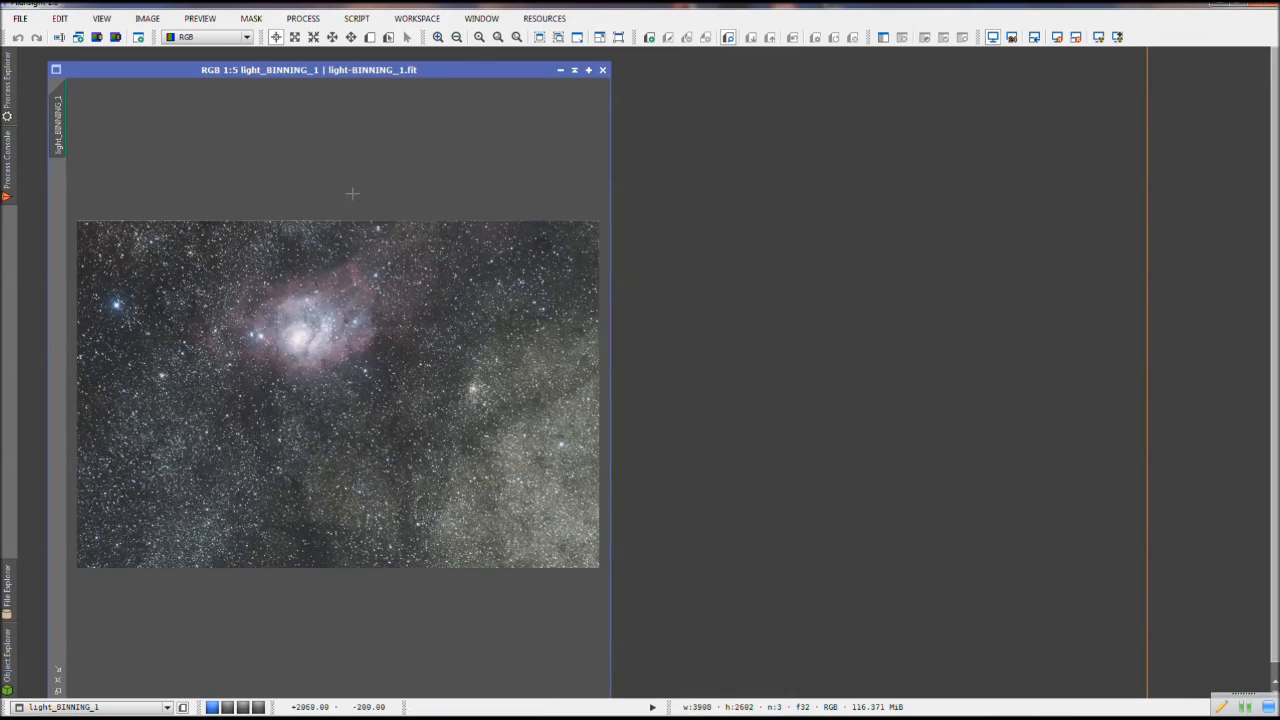
left_click(8, 75)
left_click(5, 72)
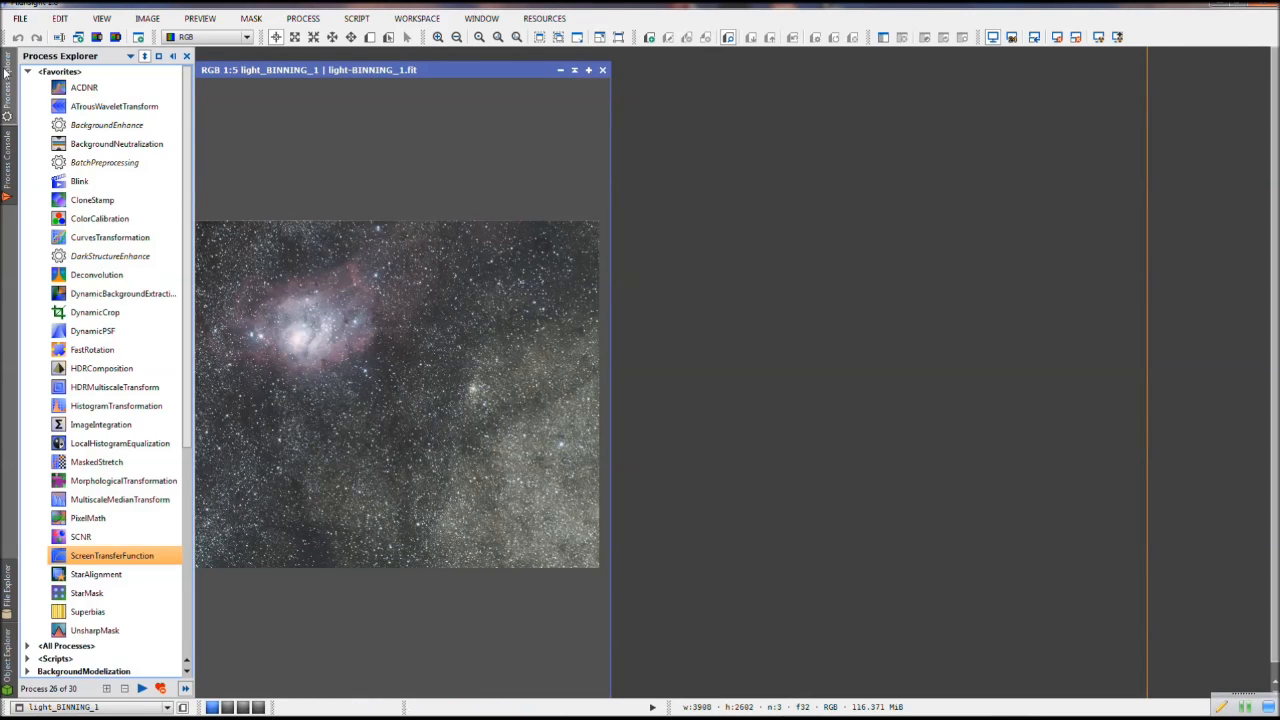
double_click(105, 296)
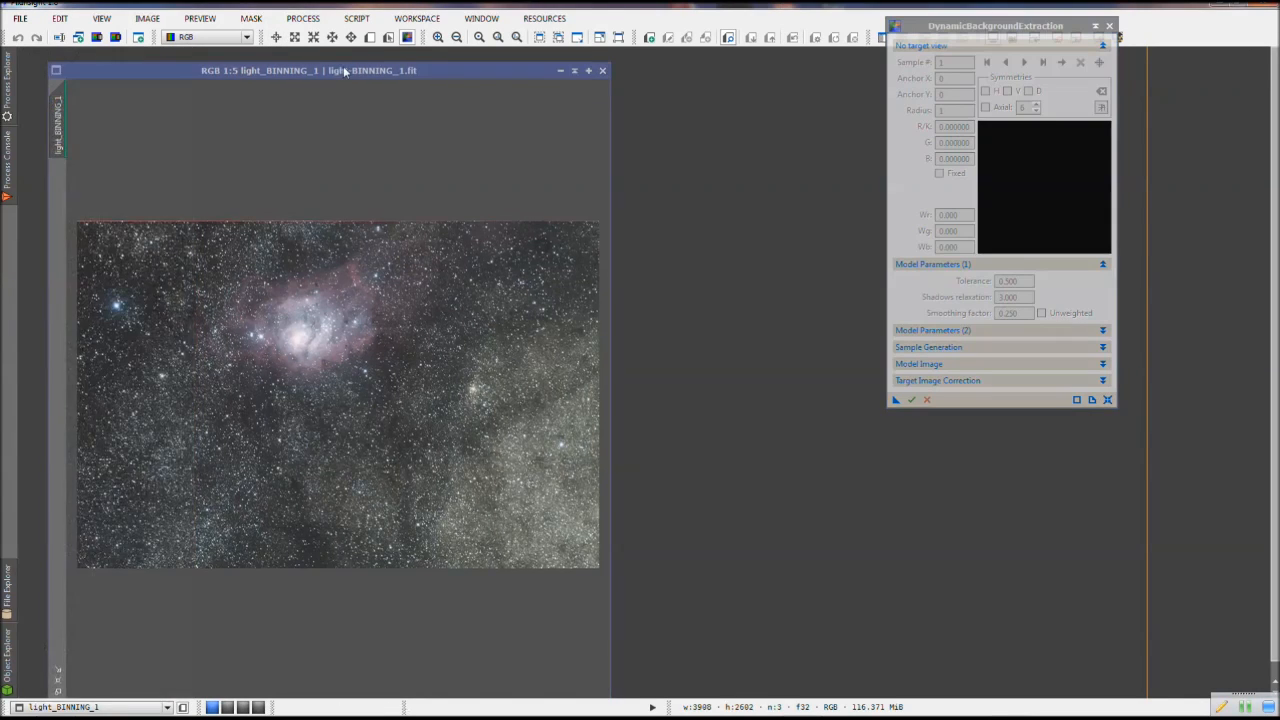
left_click_drag(343, 71, 370, 63)
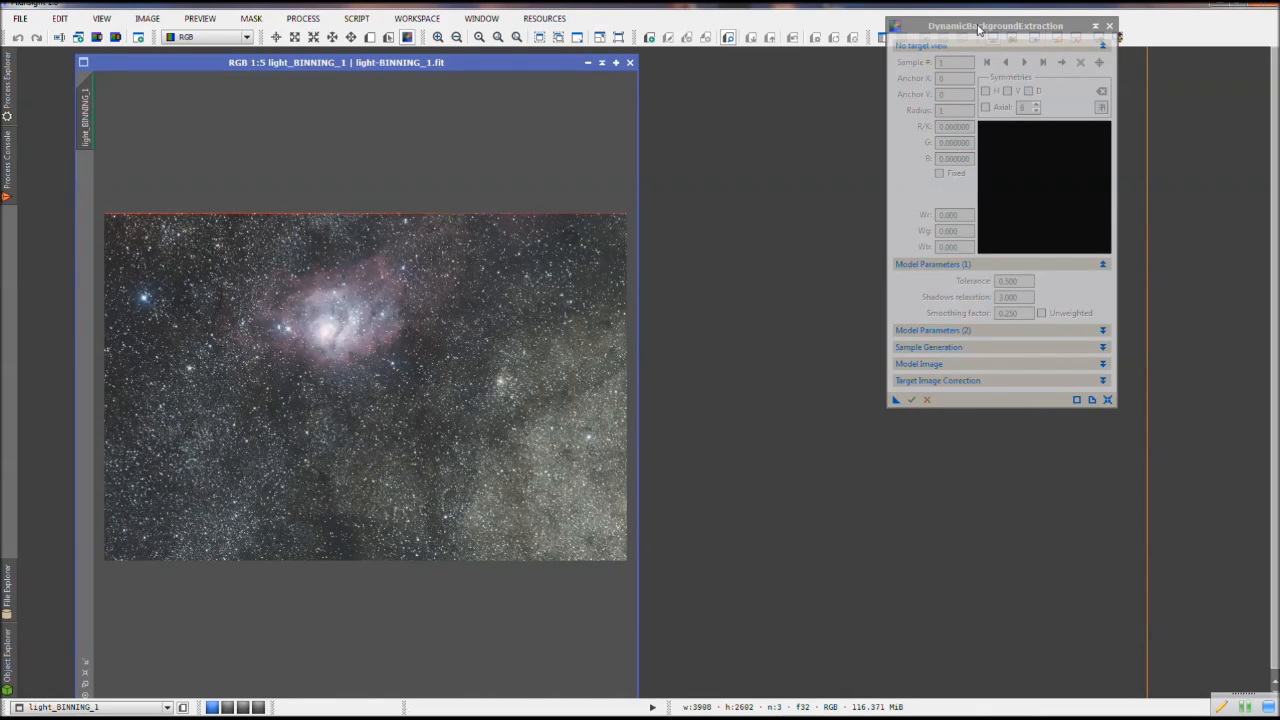
left_click(6, 80)
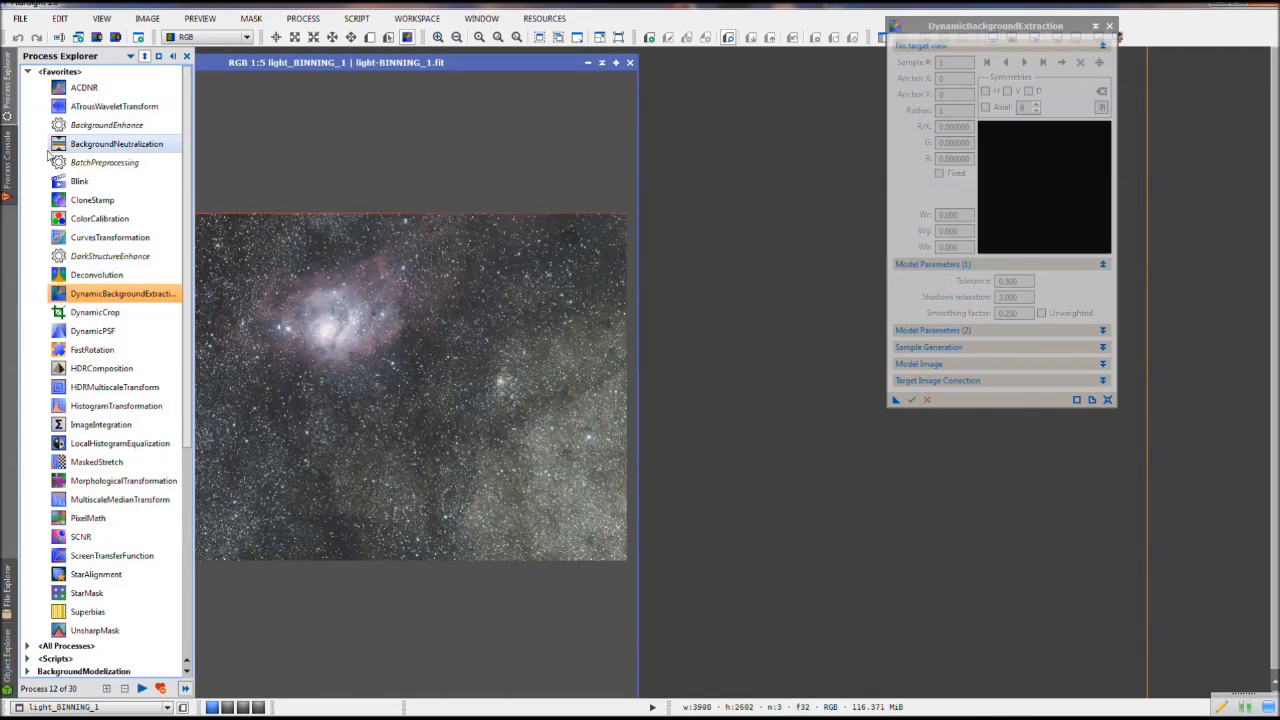
double_click(88, 314)
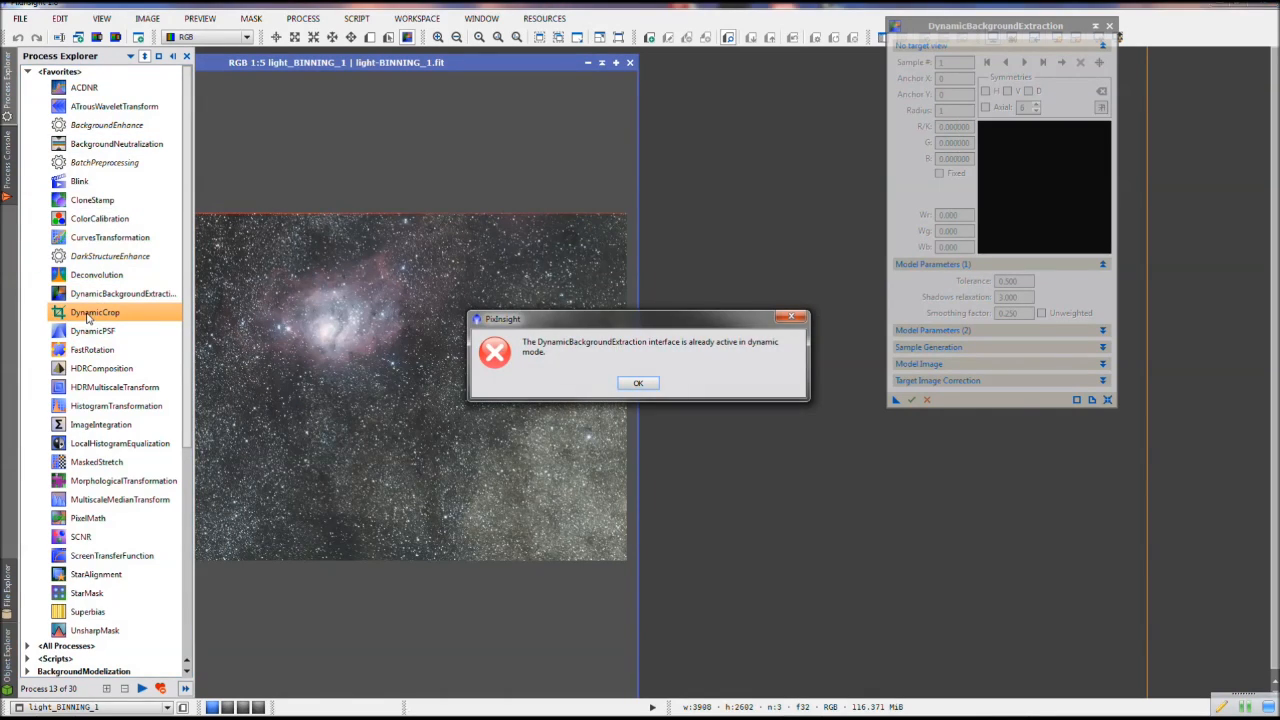
left_click(638, 383)
left_click(1111, 28)
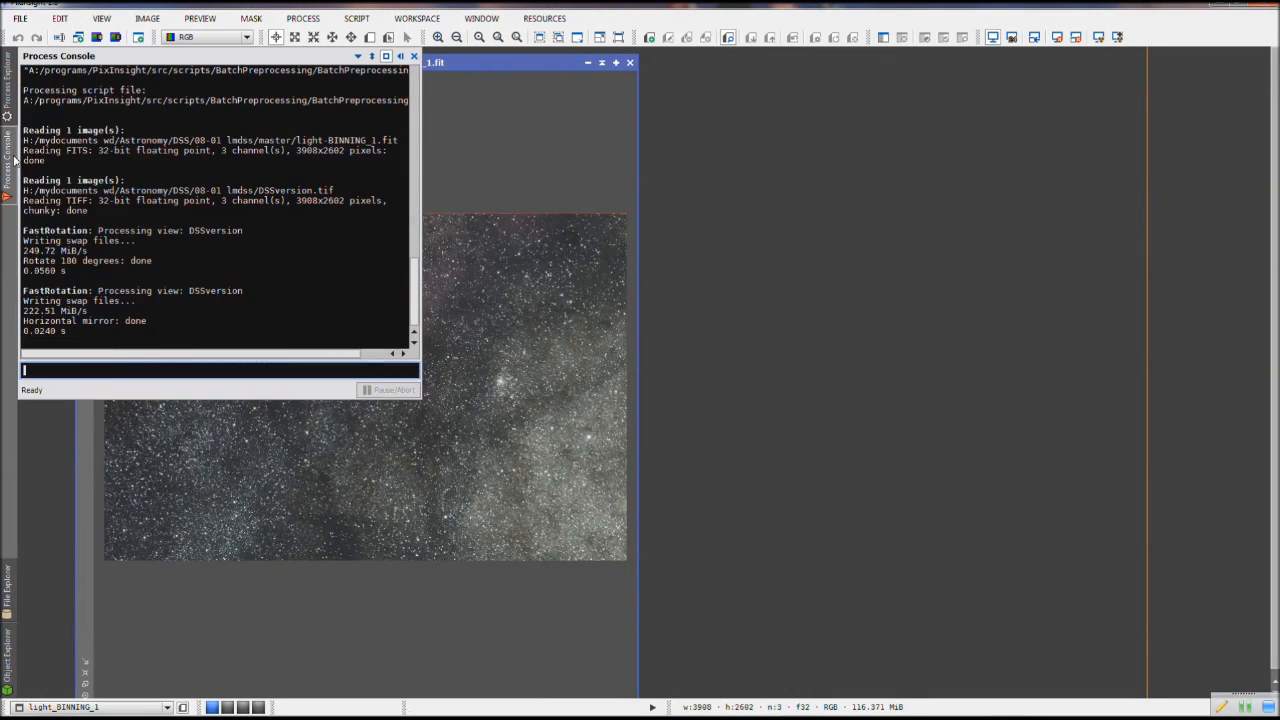
Crop the light_BINNING_1 image to 3908 × 2582 pixels with DynamicCrop, cutting off the strip along its upper edge, and close the process
mouse_move(9, 91)
double_click(90, 314)
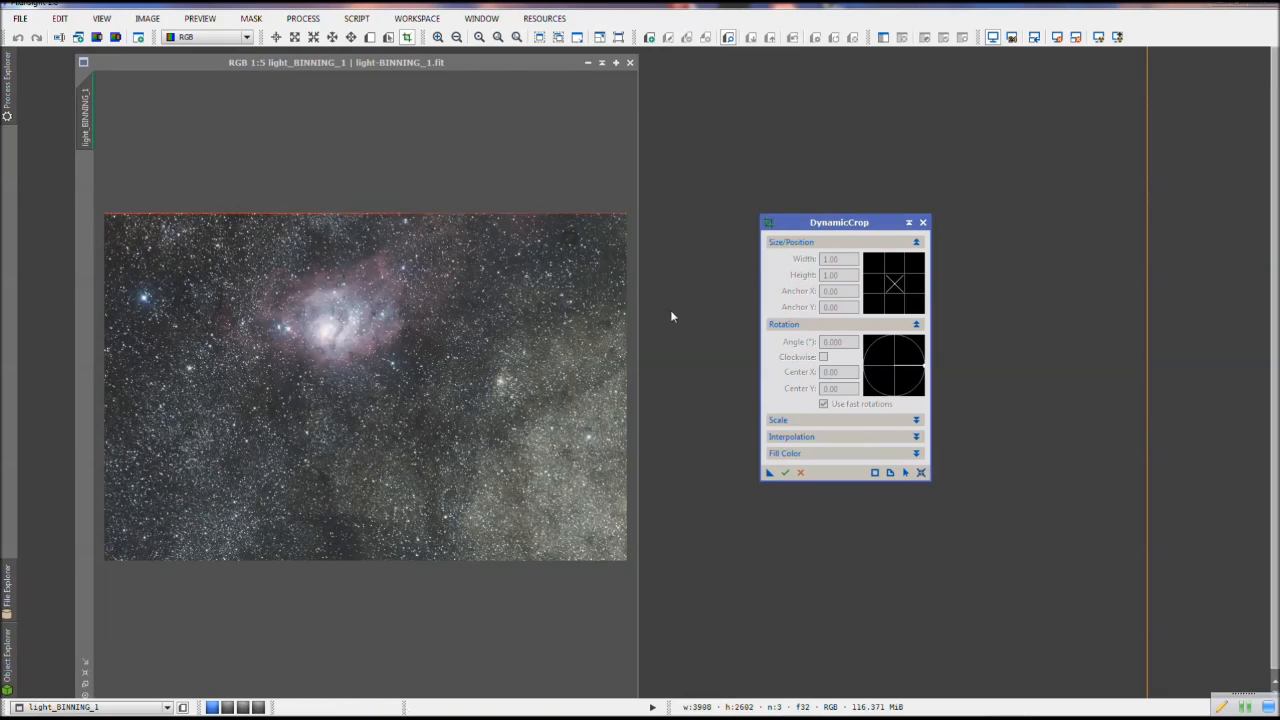
left_click_drag(103, 218, 663, 576)
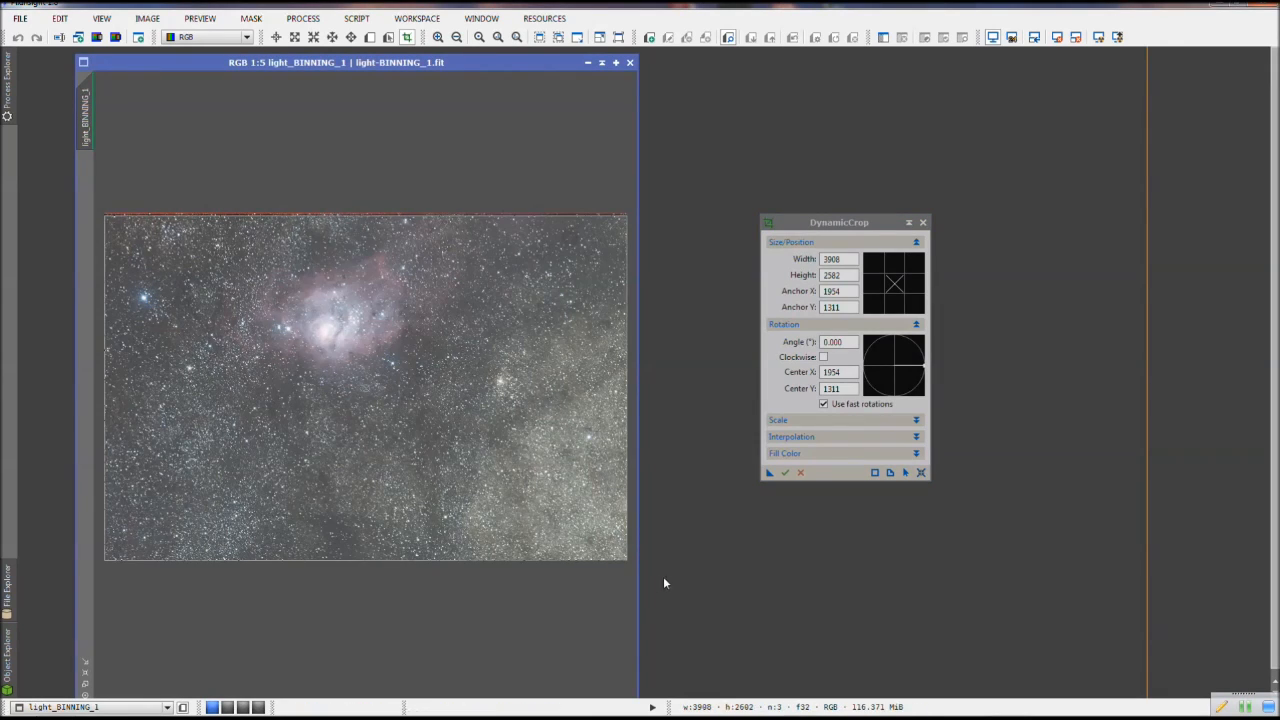
left_click(785, 474)
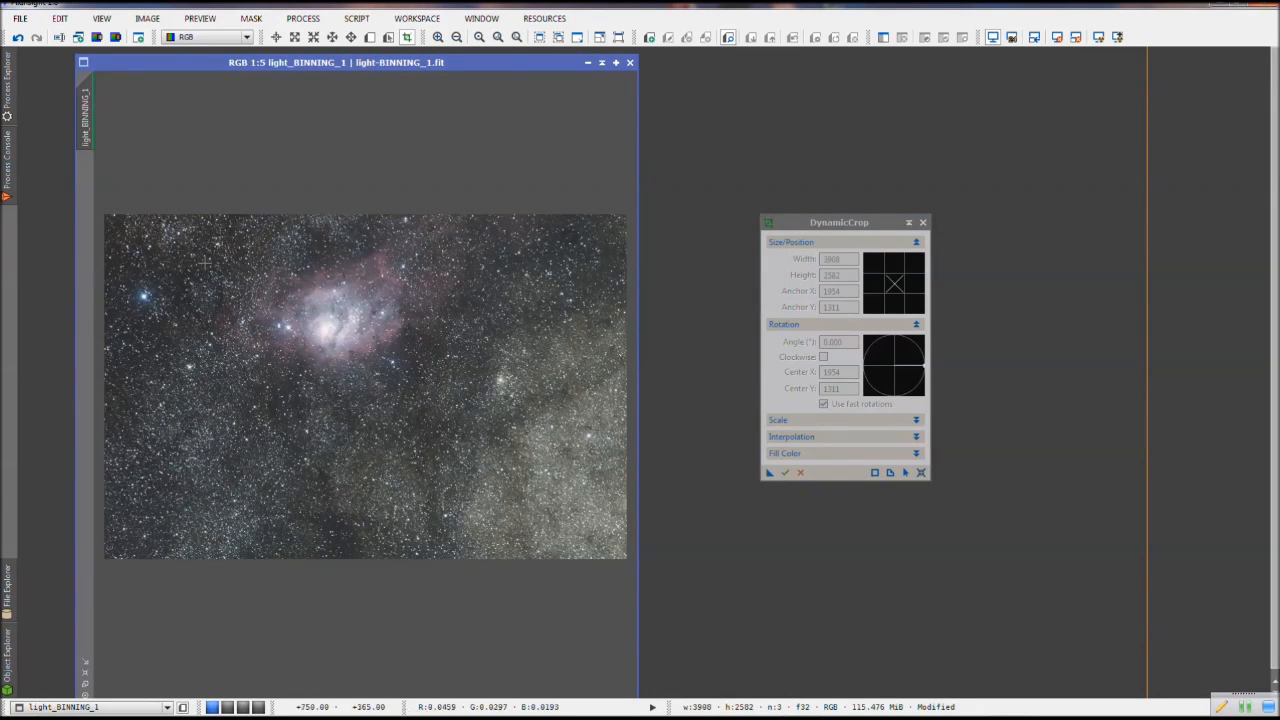
left_click(922, 222)
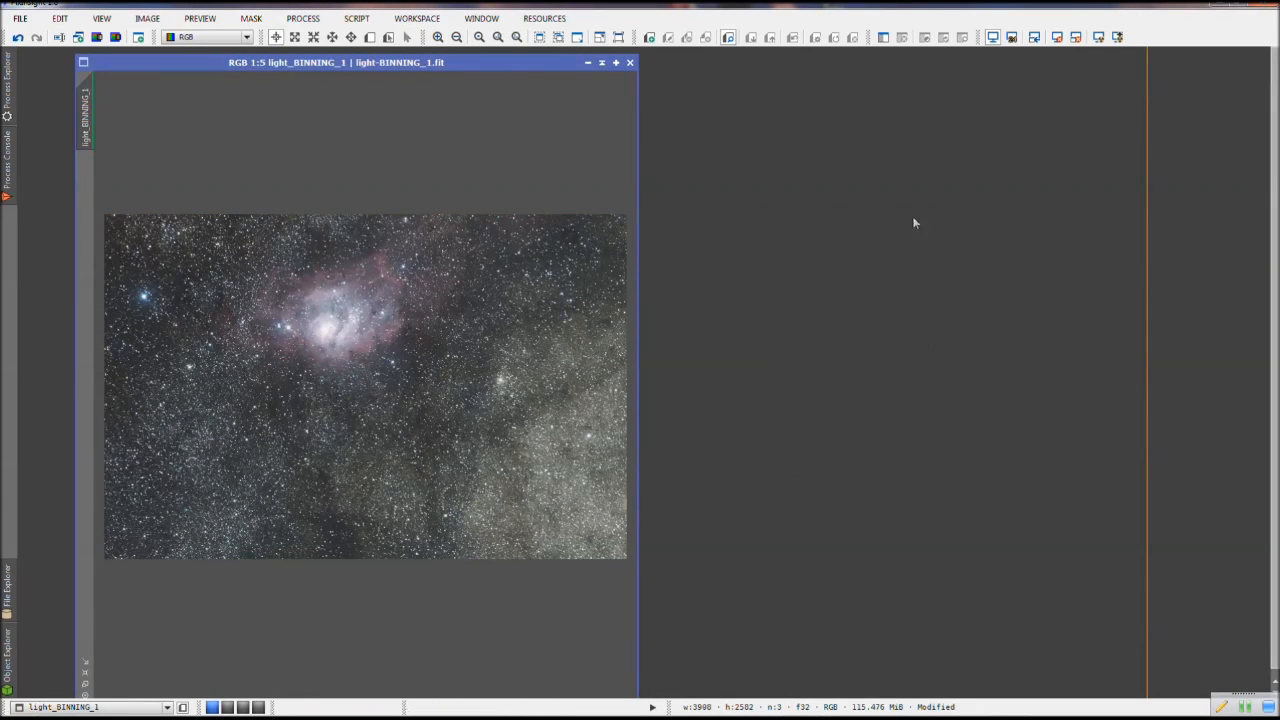
Save the cropped image as demo.fit in the 08-01 lmdss folder, in 32-bit IEEE 754 floating point format with the ICC profile embedded
left_click(21, 19)
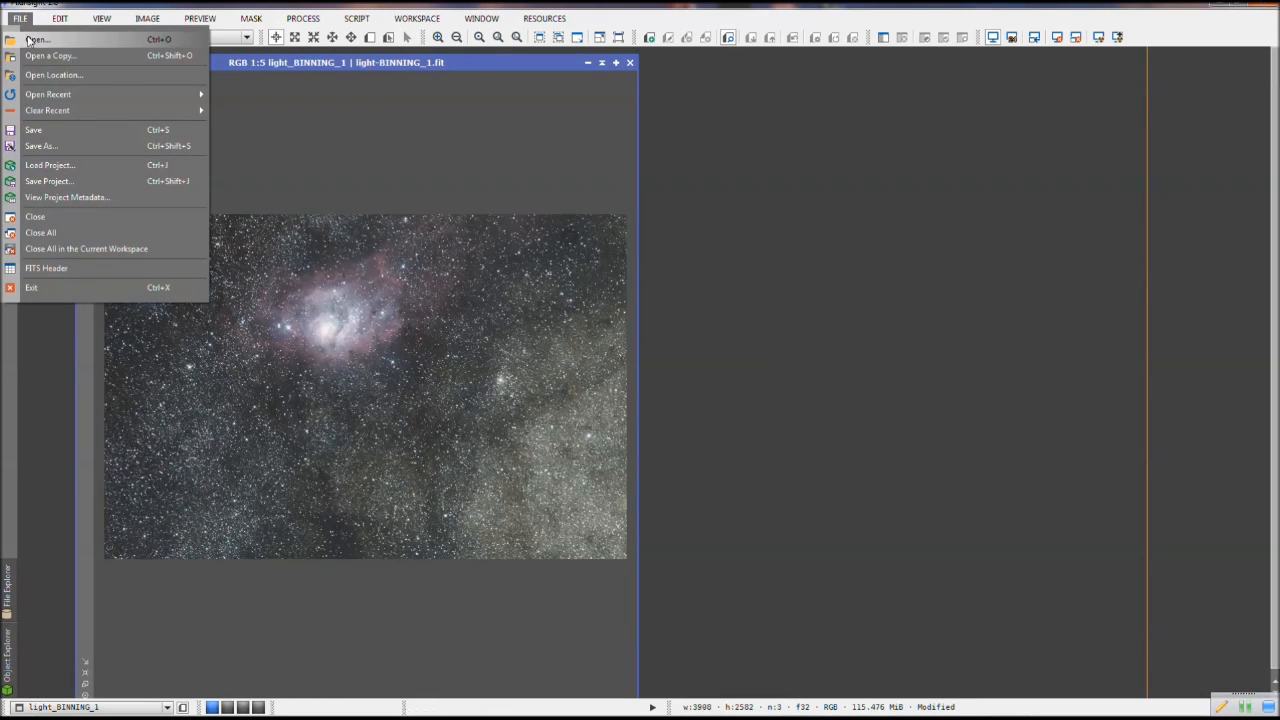
left_click(40, 147)
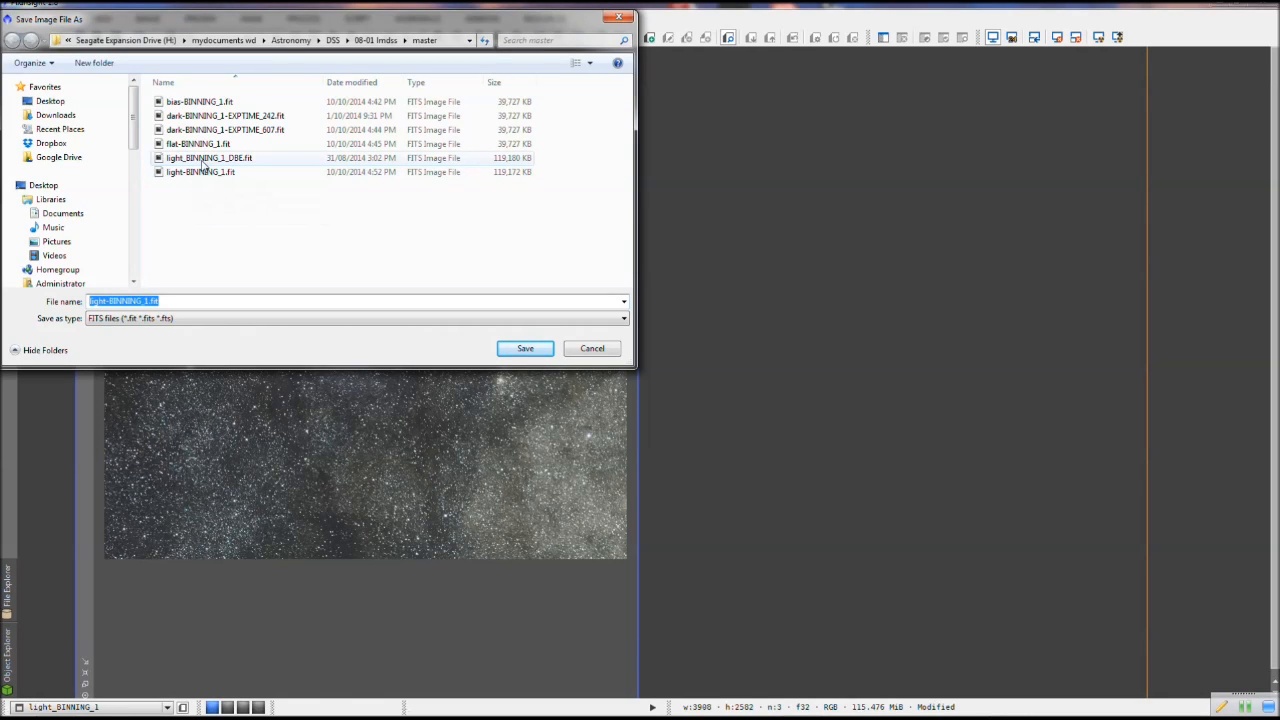
left_click(377, 41)
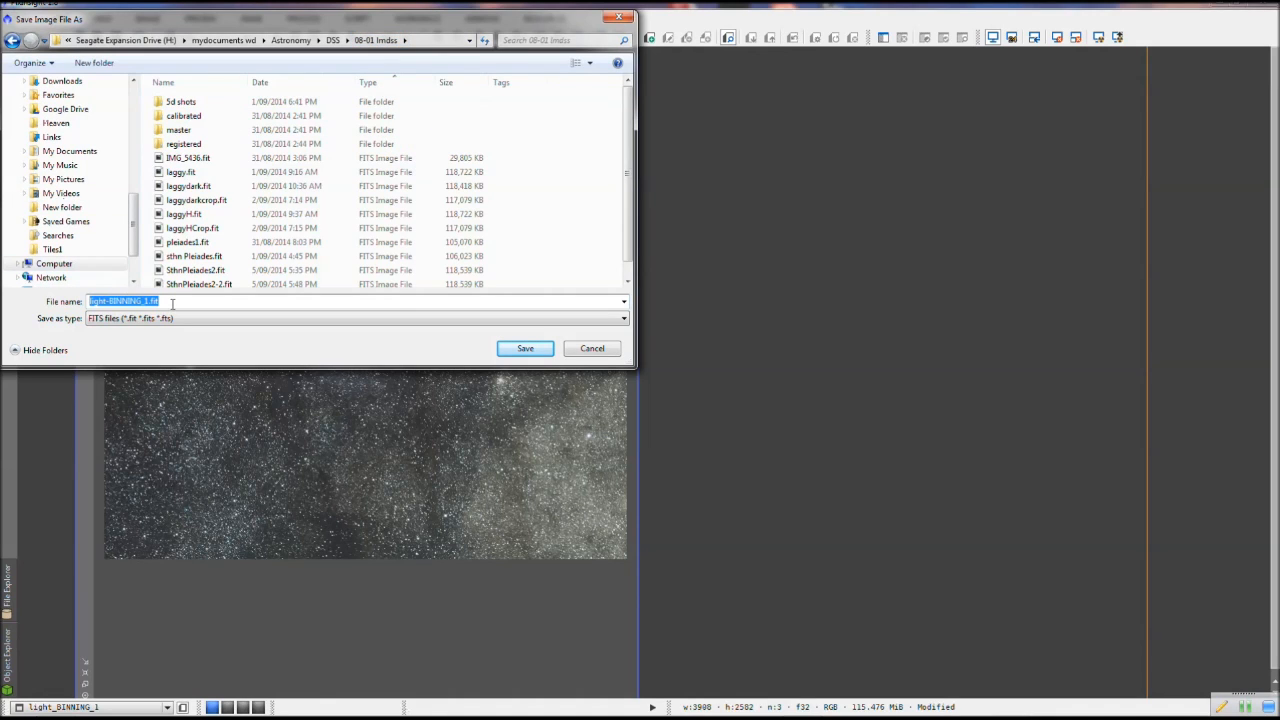
type("demo")
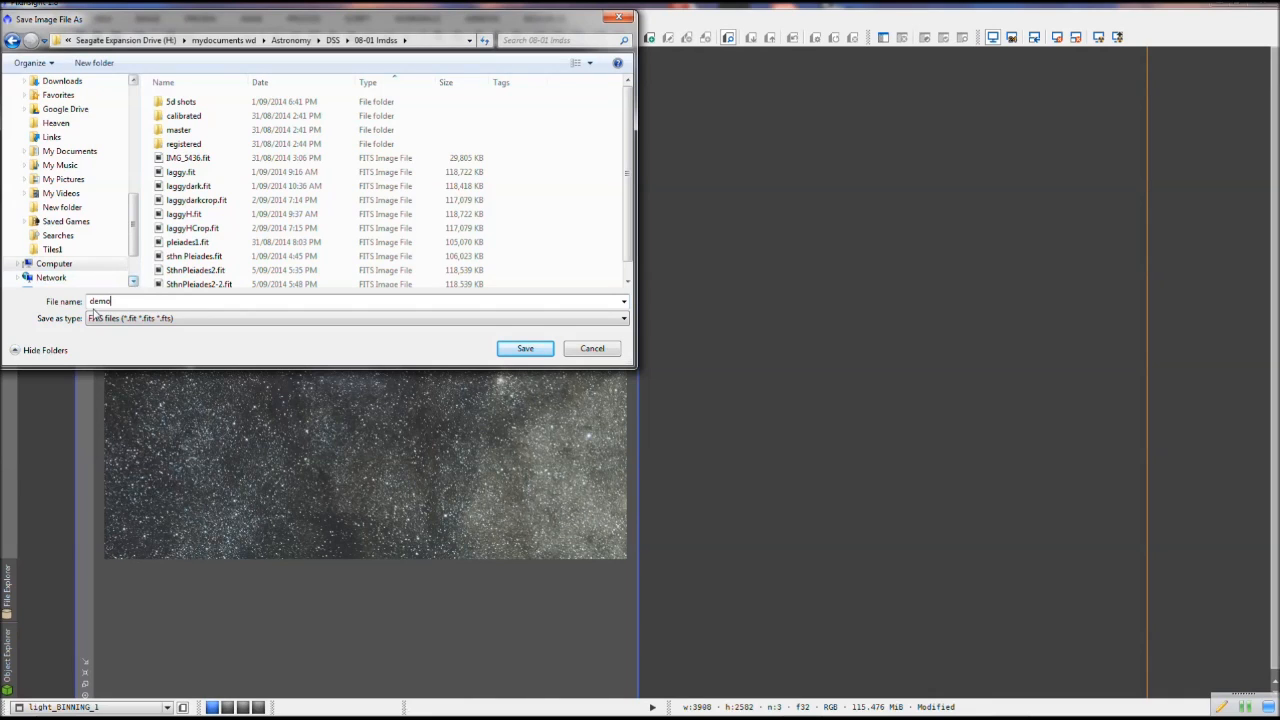
left_click(540, 350)
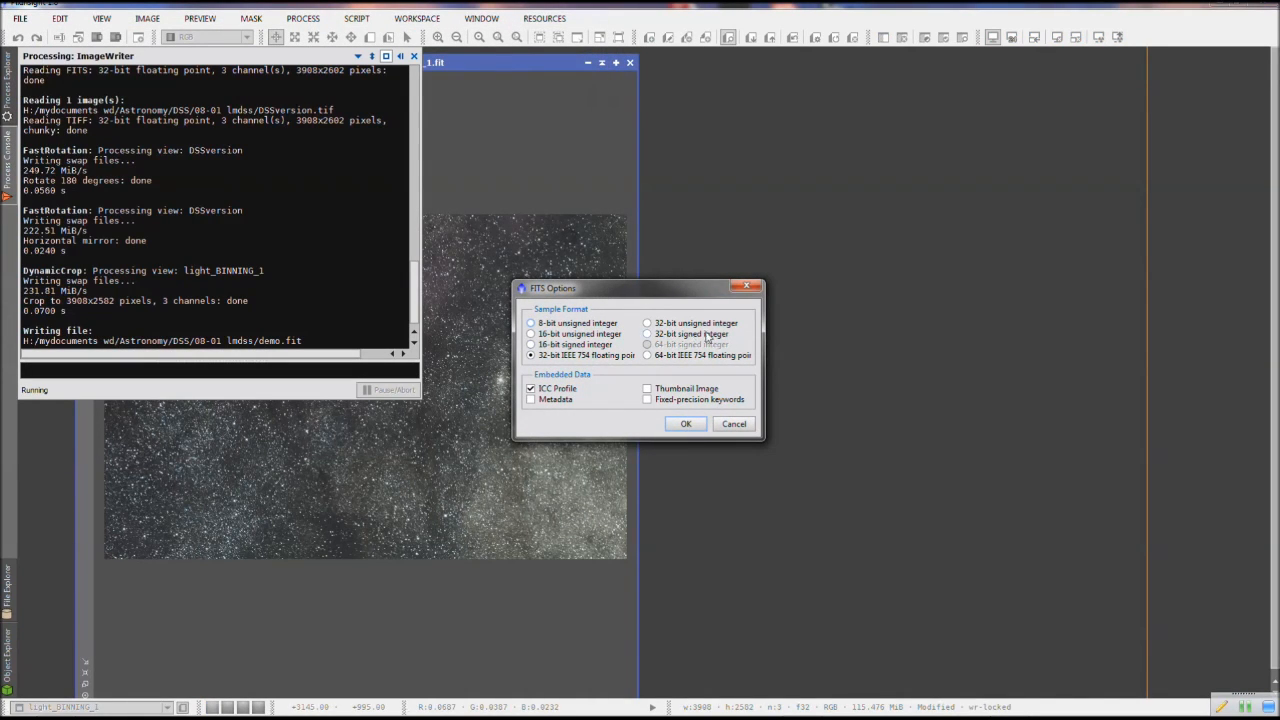
left_click(688, 425)
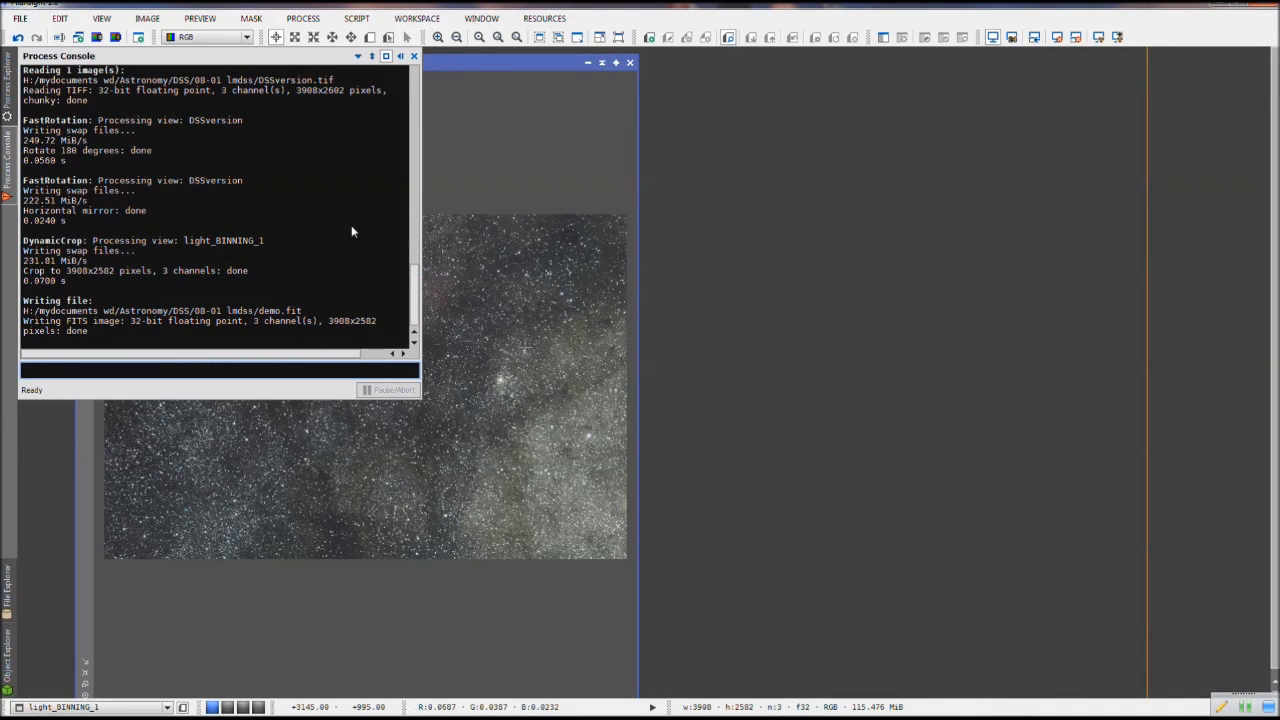
Start a DynamicBackgroundExtraction session on the light_BINNING_1 image and place a first sample in the dark sky near its upper-left corner
left_click(413, 56)
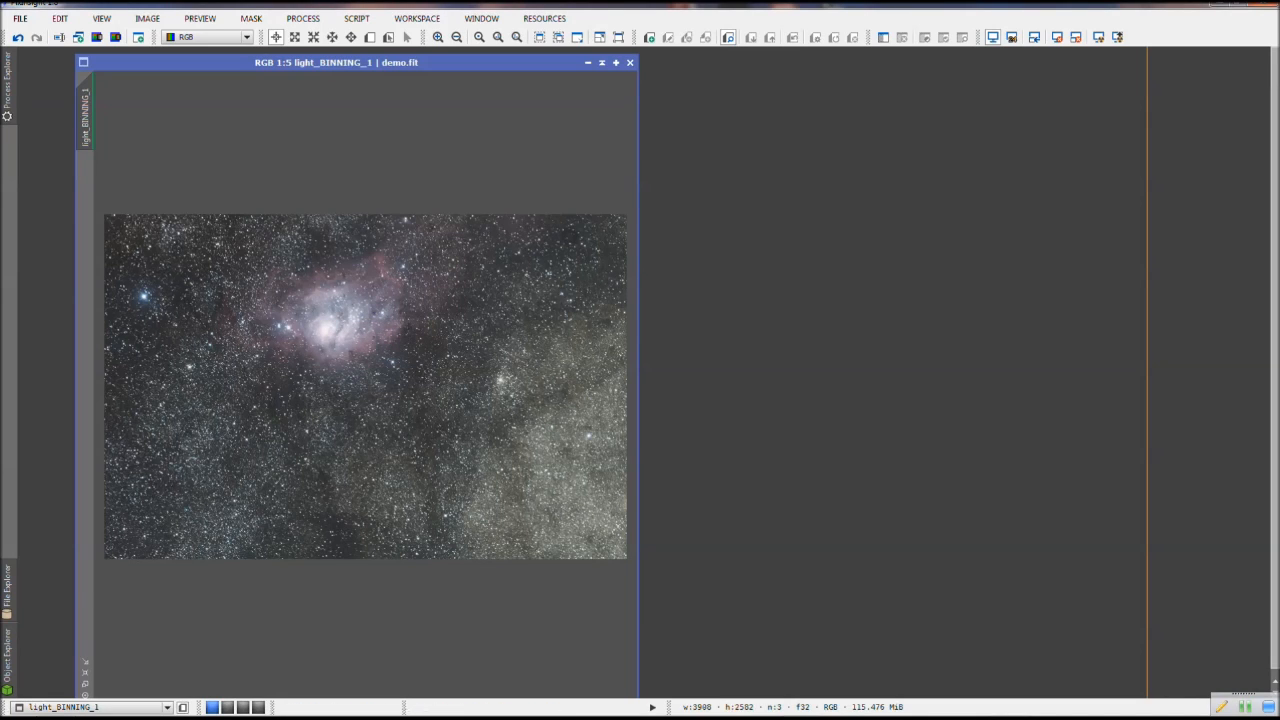
left_click(7, 73)
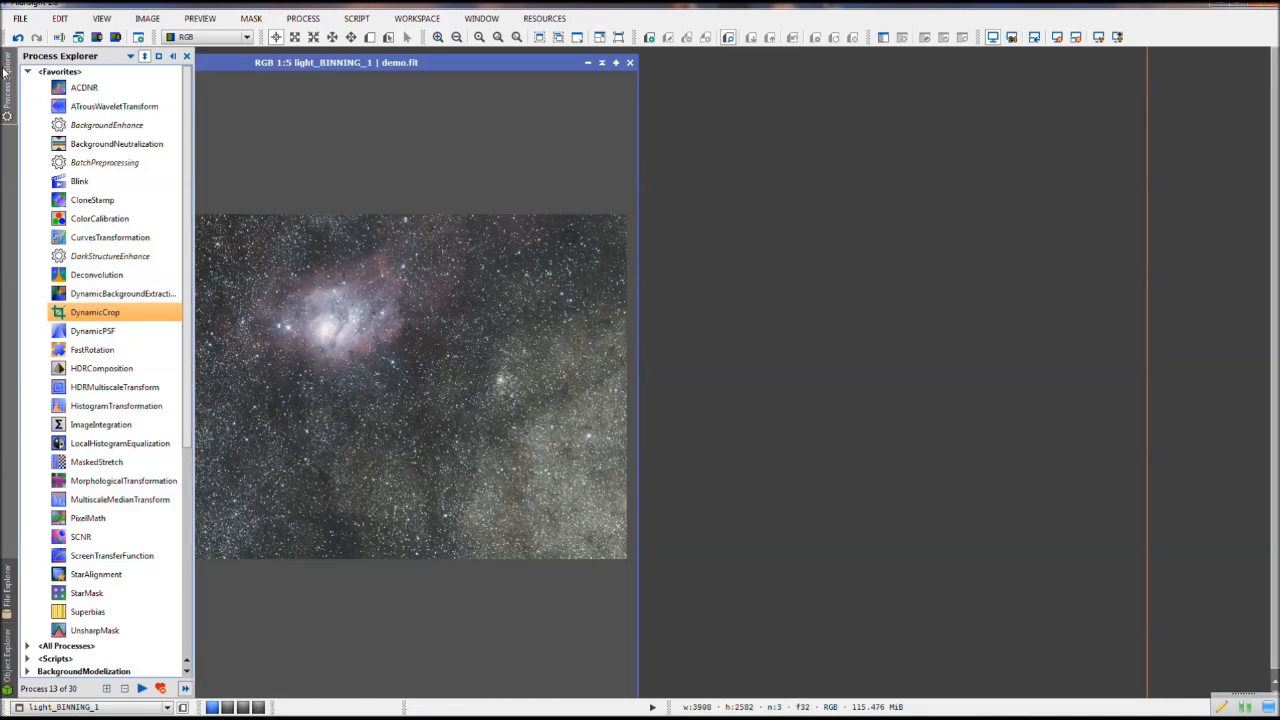
double_click(97, 297)
left_click(335, 155)
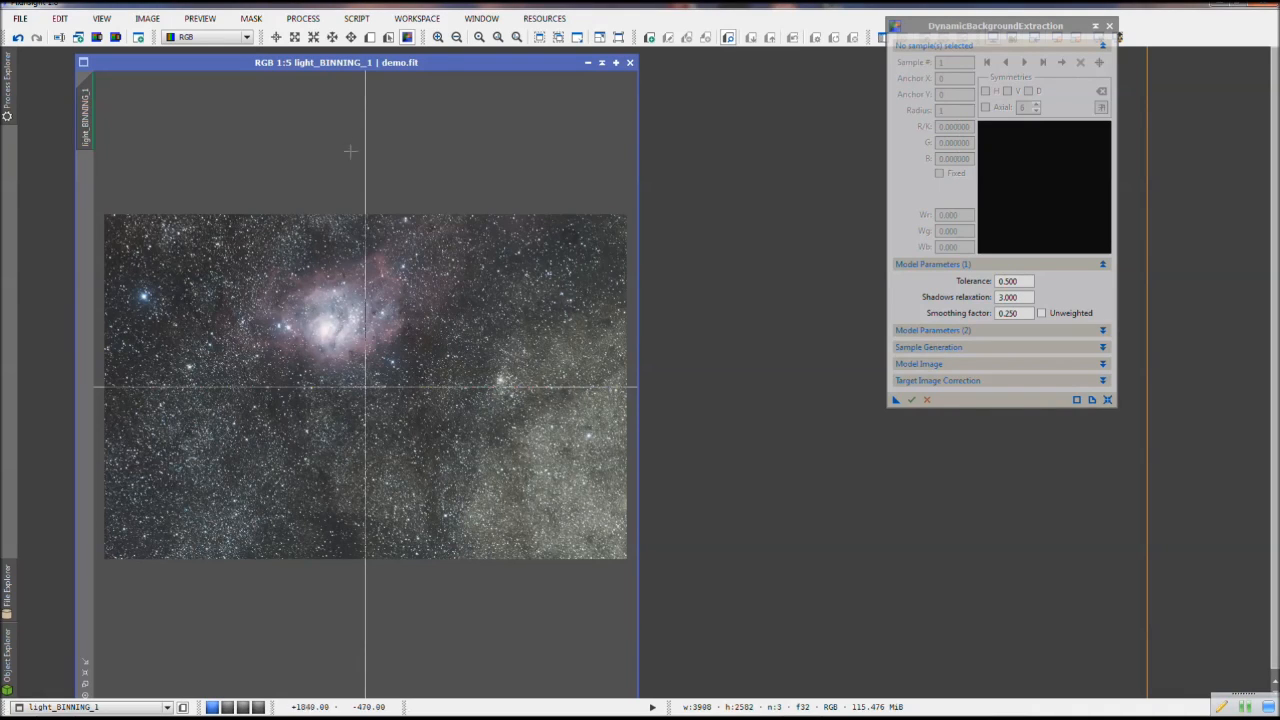
left_click(157, 265)
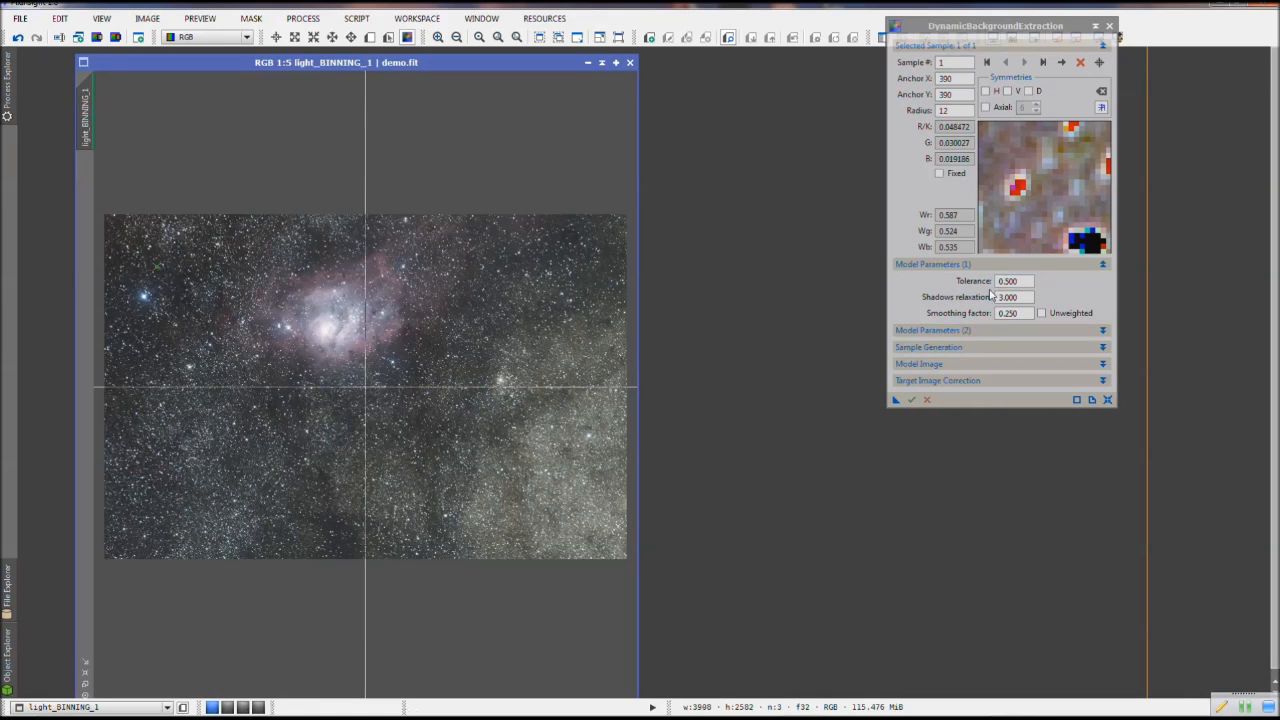
Set the background model's tolerance to 0.9
double_click(1024, 281)
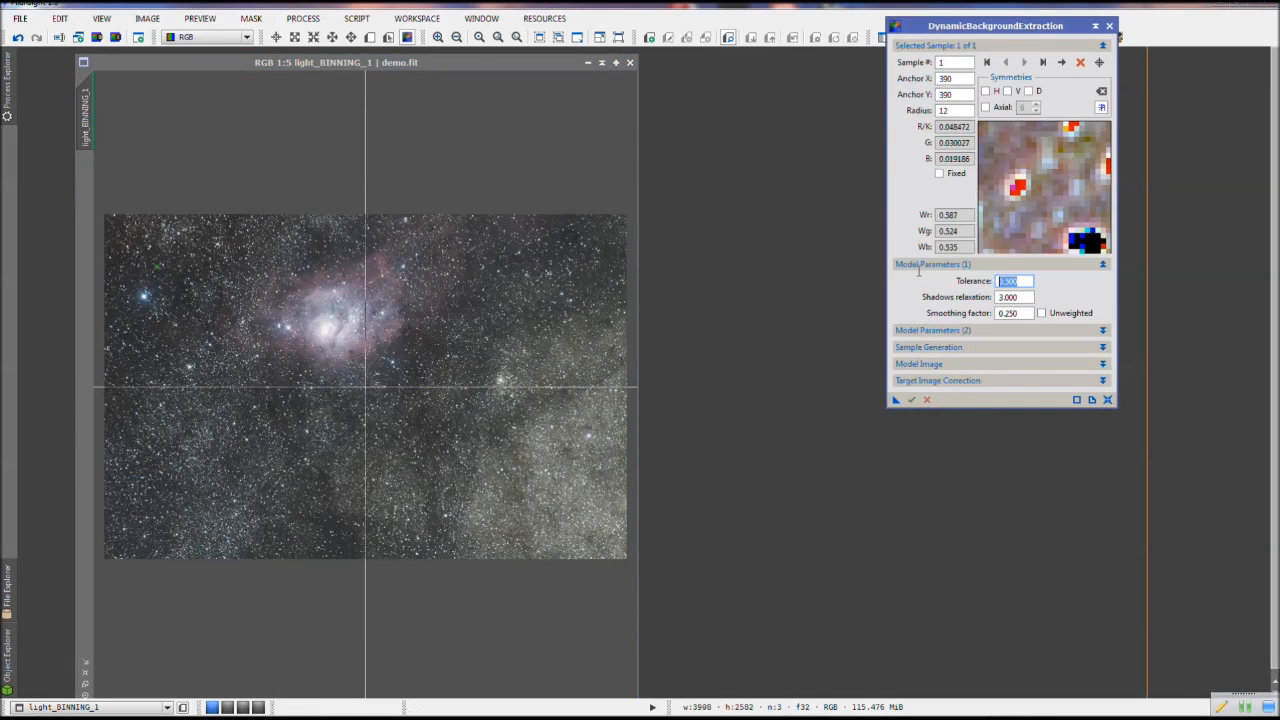
key("BackSpace")
type(".9")
left_click(1027, 297)
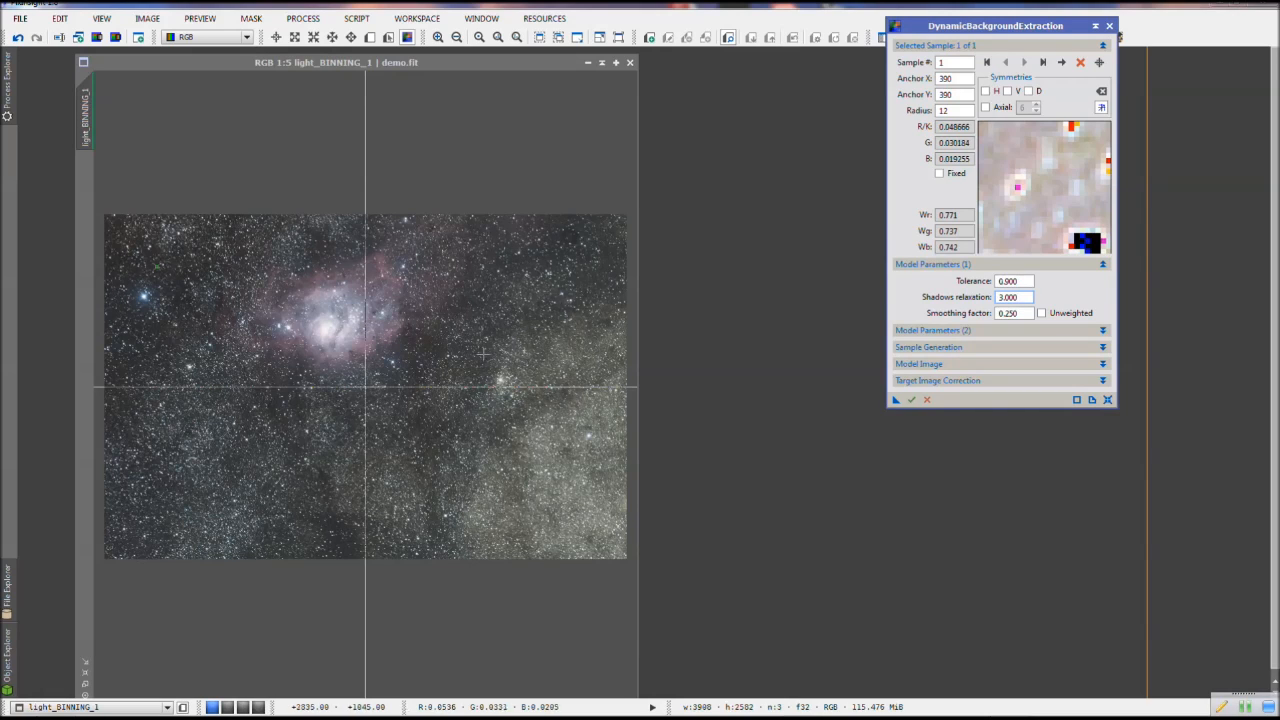
Place eleven more background samples by hand along the image's edges and in dark sky, avoiding the nebula
left_click(592, 296)
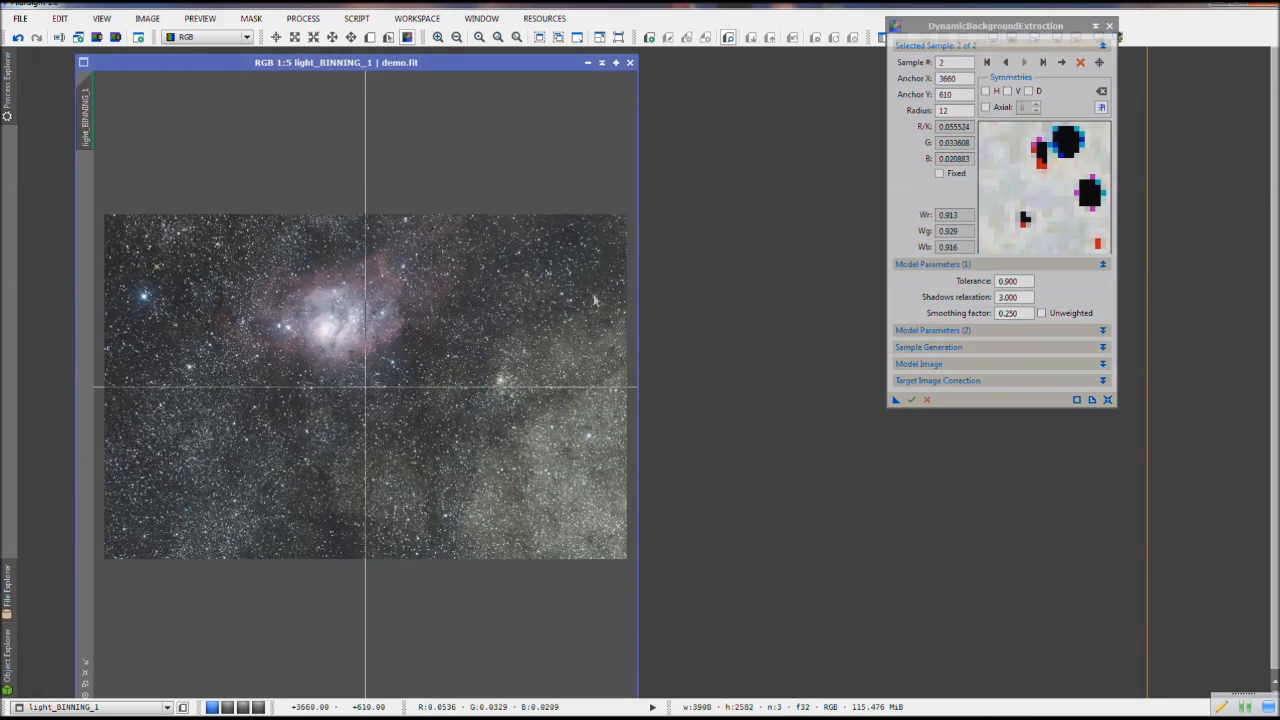
left_click(523, 266)
left_click(317, 236)
left_click(211, 232)
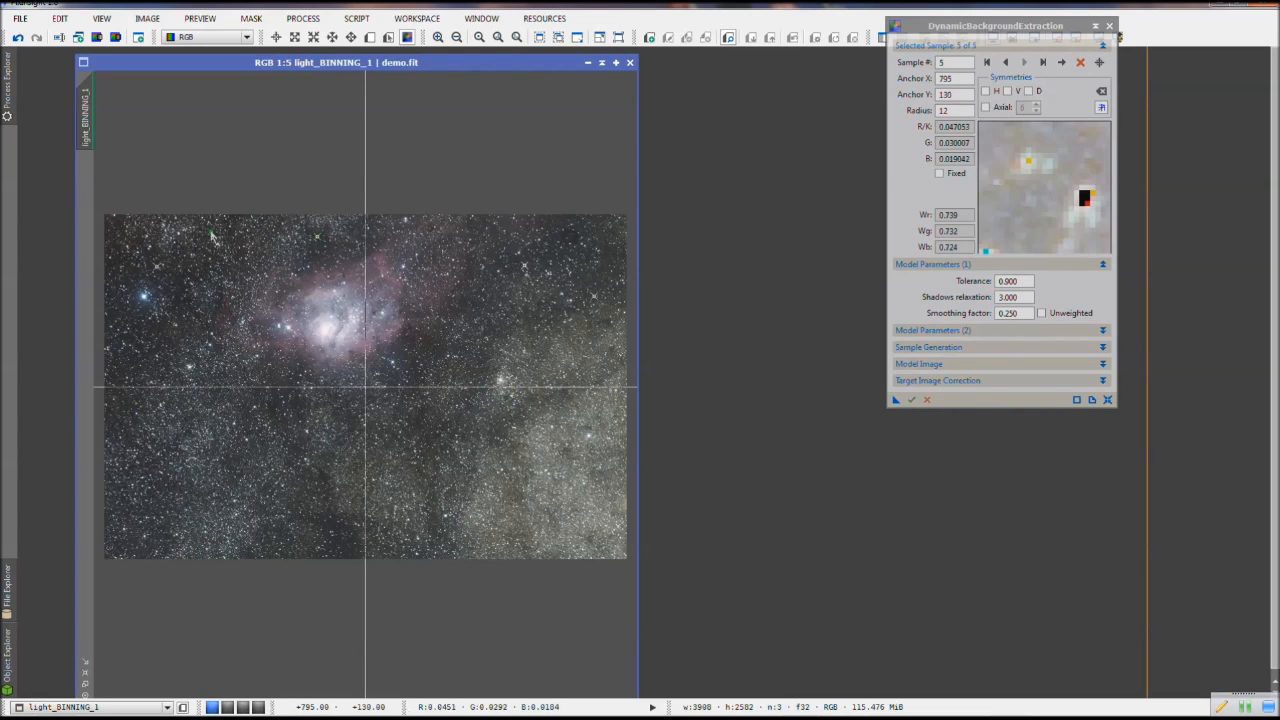
left_click(117, 222)
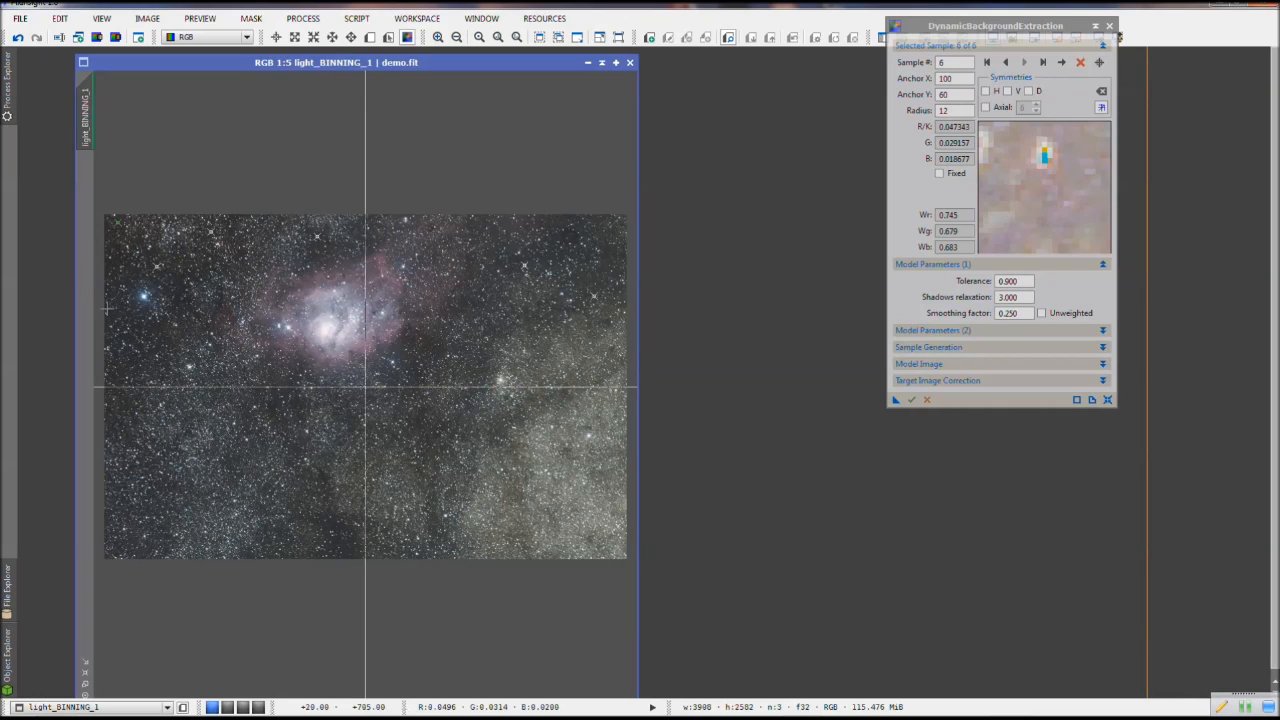
left_click(108, 355)
left_click(112, 439)
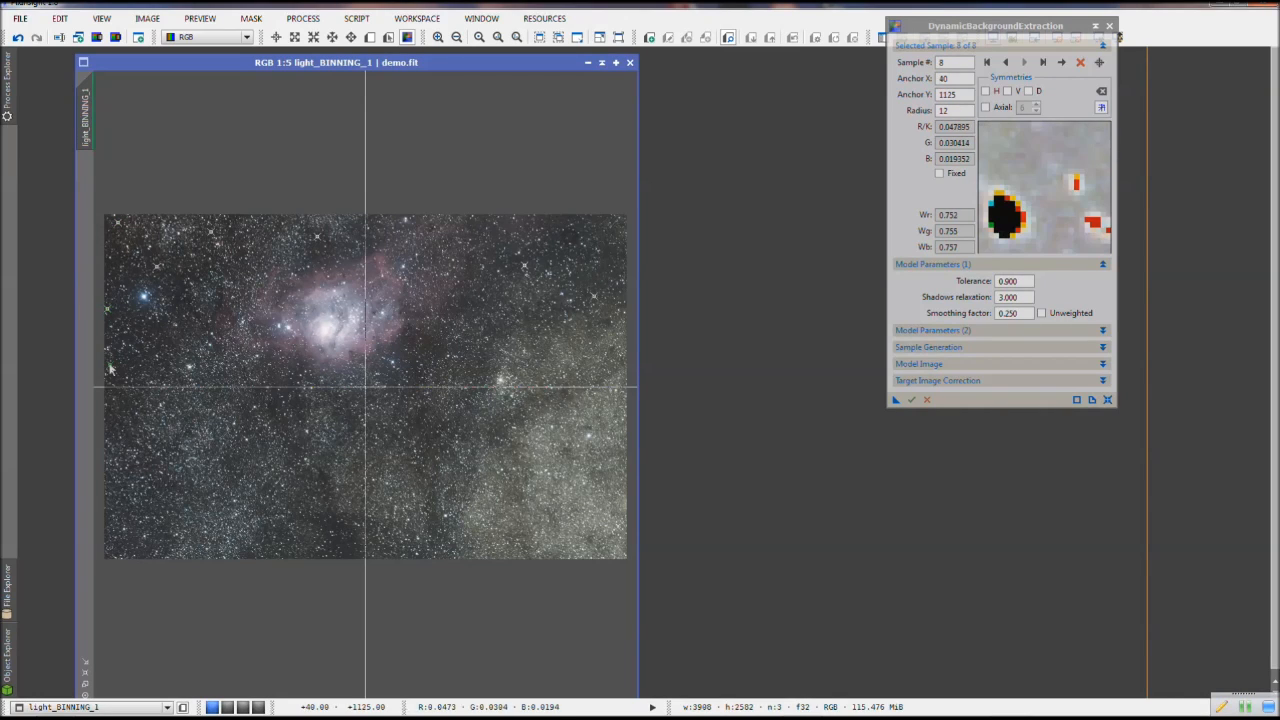
left_click(113, 498)
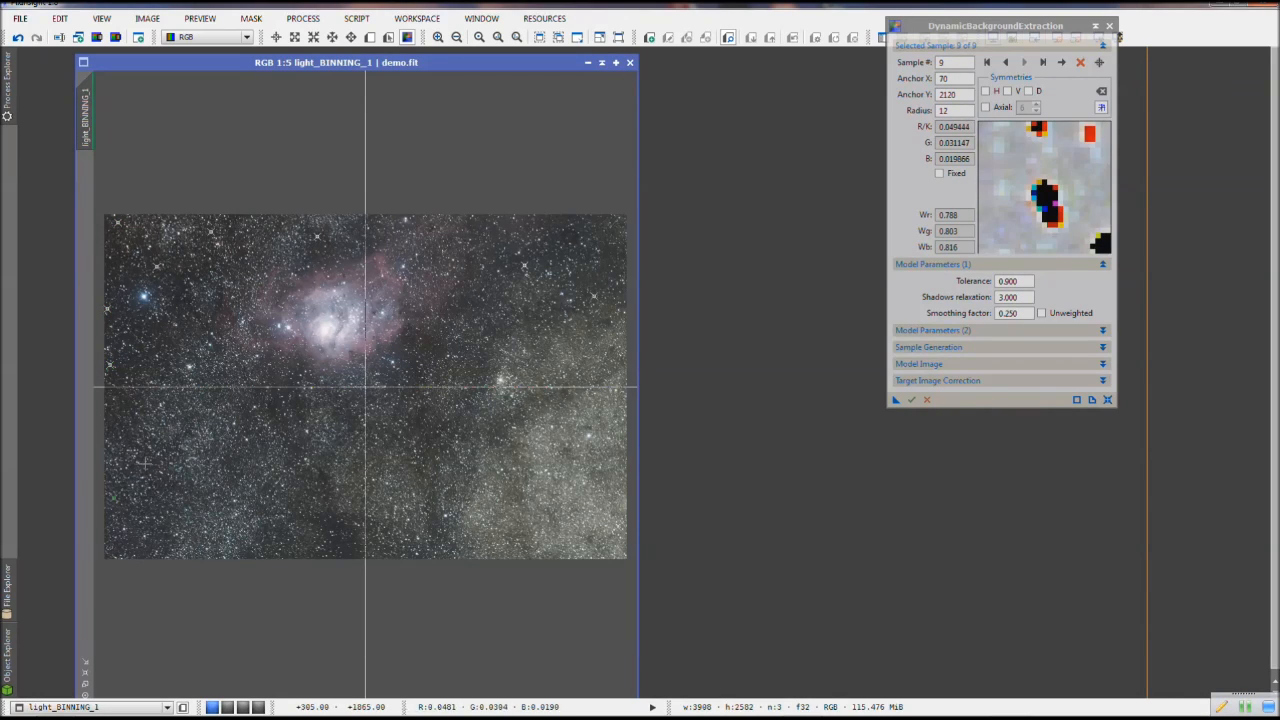
left_click(247, 553)
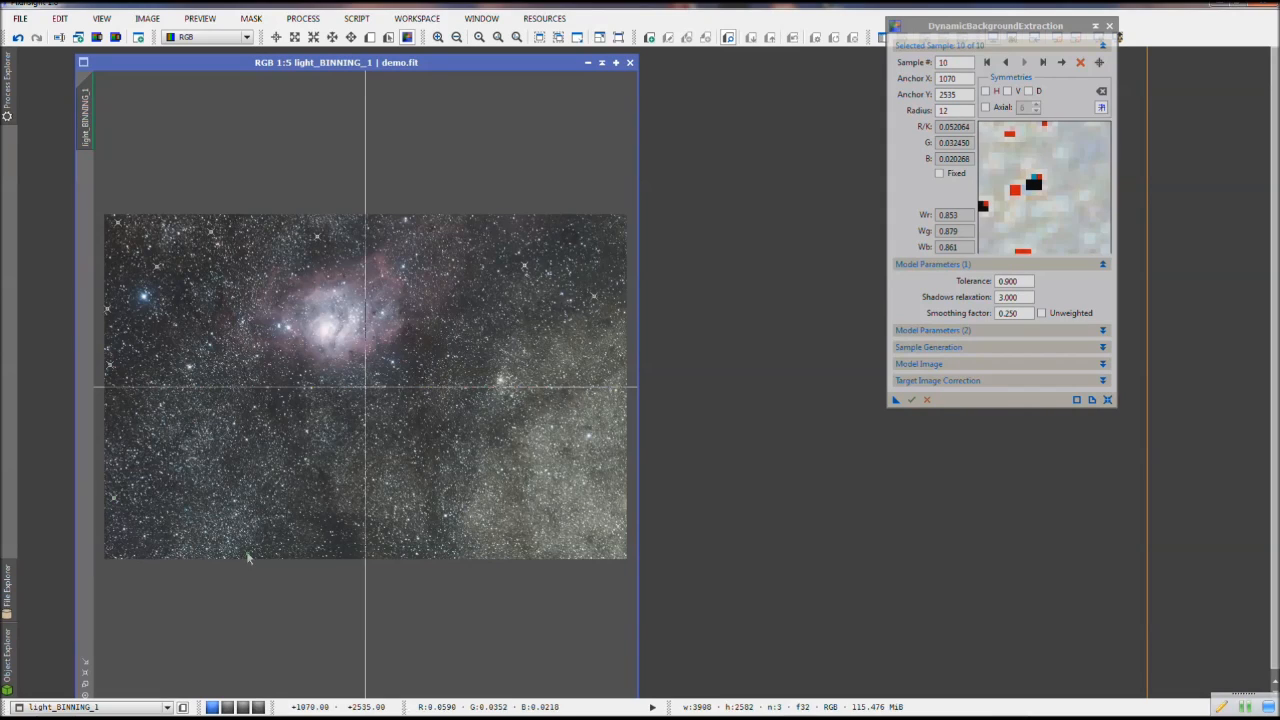
left_click(341, 548)
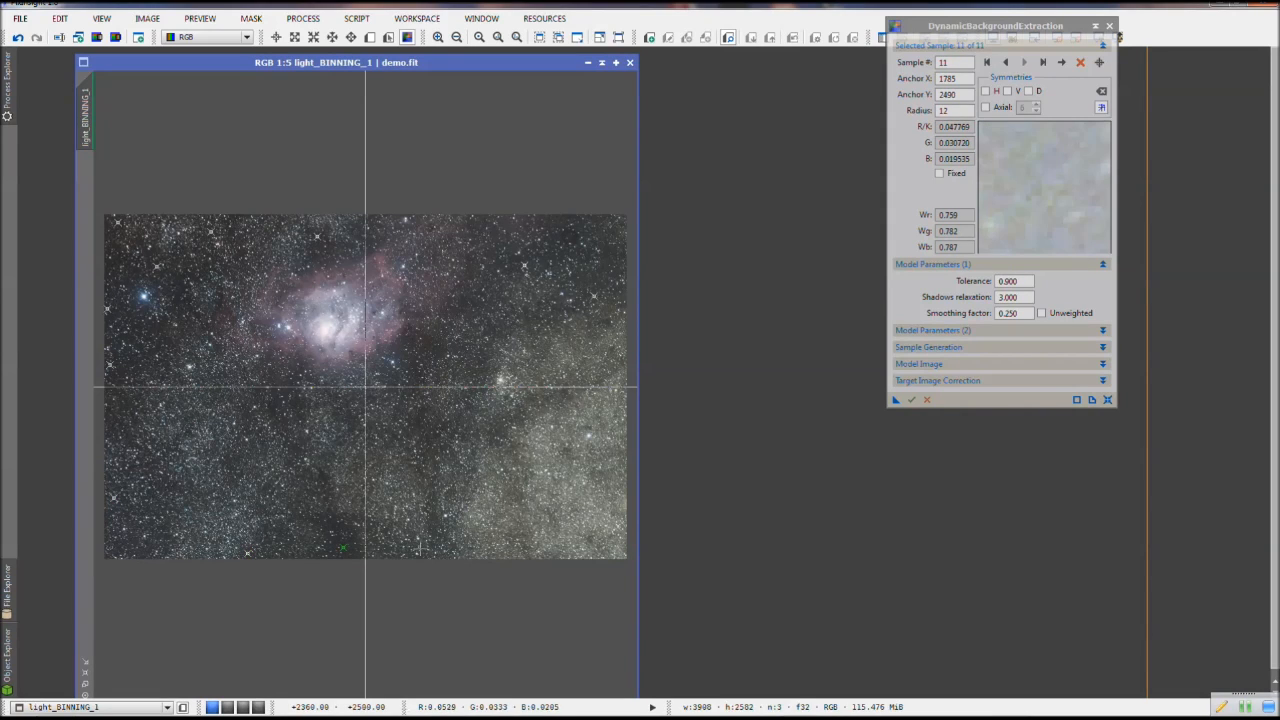
left_click(442, 535)
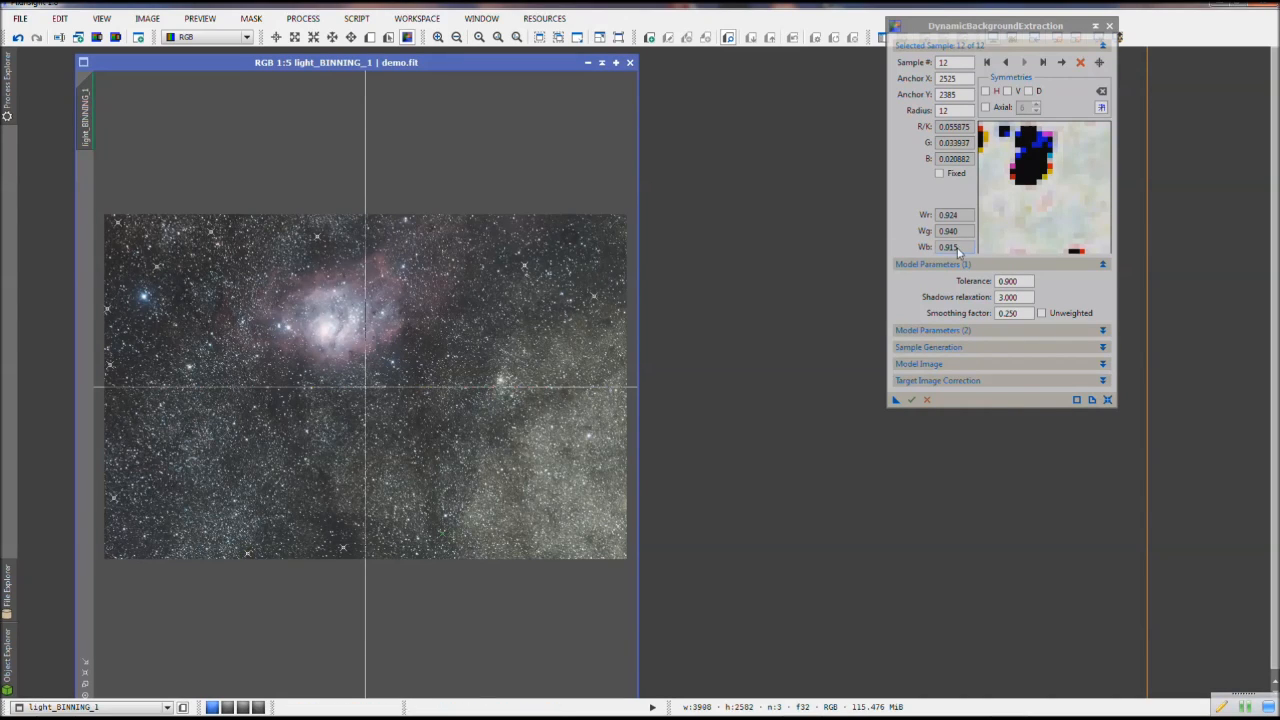
Generate an automatic grid of background samples with 25 samples per row
left_click(928, 348)
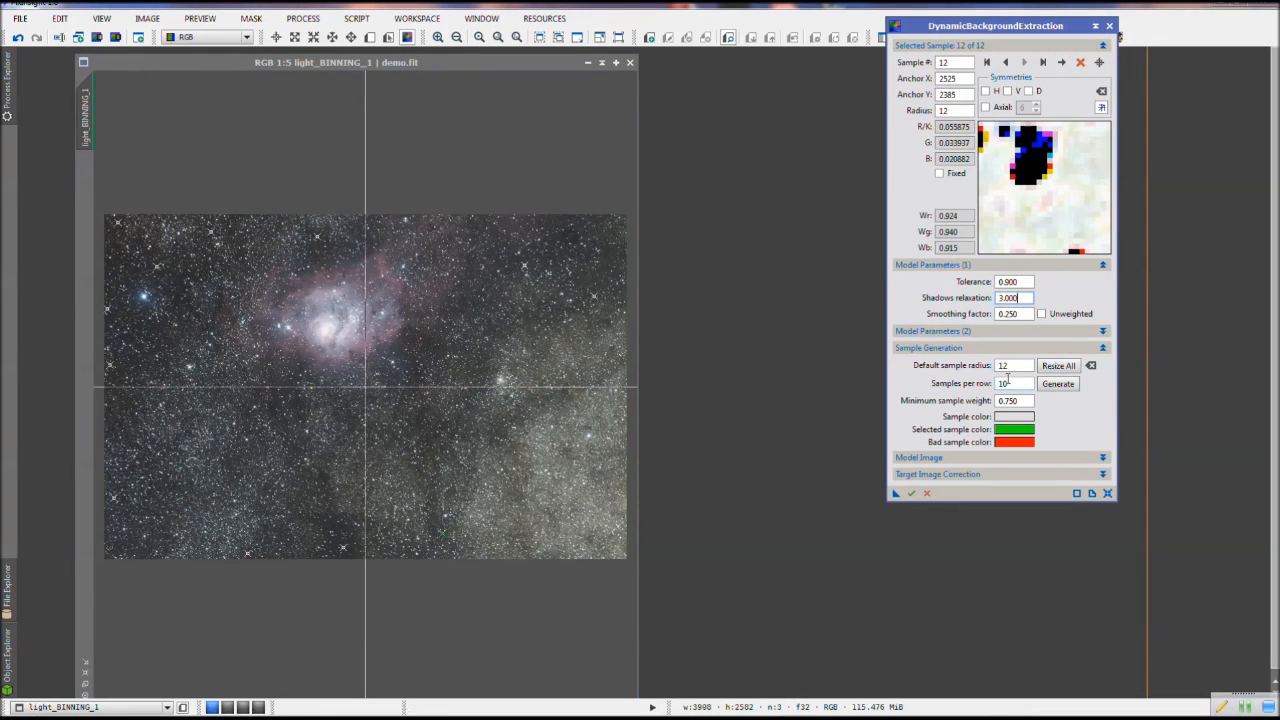
double_click(1017, 384)
type("25")
left_click(1055, 388)
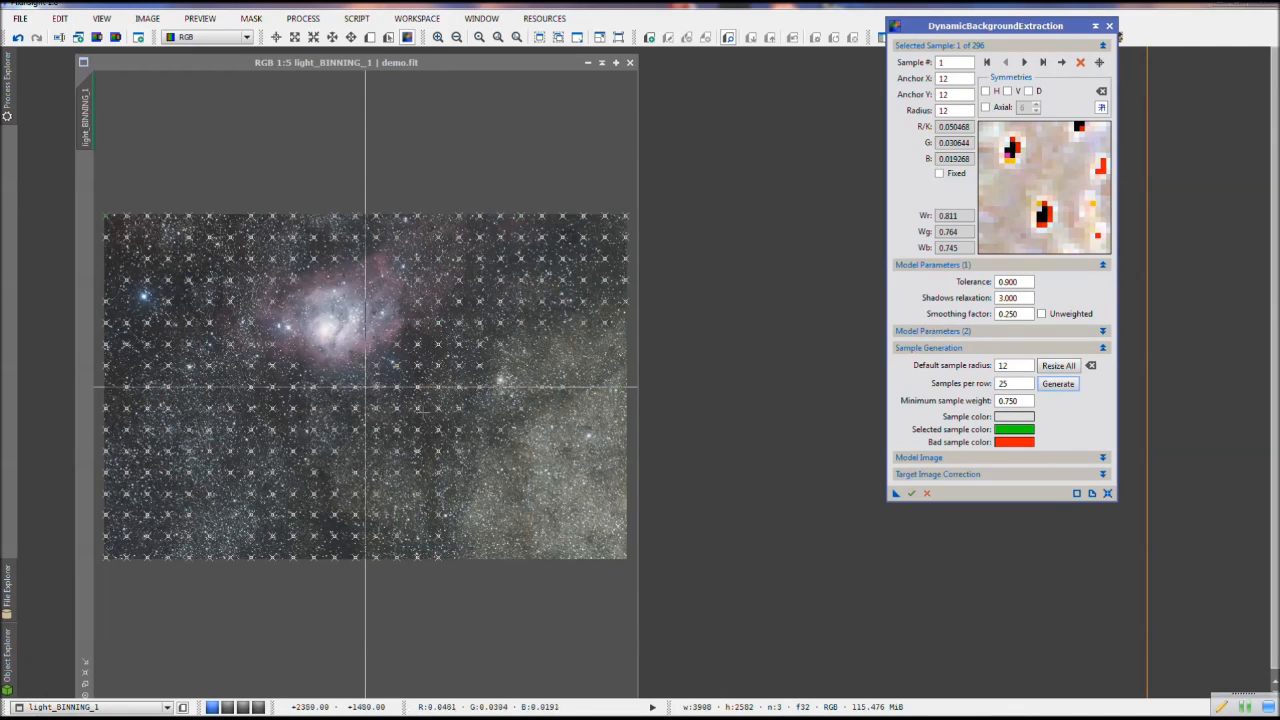
Move four samples bordering the bright star cloud on the image's right side into darker sky areas
left_click_drag(563, 389, 554, 310)
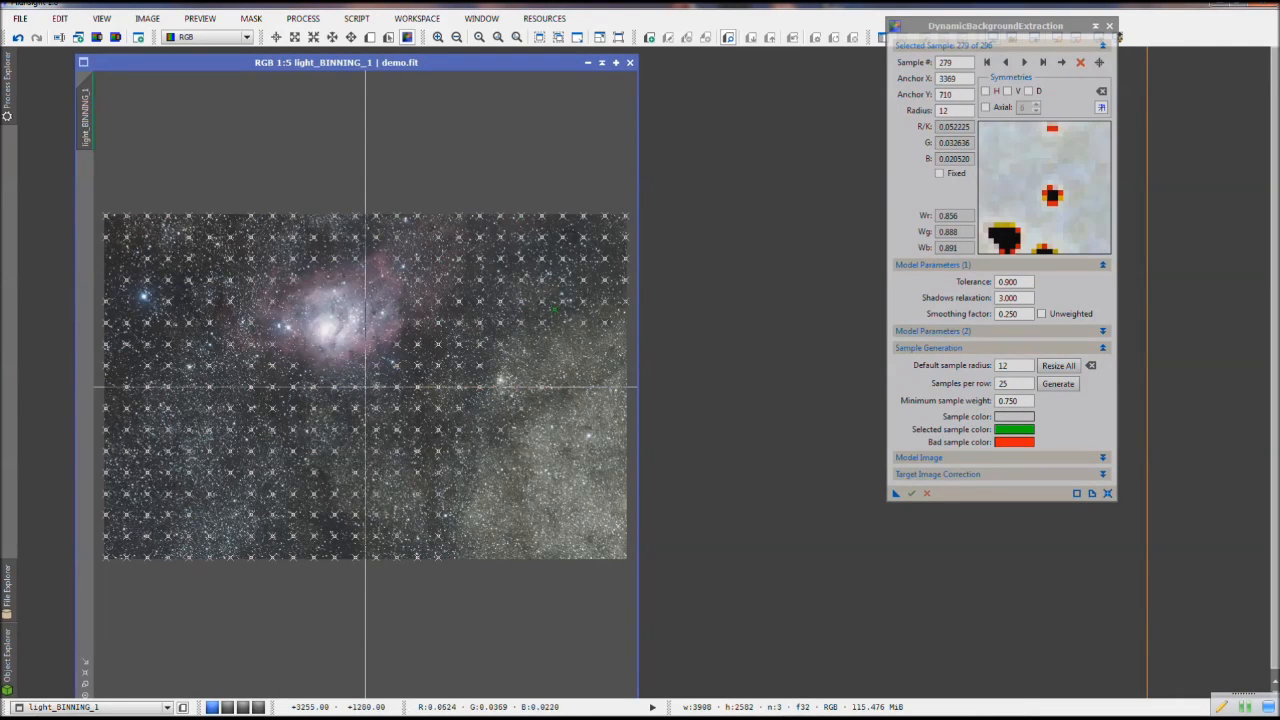
left_click_drag(541, 384, 497, 333)
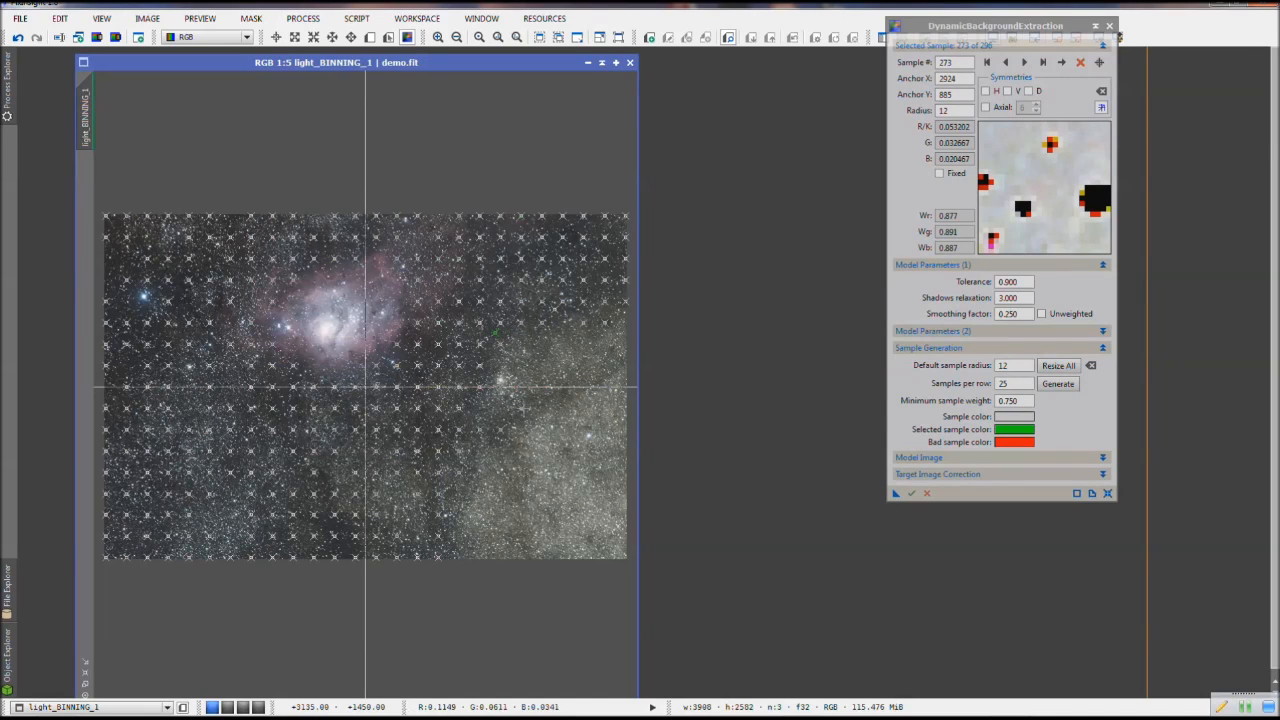
left_click_drag(521, 406, 452, 432)
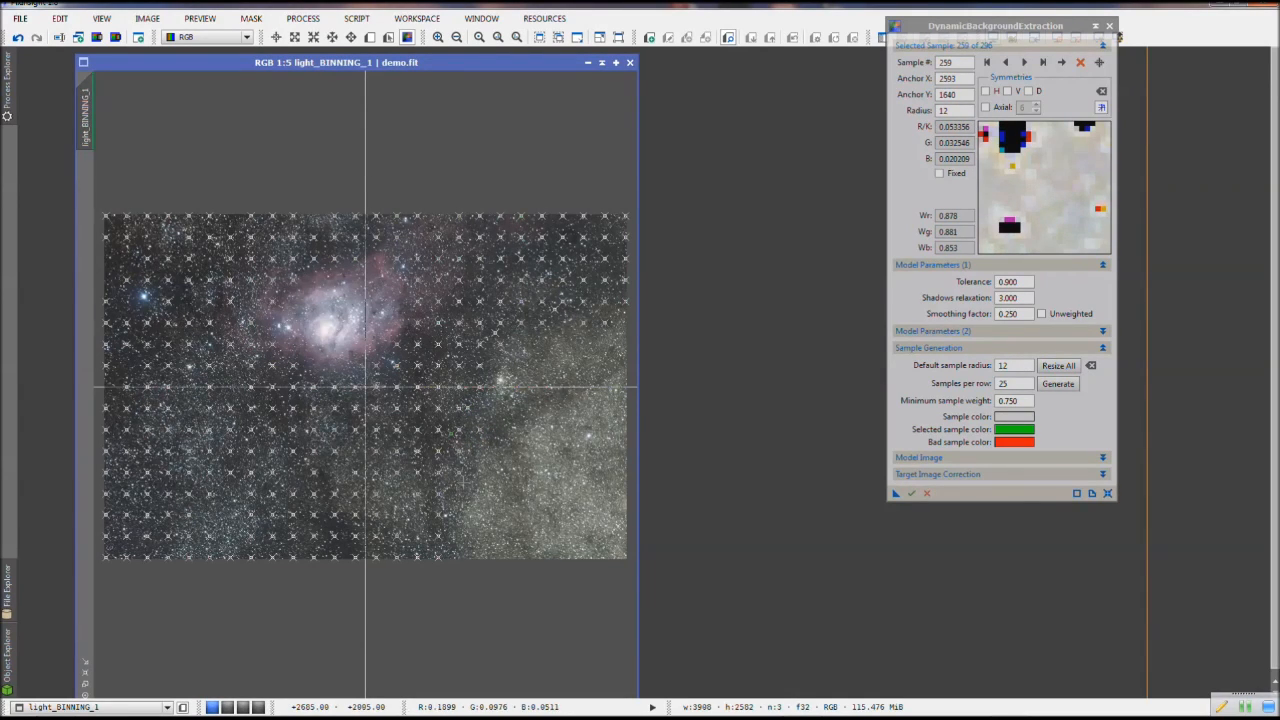
left_click_drag(602, 324, 576, 284)
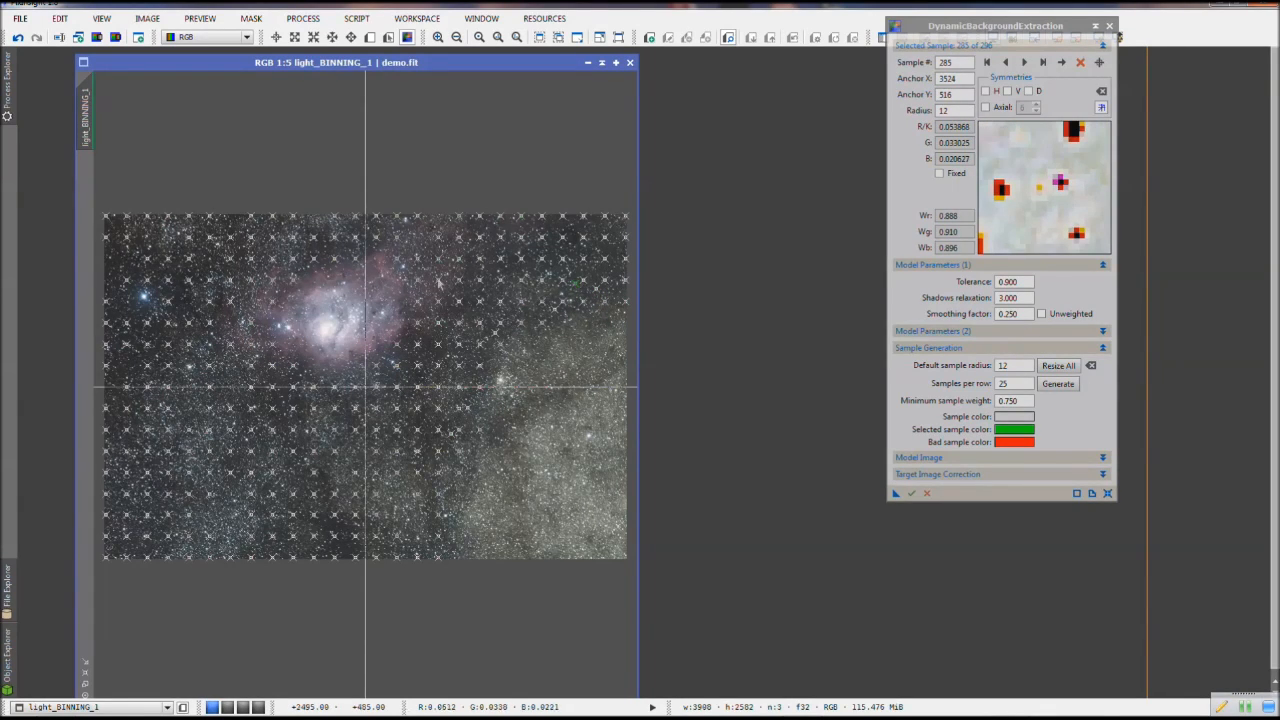
Move the samples on and around the central nebula outward onto darker background sky
left_click_drag(292, 280, 261, 247)
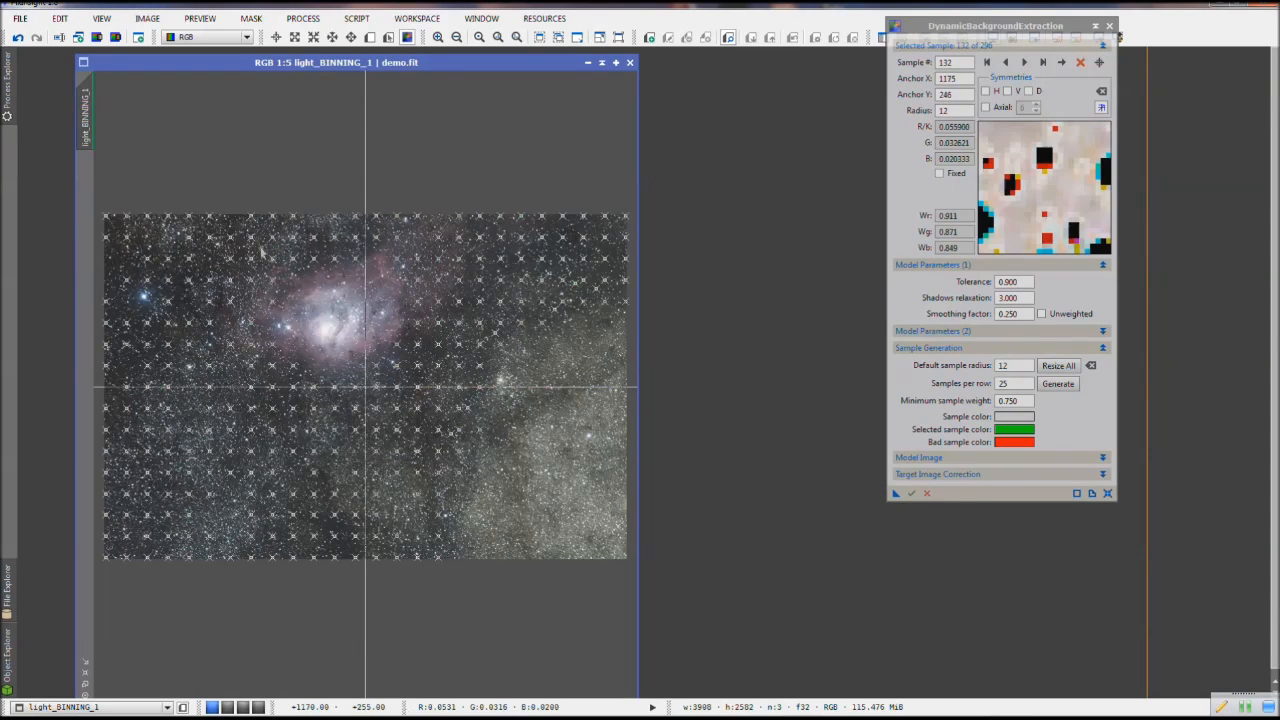
left_click(267, 300)
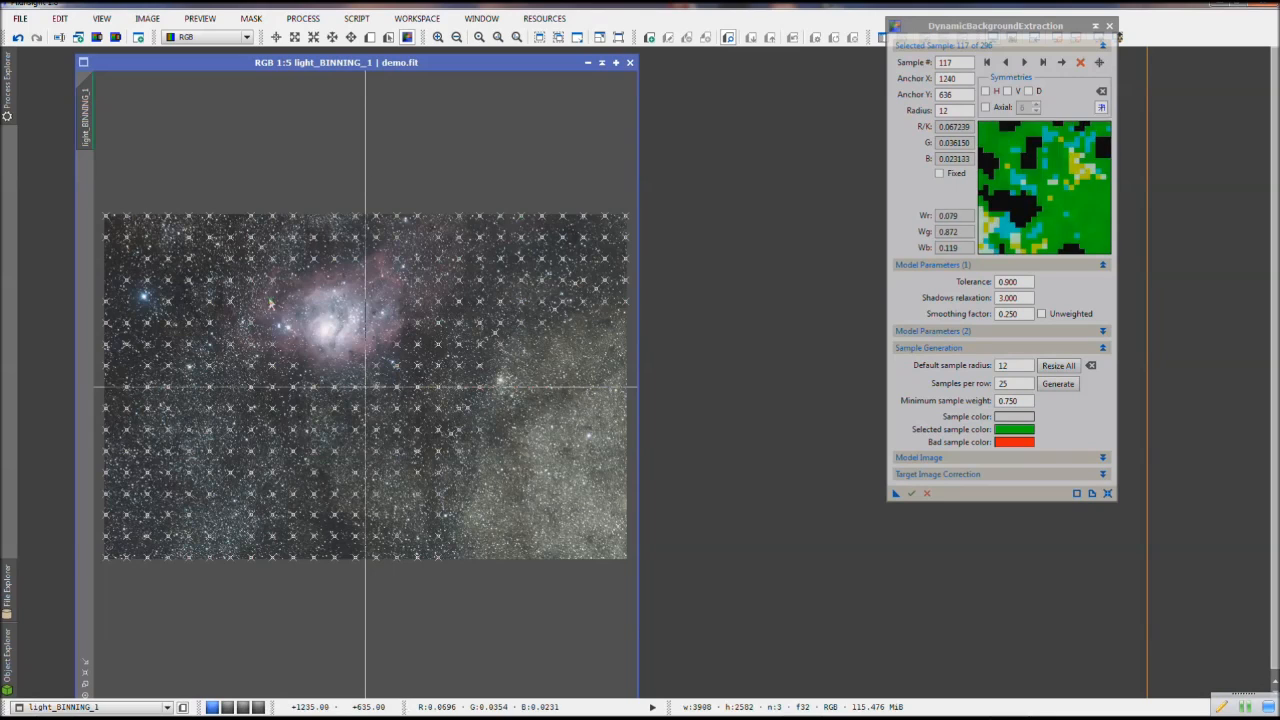
left_click_drag(269, 300, 237, 251)
left_click_drag(252, 328, 210, 317)
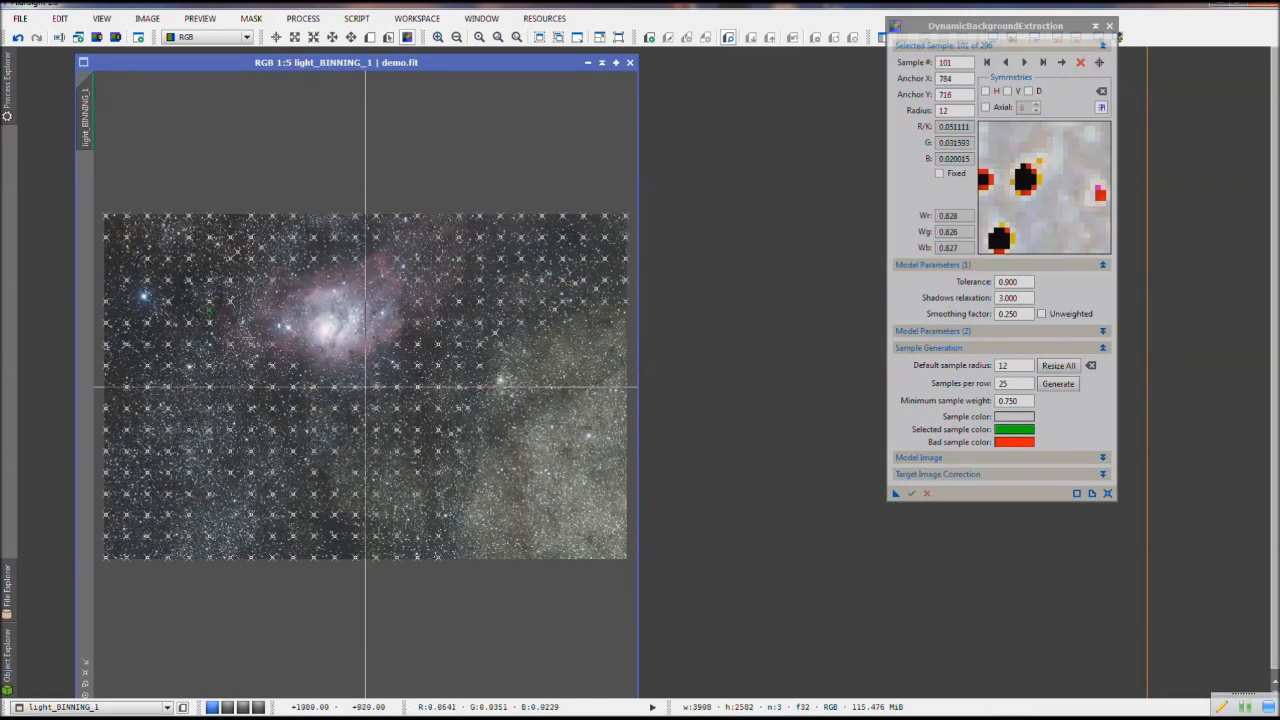
left_click(274, 377)
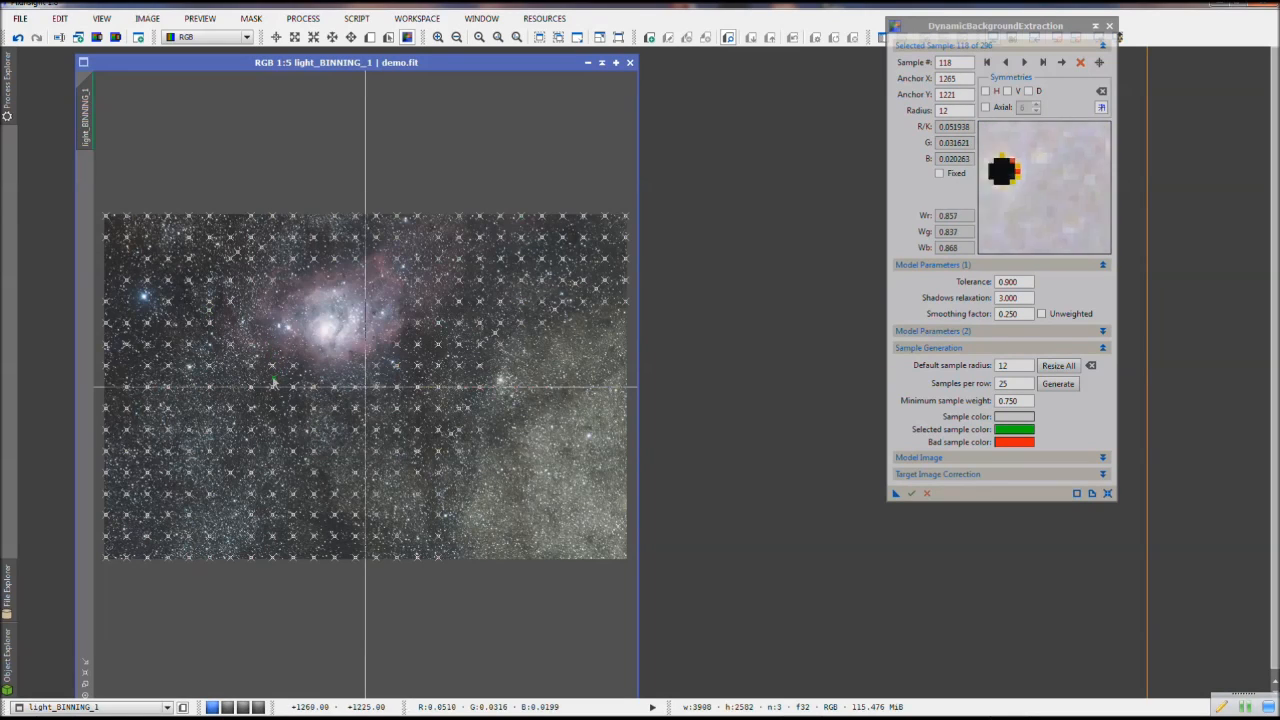
left_click(291, 375)
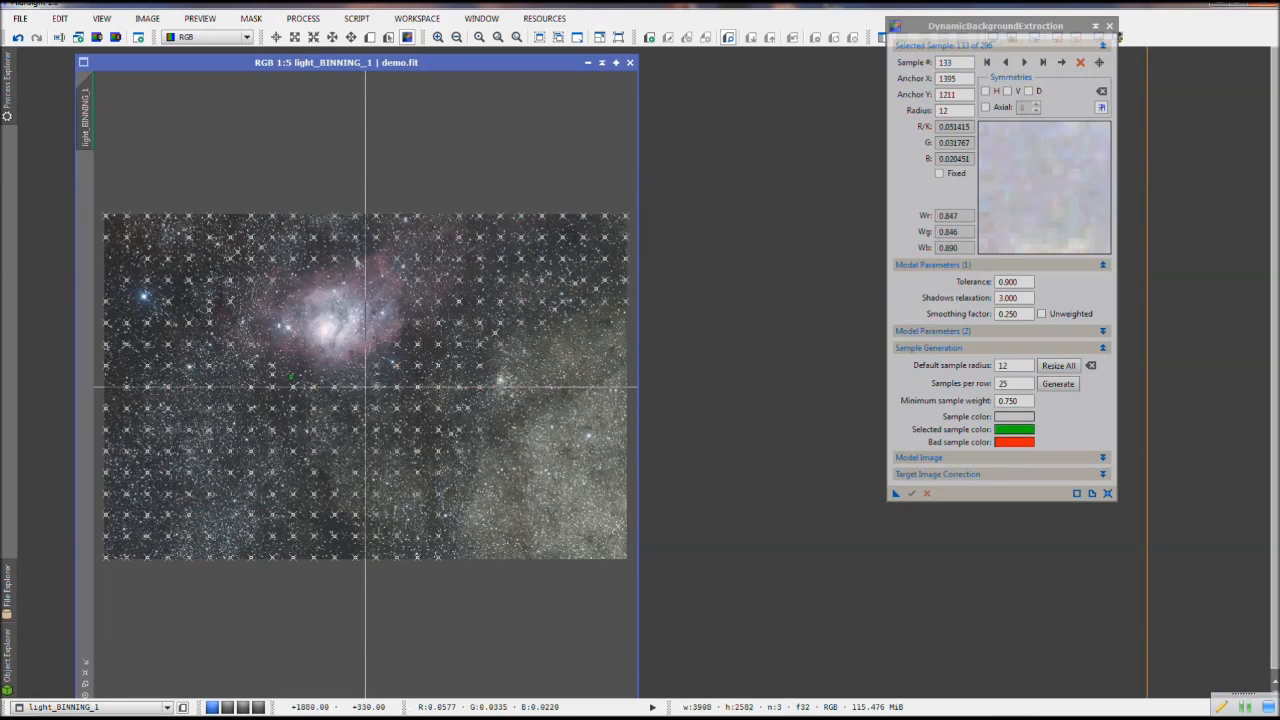
left_click(352, 258)
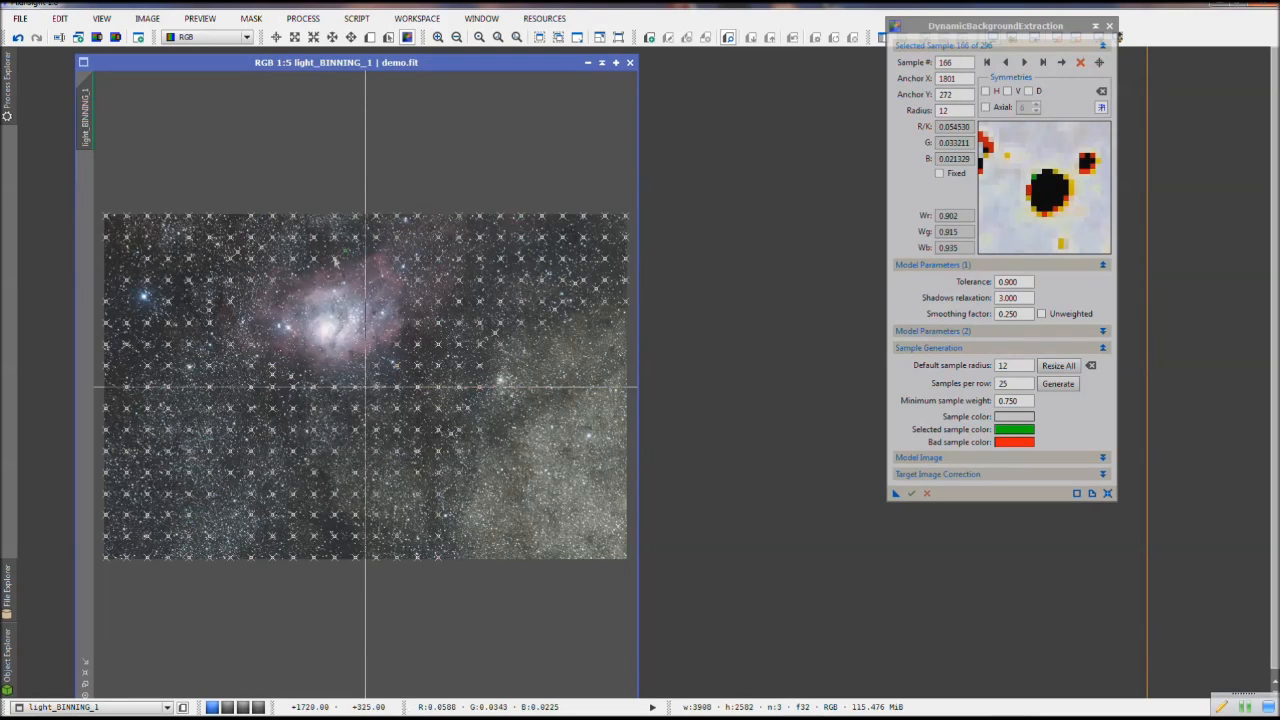
left_click(331, 250)
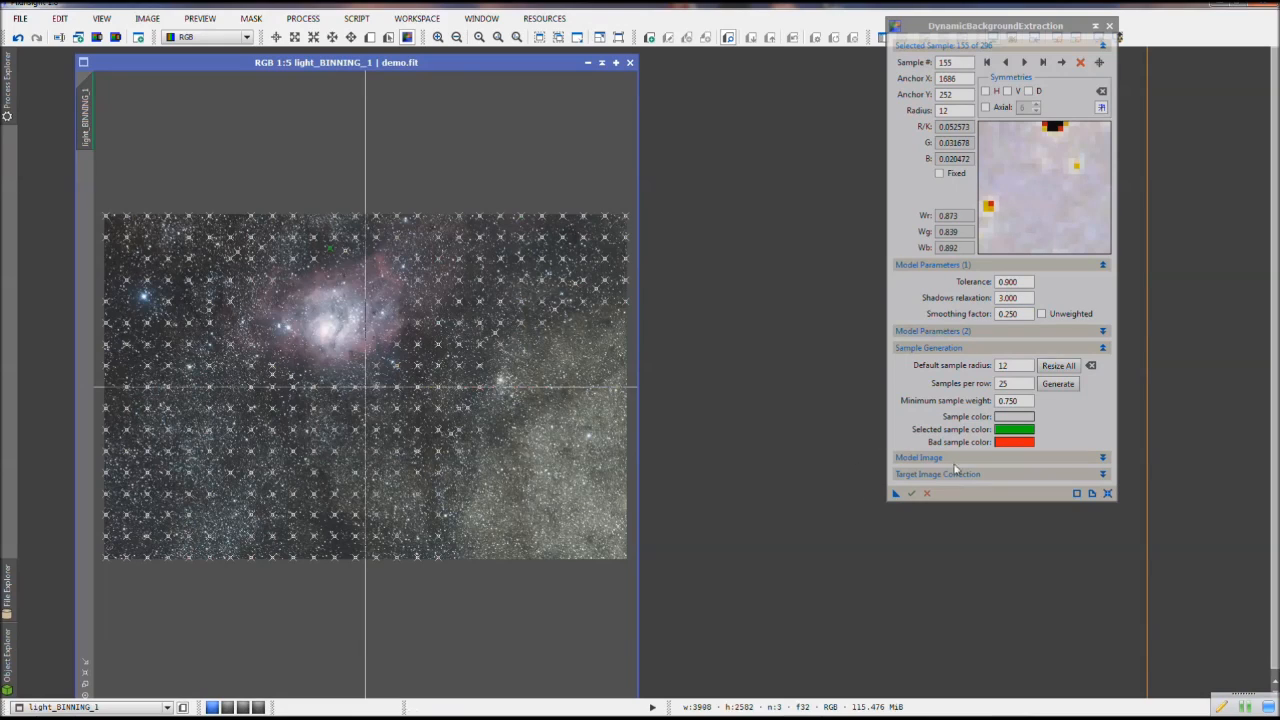
Set the target image correction to Subtraction and execute the background extraction
left_click(926, 476)
left_click(975, 491)
left_click(970, 514)
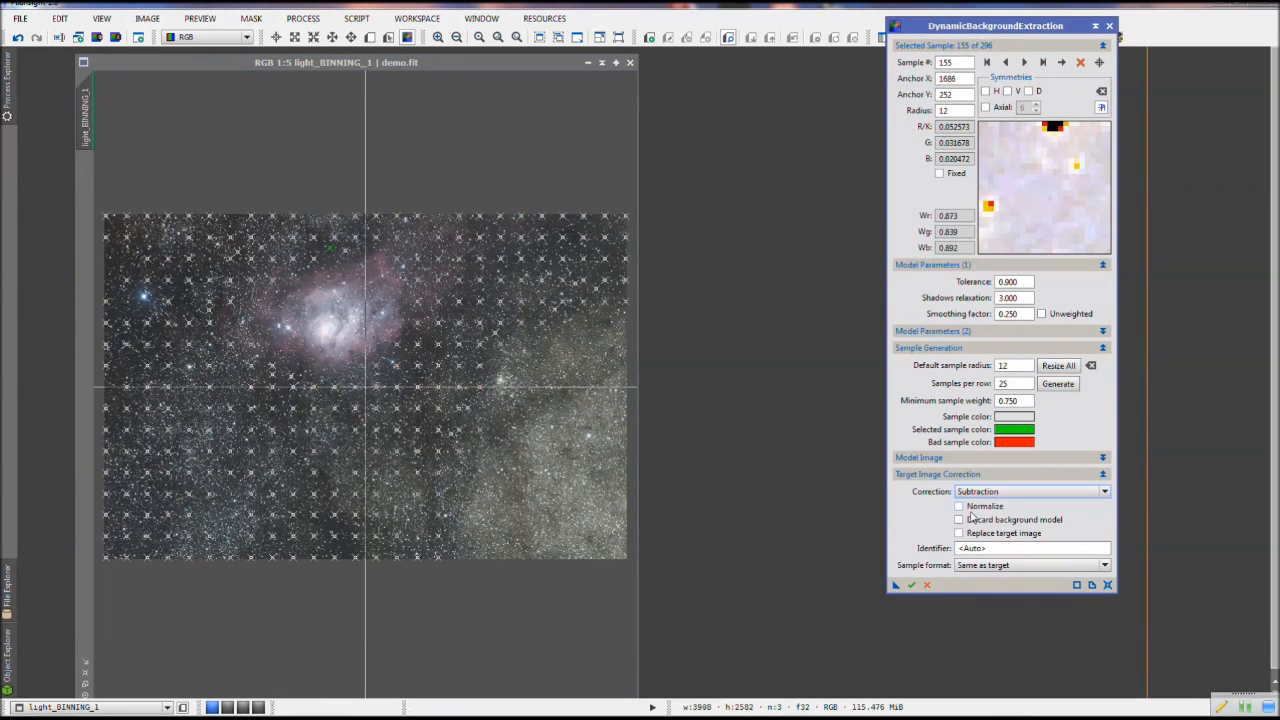
left_click(912, 586)
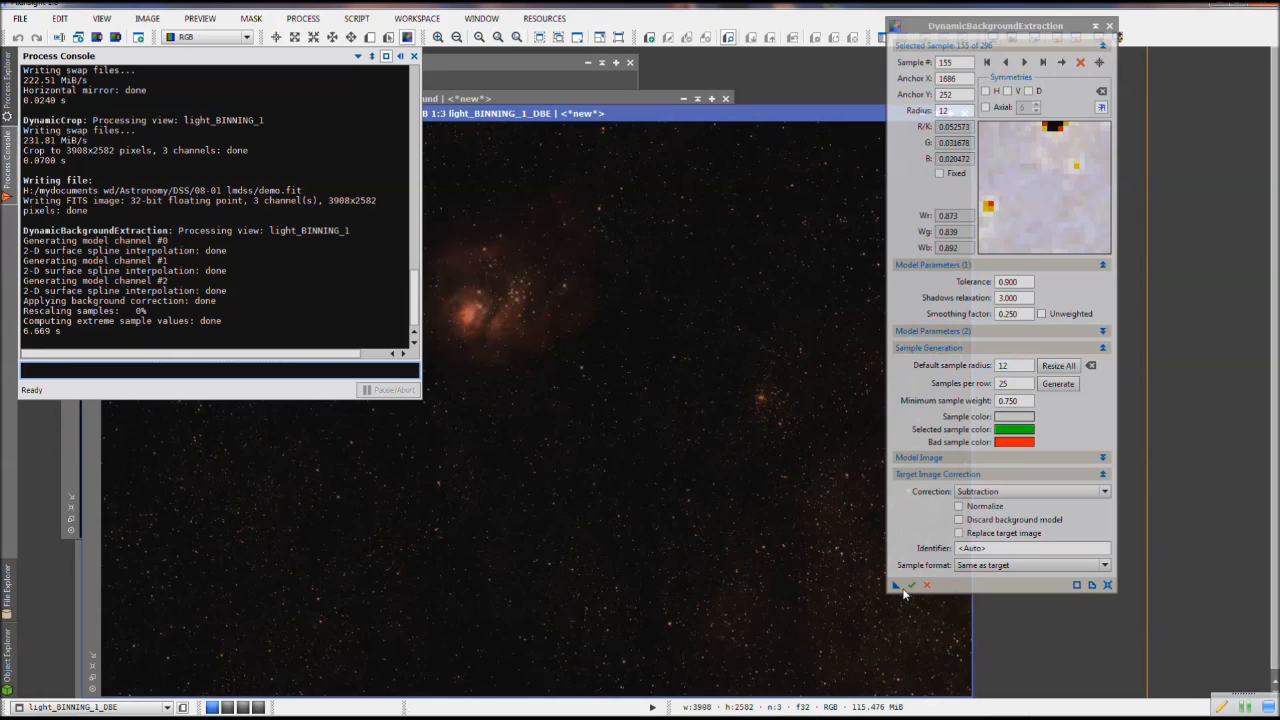
Bring the extracted background model image to the front and end the DynamicBackgroundExtraction session
left_click(414, 57)
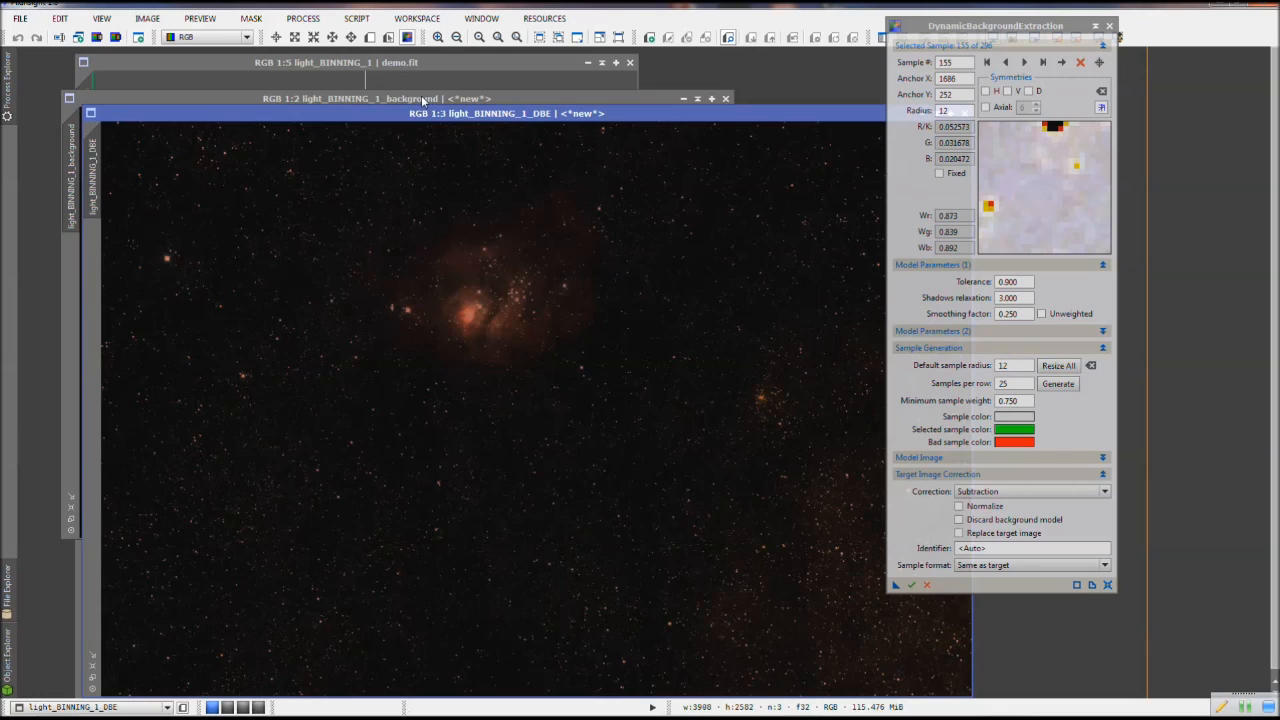
left_click(423, 100)
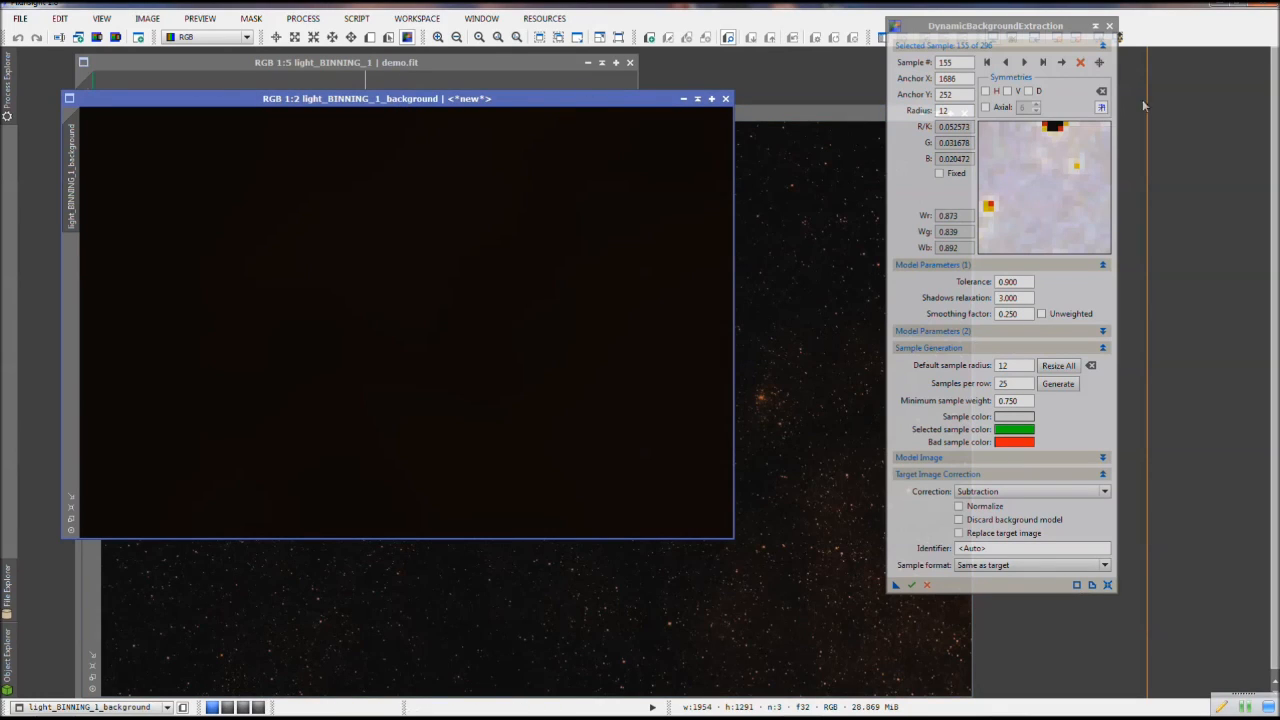
left_click(1109, 25)
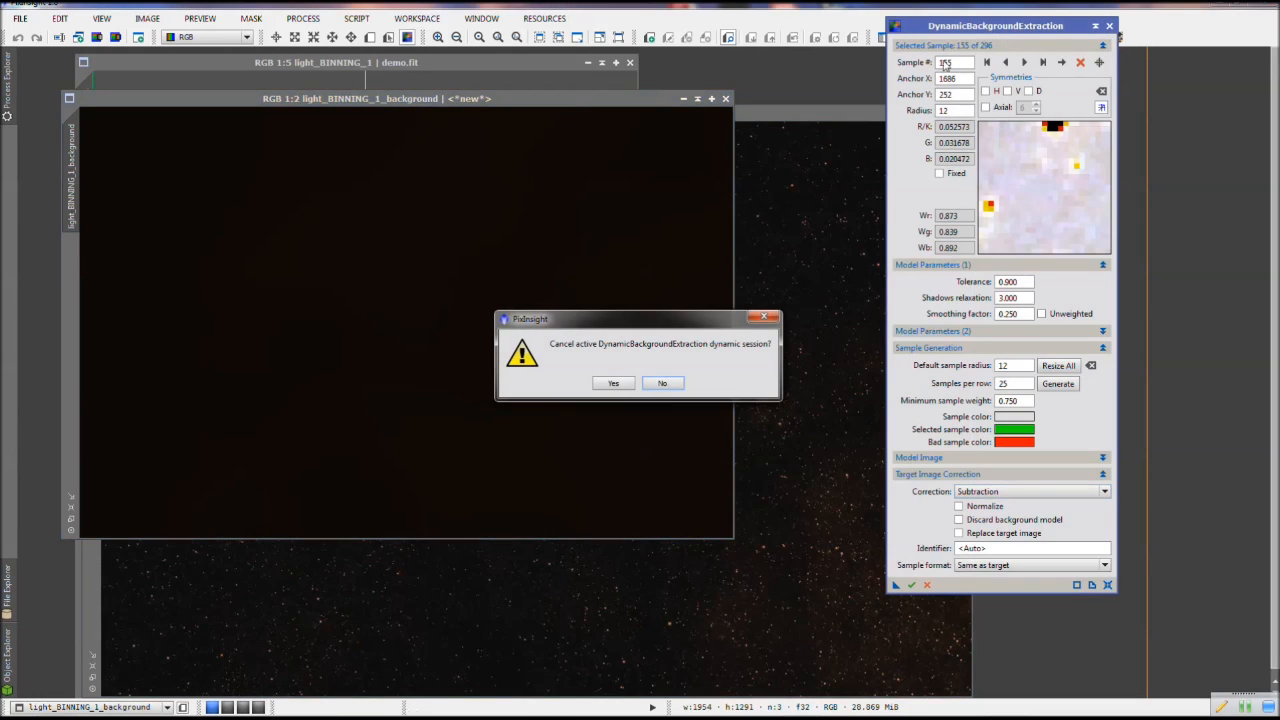
left_click(613, 383)
Auto-stretch the extracted background model with ScreenTransferFunction to inspect its gradients, and close the model image
left_click(5, 106)
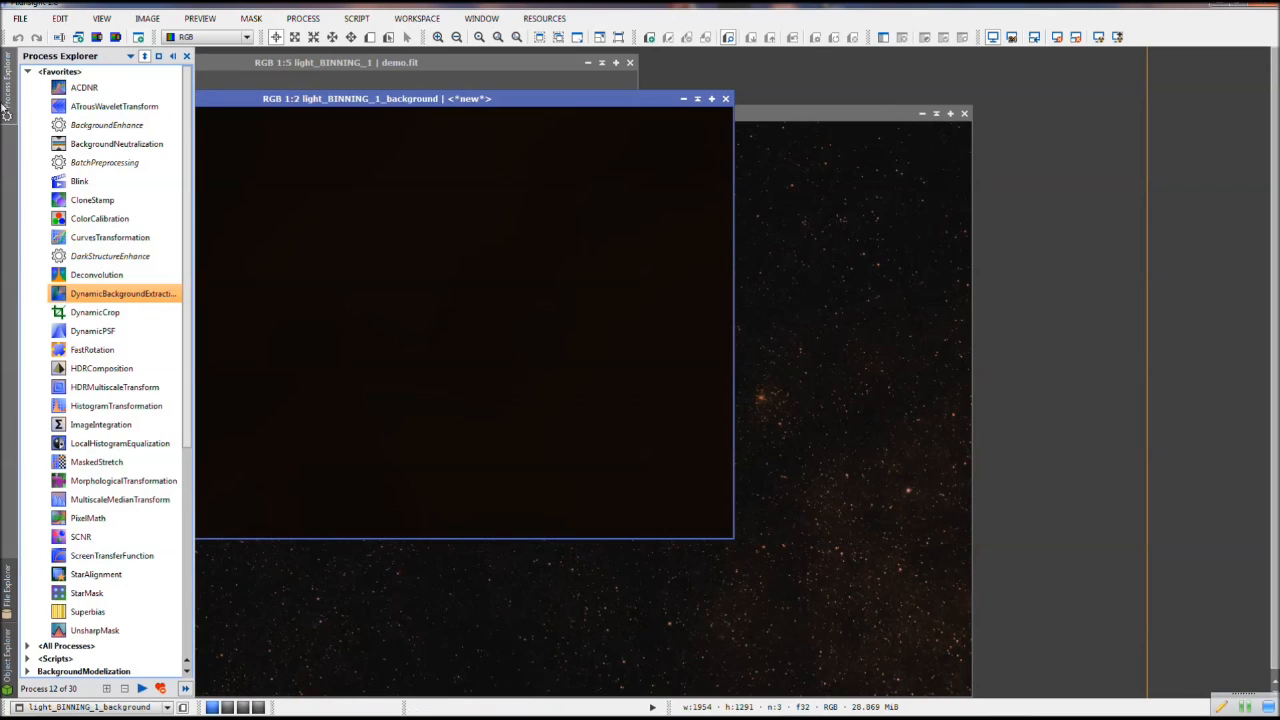
double_click(100, 557)
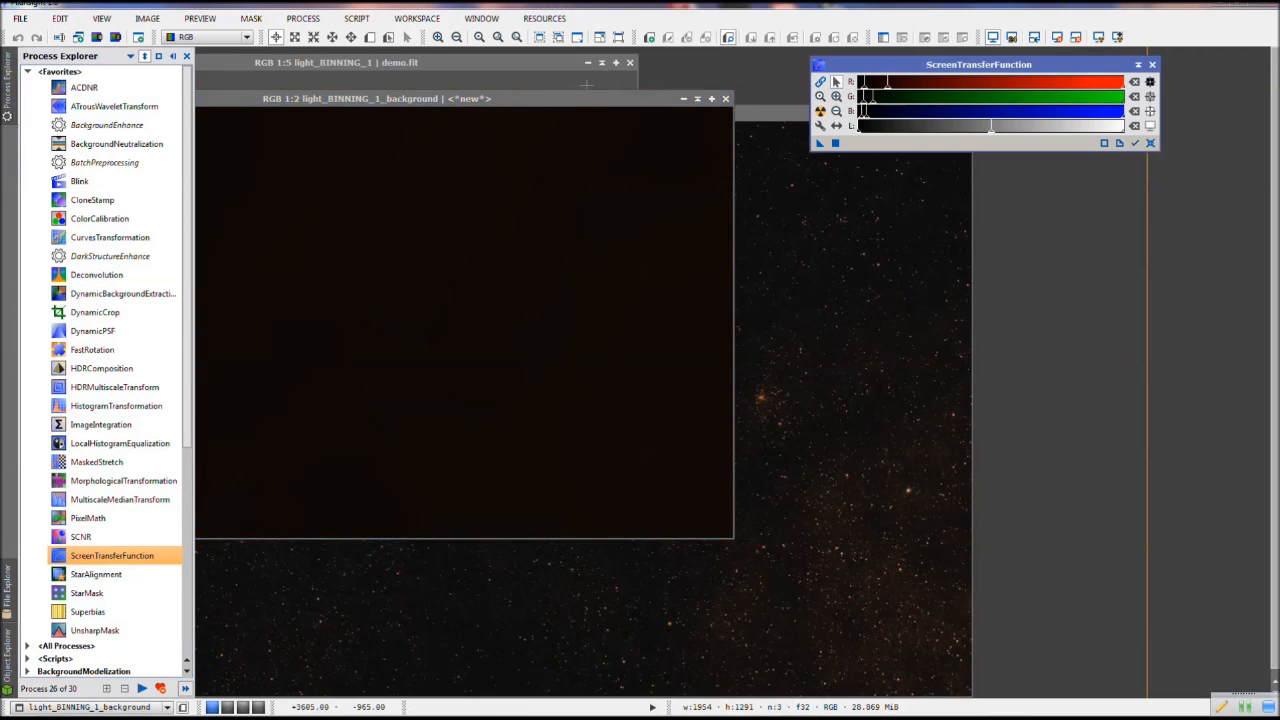
left_click_drag(565, 102, 581, 98)
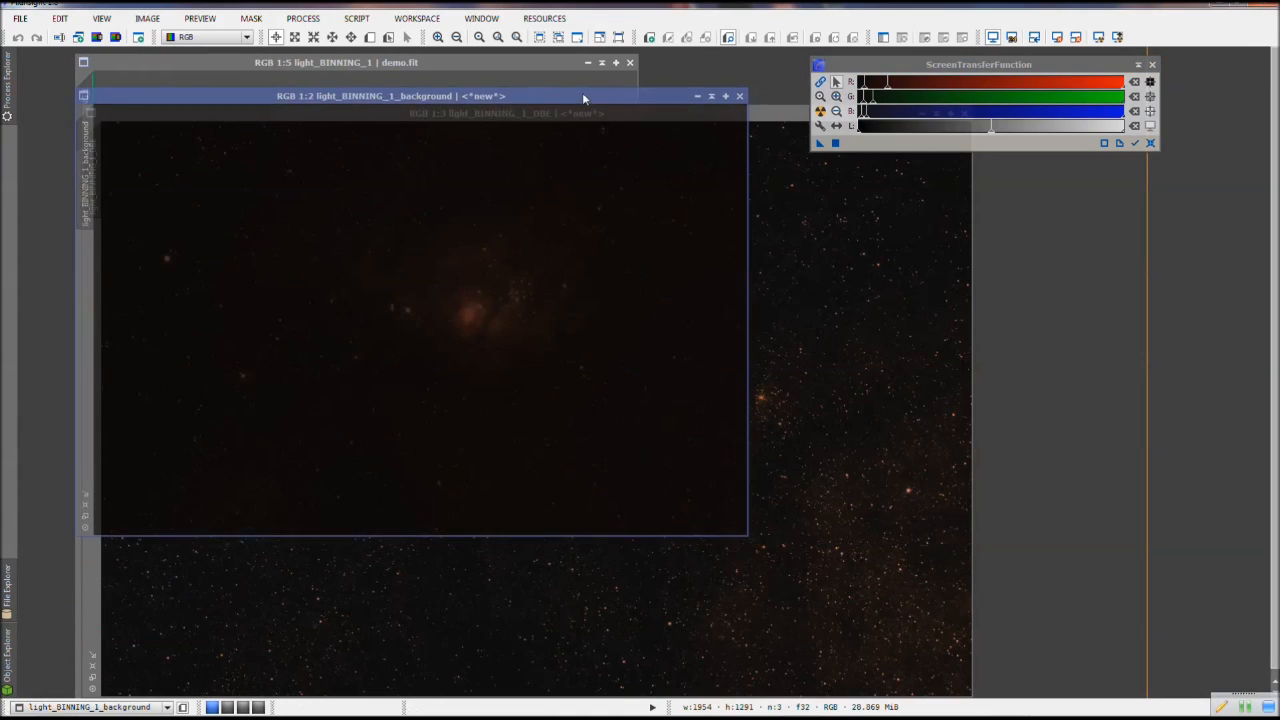
left_click(820, 112)
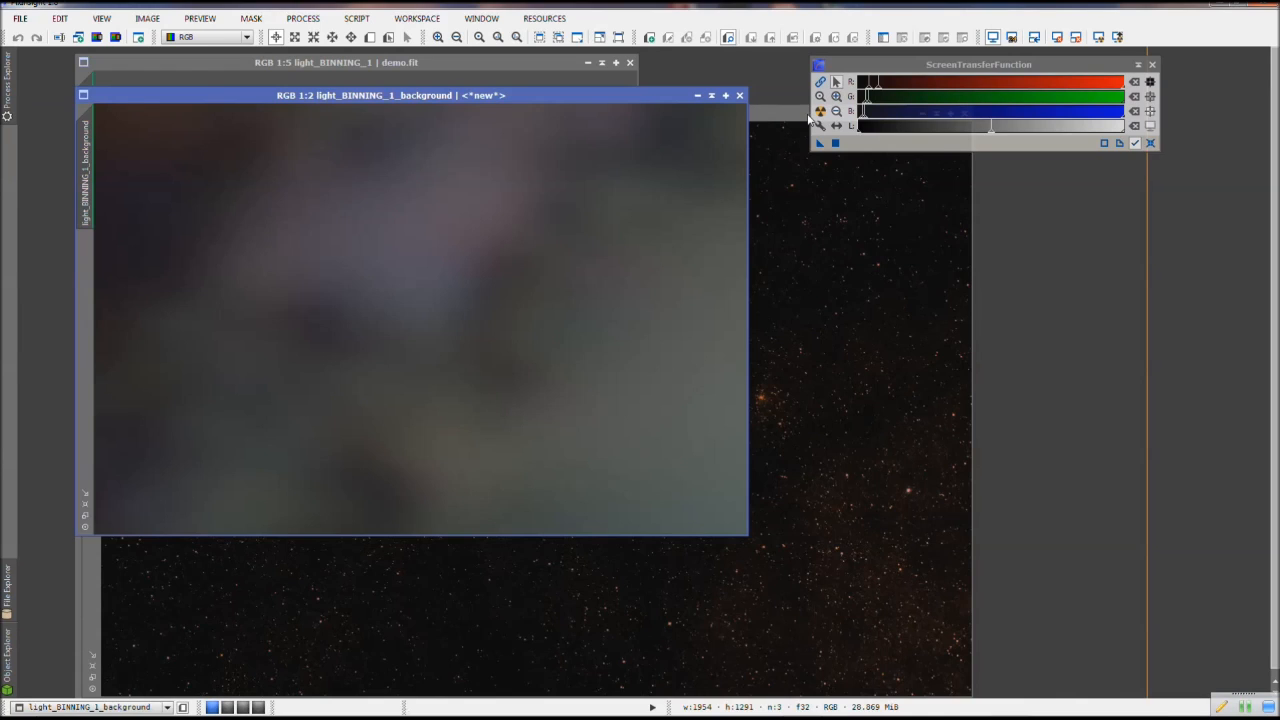
left_click(740, 96)
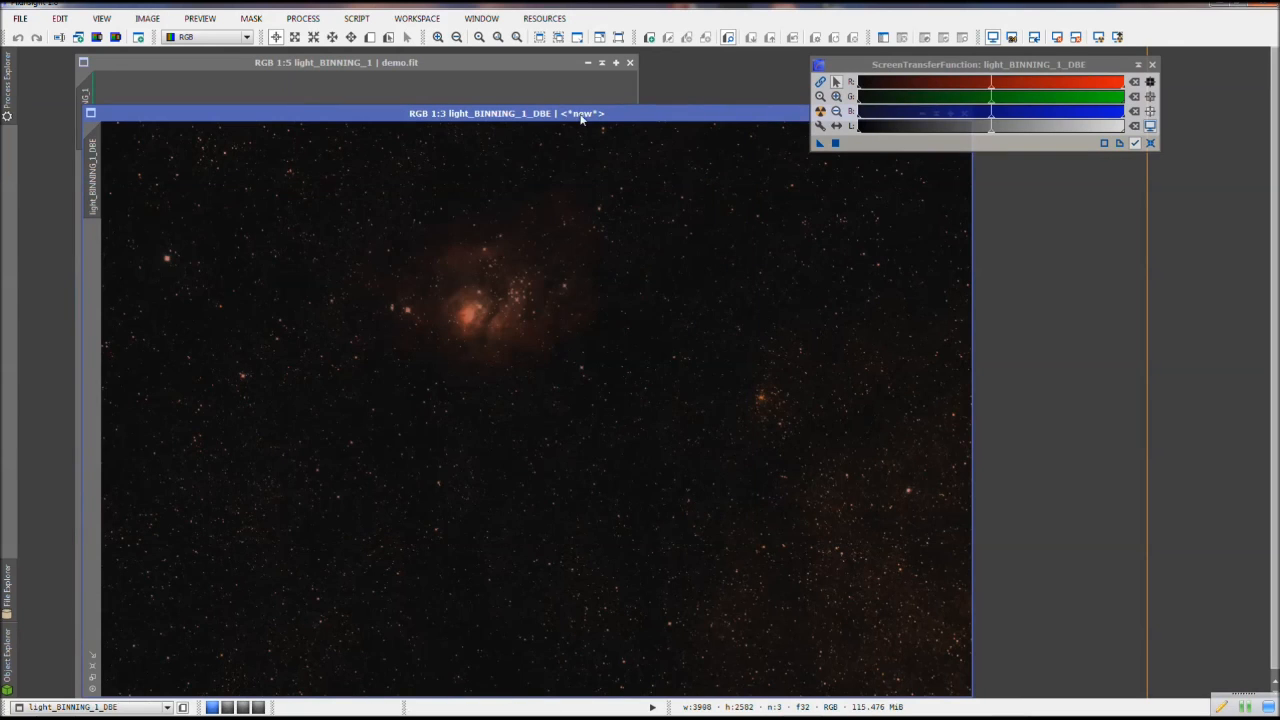
Auto-stretch the light_BINNING_1_DBE image with ScreenTransferFunction, bring the original image to the front and close the stretch tool
left_click_drag(581, 118, 581, 134)
left_click(479, 62)
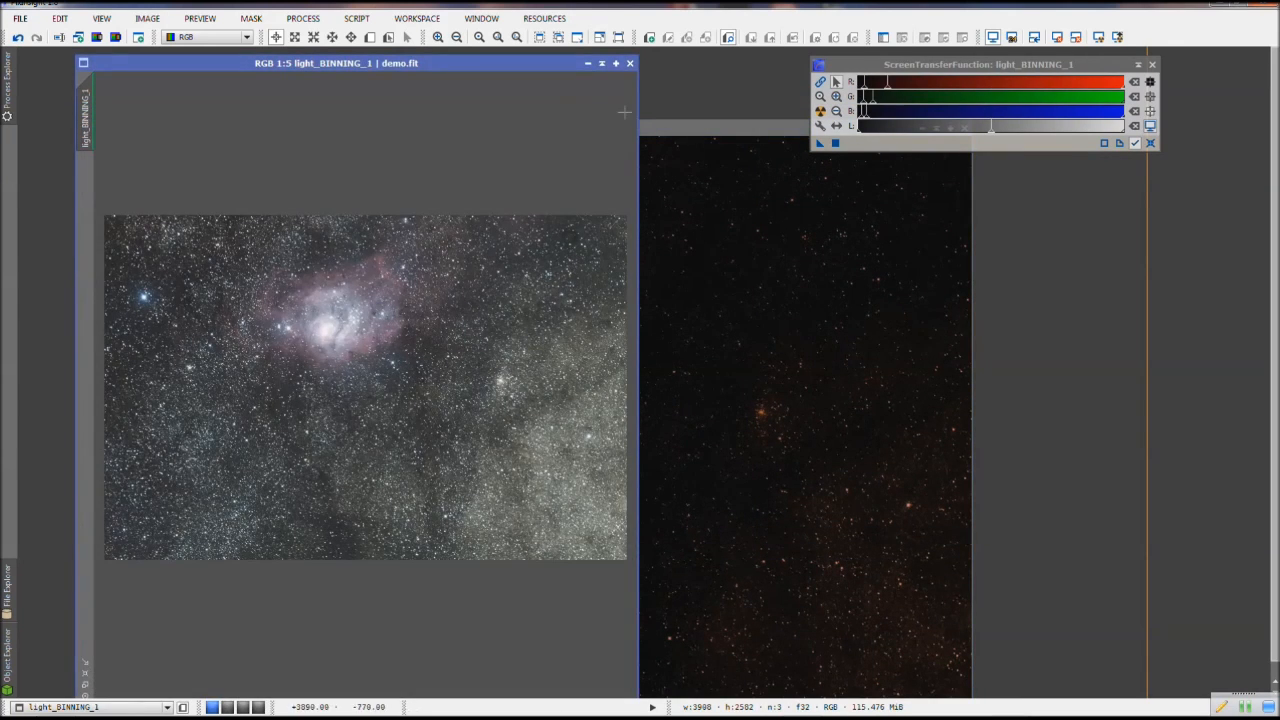
left_click(680, 128)
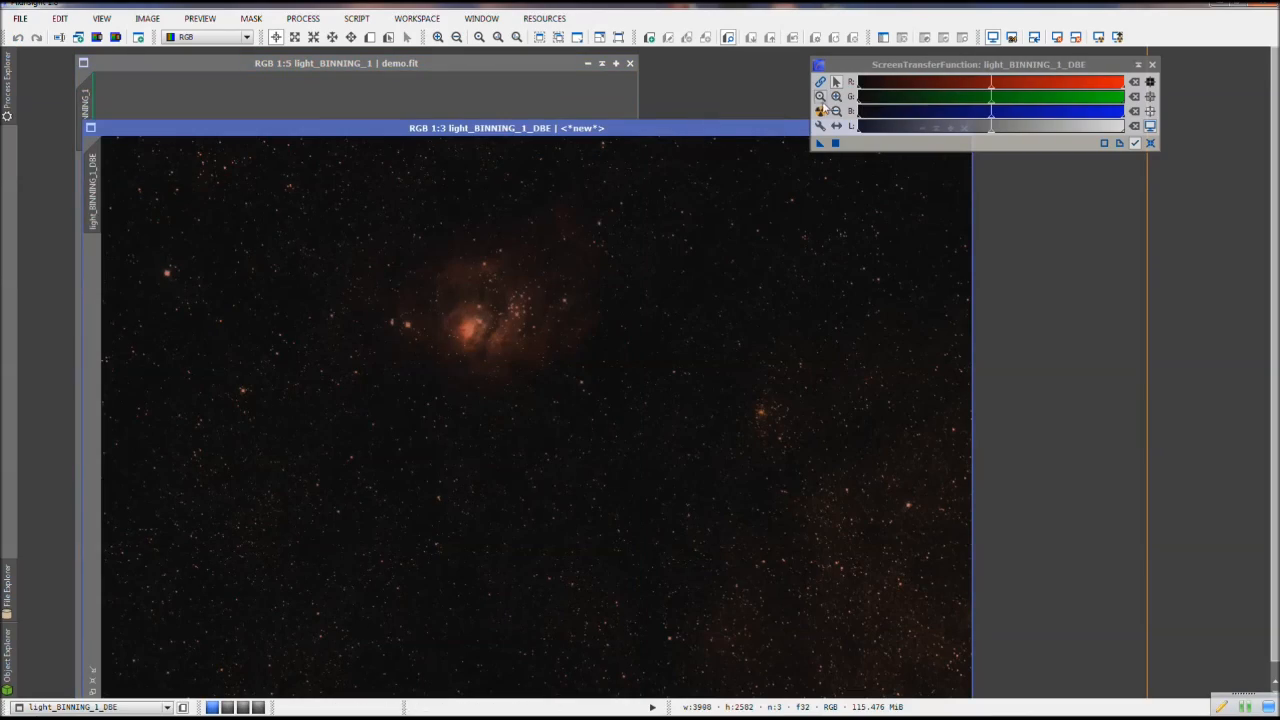
left_click(820, 110)
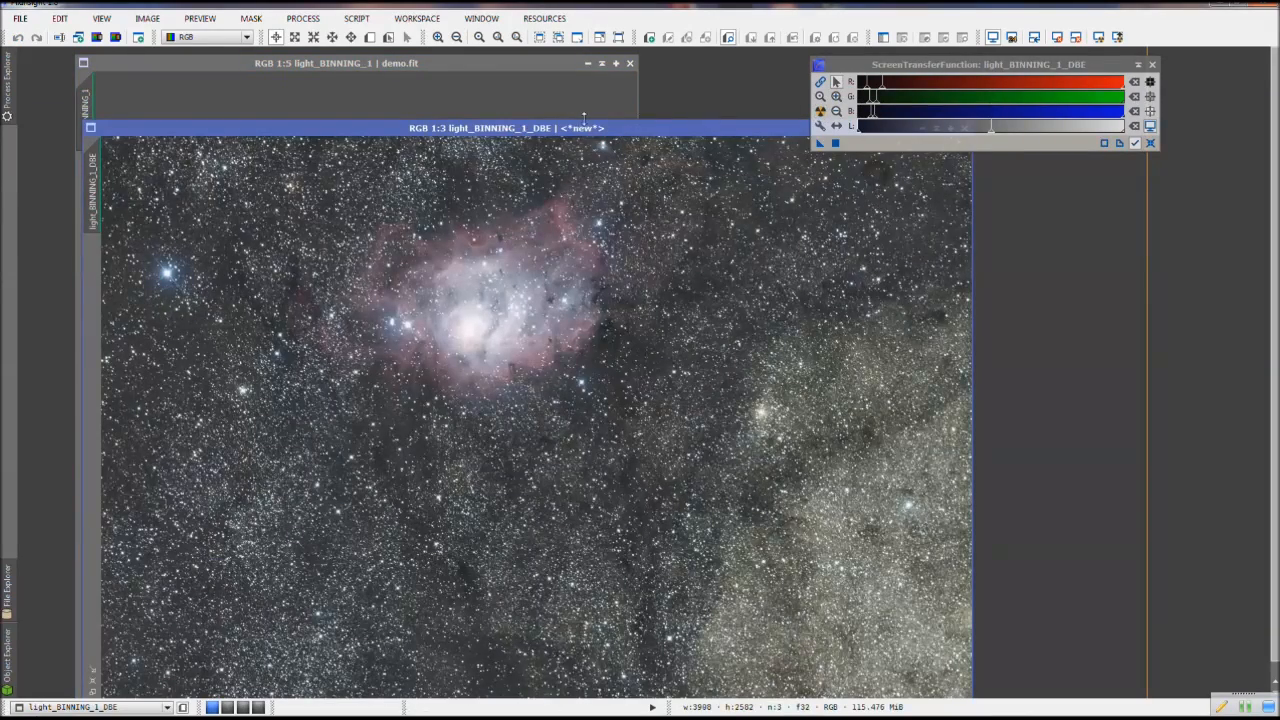
left_click_drag(584, 118, 616, 169)
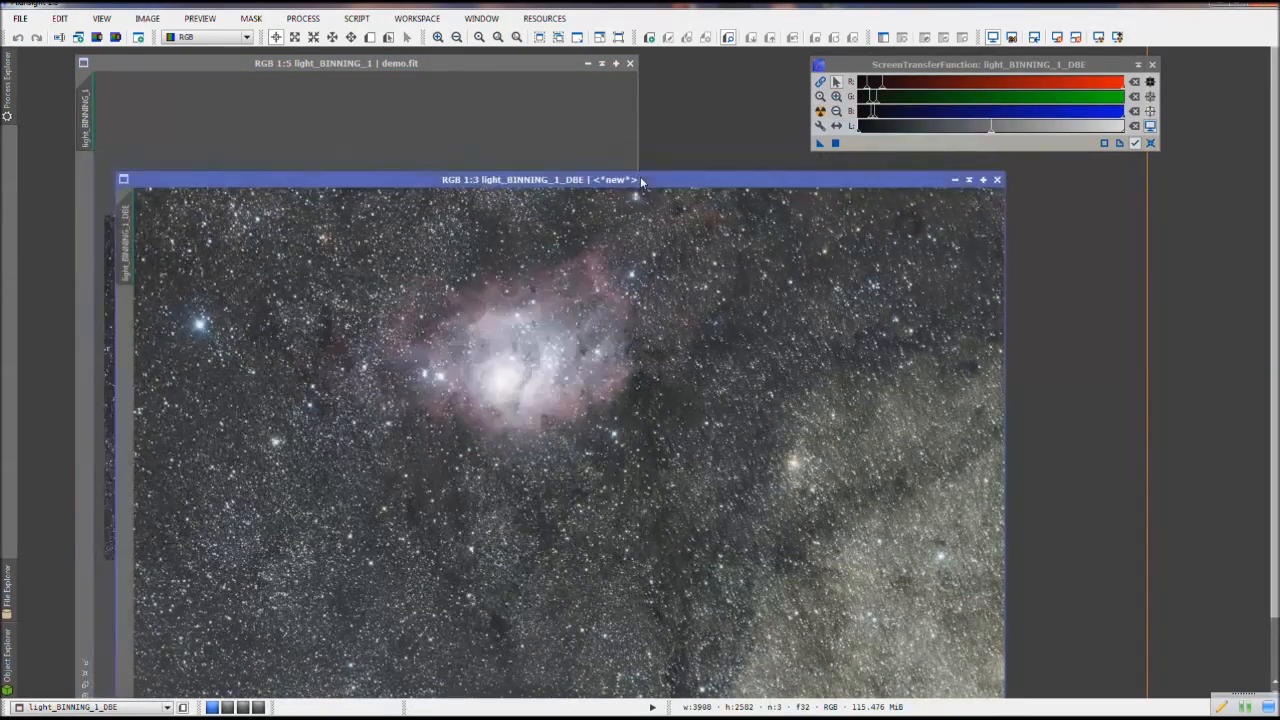
left_click(537, 64)
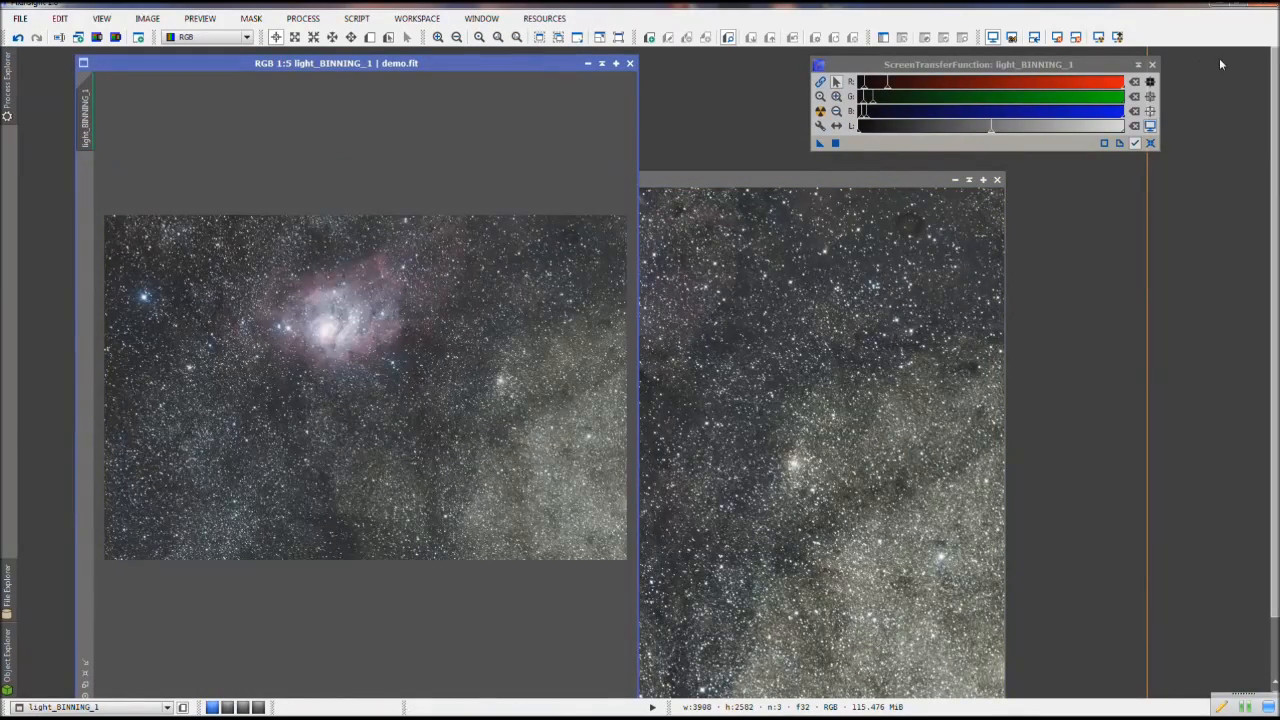
left_click(1151, 64)
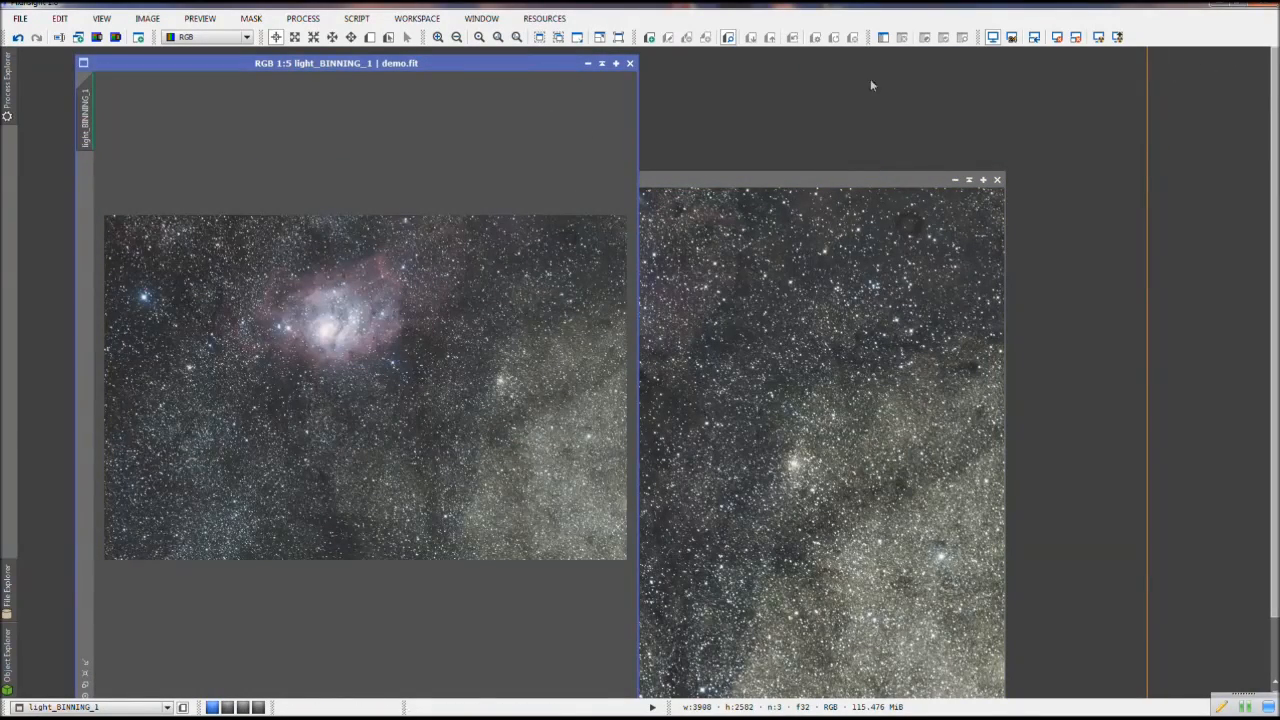
Tile the original and background-corrected images side by side and compare them at the same 1:5 zoom
left_click(428, 20)
left_click(495, 92)
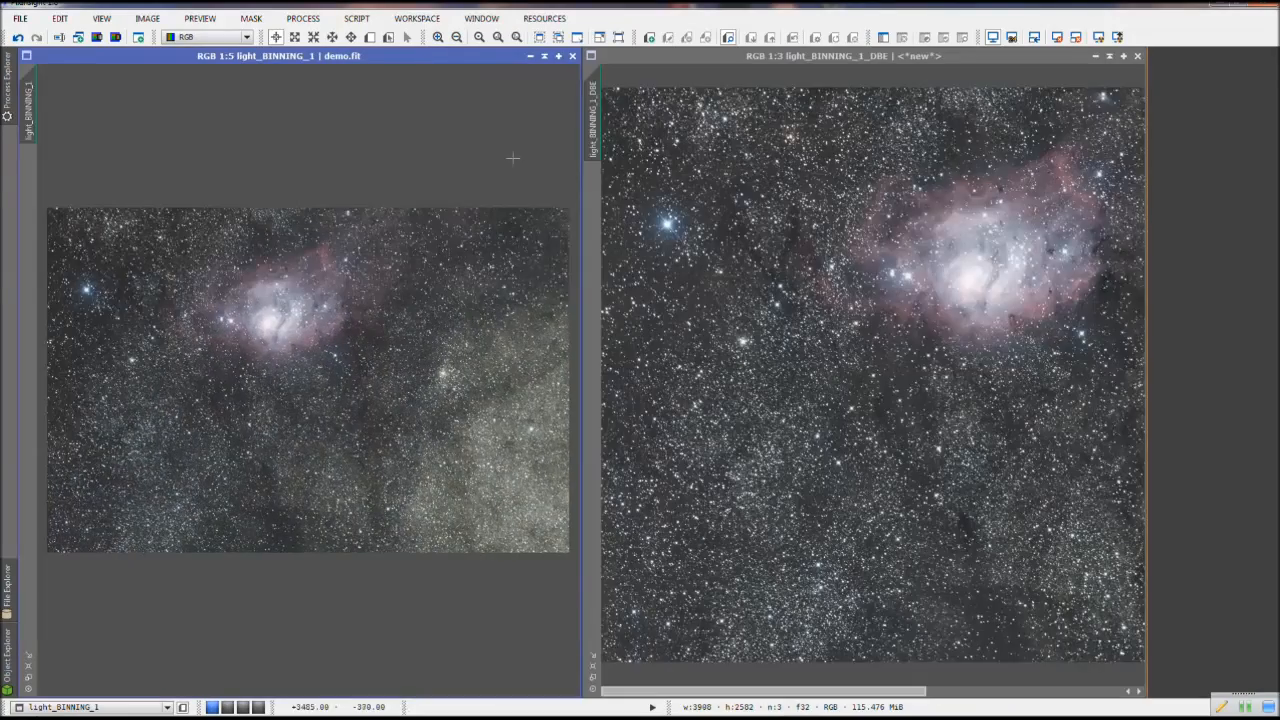
left_click(757, 403)
scroll(760, 400, "up", 2)
scroll(768, 390, "down", 2)
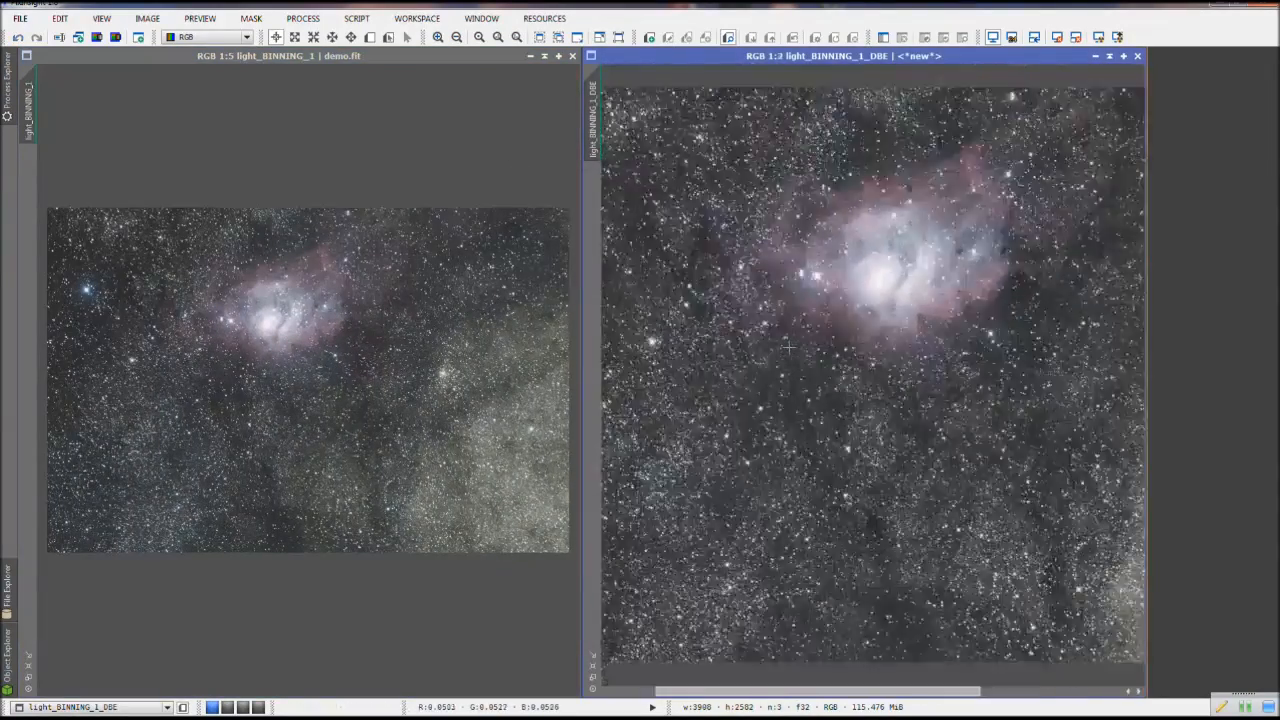
scroll(789, 347, "up", 2)
scroll(789, 347, "down", 1)
scroll(542, 369, "up", 1)
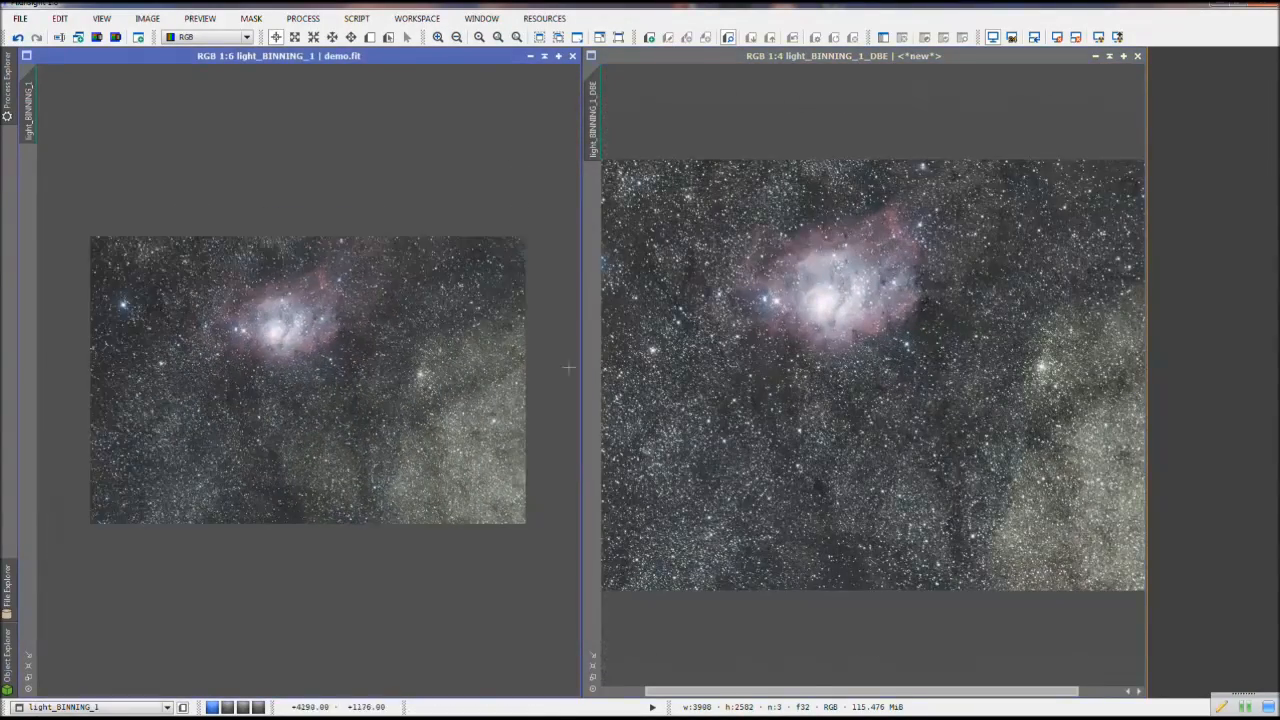
scroll(700, 363, "down", 1)
scroll(737, 361, "up", 2)
left_click(338, 360)
scroll(338, 360, "down", 1)
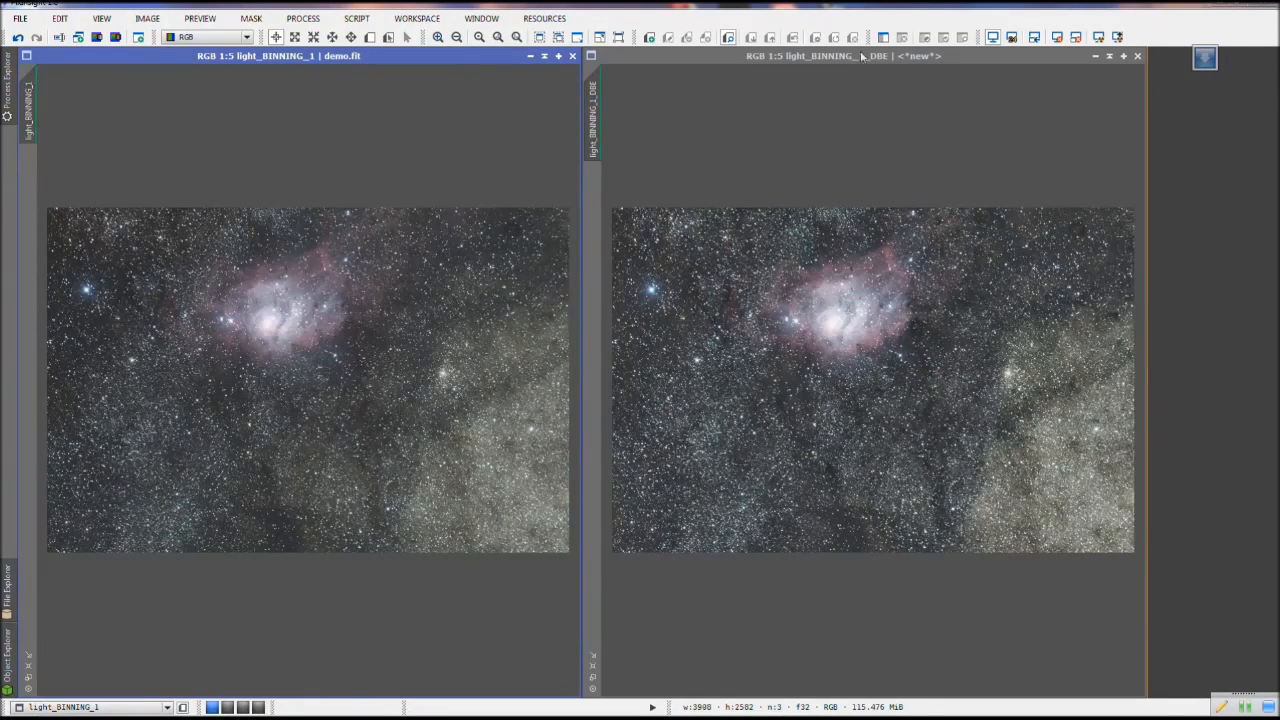
Save the background-corrected image over demo.fit as a 32-bit IEEE 754 floating point FITS file
left_click(925, 60)
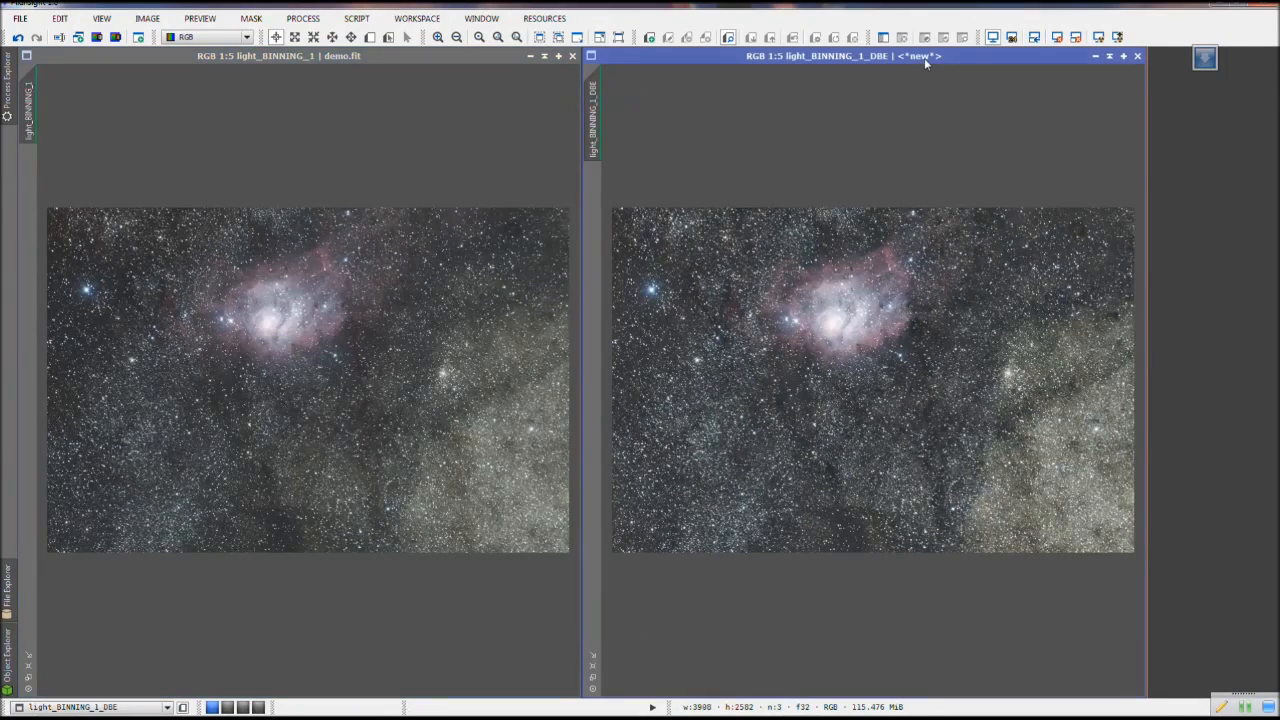
left_click(20, 18)
left_click(36, 148)
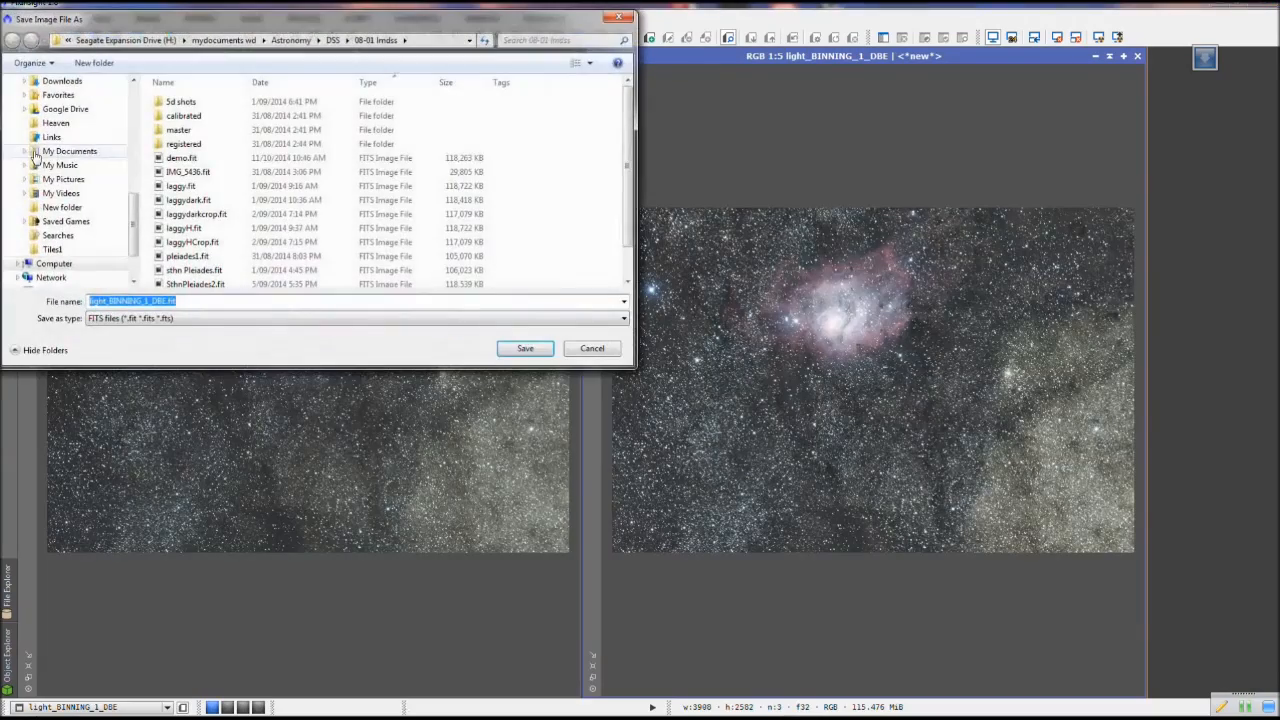
left_click(186, 161)
double_click(188, 162)
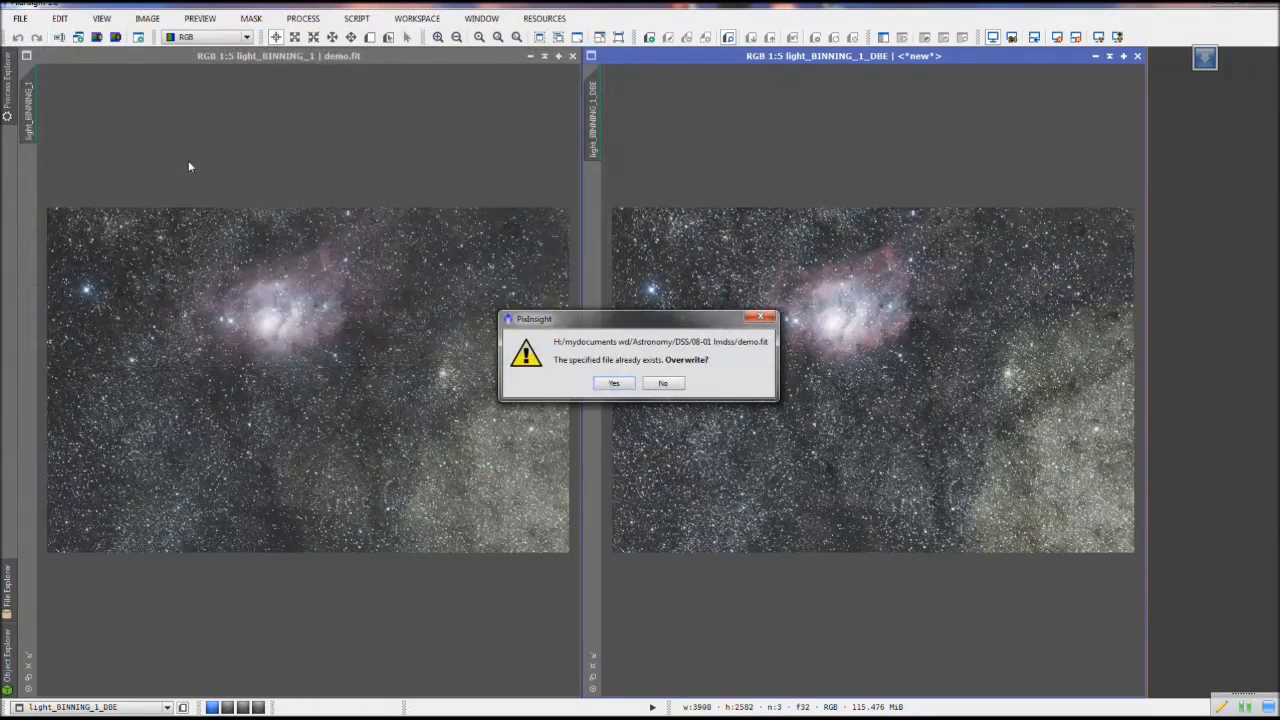
left_click(620, 386)
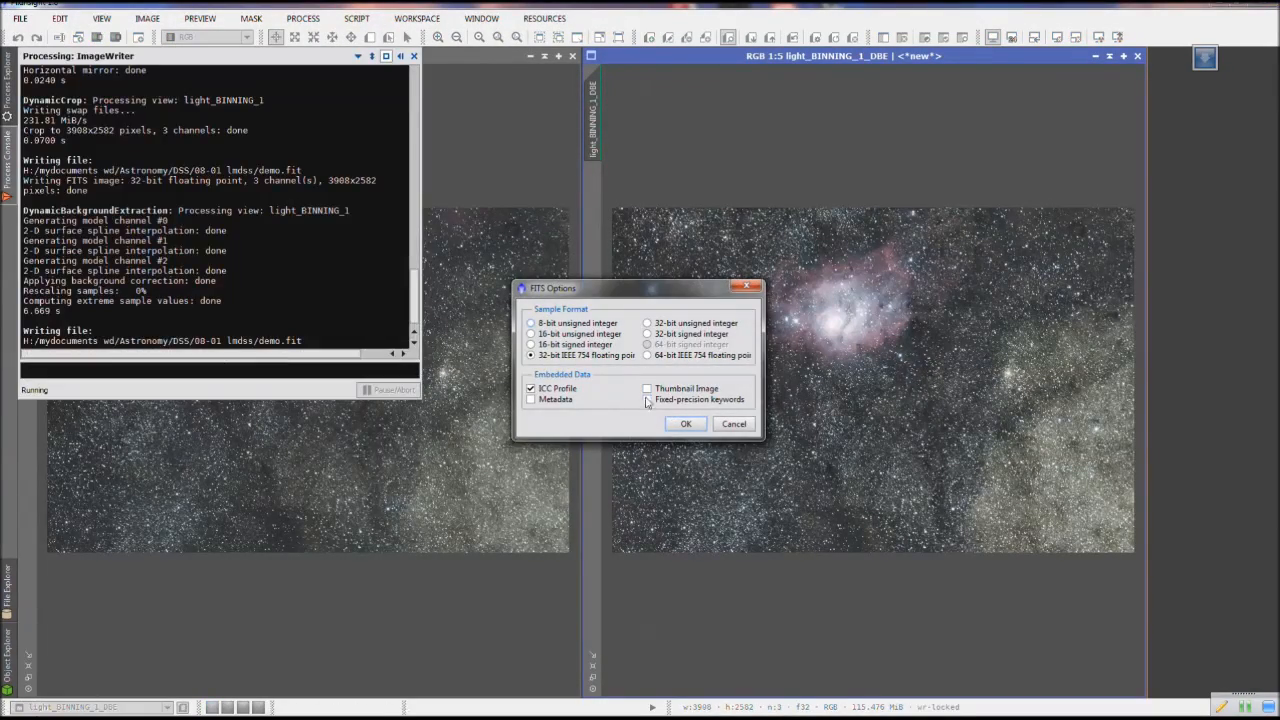
left_click(688, 424)
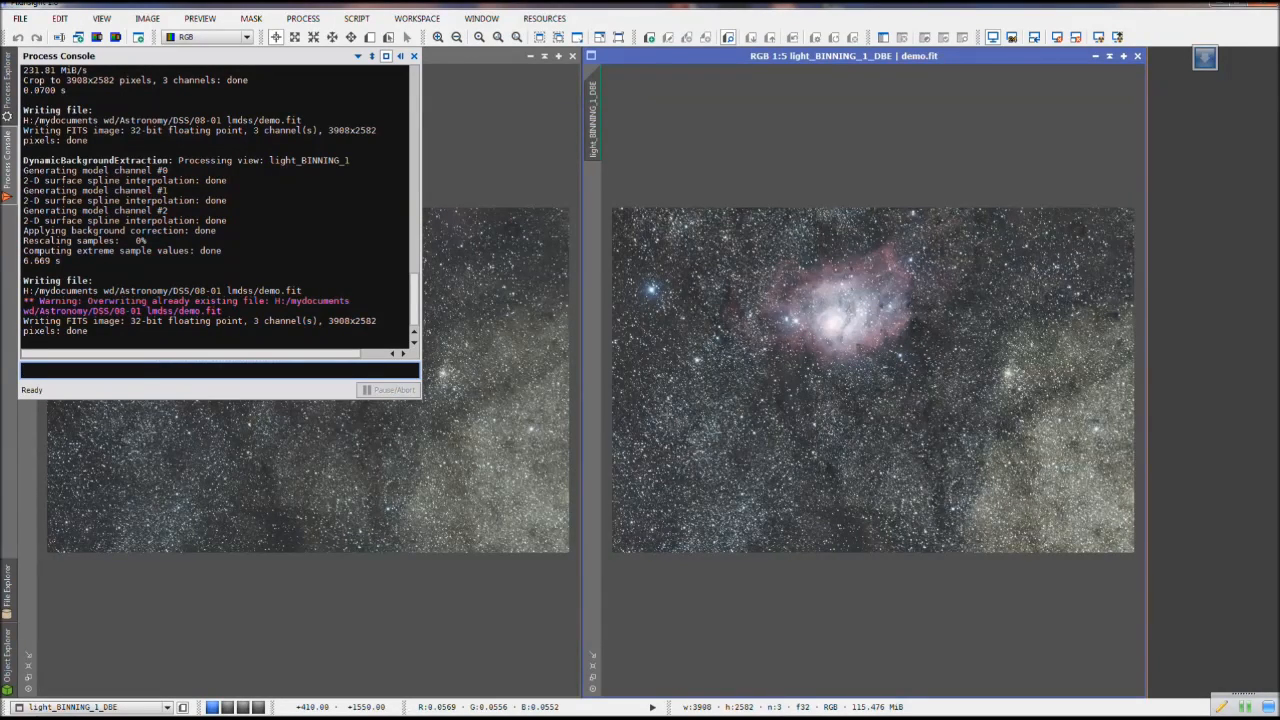
left_click(414, 56)
Close the original uncorrected image and move the corrected image's window into its place
left_click(572, 56)
left_click(756, 404)
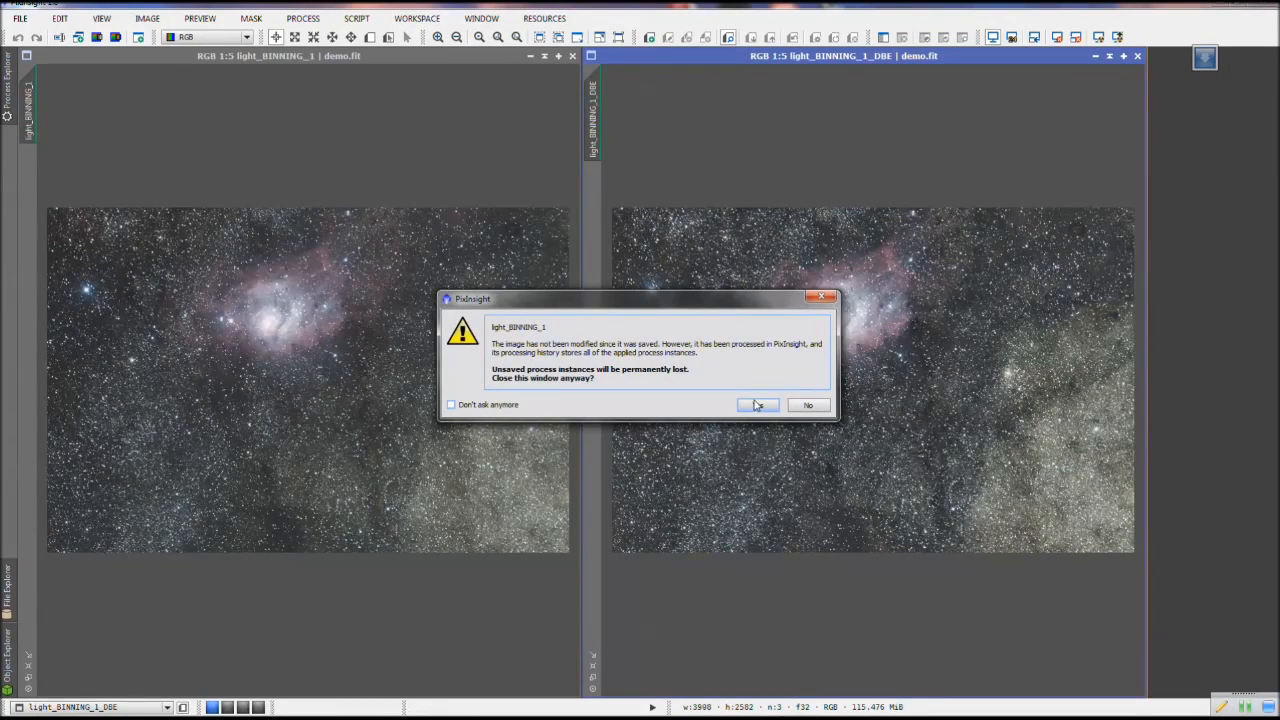
left_click_drag(730, 58, 190, 75)
Open BackgroundNeutralization and choose light_BINNING_1_DBE as its reference image
mouse_move(5, 88)
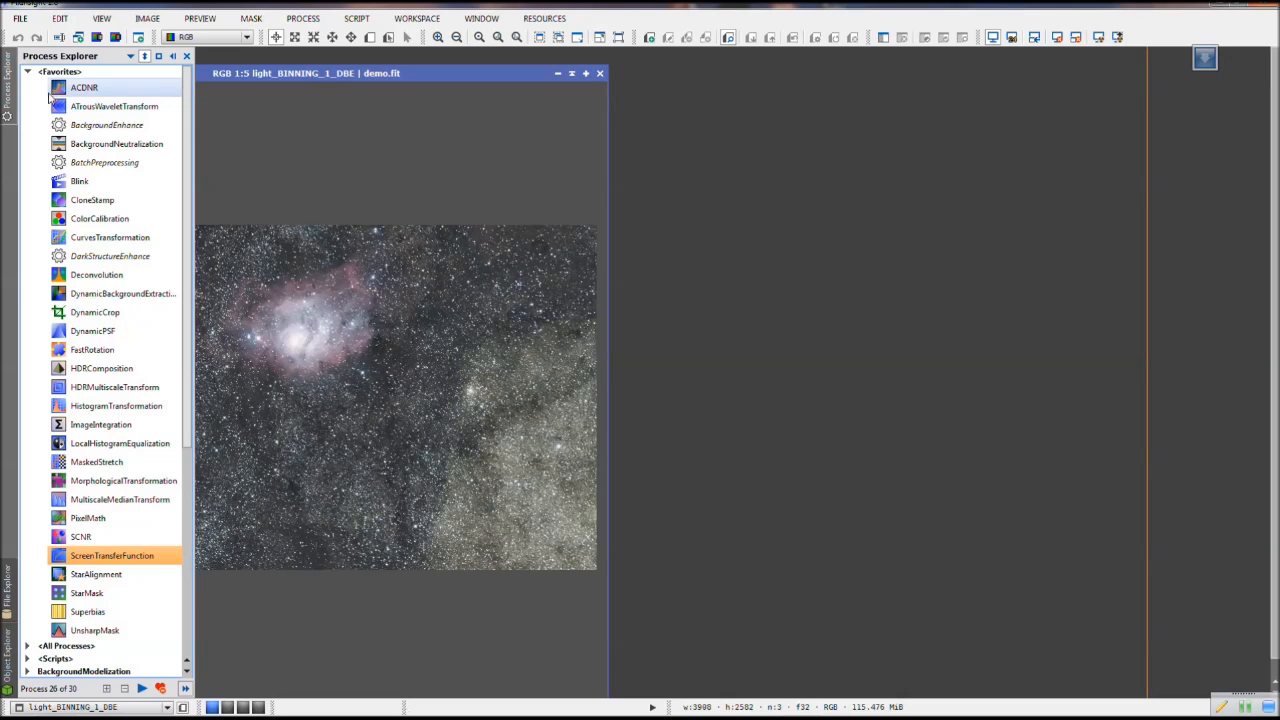
double_click(102, 148)
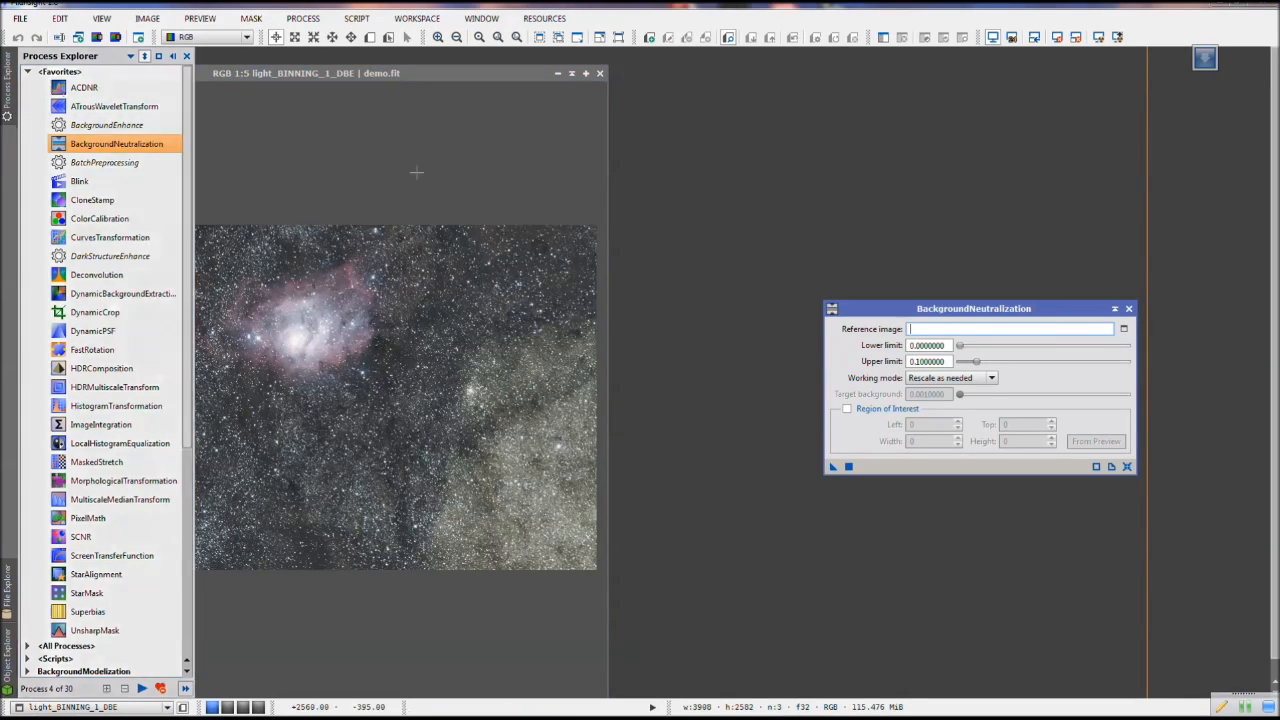
left_click_drag(427, 75, 488, 71)
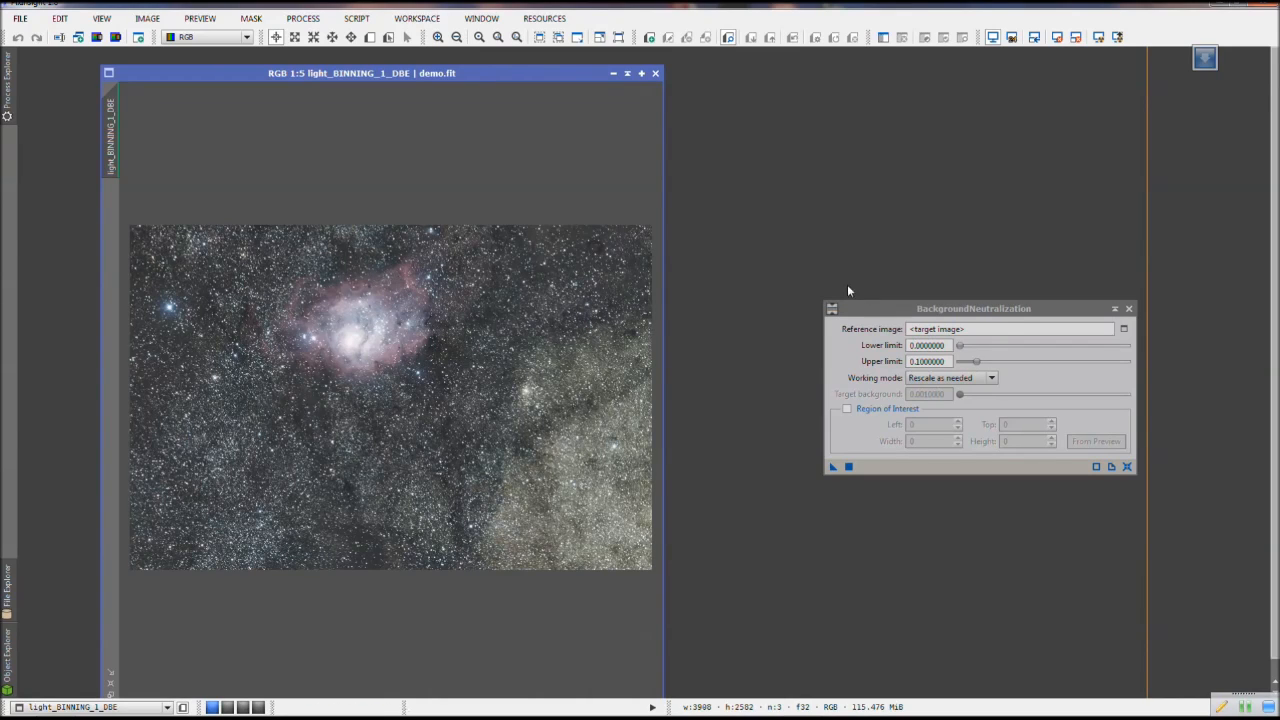
mouse_move(1019, 322)
left_click(1123, 329)
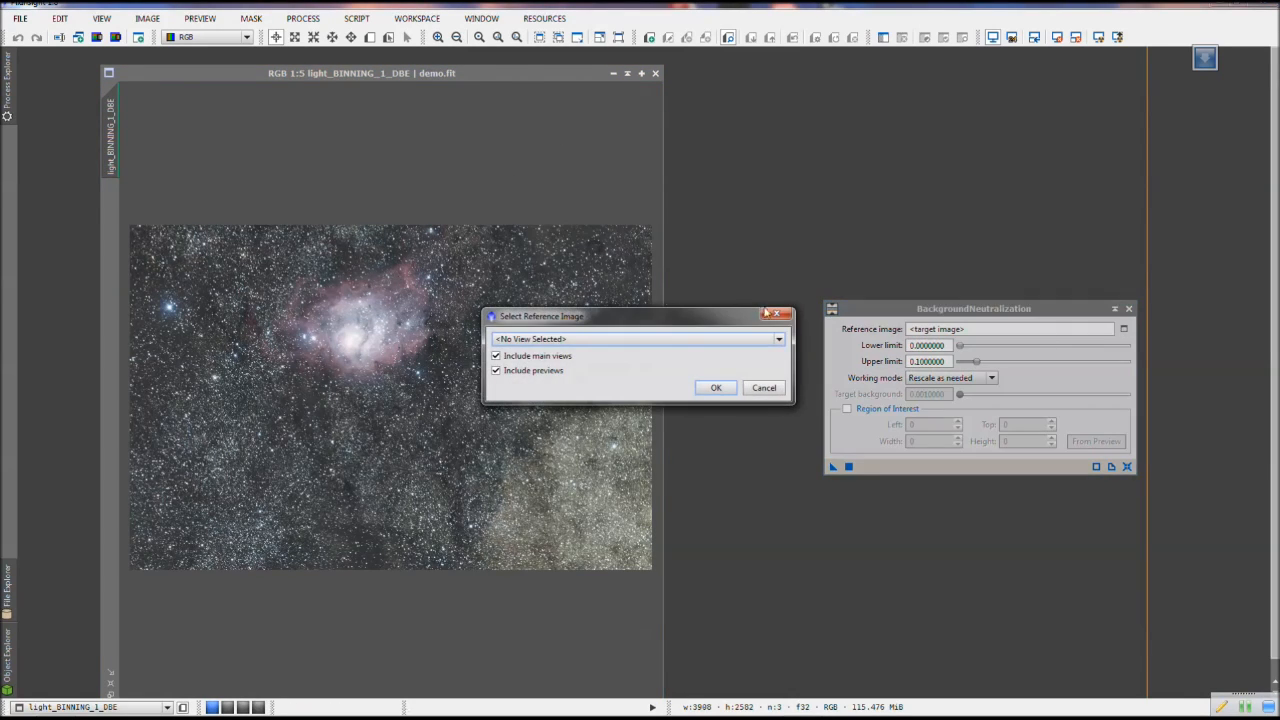
left_click(637, 340)
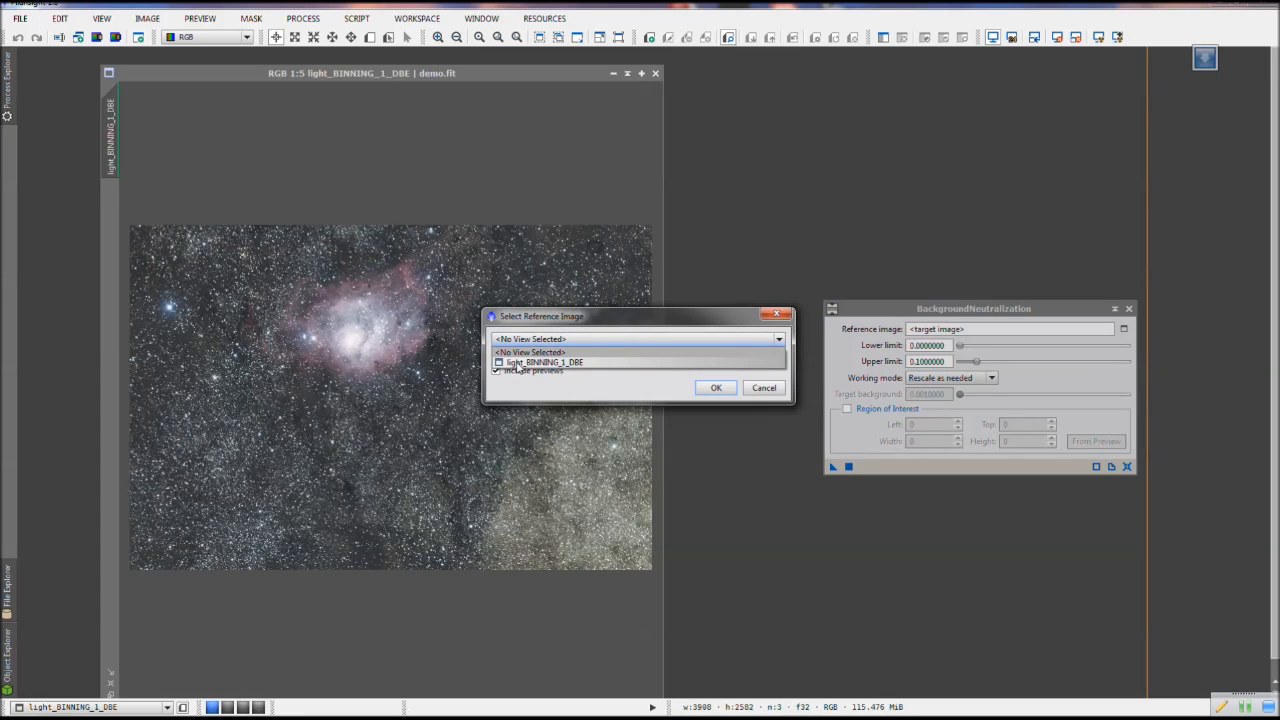
left_click(532, 364)
left_click(714, 388)
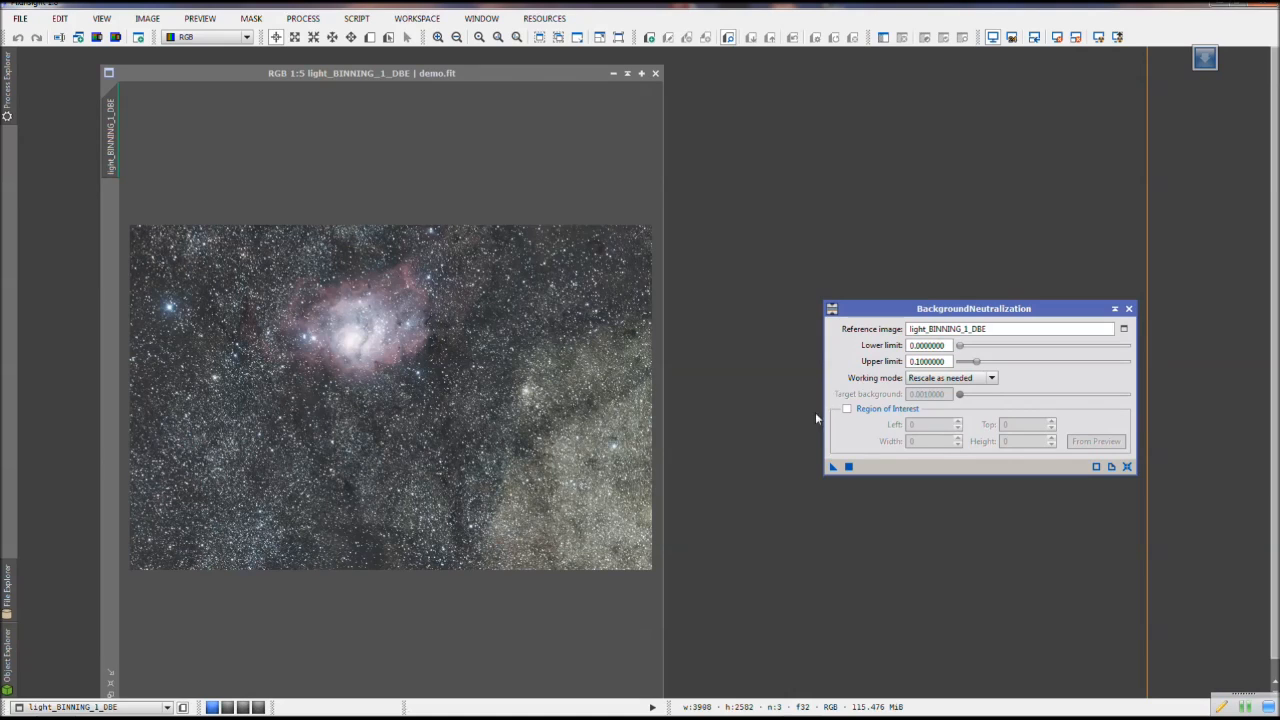
Apply BackgroundNeutralization to the corrected image and close the process window
left_click(848, 468)
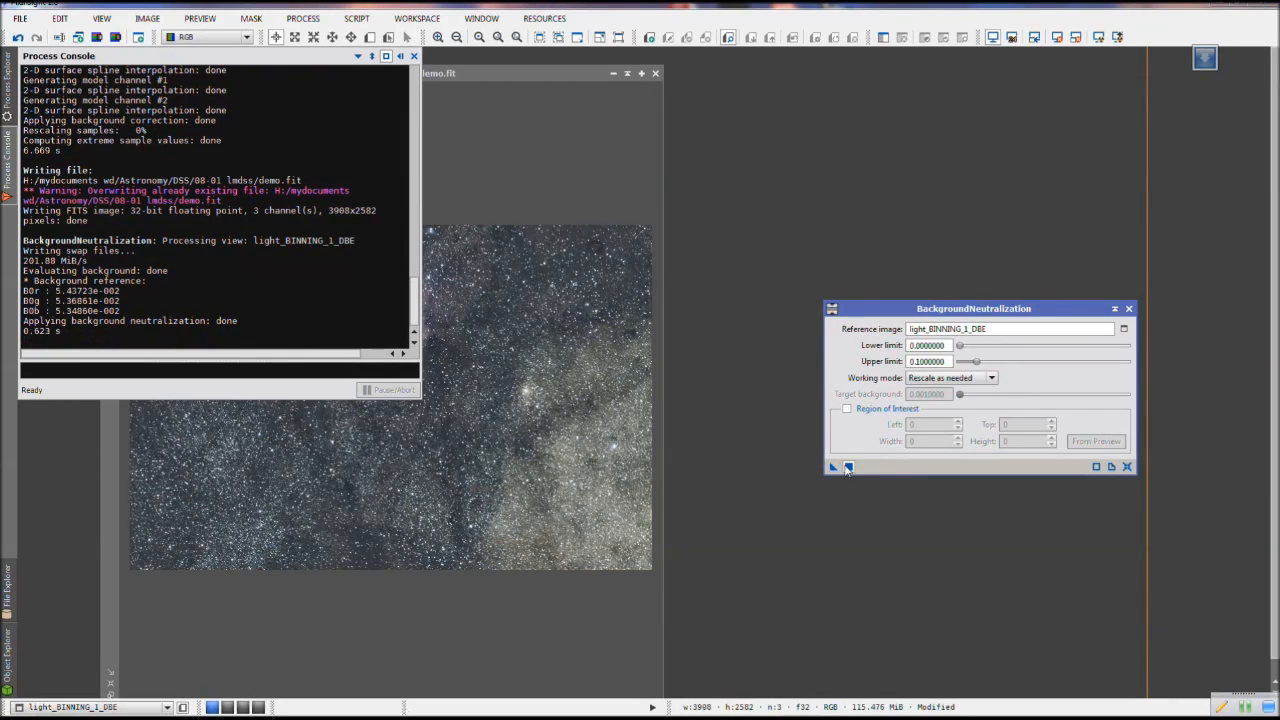
left_click(414, 56)
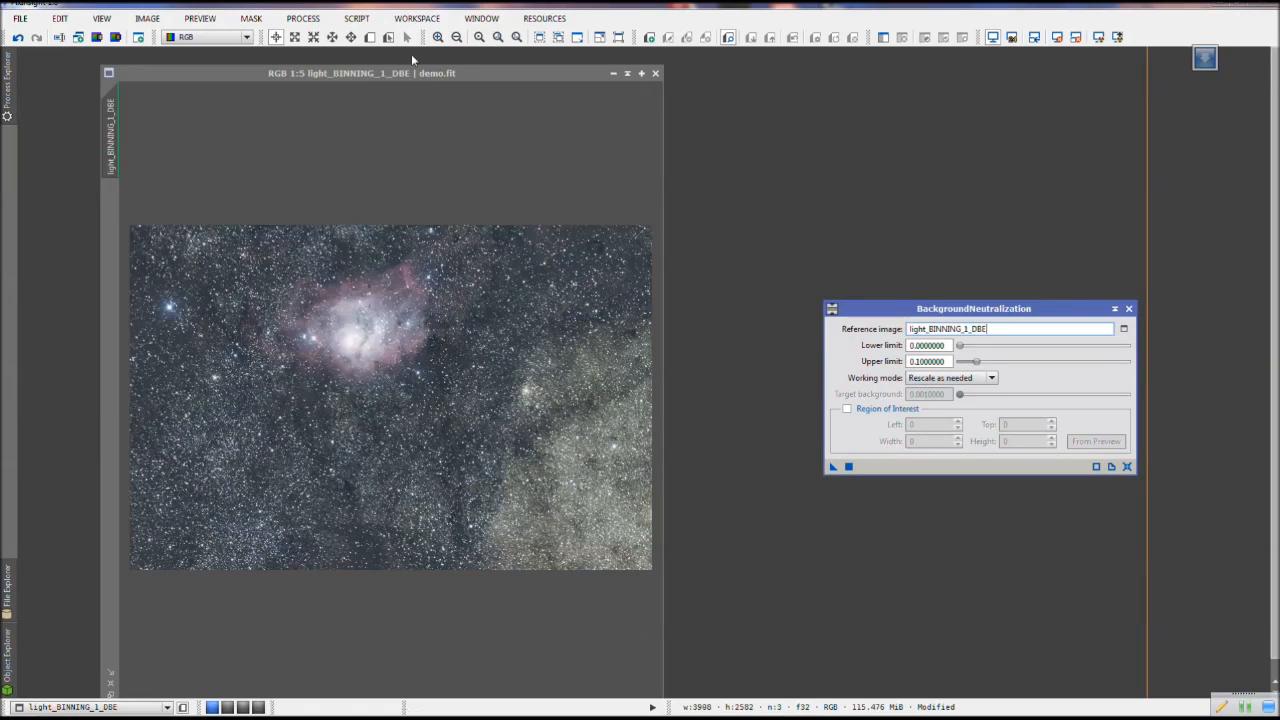
left_click(1129, 309)
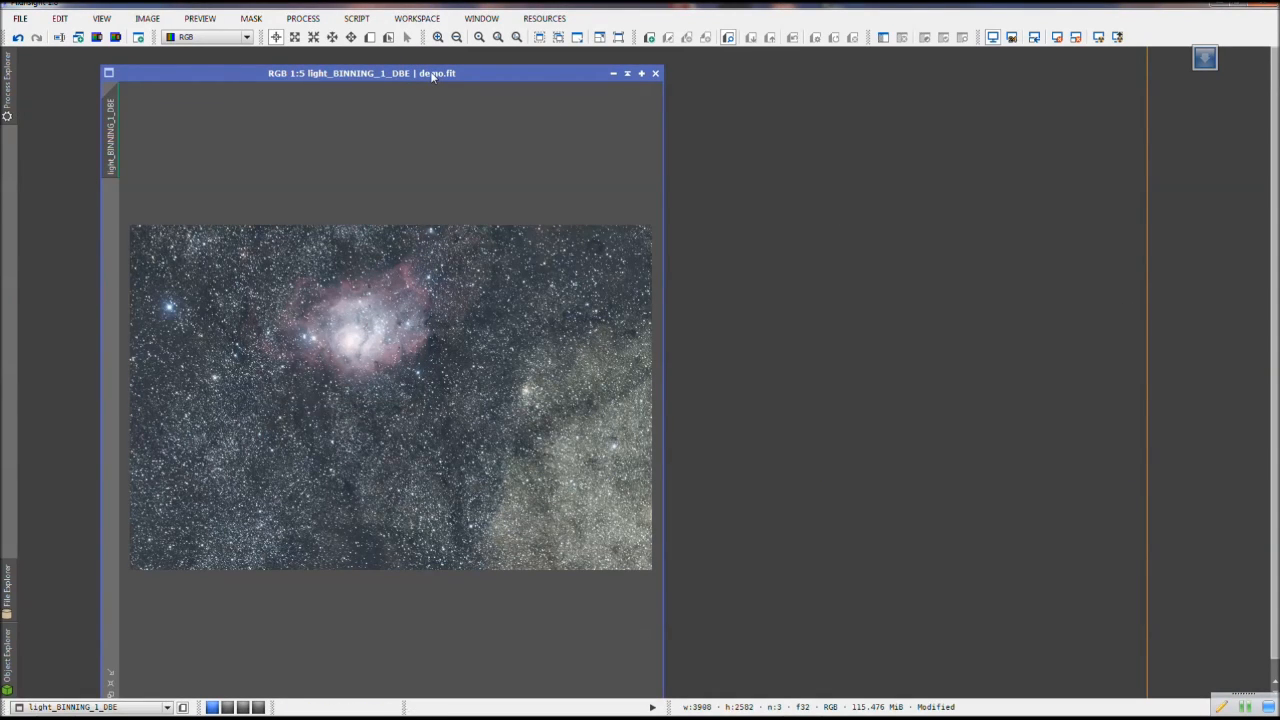
Undo and redo the background neutralization repeatedly to compare the image's colour before and after
left_click(17, 38)
key("ctrl+y")
key("ctrl+z")
key("ctrl+y")
key("ctrl+z")
key("ctrl+y")
key("ctrl+z")
key("ctrl+y")
key("ctrl+z")
key("ctrl+y")
key("ctrl+z")
key("ctrl+y")
key("ctrl+z")
key("ctrl+y")
key("ctrl+z")
key("ctrl+y")
Save the neutralized image to its existing demo.fit file and dismiss the process console
left_click(22, 24)
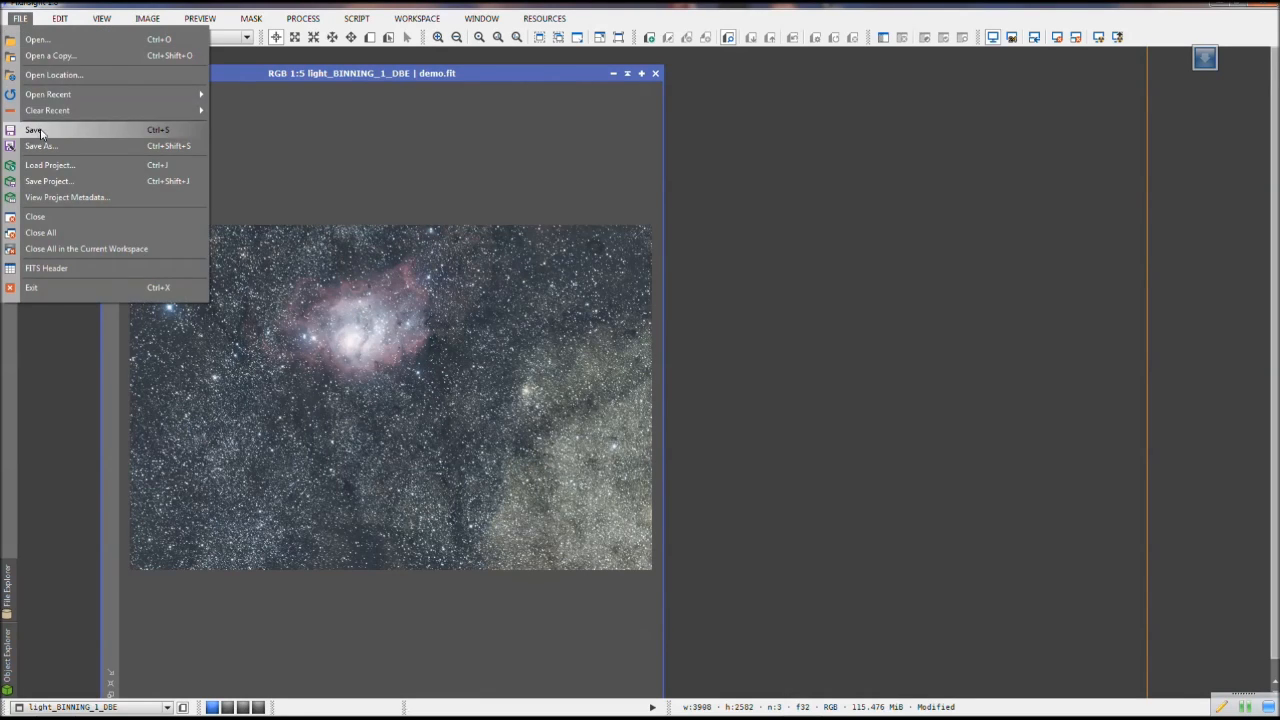
left_click(40, 128)
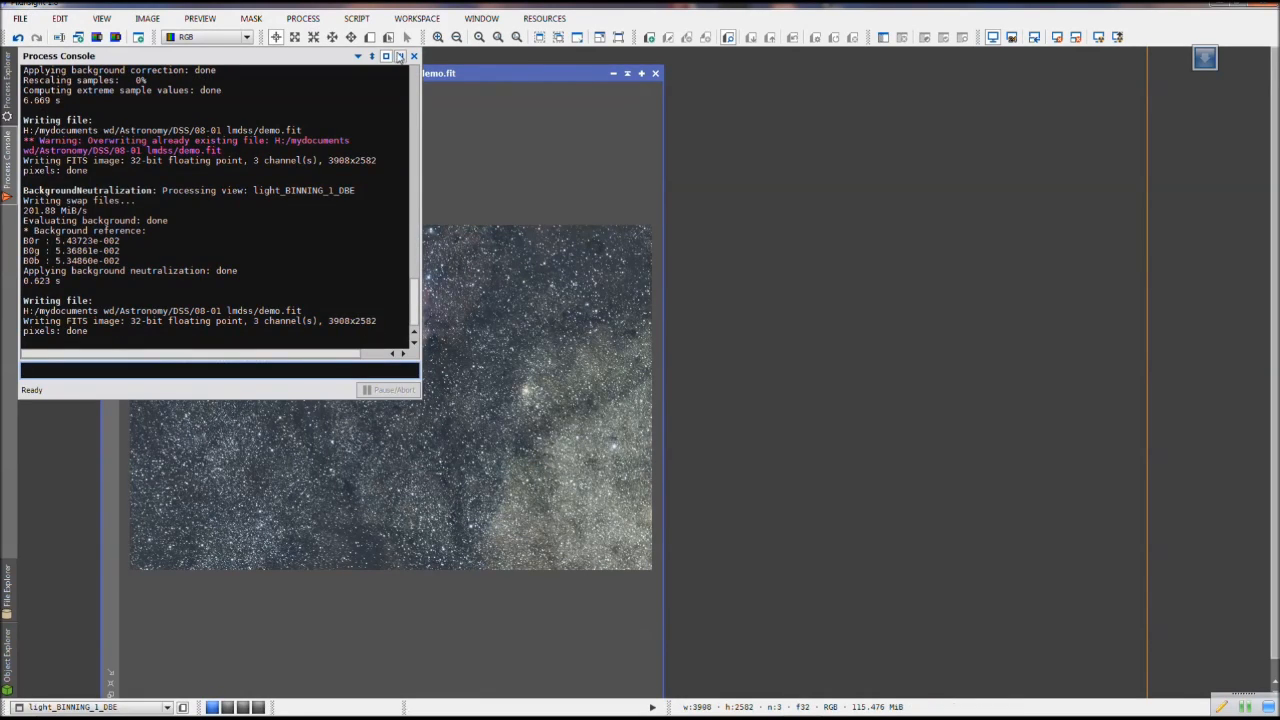
left_click(414, 56)
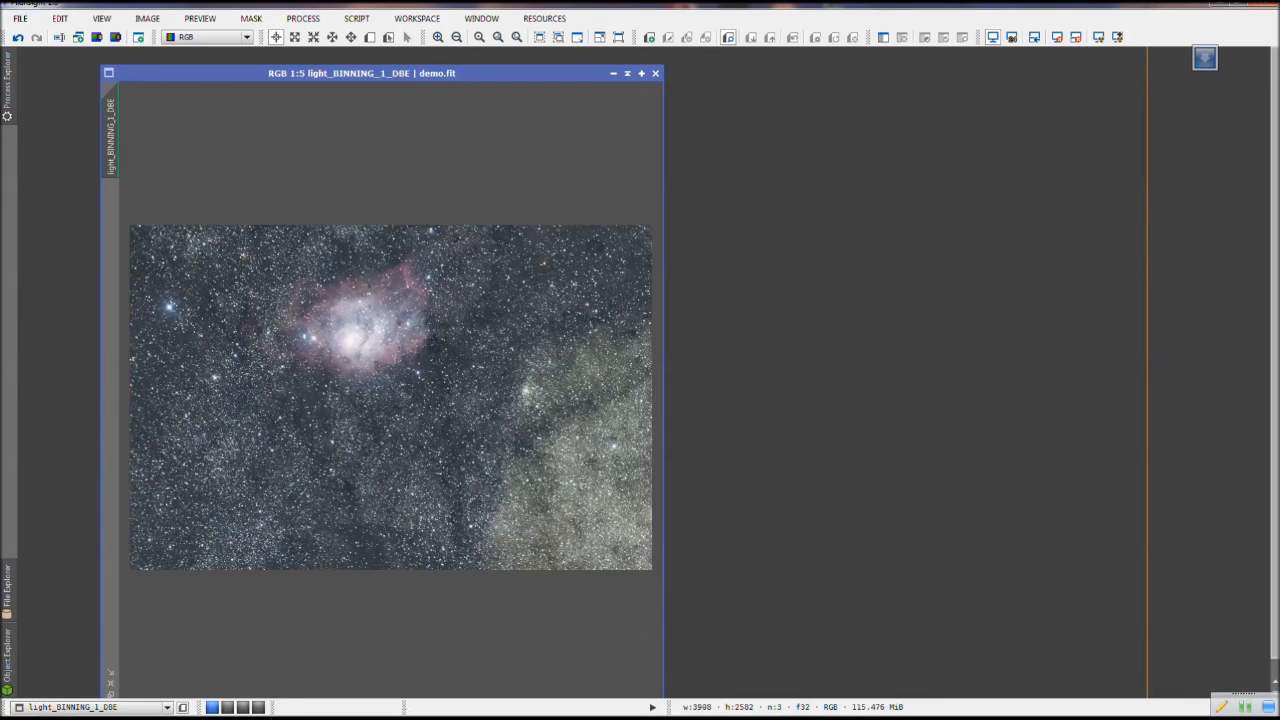
Apply SCNR to the neutralized image, removing green with Average Neutral protection at amount 1.00, and close the process window
left_click(7, 90)
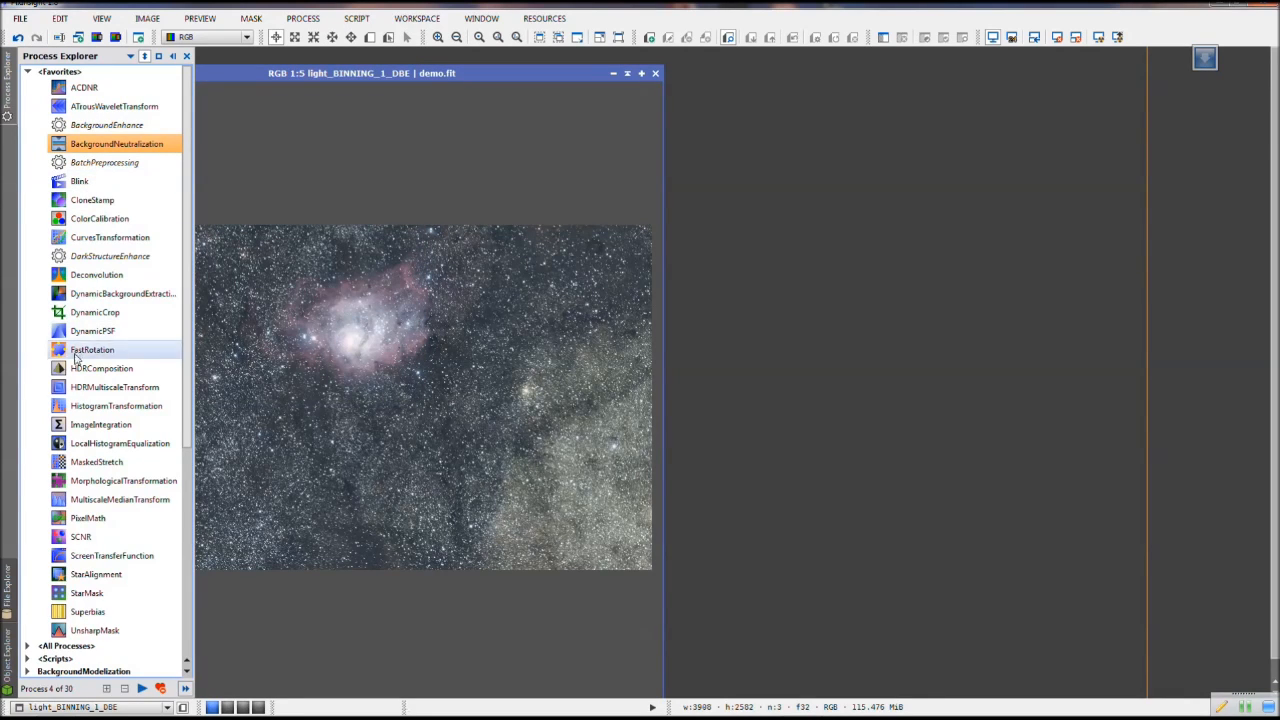
double_click(84, 539)
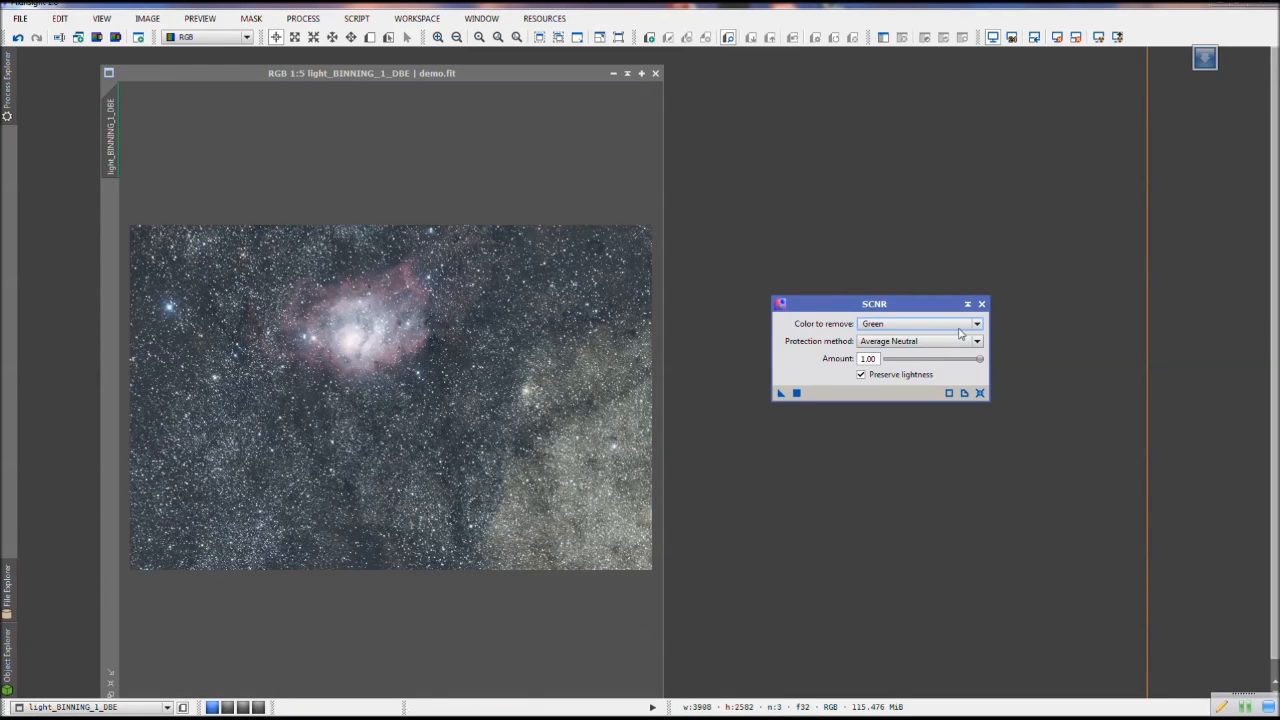
left_click_drag(872, 307, 883, 279)
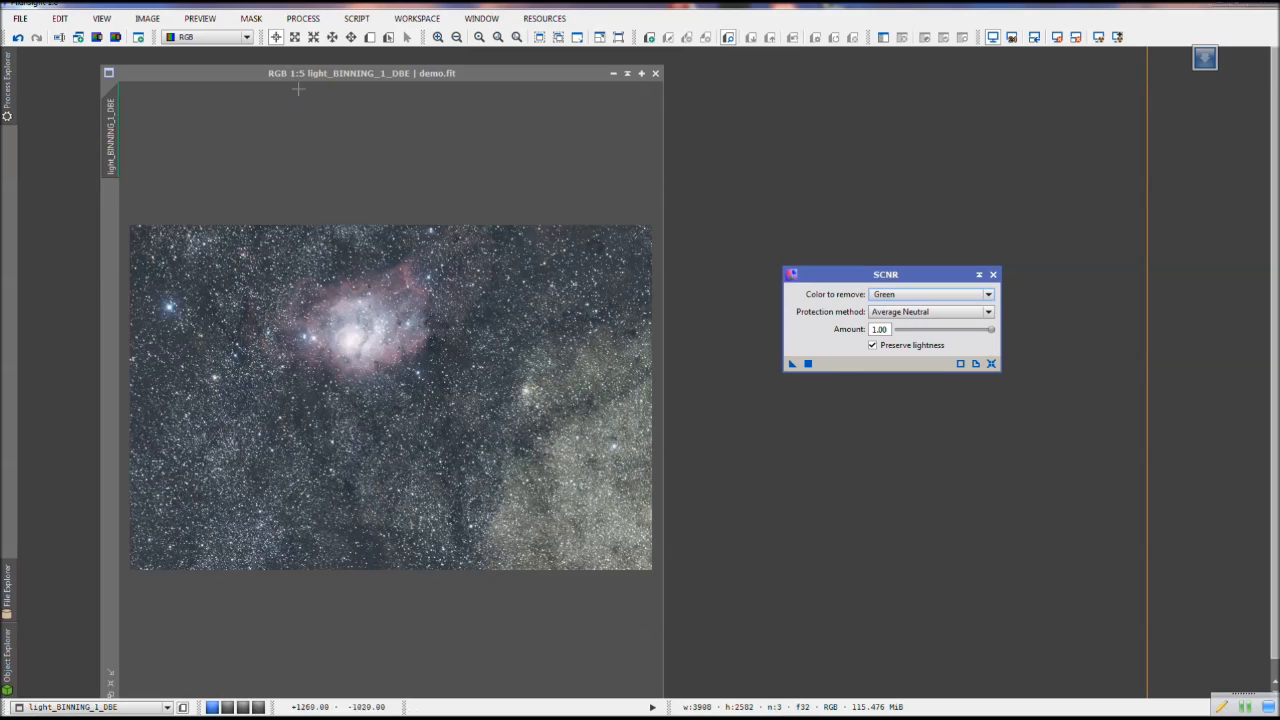
left_click(387, 74)
left_click_drag(792, 364, 517, 371)
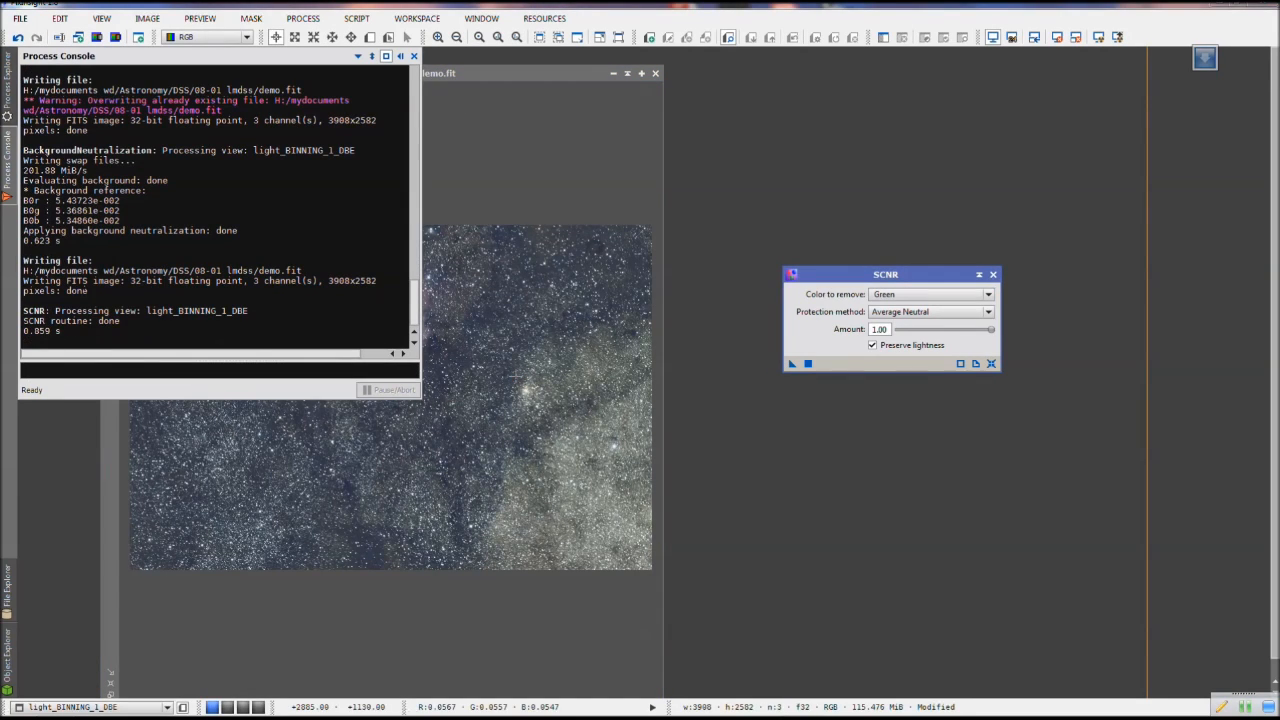
left_click(414, 56)
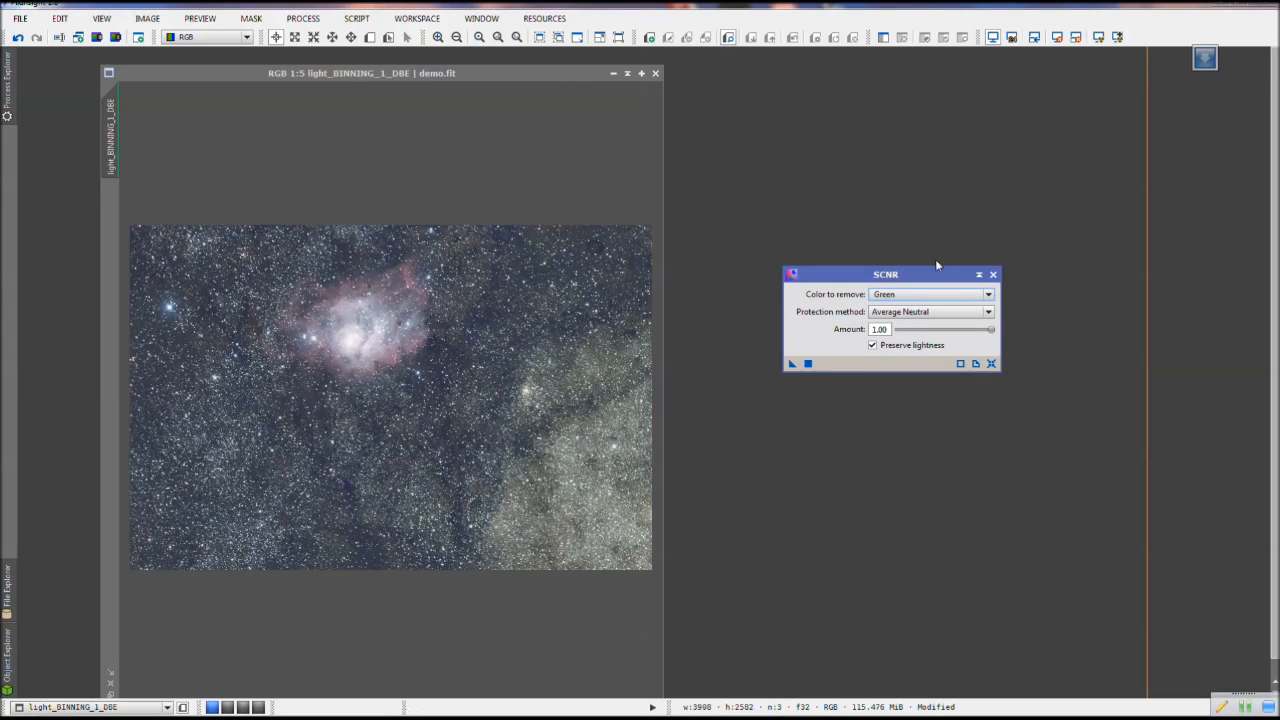
left_click(993, 274)
Undo and redo the SCNR green removal to compare the image before and after
left_click(490, 73)
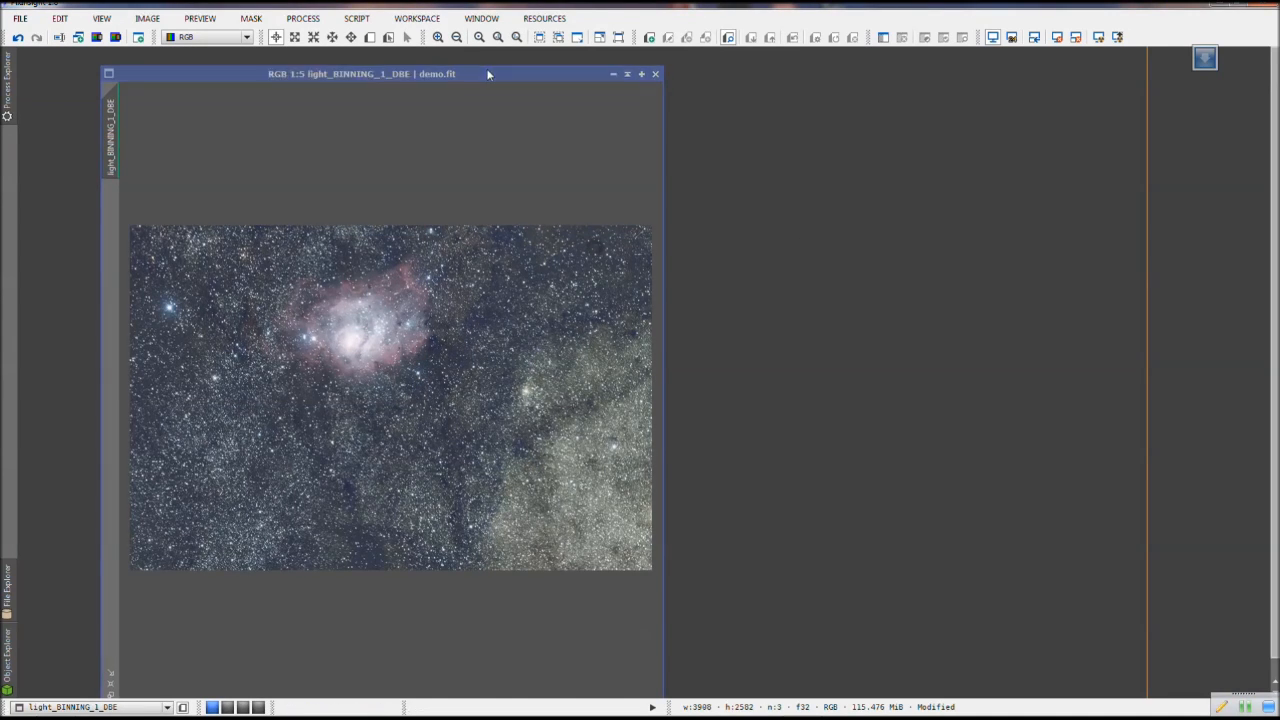
key("ctrl+z")
key("ctrl+y")
key("ctrl+z")
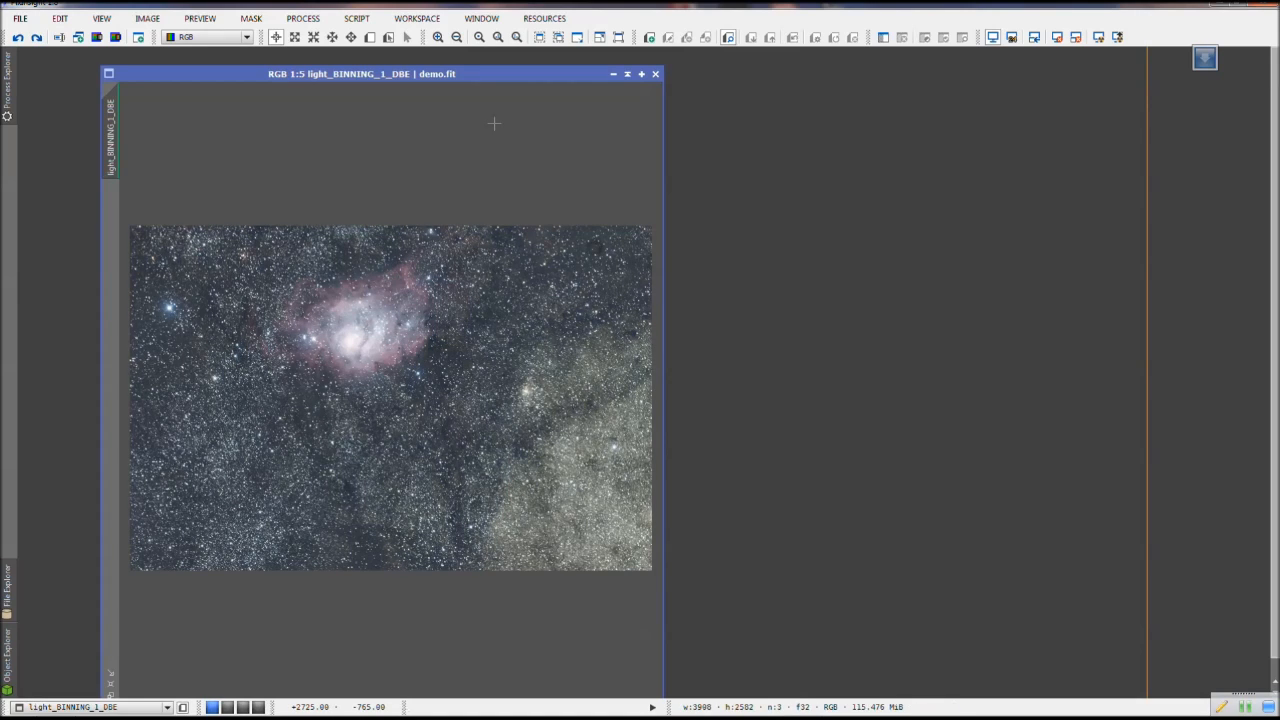
key("ctrl+y")
Save the green-corrected image to its existing demo.fit file and dismiss the process console
left_click(21, 20)
left_click(40, 131)
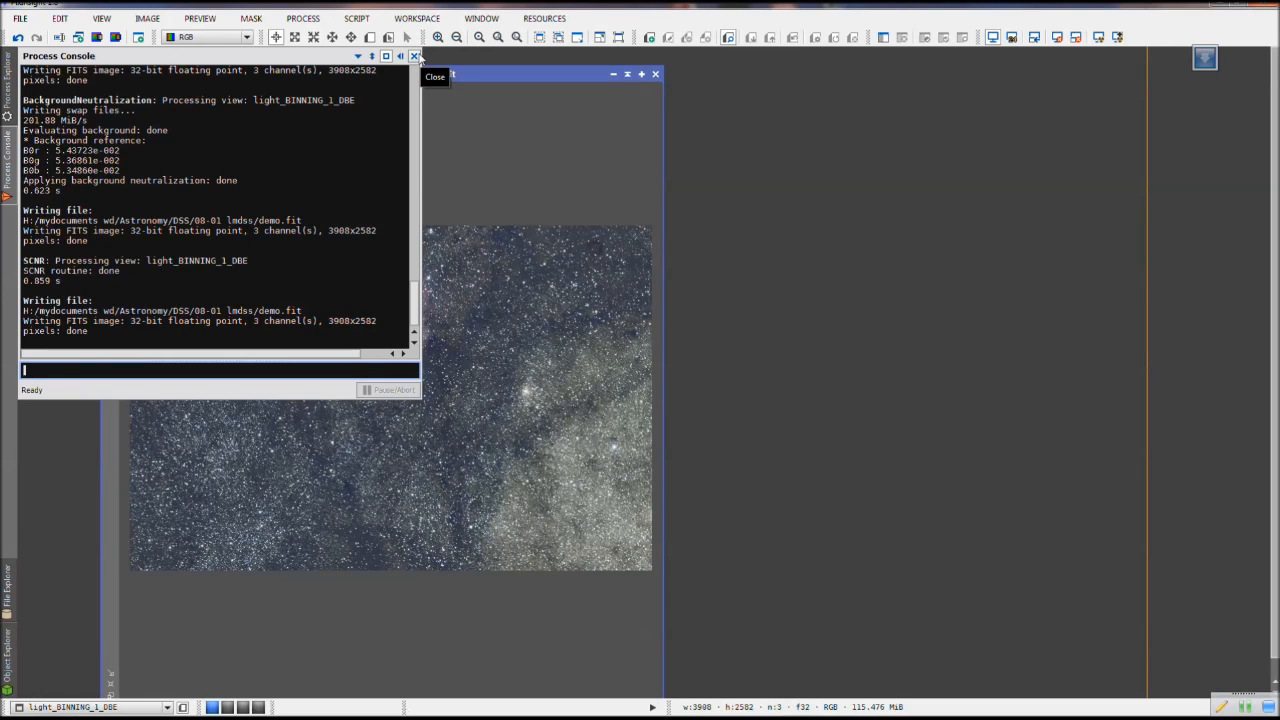
left_click(415, 56)
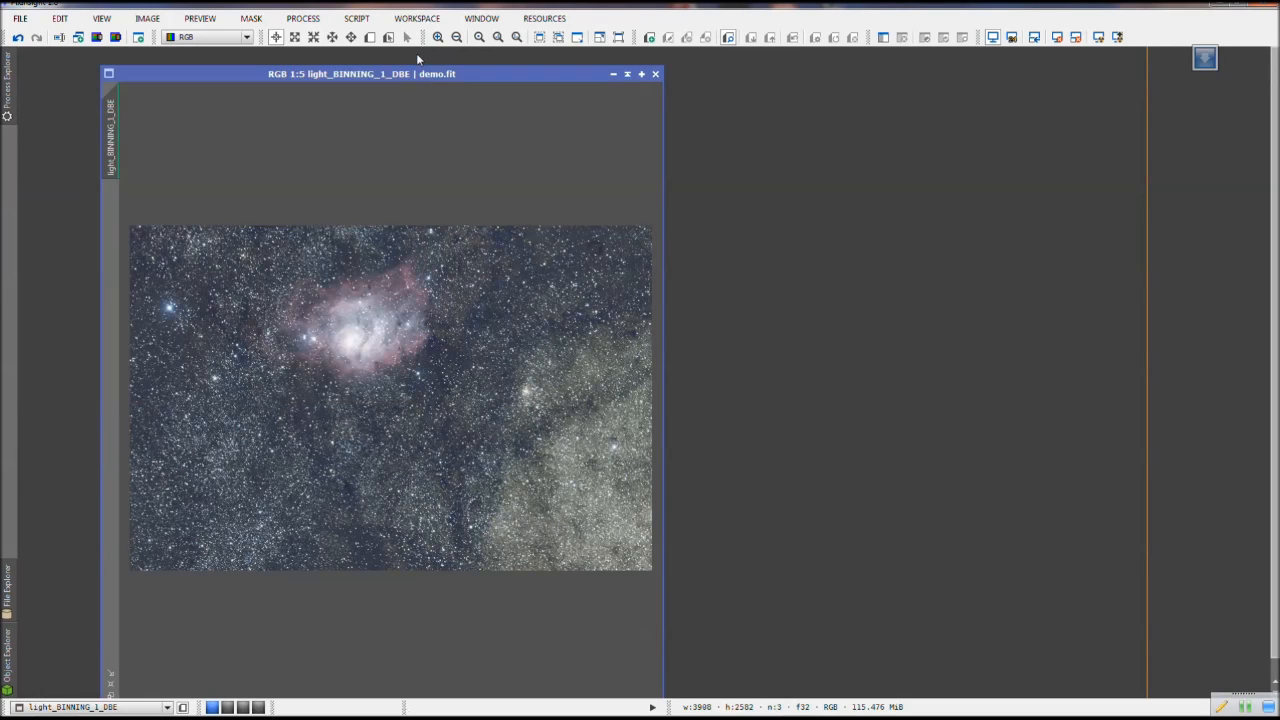
Close the light_BINNING_1_DBE image window
mouse_move(13, 106)
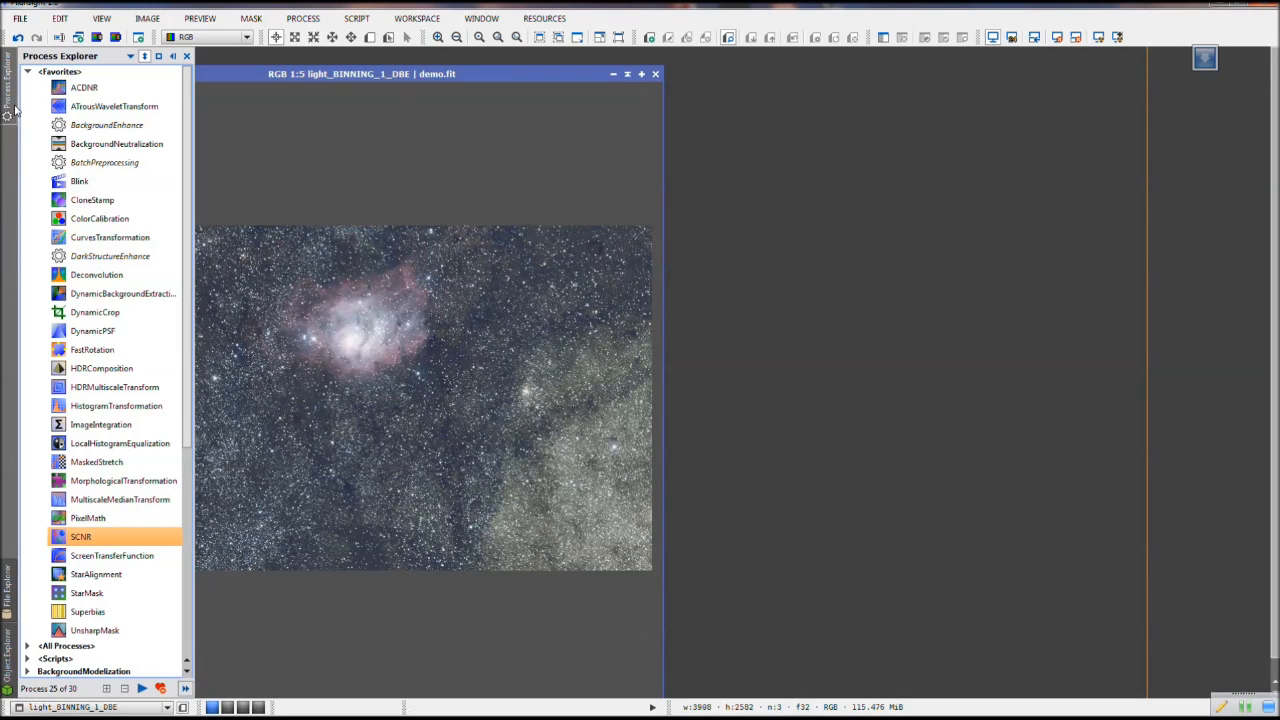
left_click(104, 558)
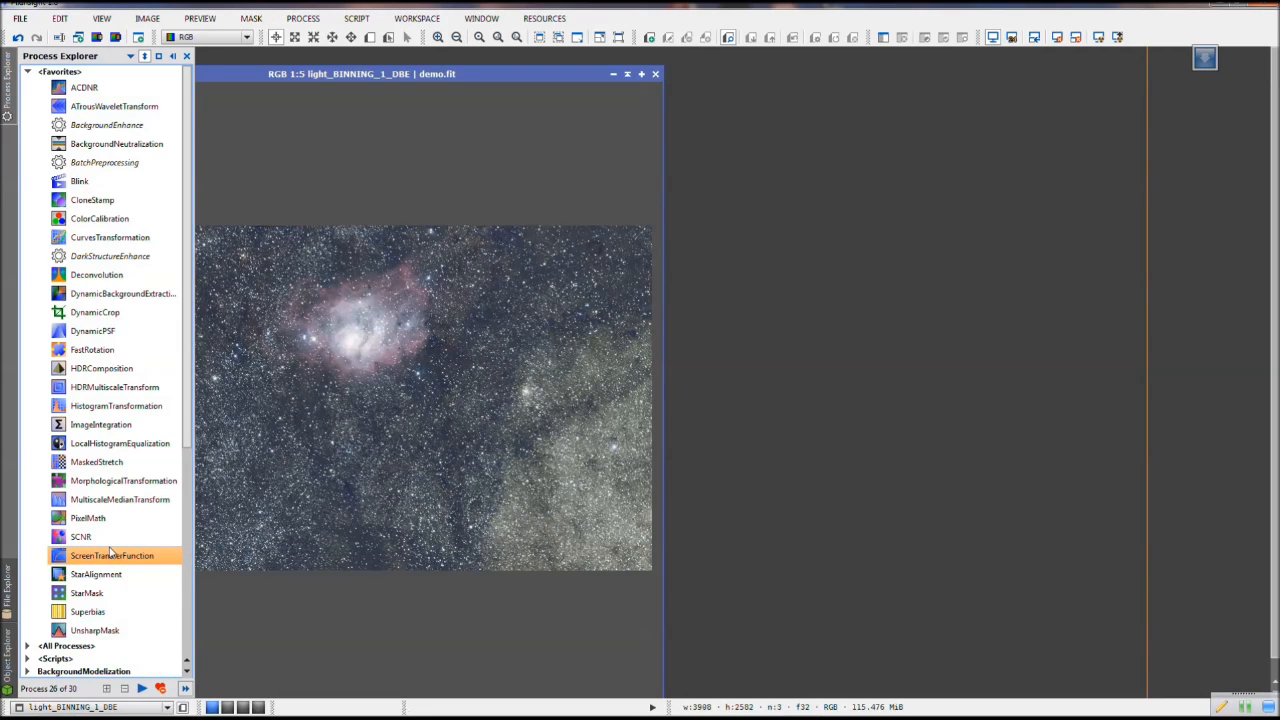
left_click(655, 74)
left_click(760, 405)
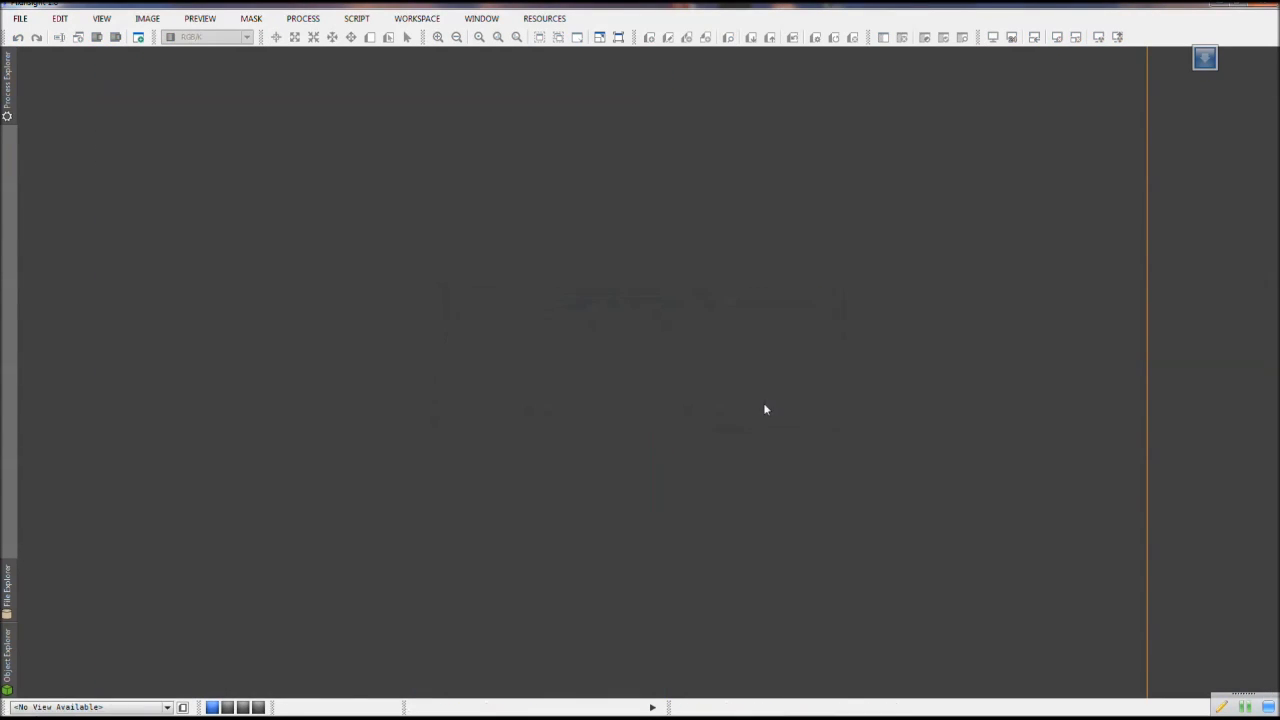
Open the saved demo.fit image from the 08-01 lmdss folder
left_click(17, 18)
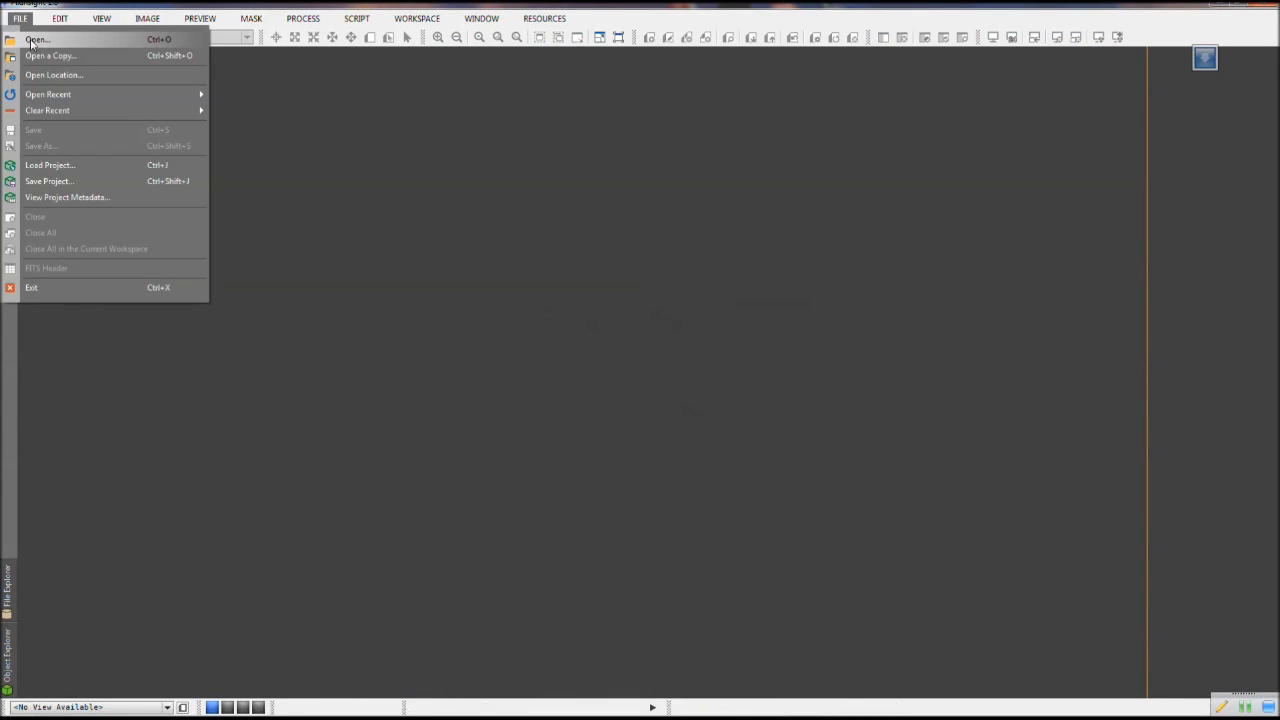
left_click(300, 130)
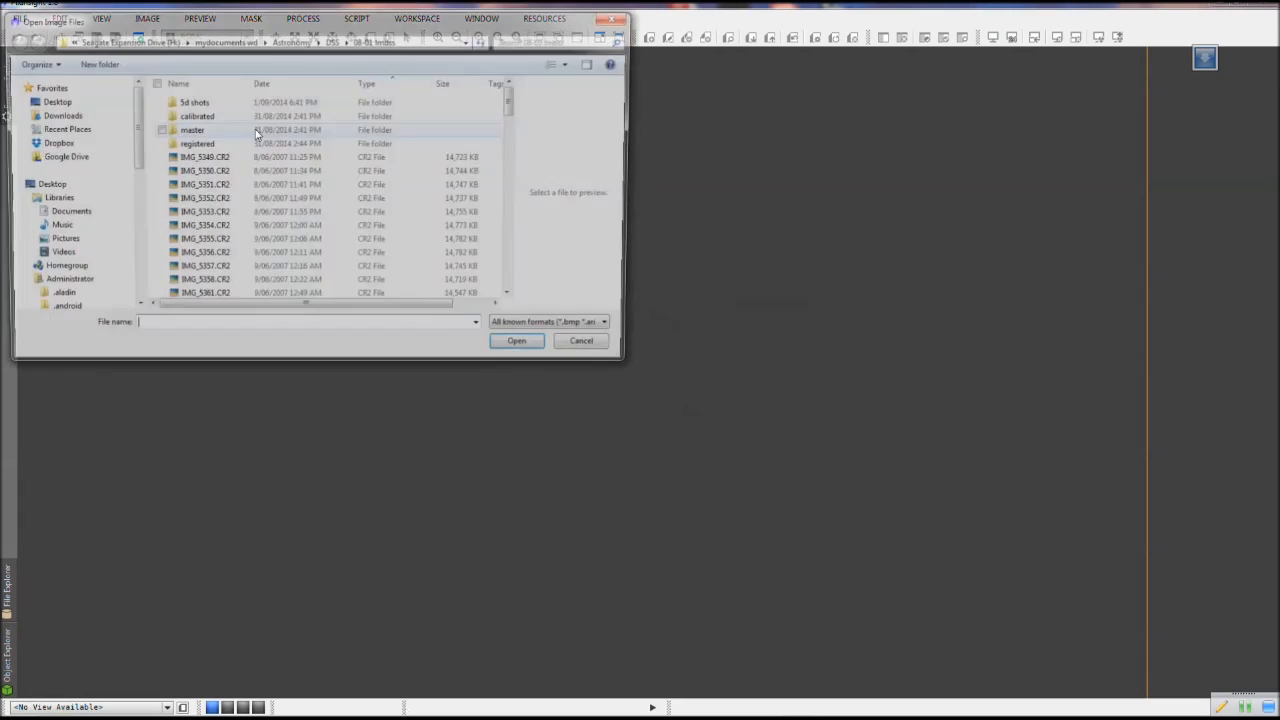
left_click_drag(510, 103, 503, 303)
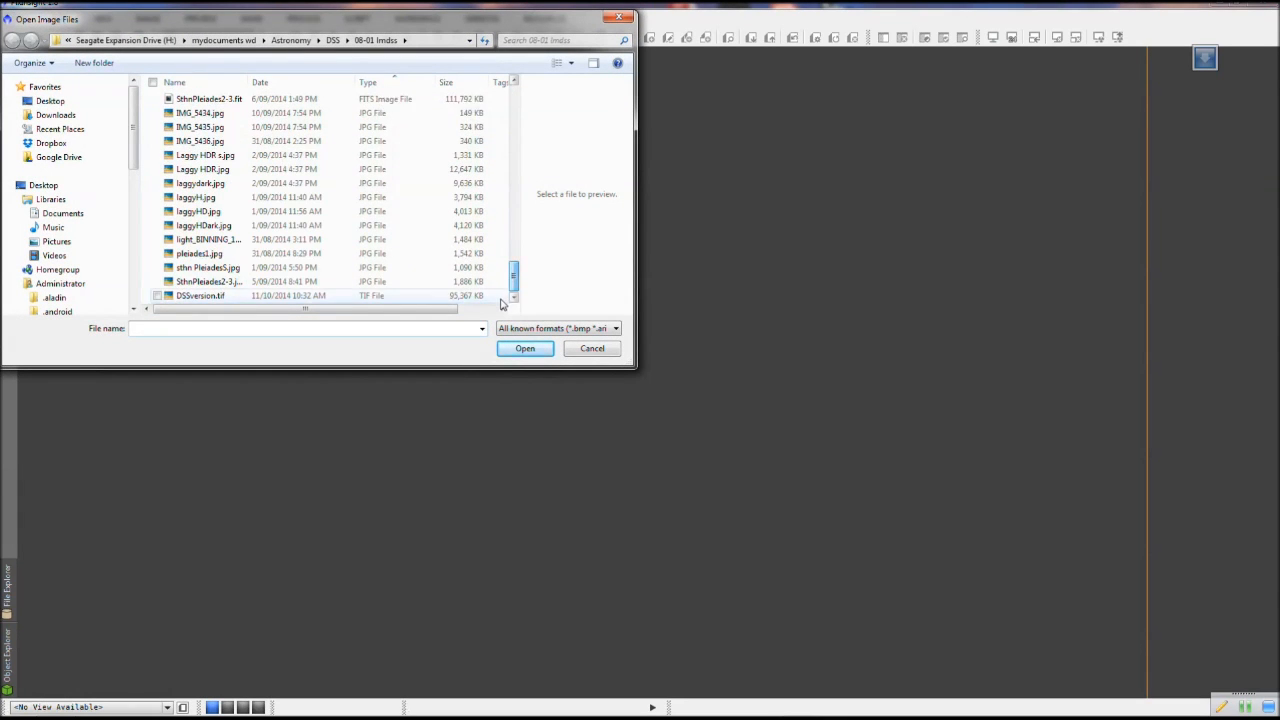
left_click_drag(514, 290, 512, 242)
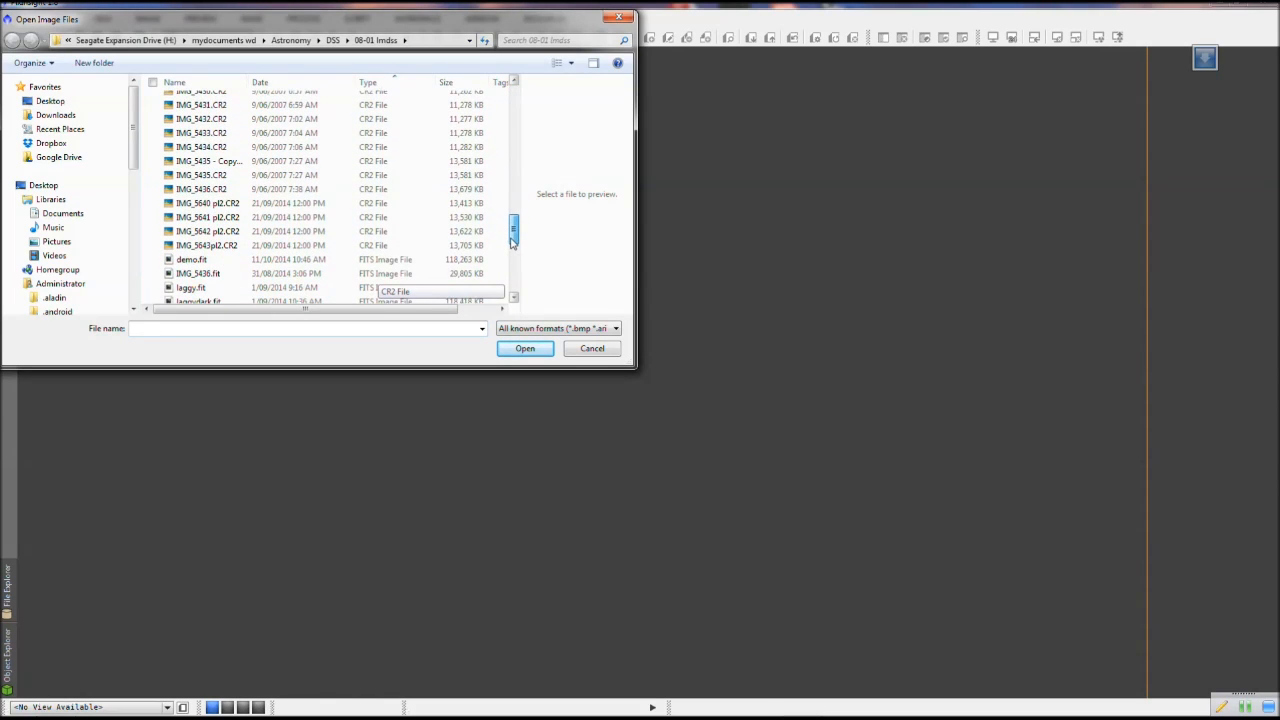
double_click(196, 261)
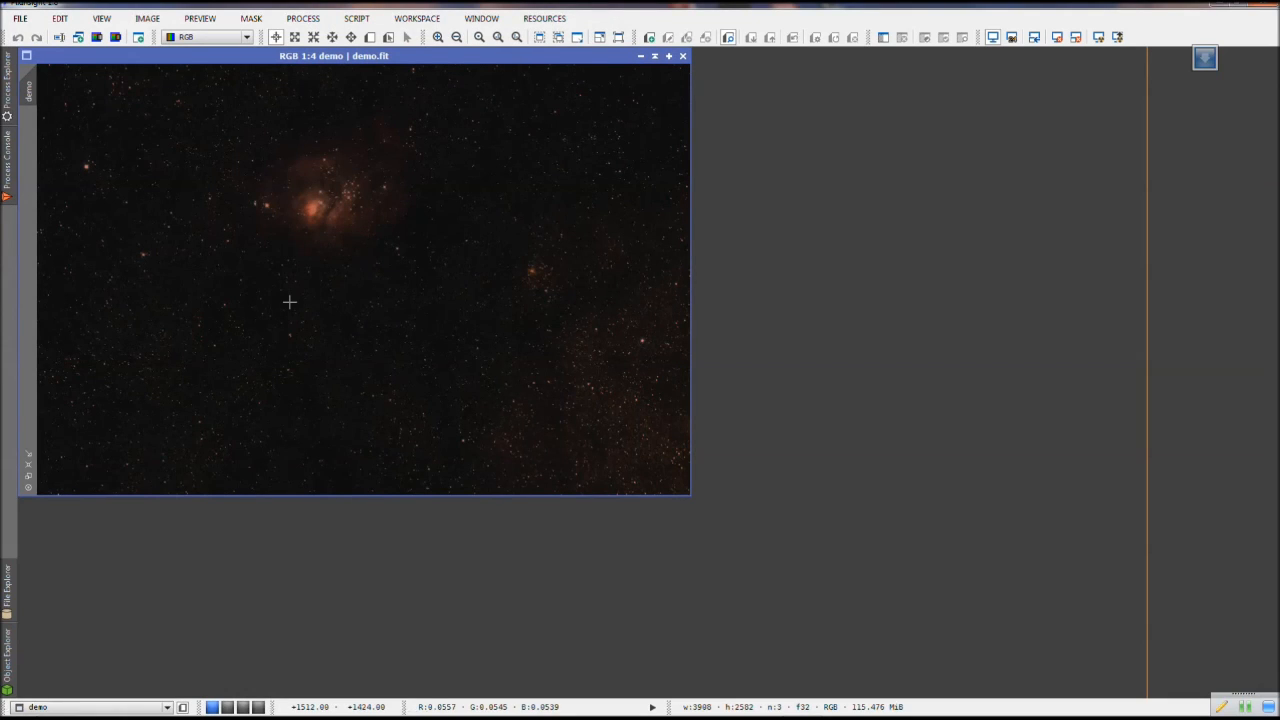
Auto-stretch the display of the demo image with ScreenTransferFunction and shift its window slightly within the workspace
left_click(6, 100)
left_click_drag(110, 558, 717, 180)
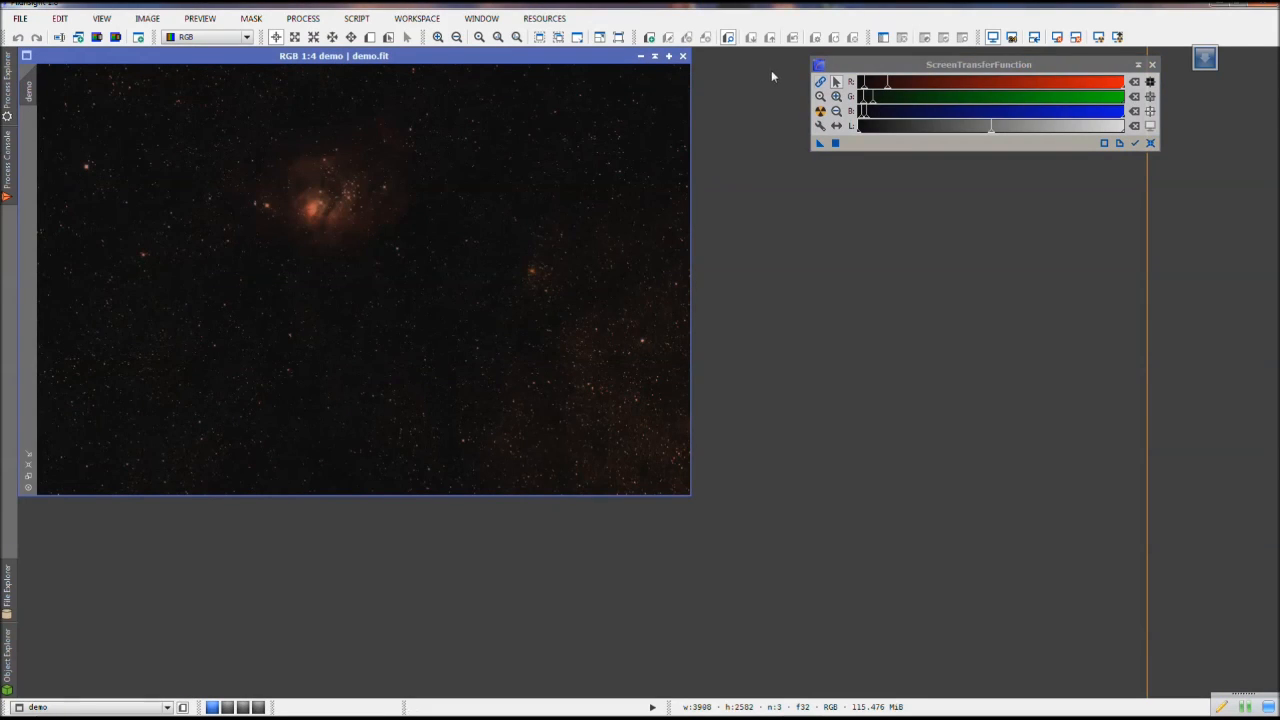
left_click(820, 112)
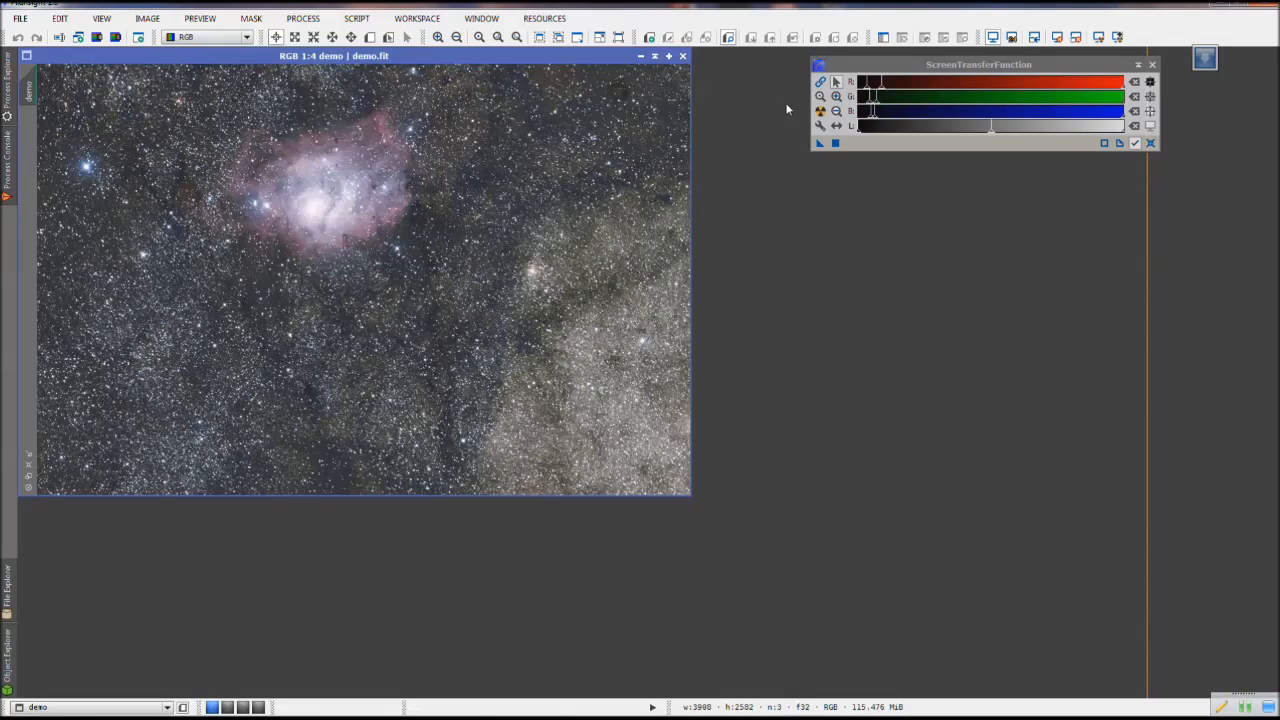
mouse_move(388, 56)
left_mouse_down()
mouse_move(430, 80)
mouse_move(401, 65)
left_mouse_up()
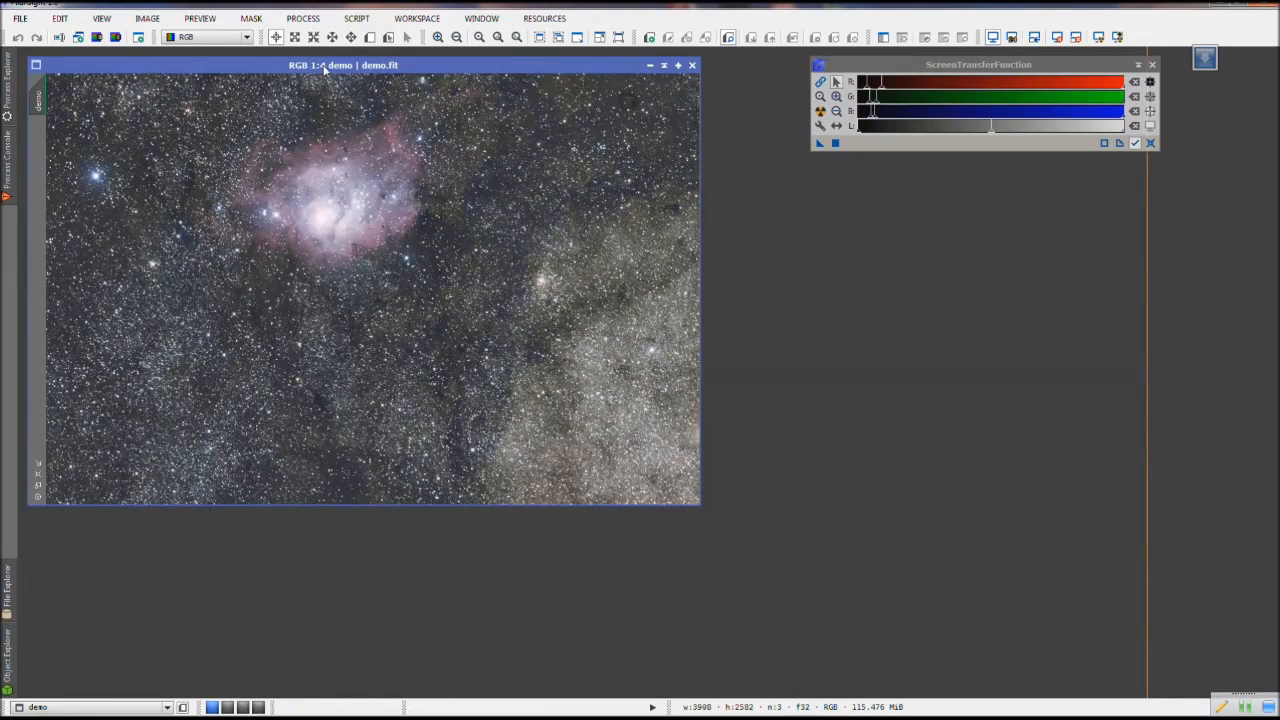
left_click_drag(323, 67, 328, 69)
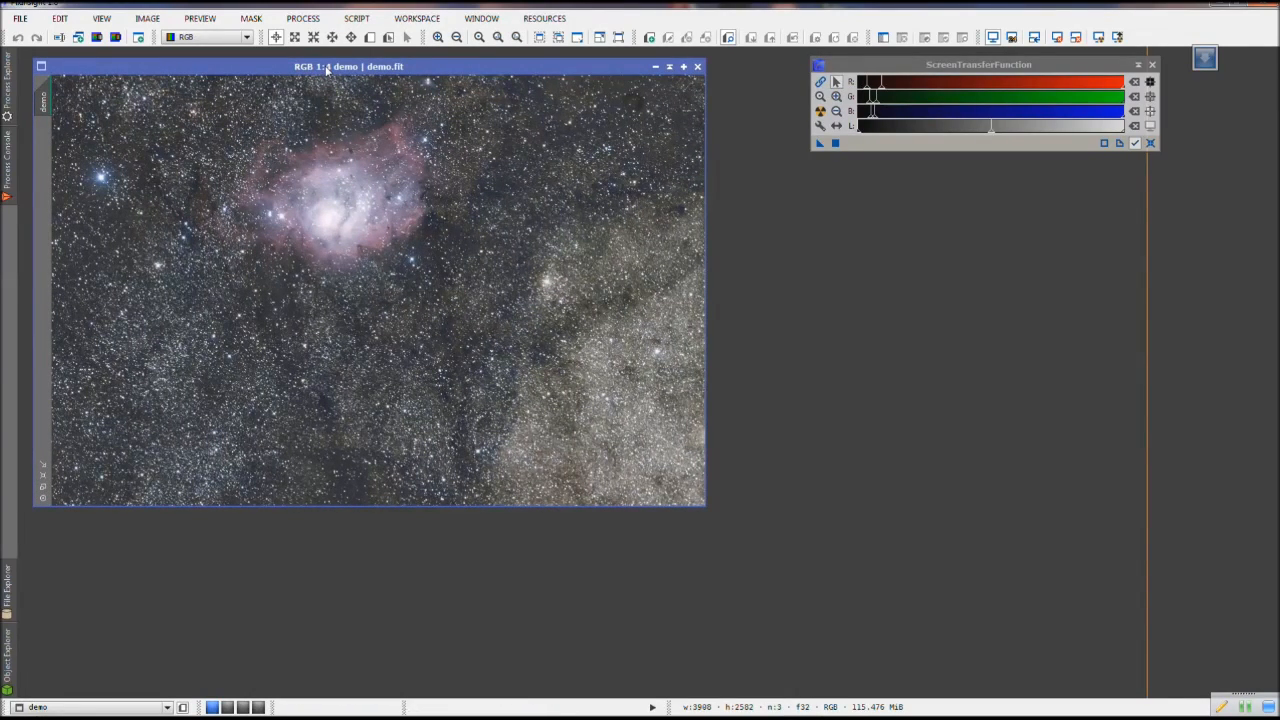
Open the ColorCalibration process and review its white and background reference image settings
left_click(6, 72)
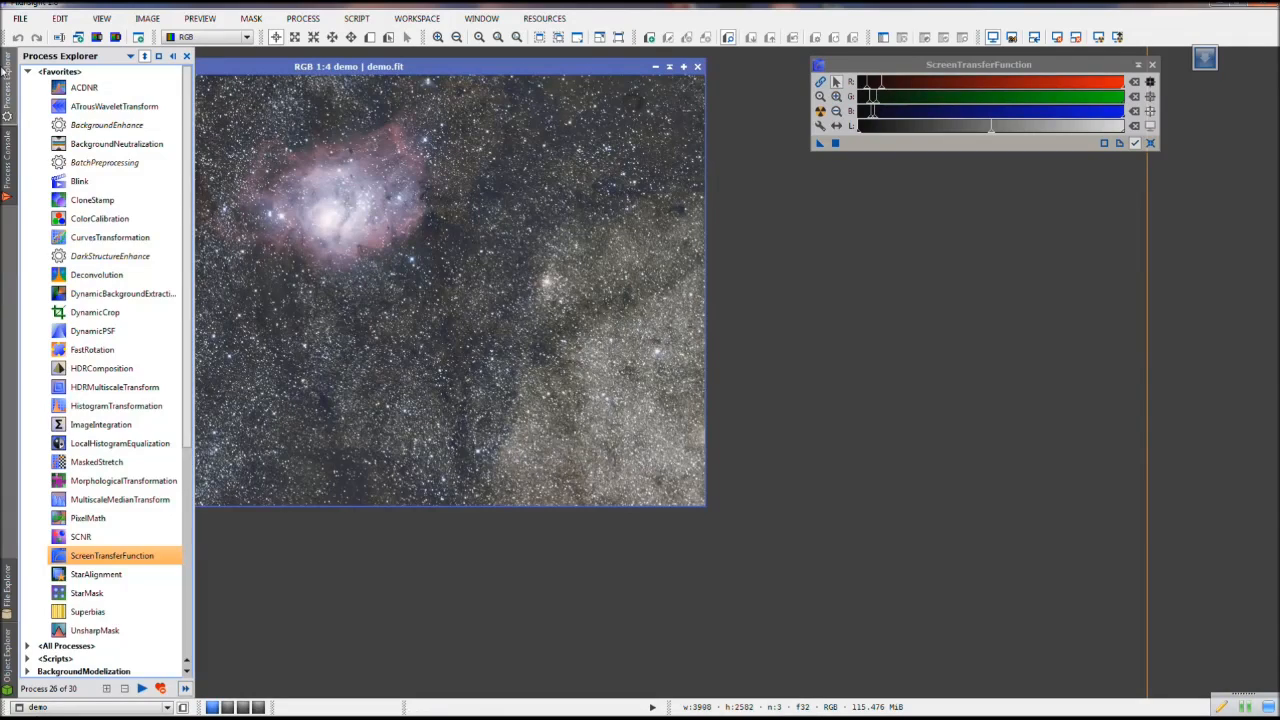
mouse_move(1236, 712)
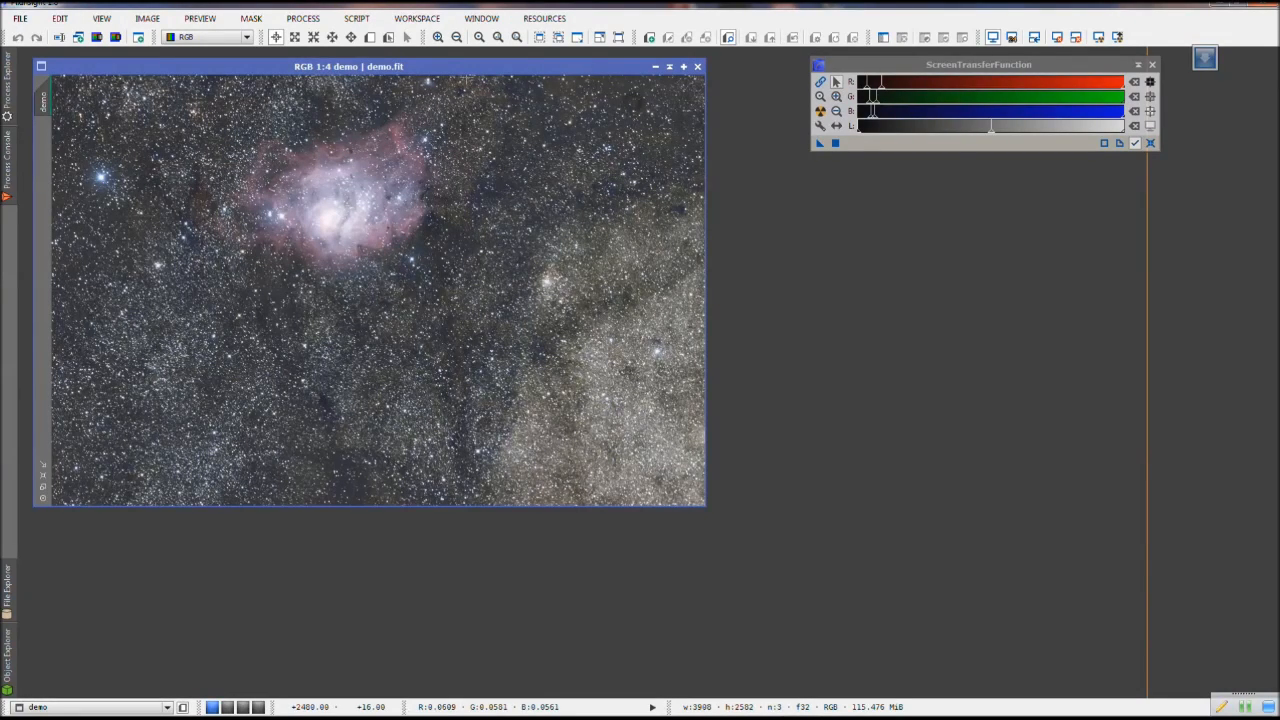
left_click(7, 87)
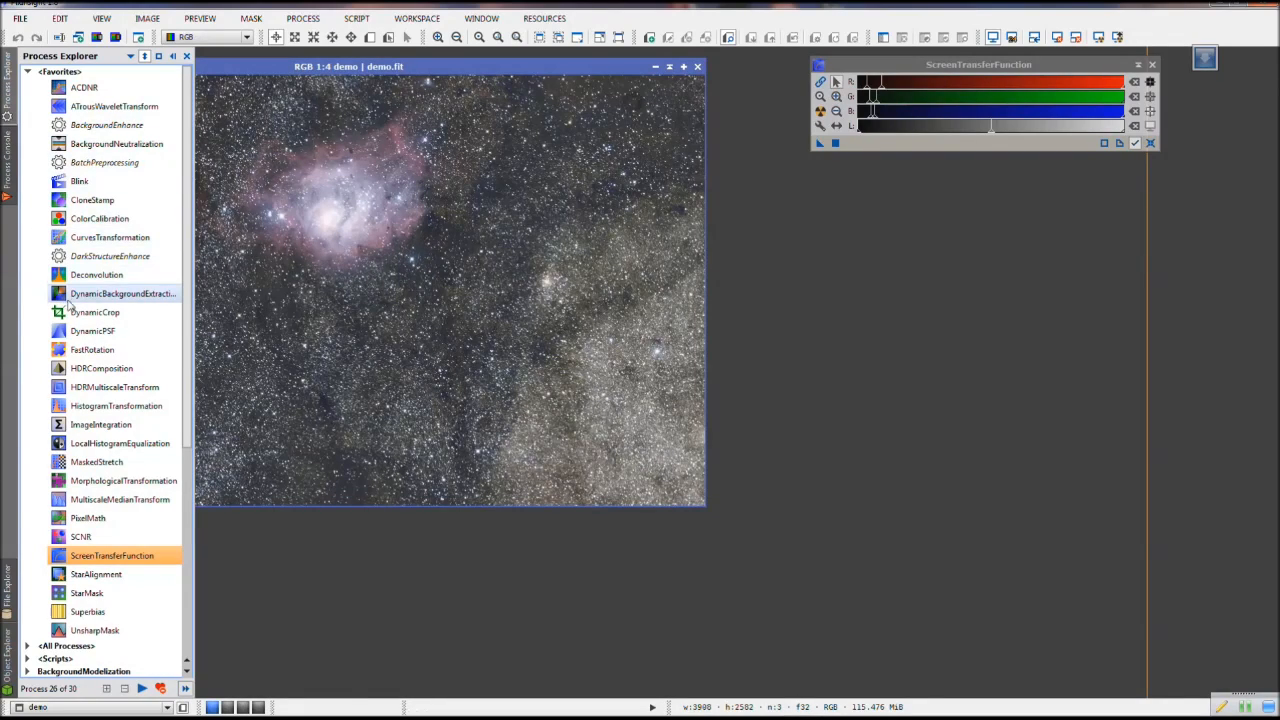
double_click(87, 220)
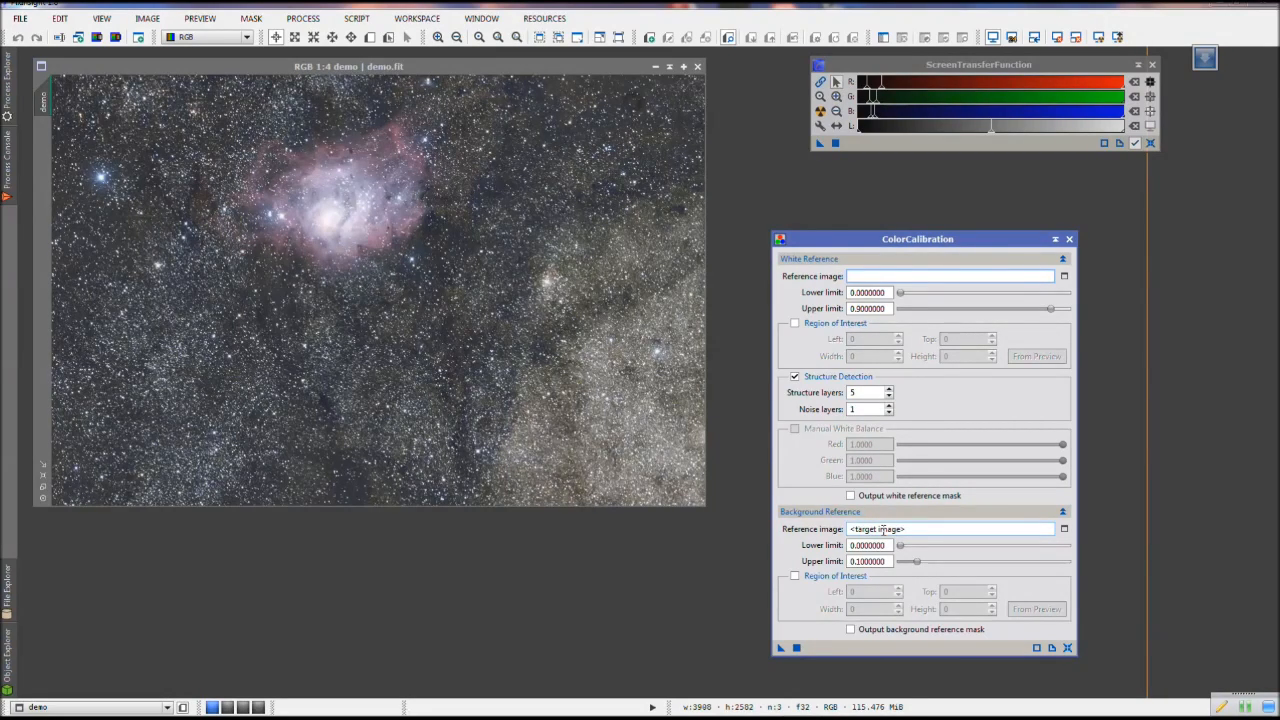
mouse_move(884, 531)
mouse_move(915, 283)
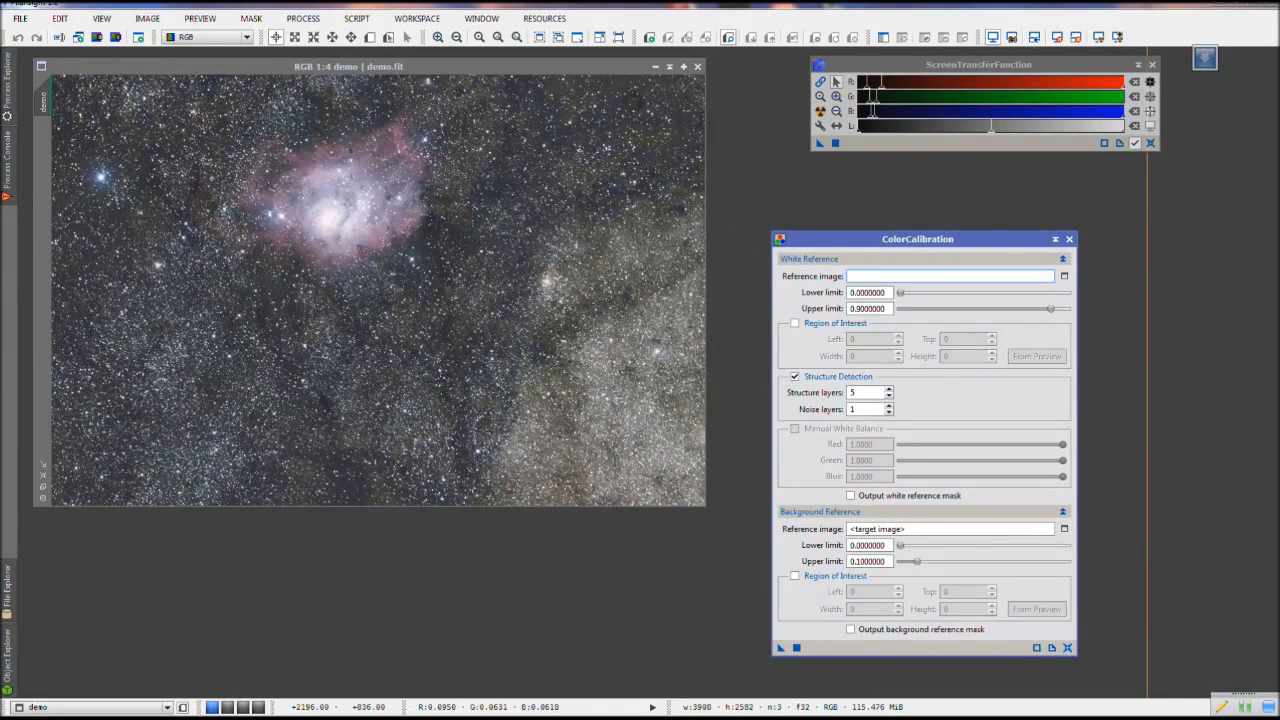
Define a small preview around the bright star cluster beside the dust cloud and set it as ColorCalibration's white reference image
key("alt+n")
left_click_drag(541, 252, 583, 300)
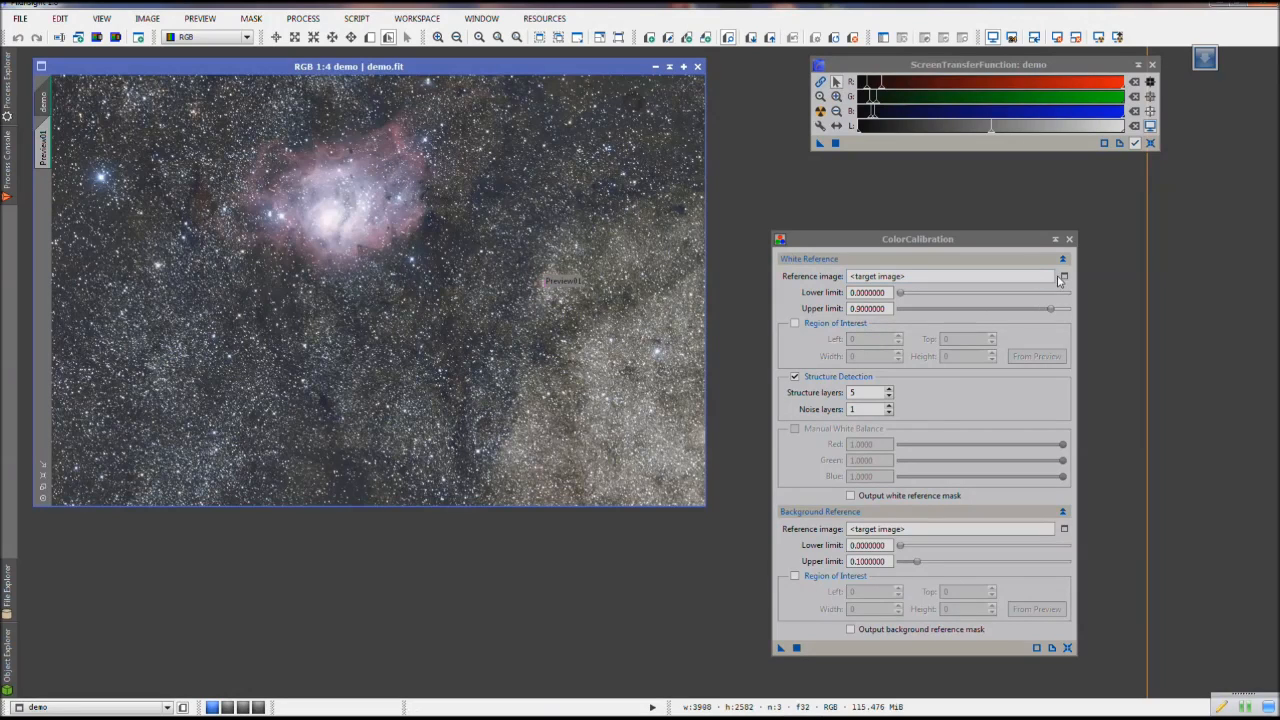
left_click(1064, 276)
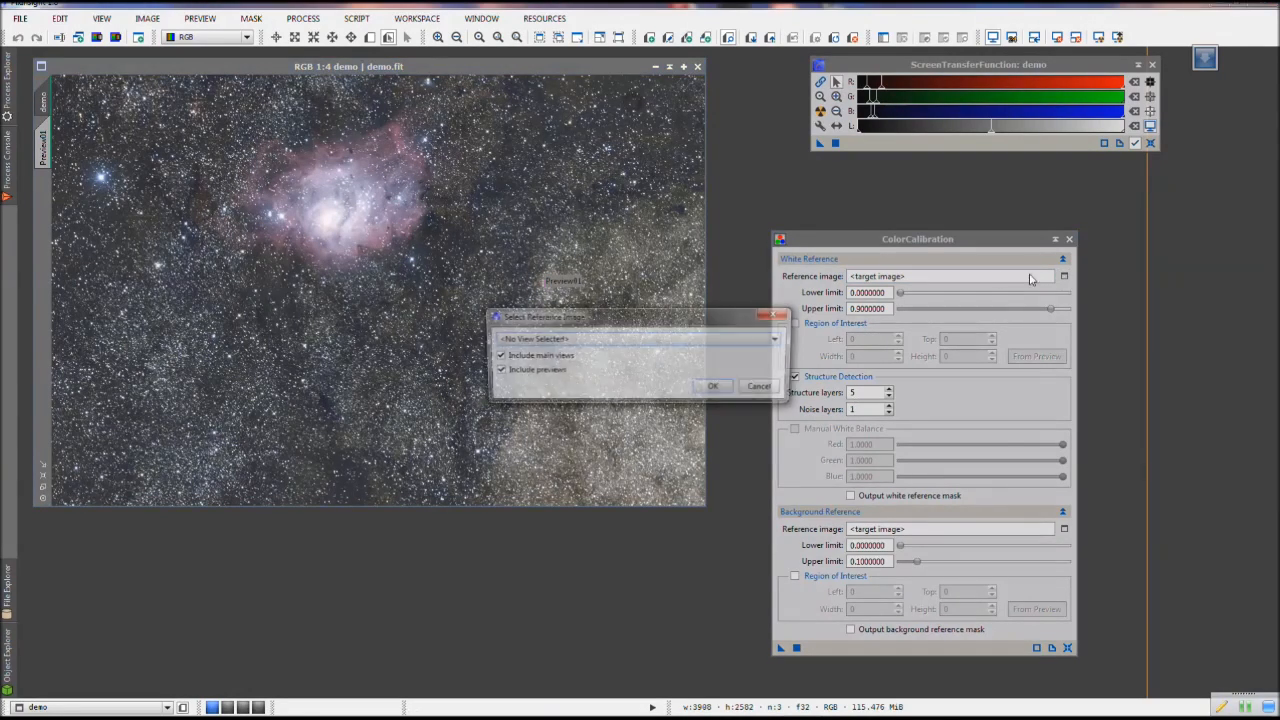
left_click(748, 338)
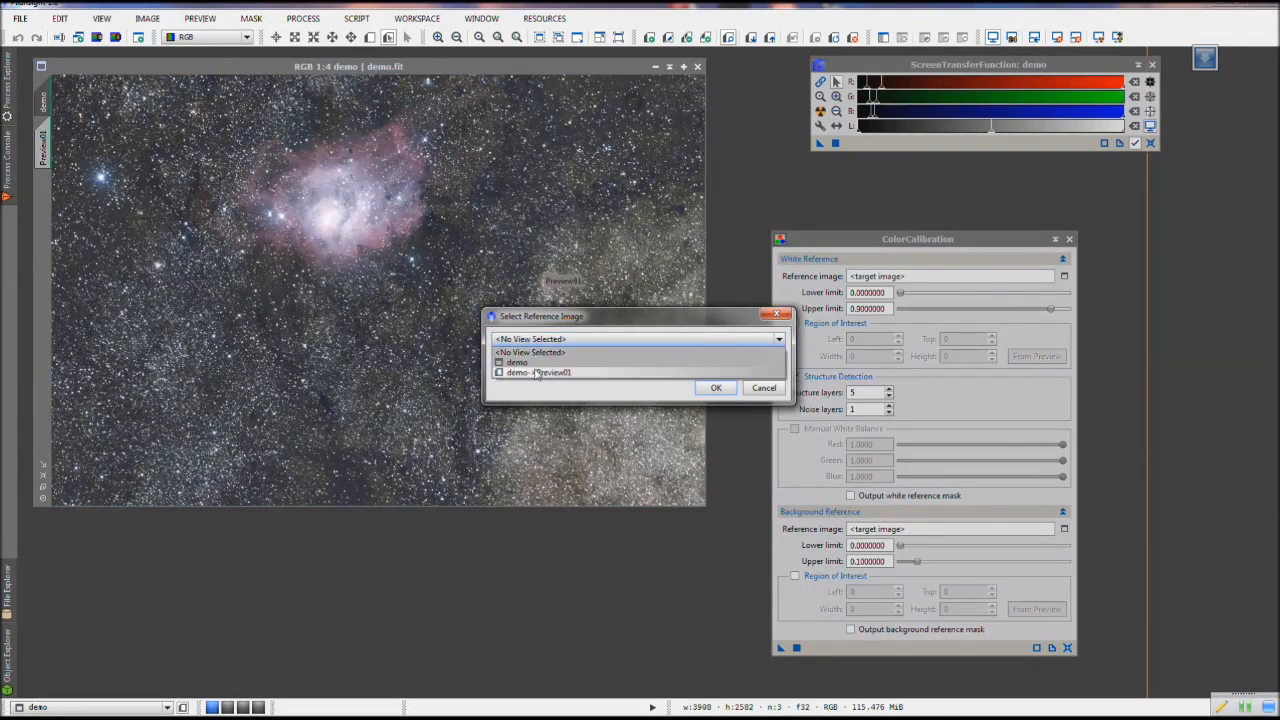
left_click(550, 373)
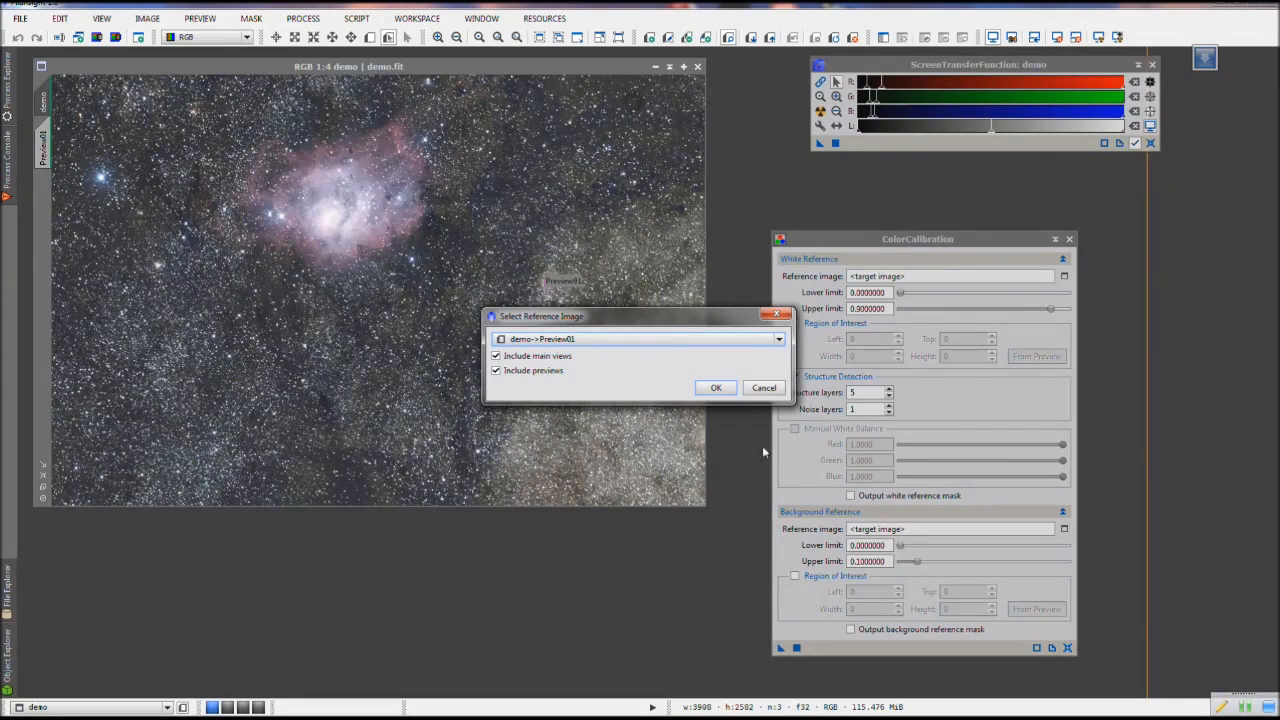
left_click(716, 387)
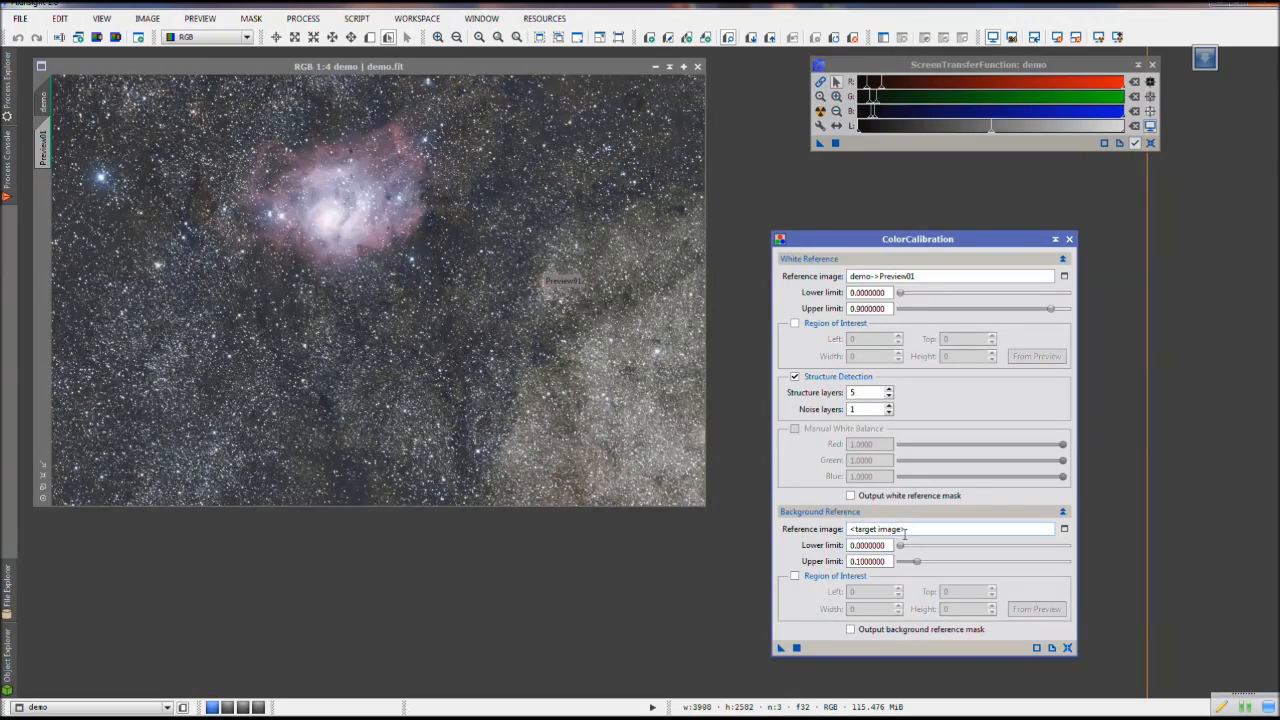
Set the full demo image as ColorCalibration's background reference image
left_click(910, 529)
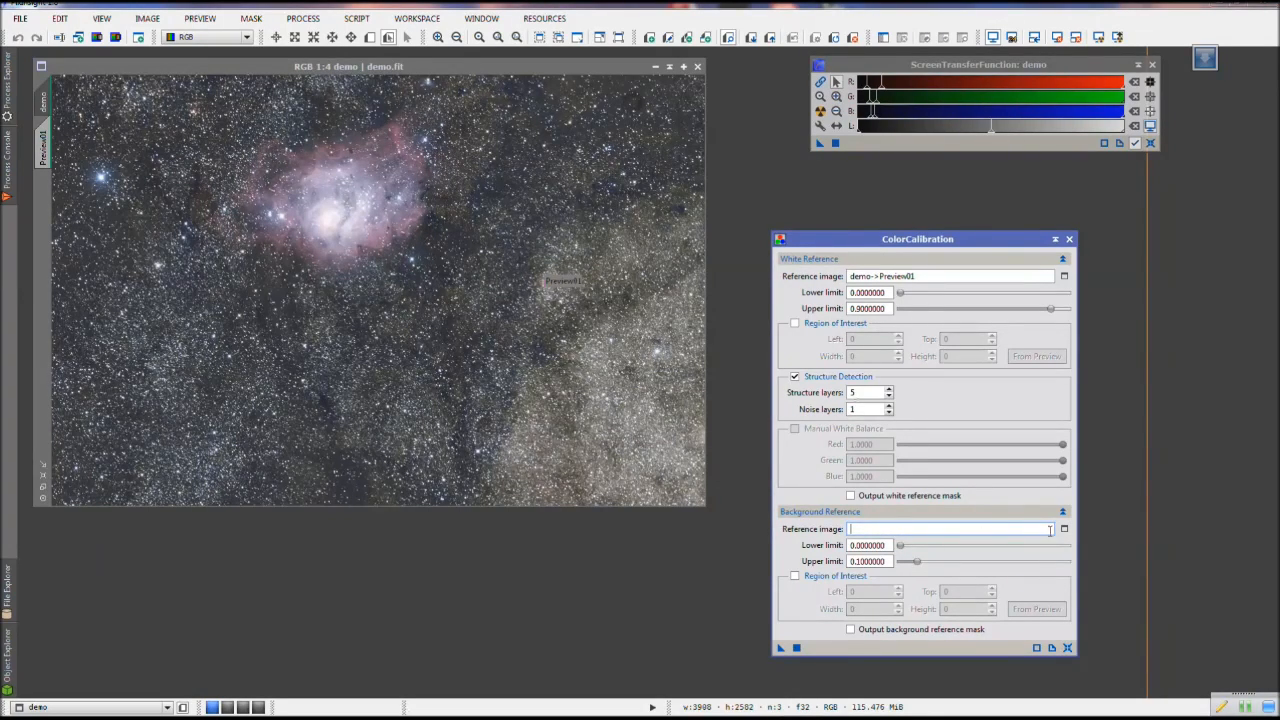
left_click(1064, 528)
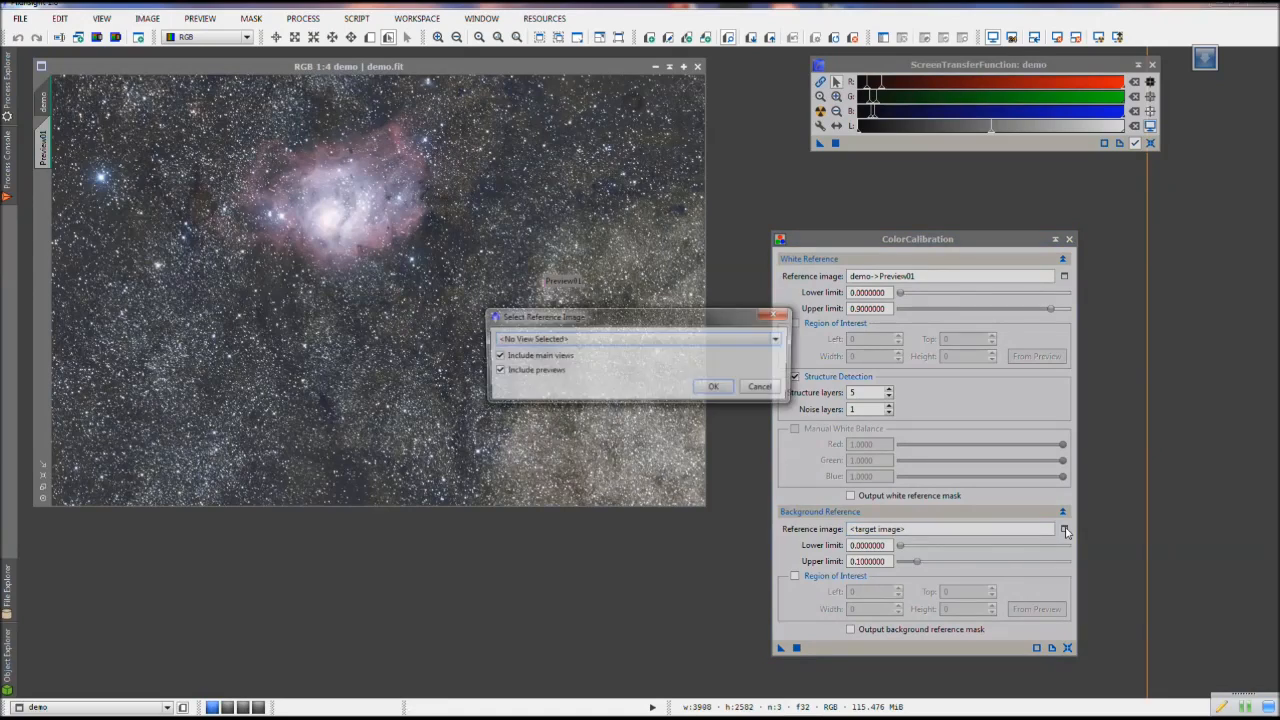
left_click(562, 342)
left_click(534, 368)
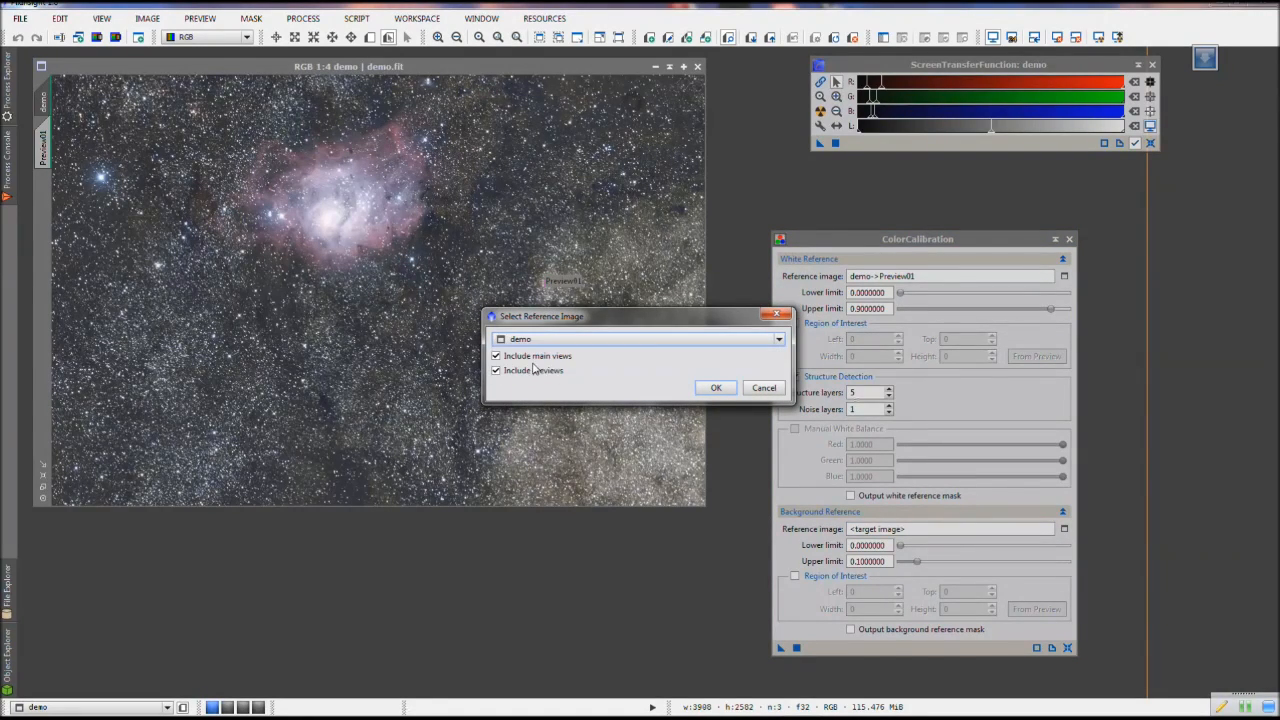
left_click(716, 388)
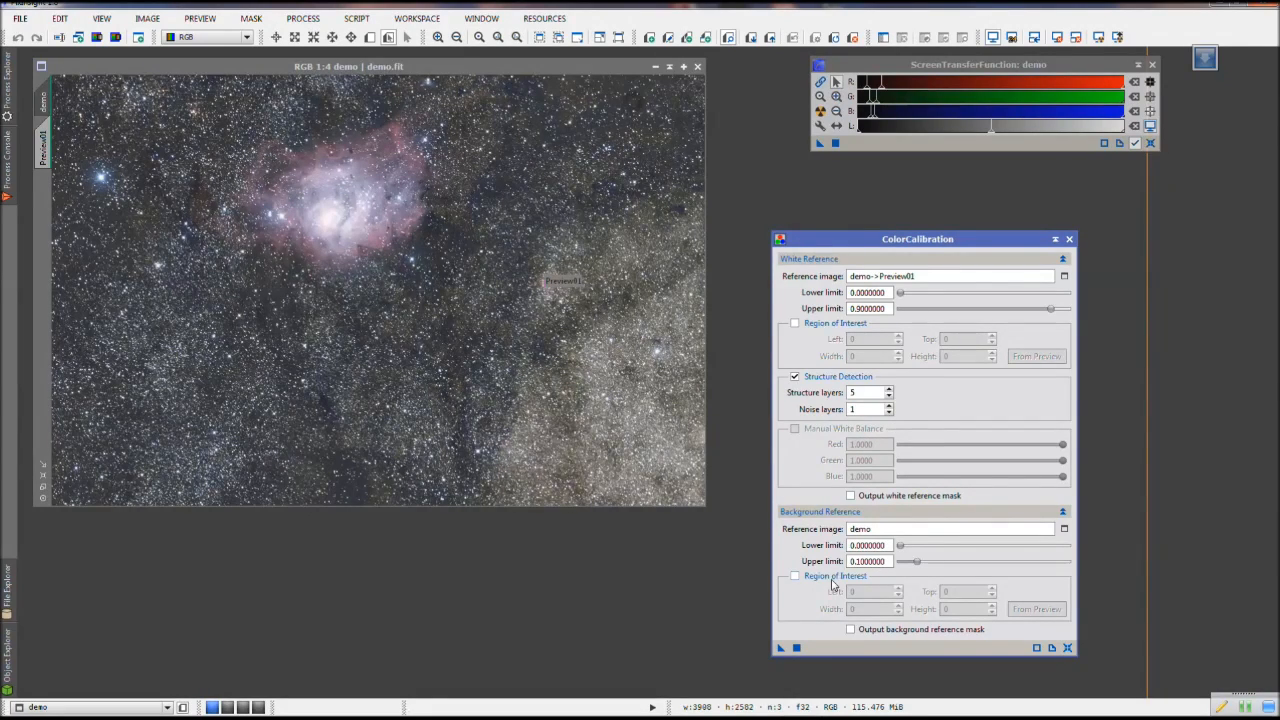
Apply the color calibration to the demo image and close the ColorCalibration process
left_click(797, 648)
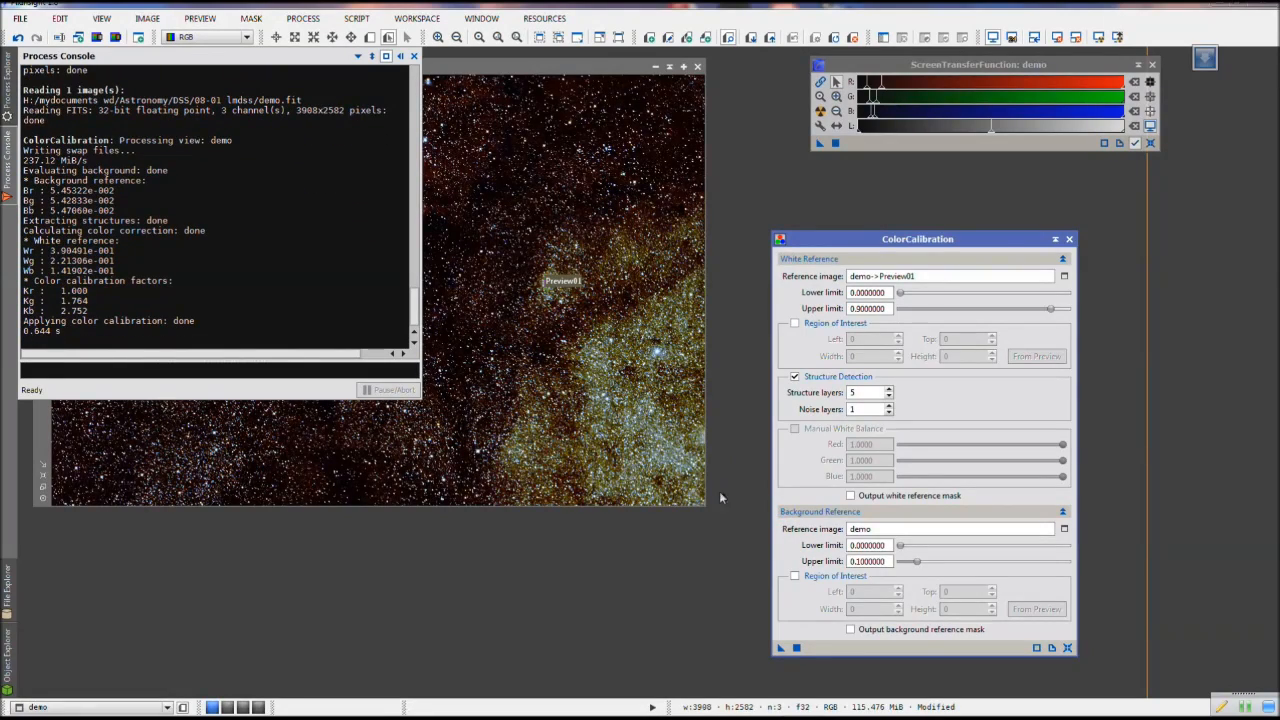
left_click(1069, 240)
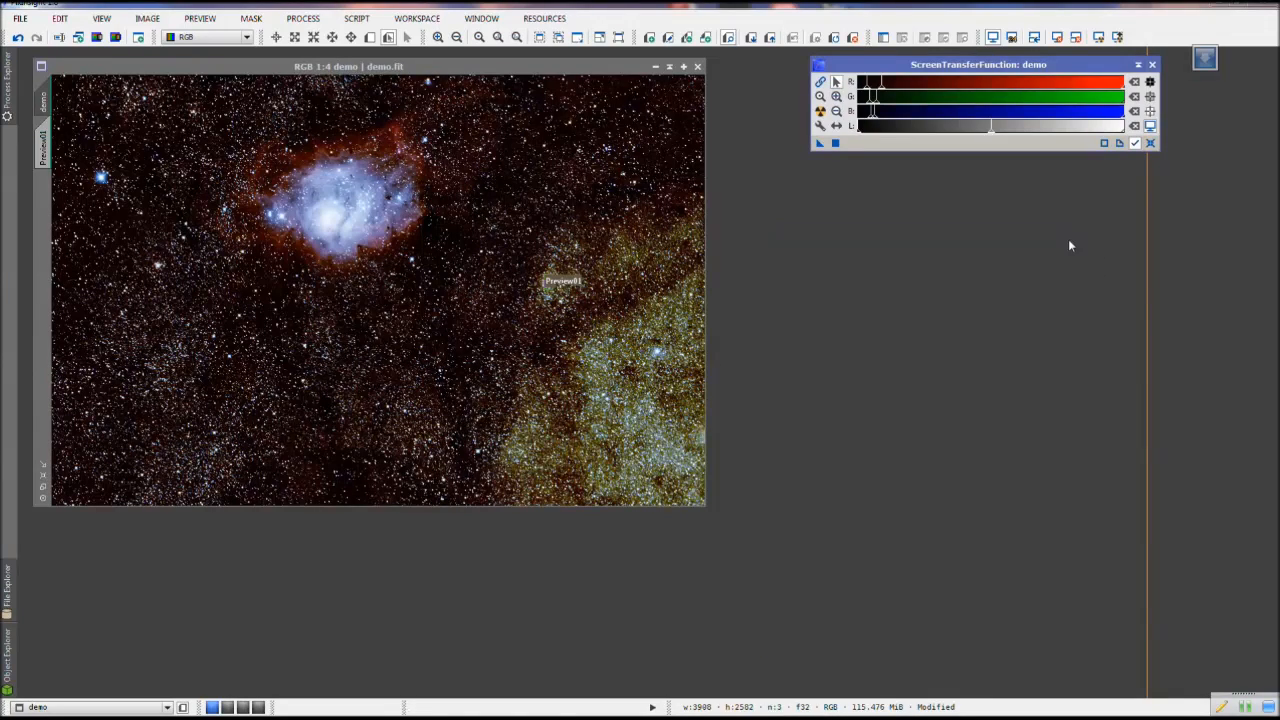
Save the calibrated image as a new FITS file named demo1.fit and dismiss the process console
left_click(19, 20)
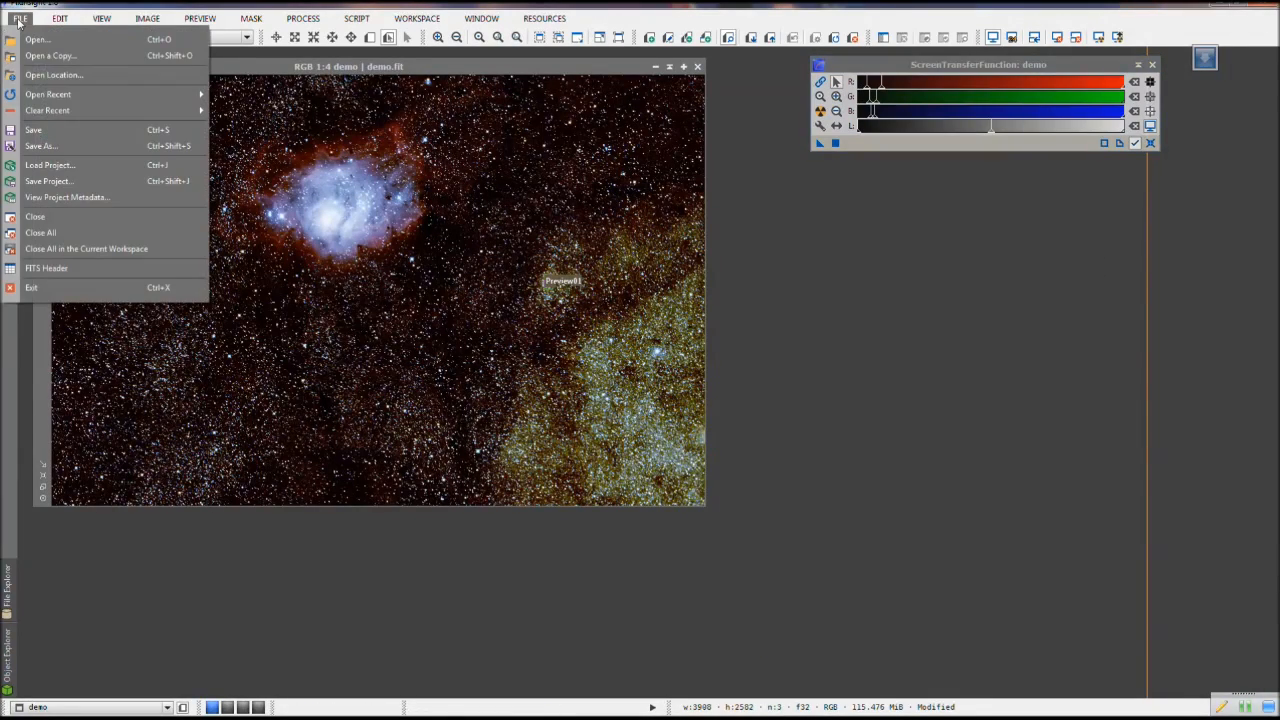
left_click(40, 146)
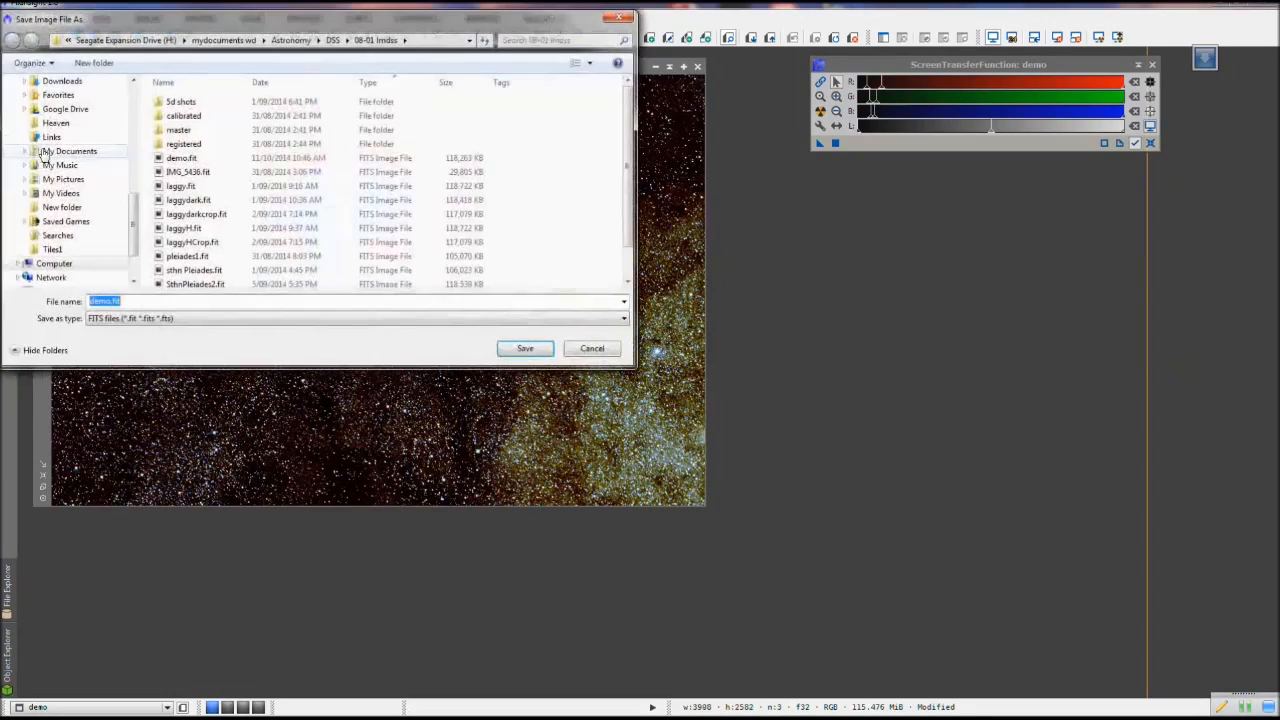
left_click(110, 302)
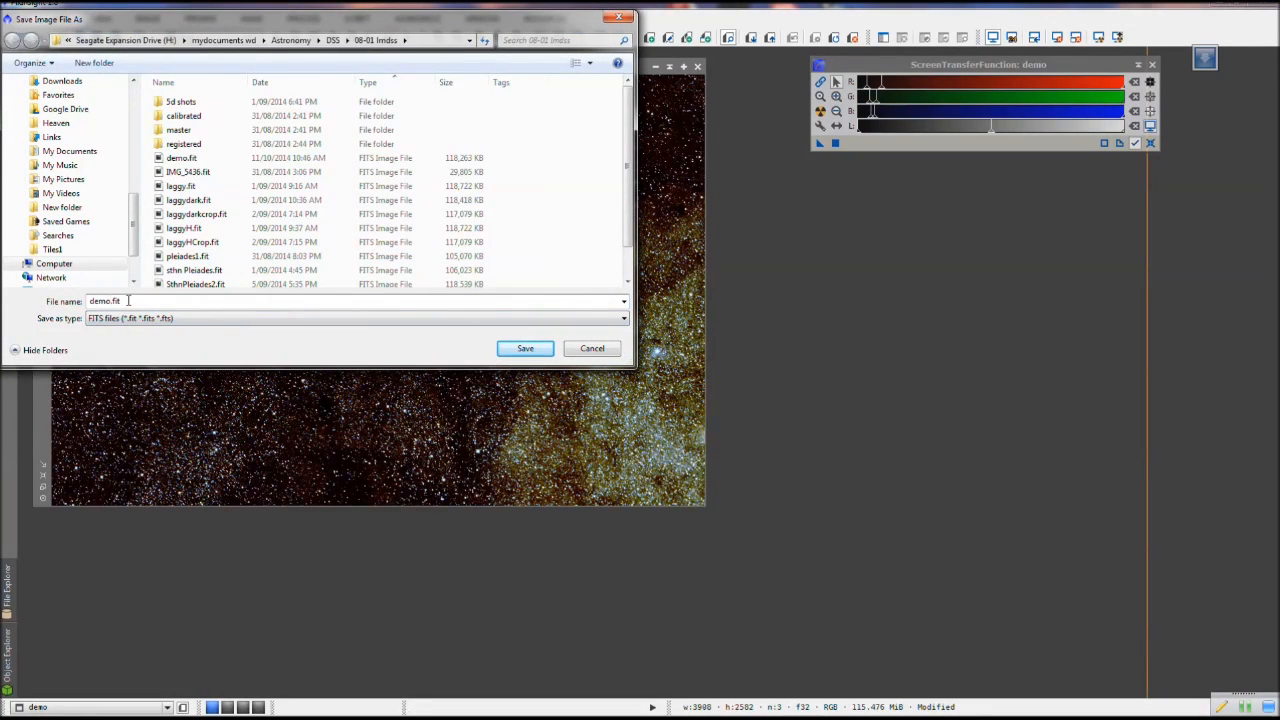
type("1")
left_click(525, 348)
left_click(690, 423)
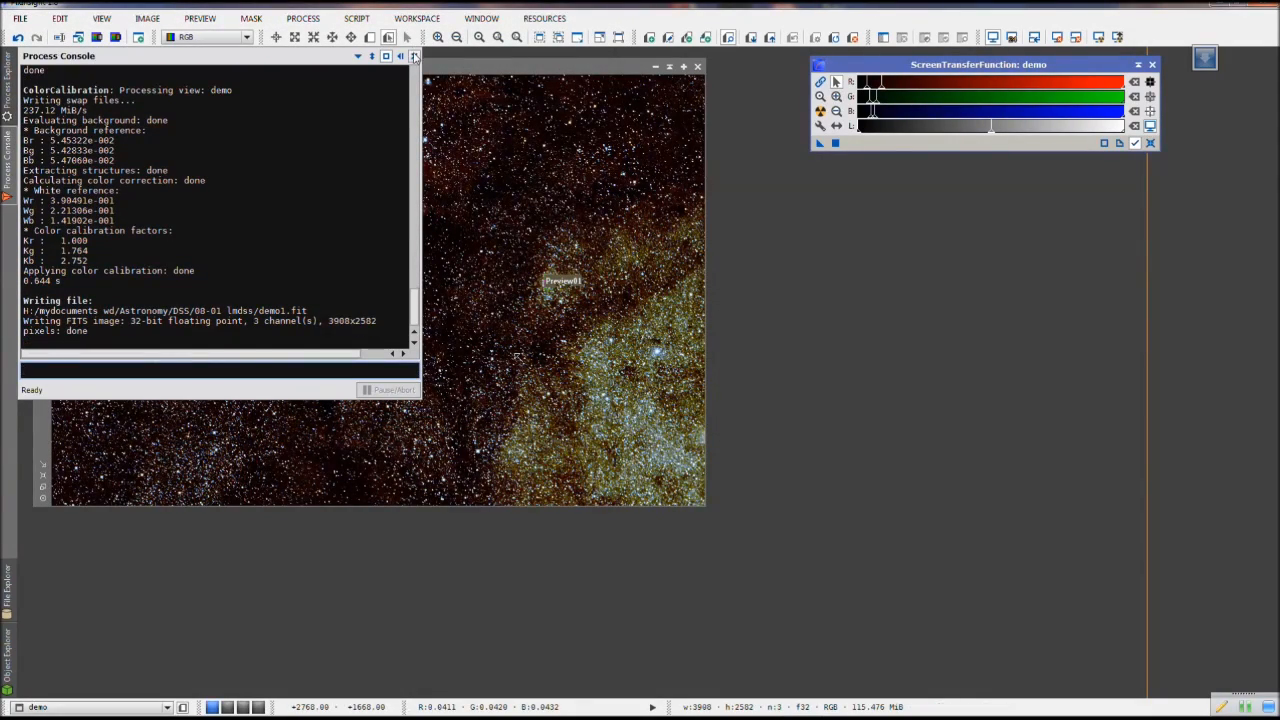
left_click(414, 56)
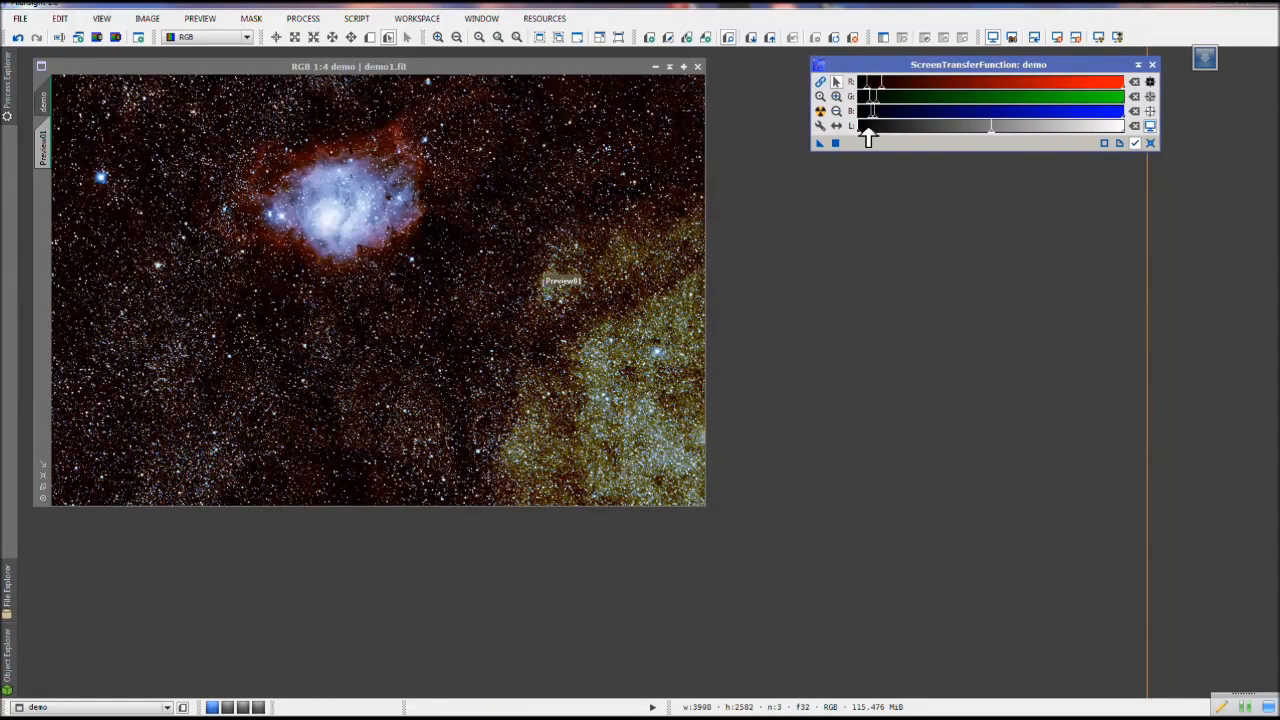
Reset the screen stretch, close ScreenTransferFunction, and close the calibrated image window, discarding its processing history
left_click(1151, 143)
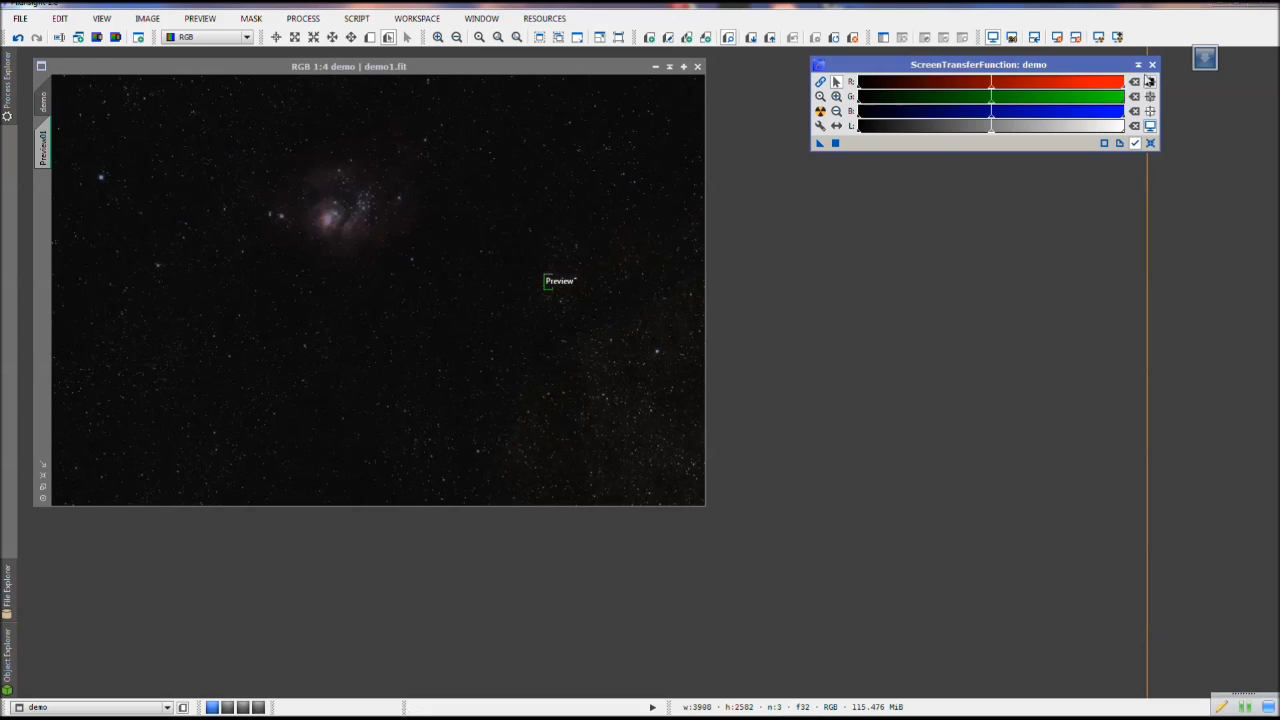
left_click(1152, 64)
left_click(697, 66)
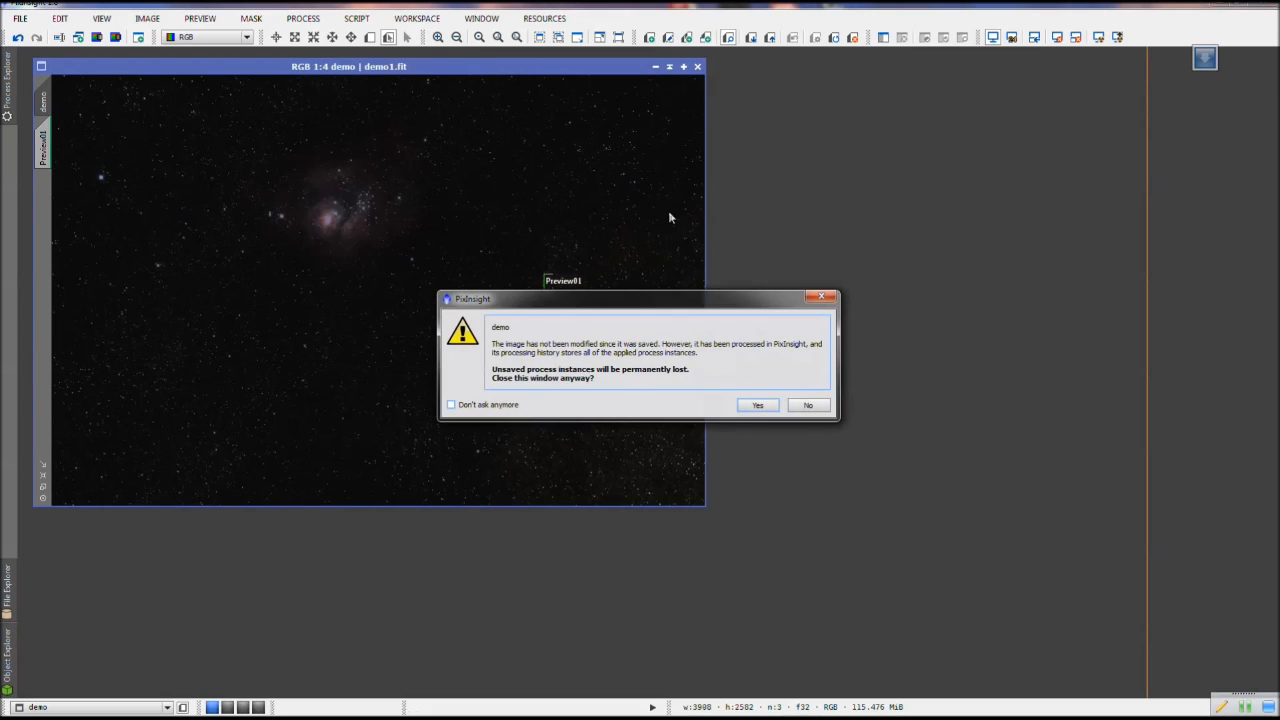
left_click(757, 405)
Open the saved demo1.fit image from the 08-01 lmdss folder
left_click(20, 18)
left_click(35, 39)
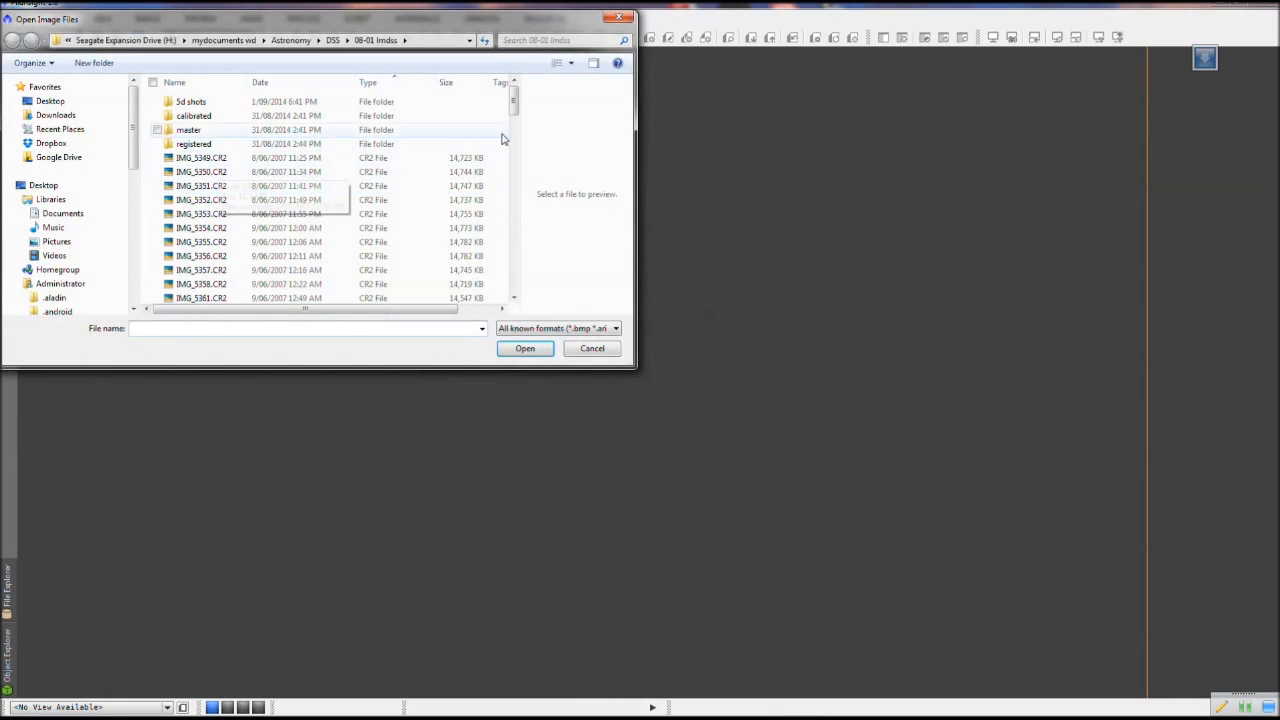
scroll(517, 108, "down", 1)
left_click_drag(517, 108, 505, 243)
double_click(193, 204)
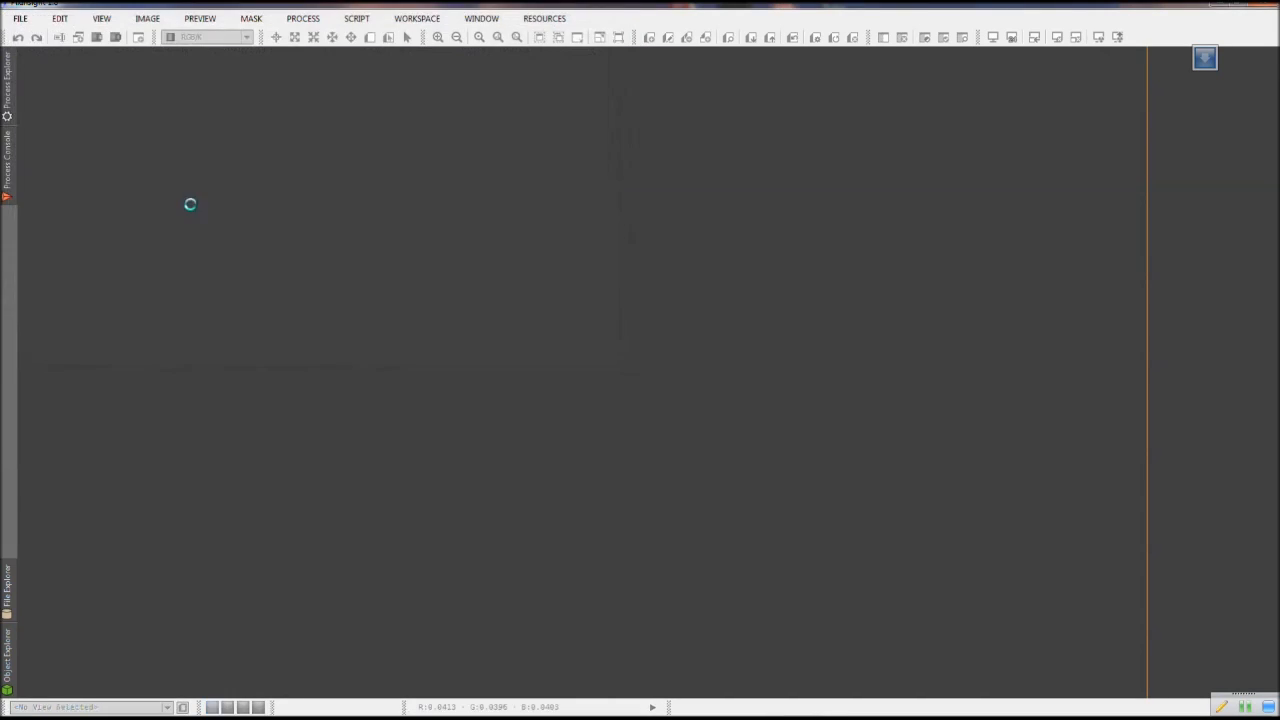
Open ScreenTransferFunction and auto-stretch the display of the demo1 image
left_click(9, 68)
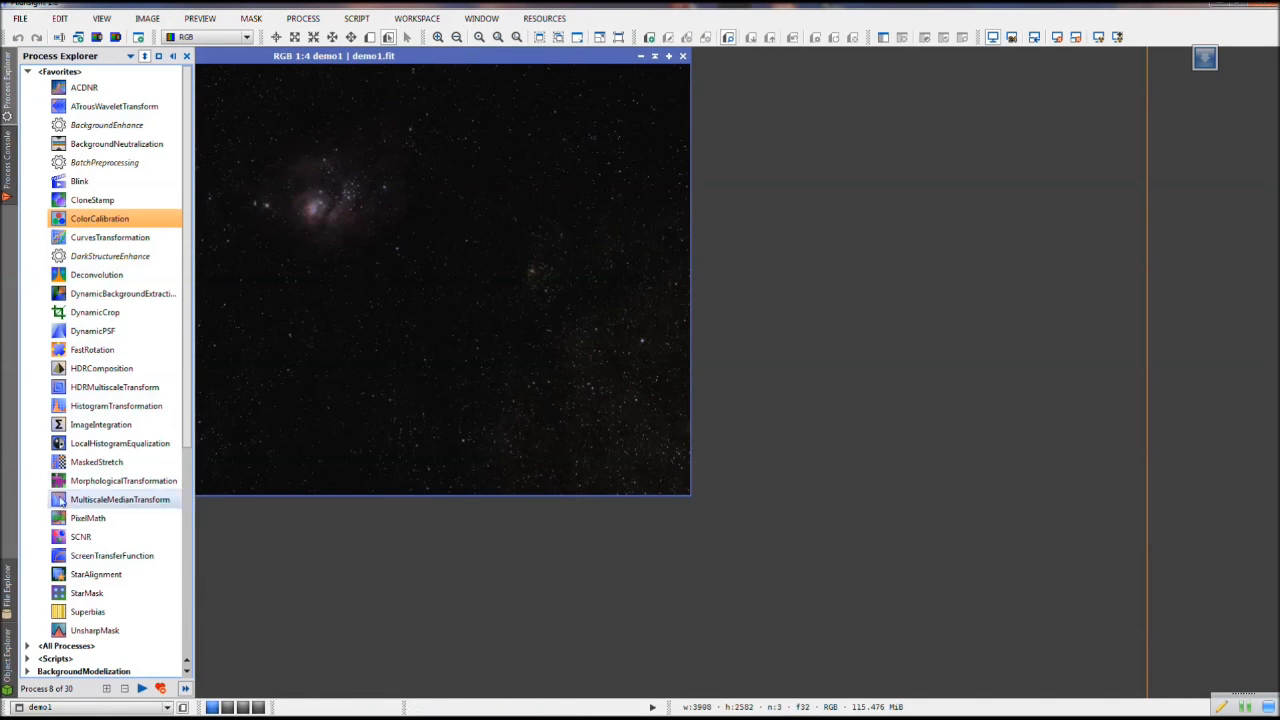
double_click(91, 557)
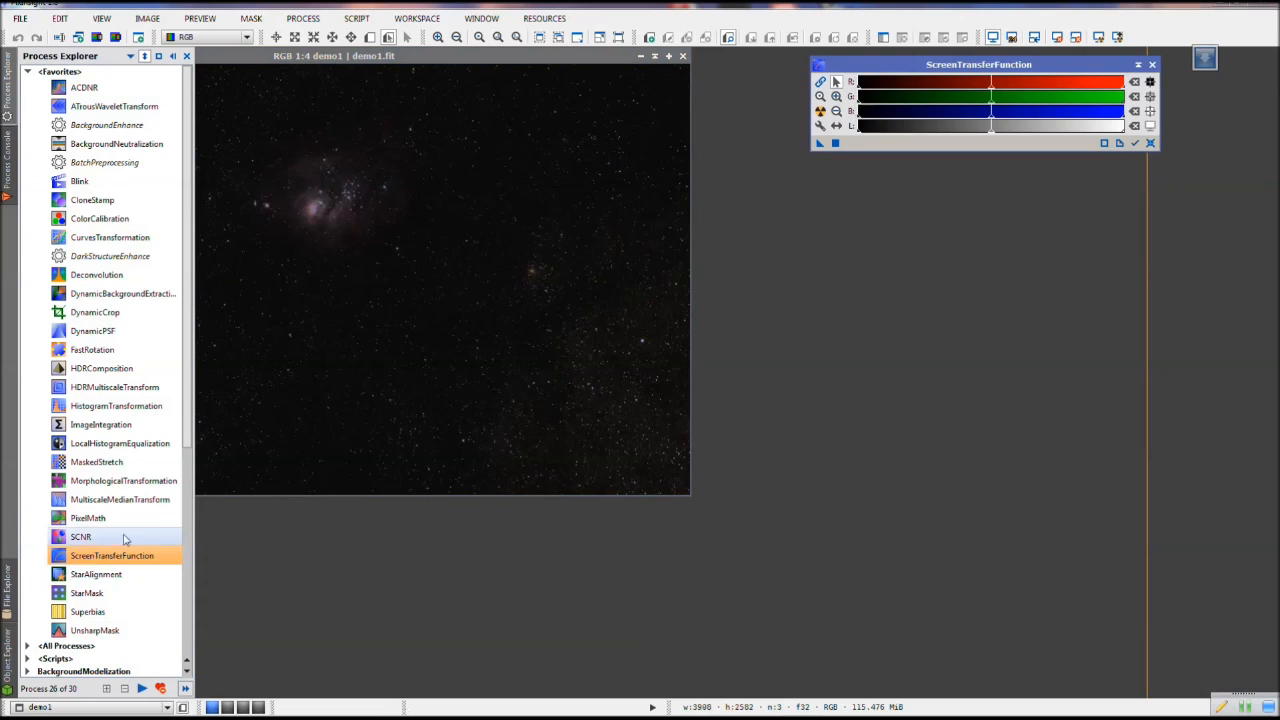
left_click(607, 58)
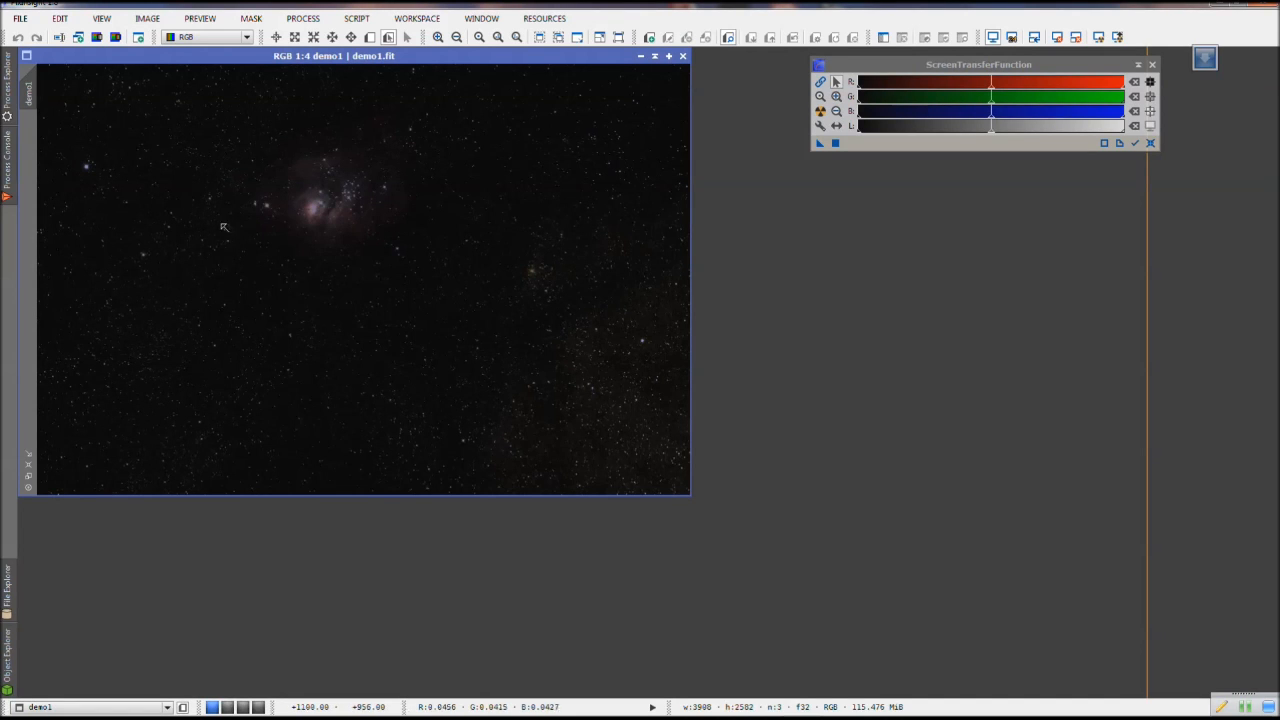
left_click(821, 111)
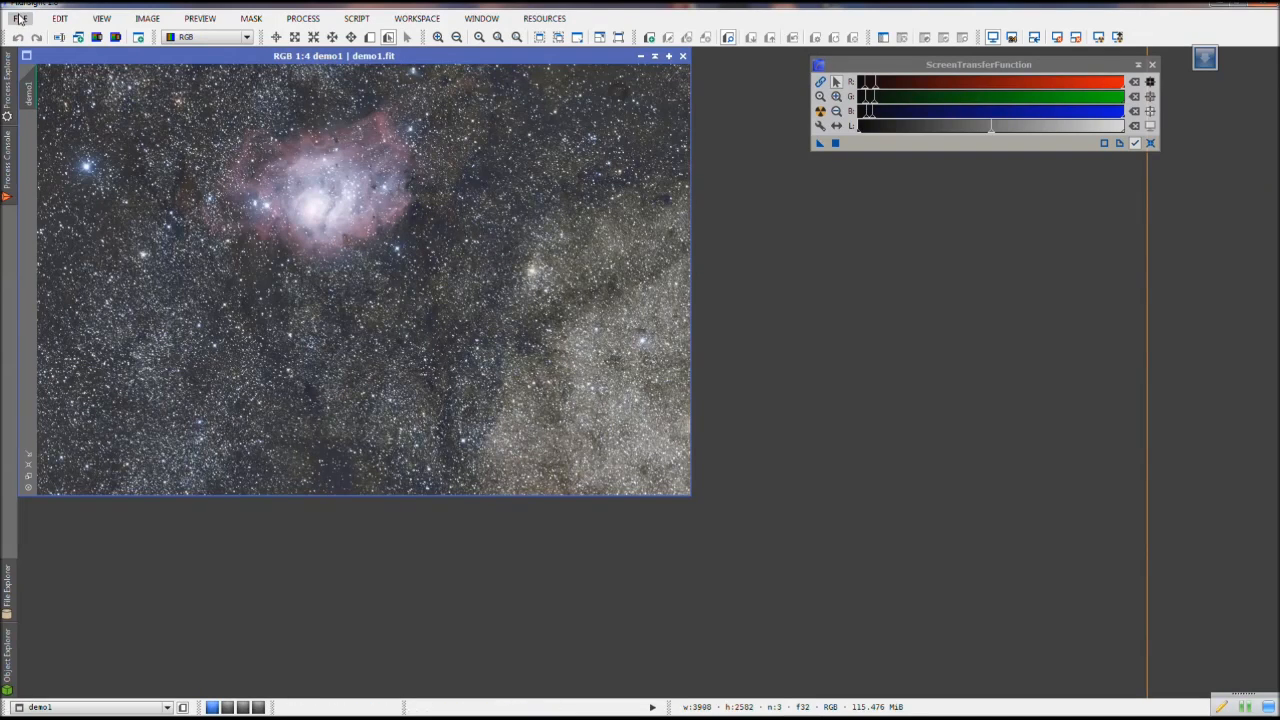
Open the uncalibrated demo.fit alongside demo1 and auto-stretch its display
left_click(20, 18)
mouse_move(30, 101)
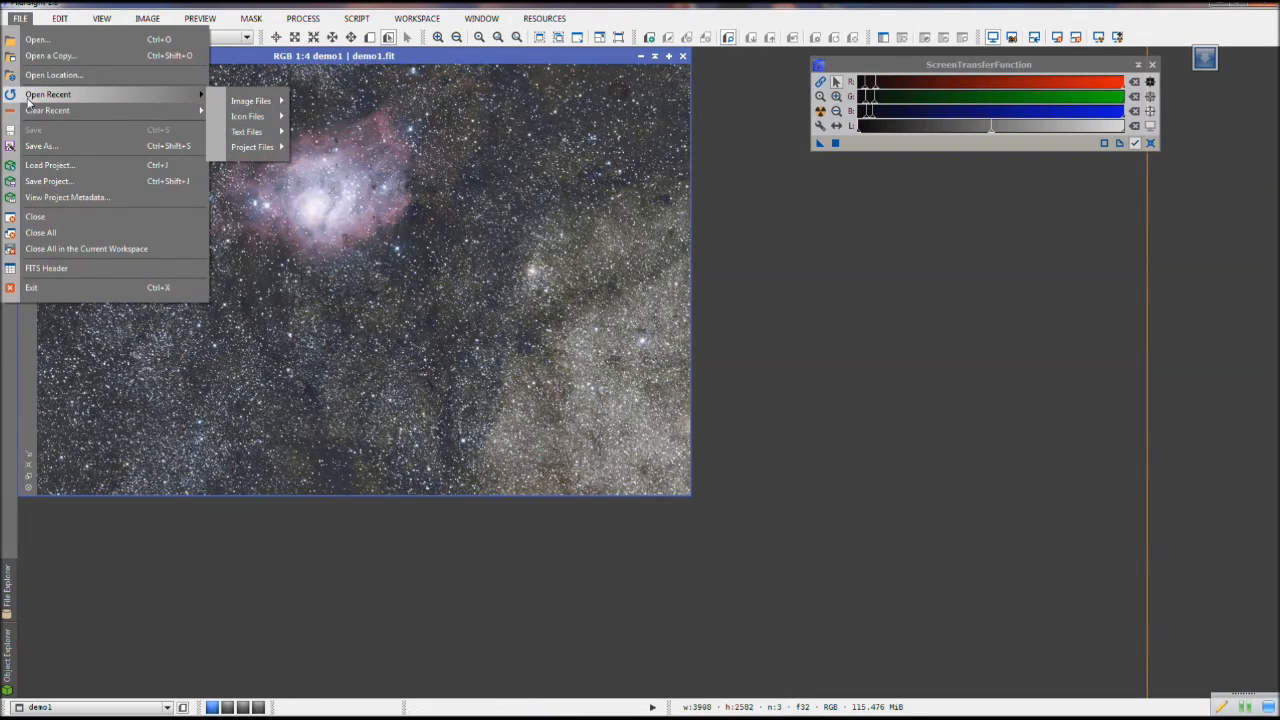
left_click(36, 41)
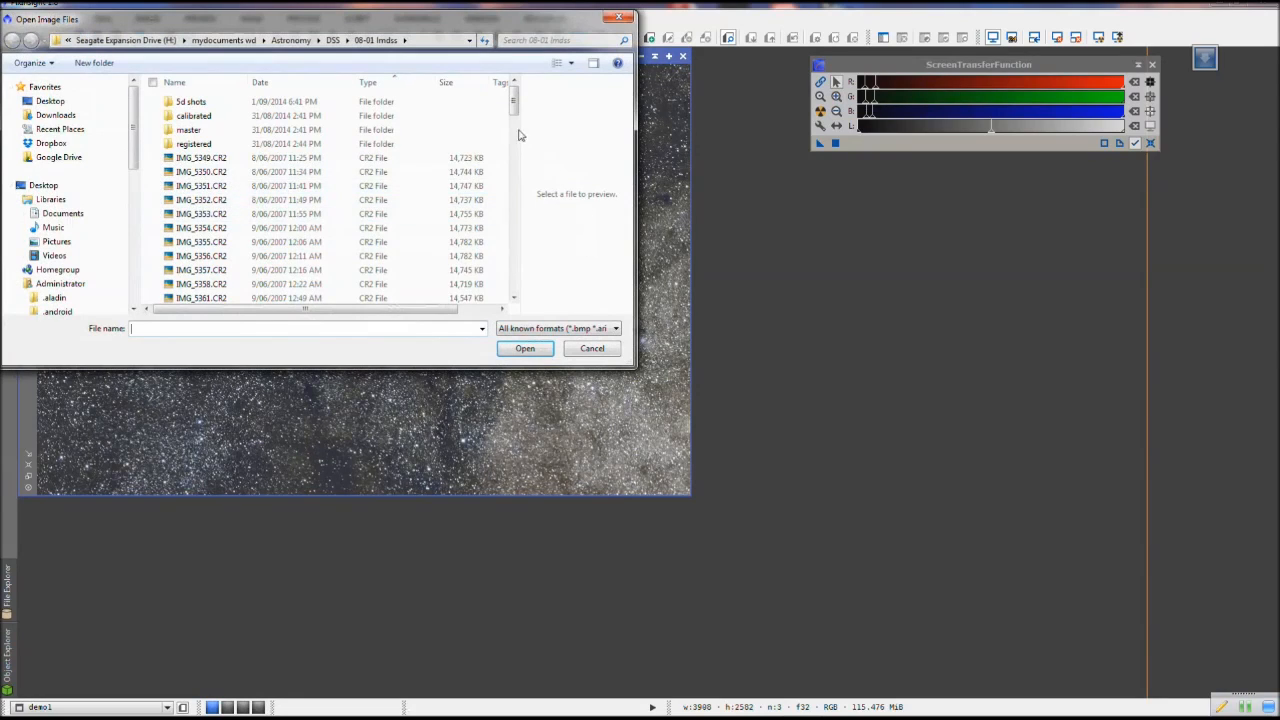
left_click_drag(514, 100, 515, 238)
left_click(185, 182)
double_click(185, 183)
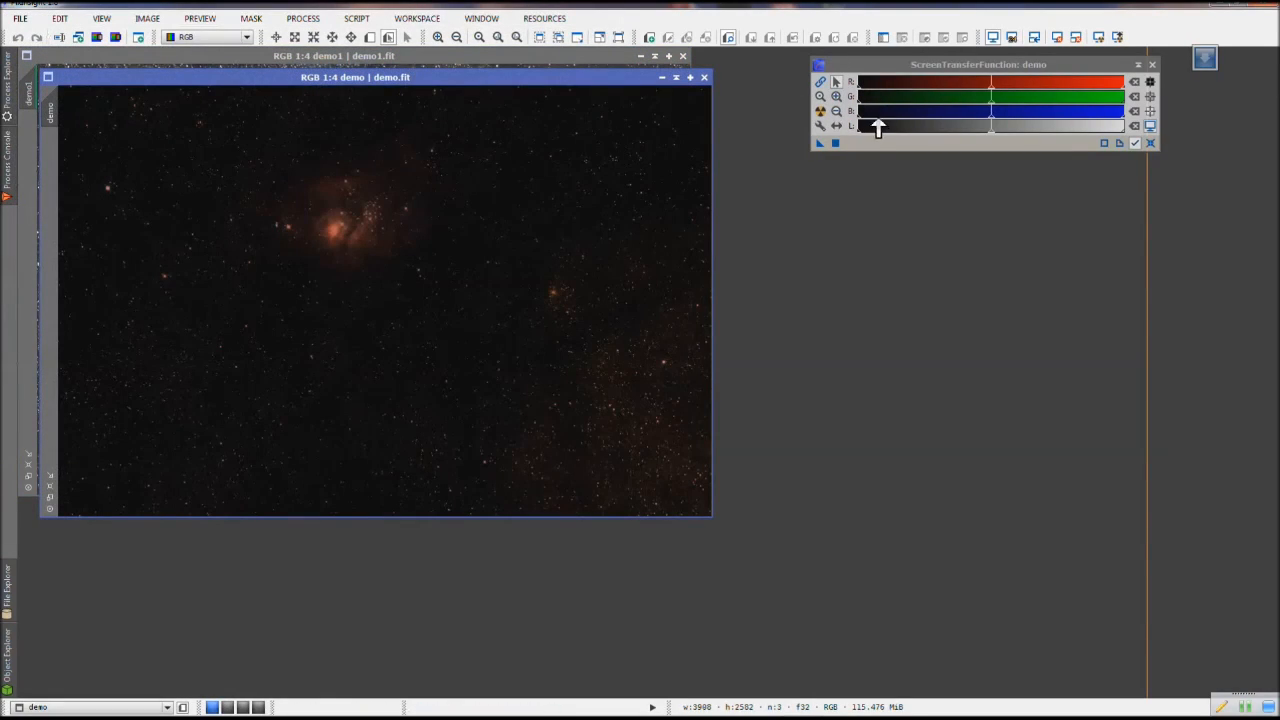
left_click(820, 112)
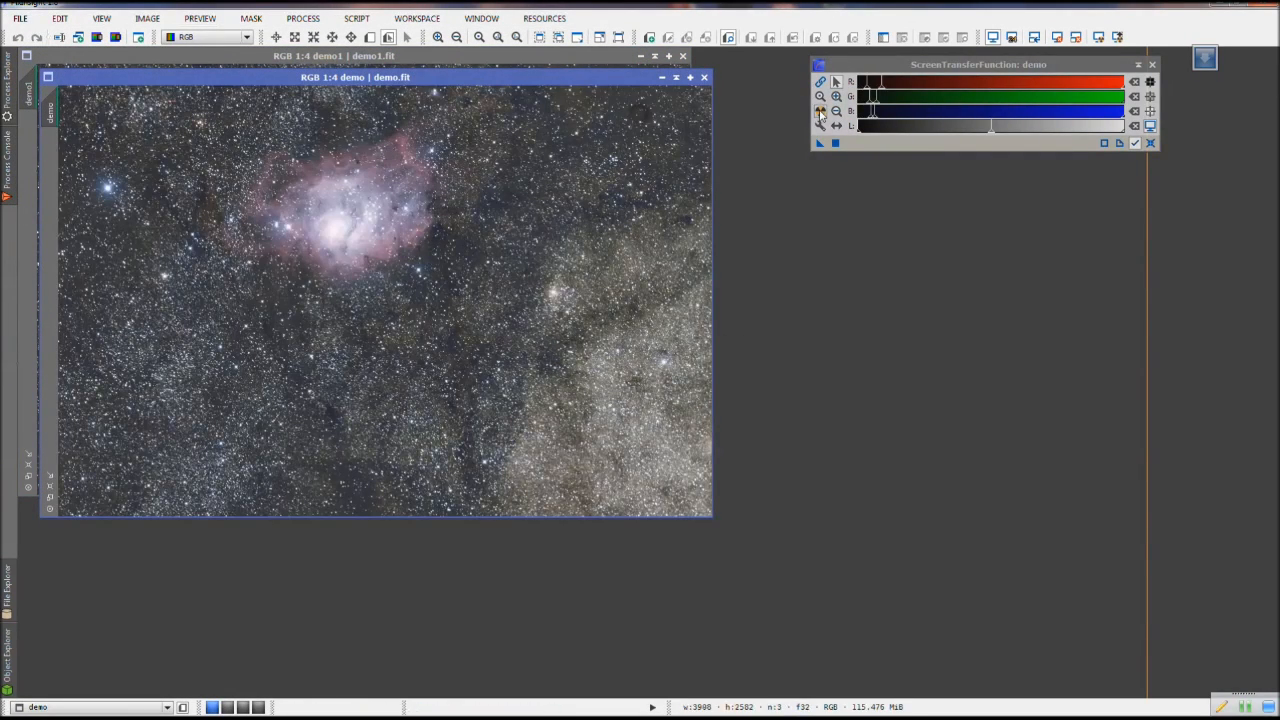
Tile the two image windows to compare demo with demo1, and close demo.fit
left_click(480, 20)
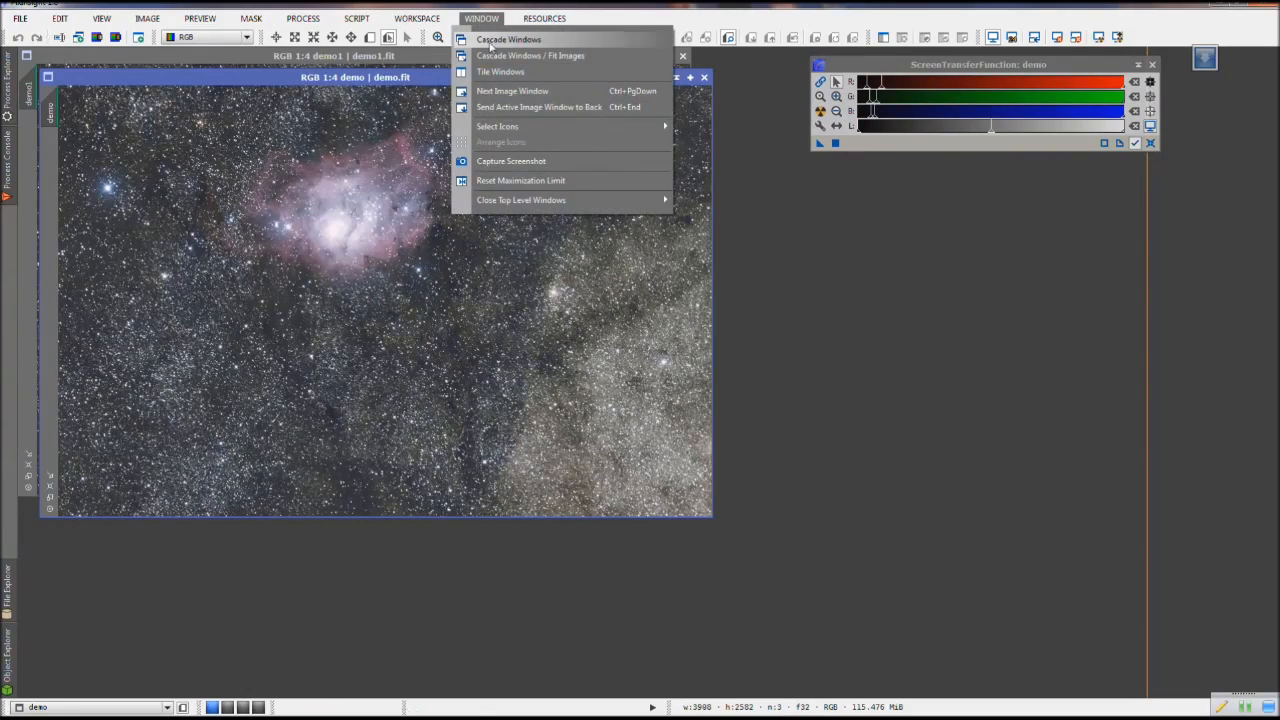
left_click(497, 76)
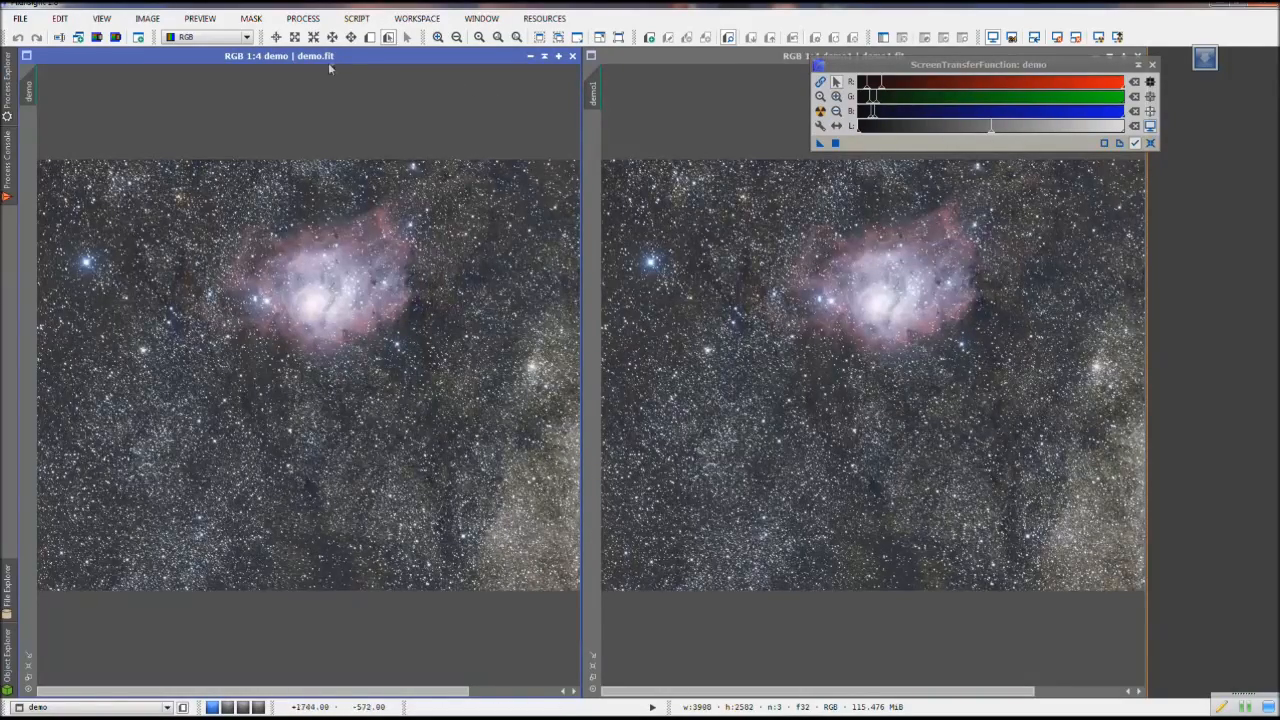
left_click(572, 55)
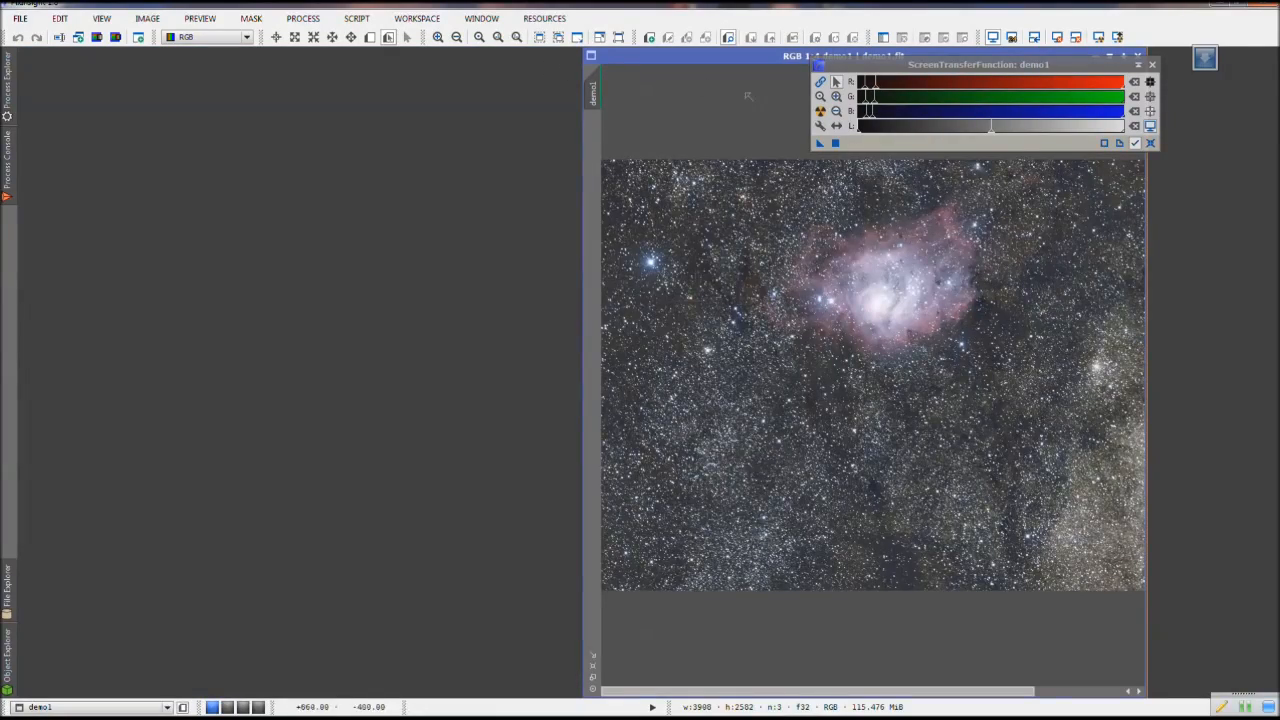
Move the demo1 window into the vacated workspace area and close ScreenTransferFunction
left_click_drag(734, 54, 201, 63)
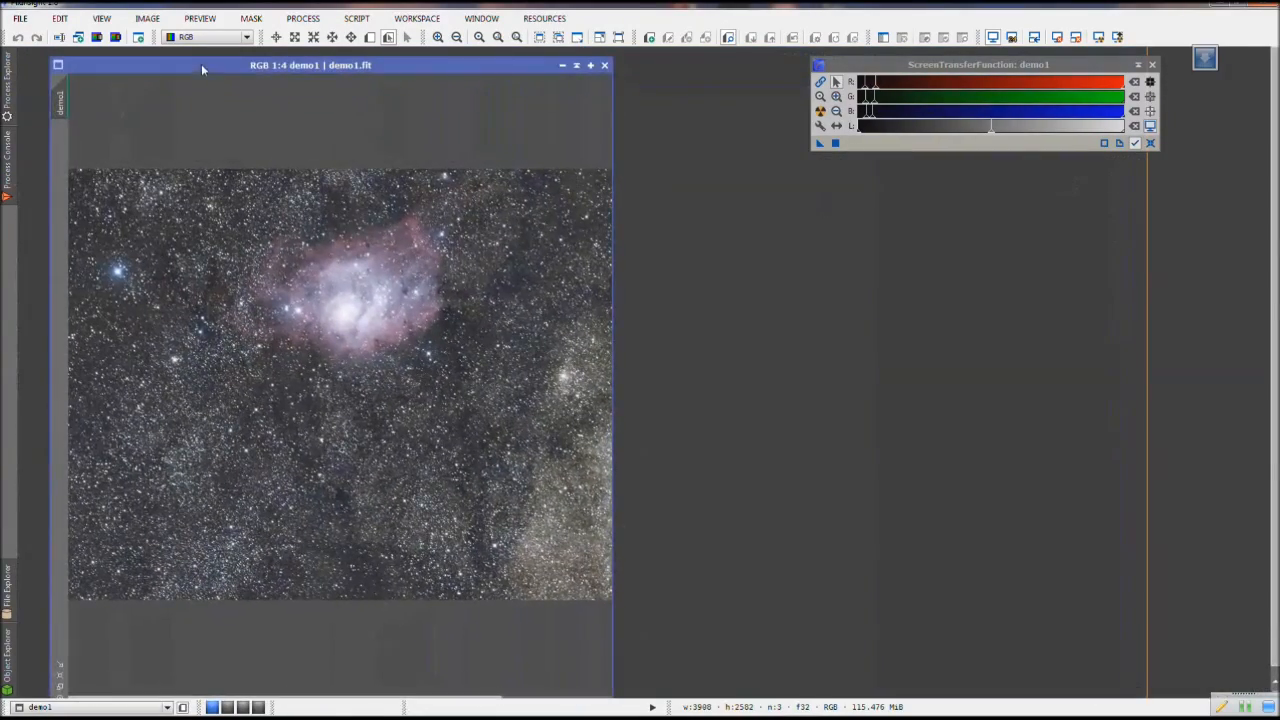
left_click(1153, 65)
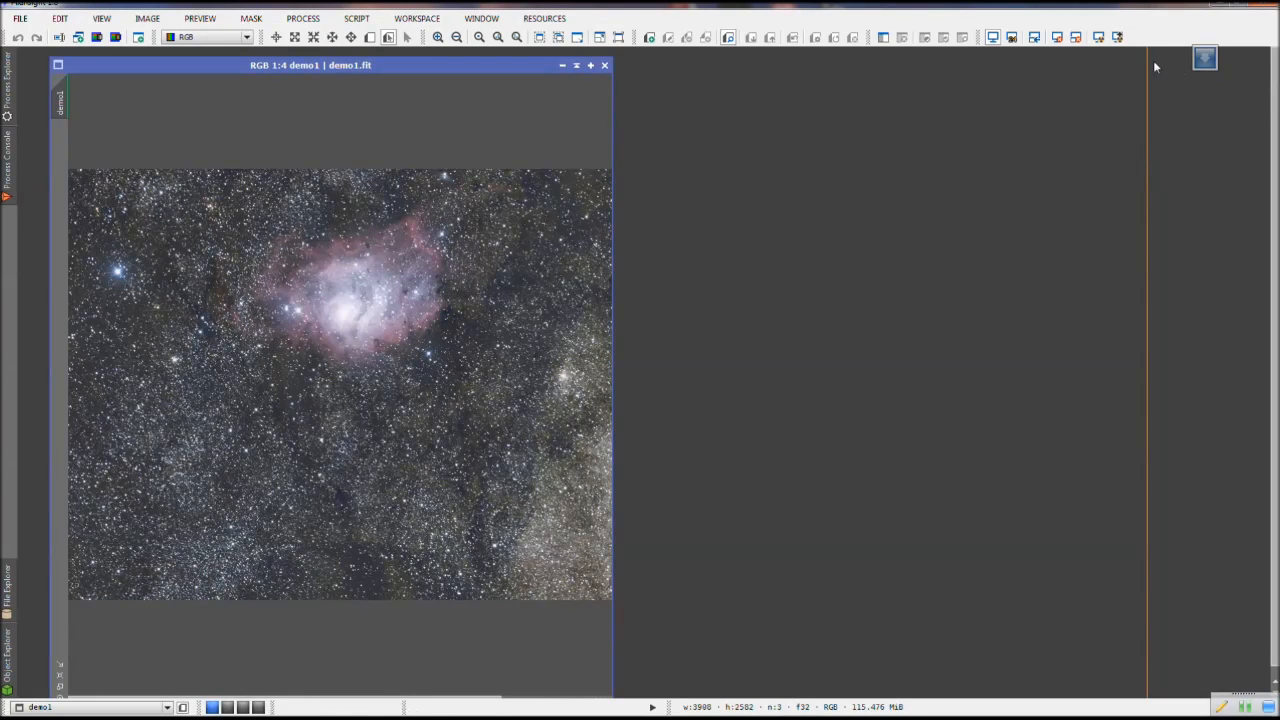
left_click(8, 95)
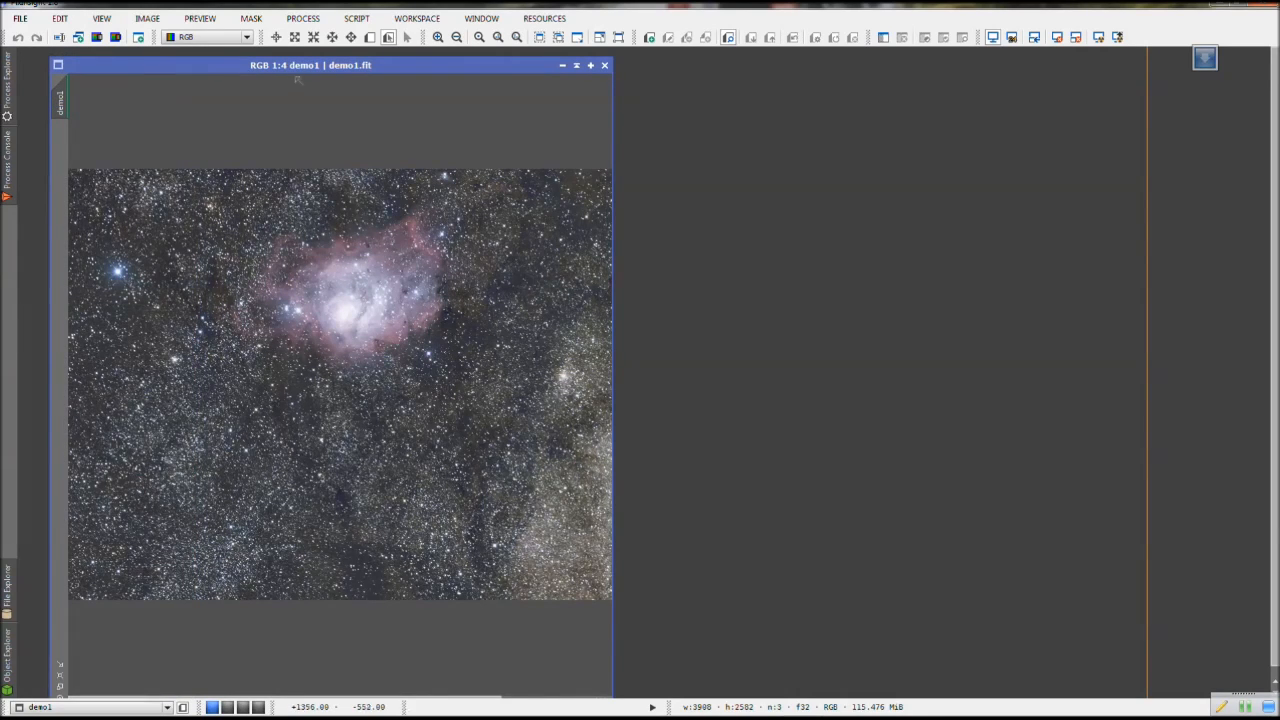
left_click_drag(295, 70, 301, 61)
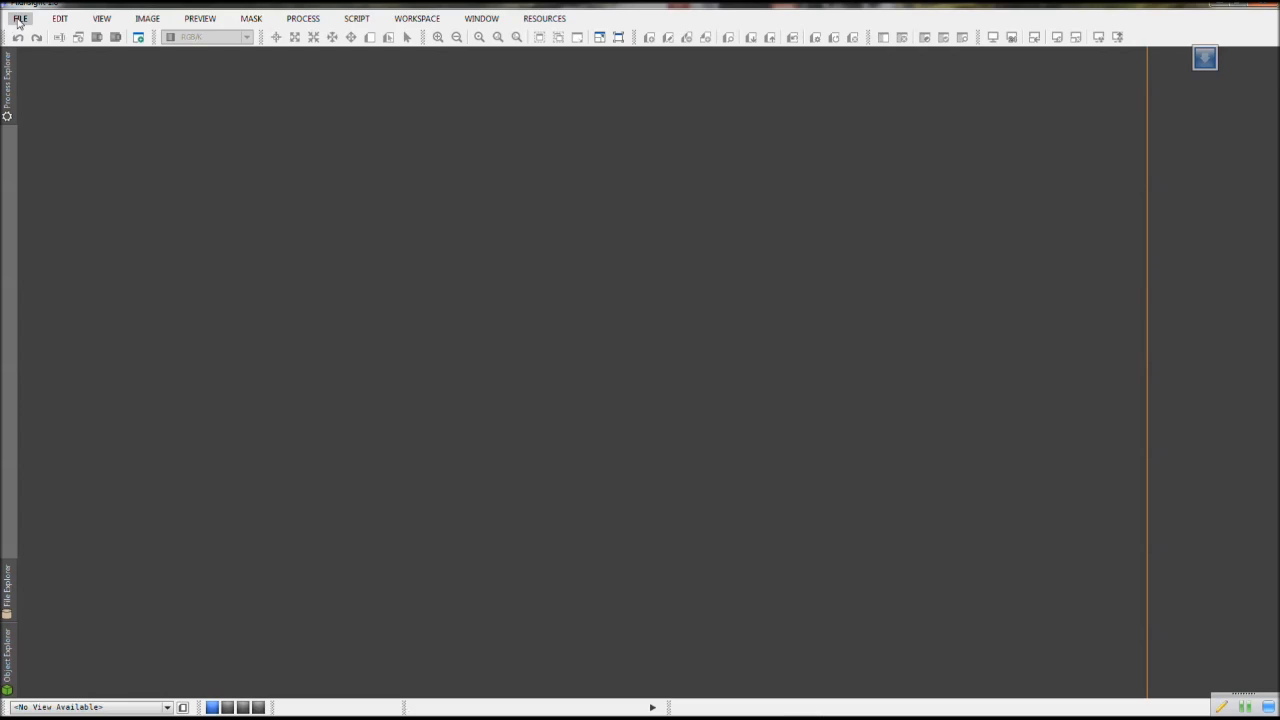
Open demo.fit in the empty workspace and dismiss the process console
double_click(100, 168)
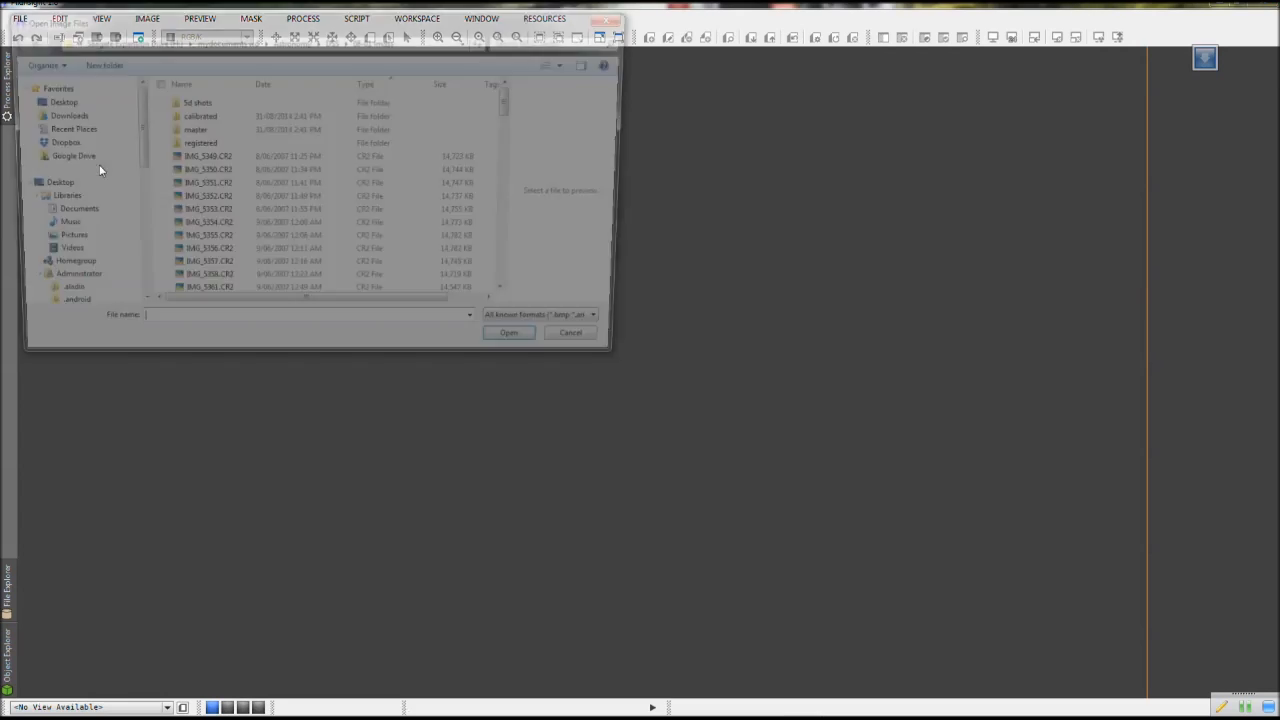
left_click_drag(514, 101, 514, 233)
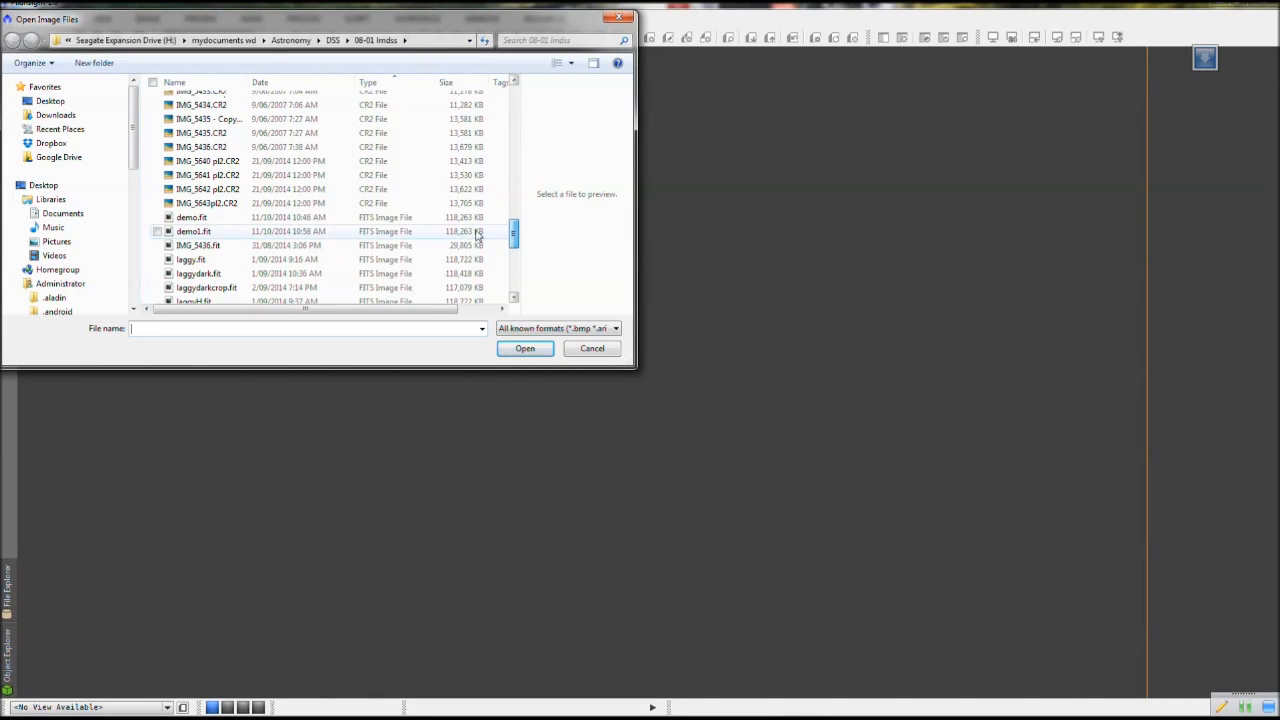
double_click(184, 217)
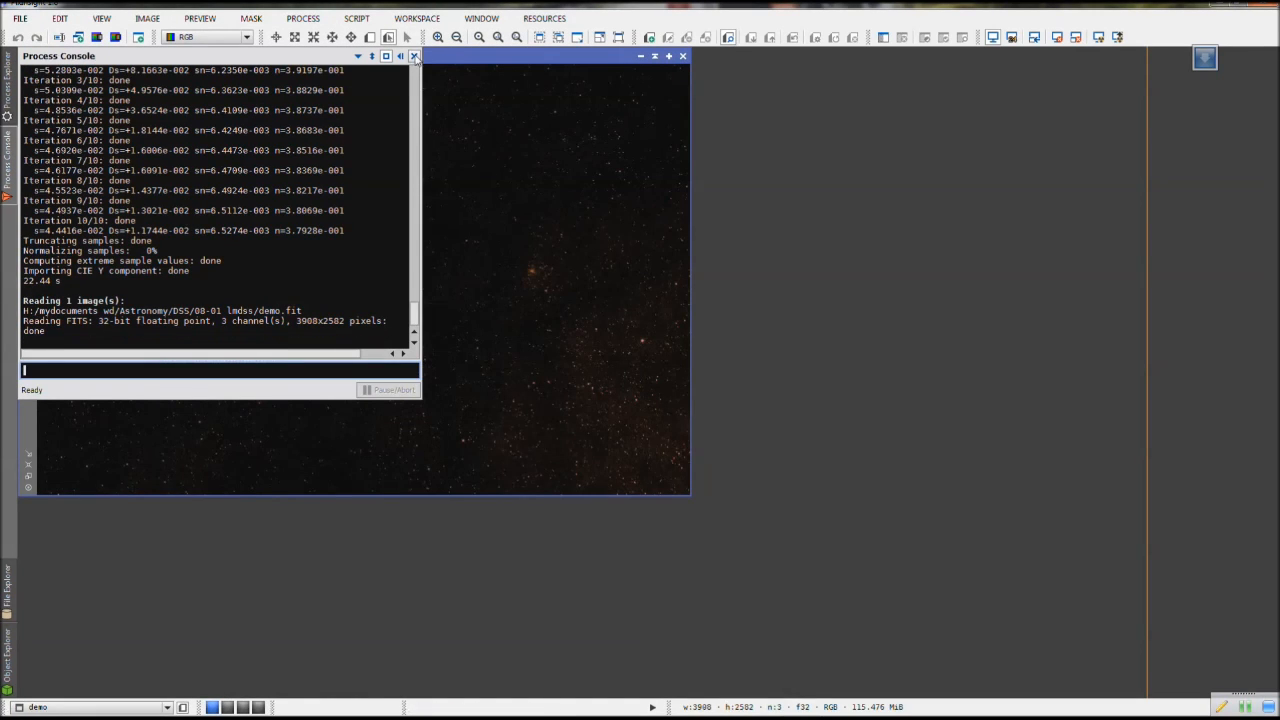
left_click(414, 56)
Open demo1.fit from the recent image files and close it again
left_click(20, 18)
mouse_move(48, 97)
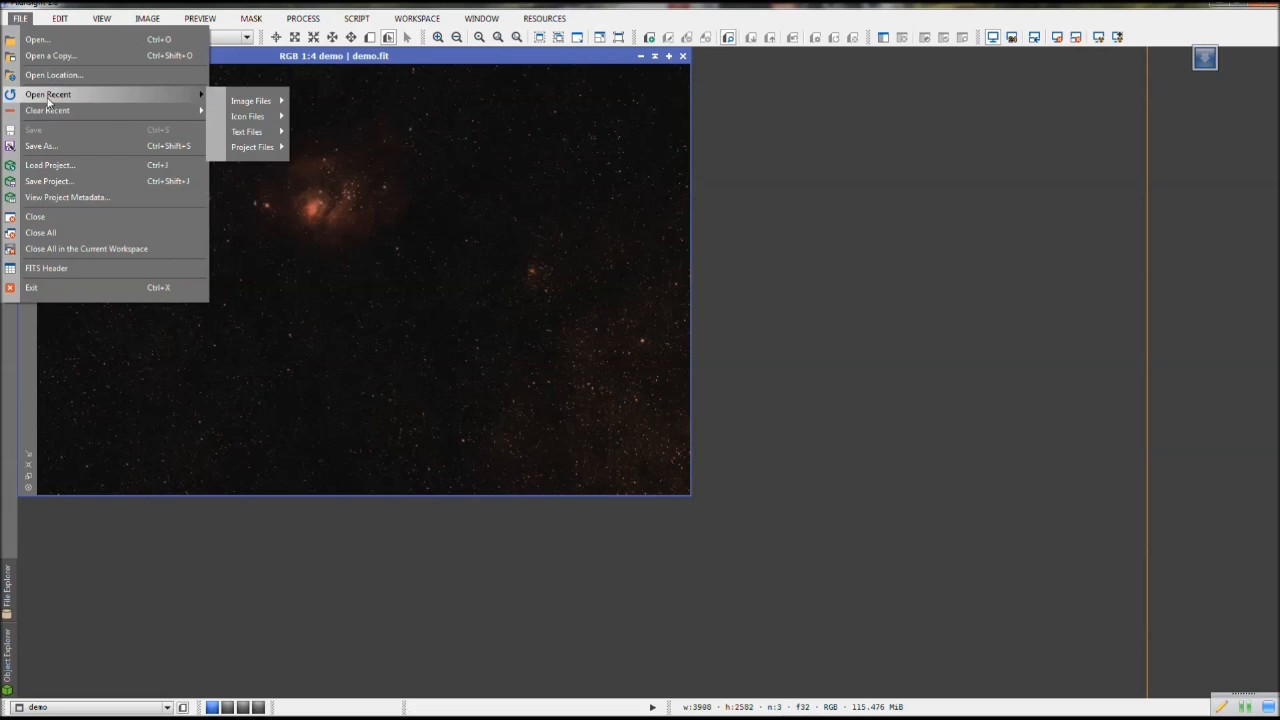
mouse_move(240, 101)
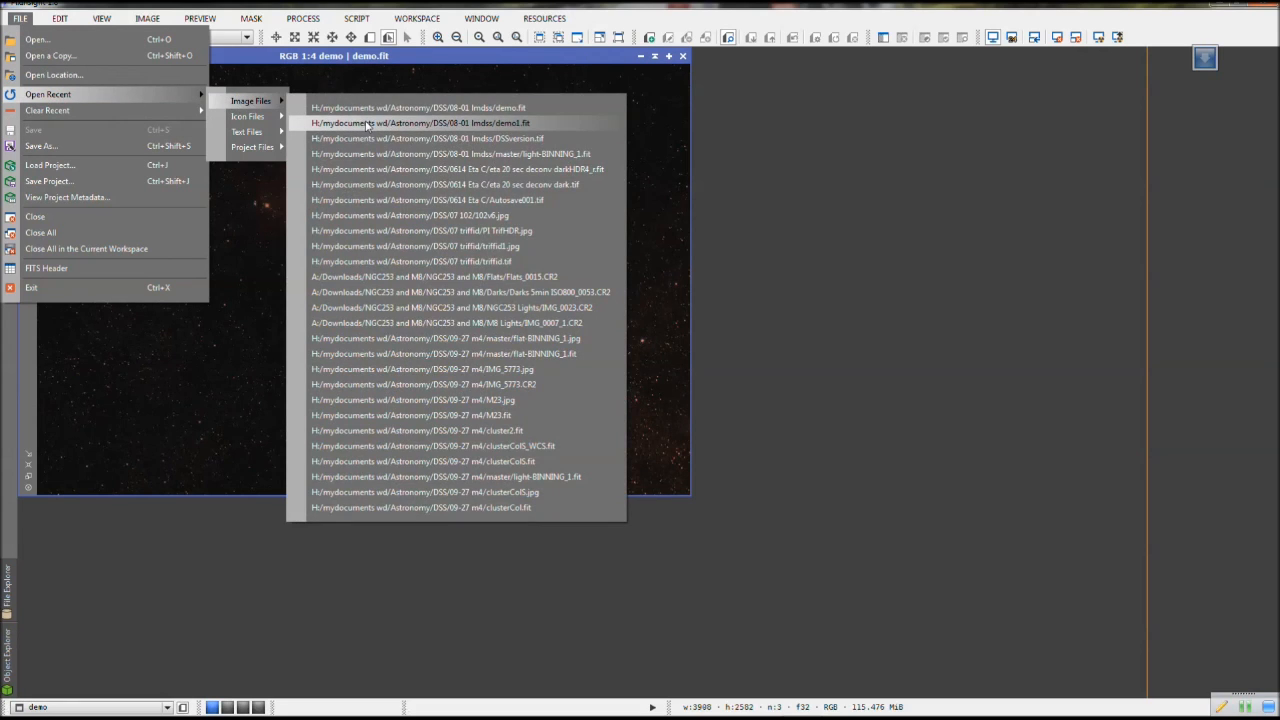
left_click(367, 123)
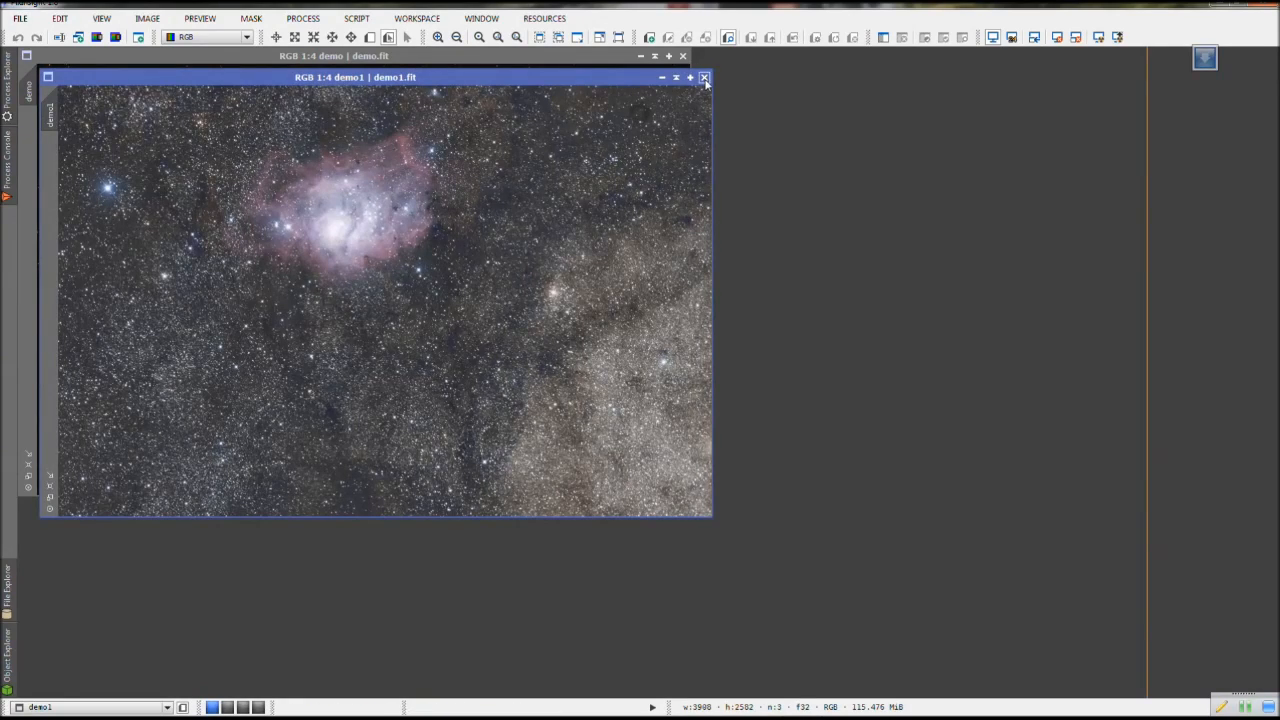
left_click(704, 78)
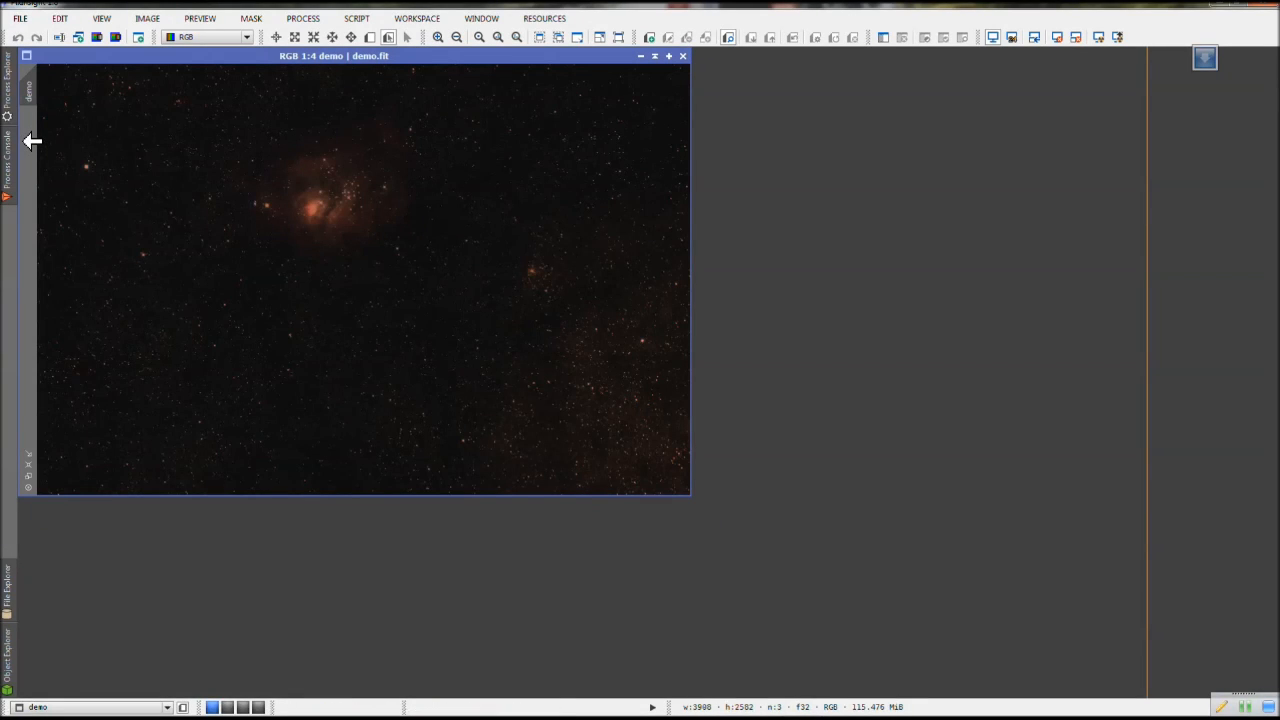
Open ScreenTransferFunction and HistogramTransformation and arrange both beside the demo image window
left_click_drag(280, 57, 305, 64)
mouse_move(6, 97)
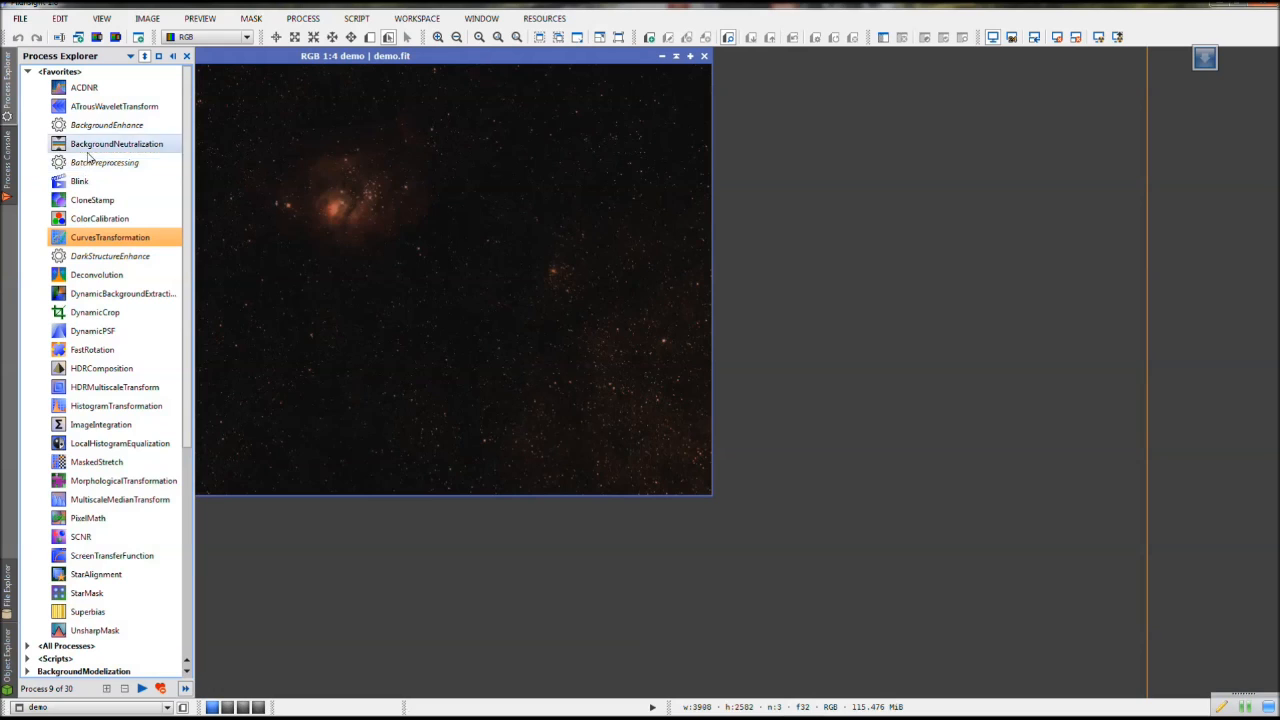
double_click(60, 555)
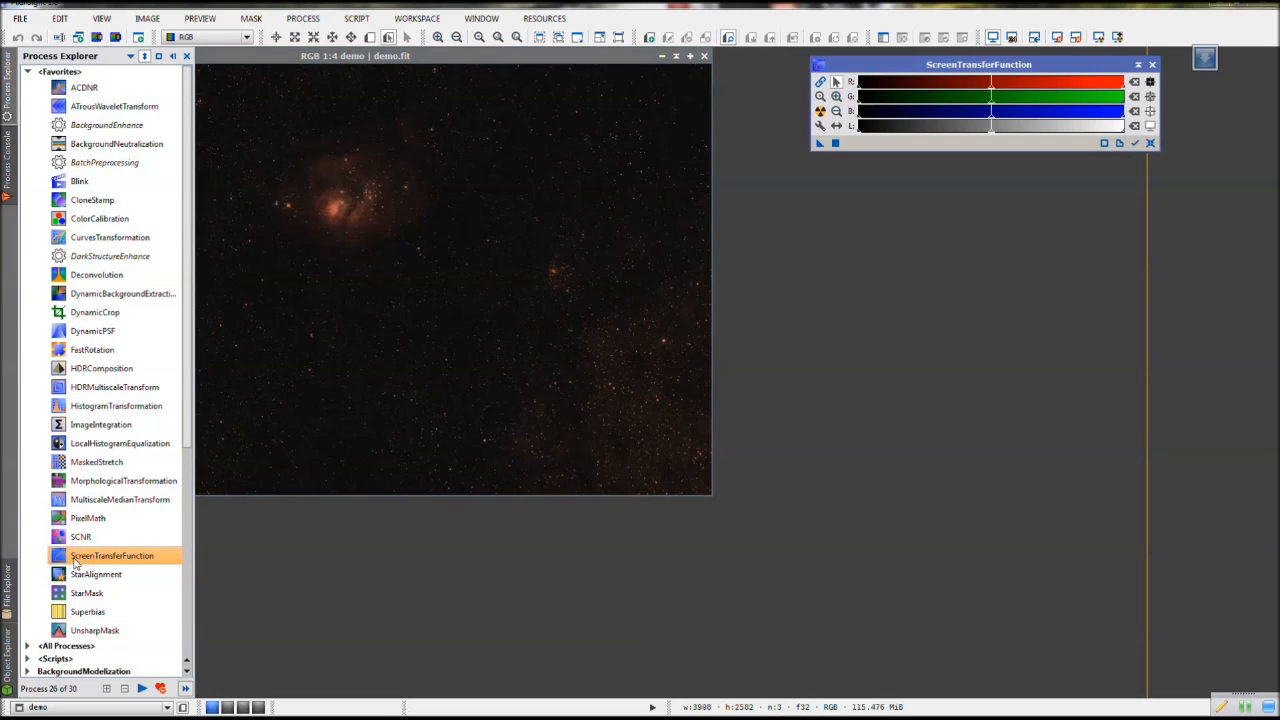
mouse_move(903, 65)
left_mouse_down()
mouse_move(931, 55)
mouse_move(917, 56)
left_mouse_up()
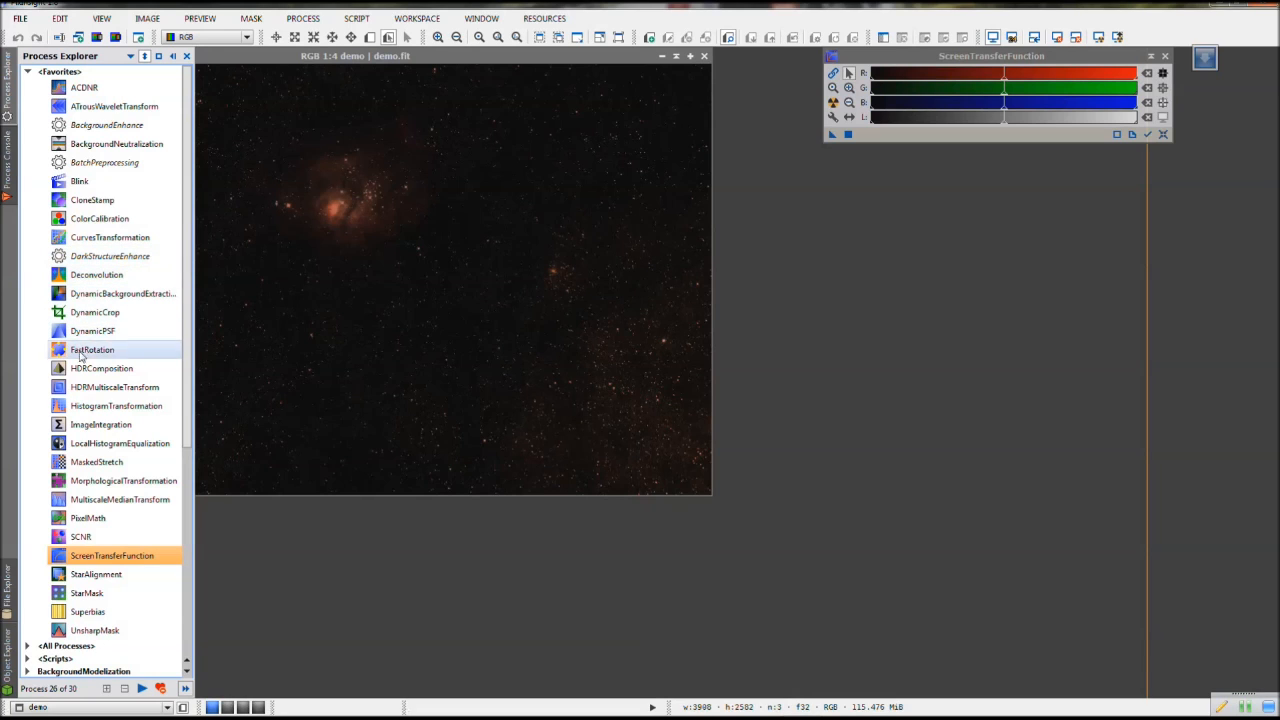
double_click(92, 408)
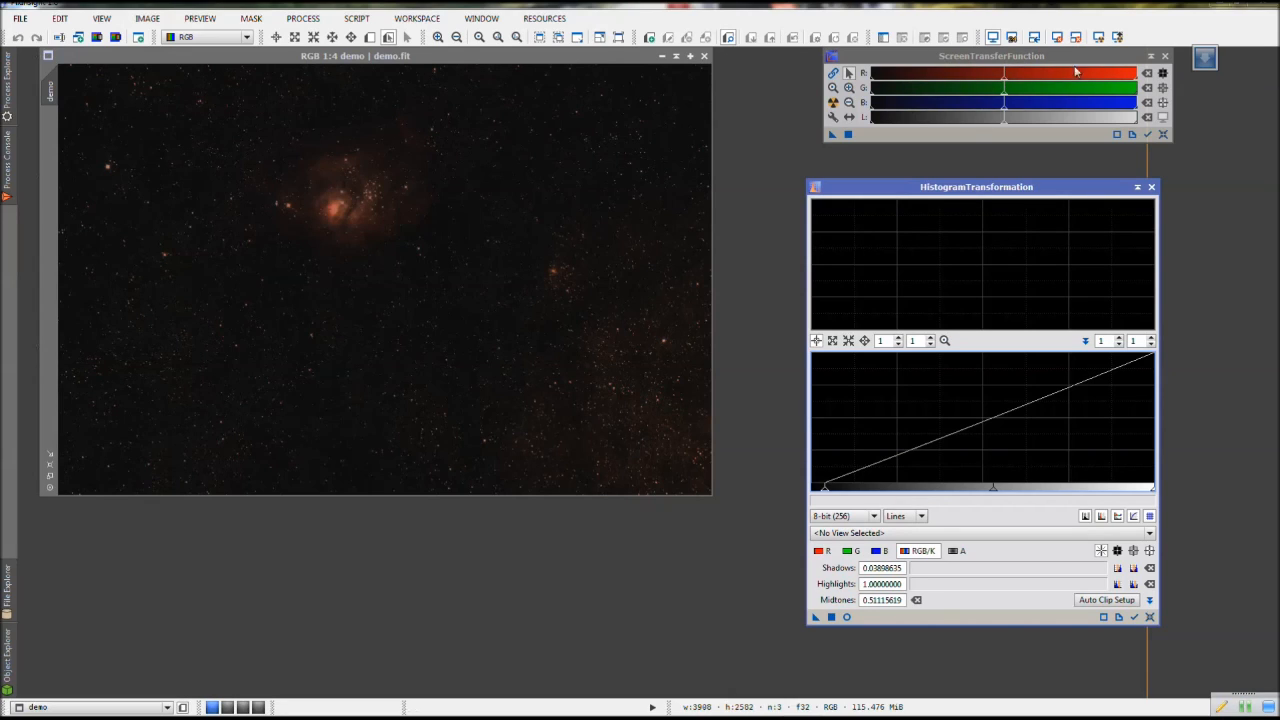
left_click_drag(904, 190, 928, 191)
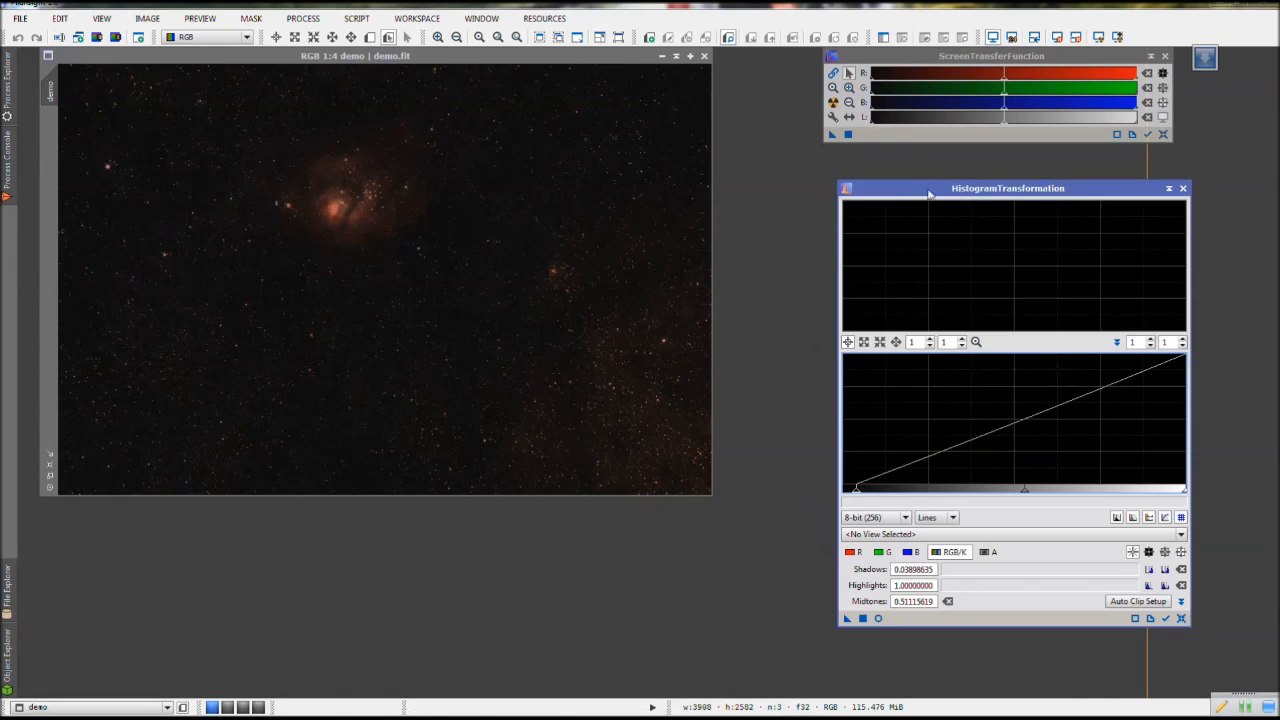
Open the MaskedStretch process and place its window clear of the demo image
left_click(7, 100)
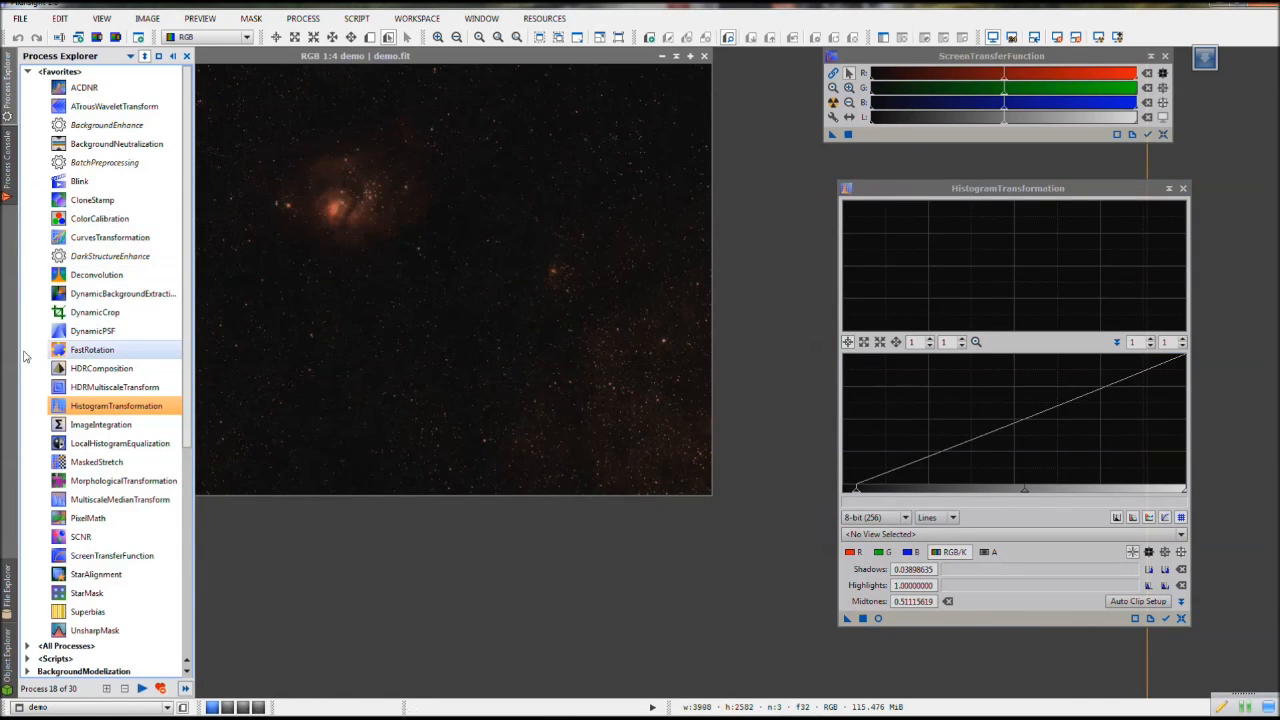
double_click(84, 467)
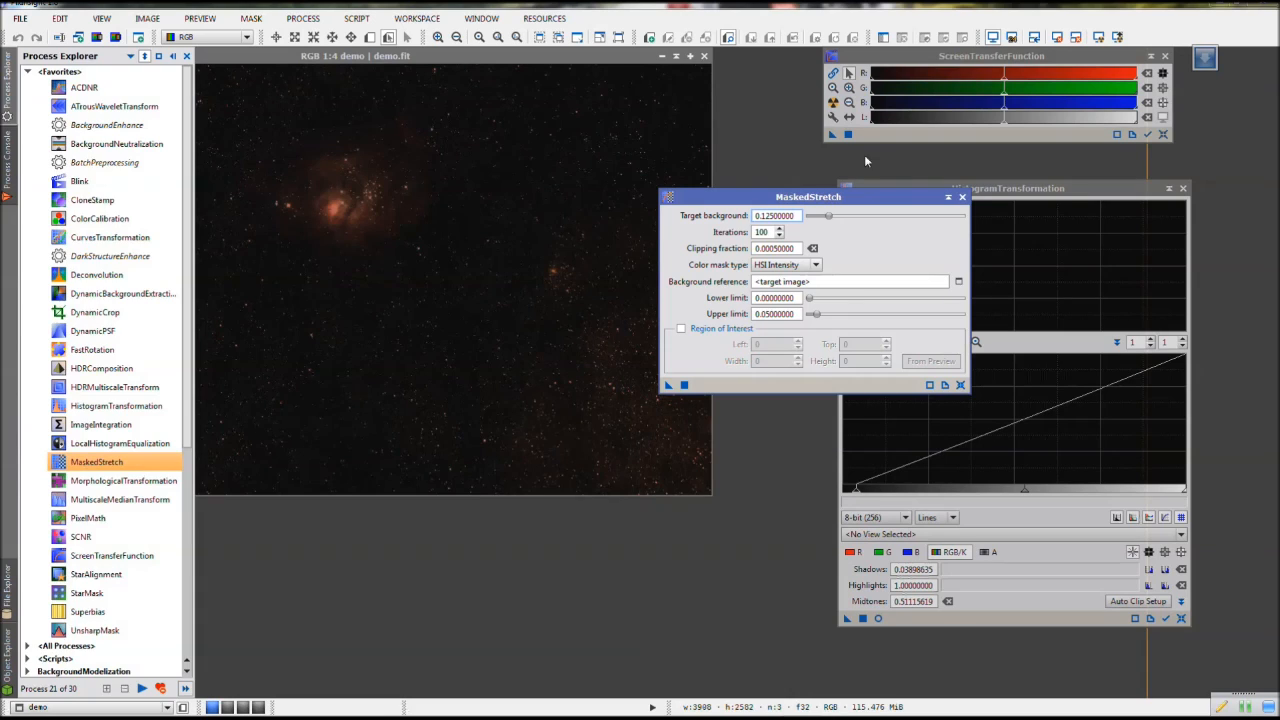
left_click_drag(822, 202, 890, 193)
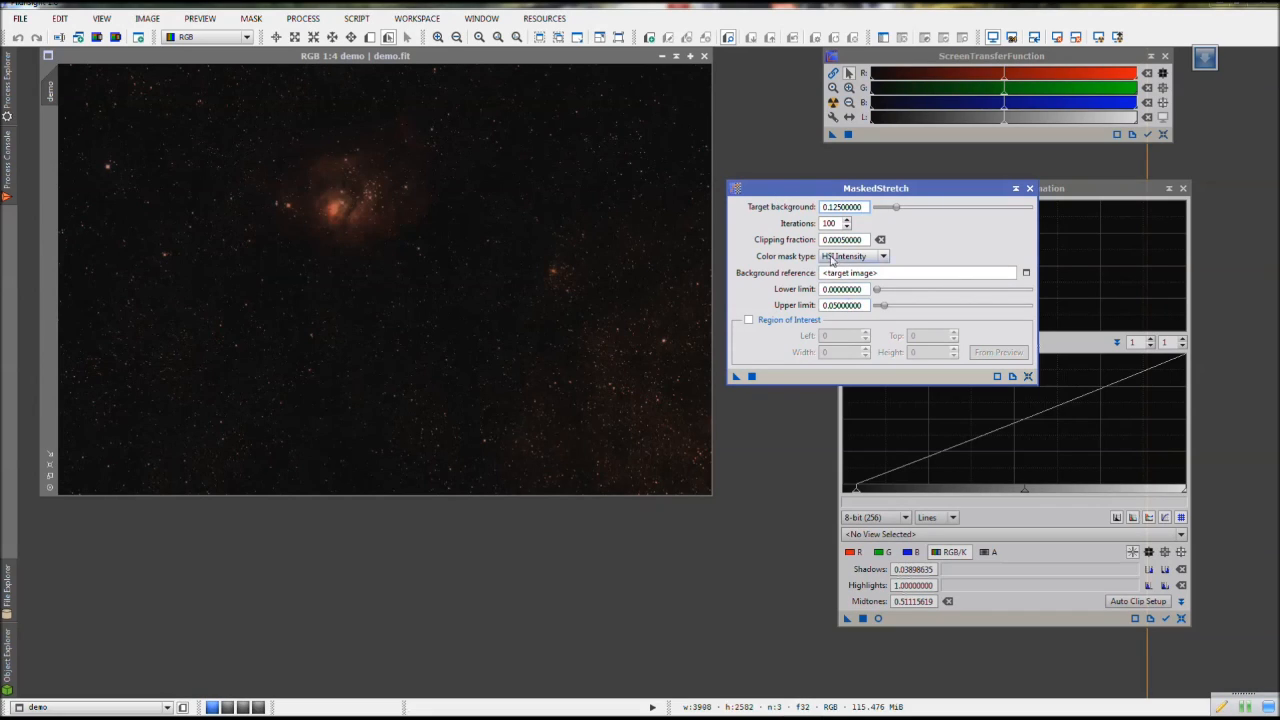
Run MaskedStretch on the demo image with demo as its background reference, and close the process window
left_click(550, 57)
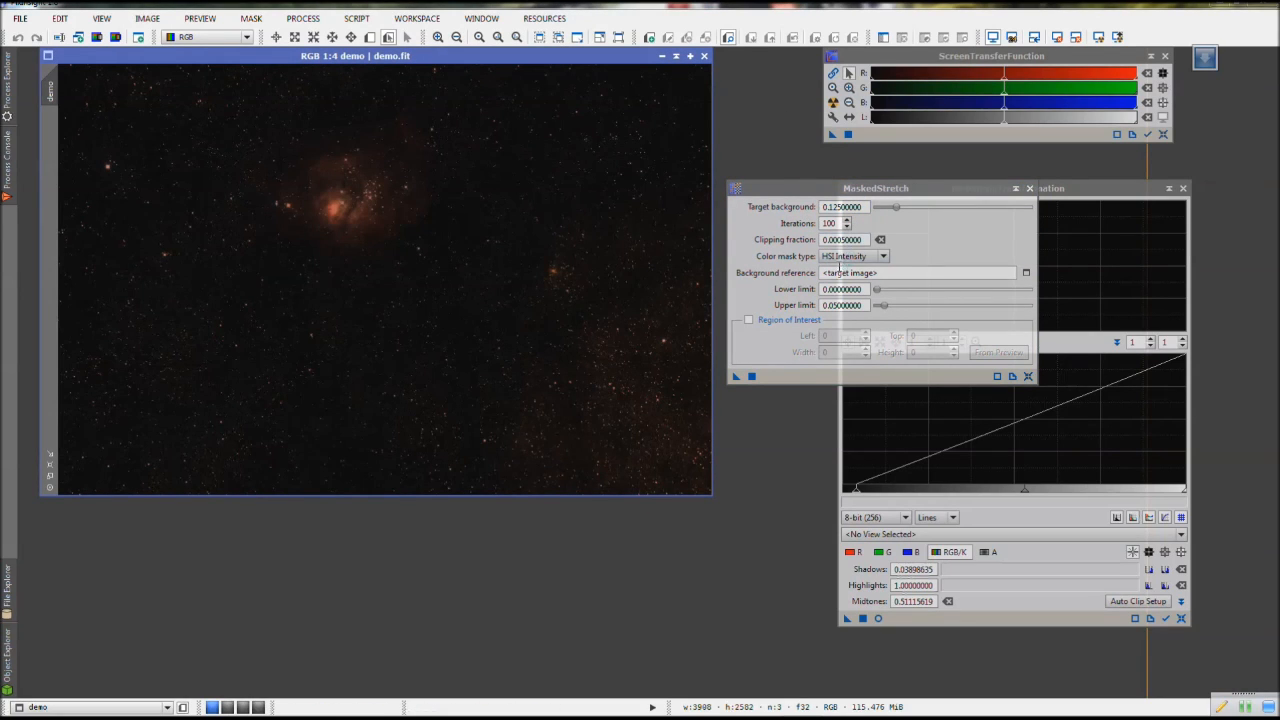
left_click(953, 274)
left_click(1025, 272)
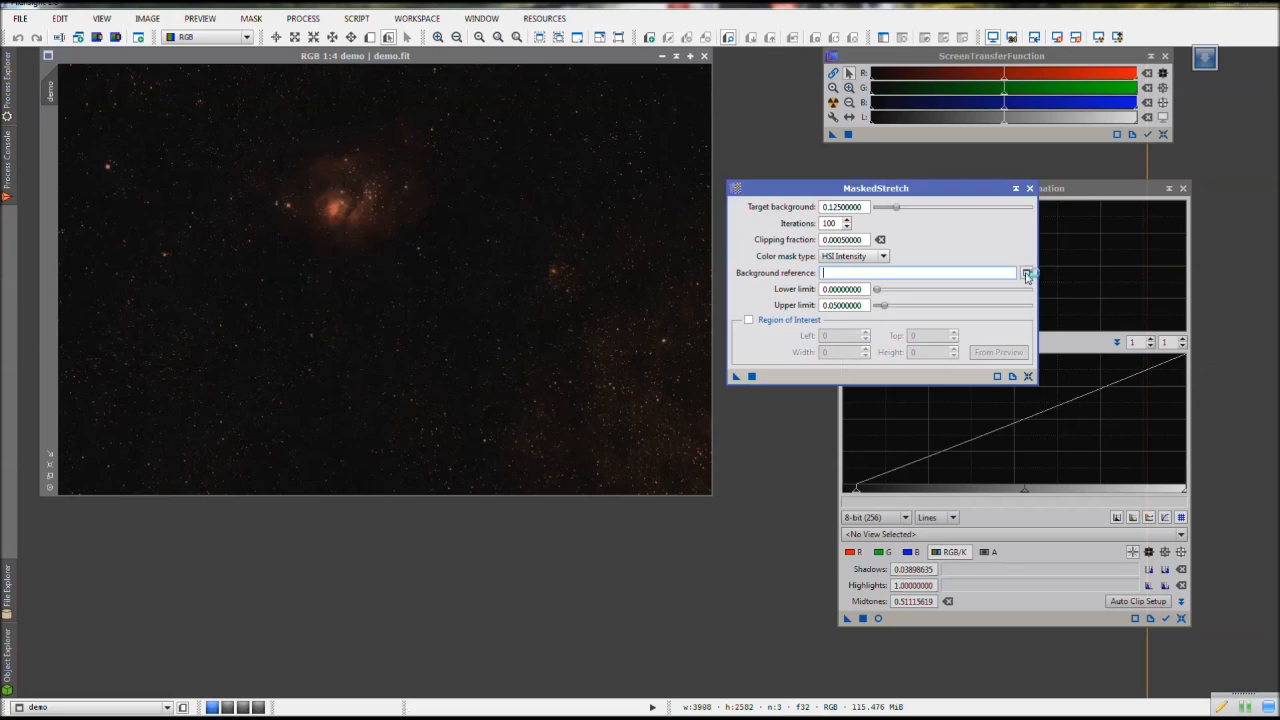
left_click(530, 339)
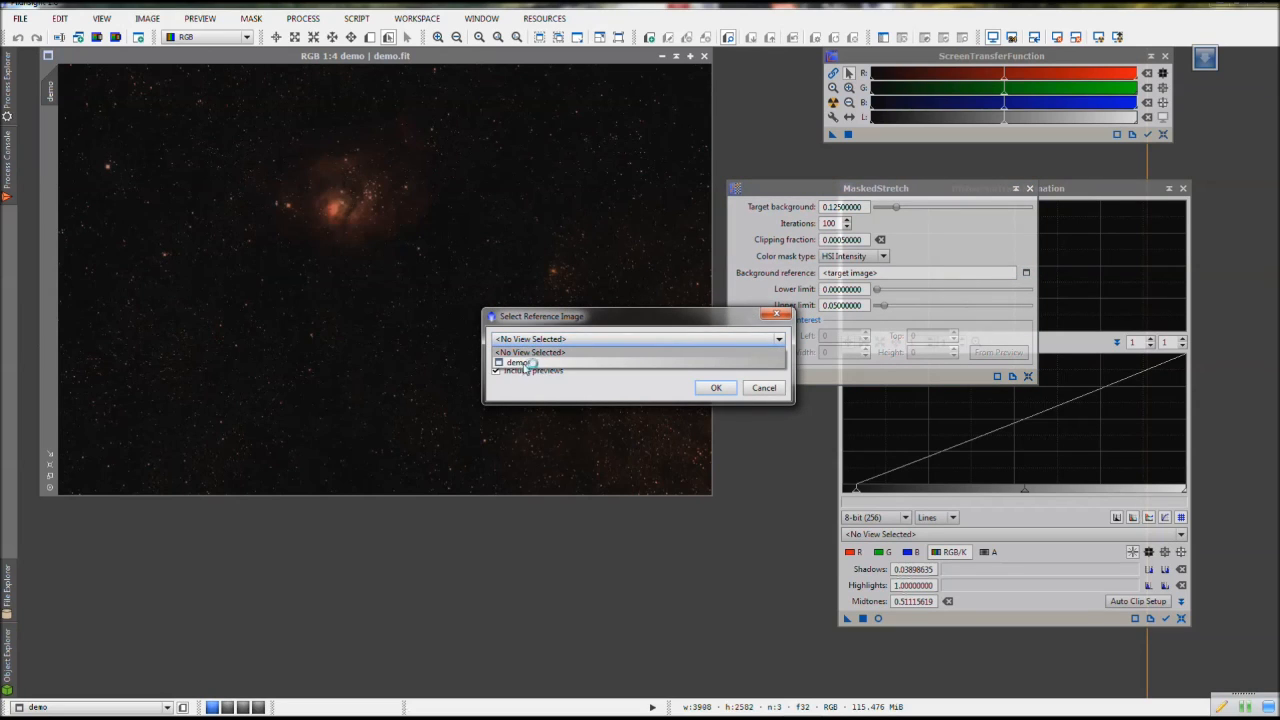
left_click(530, 362)
left_click(714, 388)
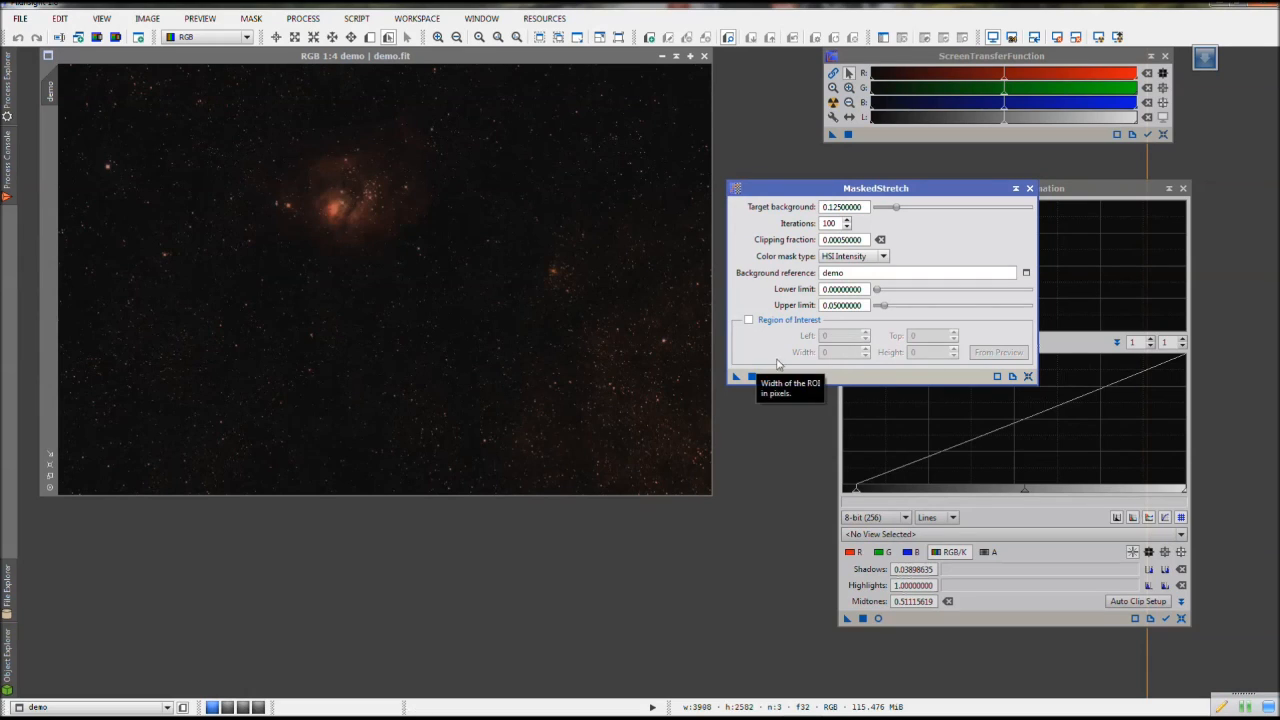
left_click(751, 376)
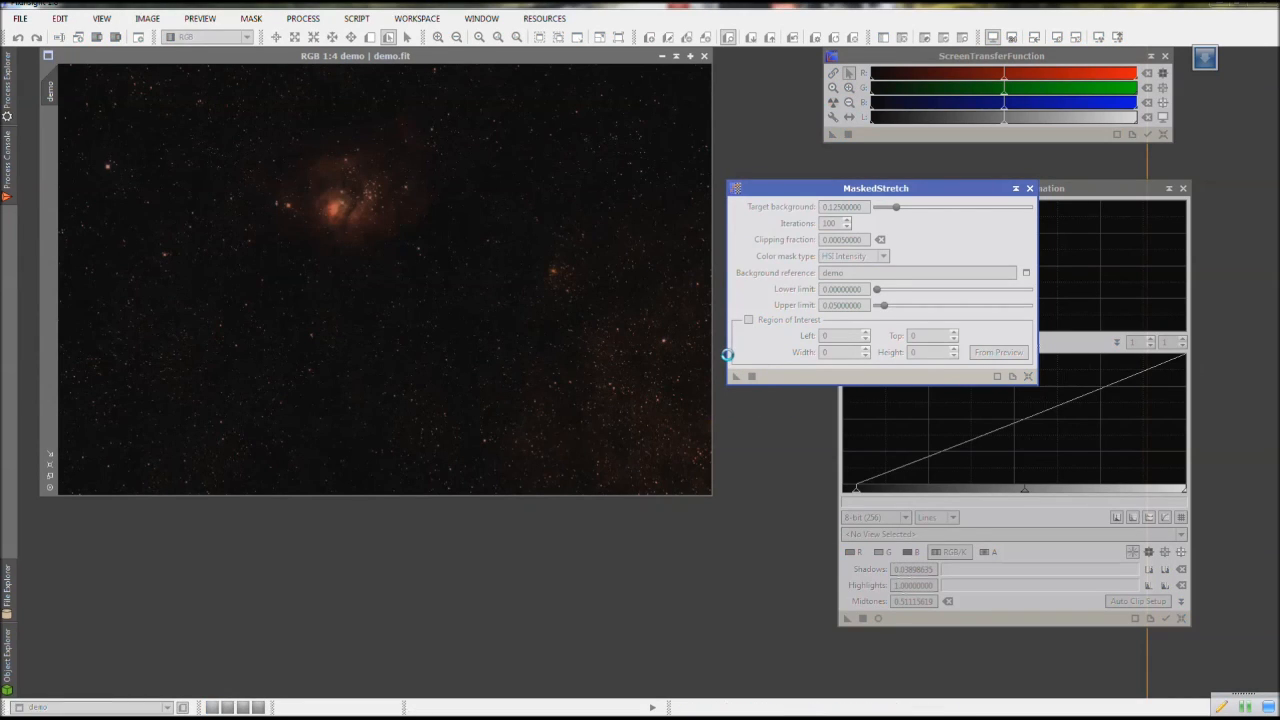
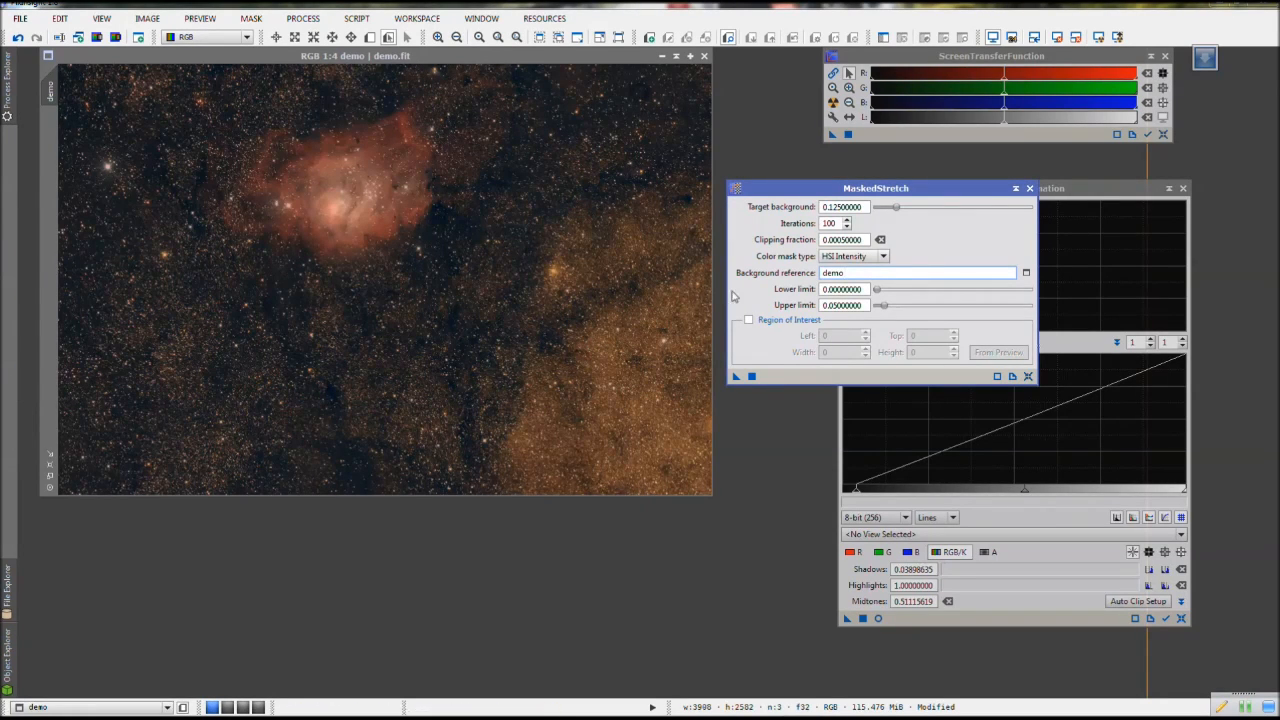
left_click(1030, 188)
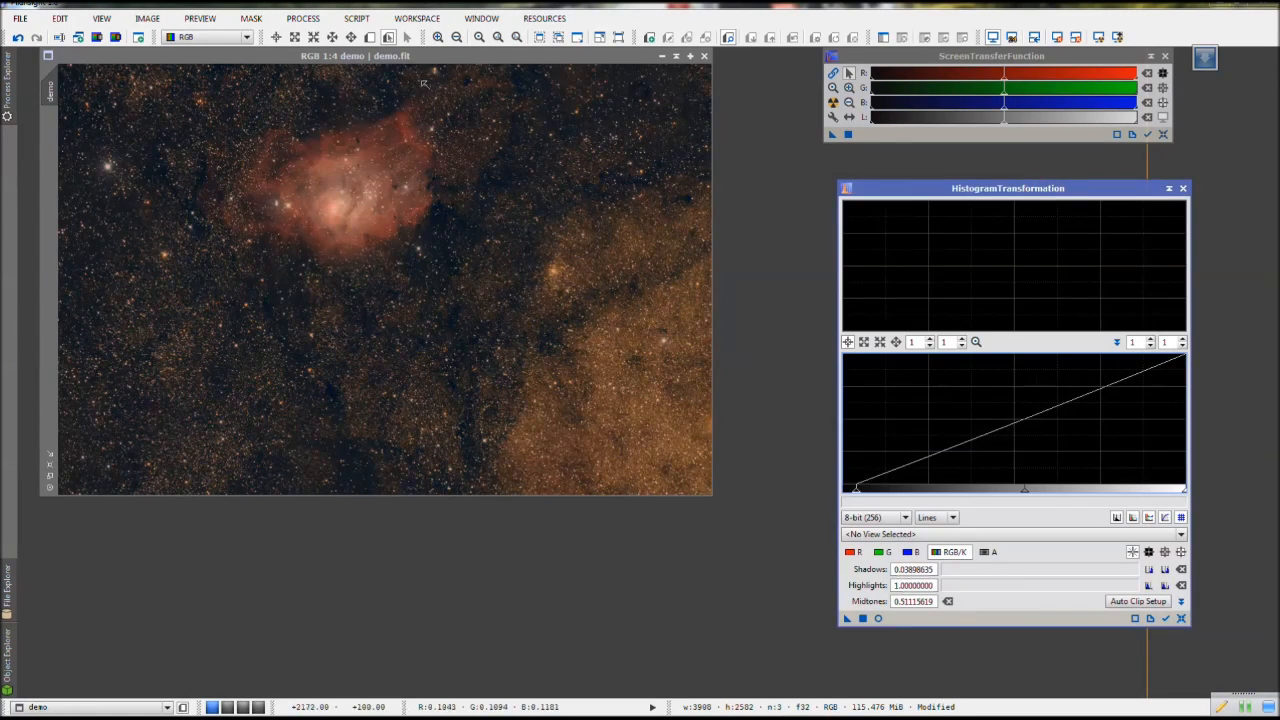
Save the stretched image as demo1.fit in 32-bit IEEE 754 floating point with ICC profile, overwriting the existing file
left_click_drag(398, 56, 397, 90)
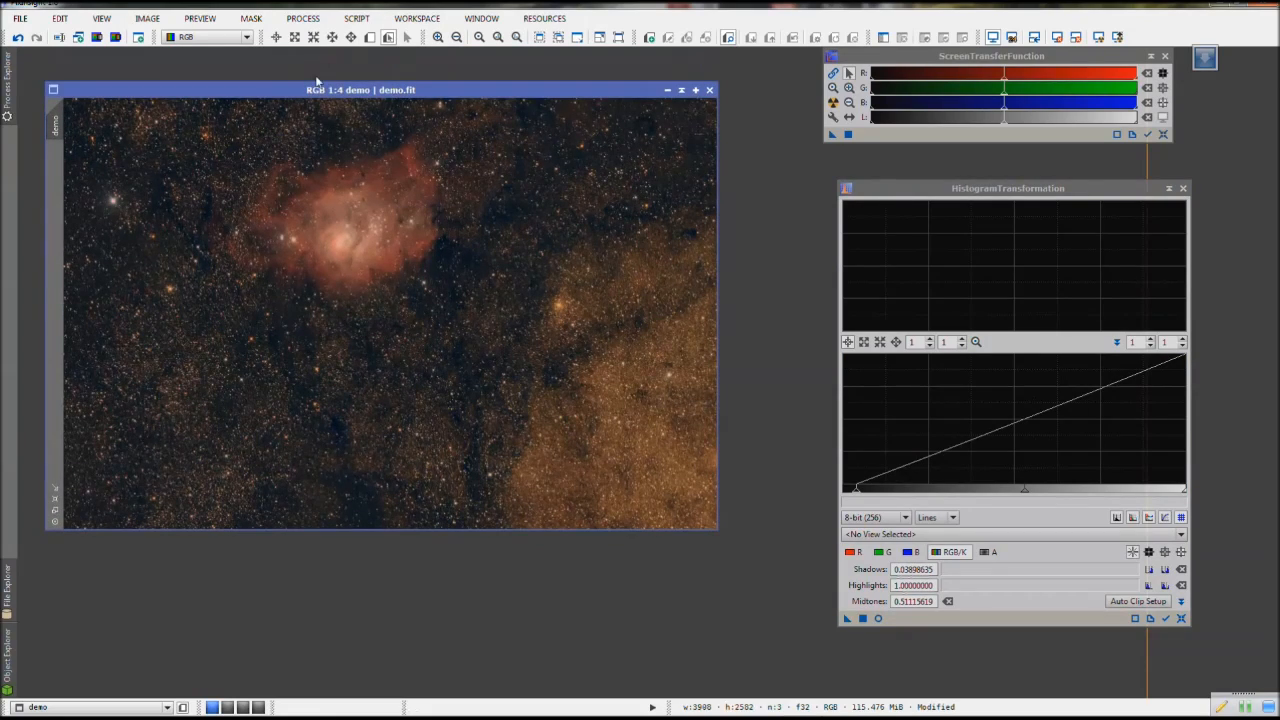
left_click(17, 17)
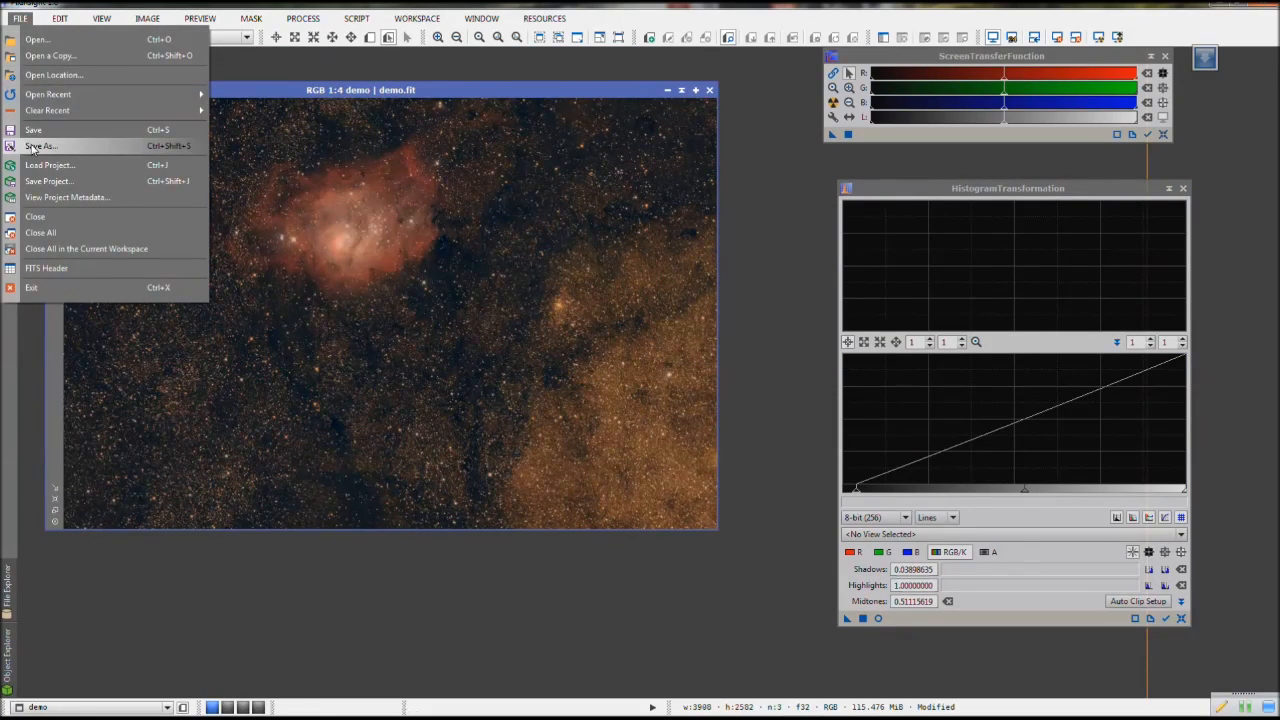
left_click(37, 147)
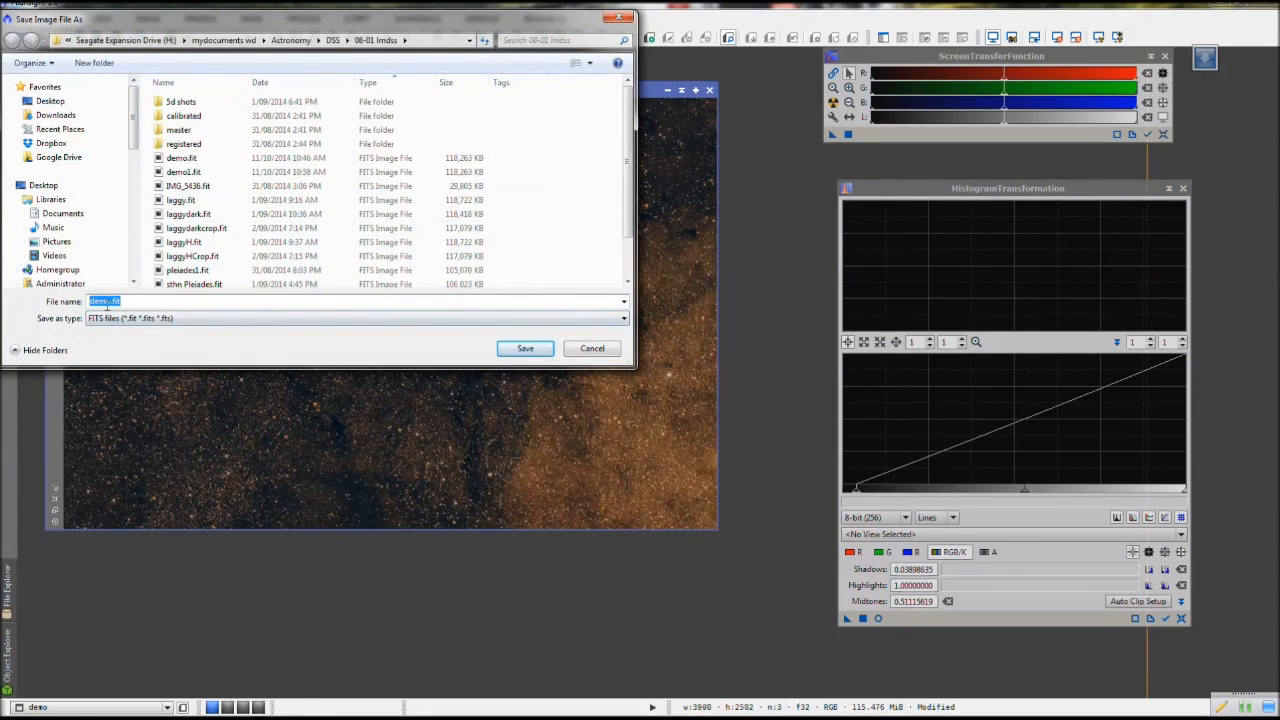
left_click_drag(628, 130, 636, 222)
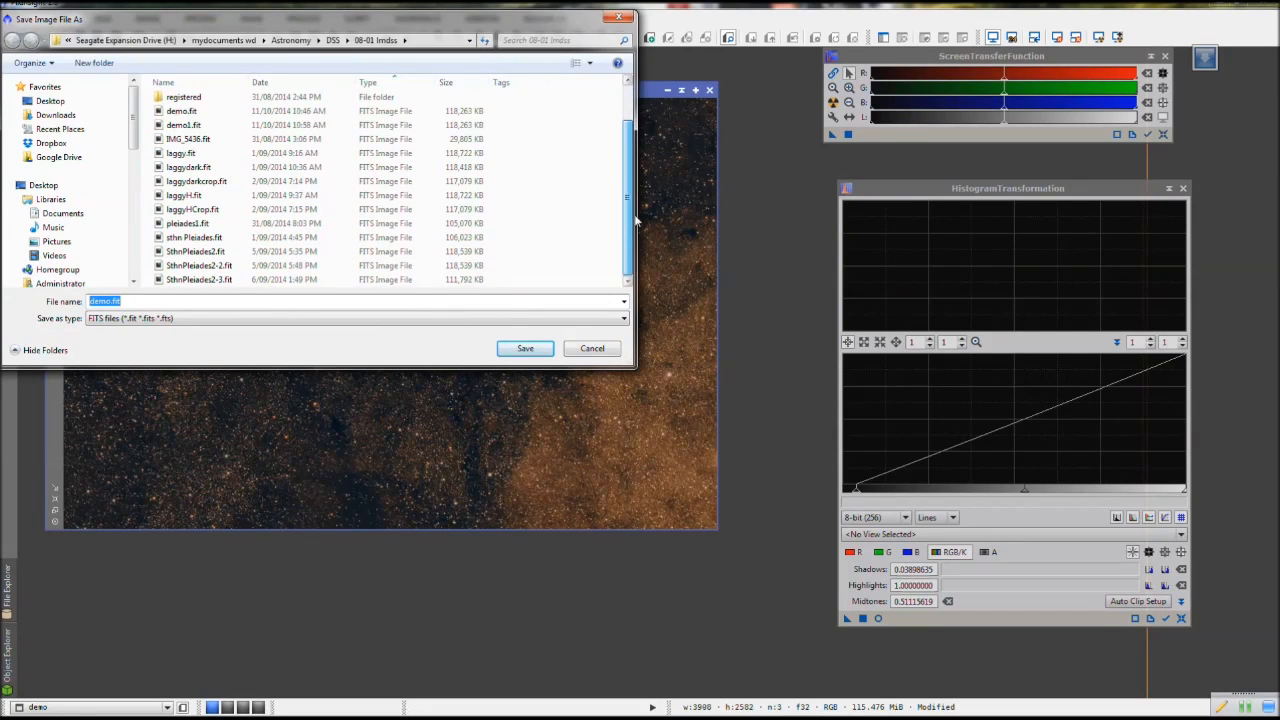
left_click(106, 300)
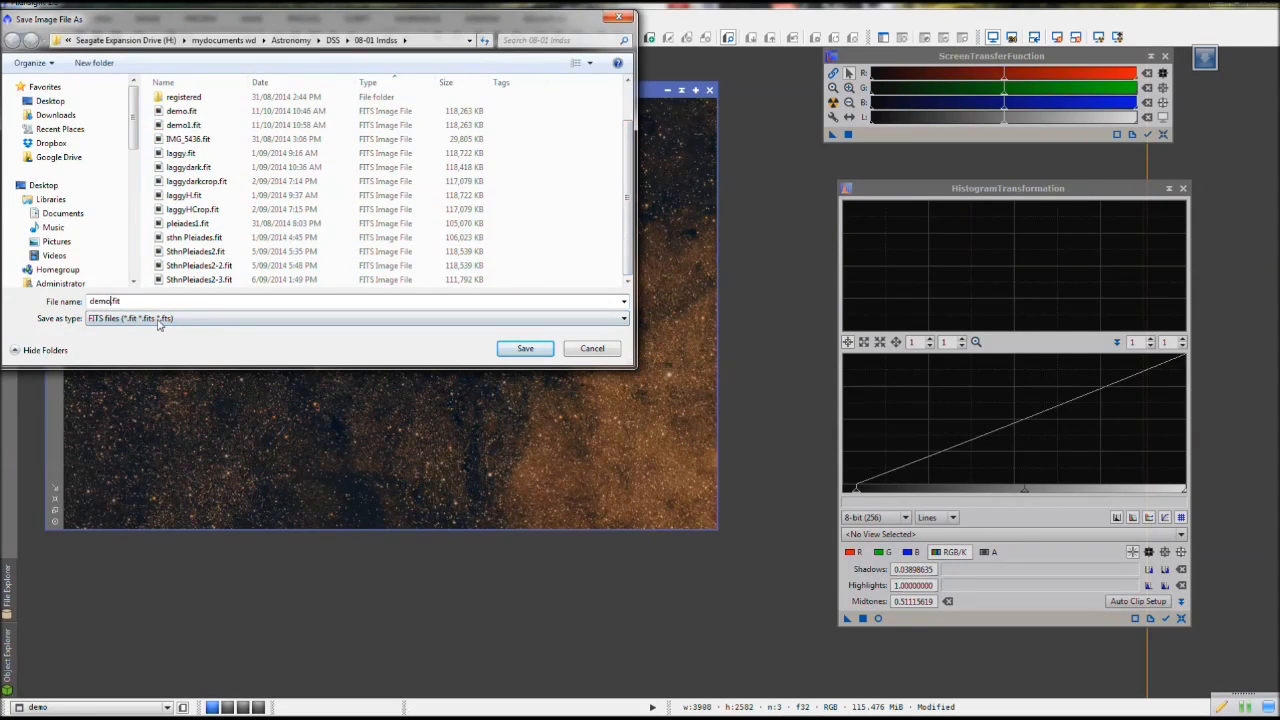
type("1")
key("Return")
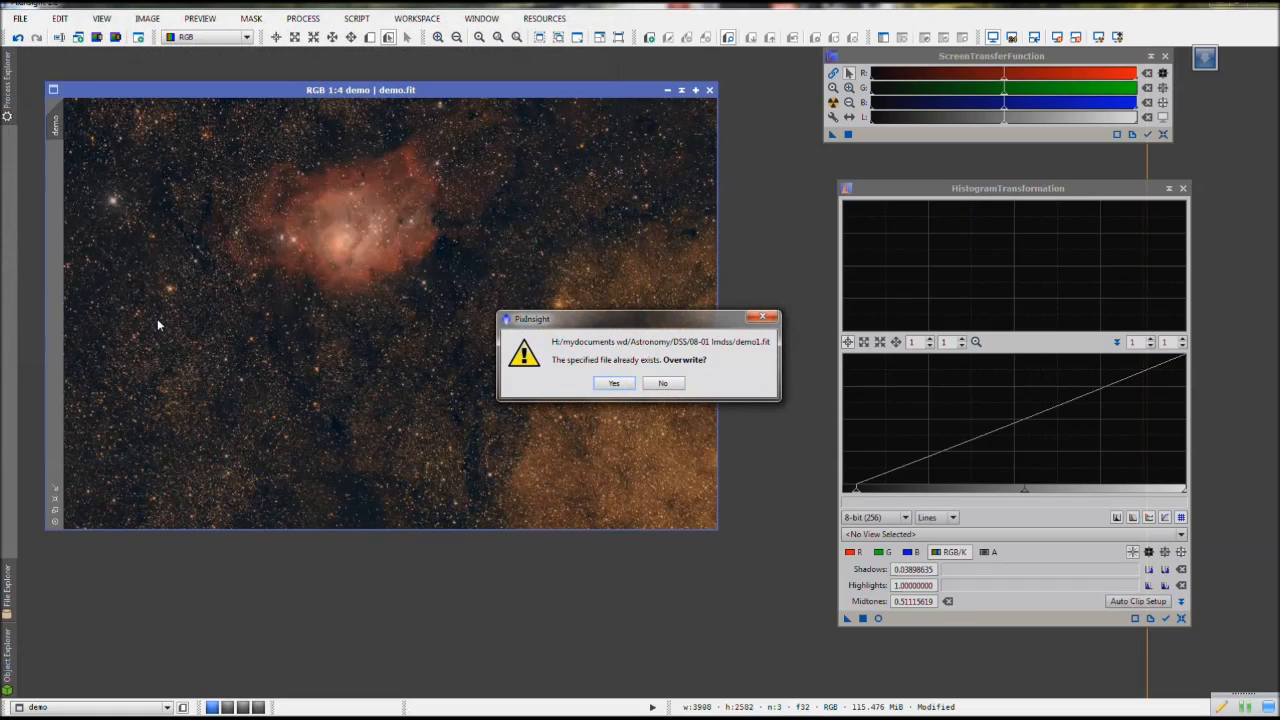
left_click(614, 384)
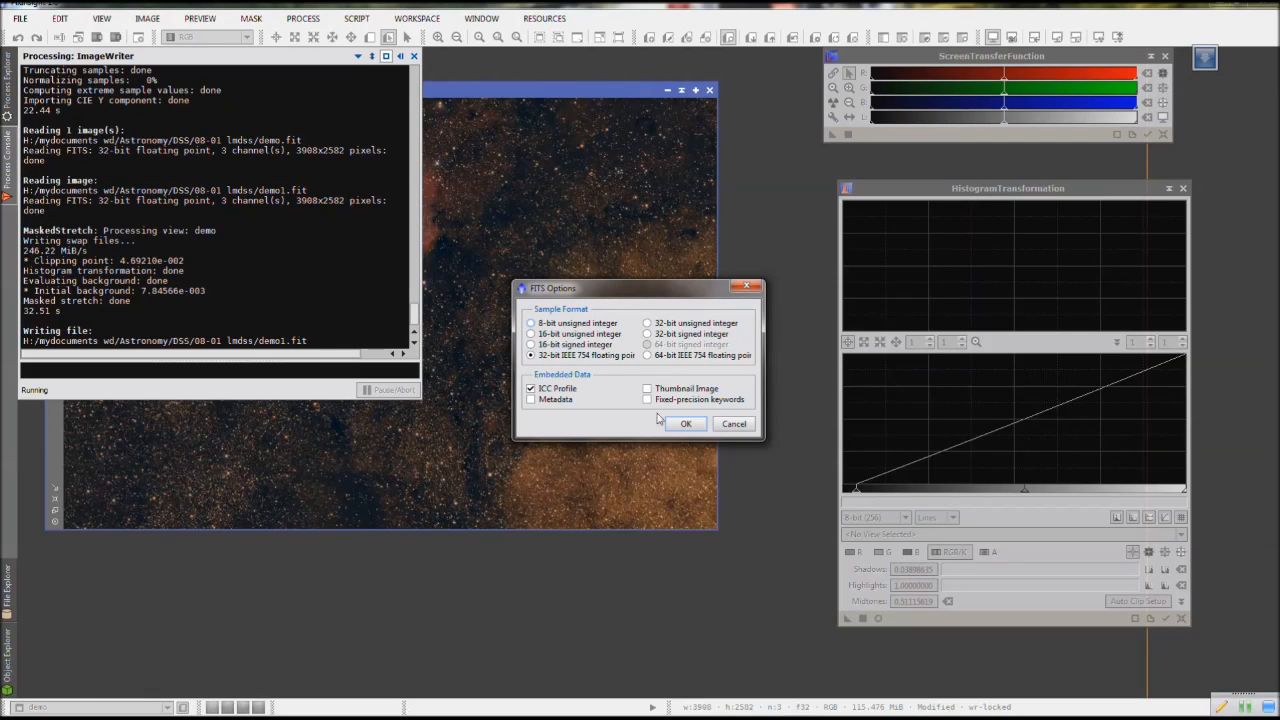
left_click(686, 423)
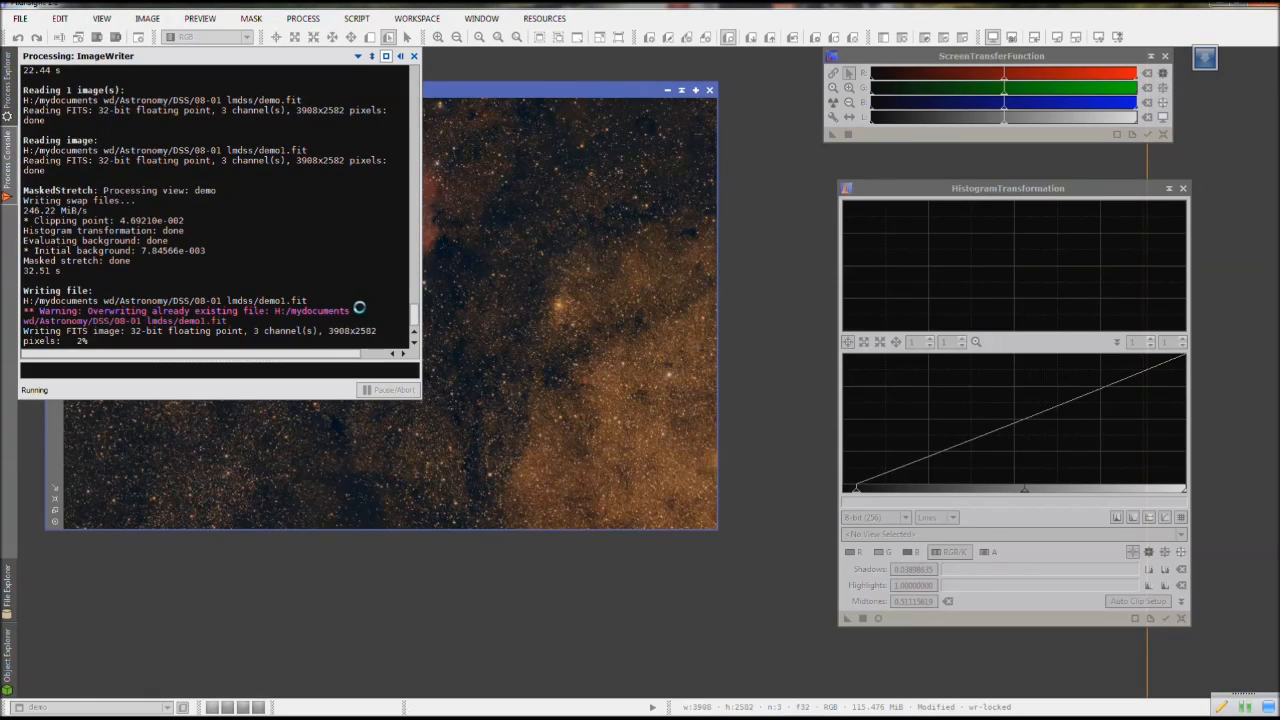
left_click(413, 56)
Rearrange the image and HistogramTransformation windows and apply an automatic screen stretch to the demo image
left_click_drag(325, 91, 305, 65)
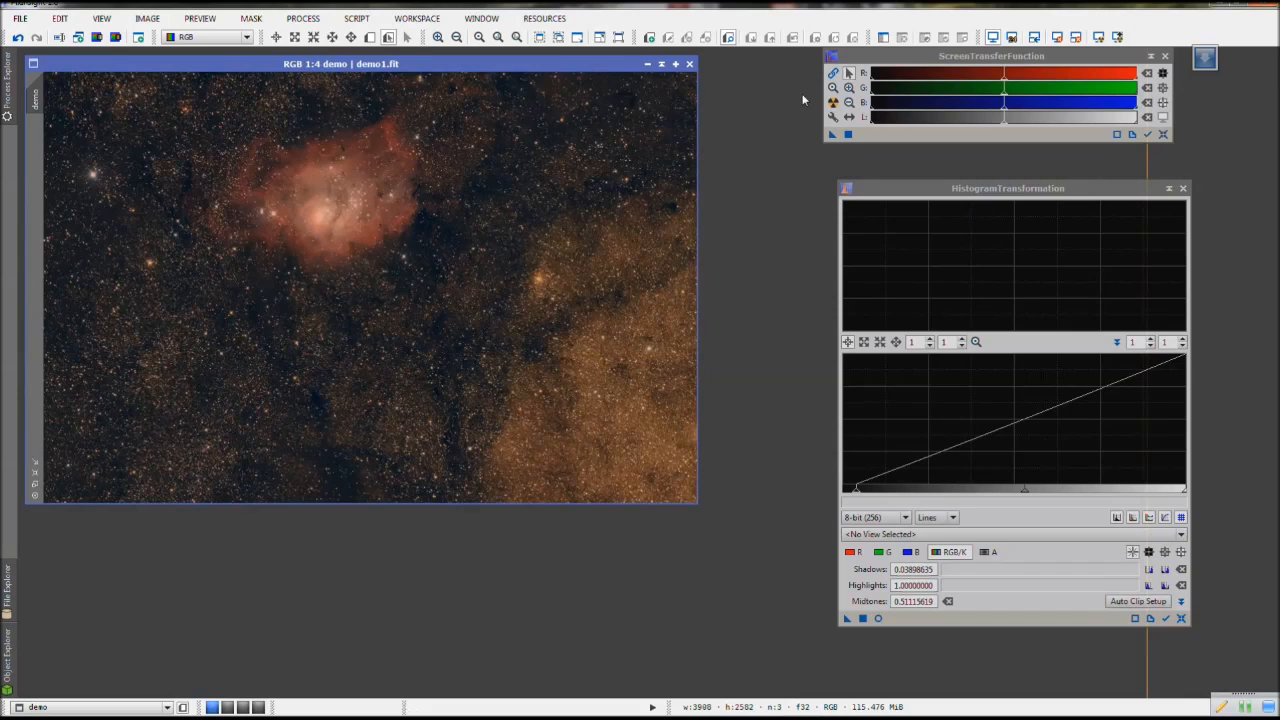
left_click_drag(881, 188, 889, 198)
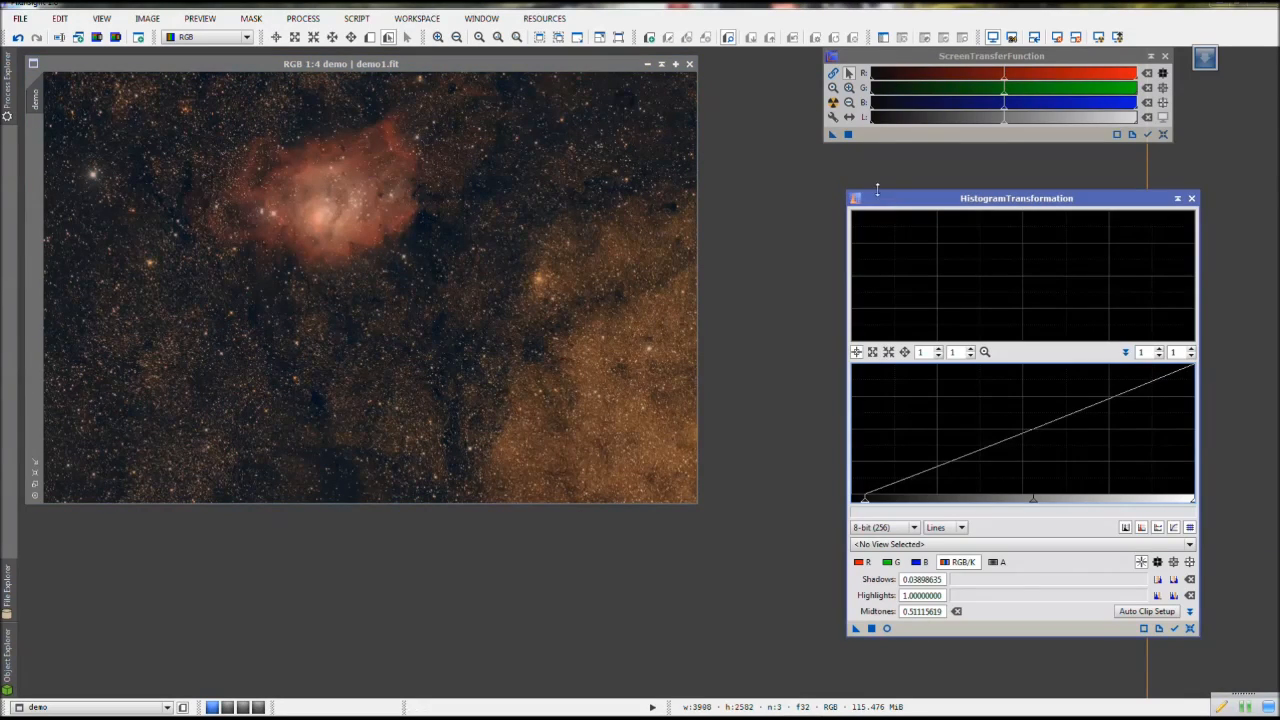
left_click(574, 64)
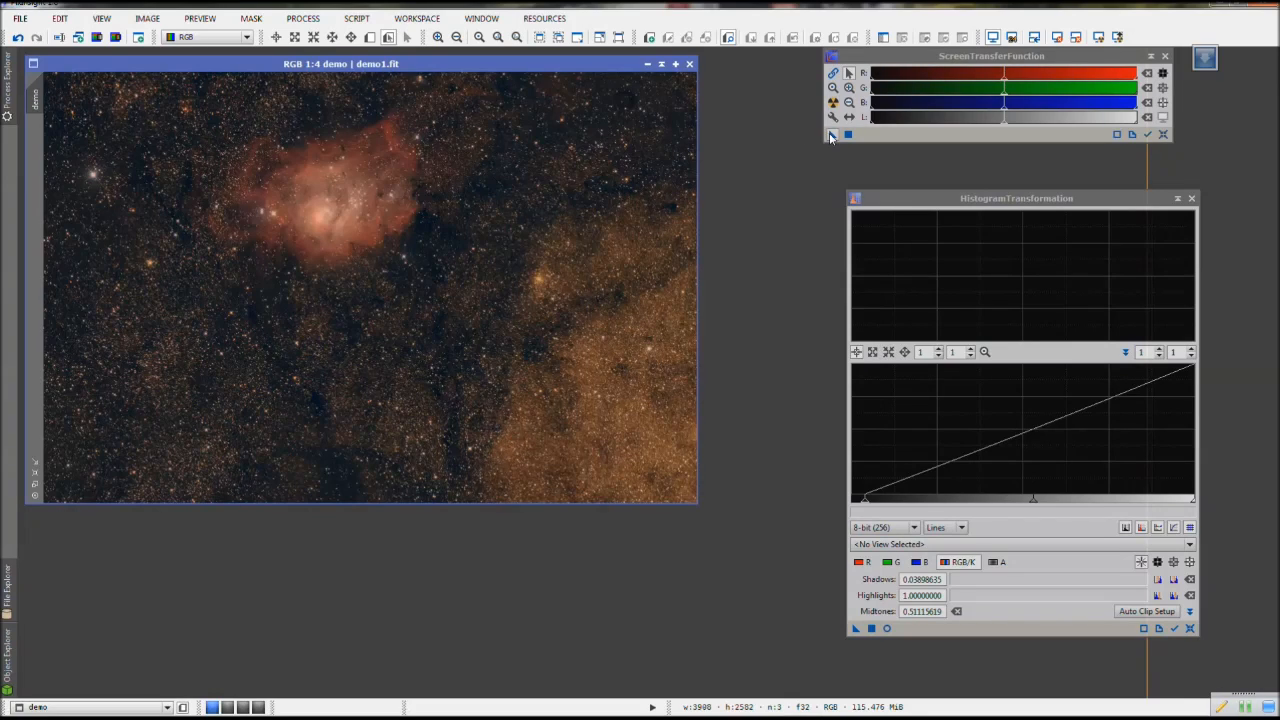
left_click(832, 102)
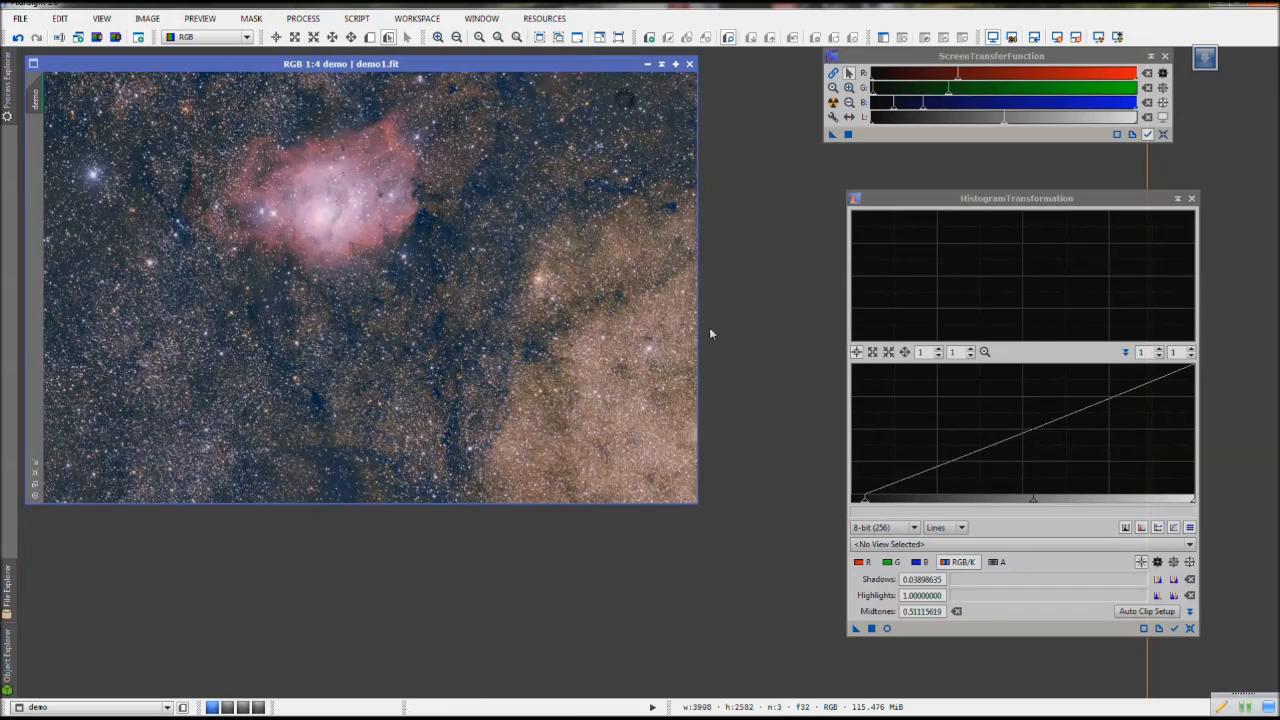
Select demo as the HistogramTransformation view and open its real-time preview, placed clear of the process windows
left_click(907, 545)
left_click(905, 546)
left_click(888, 569)
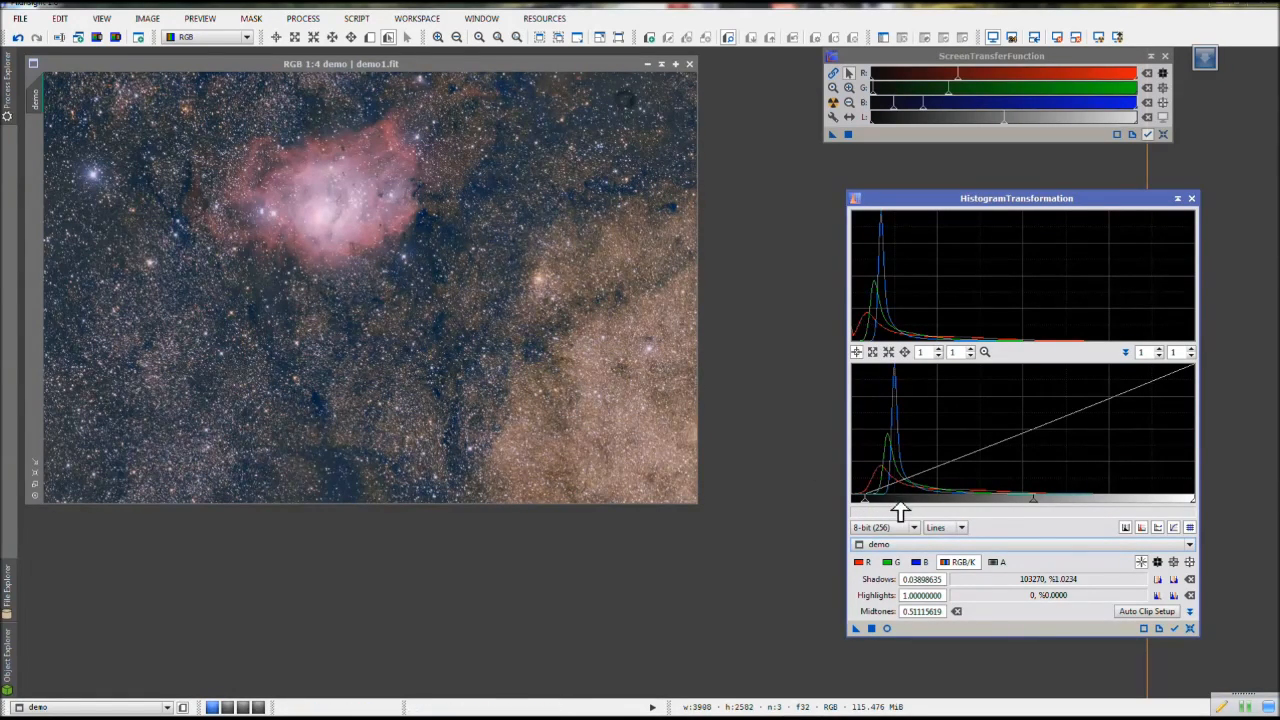
left_click(887, 629)
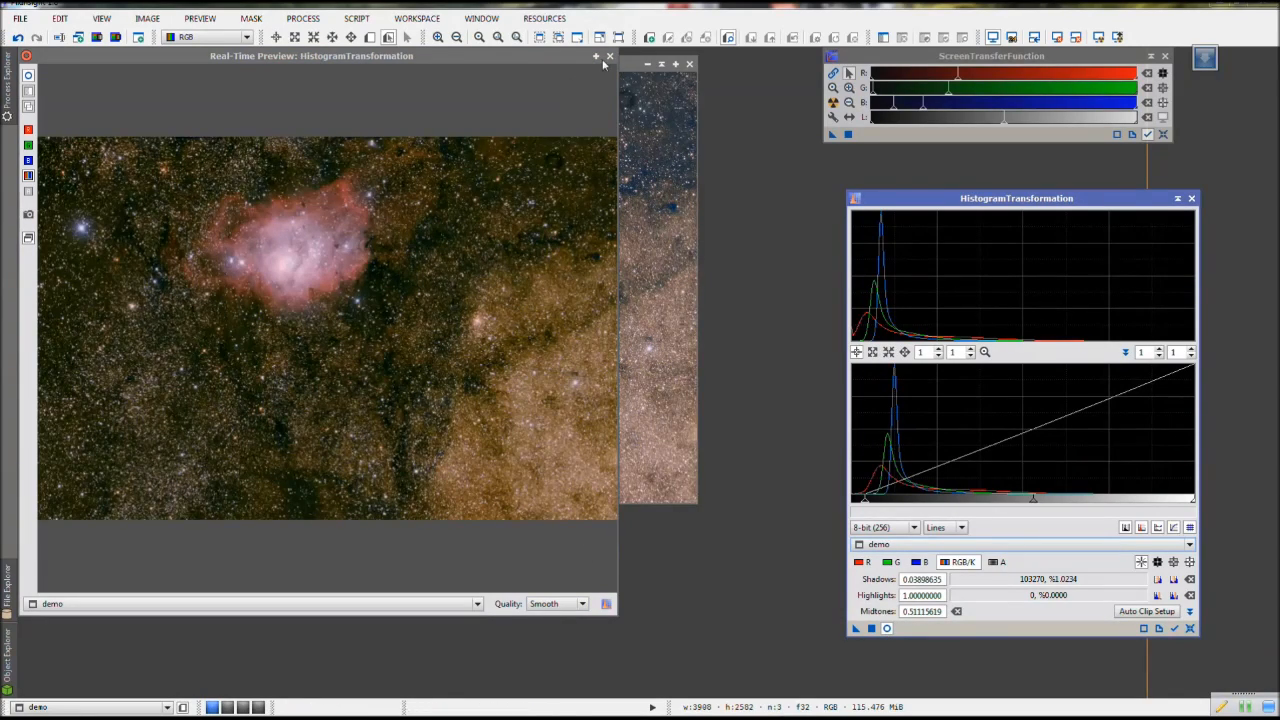
left_click_drag(560, 56, 578, 61)
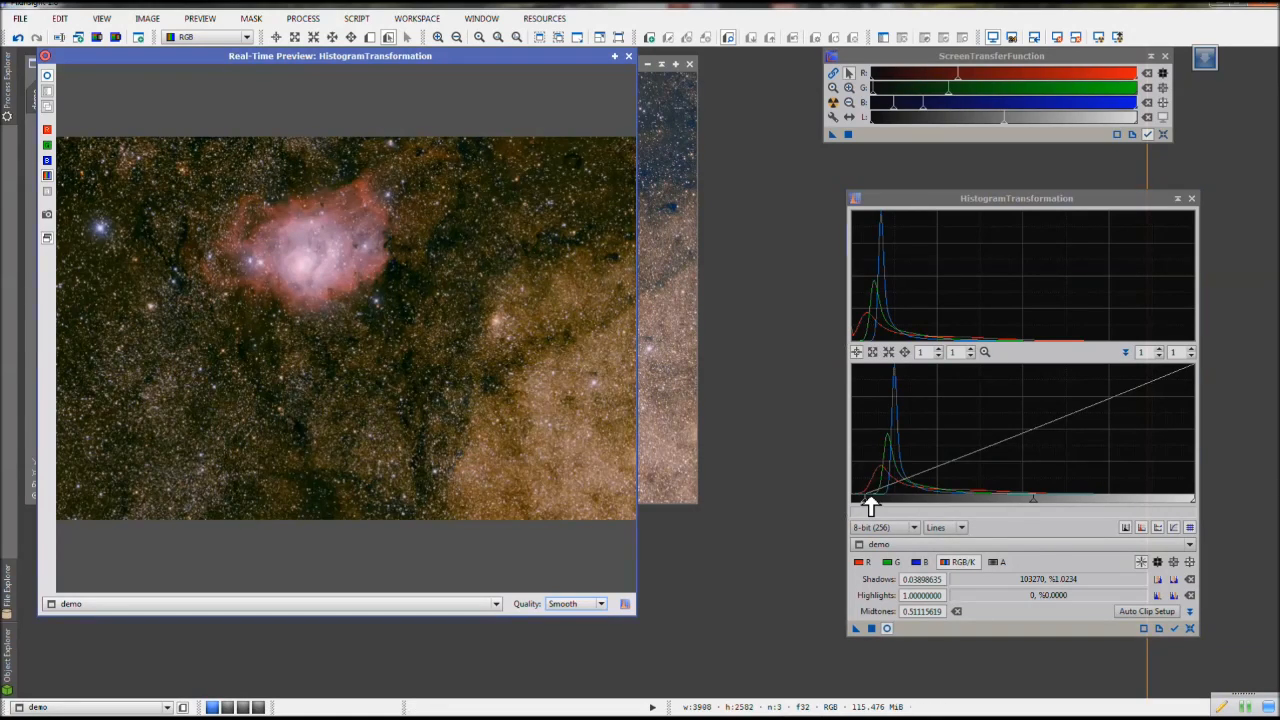
Try the histogram with shadows at 0 and midtones at about 0.435, and reset HistogramTransformation to its defaults
left_click_drag(870, 507, 854, 508)
left_click_drag(1031, 509, 1004, 505)
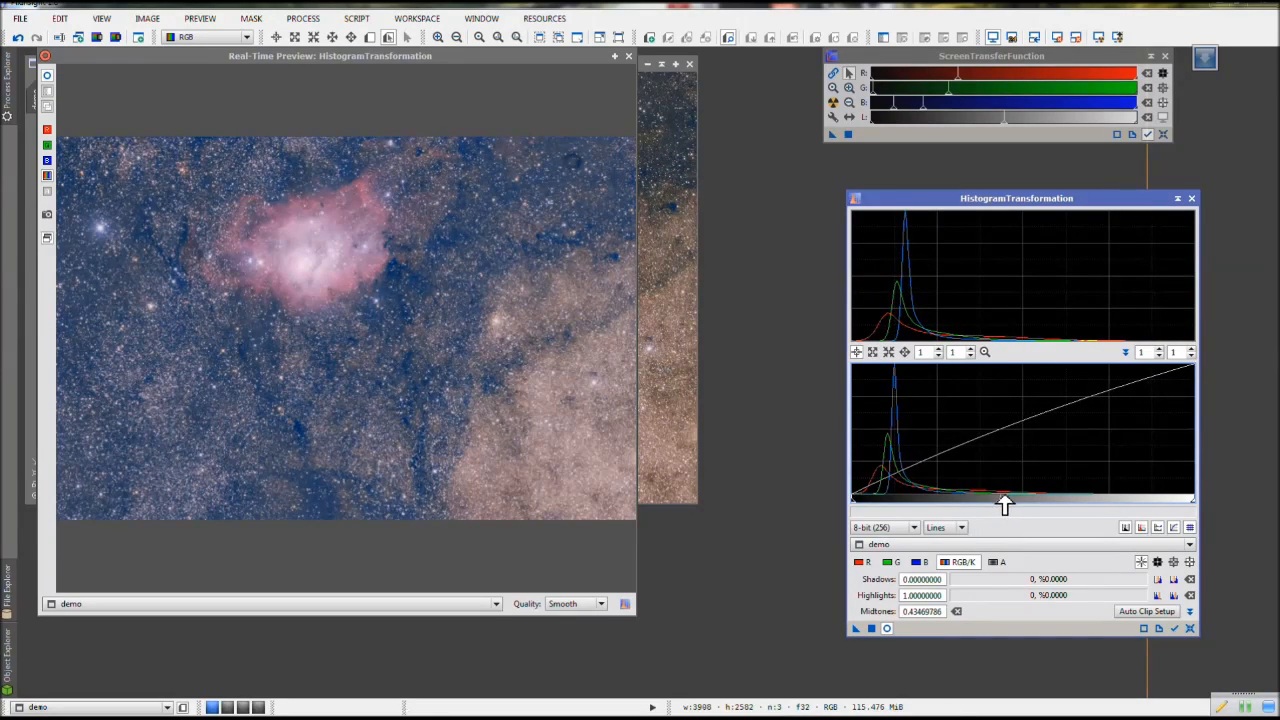
left_click(1190, 629)
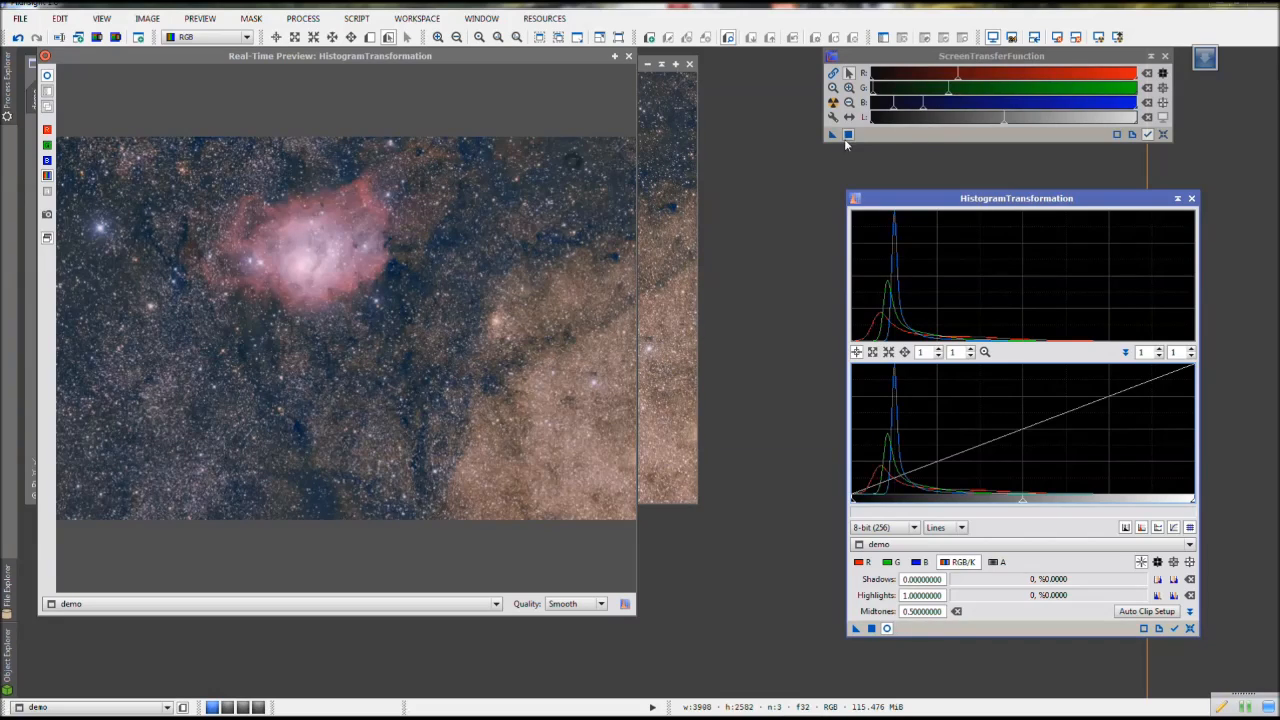
Transfer the automatic screen stretch to HistogramTransformation, reset ScreenTransferFunction, and apply the histogram stretch to demo
left_click_drag(832, 140, 907, 630)
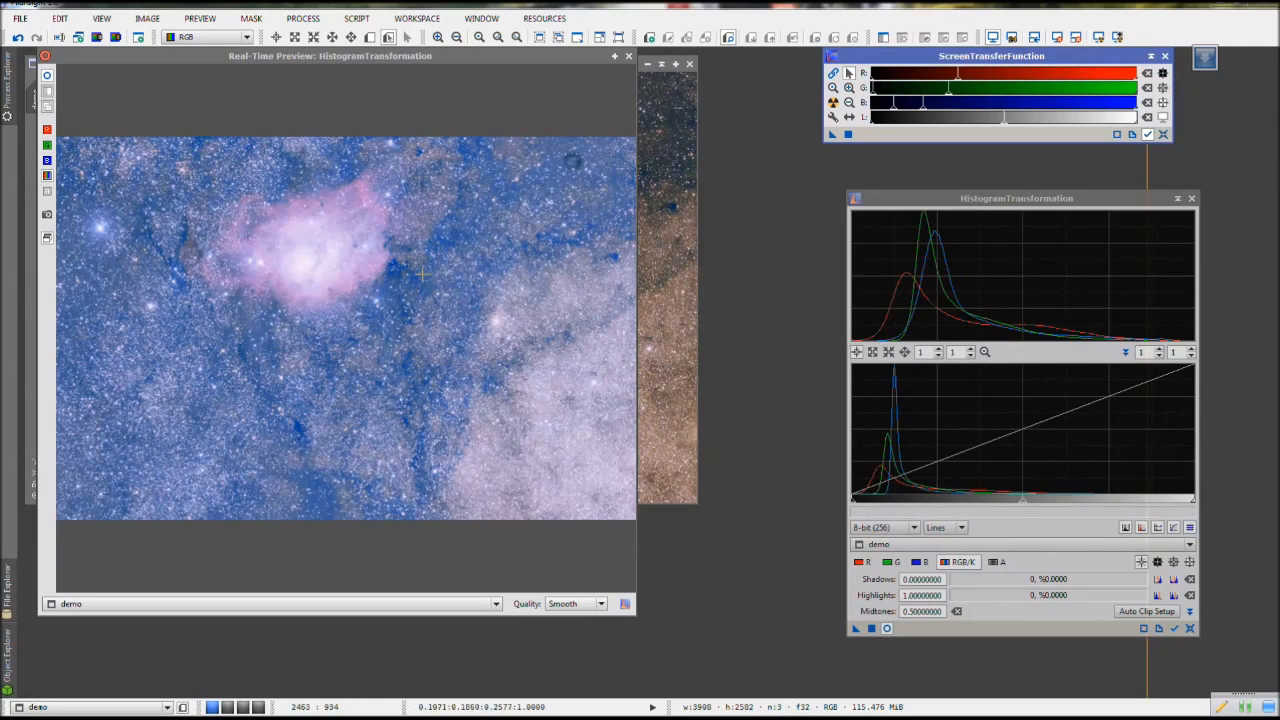
left_click(1163, 135)
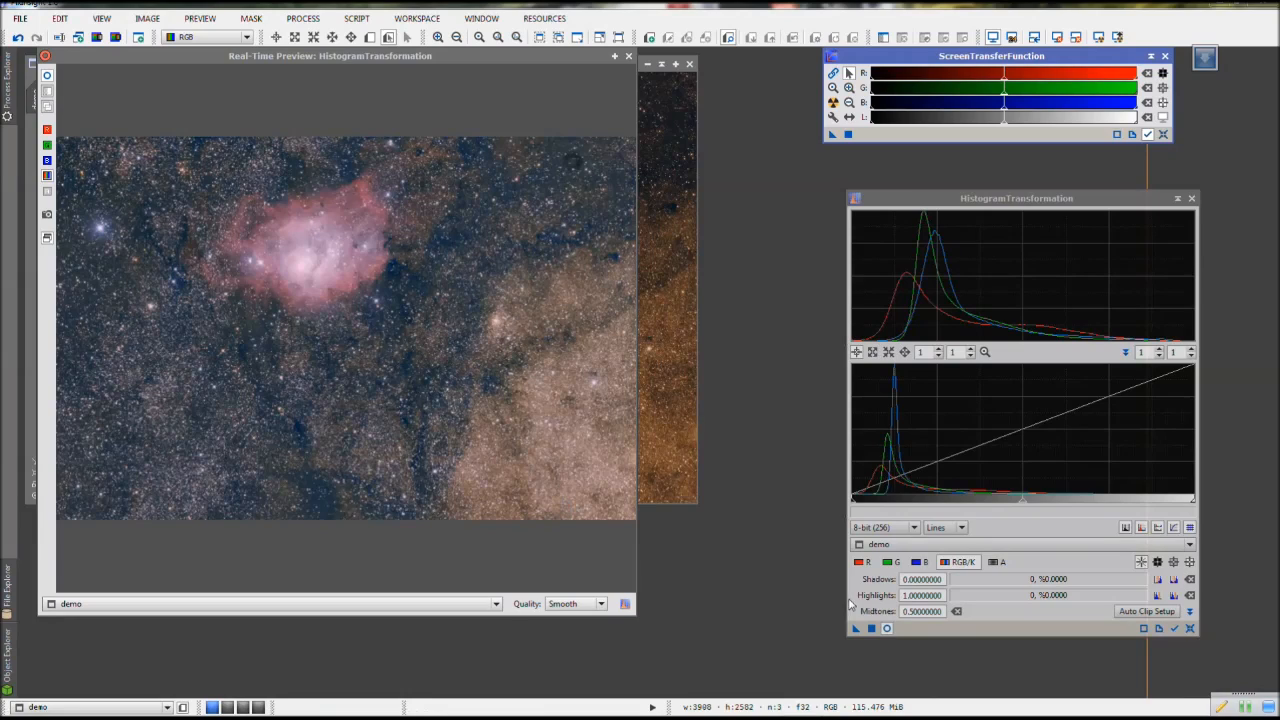
left_click(871, 629)
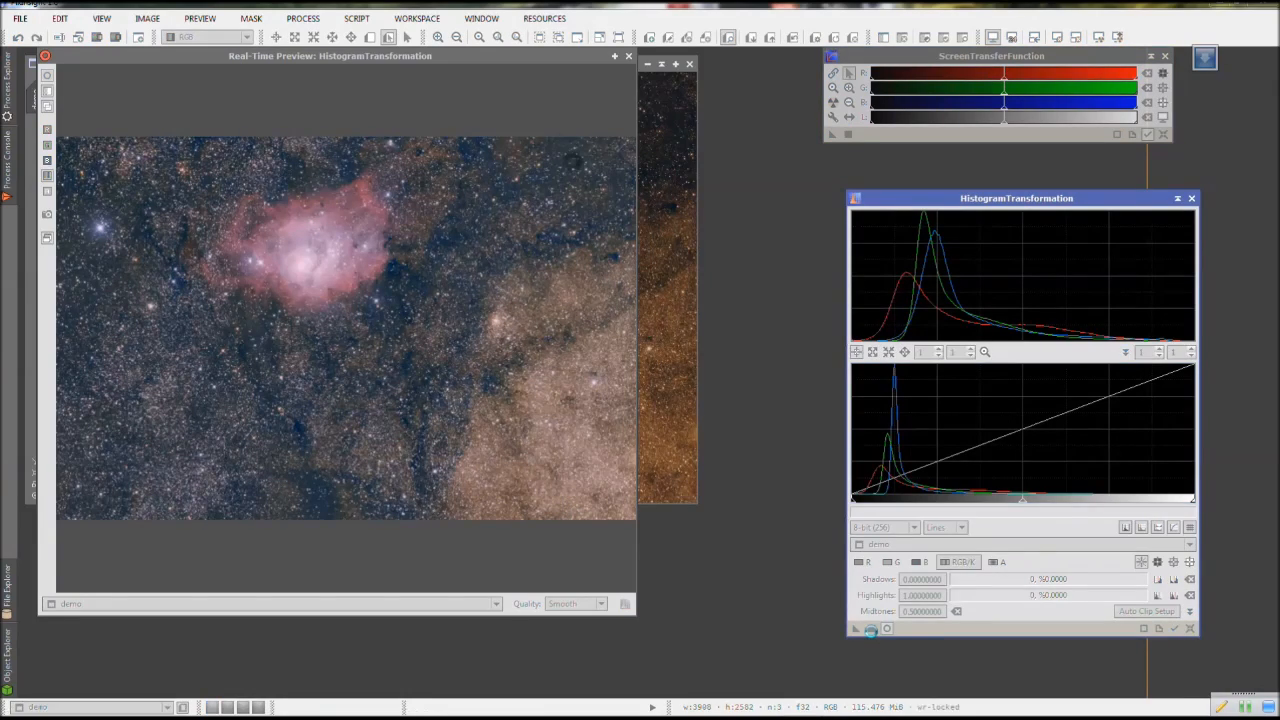
Save the stretched demo image as demo2.fit in 32-bit floating point format, and close the real-time preview and stretching tools
left_click(628, 56)
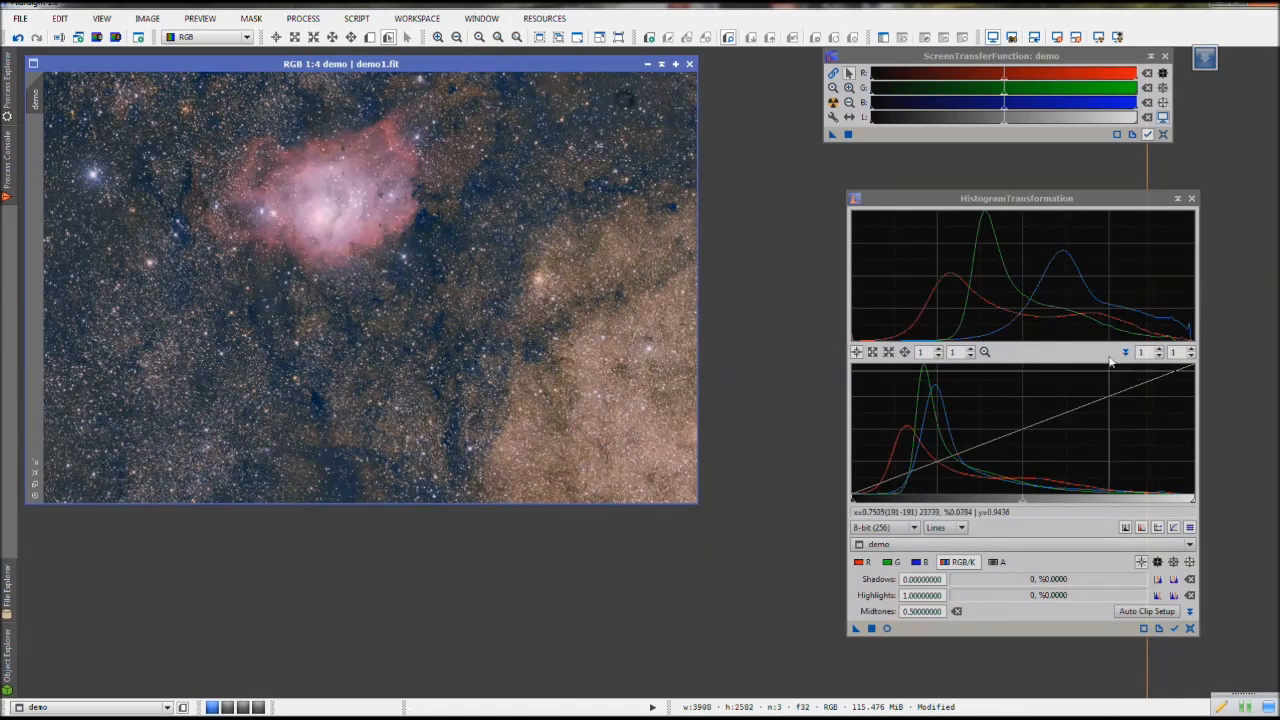
left_click(18, 17)
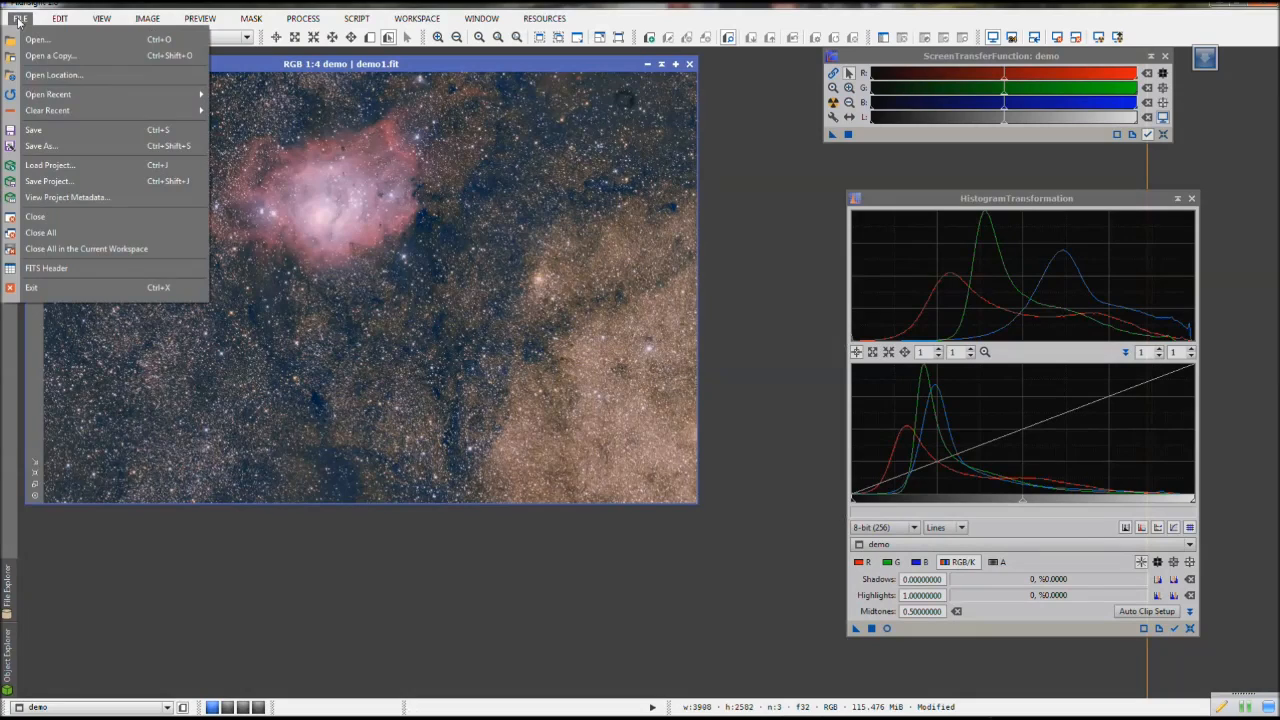
left_click(40, 146)
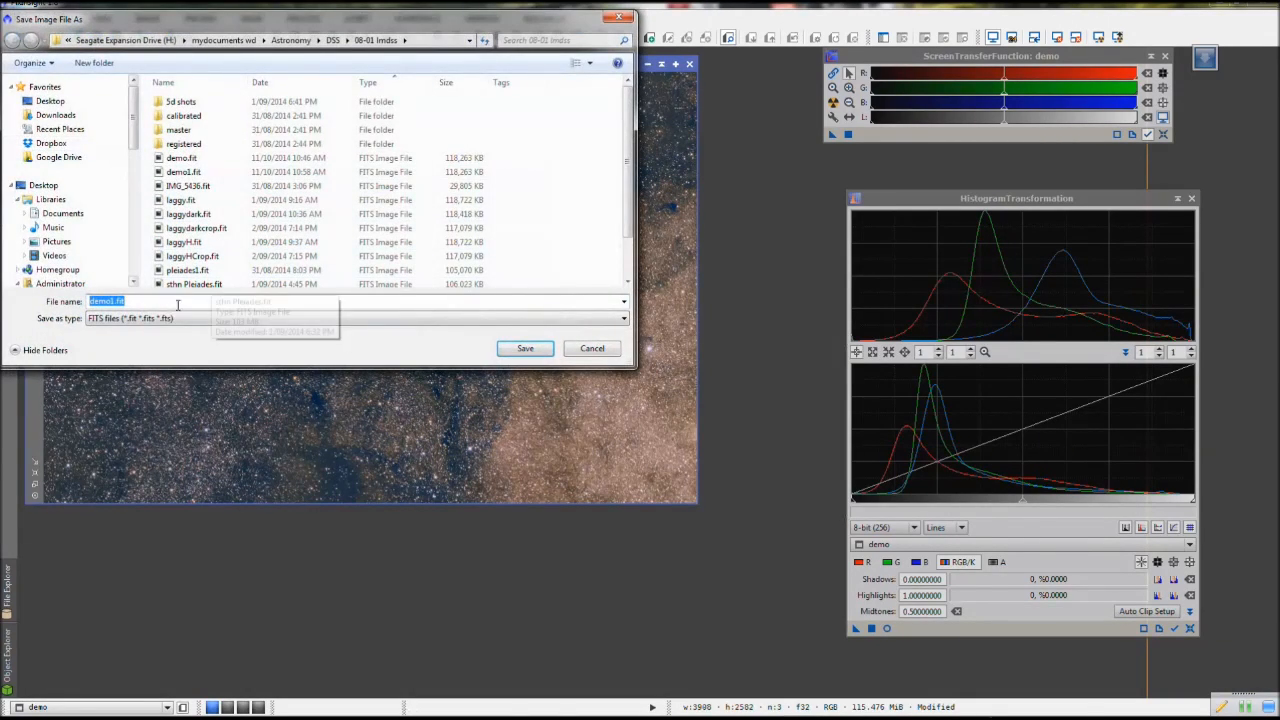
left_click(115, 300)
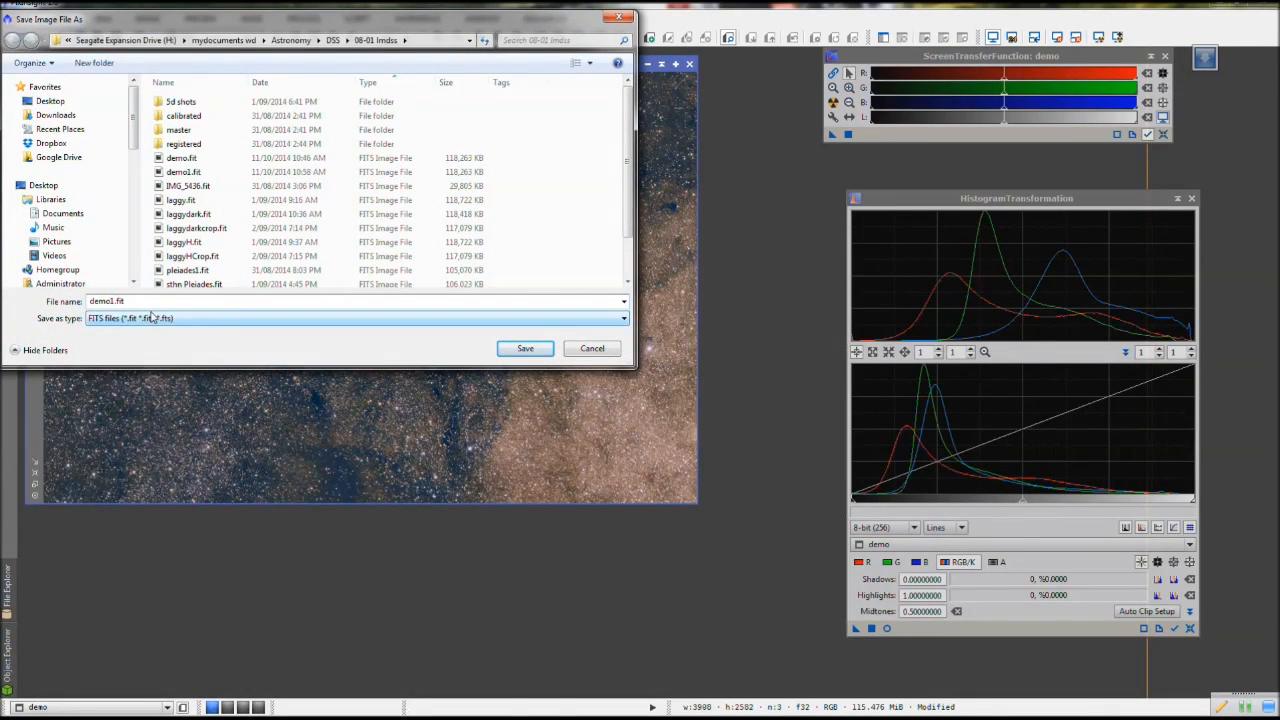
key("Return")
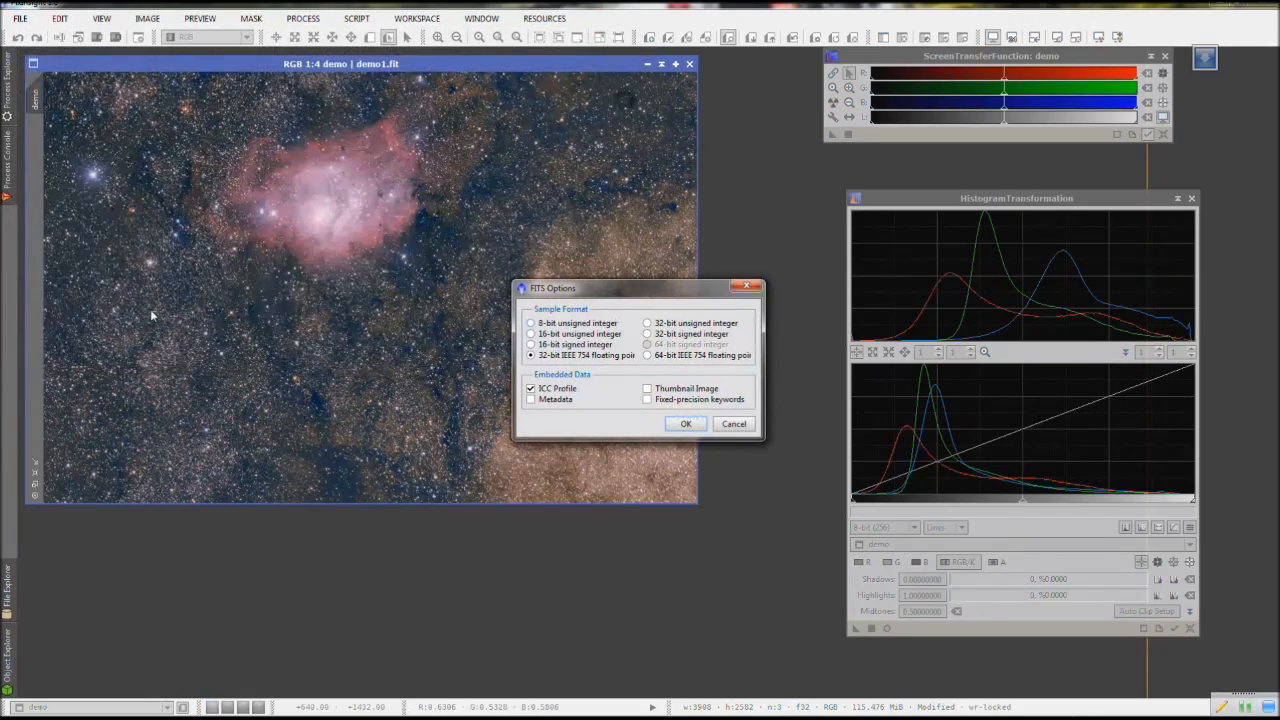
left_click(686, 424)
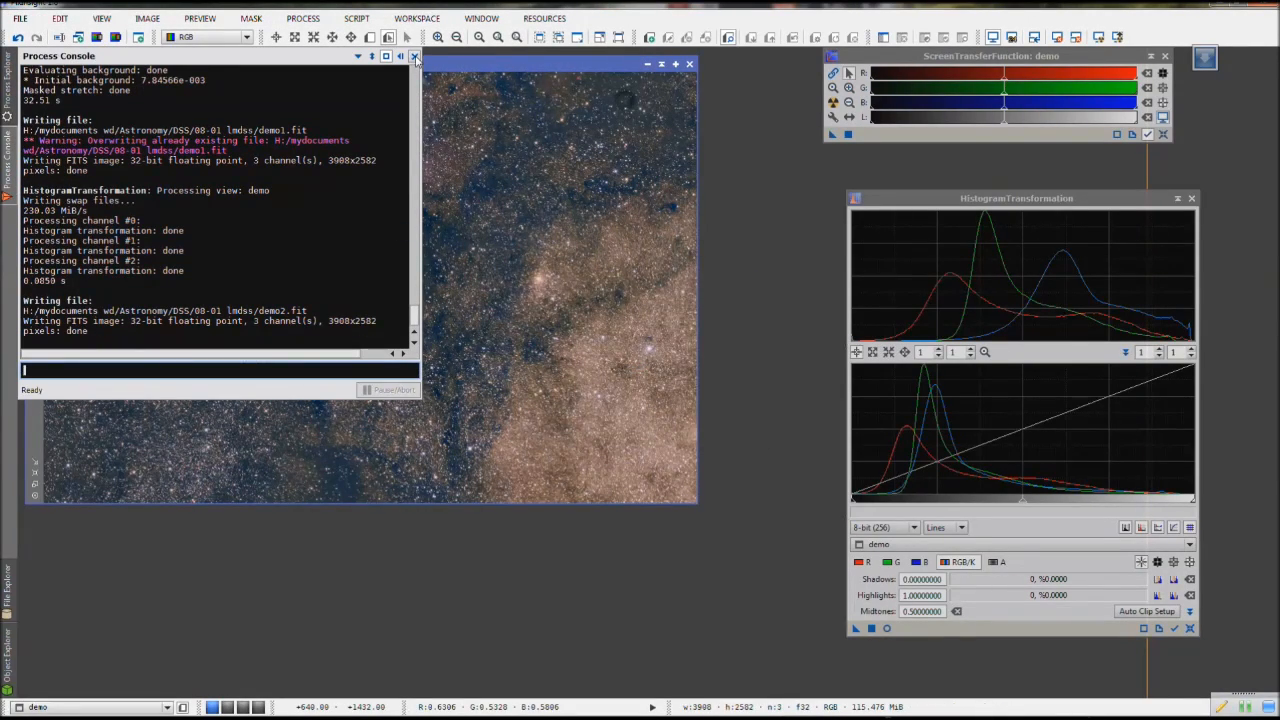
left_click(415, 58)
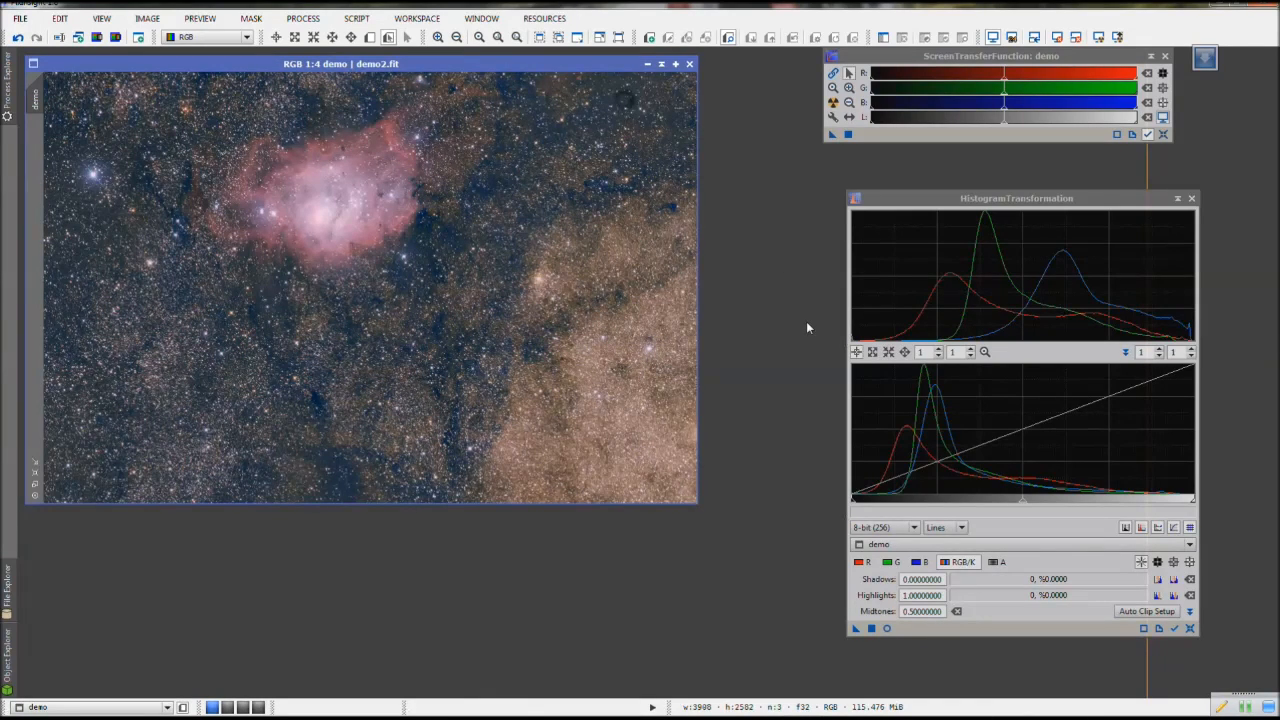
left_click(1192, 199)
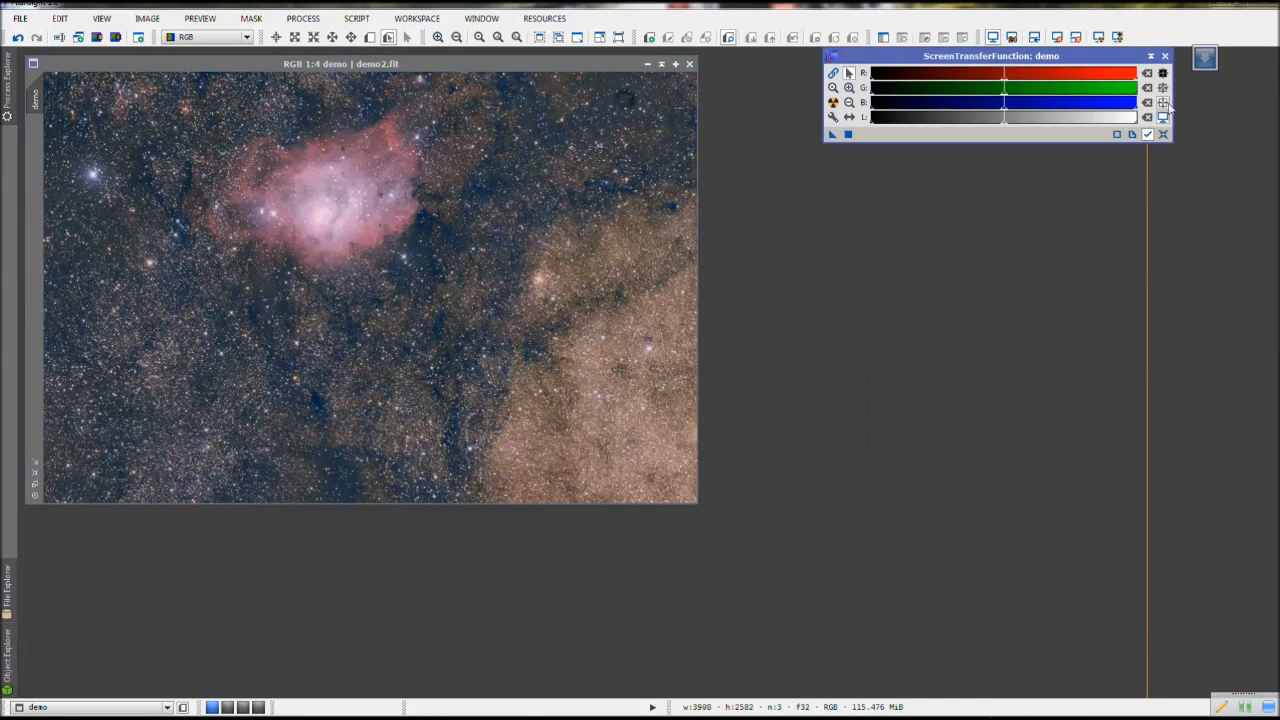
left_click(1163, 57)
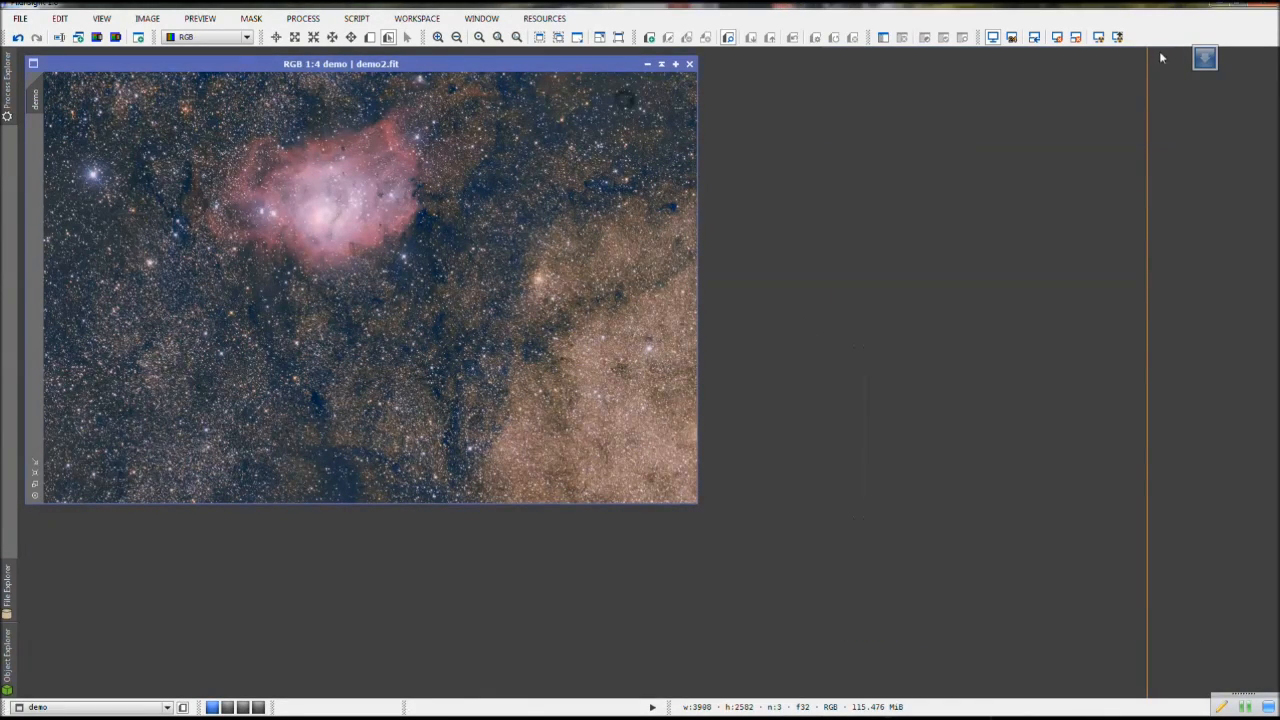
Apply SCNR to the demo image to remove green with Average Neutral protection, amount 1.00 and lightness preserved
left_click(8, 117)
left_click_drag(87, 536, 90, 541)
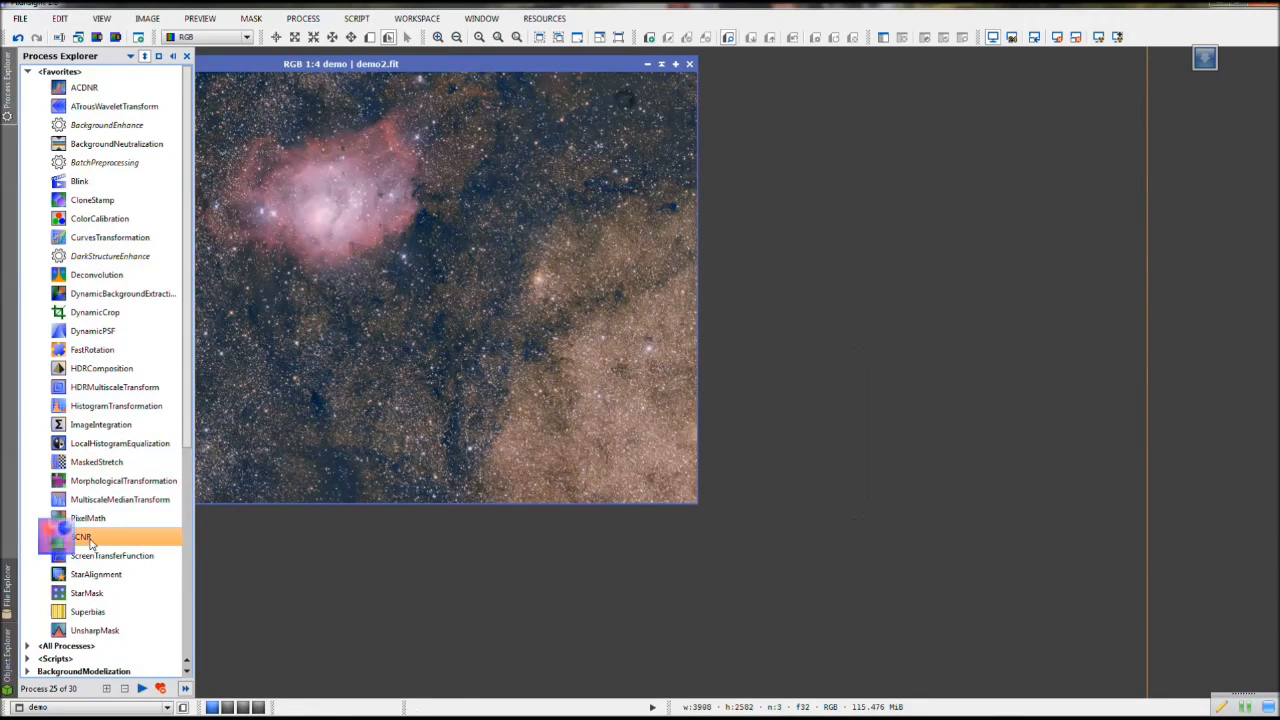
double_click(87, 537)
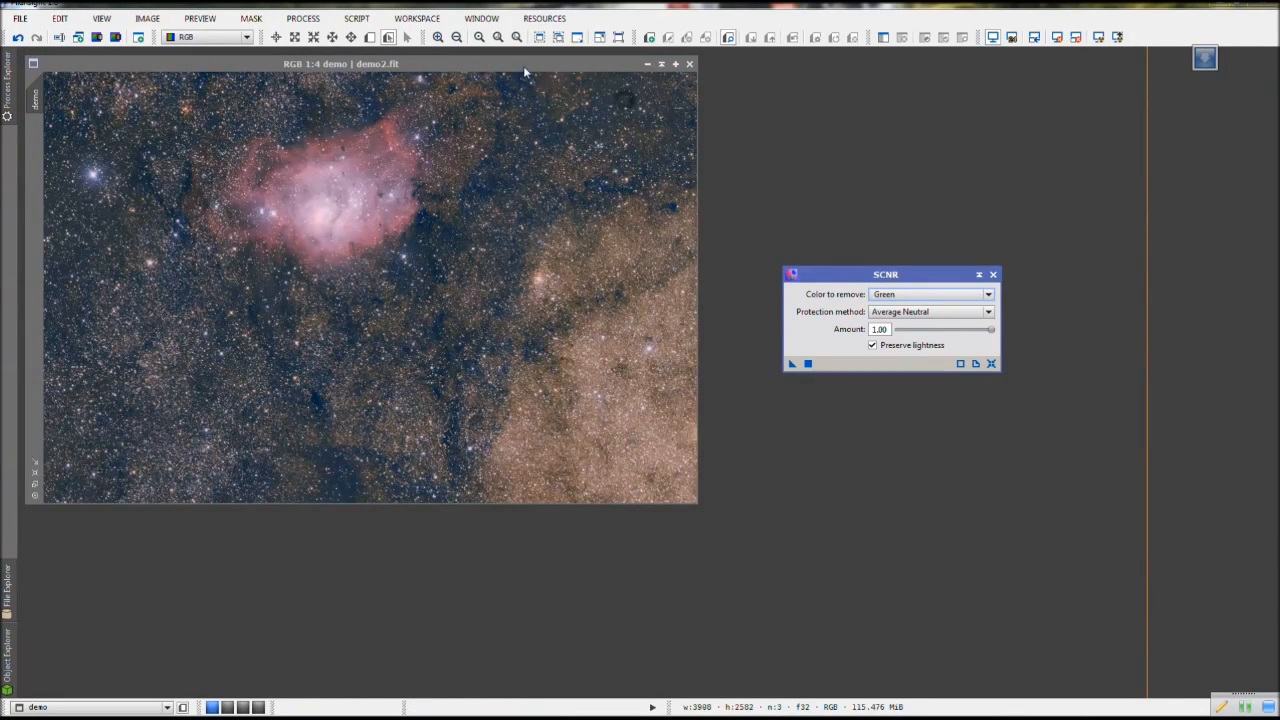
left_click(524, 68)
left_click(808, 364)
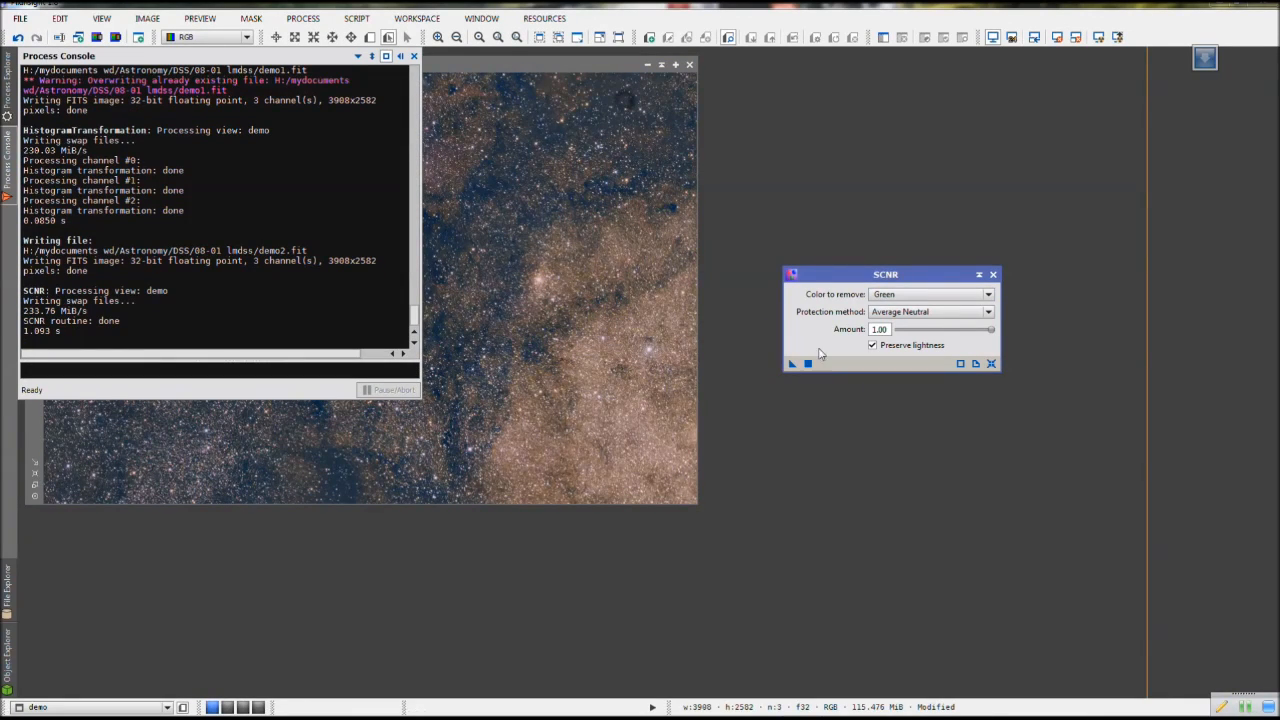
left_click(993, 274)
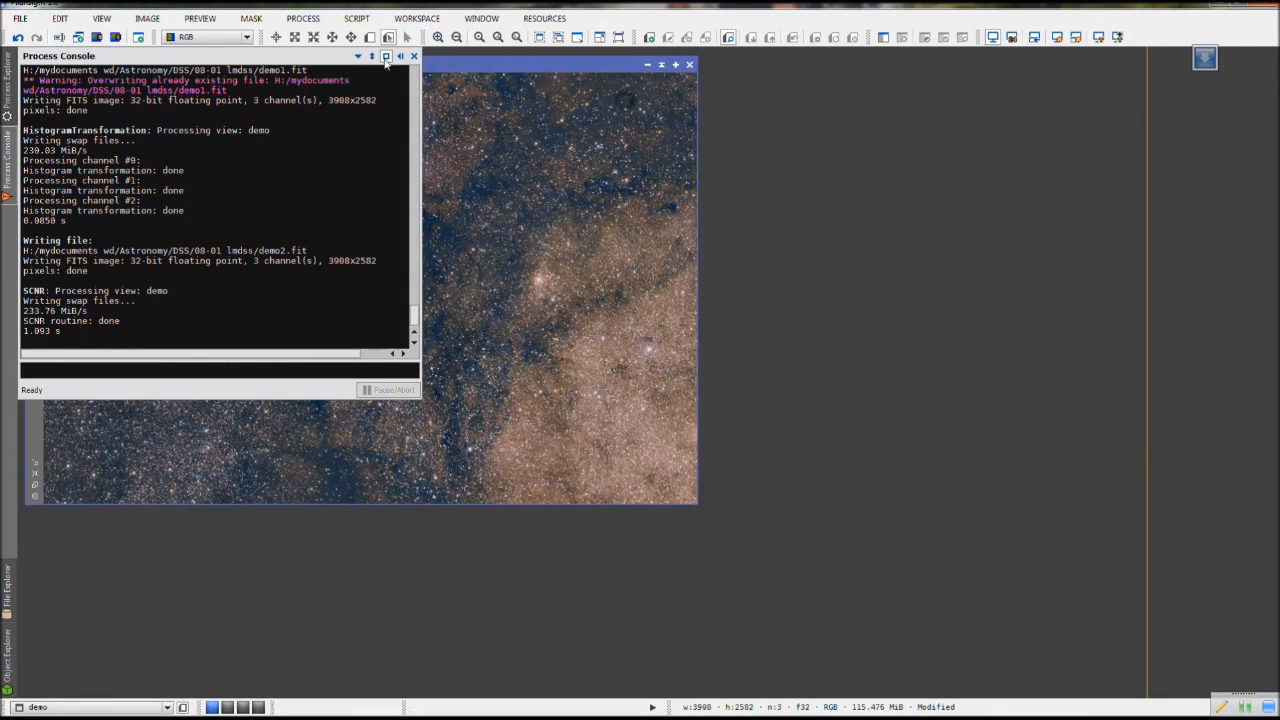
left_click(415, 57)
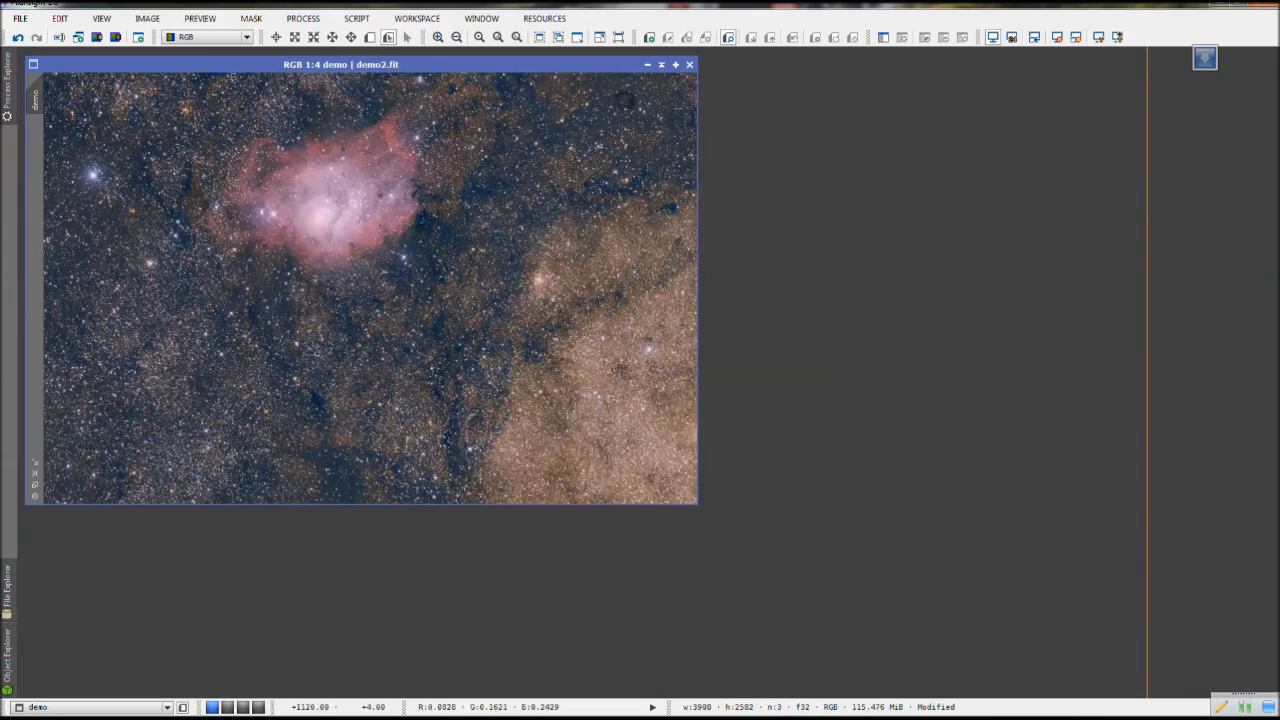
Save the green-corrected image to its existing file demo2.fit
left_click(19, 18)
left_click(28, 127)
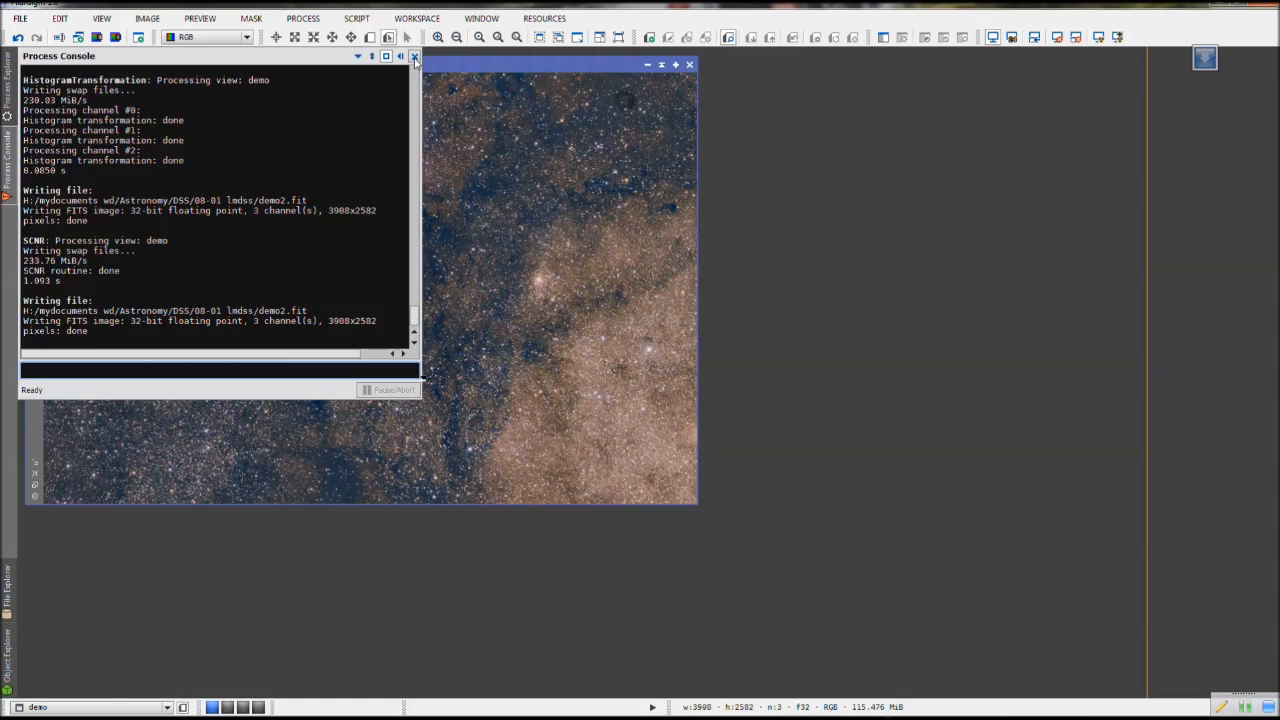
left_click(413, 56)
Reset HistogramTransformation, preview red channel midtones at about 0.511, and apply the adjustment to demo
left_click(7, 85)
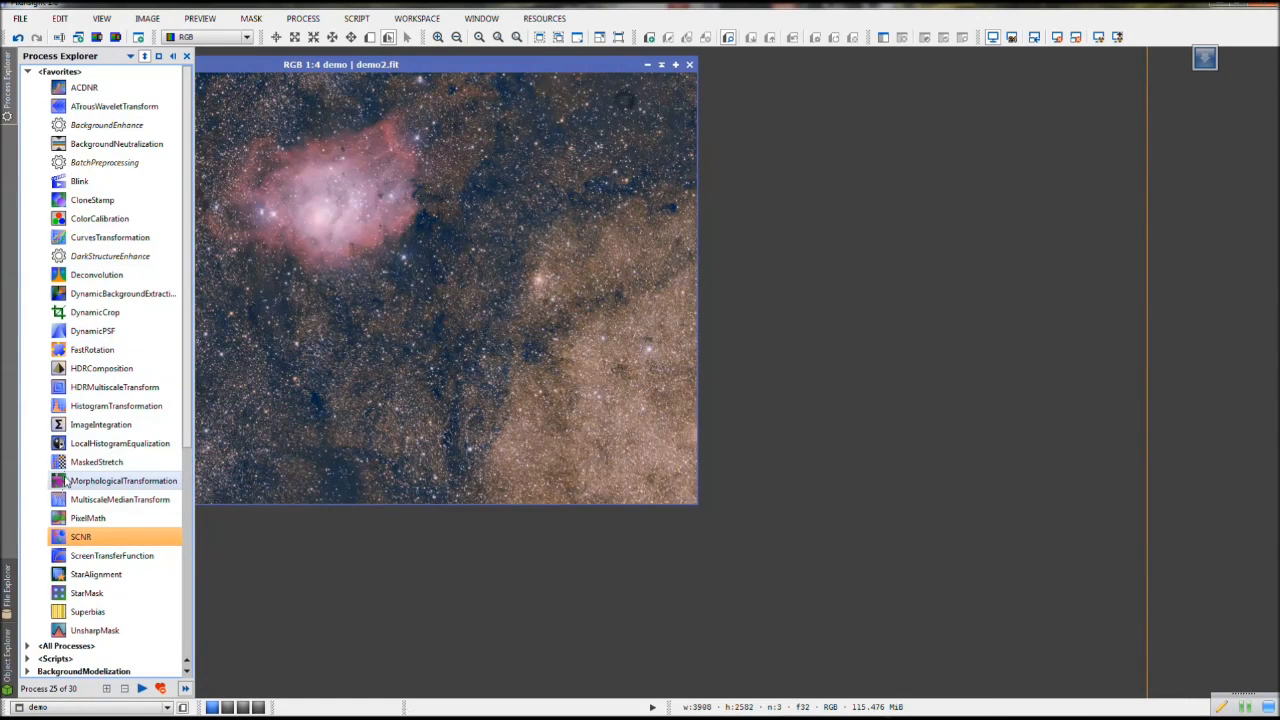
double_click(106, 408)
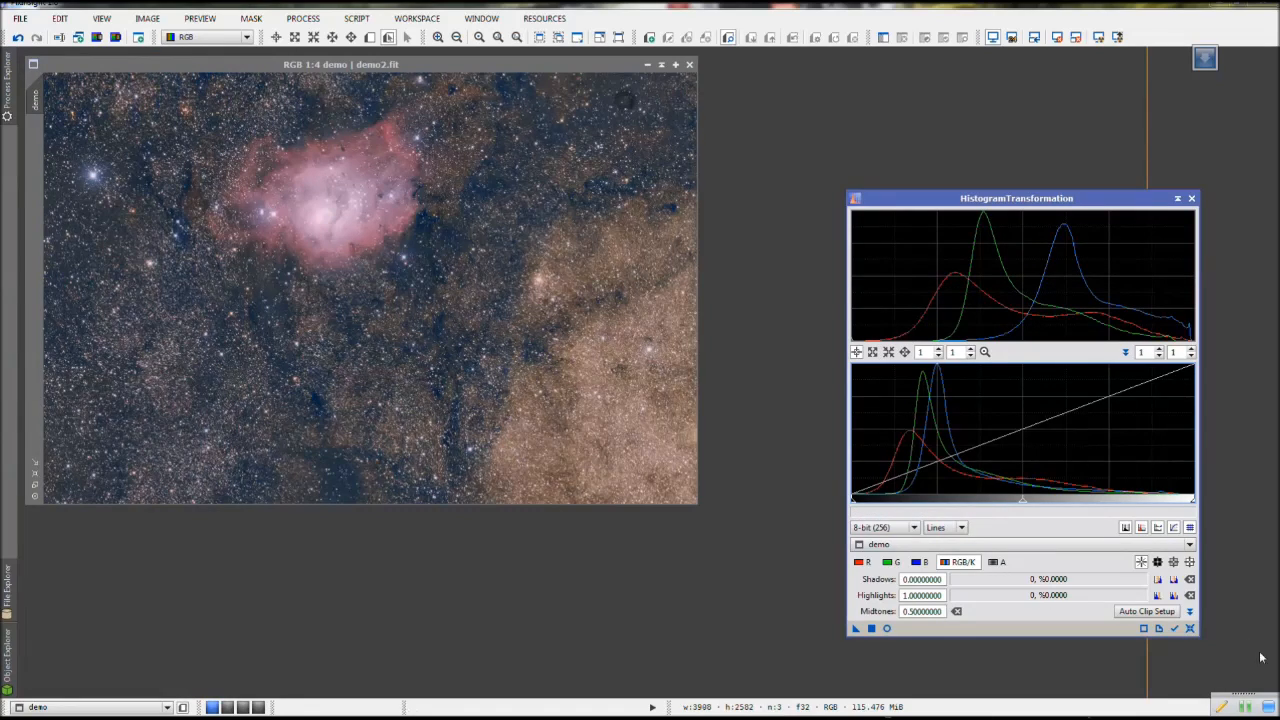
left_click(1190, 628)
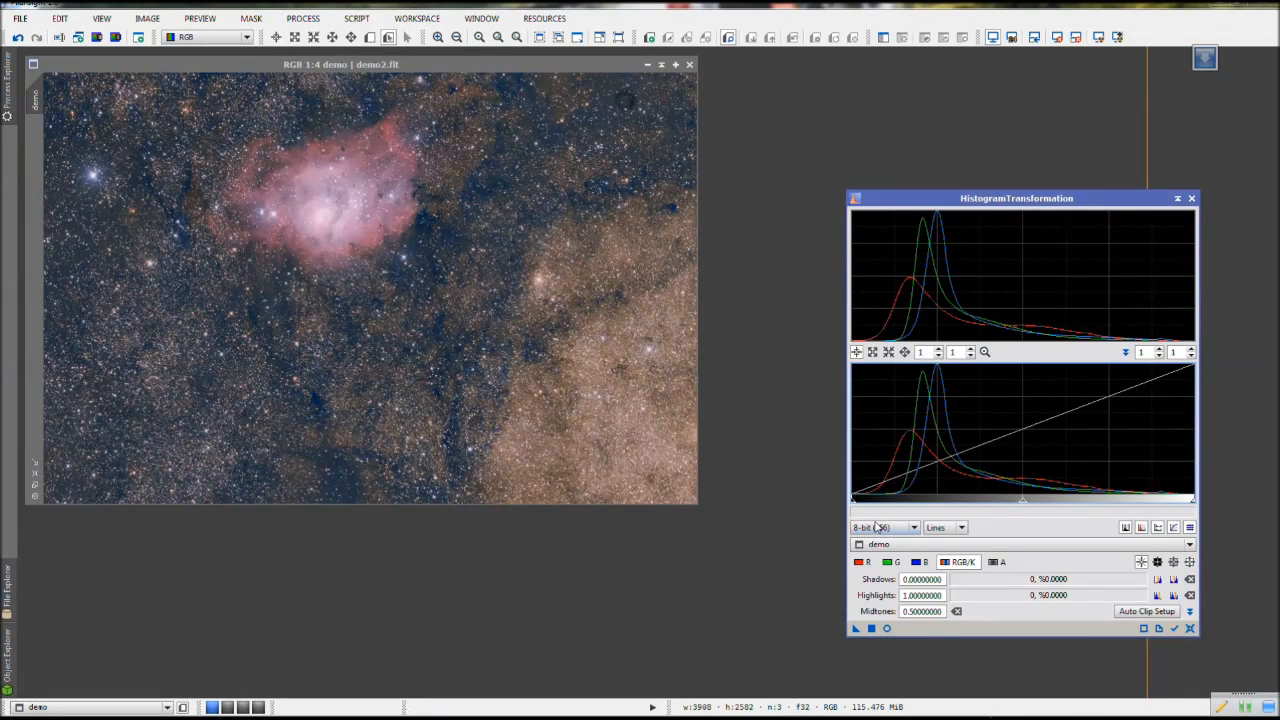
left_click(858, 563)
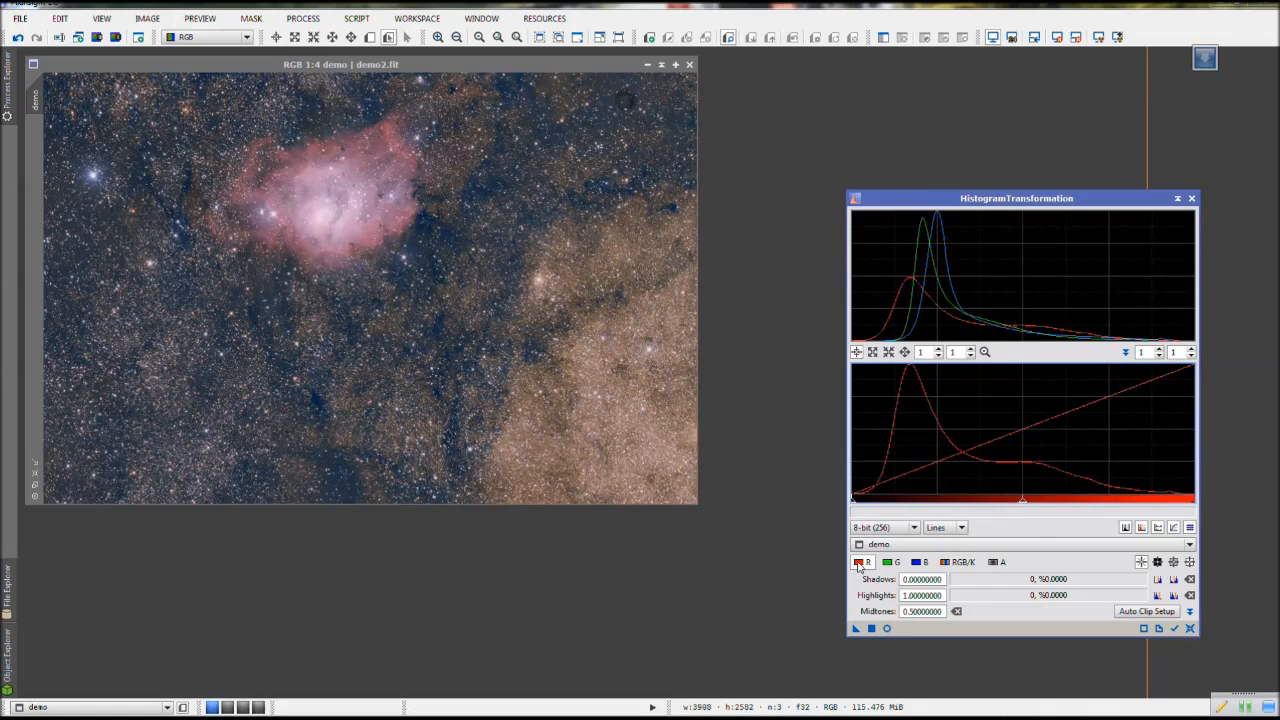
left_click_drag(1018, 501, 1021, 498)
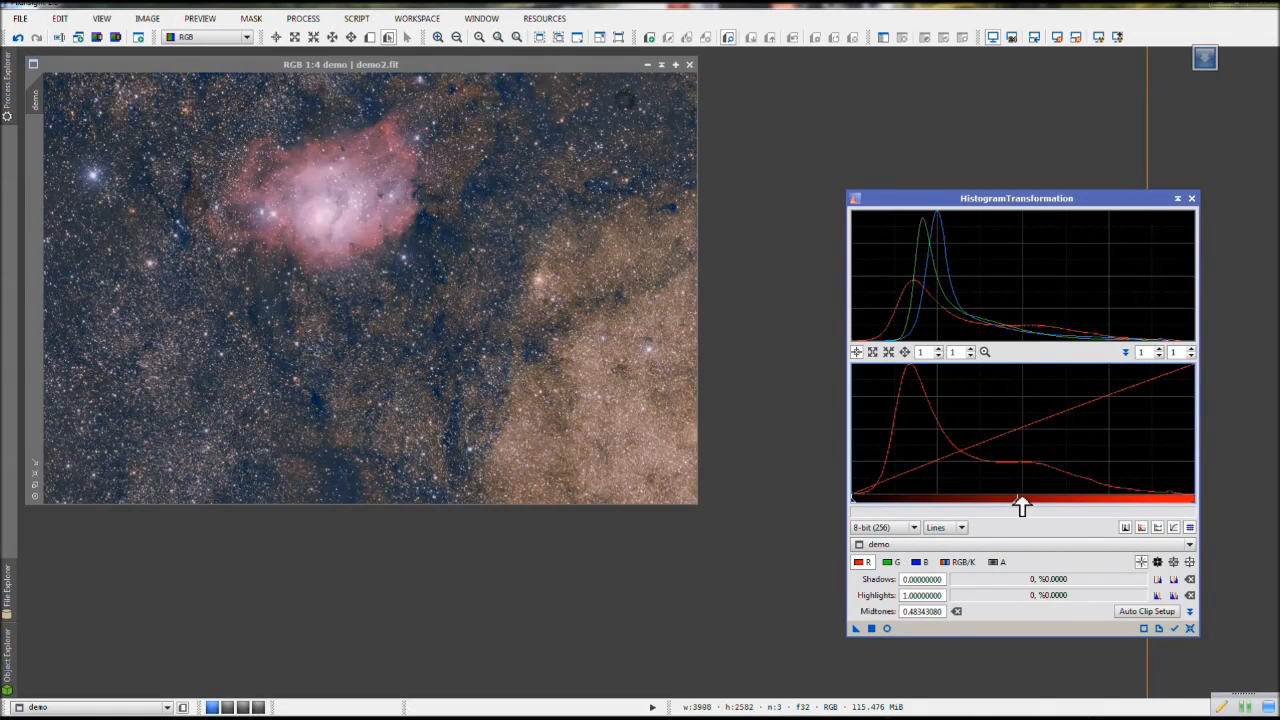
left_click(886, 628)
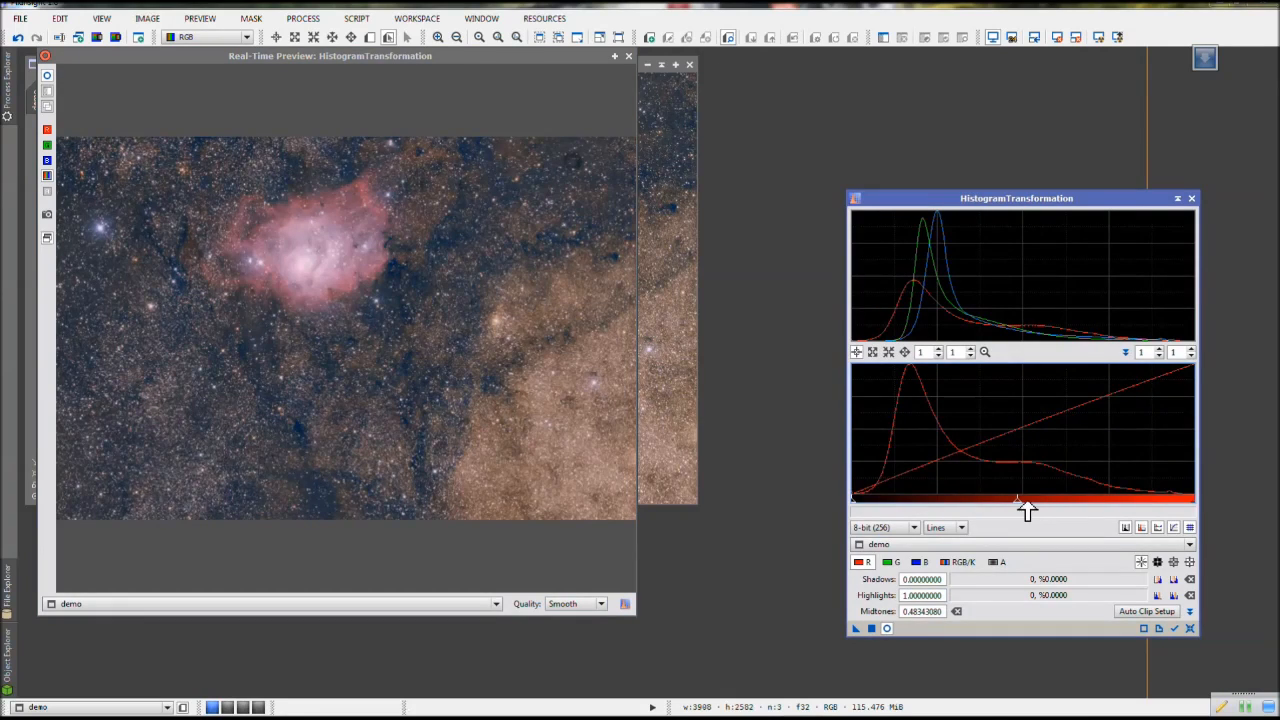
mouse_move(1025, 498)
left_mouse_down()
mouse_move(990, 500)
mouse_move(1031, 500)
left_mouse_up()
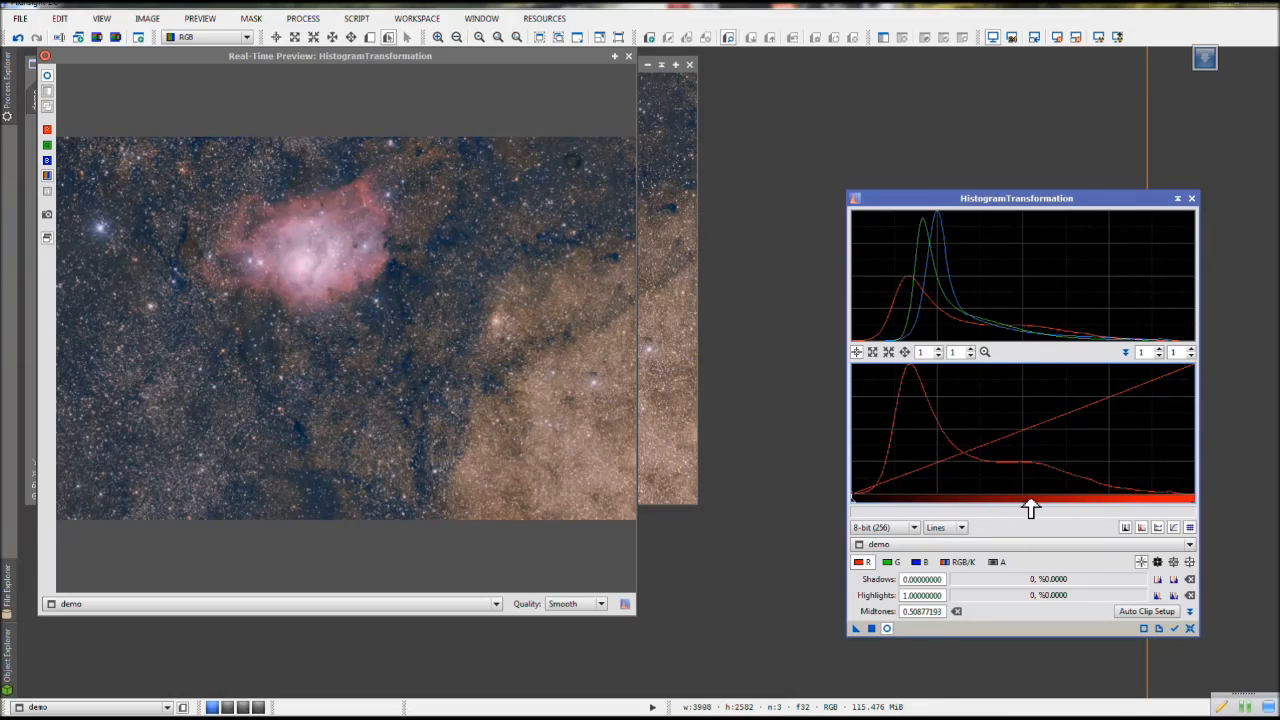
left_click(871, 628)
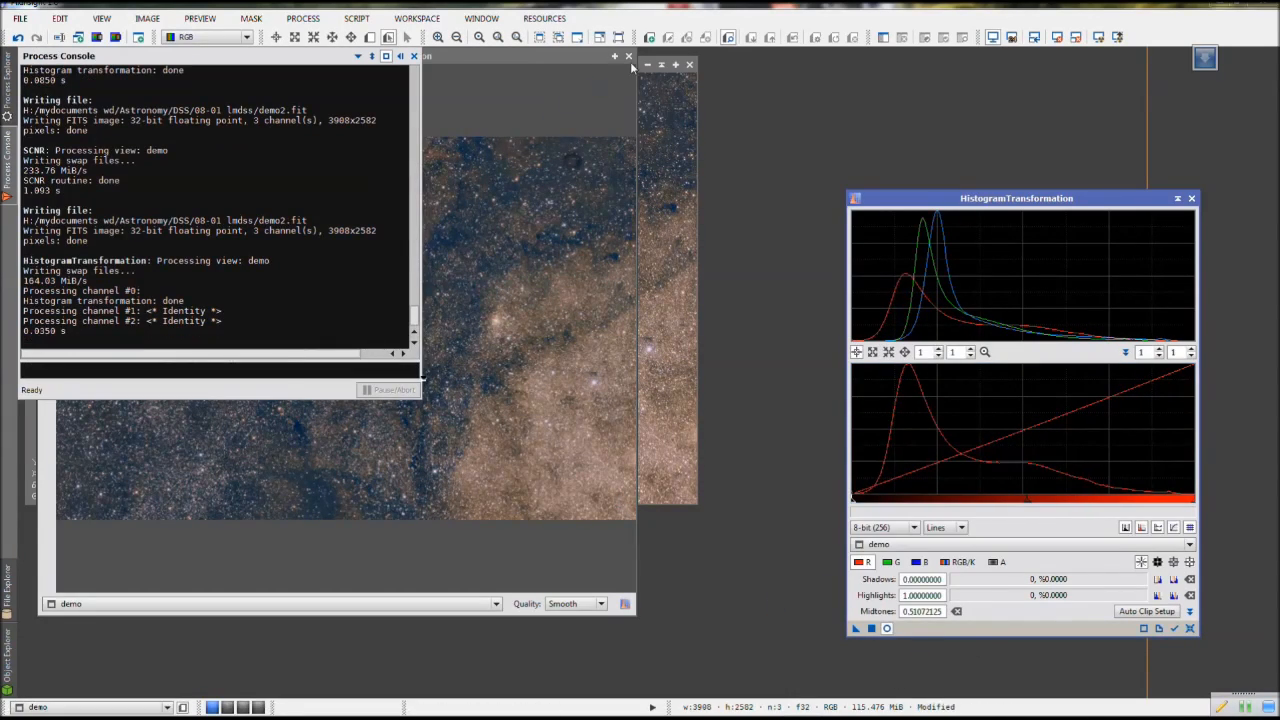
left_click(629, 57)
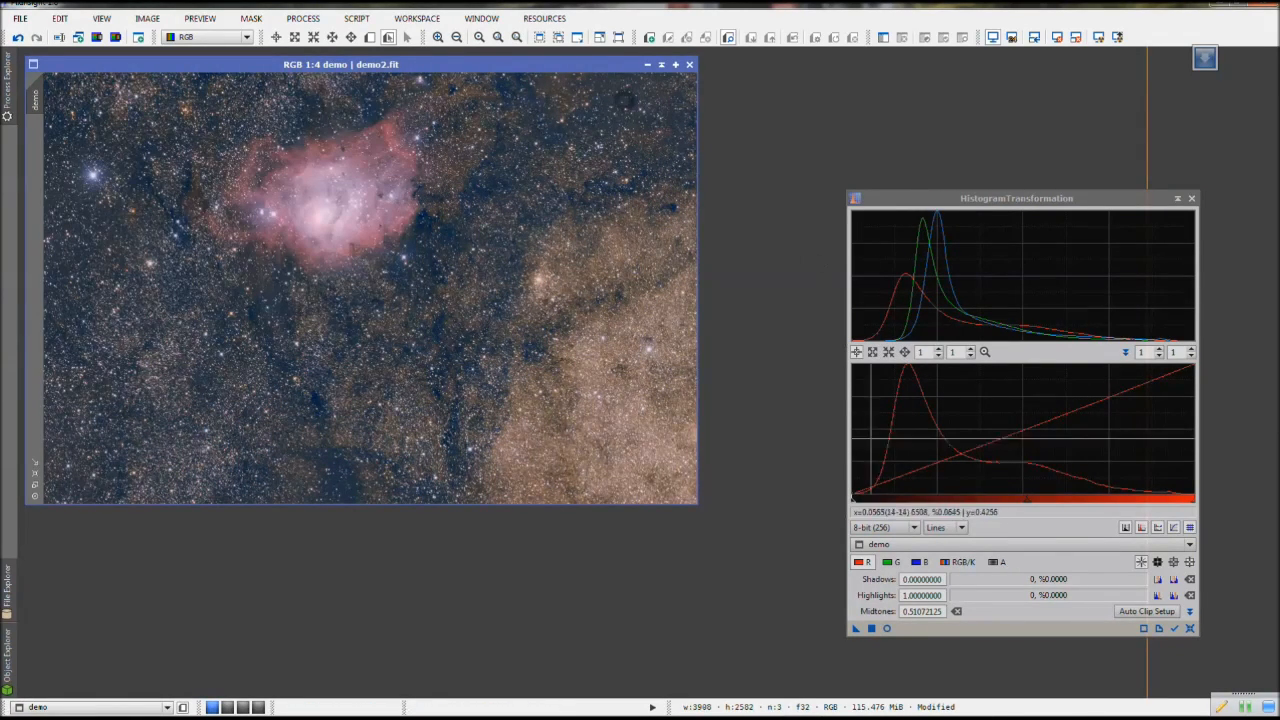
Reset HistogramTransformation and set the blue channel midtones to about 0.558 using the real-time preview
left_click(1190, 628)
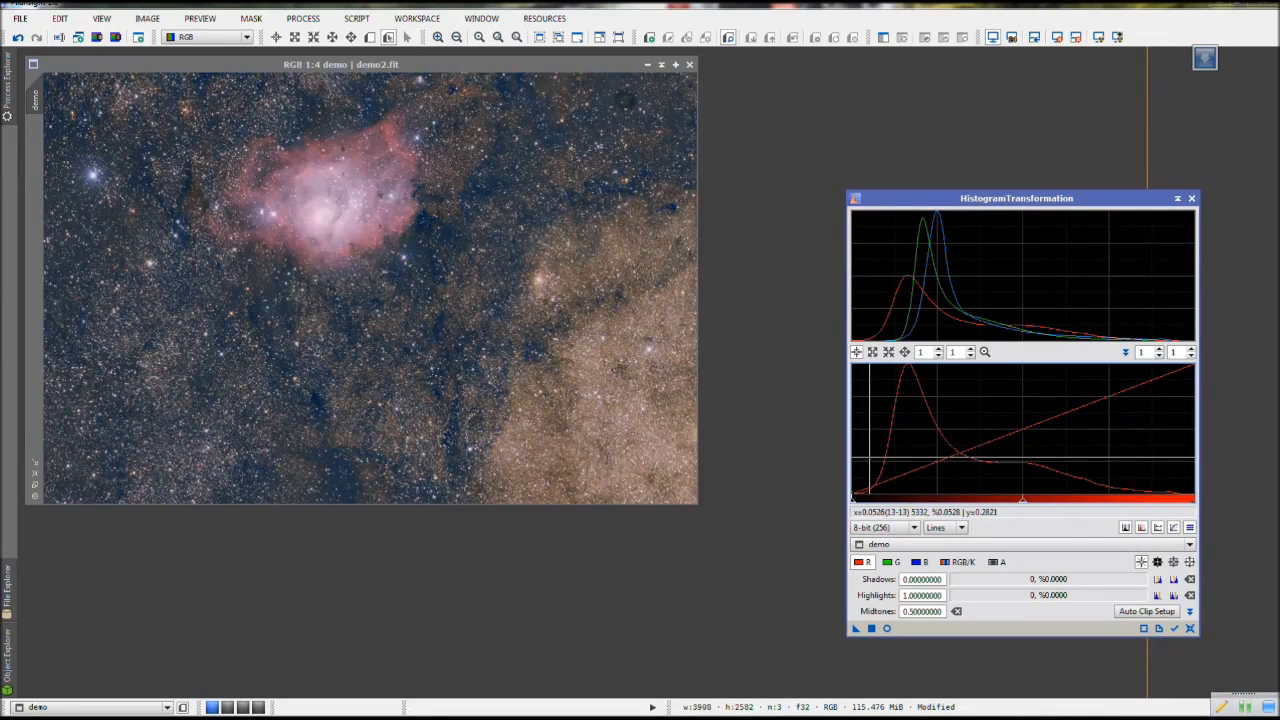
left_click(919, 562)
mouse_move(1022, 500)
left_mouse_down()
mouse_move(1046, 500)
mouse_move(1017, 503)
left_mouse_up()
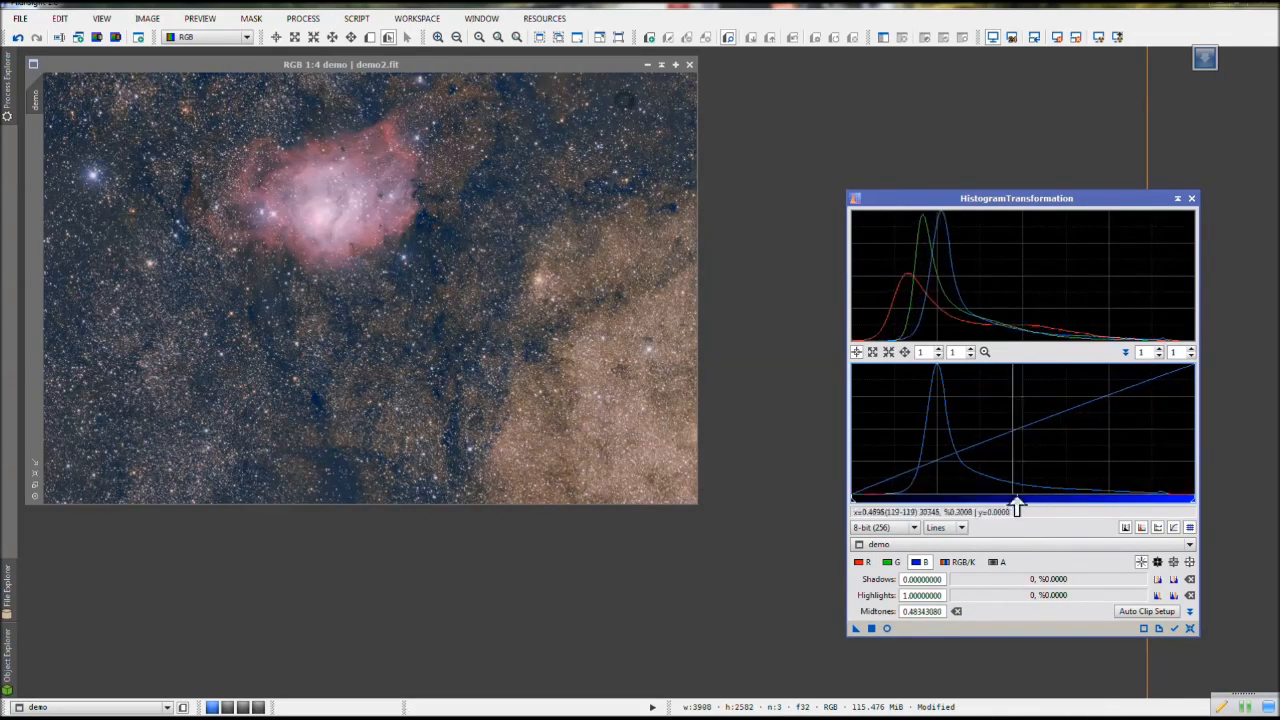
left_click(887, 629)
left_click_drag(1020, 503, 1046, 505)
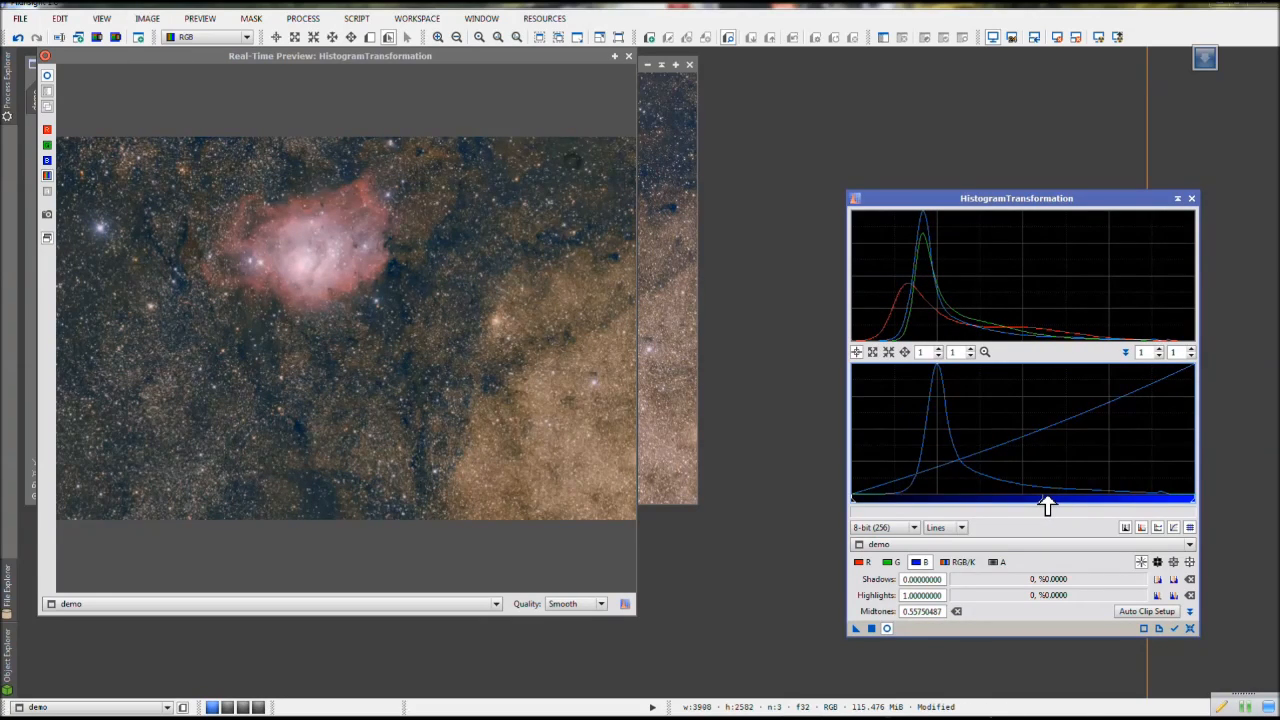
Set the red channel midtones to about 0.536, apply the histogram adjustment to demo, and close HistogramTransformation and its preview
left_click(859, 562)
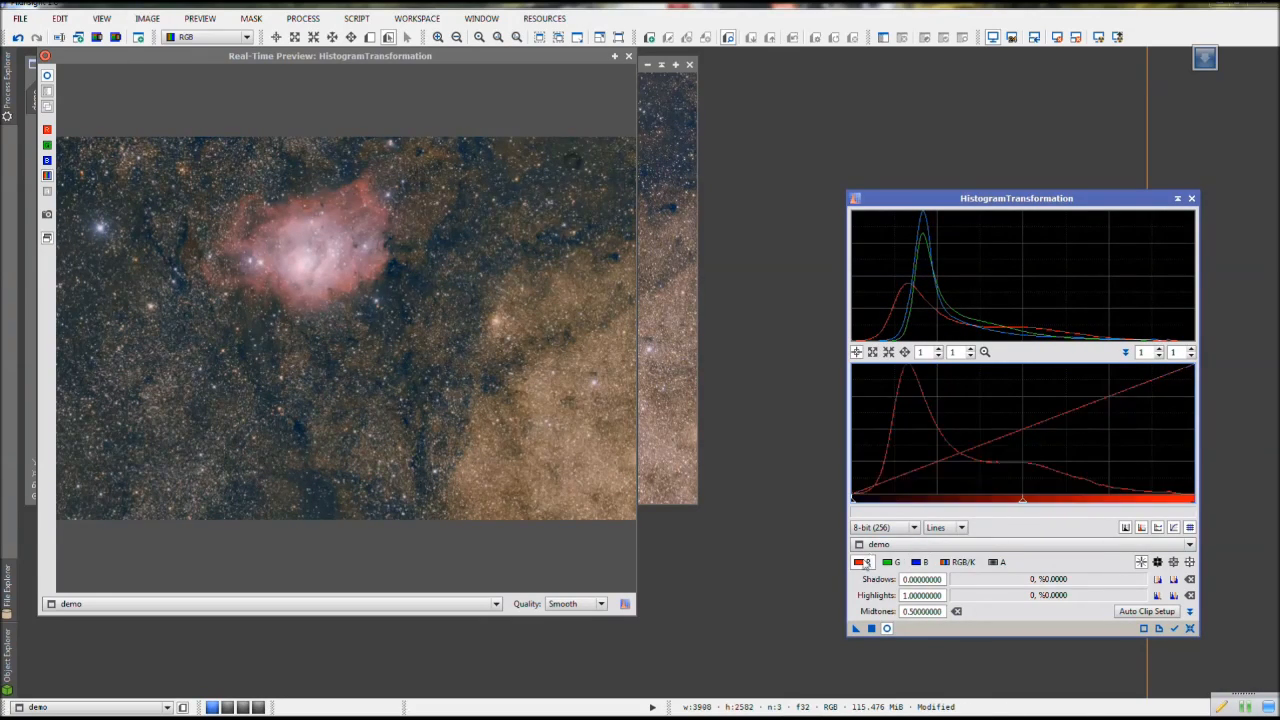
mouse_move(1031, 506)
left_mouse_down()
mouse_move(1003, 510)
mouse_move(1036, 508)
left_mouse_up()
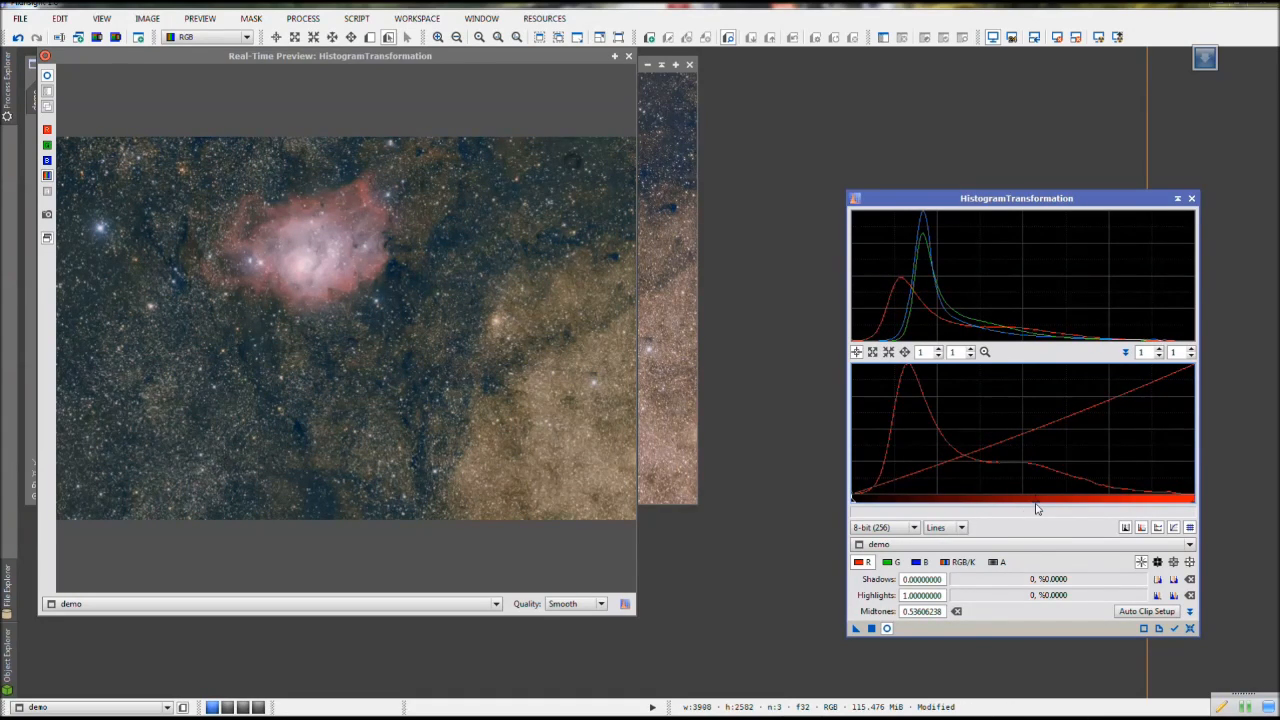
left_click(871, 628)
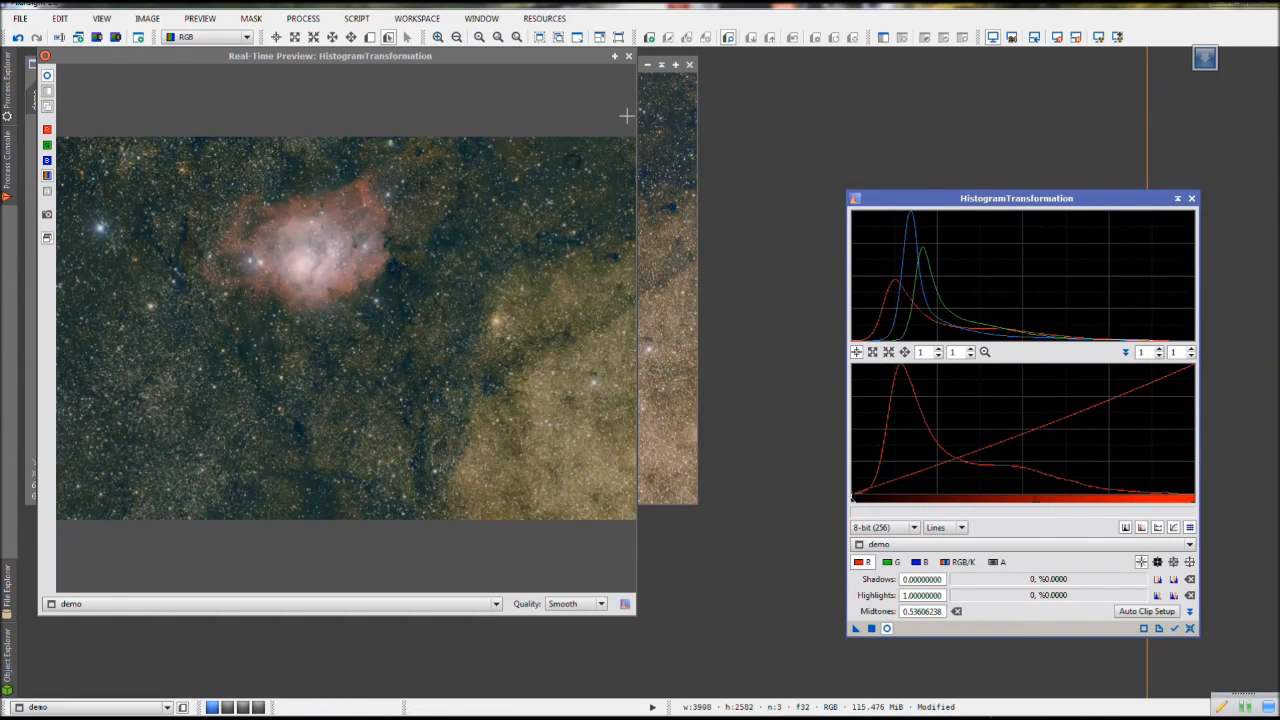
left_click(628, 57)
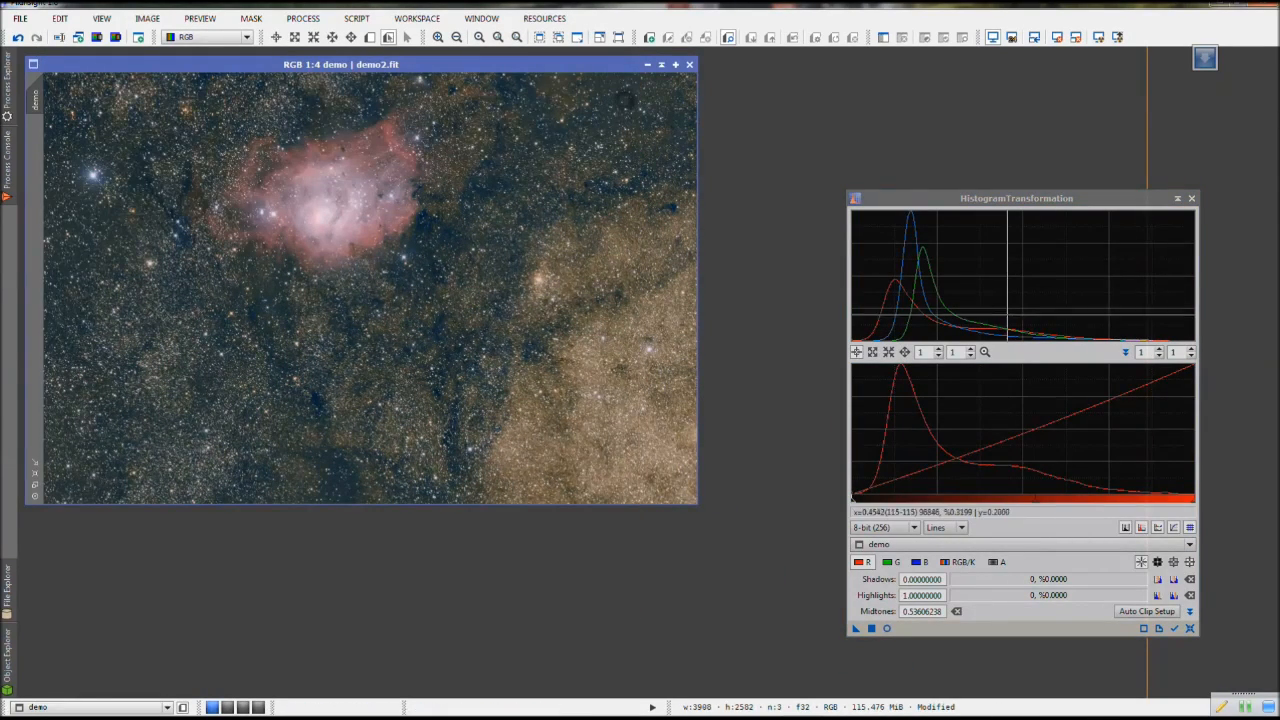
left_click(1191, 198)
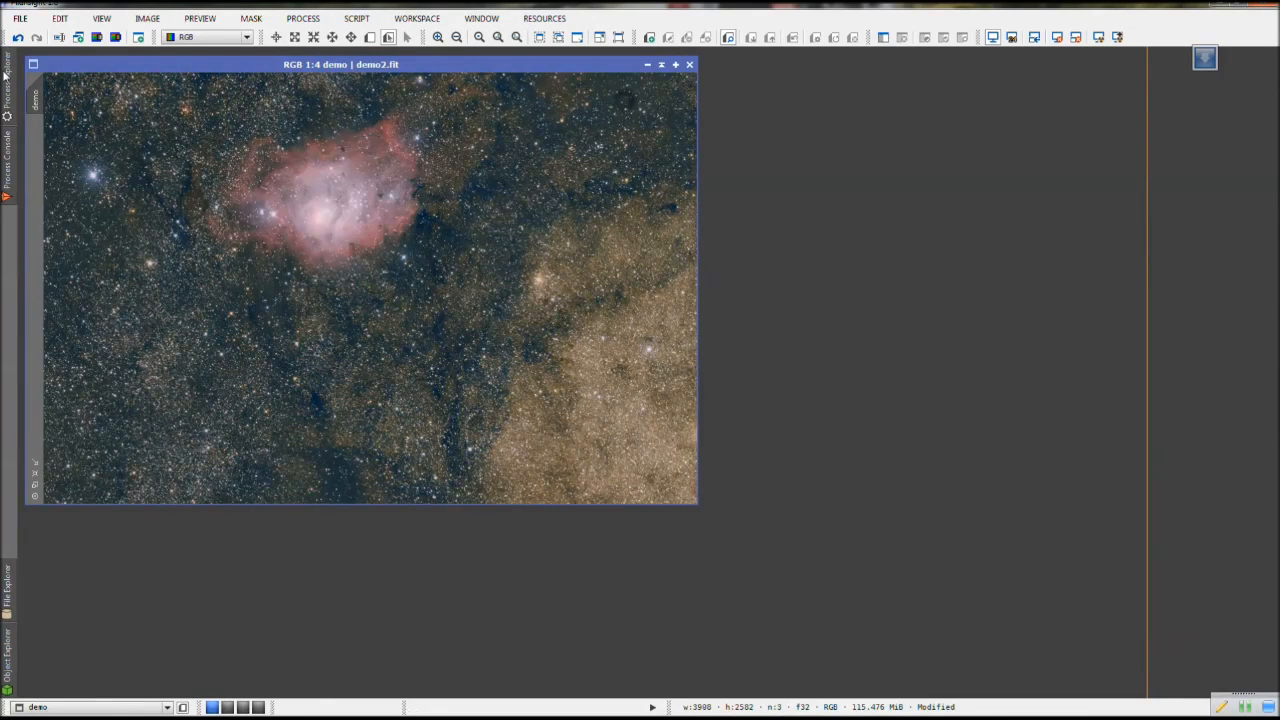
Remove green from the rebalanced demo image with a second SCNR pass using Average Neutral and amount 1.00
left_click(5, 73)
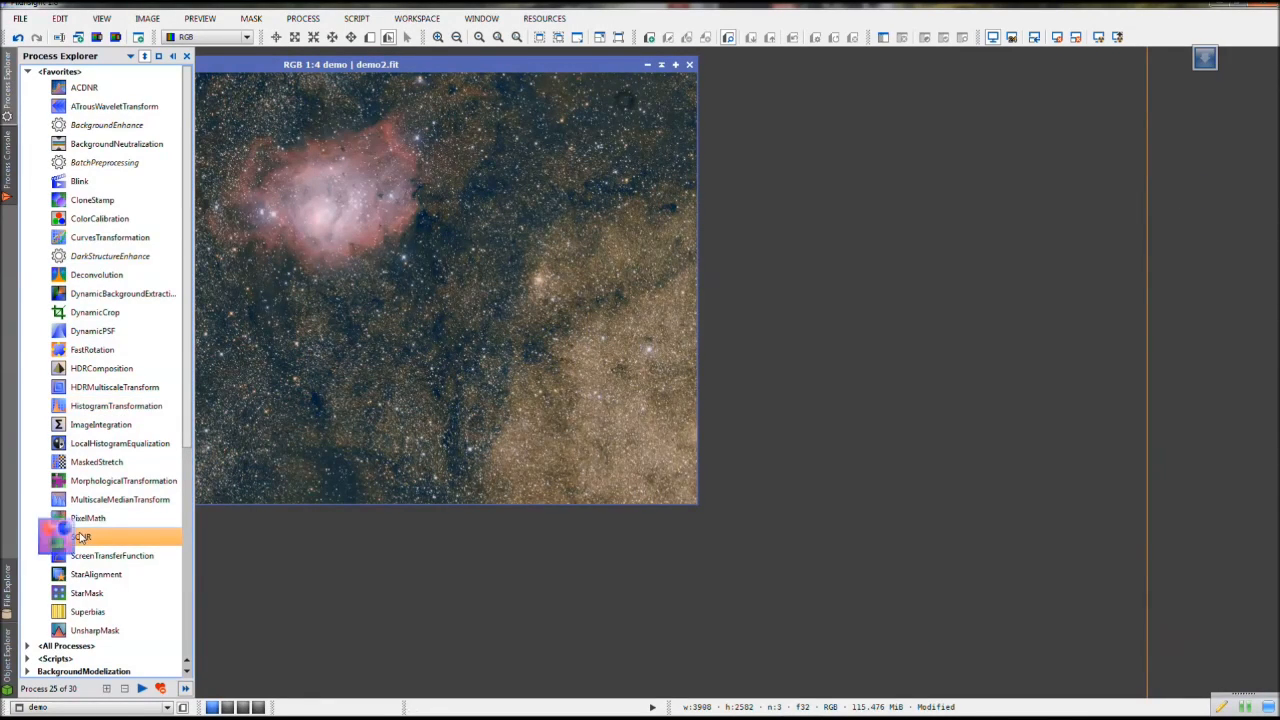
double_click(80, 537)
left_click(477, 60)
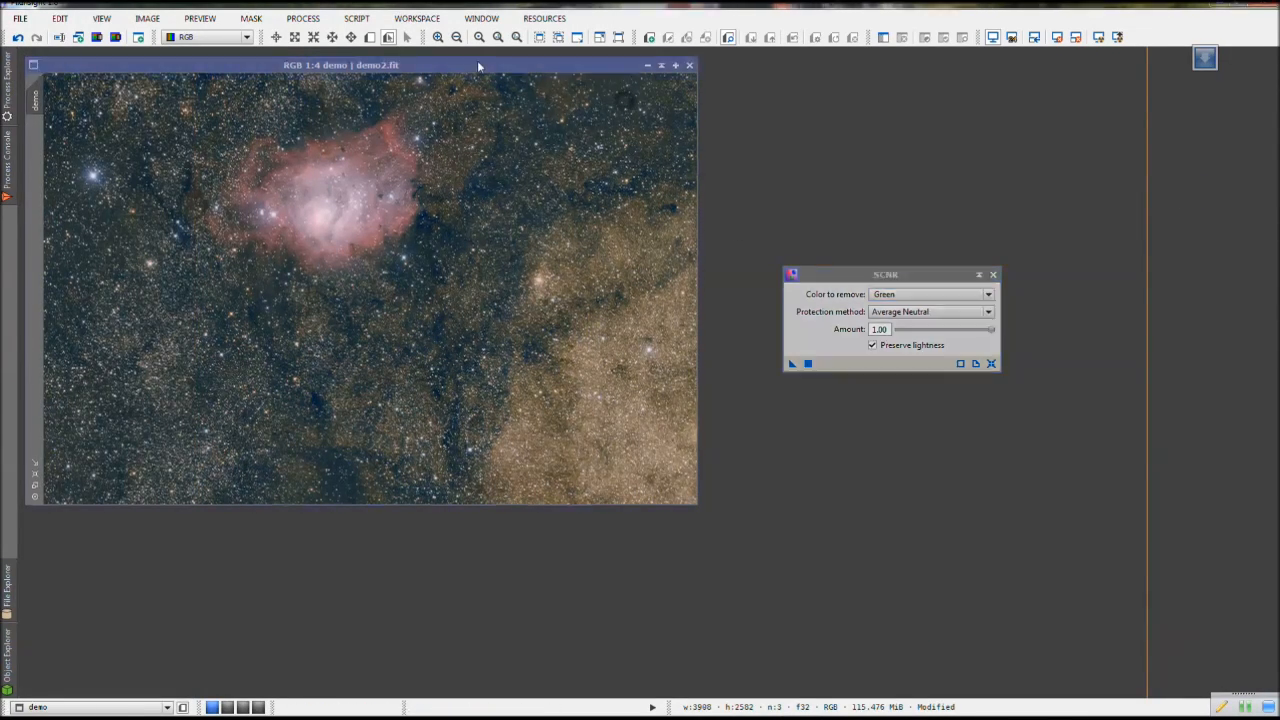
left_click(808, 364)
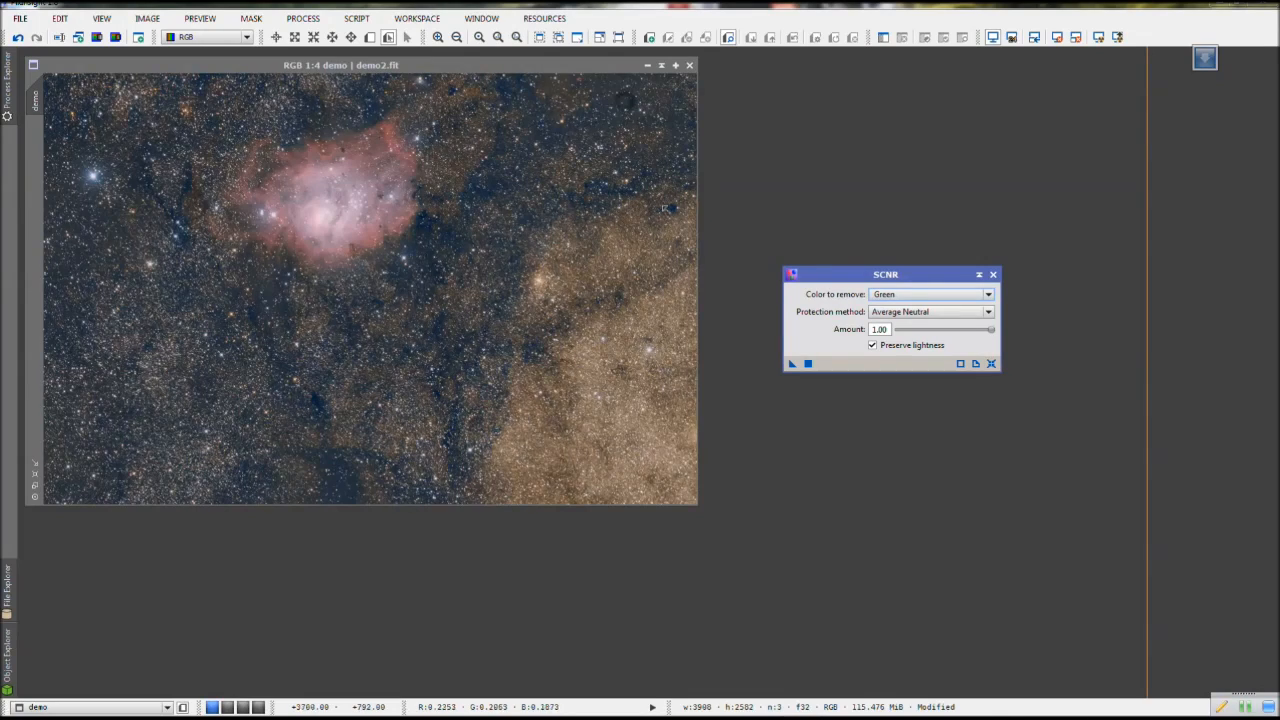
Close SCNR and save the colour-balanced demo image to demo2.fit
left_click(993, 275)
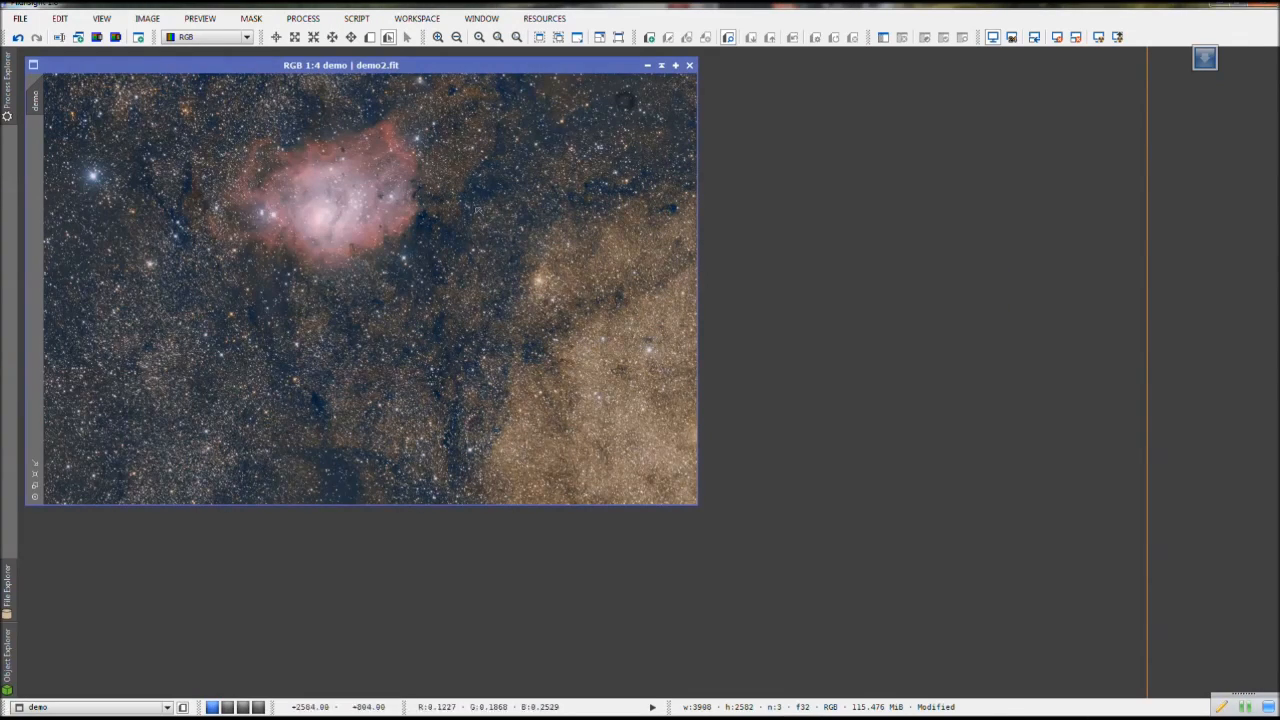
left_click(19, 18)
left_click(40, 136)
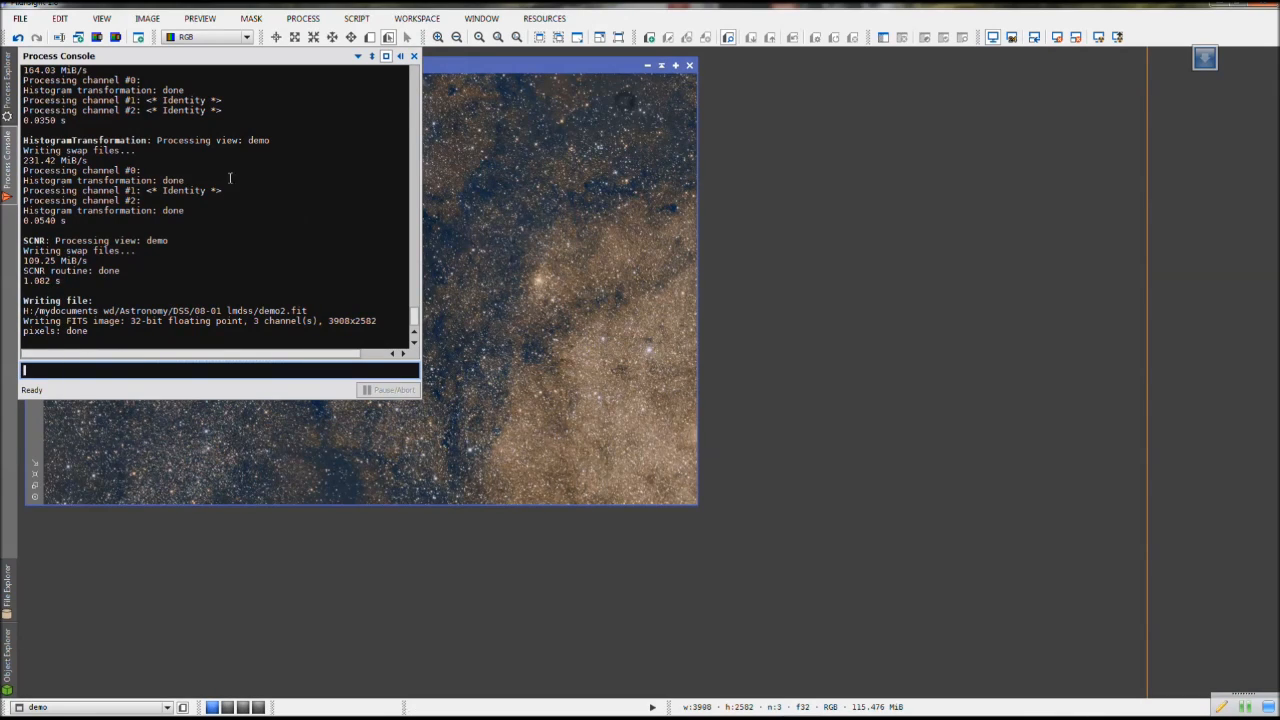
left_click(414, 55)
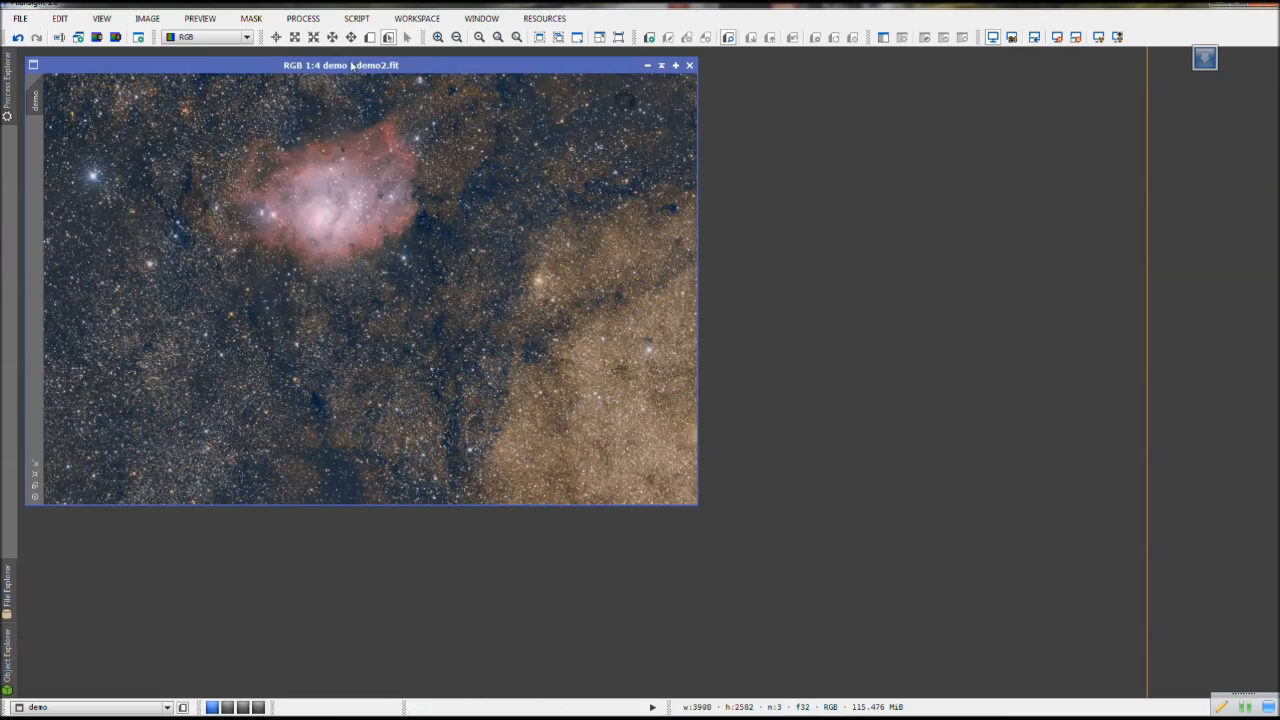
left_click_drag(351, 65, 388, 68)
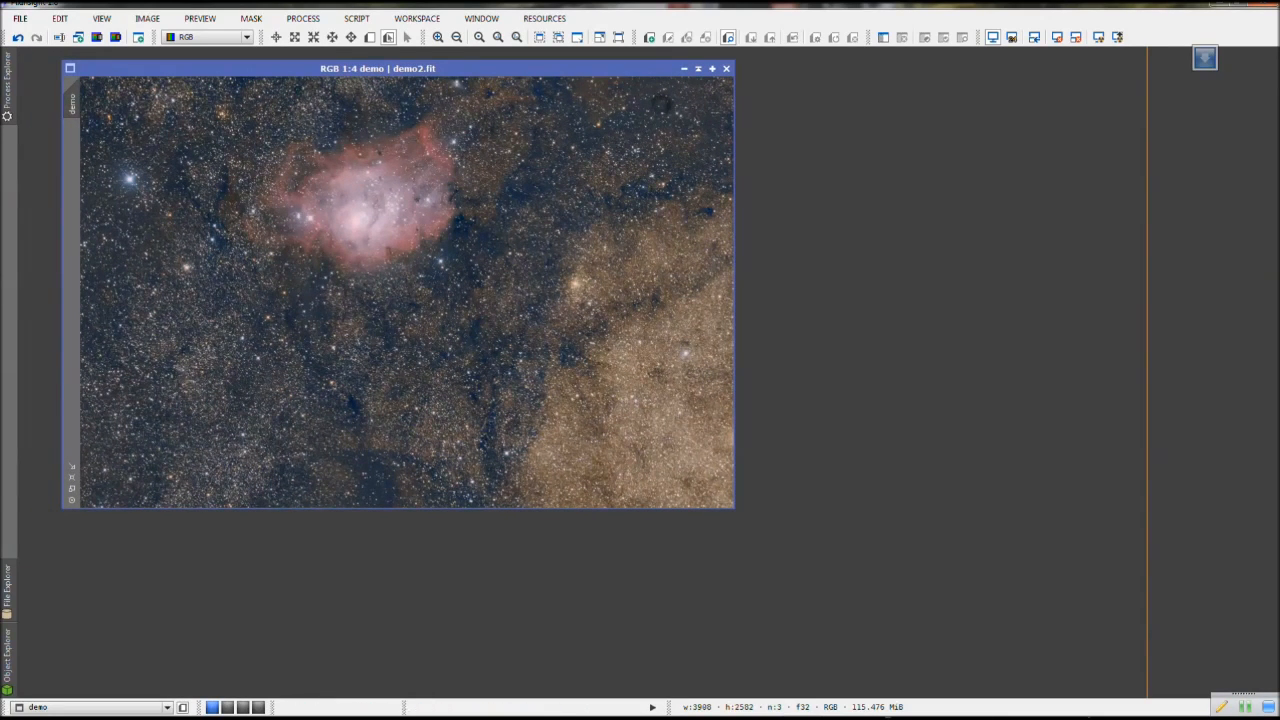
Run the DarkStructureEnhance script on demo with amount 0.17, 8 layers to remove and 1 iteration
left_click(9, 72)
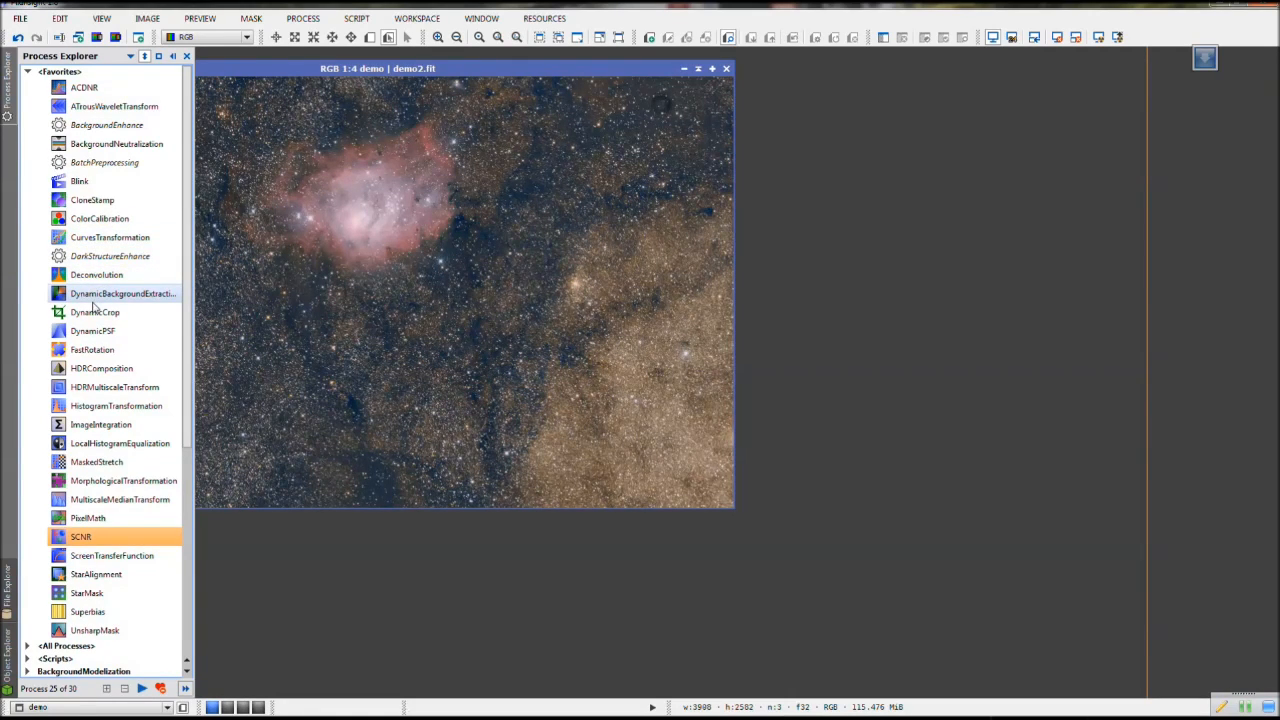
double_click(110, 256)
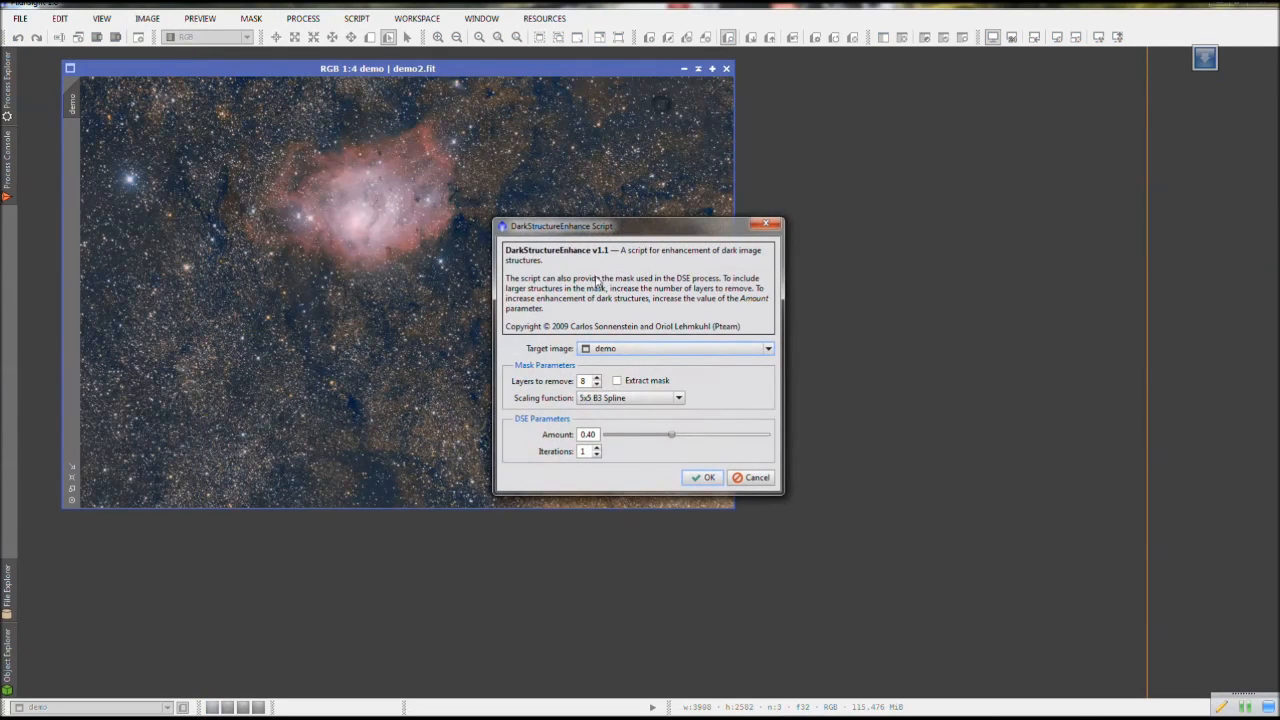
left_click_drag(605, 229, 869, 237)
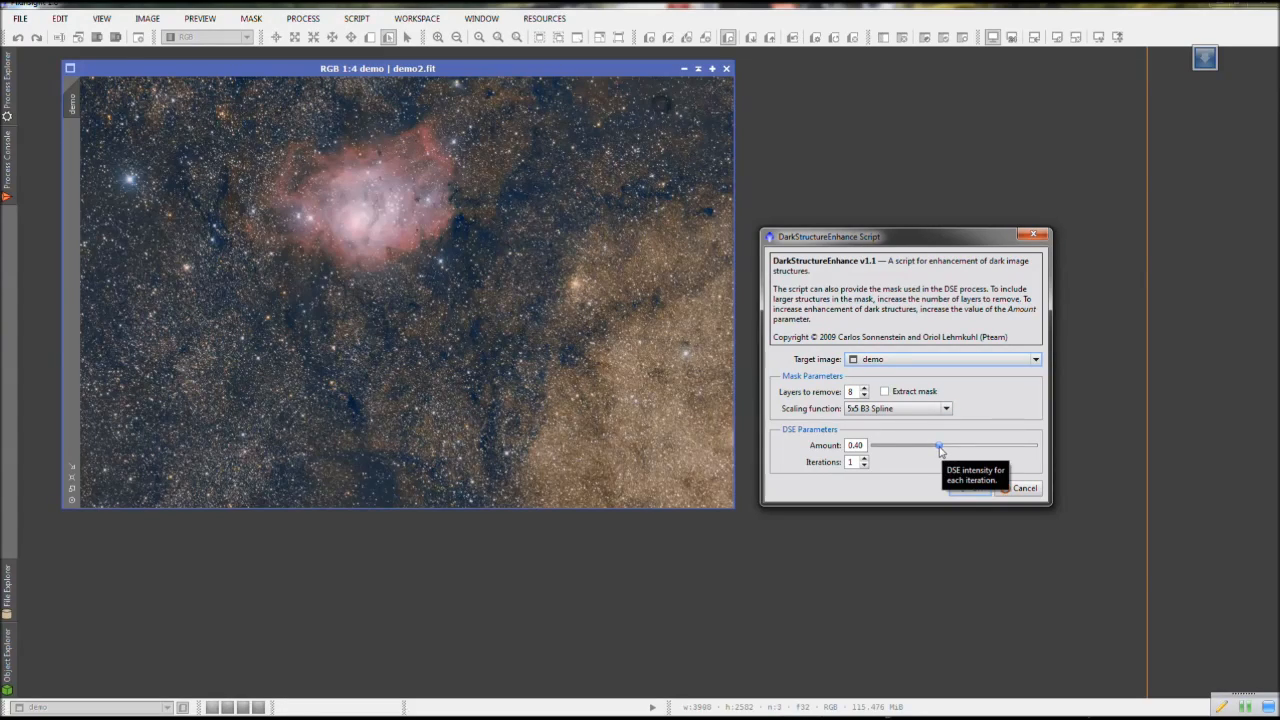
left_click_drag(940, 450, 903, 449)
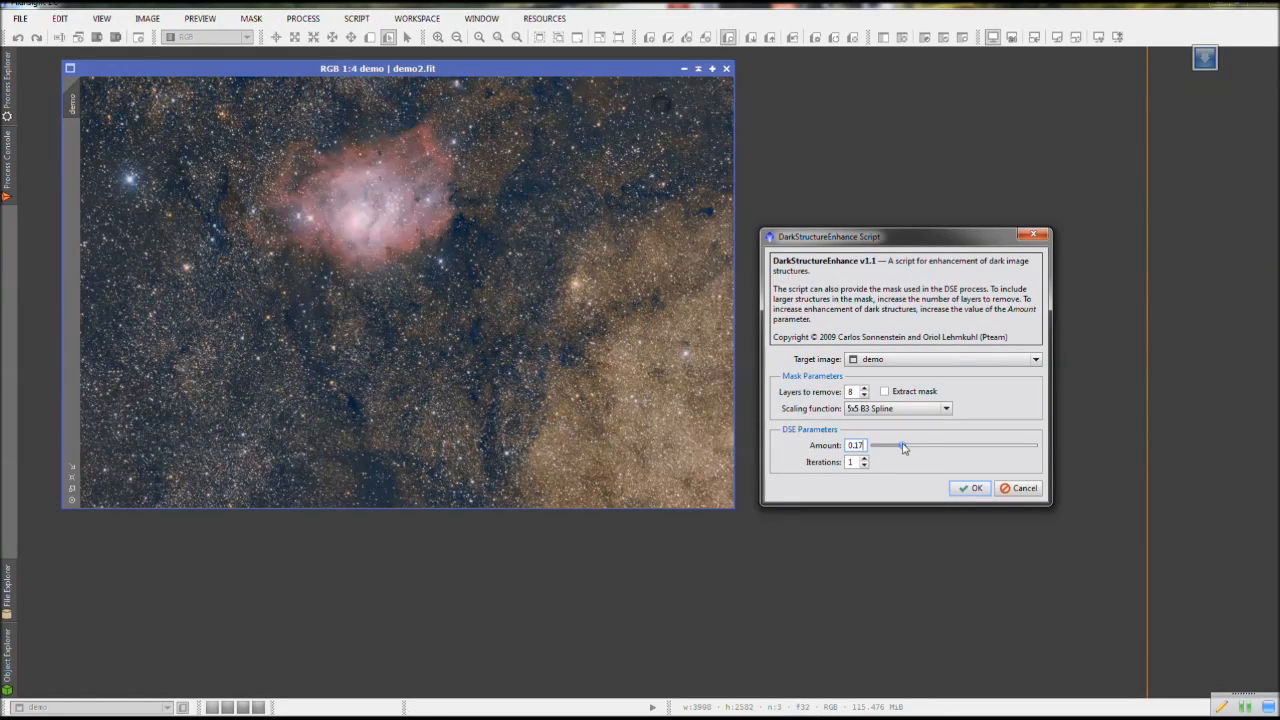
left_click(970, 488)
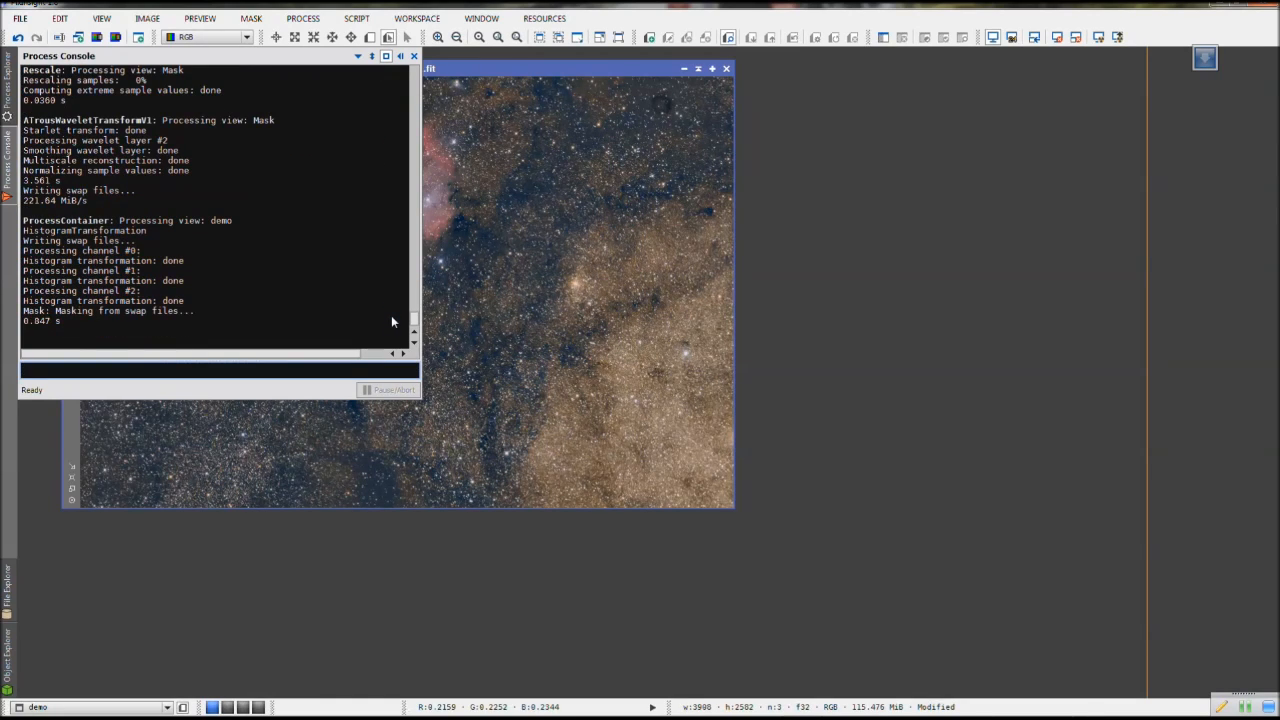
left_click(413, 55)
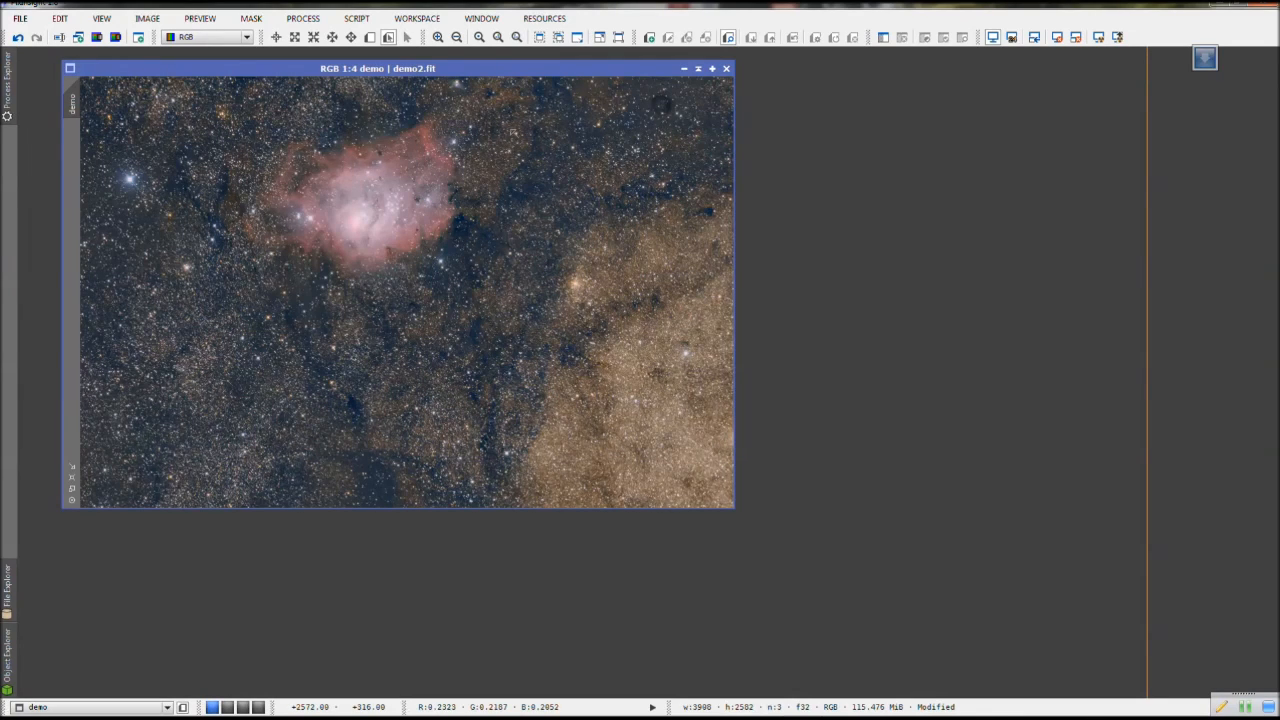
Compare the full demo image before and after the dark structure enhancement by repeatedly undoing and redoing it
key("ctrl+z")
key("ctrl+y")
key("ctrl+z")
key("ctrl+y")
key("ctrl+z")
key("ctrl+y")
key("ctrl+z")
key("ctrl+y")
key("ctrl+z")
Examine the small dark structure in the red nebula close up with and without the dark structure enhancement
scroll(347, 220, "up", 3)
scroll(348, 221, "down", 9)
left_click_drag(349, 221, 472, 600)
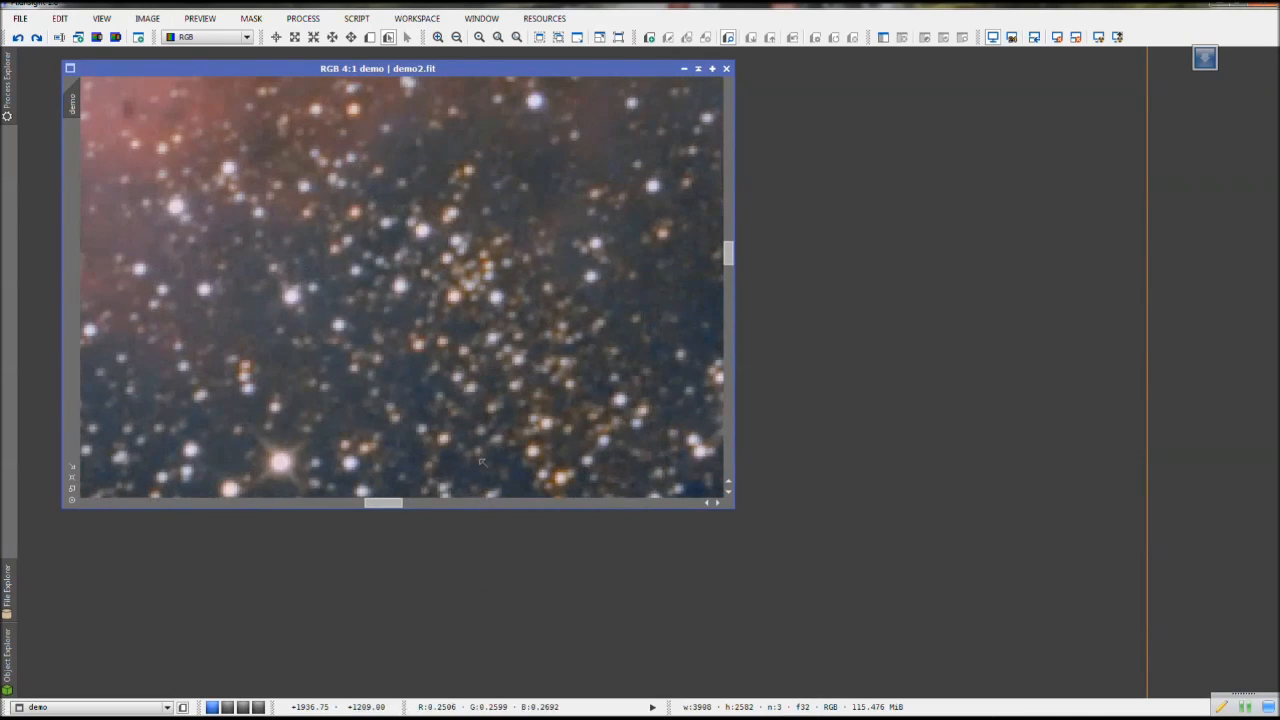
left_click_drag(412, 150, 440, 447)
left_click_drag(634, 166, 327, 388)
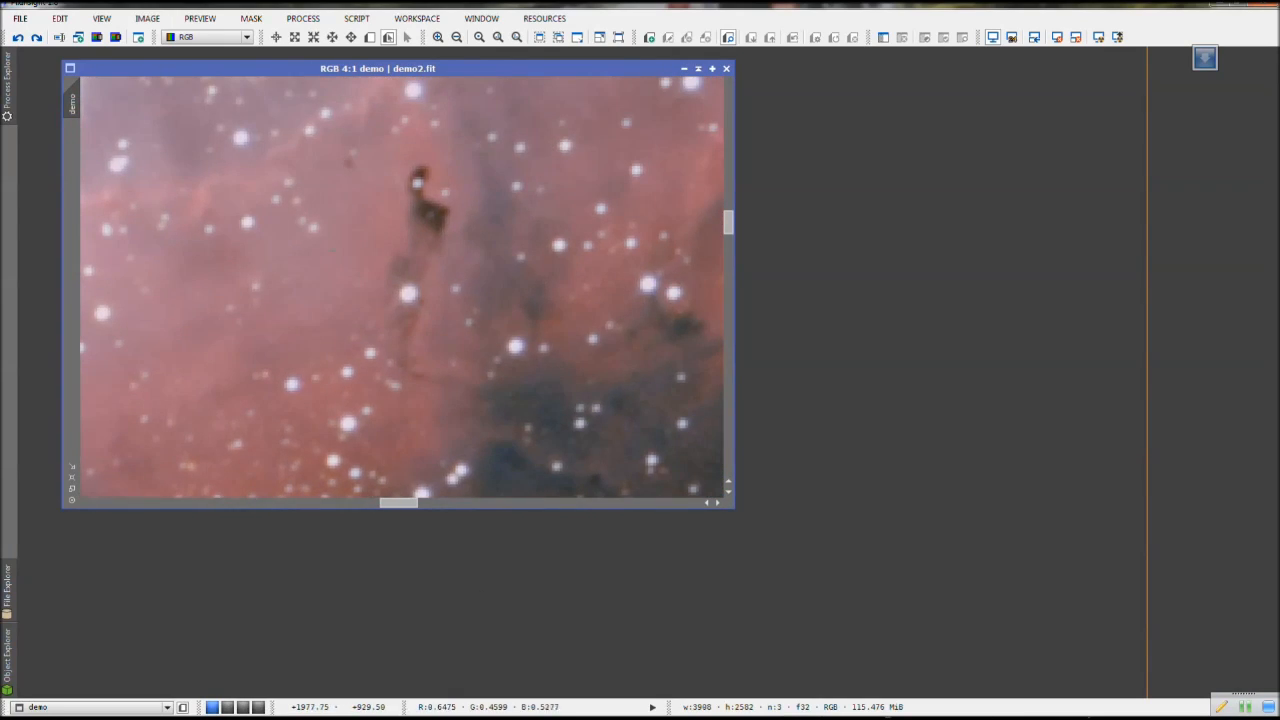
key("ctrl+y")
key("ctrl+z")
key("ctrl+y")
key("ctrl+z")
key("ctrl+y")
key("ctrl+z")
key("ctrl+y")
key("ctrl+z")
key("ctrl+y")
key("ctrl+z")
key("ctrl+y")
key("ctrl+z")
key("ctrl+y")
scroll(400, 287, "down", 3)
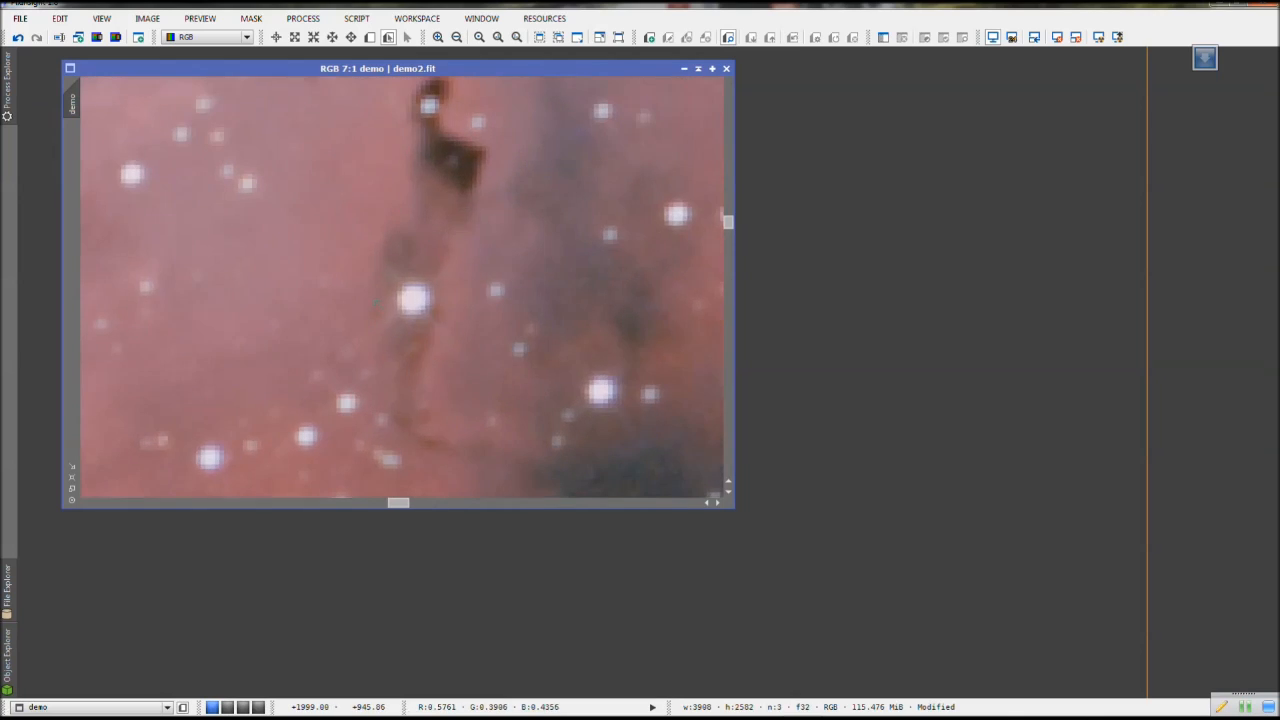
Examine the dense star field below the nebula close up with and without the dark structure enhancement, leaving the enhancement applied
scroll(400, 287, "up", 11)
scroll(400, 287, "down", 3)
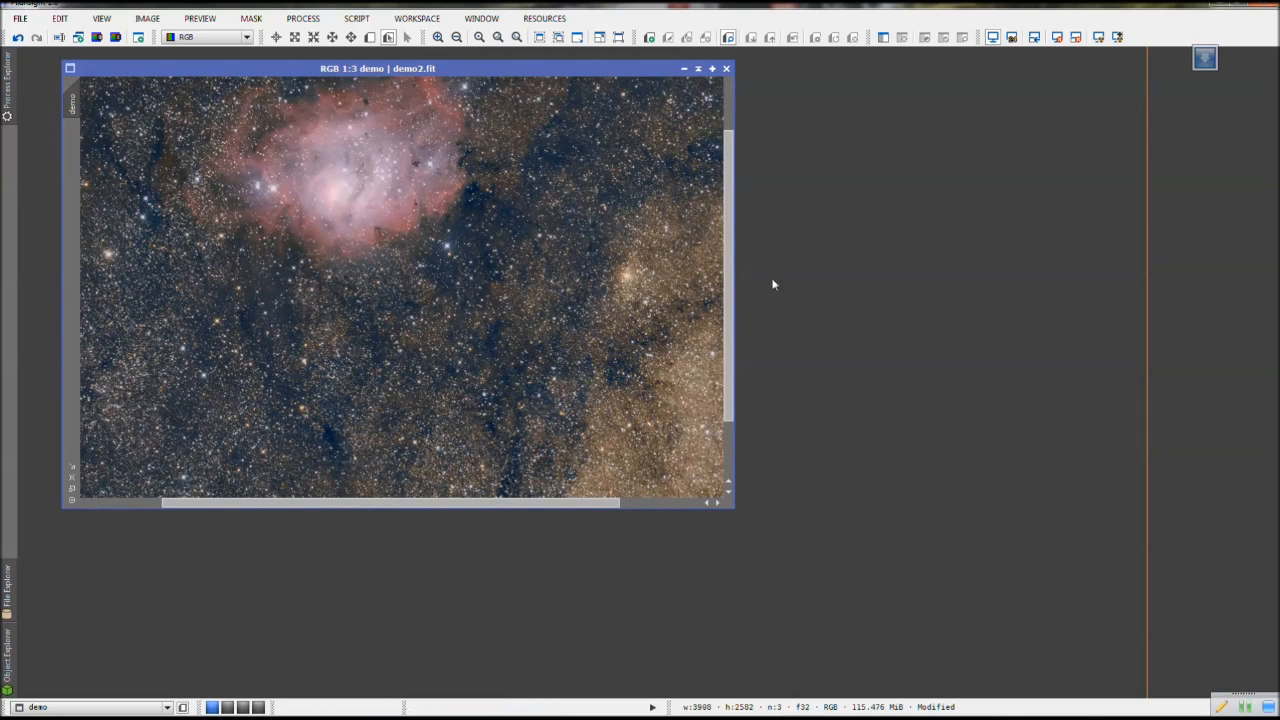
left_click_drag(729, 295, 729, 252)
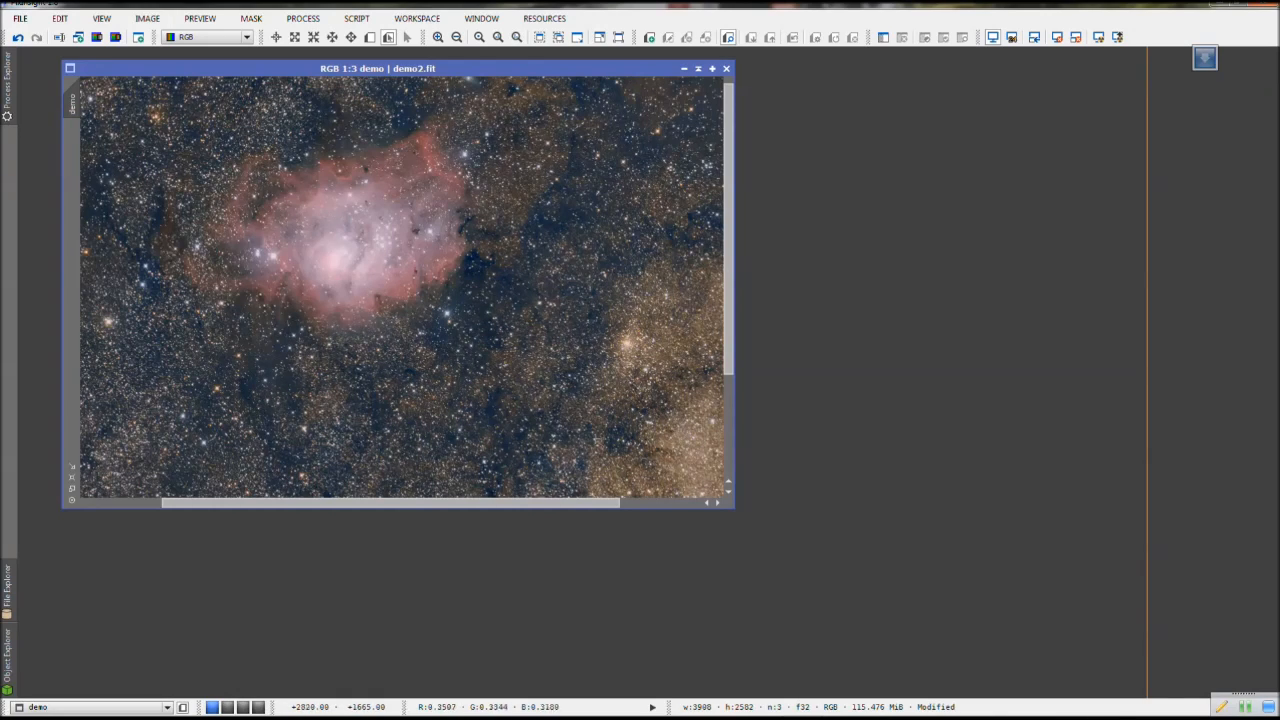
scroll(491, 276, "up", 1)
scroll(618, 462, "up", 10)
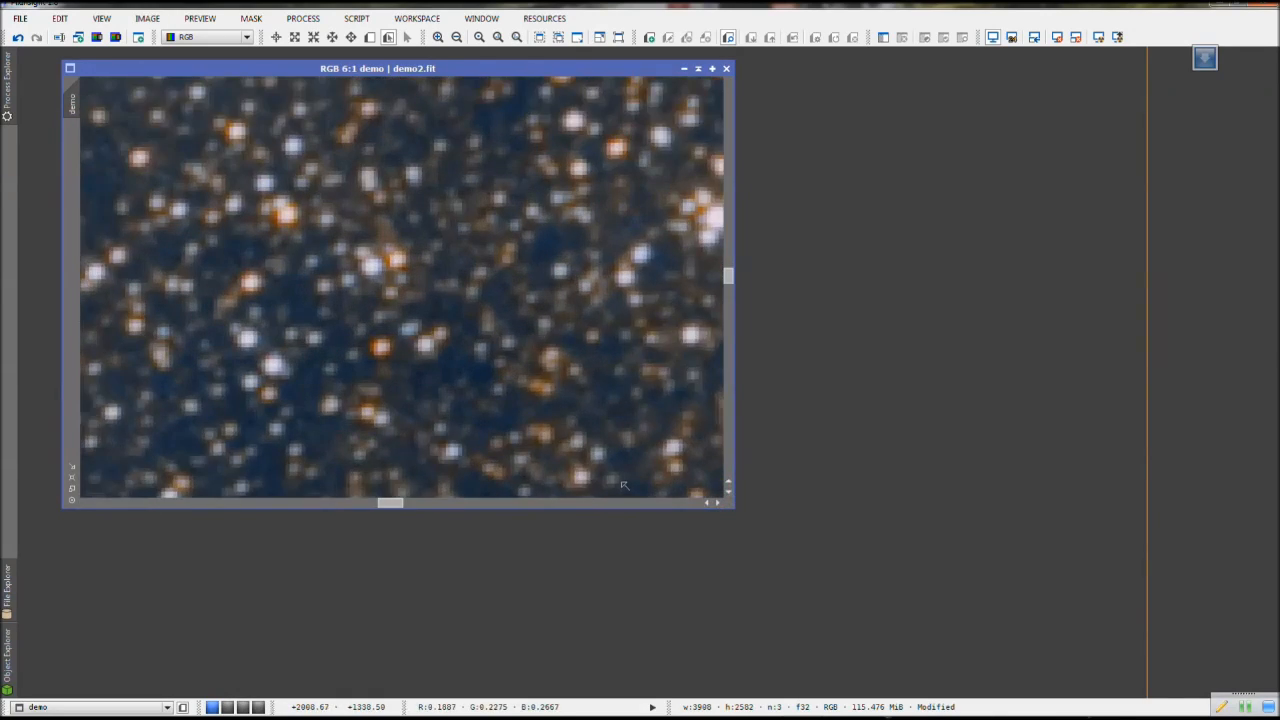
scroll(618, 462, "up", 1)
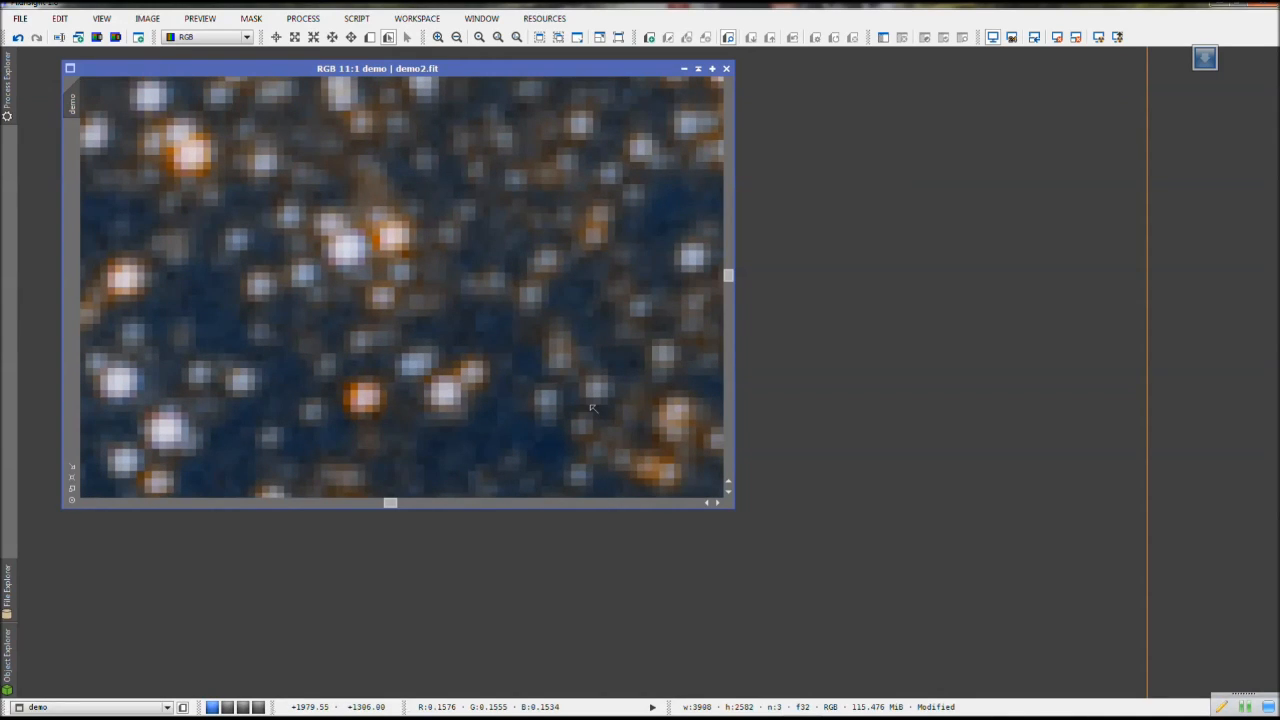
key("ctrl+z")
key("ctrl+y")
key("ctrl+z")
key("ctrl+y")
key("ctrl+z")
key("ctrl+y")
key("ctrl+z")
key("ctrl+y")
key("ctrl+z")
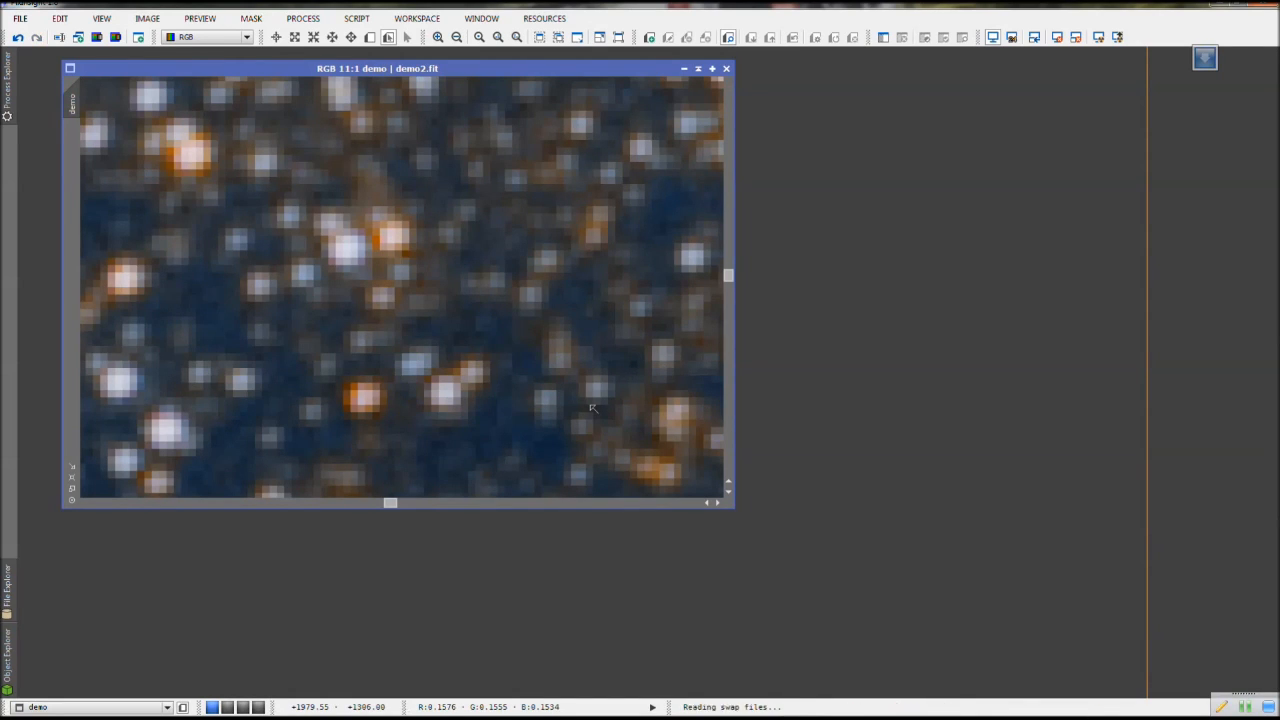
key("ctrl+y")
scroll(592, 407, "down", 10)
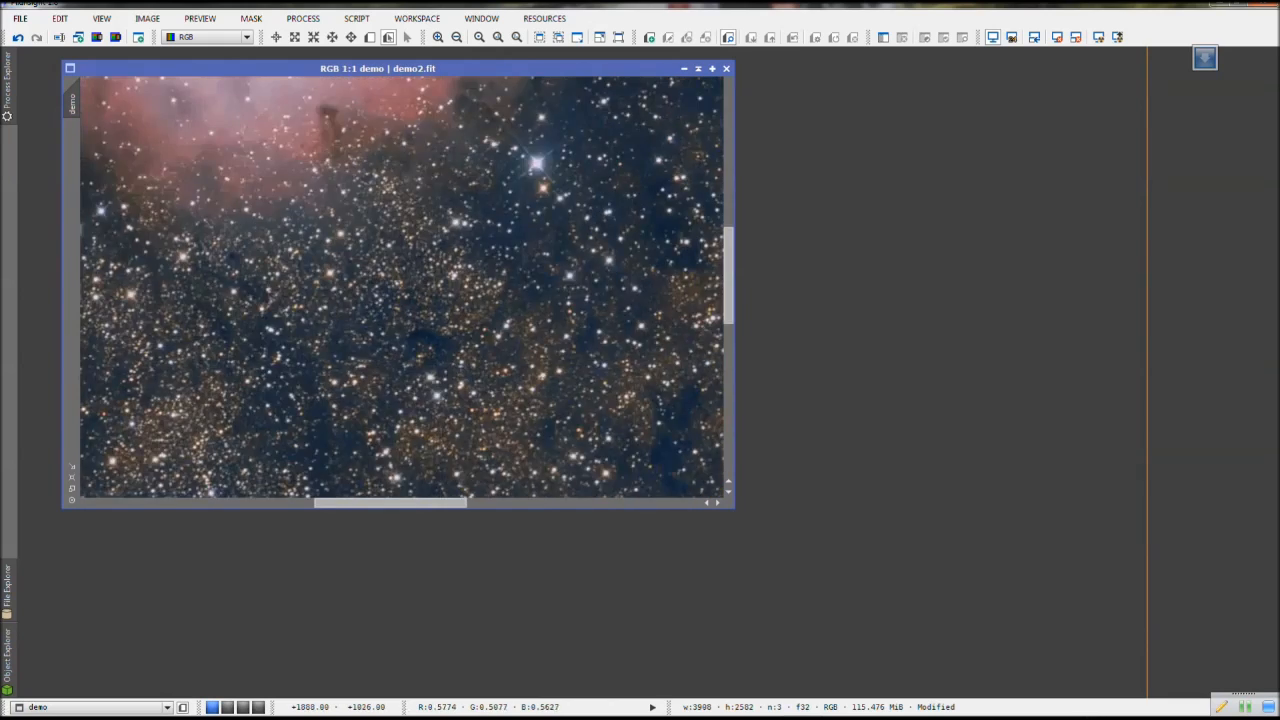
scroll(592, 407, "down", 3)
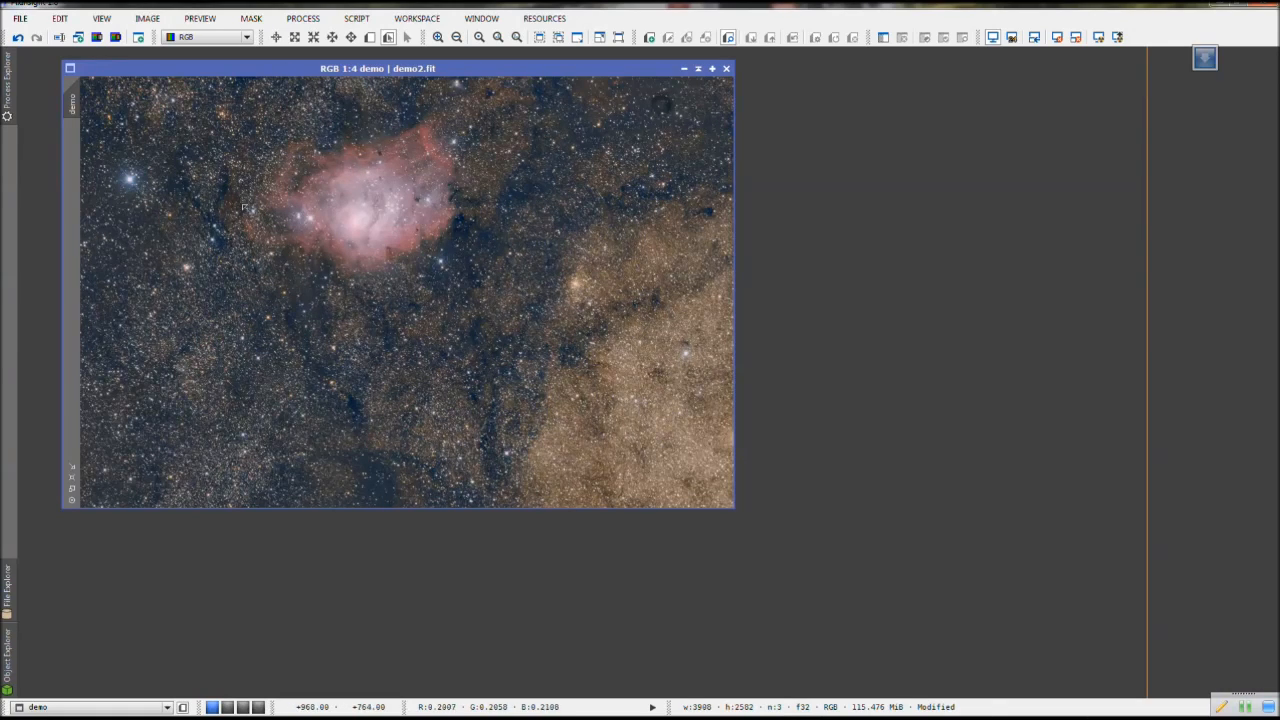
Open MorphologicalTransformation for eroding the stars in demo and arrange the image window beside it
left_click(5, 104)
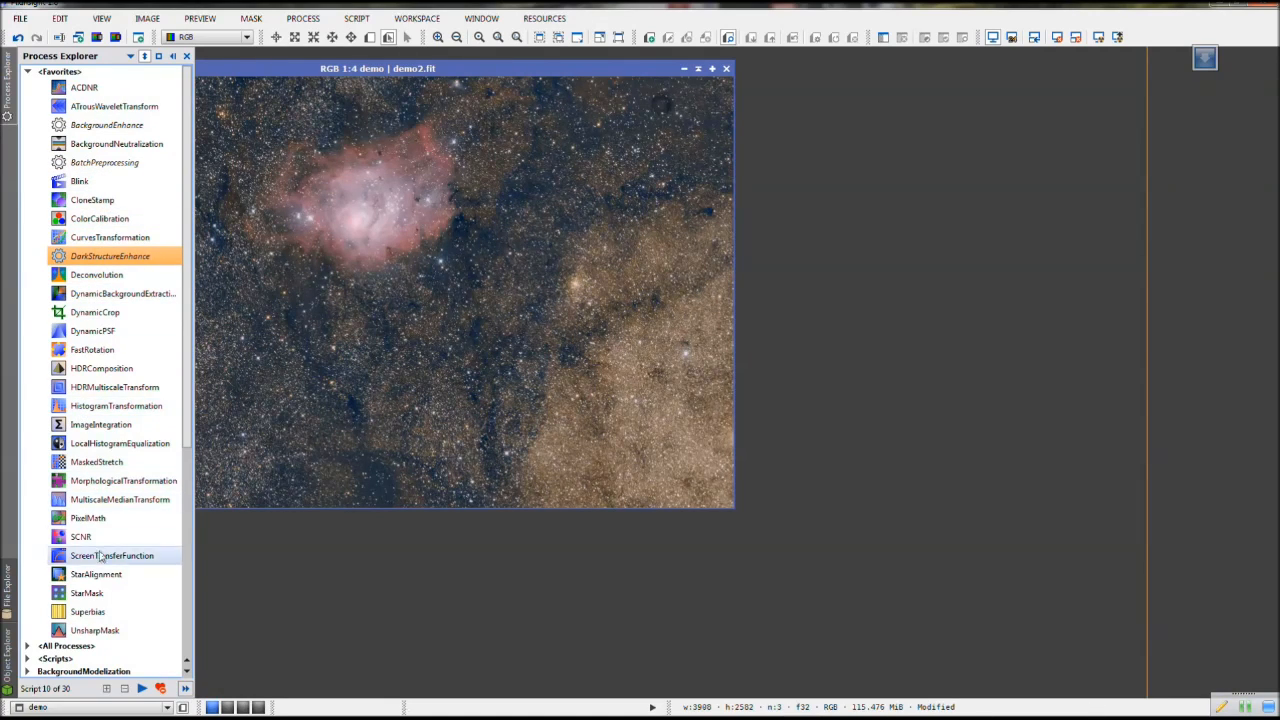
double_click(111, 481)
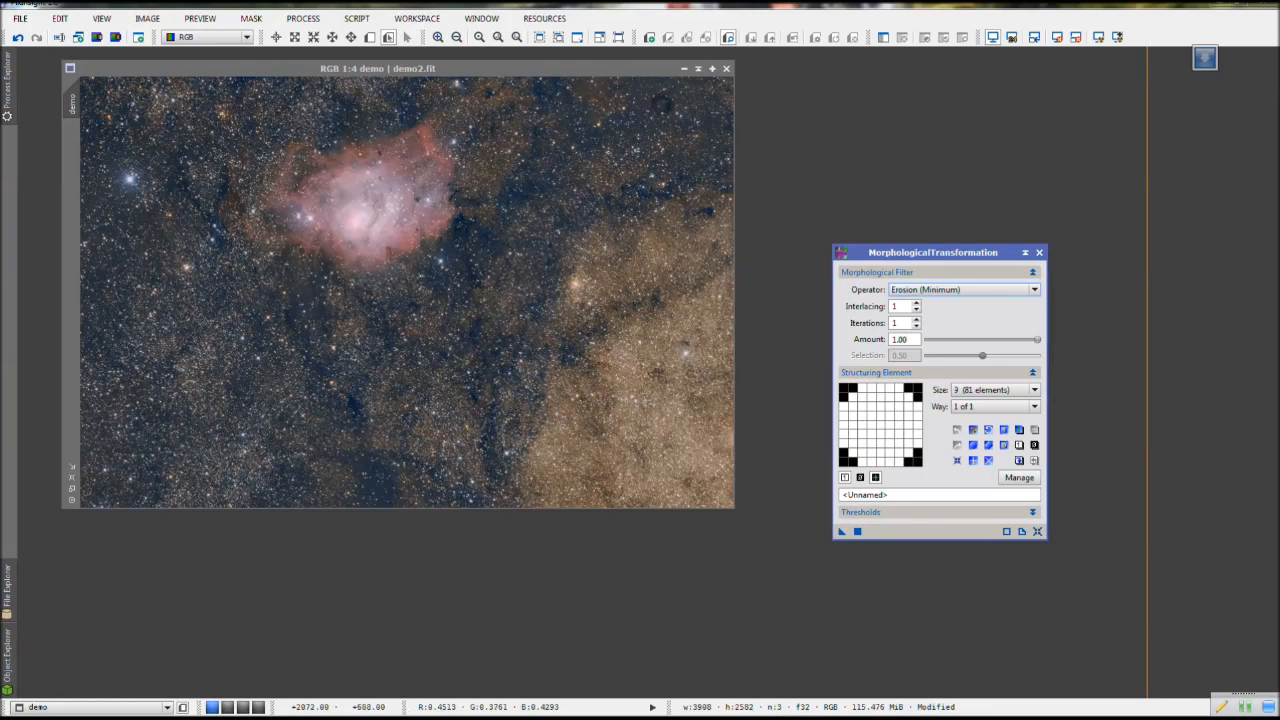
left_click_drag(497, 62, 513, 61)
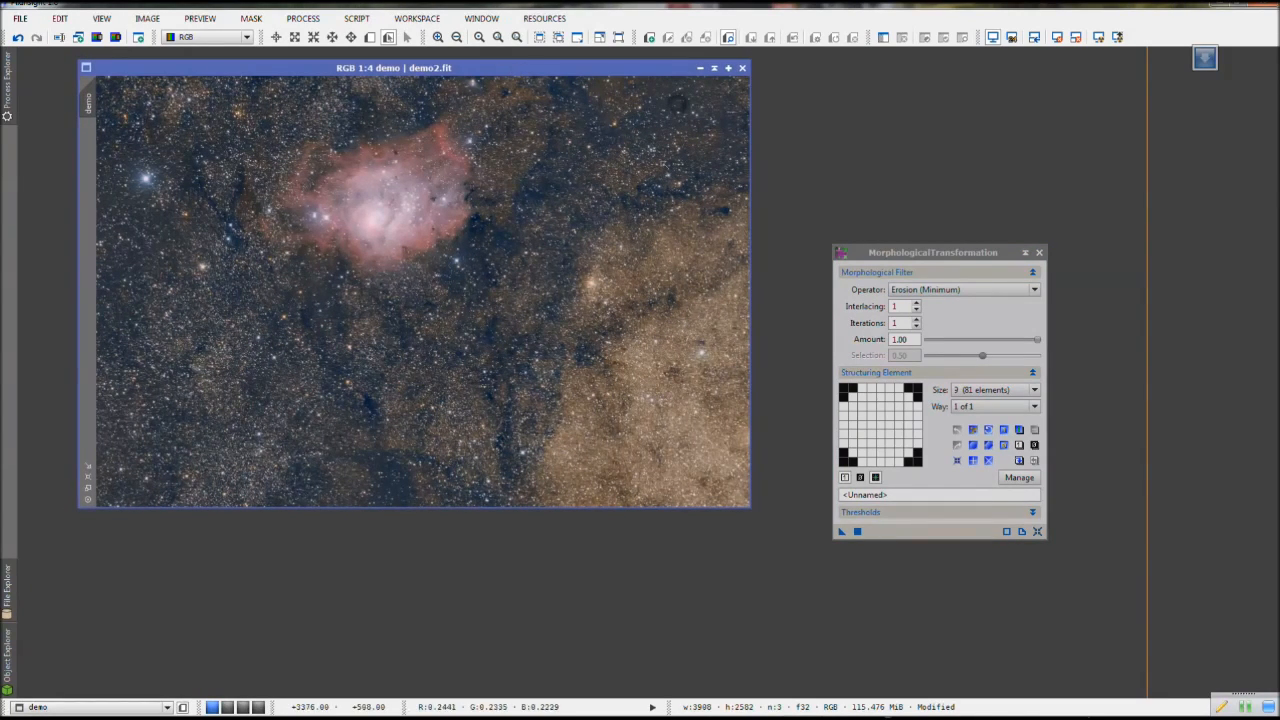
left_click(908, 339)
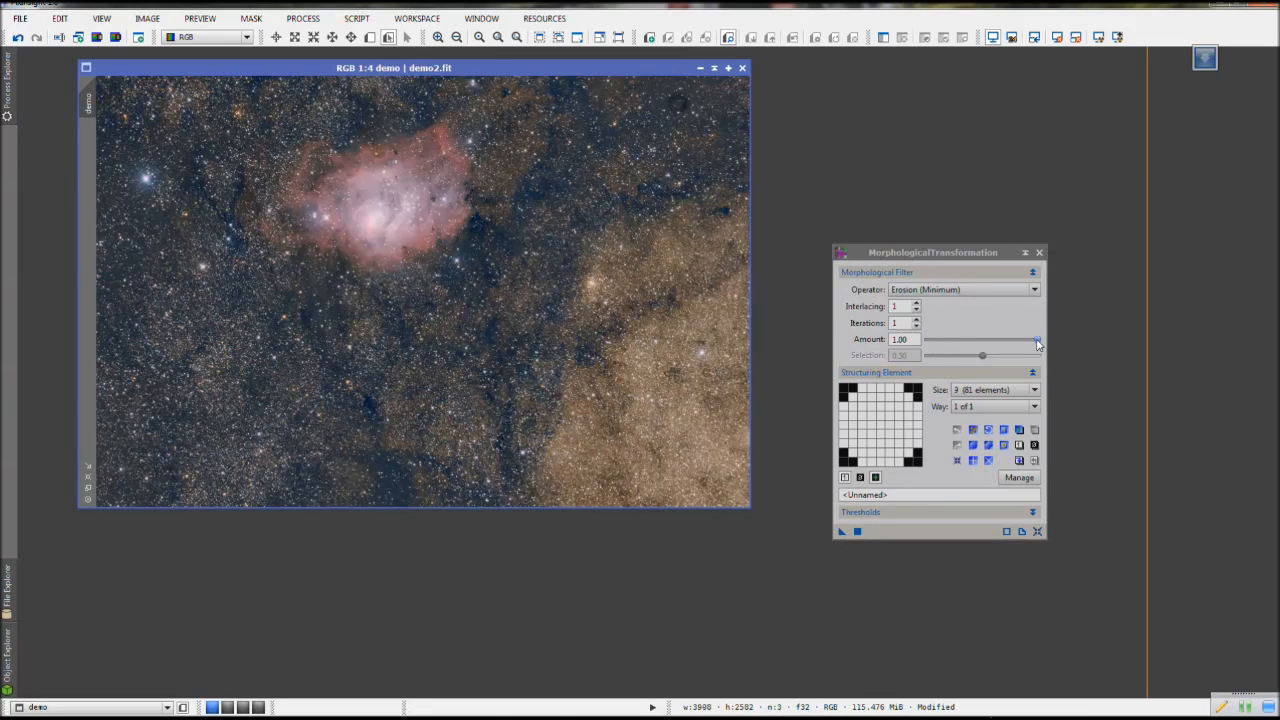
left_click_drag(492, 60, 492, 61)
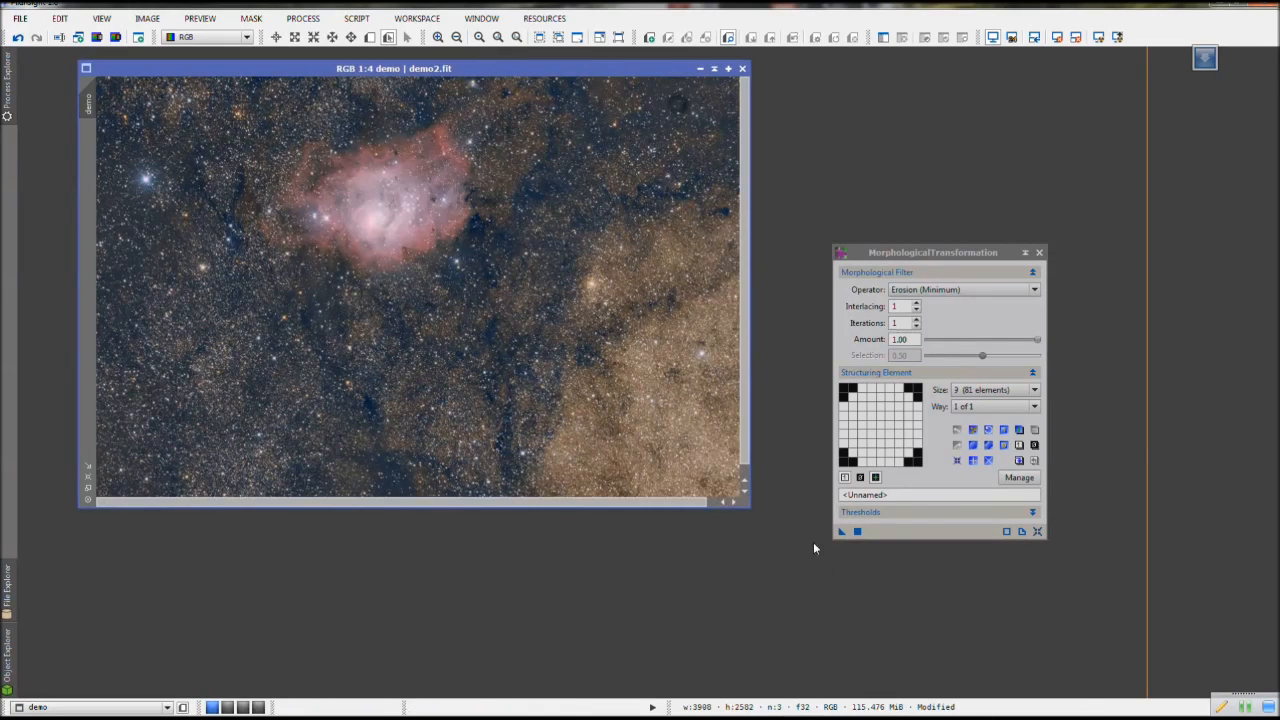
Try Erosion (Minimum) on demo with amount 1.00 and undo it
left_click(857, 532)
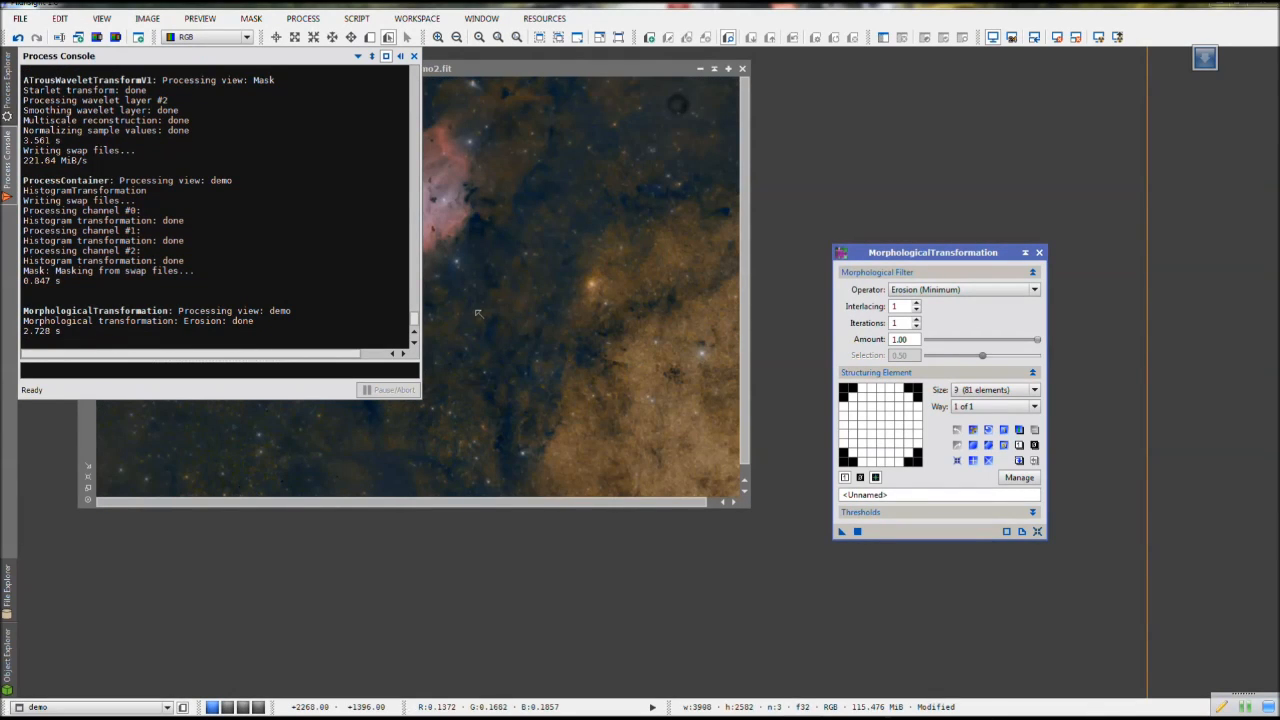
left_click(413, 56)
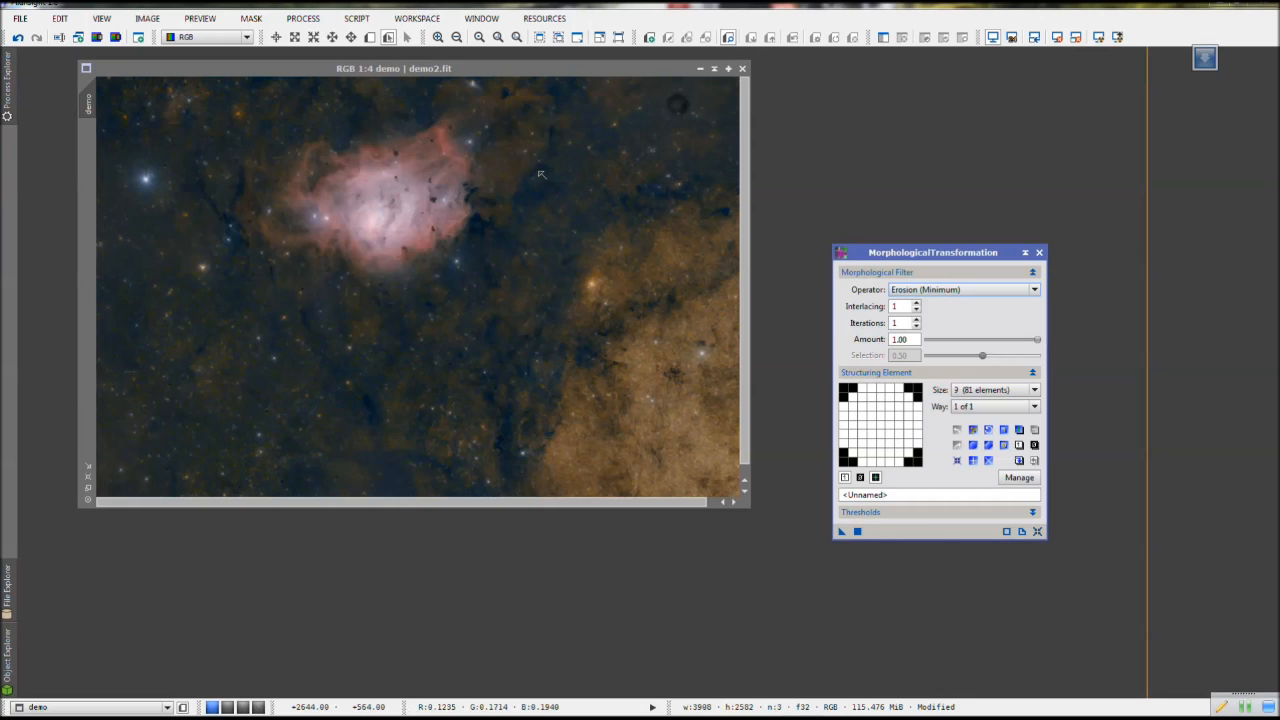
left_click(458, 70)
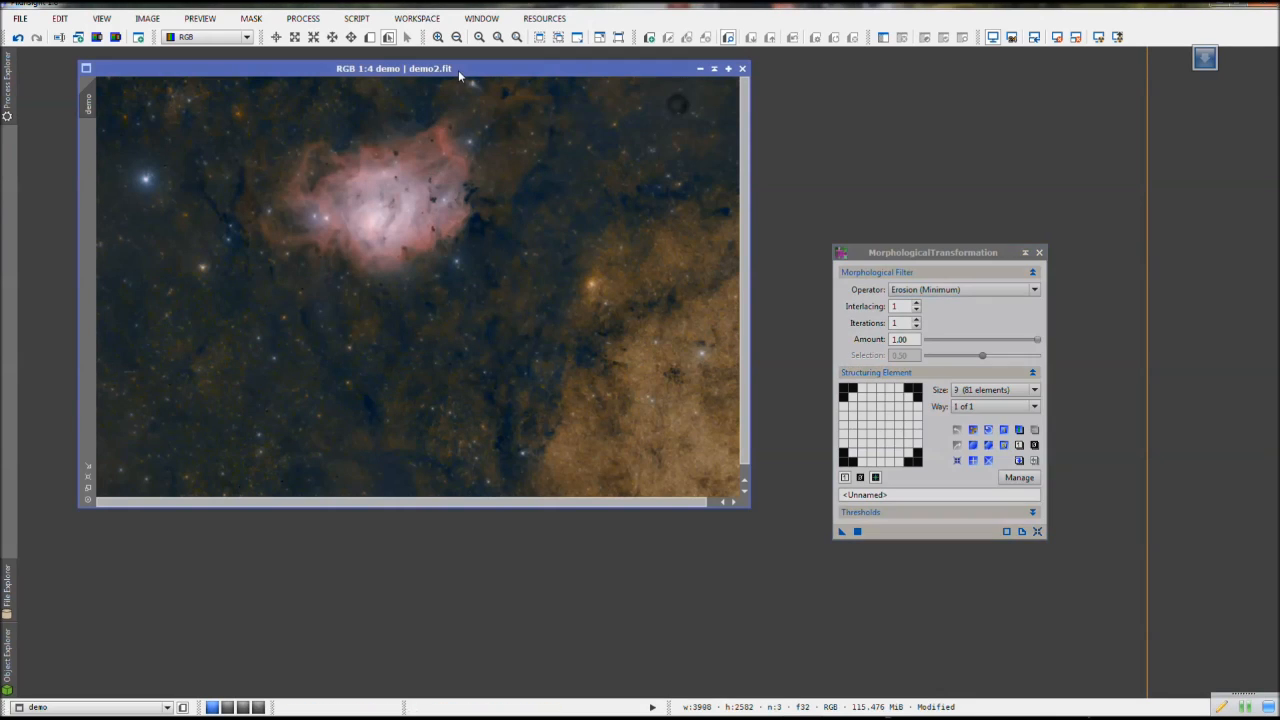
key("ctrl+z")
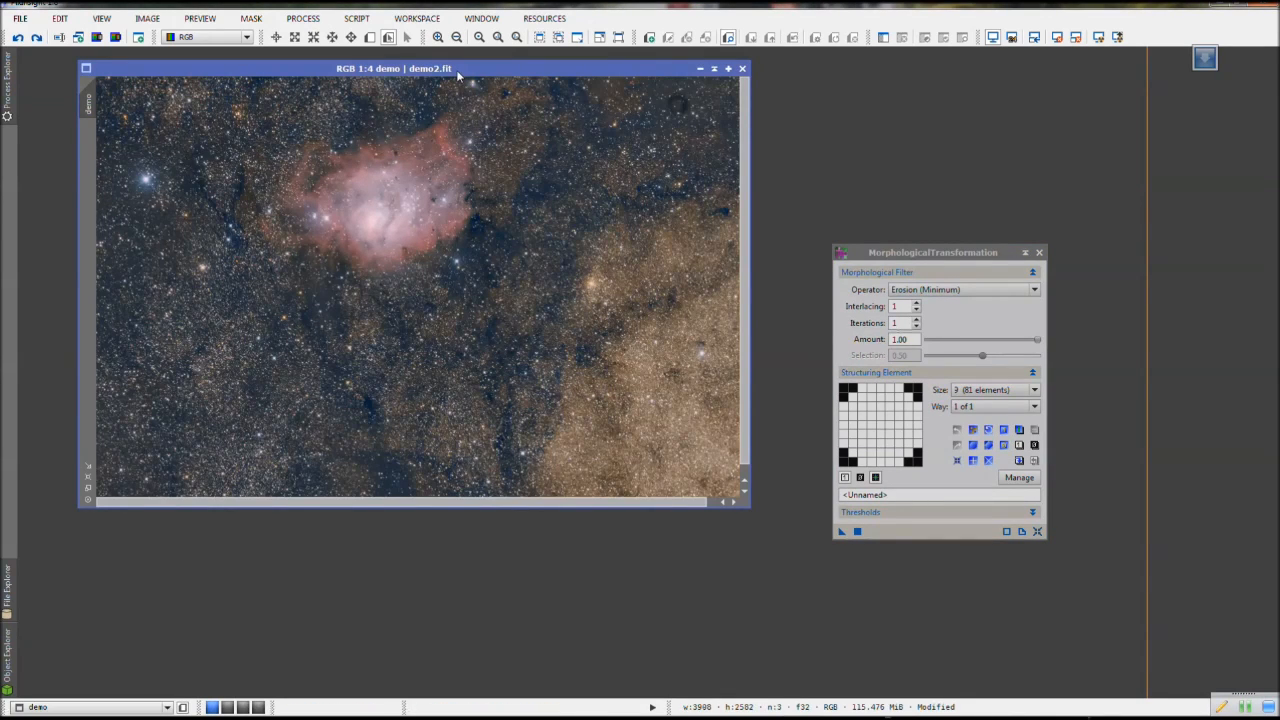
Try Erosion (Minimum) on demo with the amount reduced to 0.16 and undo it
left_click_drag(1037, 341, 947, 350)
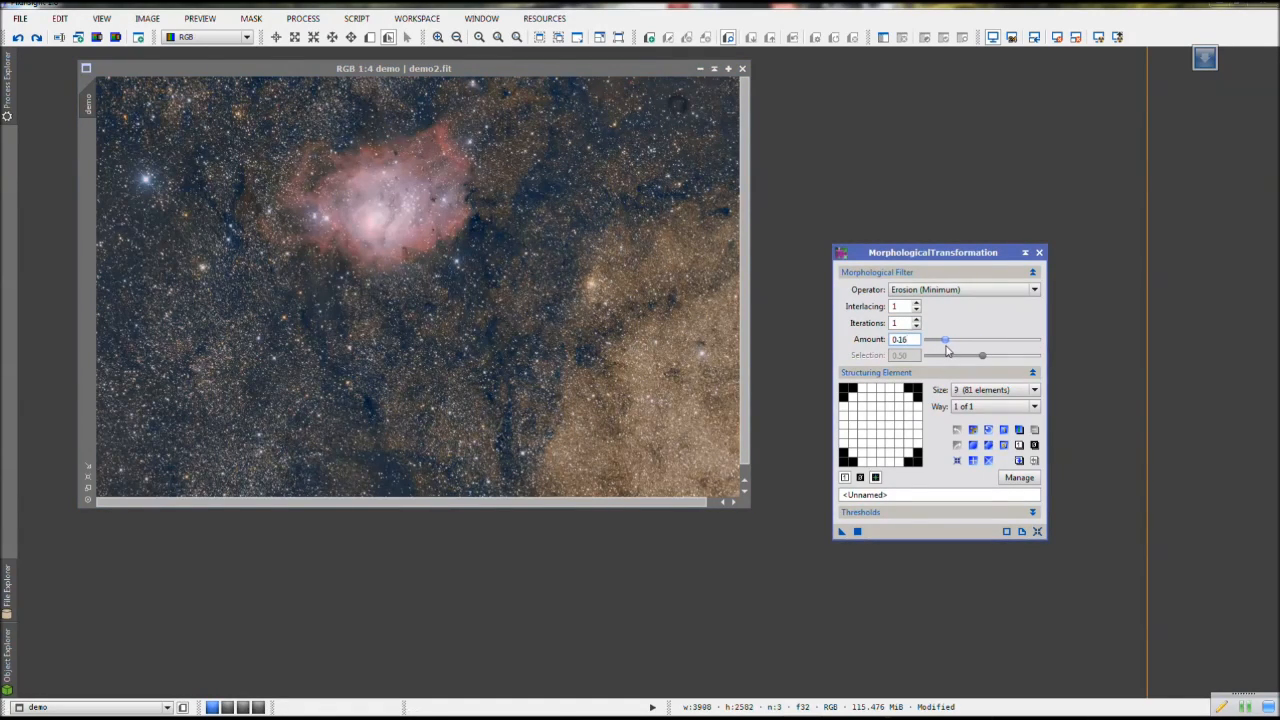
left_click(857, 531)
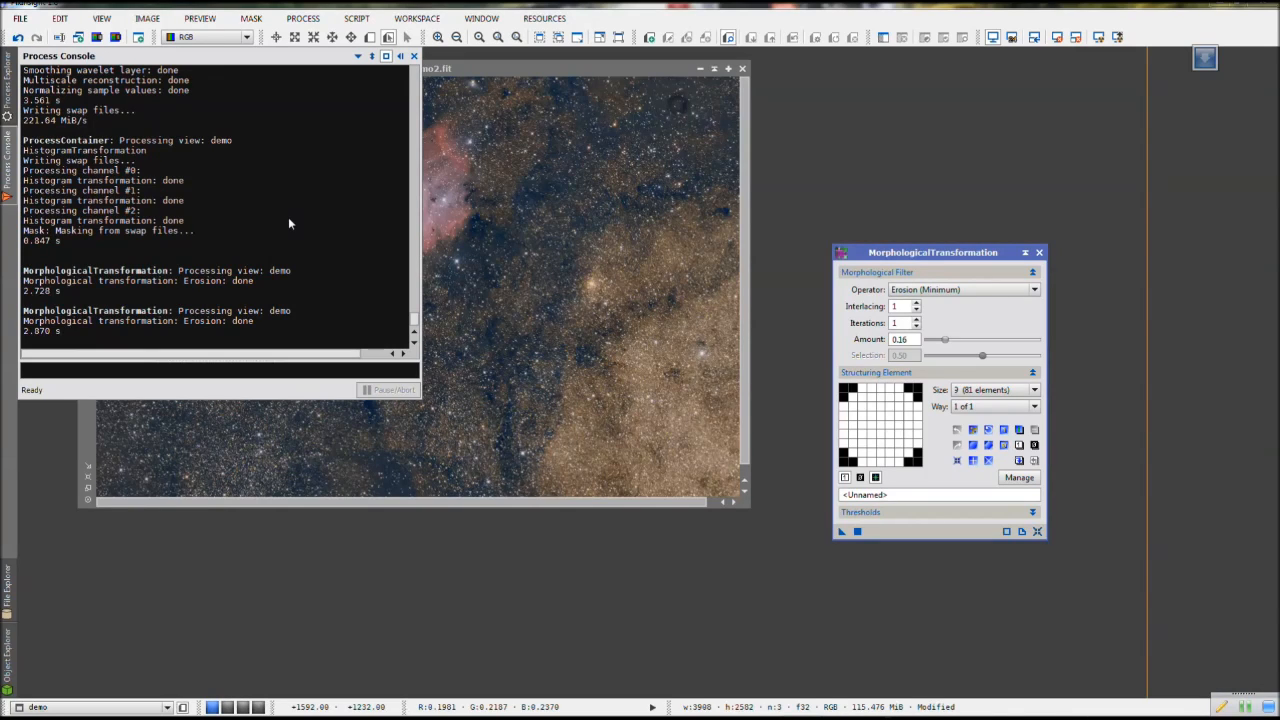
left_click(414, 57)
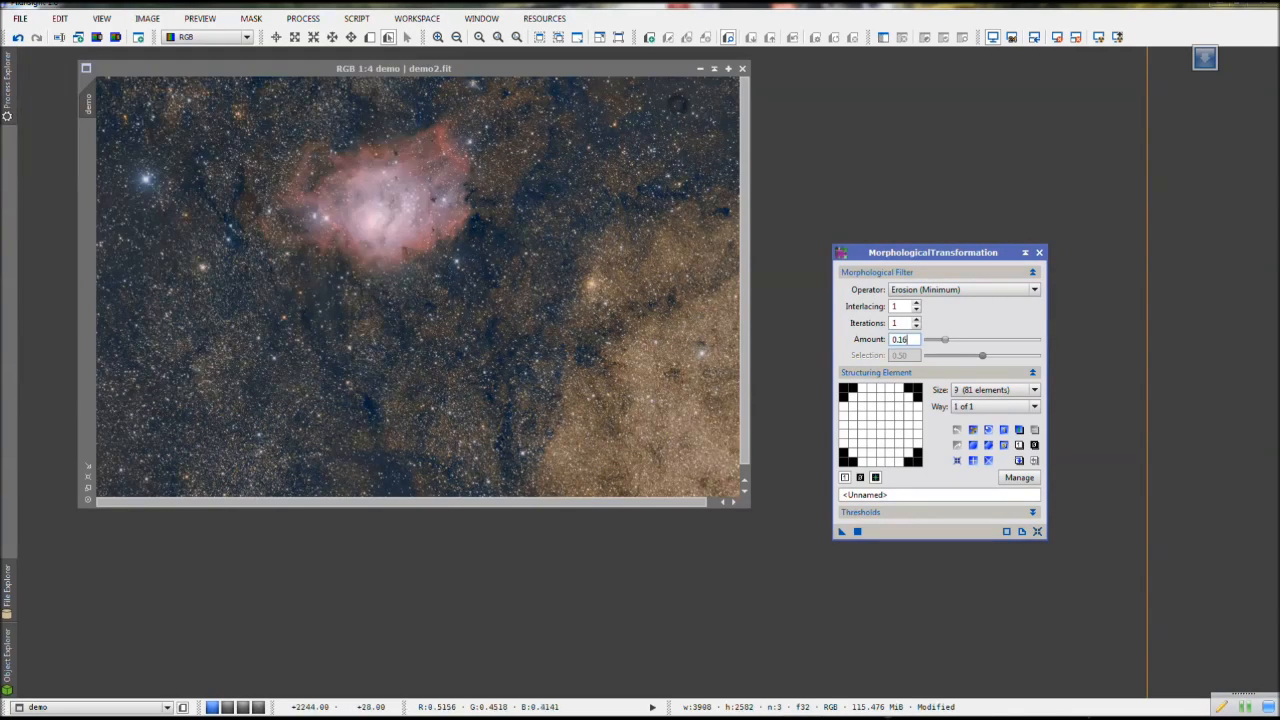
left_click(471, 69)
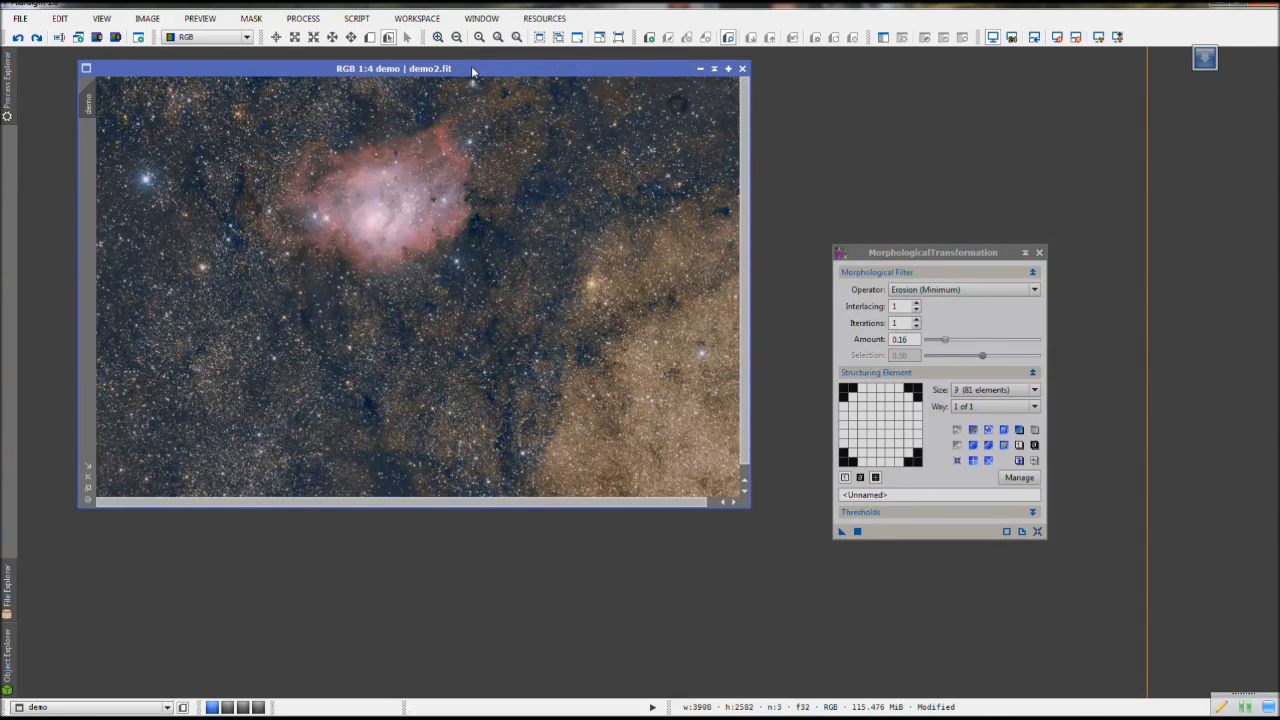
Set the erosion amount to 0.27 and apply the morphological transformation to demo
left_click_drag(945, 343, 957, 343)
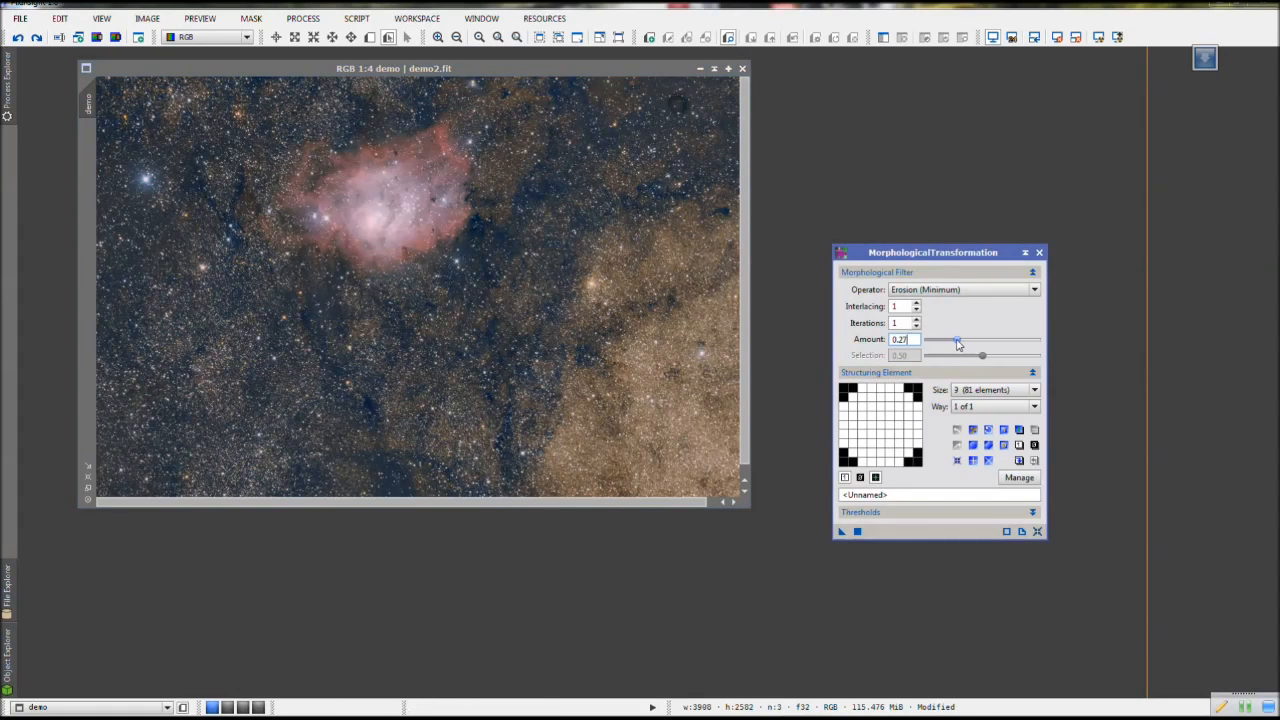
left_click(857, 531)
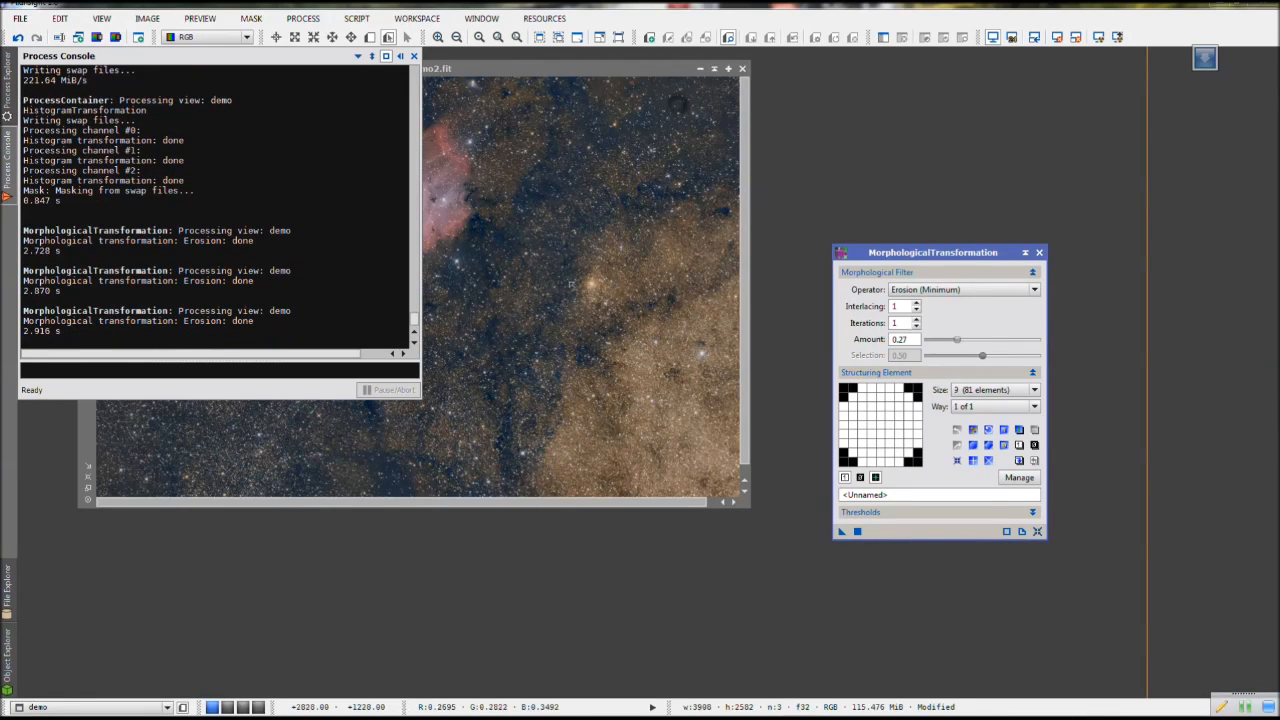
Compare demo with and without the last erosion by repeatedly undoing and redoing it, and leave the erosion undone
left_click(413, 56)
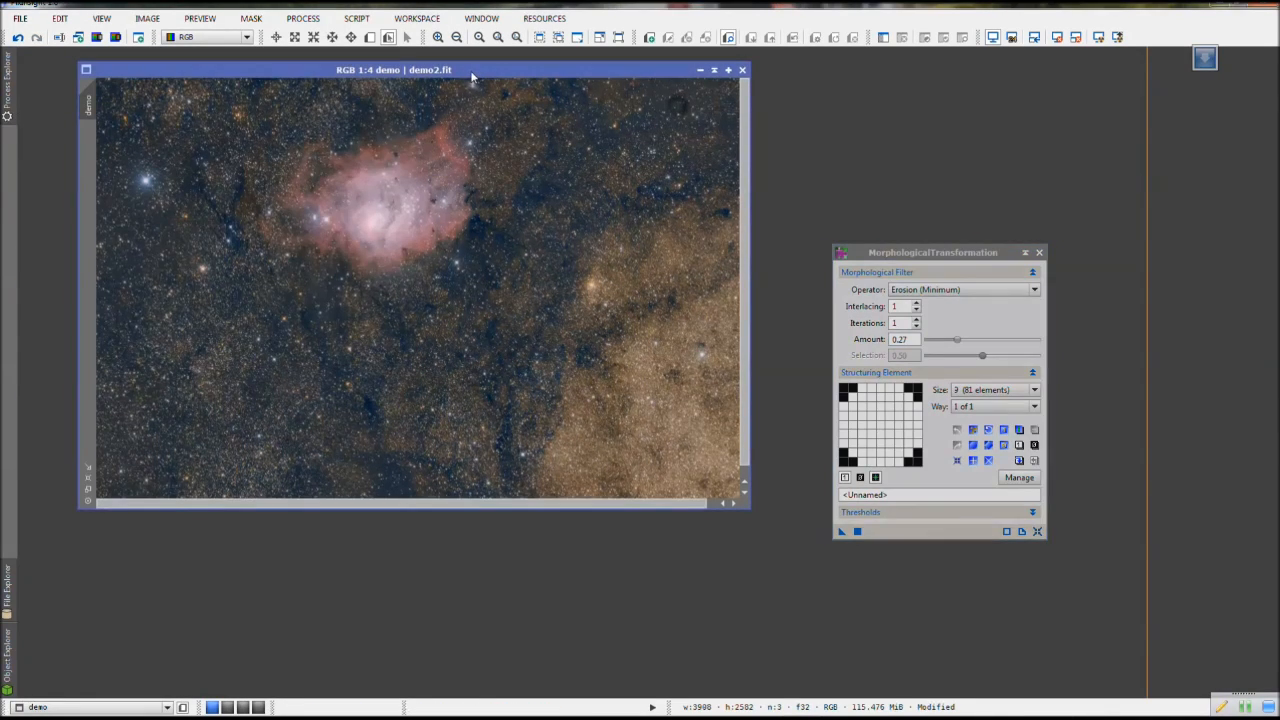
key("ctrl+z")
key("ctrl+z")
key("ctrl+y")
key("ctrl+z")
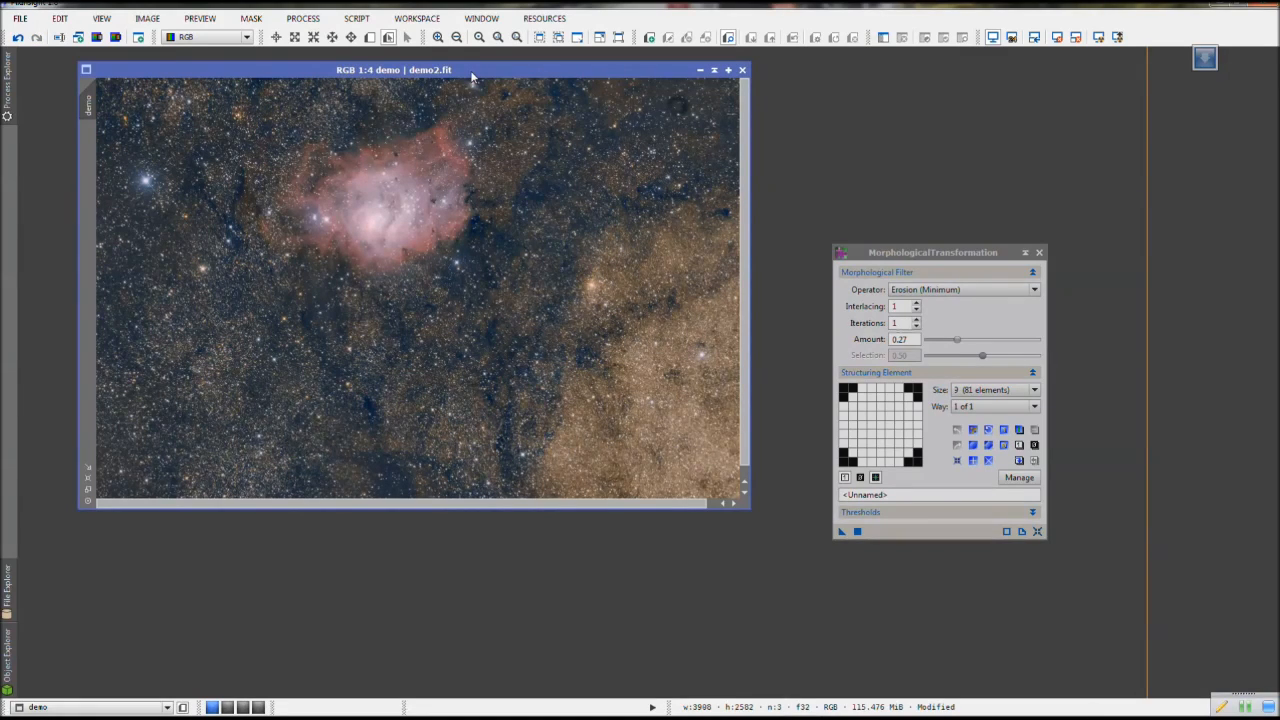
key("ctrl+y")
key("ctrl+z")
key("ctrl+y")
key("ctrl+z")
key("ctrl+y")
key("ctrl+z")
key("ctrl+y")
key("ctrl+z")
key("ctrl+y")
key("ctrl+z")
Set the erosion amount to 0.19, apply the morphological transformation to demo, and compare the image before and after
left_click_drag(958, 342, 954, 347)
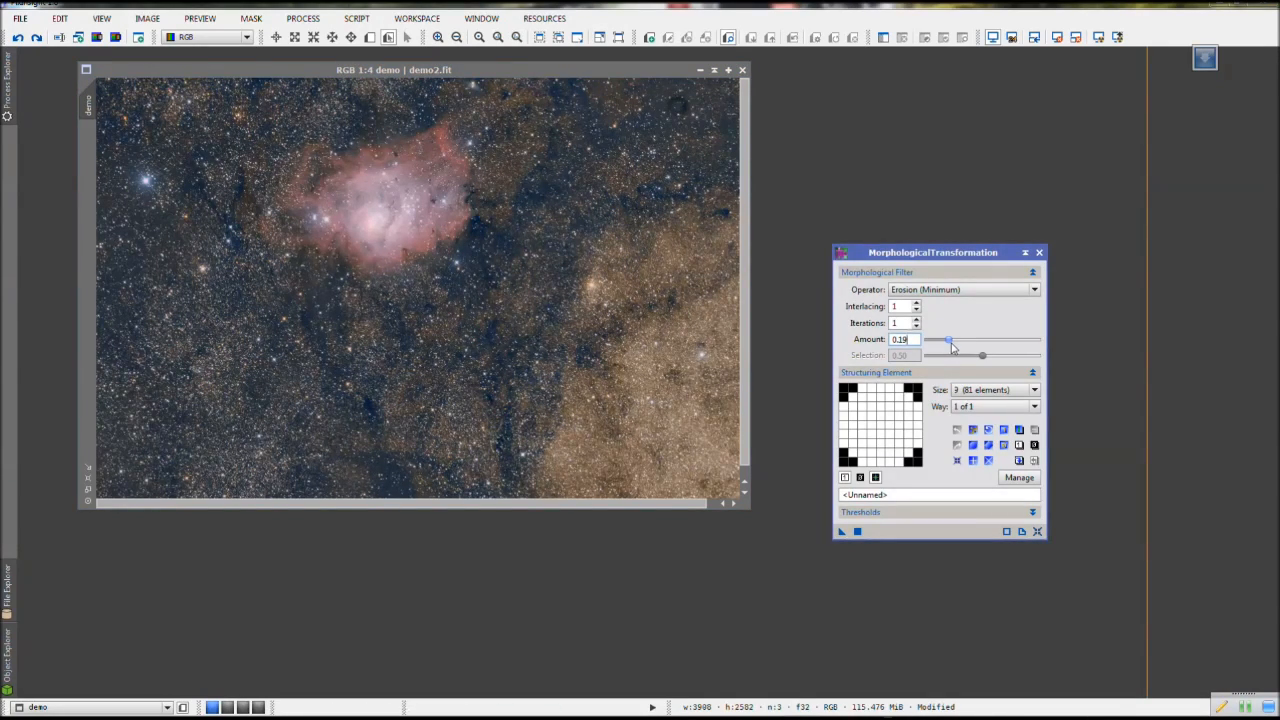
left_click(857, 532)
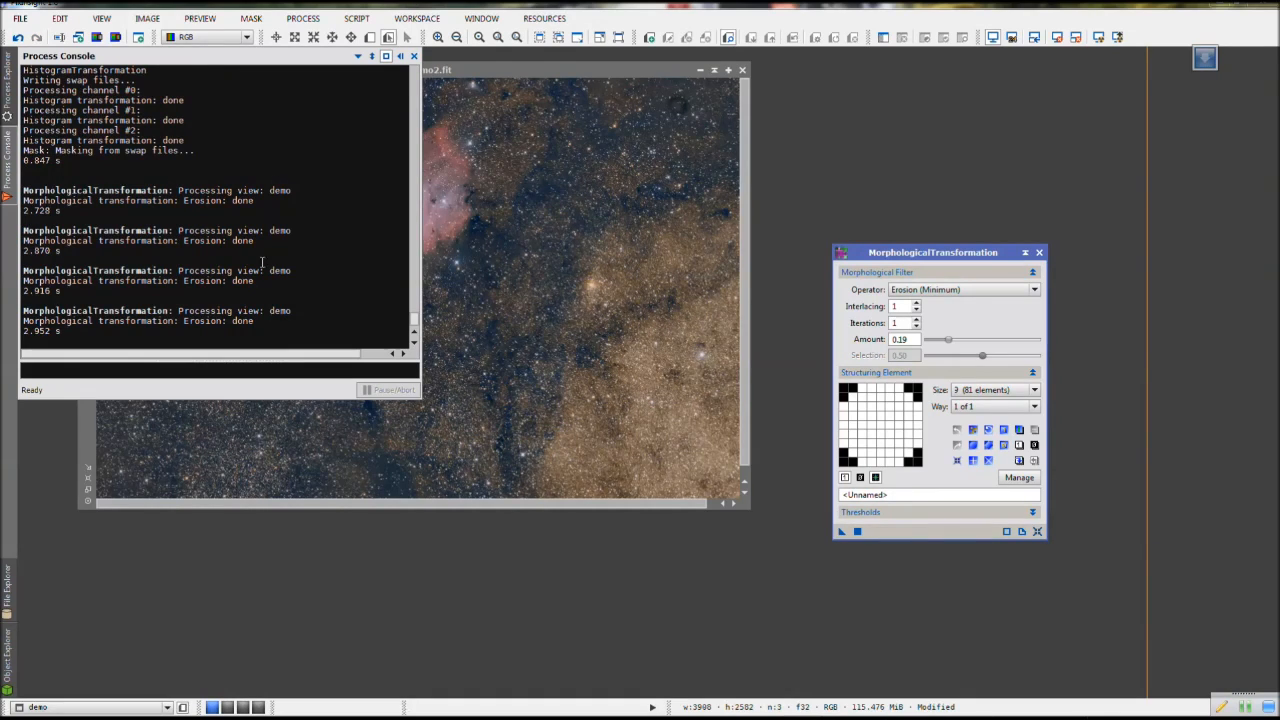
left_click(413, 57)
left_click(407, 74)
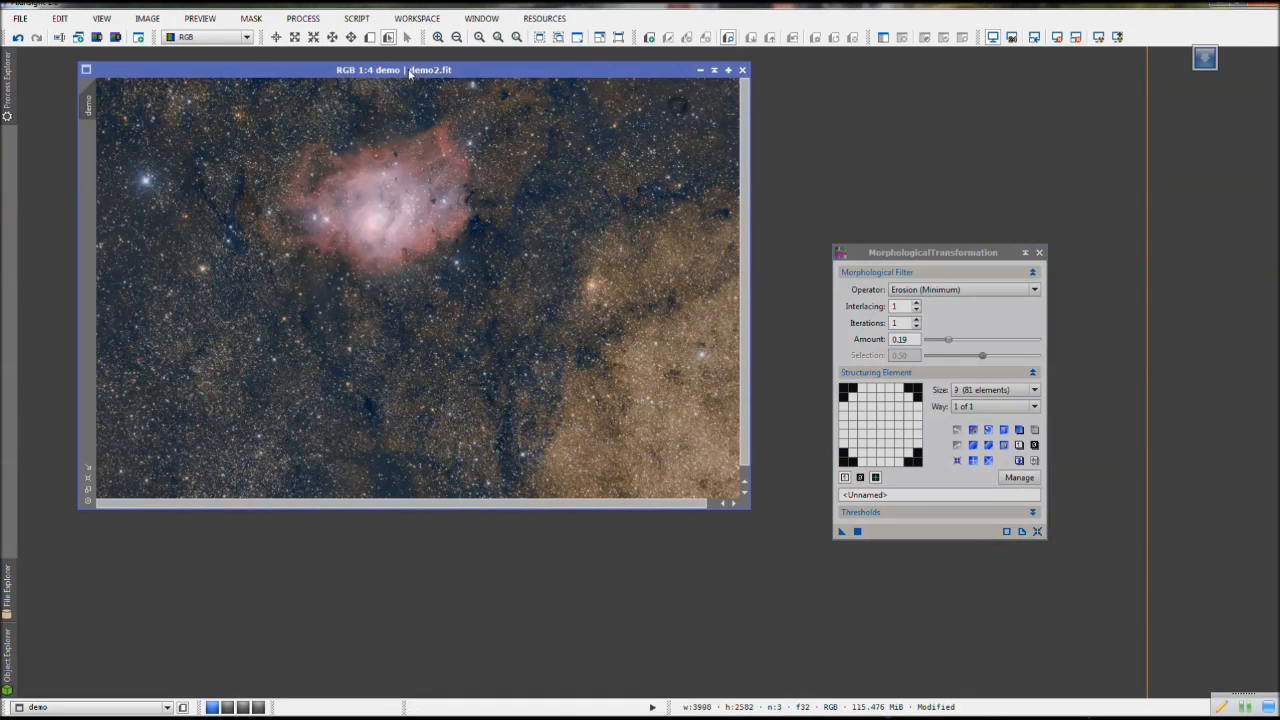
key("ctrl+z")
key("ctrl+z")
key("ctrl+y")
key("ctrl+z")
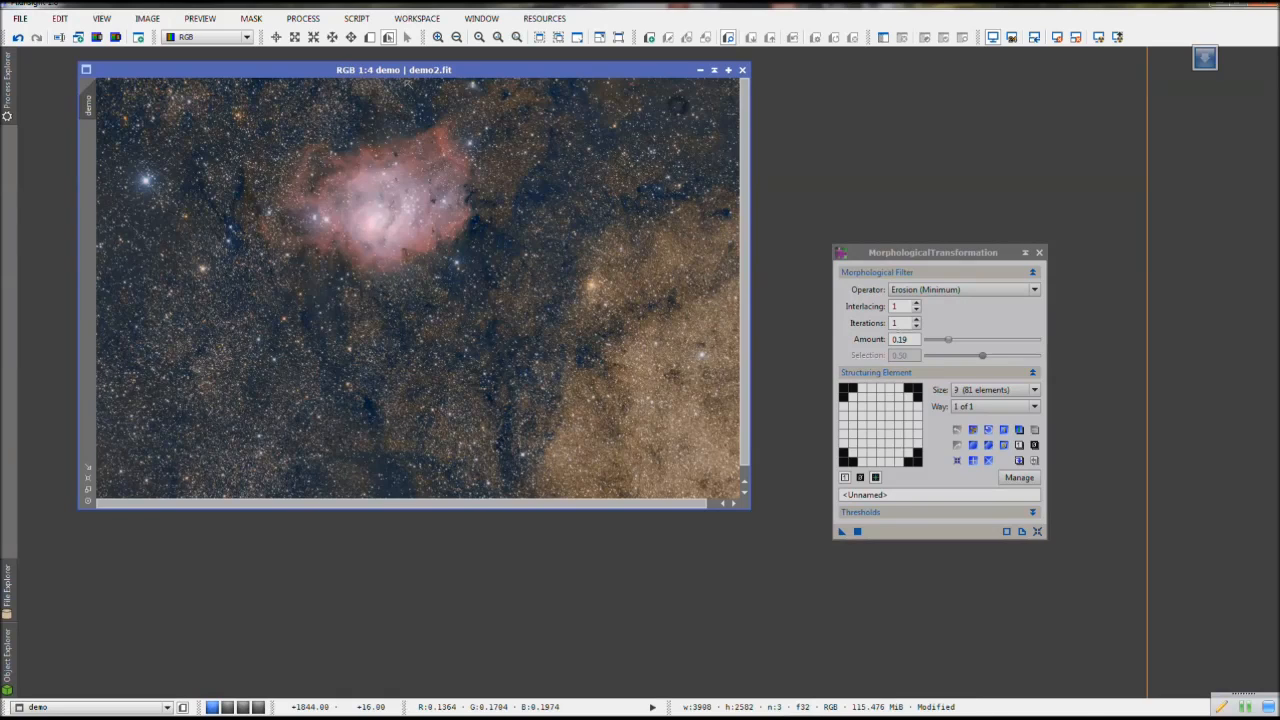
Close MorphologicalTransformation and save the processed image to demo2.fit
left_click(1039, 253)
left_click(20, 18)
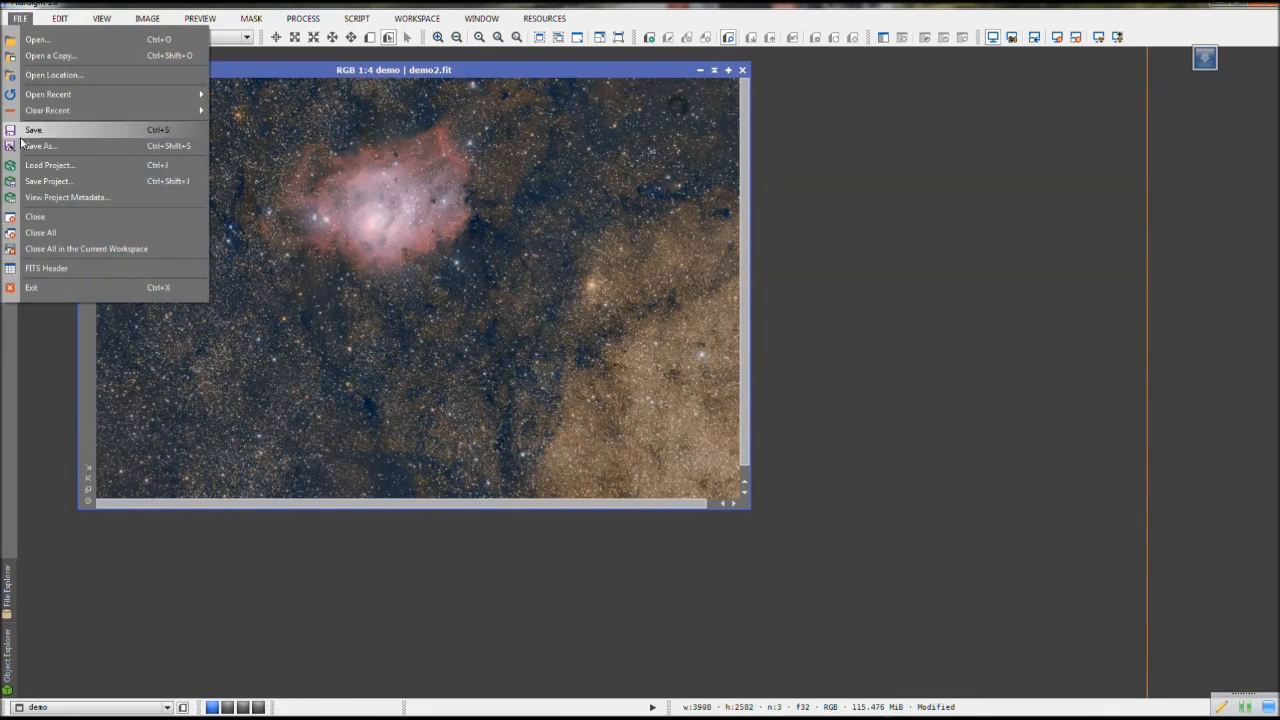
left_click(47, 130)
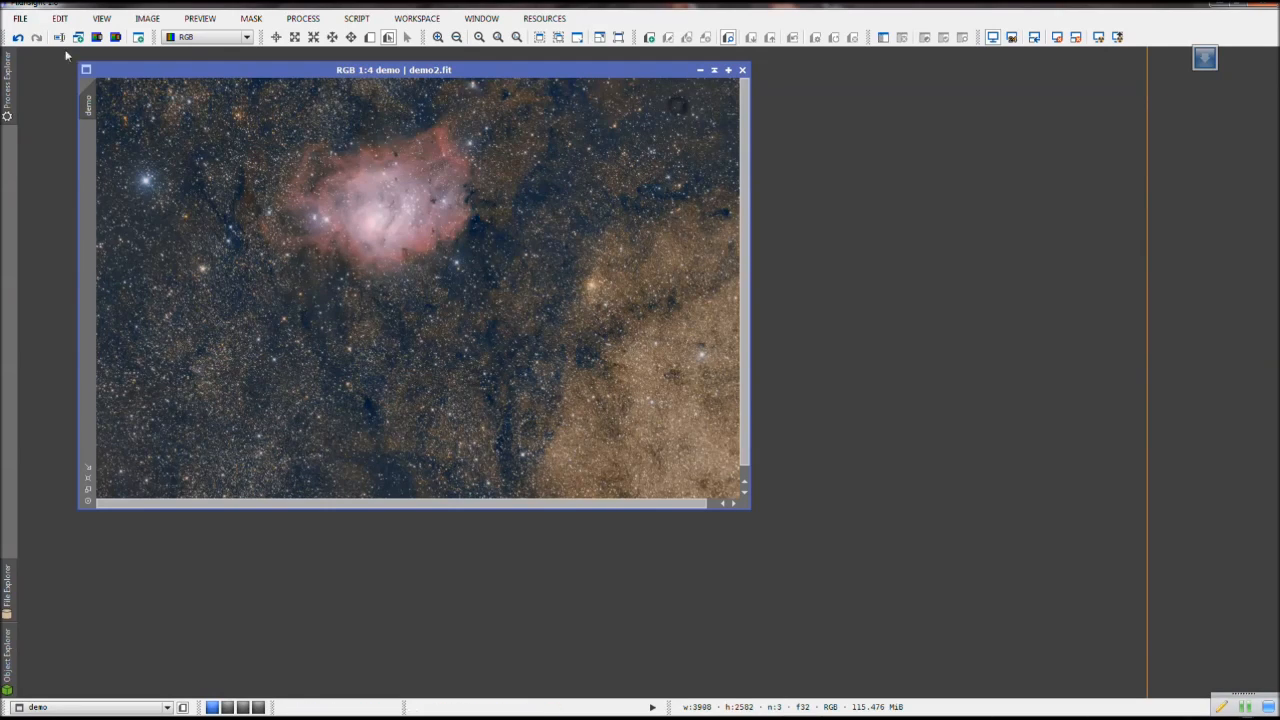
Open HistogramTransformation and place its window beside the demo image
left_click(5, 72)
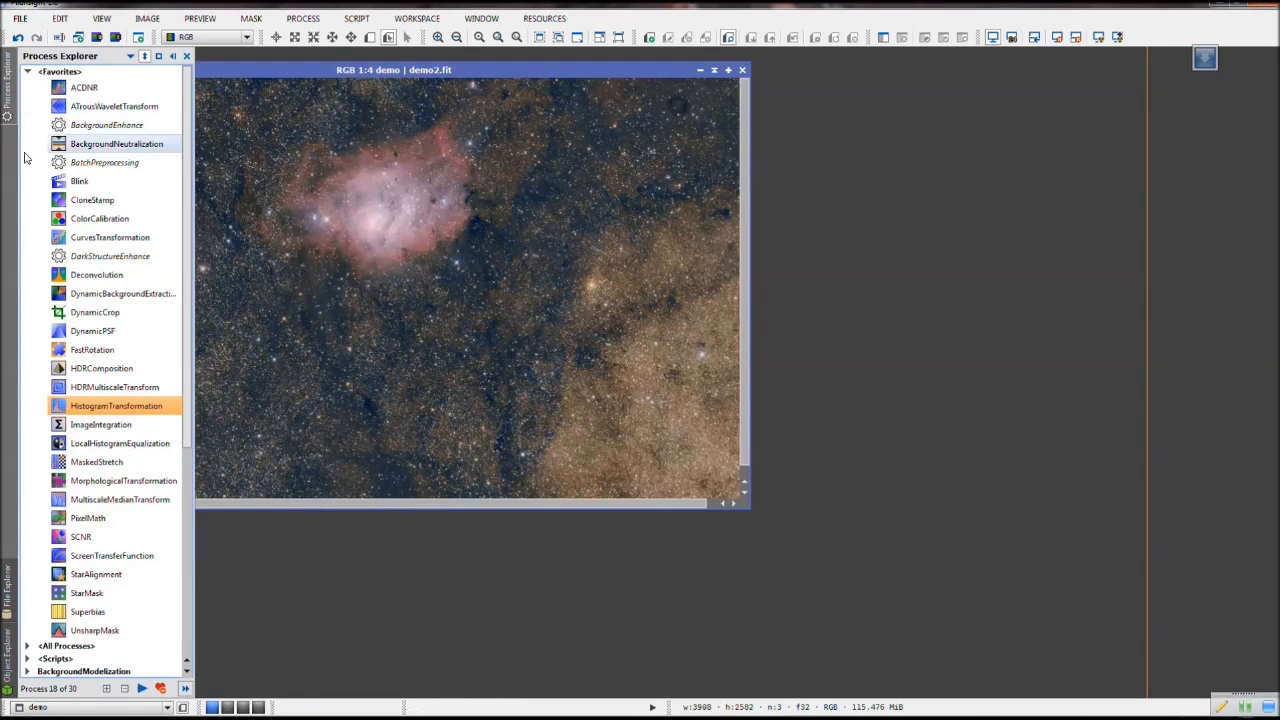
double_click(82, 405)
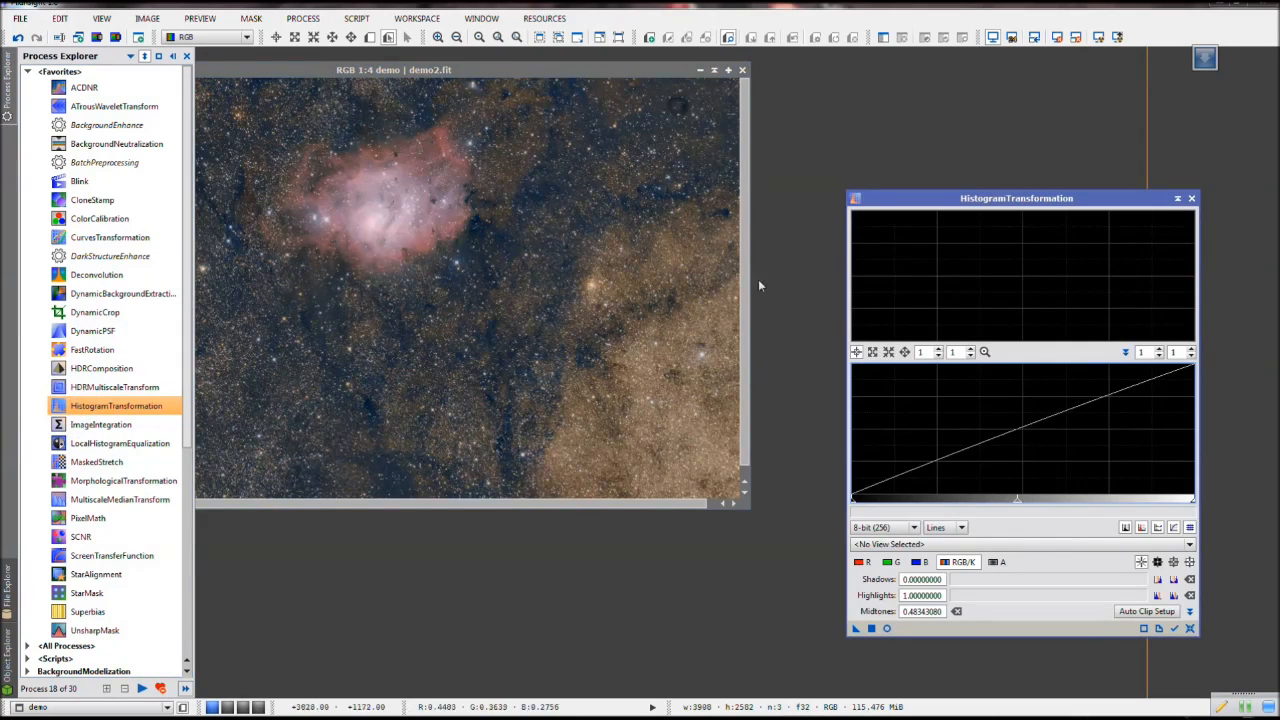
left_click_drag(993, 191, 996, 181)
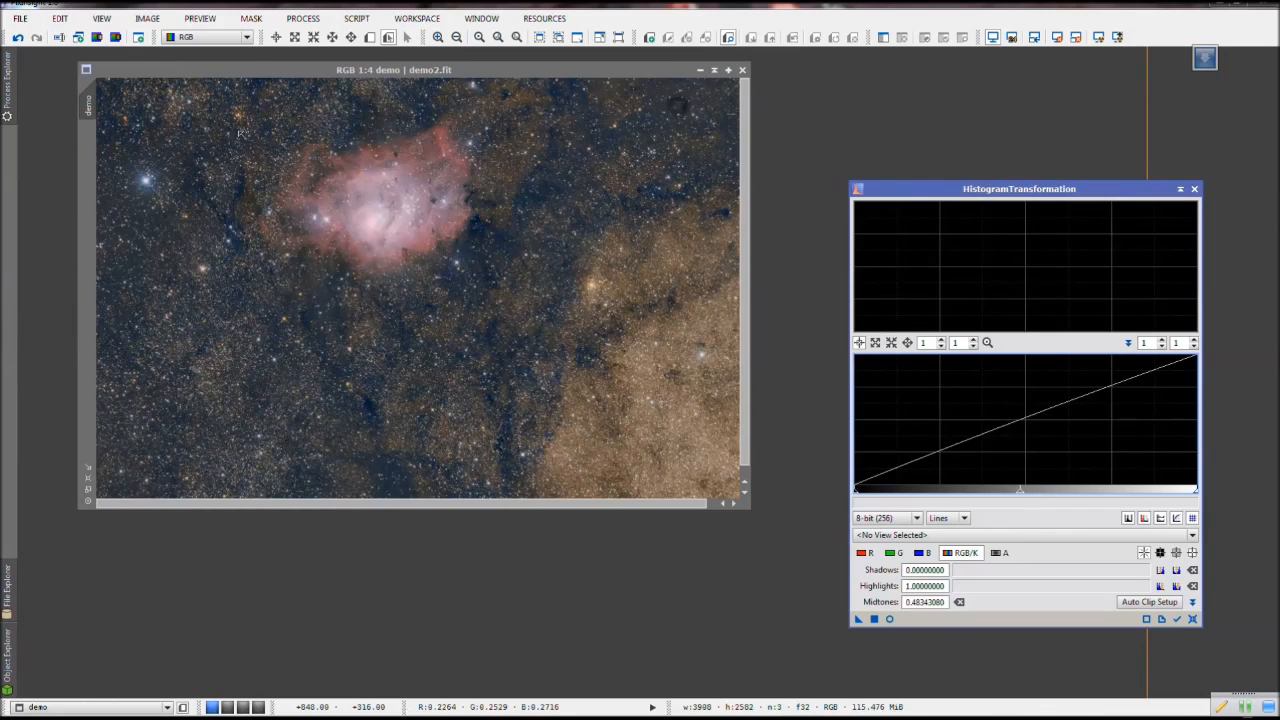
Examine the stars and background of demo at high magnification and in the overall view
scroll(212, 228, "down", 6)
scroll(212, 228, "up", 11)
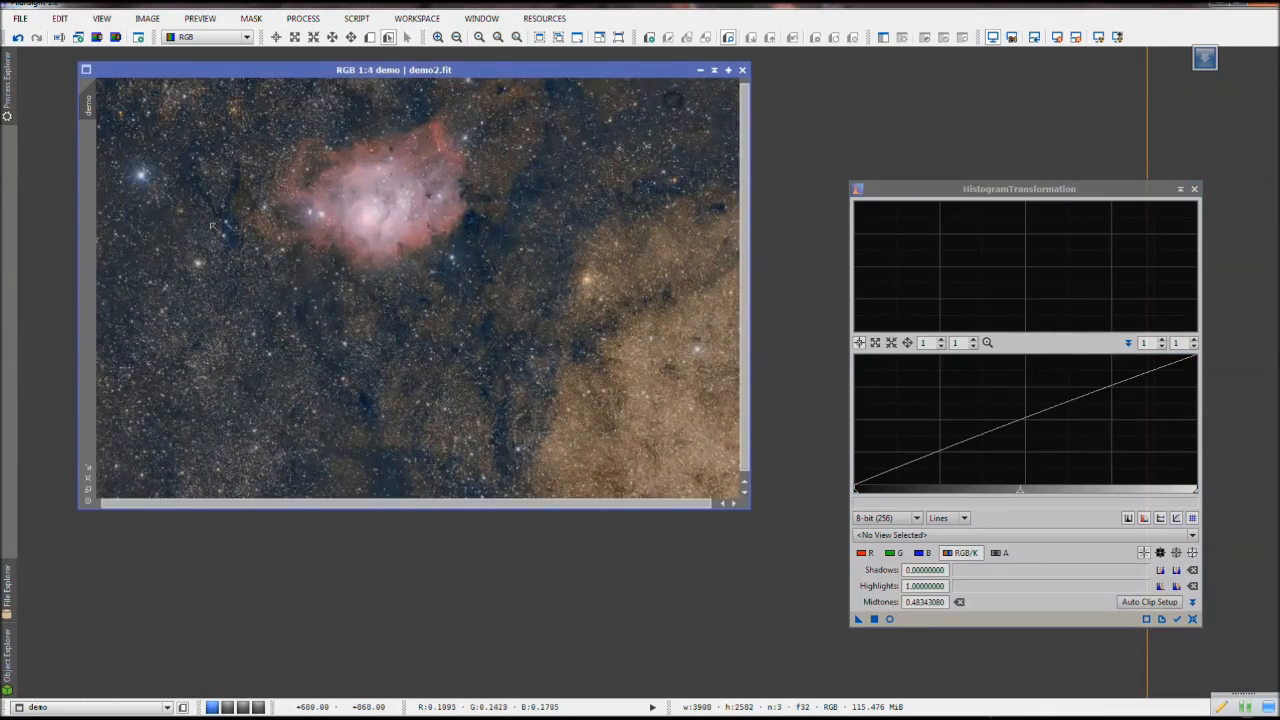
scroll(212, 228, "up", 6)
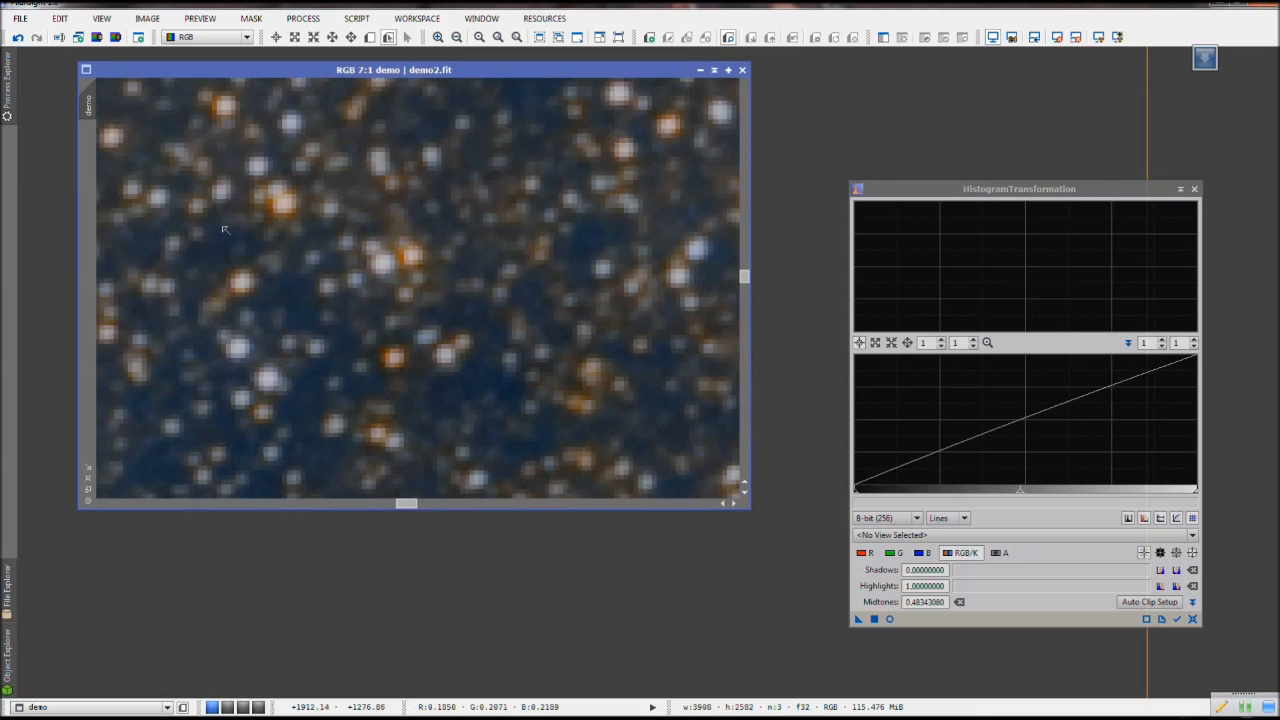
scroll(226, 232, "down", 7)
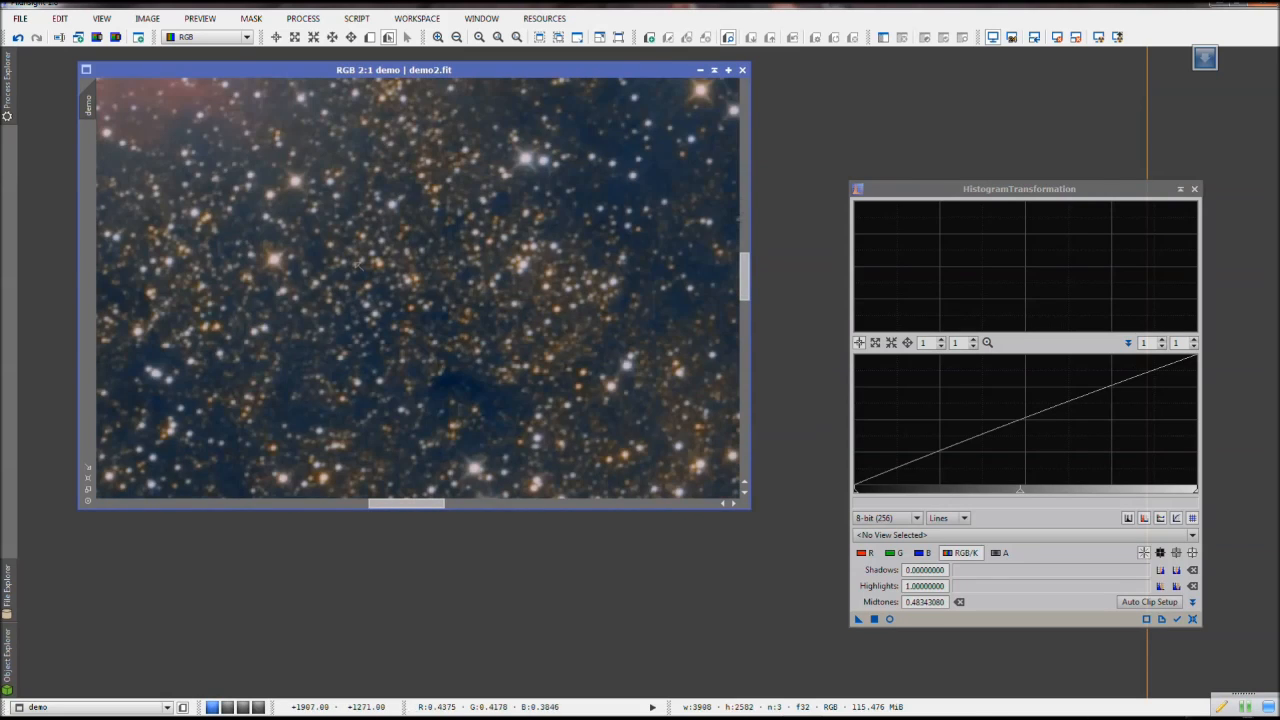
scroll(356, 266, "up", 1)
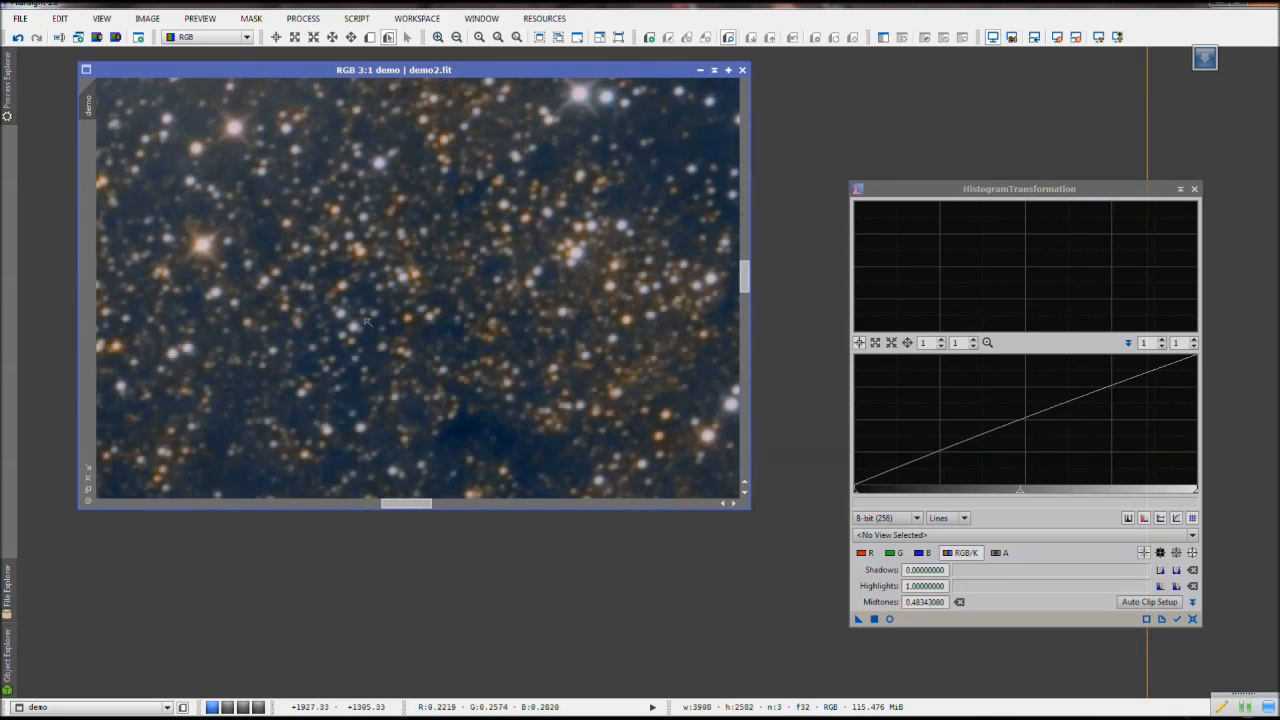
scroll(360, 394, "down", 5)
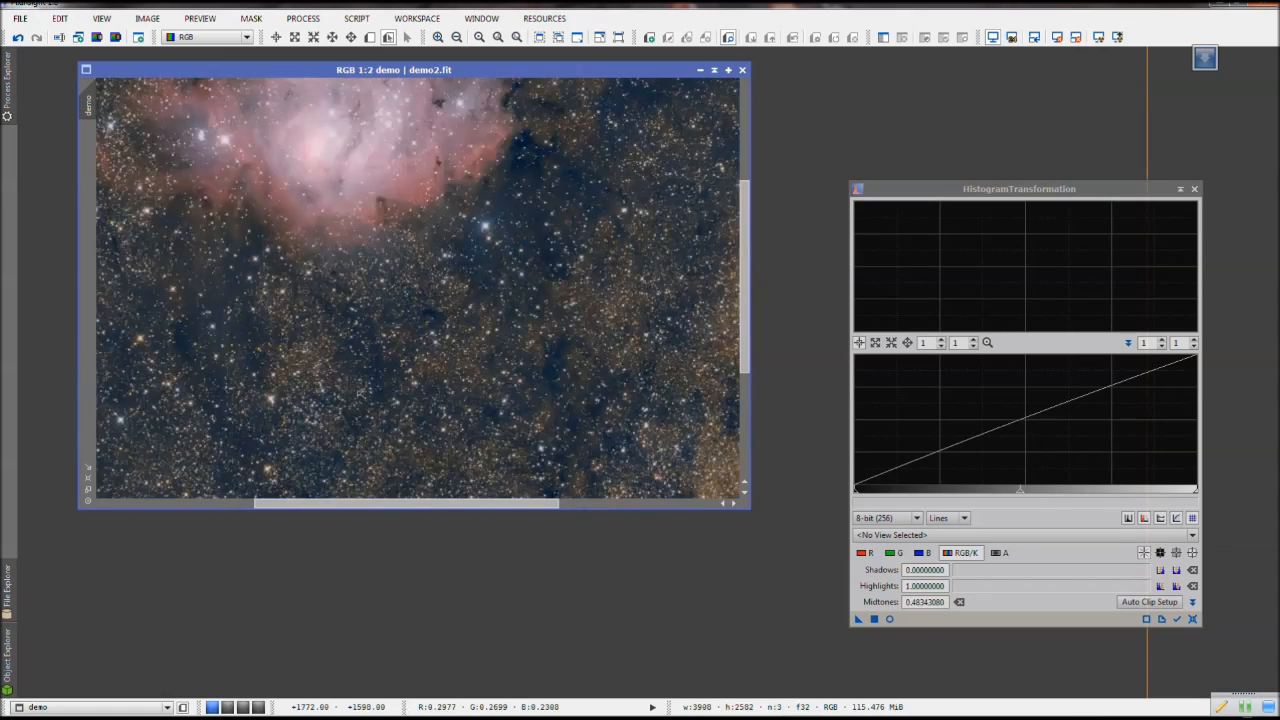
scroll(360, 394, "down", 3)
scroll(360, 394, "up", 3)
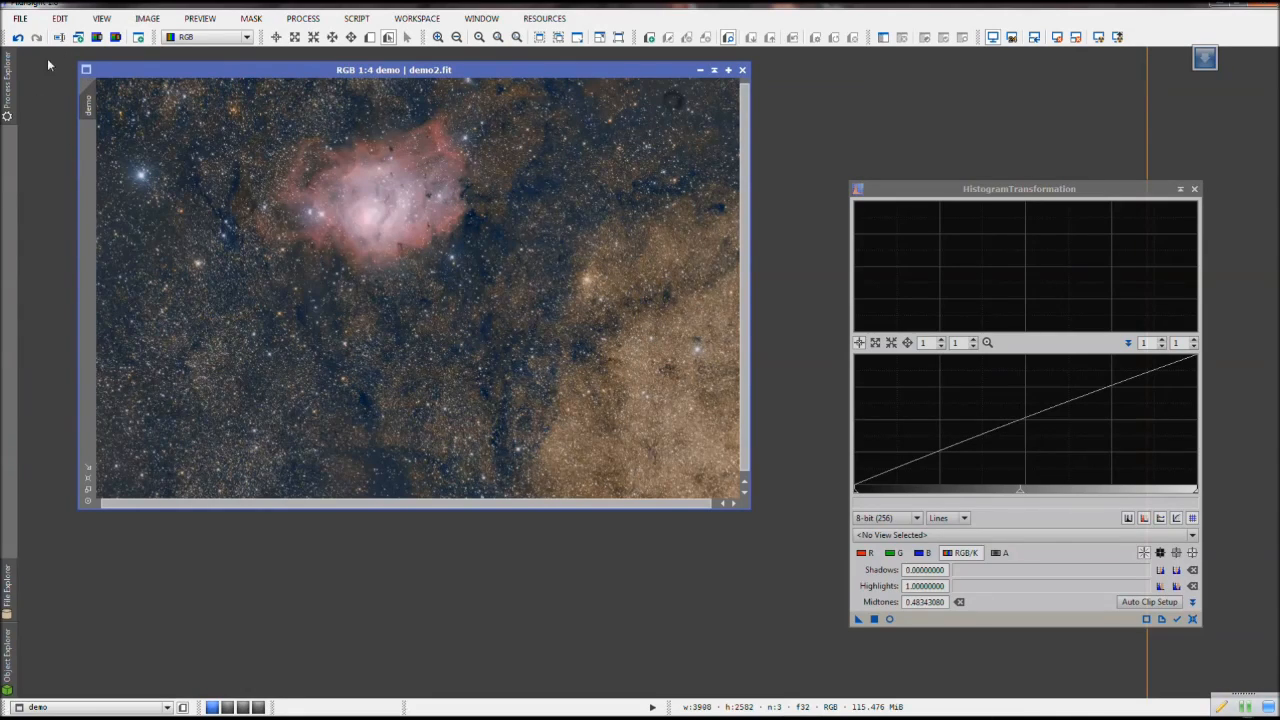
Extract the lightness of demo into a new grayscale image and place its window over demo
left_click(96, 37)
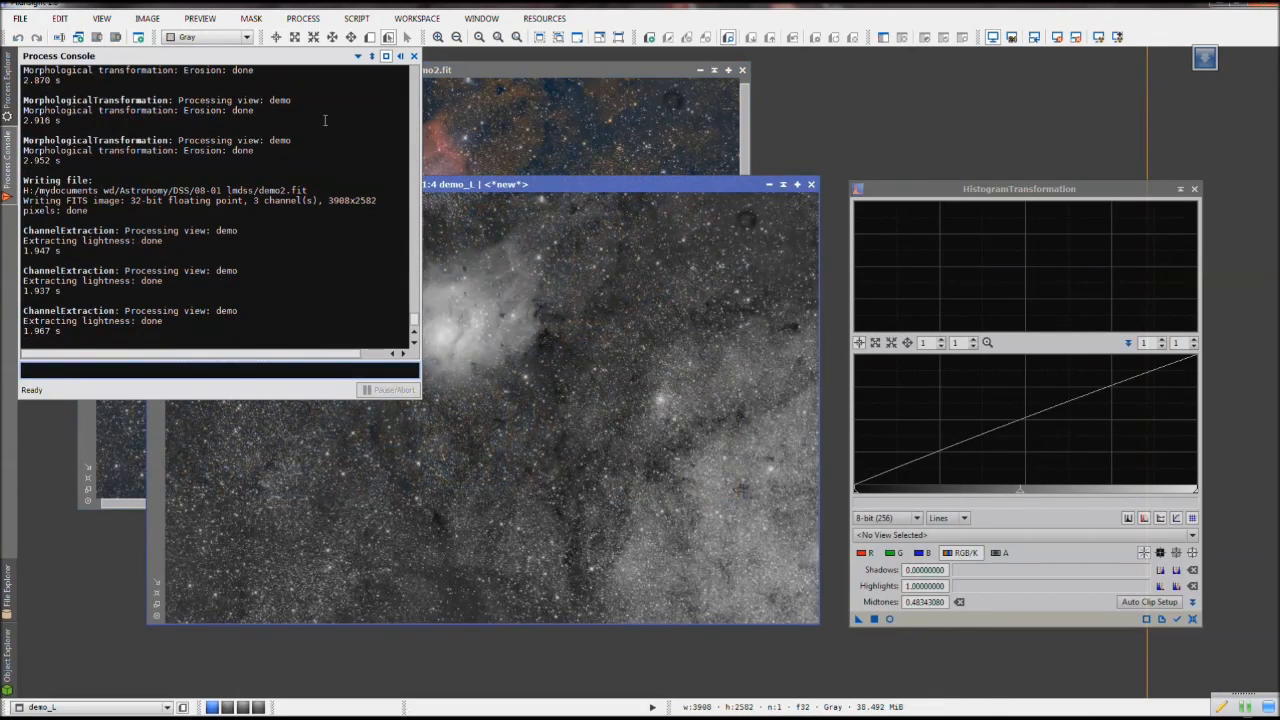
left_click(415, 56)
left_click_drag(455, 186, 404, 79)
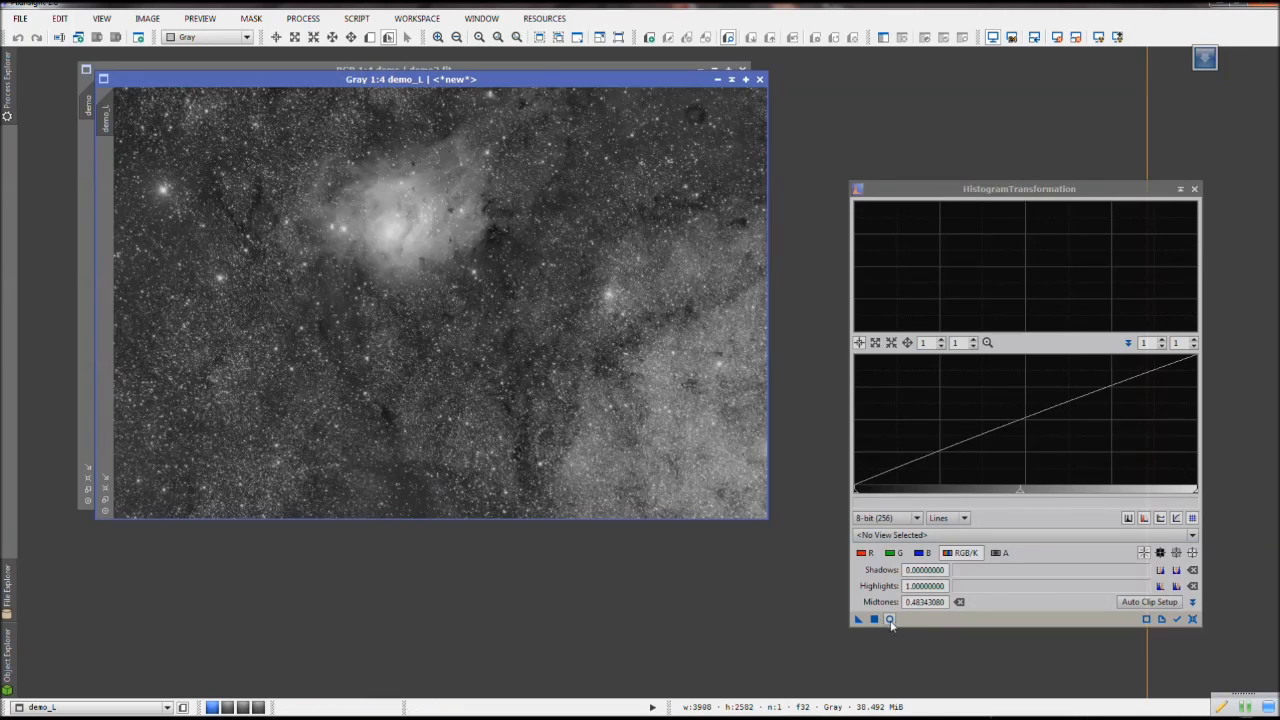
Darken demo_L with HistogramTransformation under real-time preview, using shadows of about 0.119 and midtones of about 0.533
left_click(900, 536)
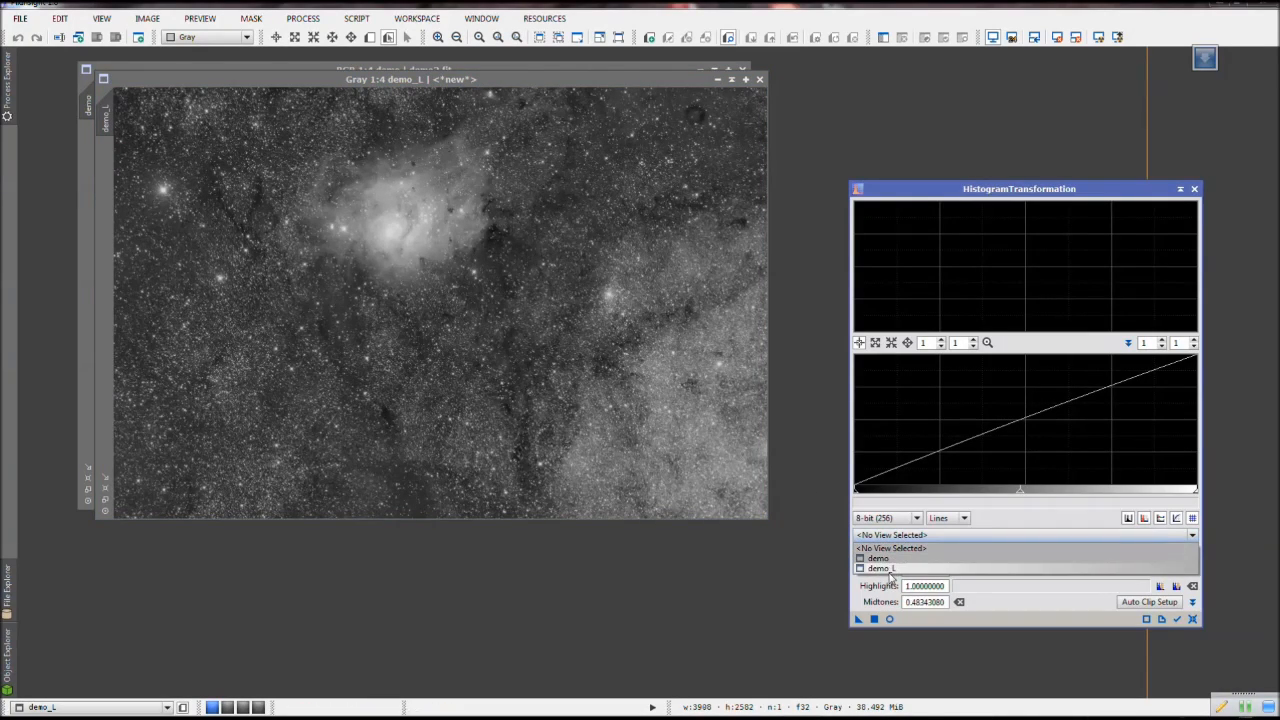
left_click(882, 568)
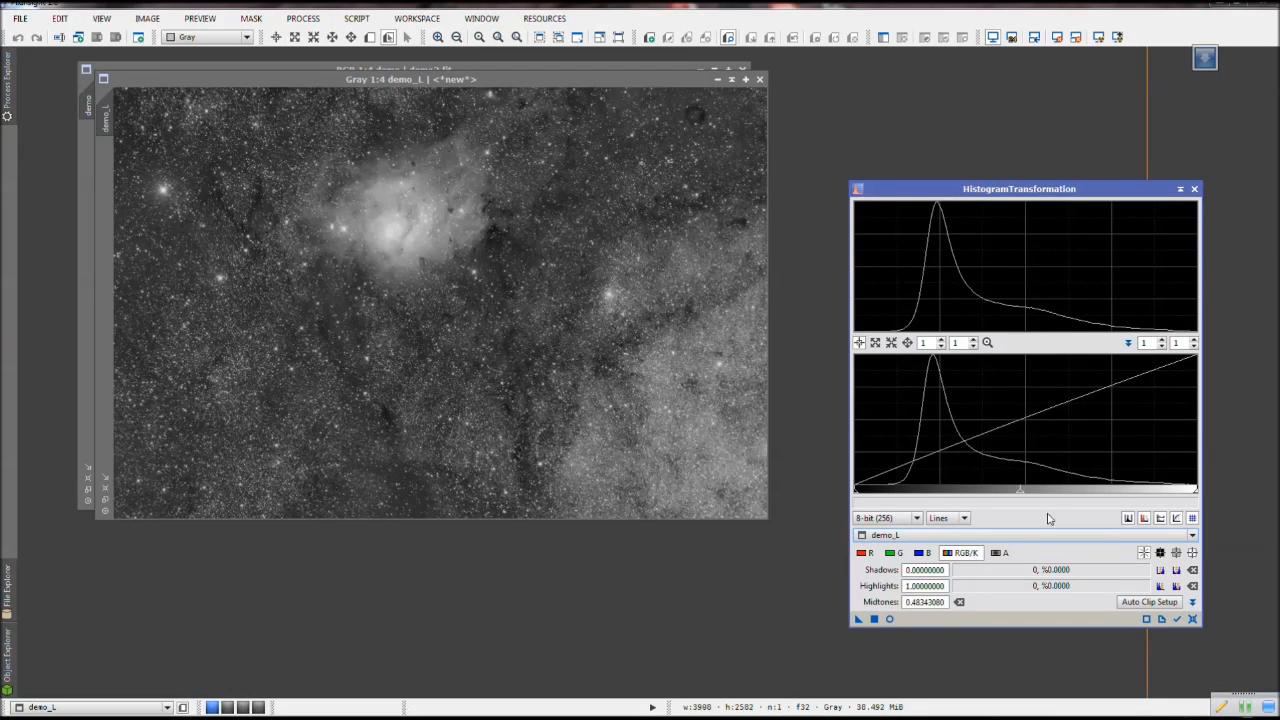
mouse_move(858, 490)
left_mouse_down()
mouse_move(893, 499)
mouse_move(864, 492)
left_mouse_up()
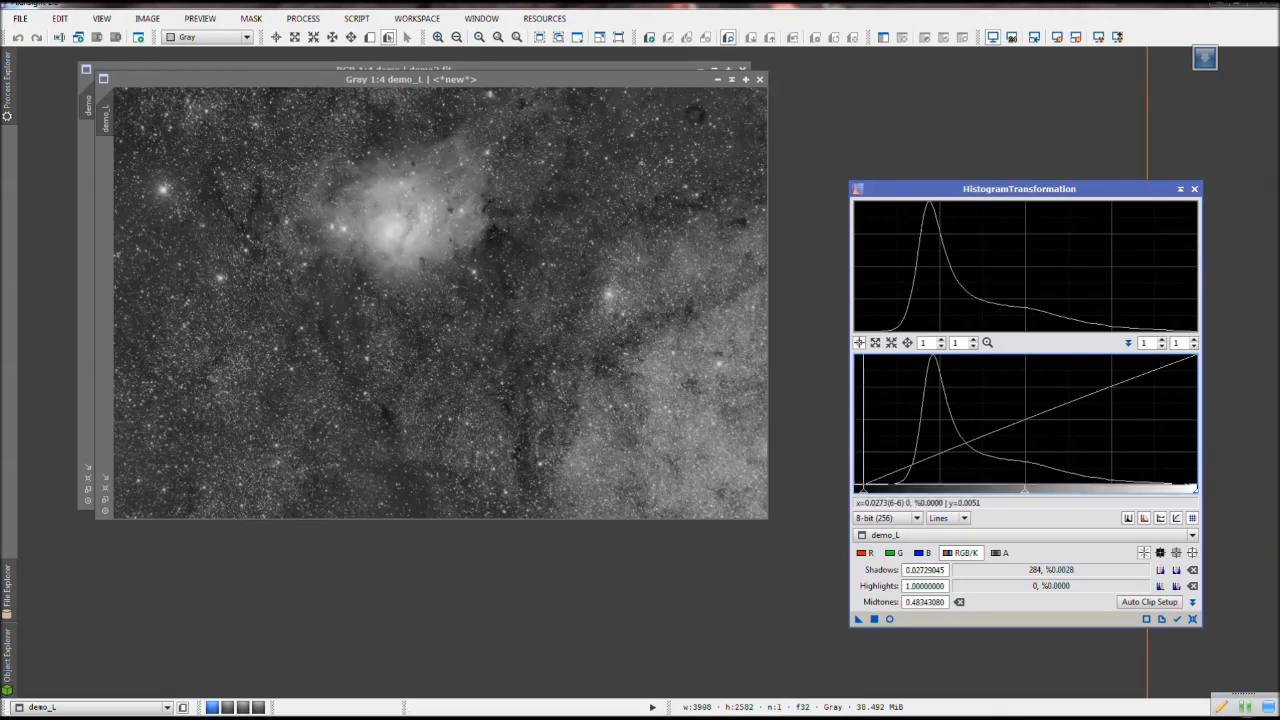
left_click(889, 620)
left_click_drag(862, 492, 900, 503)
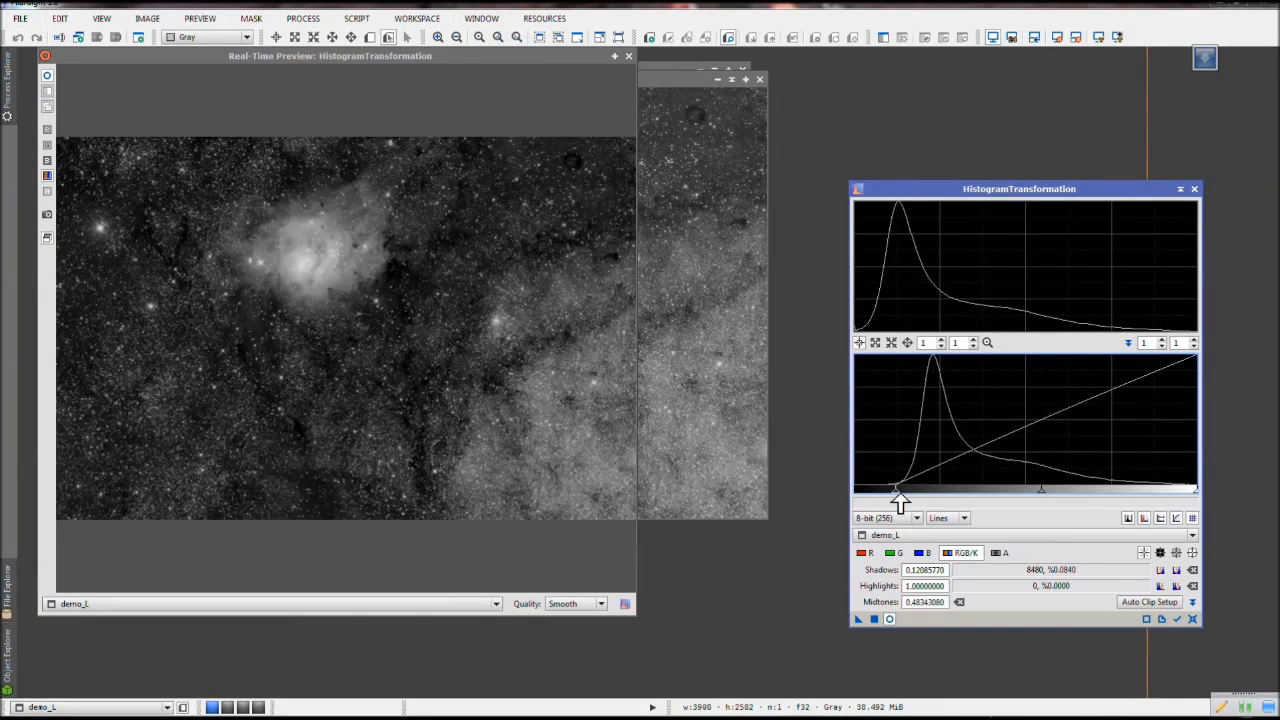
left_click_drag(900, 503, 897, 503)
mouse_move(1041, 495)
left_mouse_down()
mouse_move(1072, 498)
mouse_move(1061, 497)
left_mouse_up()
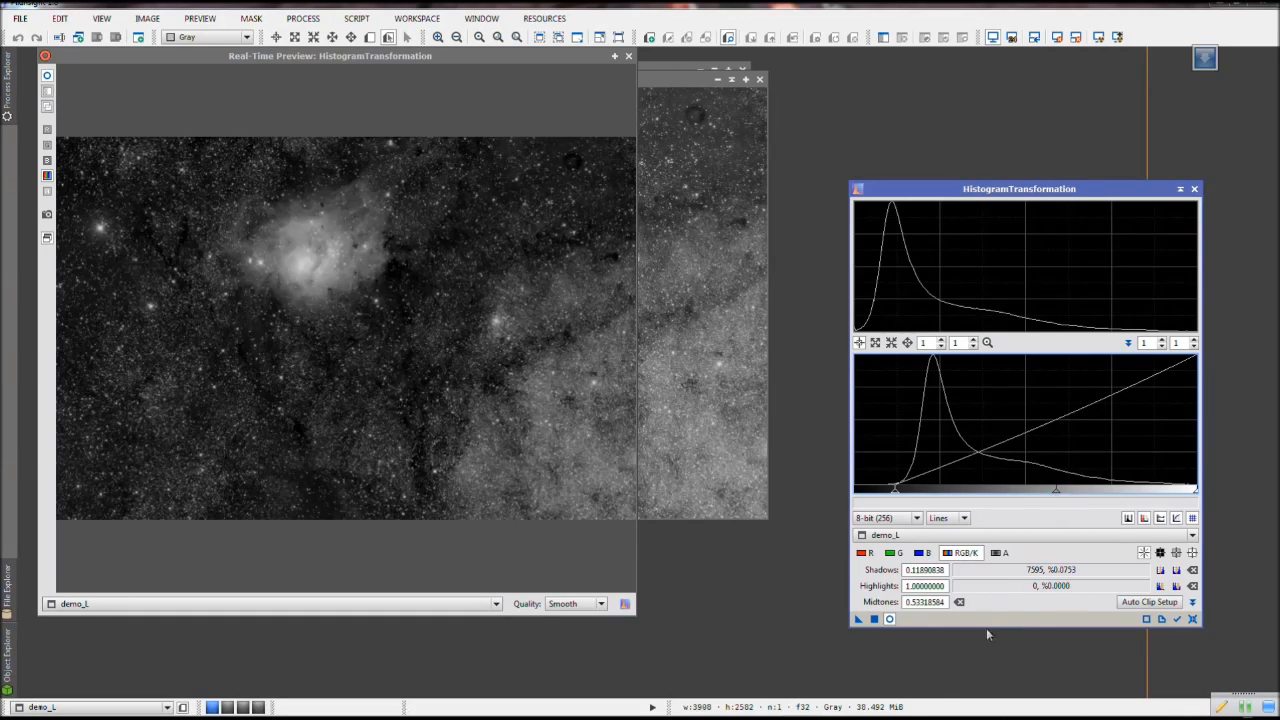
left_click(874, 619)
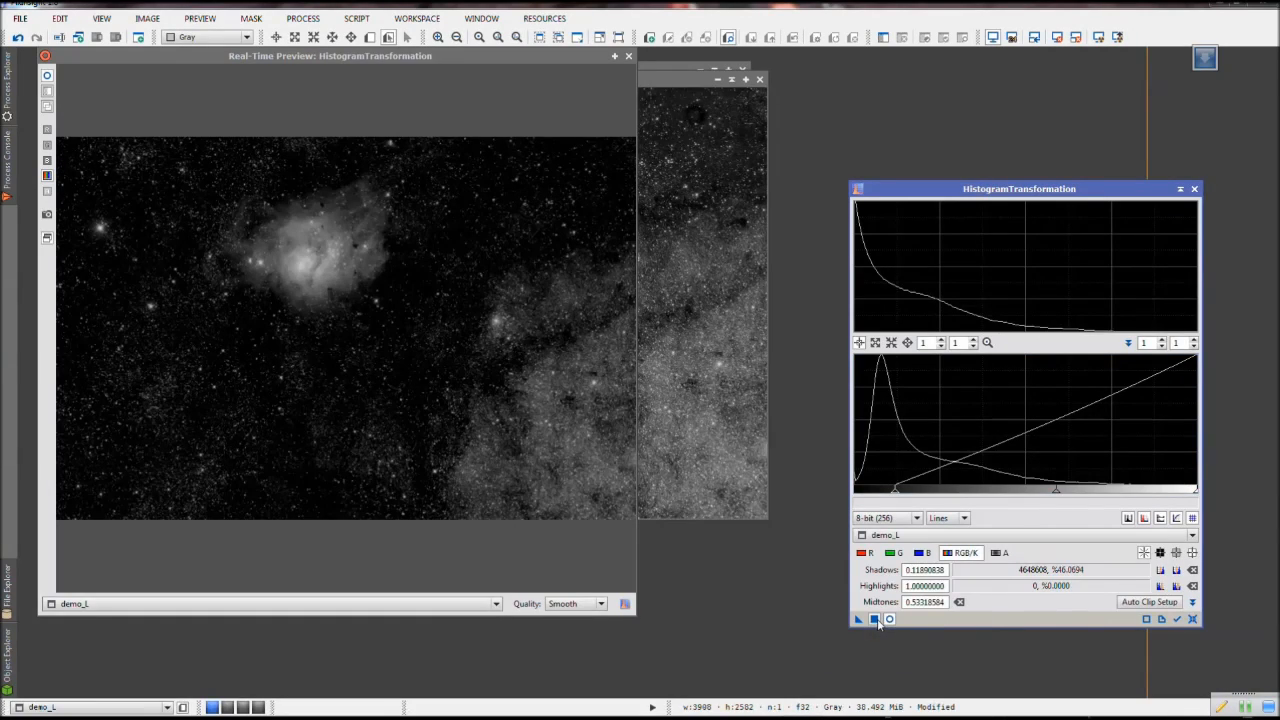
left_click(628, 56)
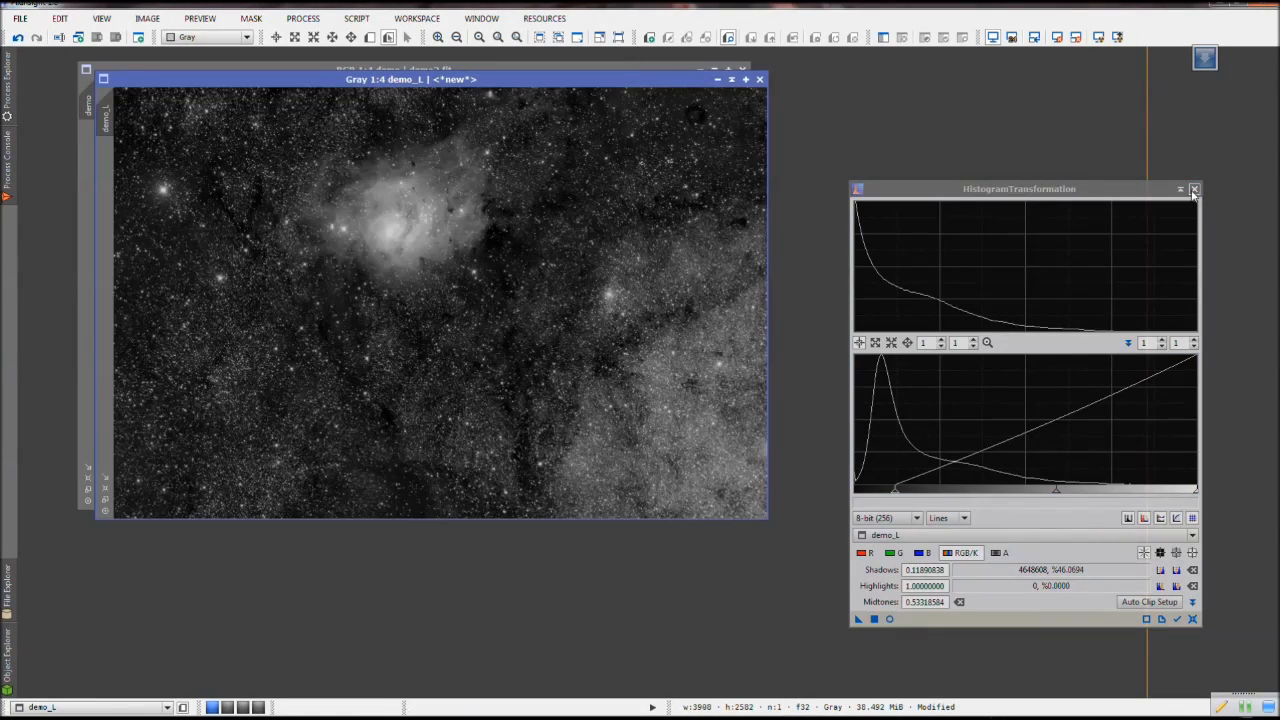
Apply demo_L as a mask to demo, and shade the demo_L window and move it out of the way
left_click_drag(308, 82, 623, 129)
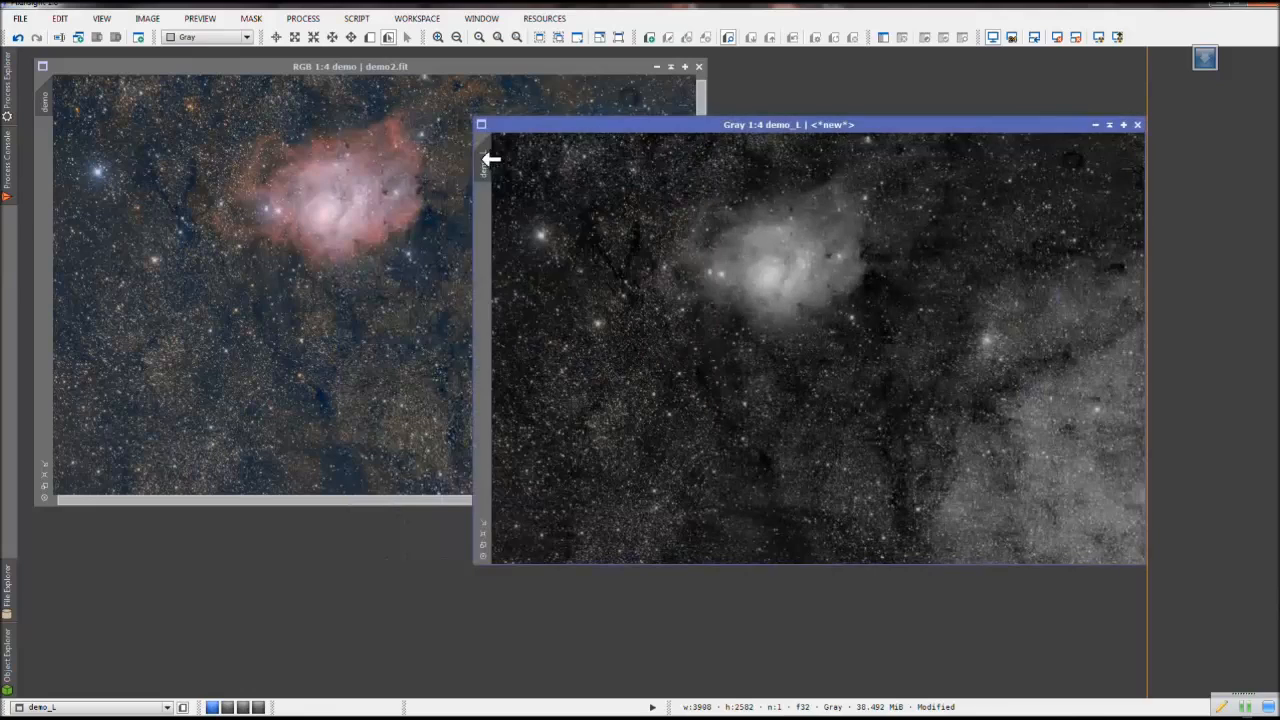
left_click_drag(484, 166, 42, 175)
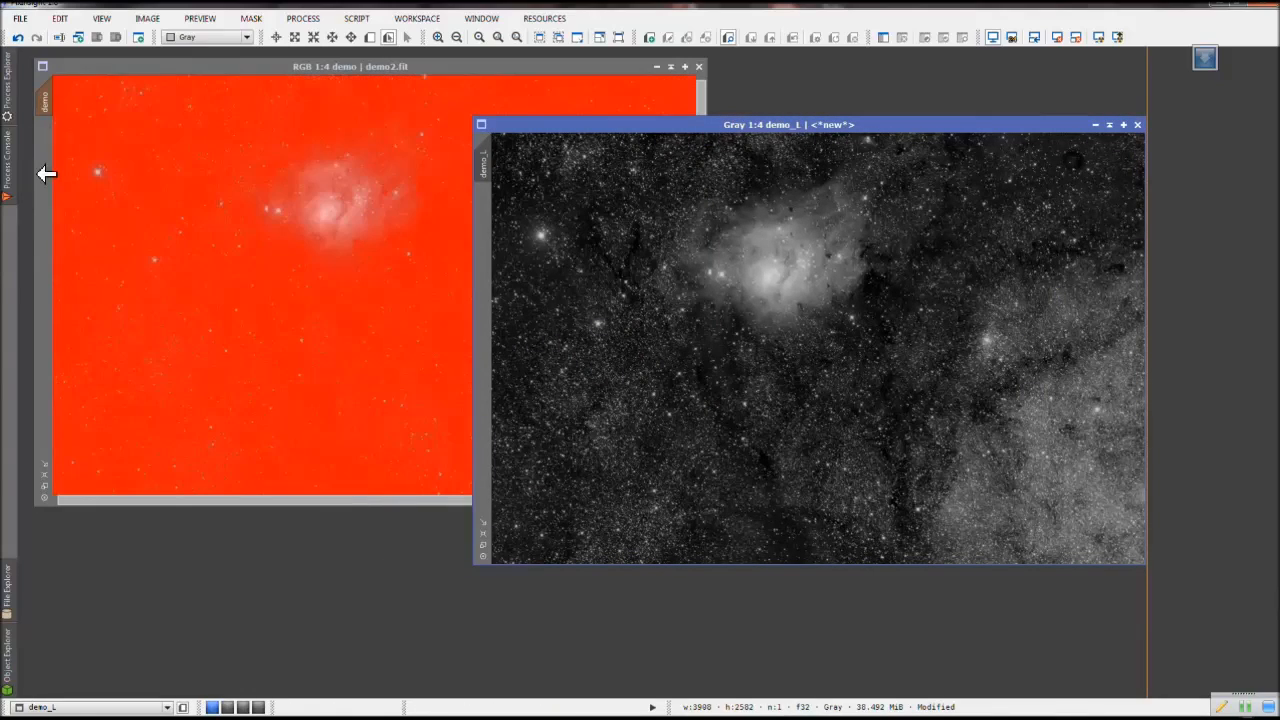
left_click(1109, 124)
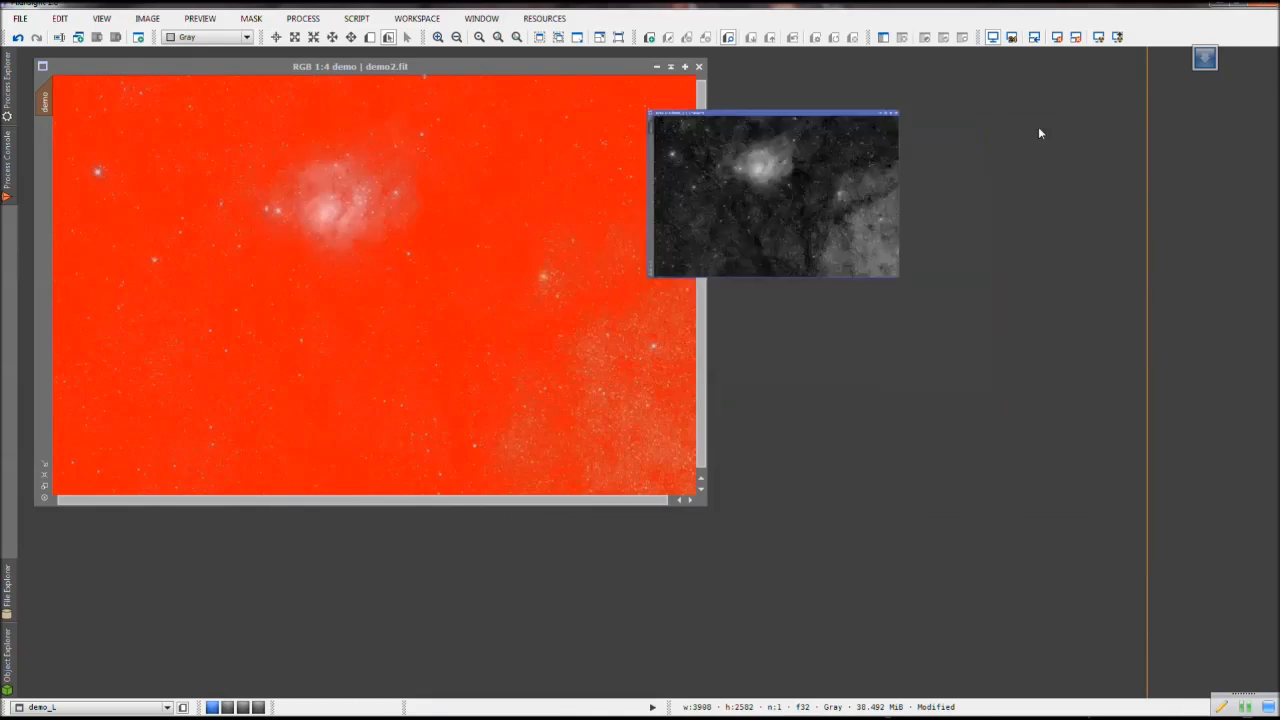
left_click_drag(813, 120, 885, 99)
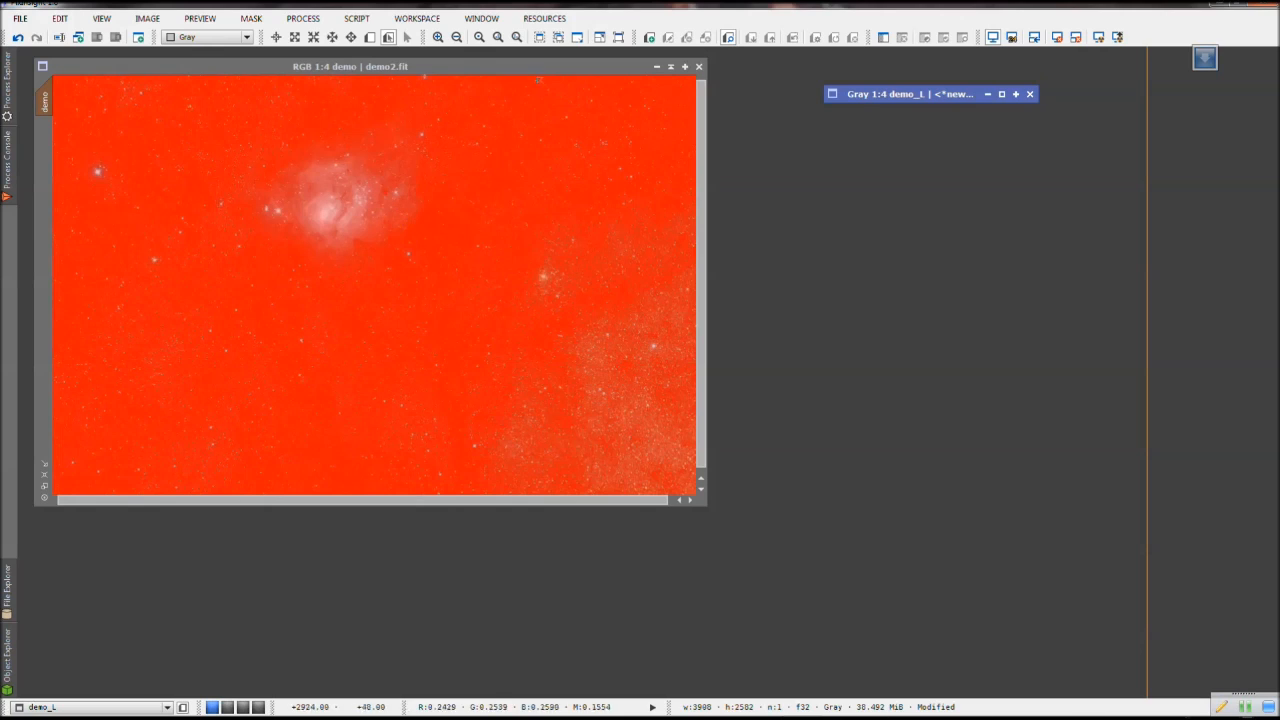
Hide the red mask overlay on demo while keeping the mask enabled
left_click(535, 65)
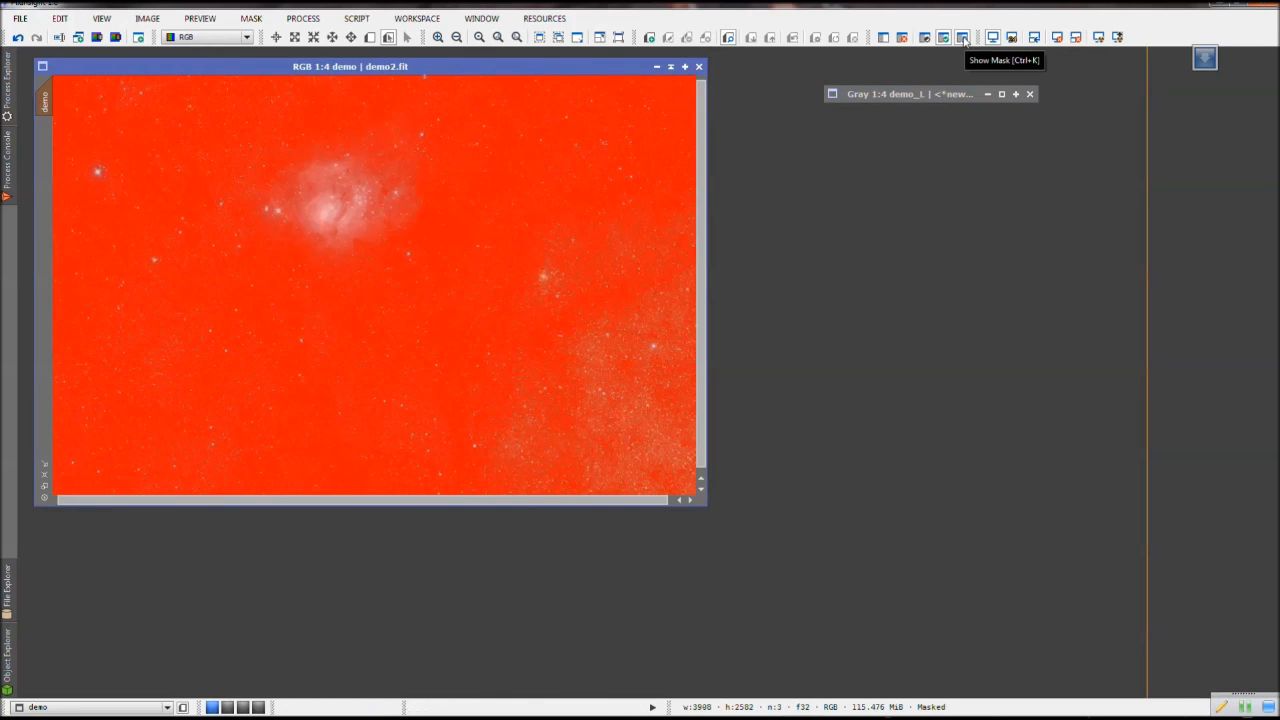
left_click(963, 38)
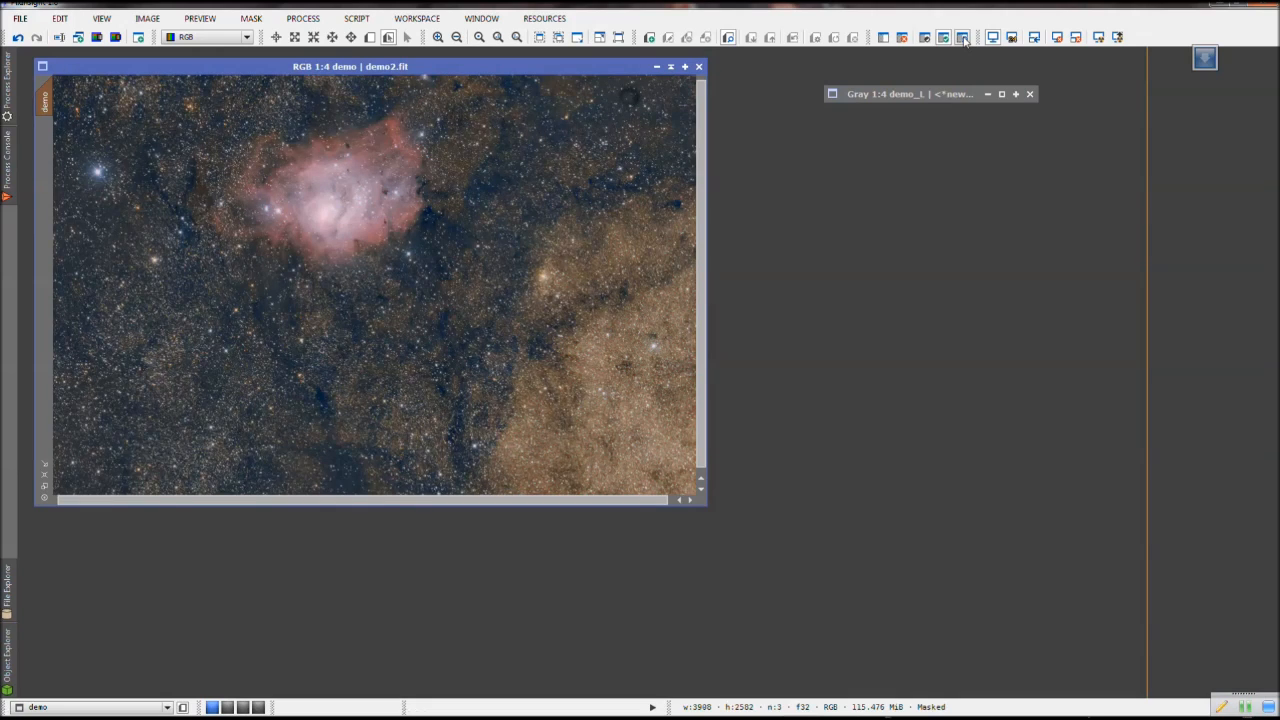
left_click(963, 38)
left_click(963, 38)
Open CurvesTransformation on the saturation curve and start a real-time preview of demo
mouse_move(12, 106)
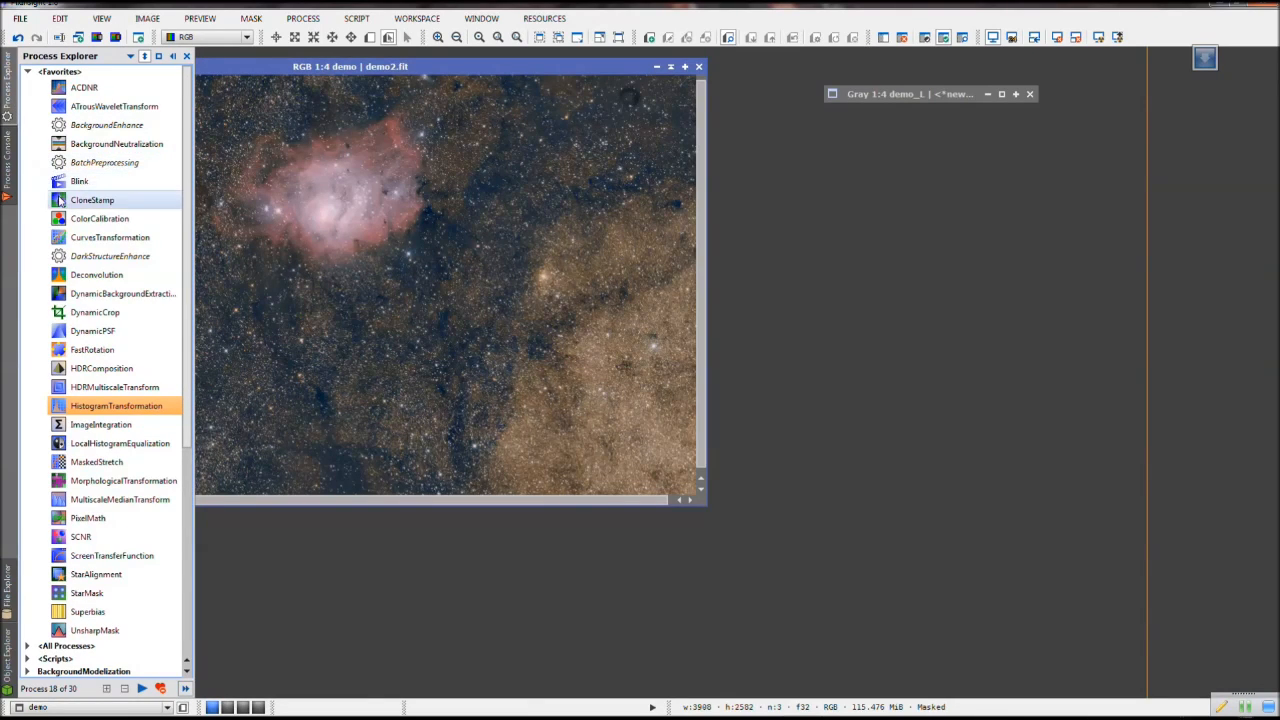
double_click(85, 237)
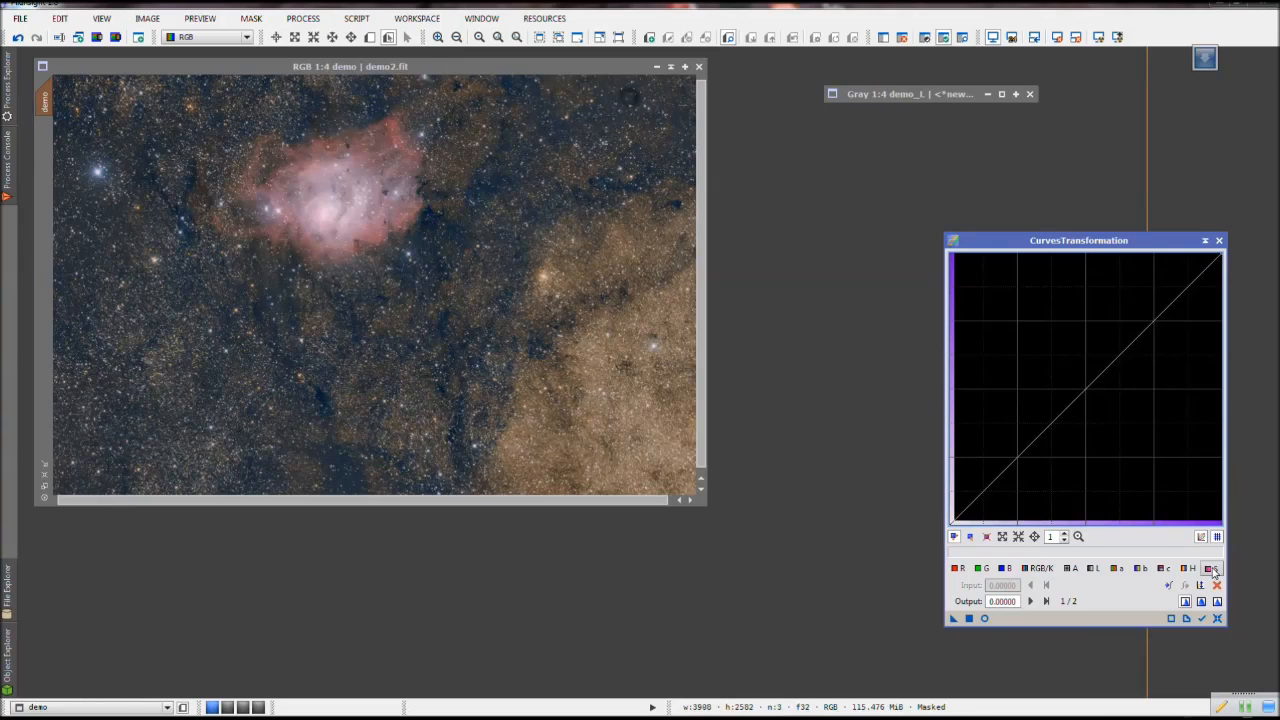
left_click(984, 618)
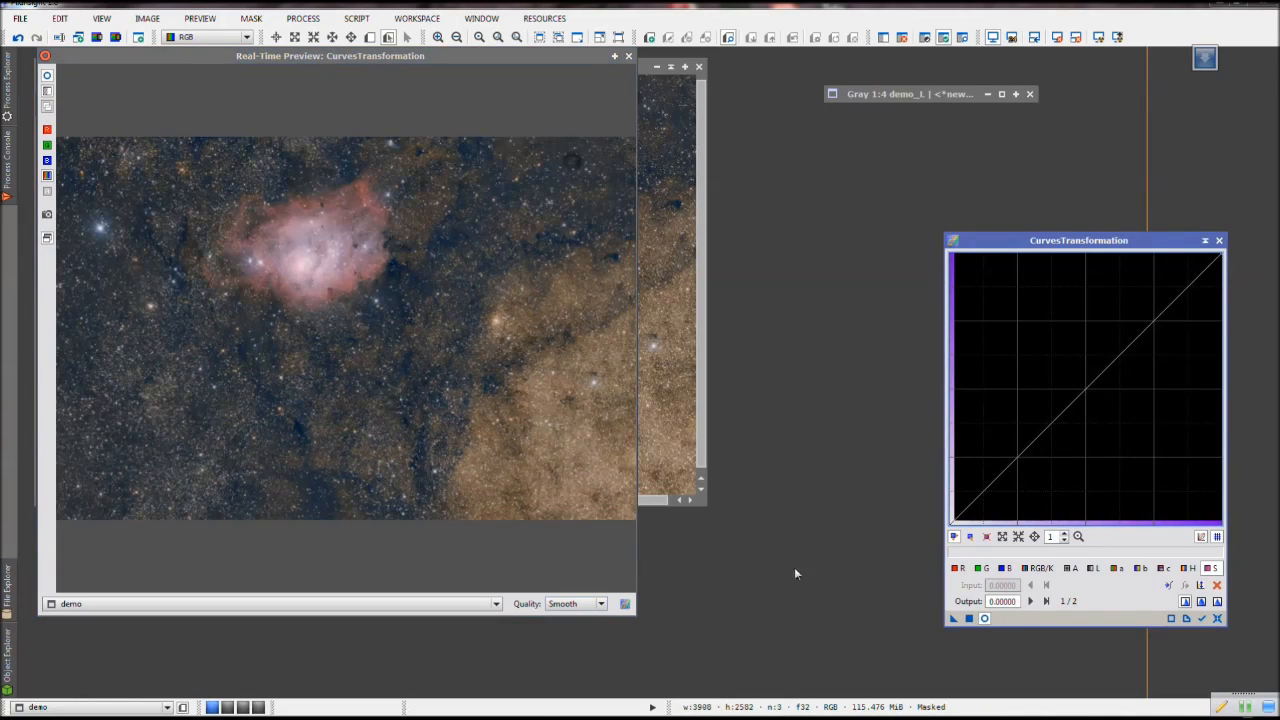
Try a strong saturation boost with a steep three-point curve in the preview, and reset the curve
left_click(1134, 338)
left_click_drag(1134, 338, 1025, 345)
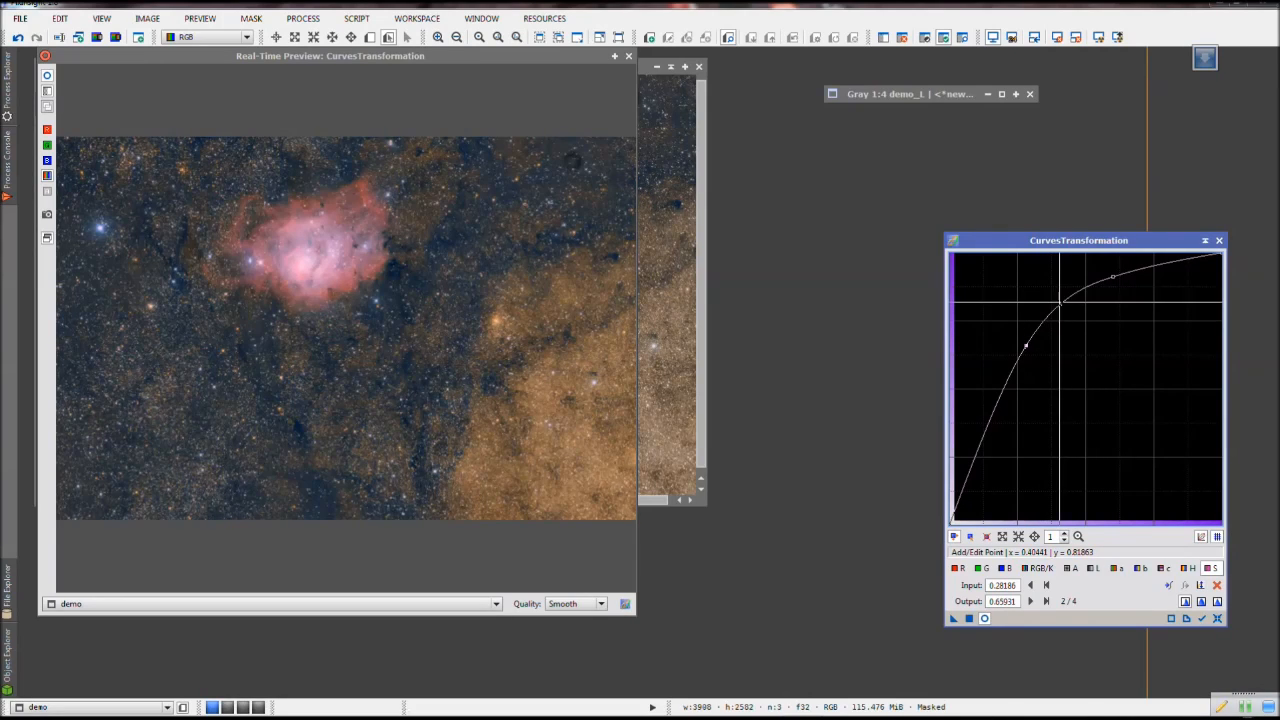
mouse_move(1110, 279)
left_mouse_down()
mouse_move(1180, 285)
mouse_move(1126, 275)
left_mouse_up()
left_click_drag(1035, 352, 1082, 302)
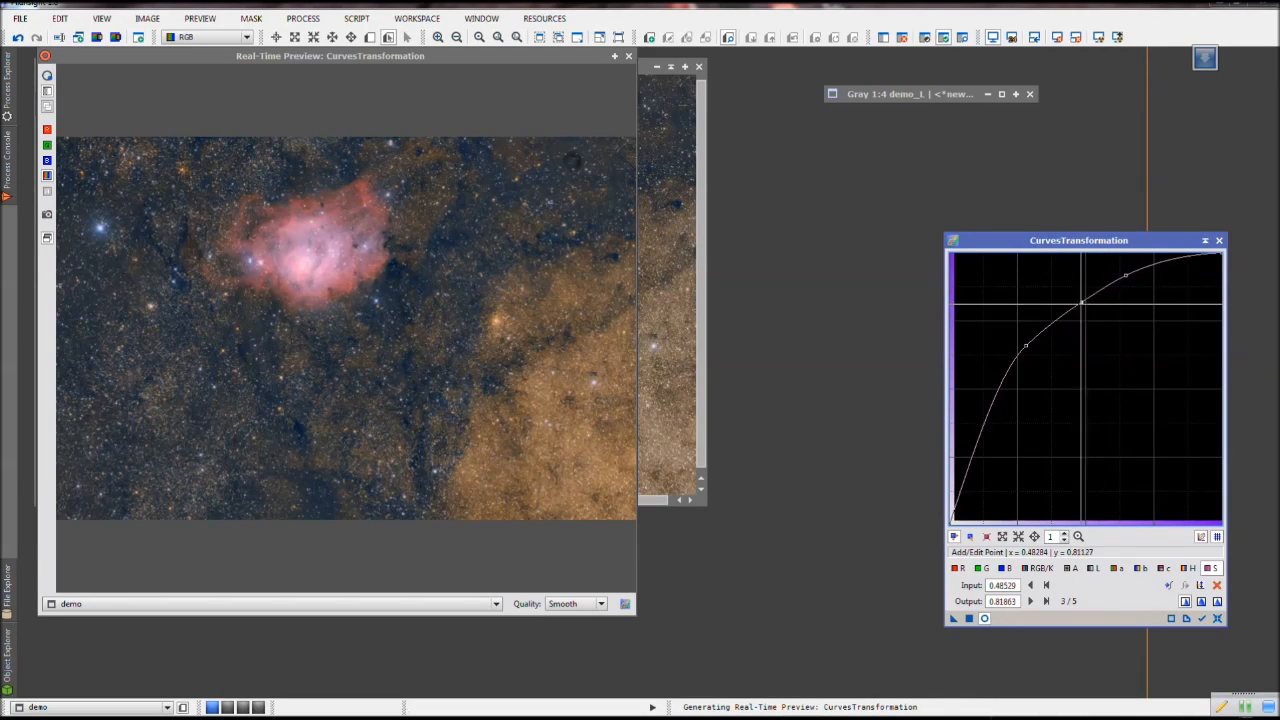
left_click(1217, 618)
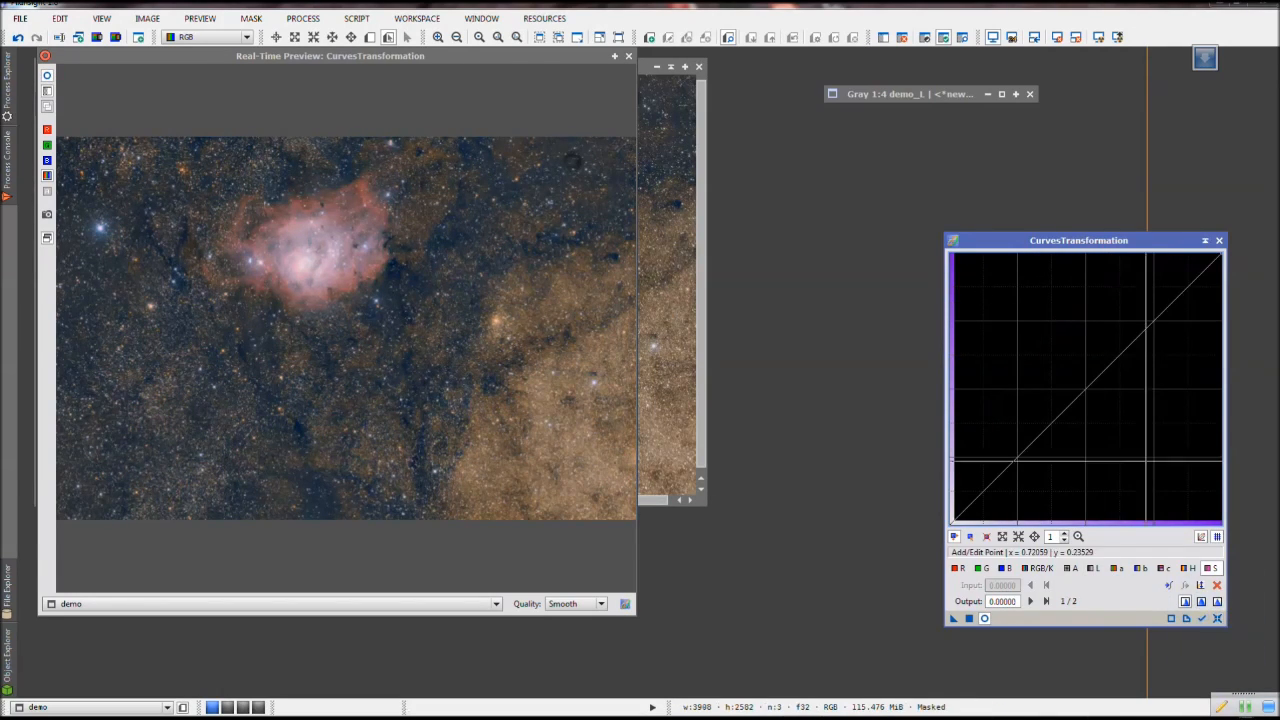
Raise the saturation curve gently with one point at about input 0.581, output 0.748, and apply it to demo
left_click_drag(1107, 368, 1108, 321)
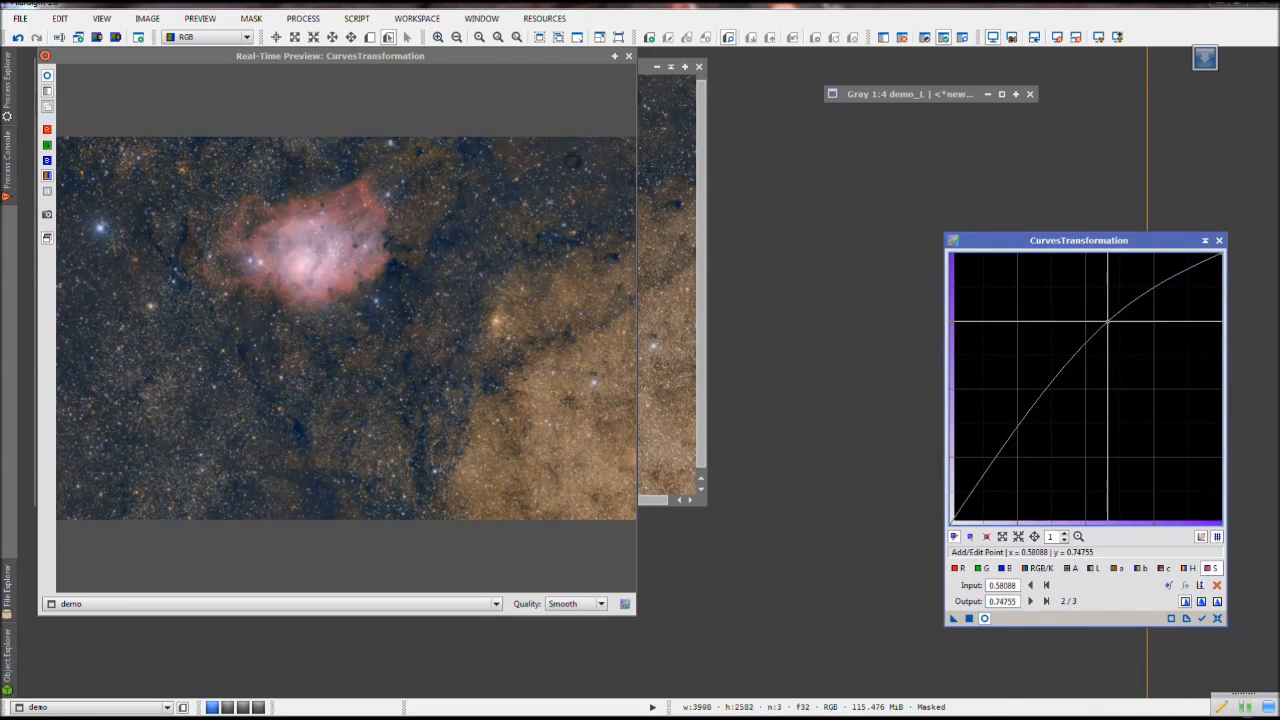
left_click(968, 618)
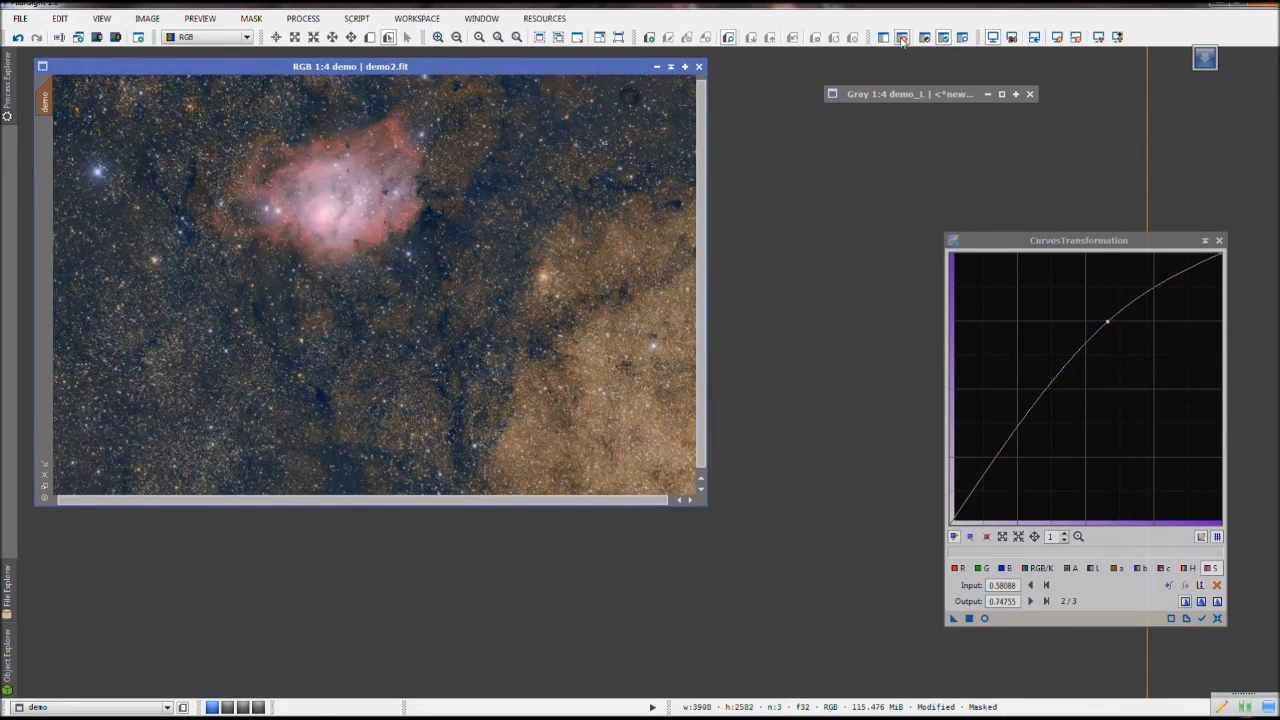
Remove the mask from demo, discard the demo_L image without saving, and close CurvesTransformation
left_click(902, 38)
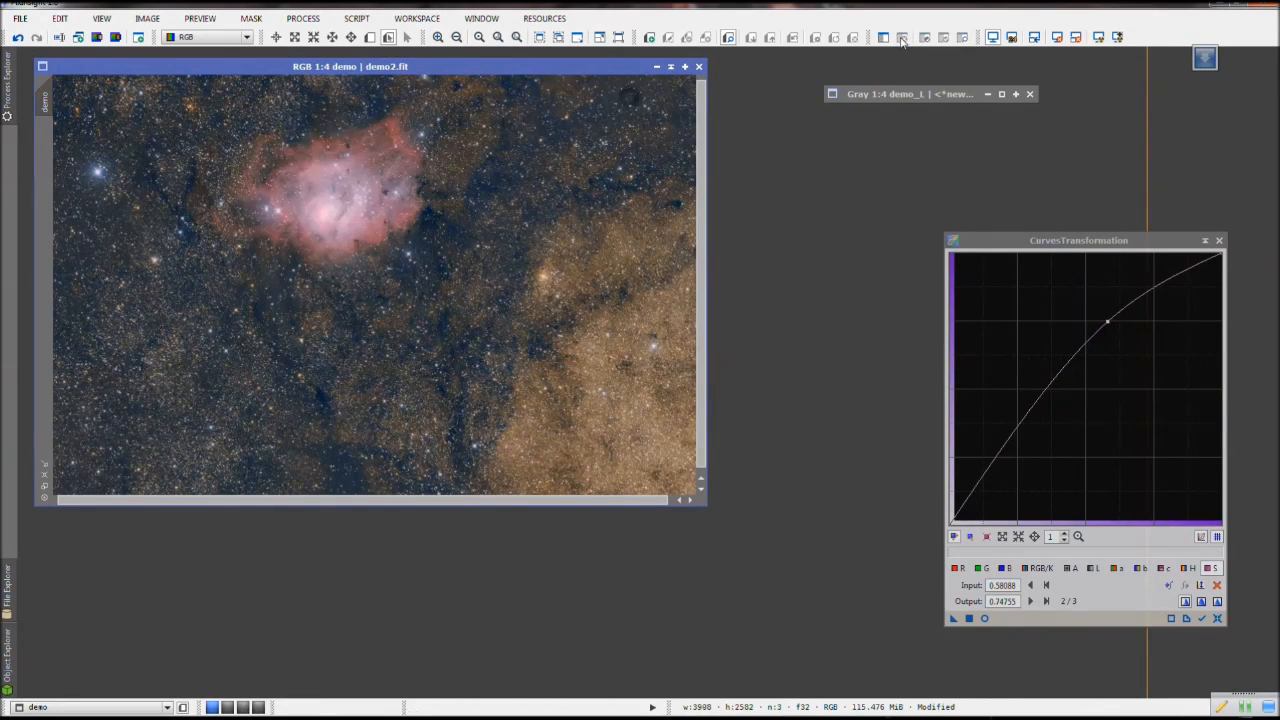
left_click(1029, 94)
left_click(614, 397)
left_click(614, 397)
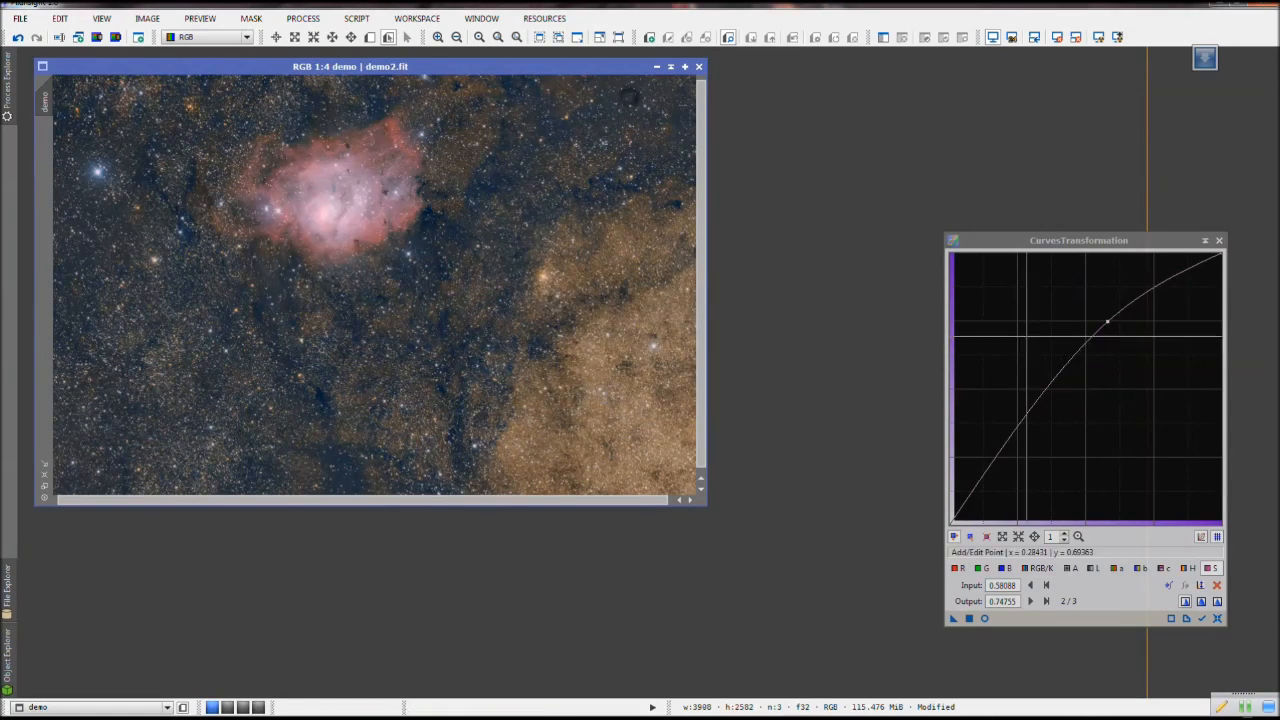
left_click(1219, 240)
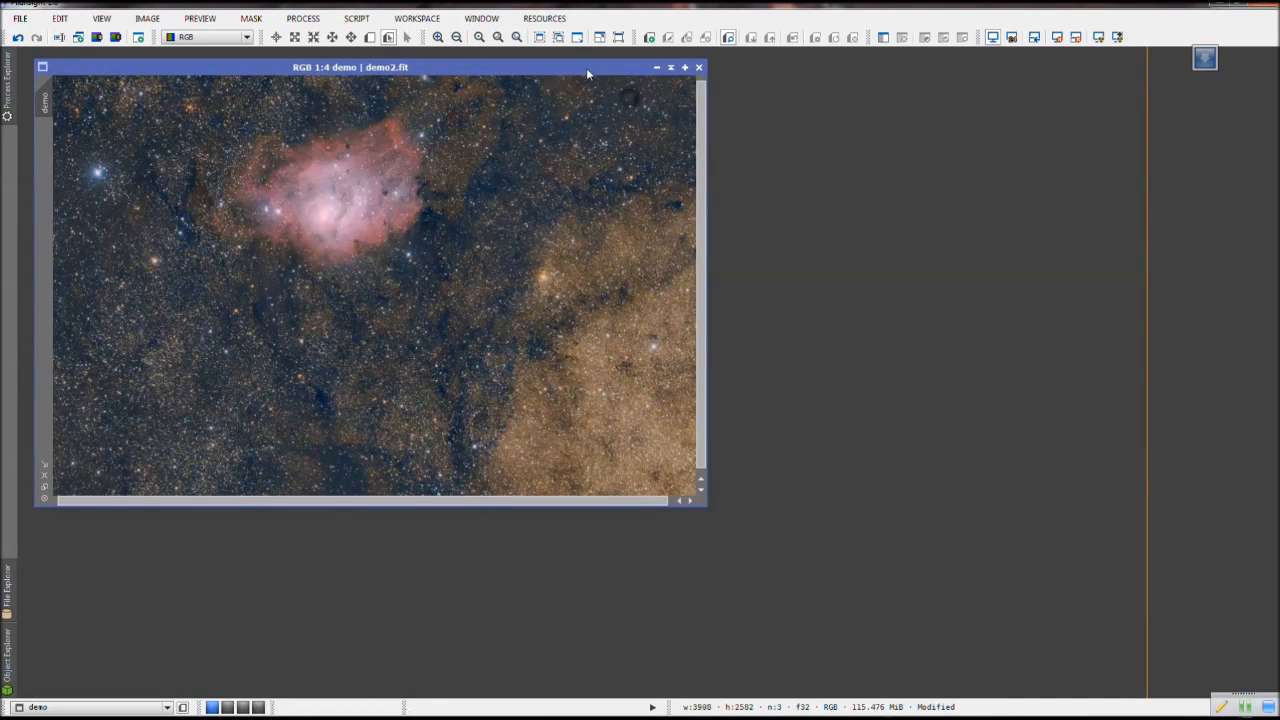
Compare demo before and after the saturation boost by repeatedly undoing and redoing it, ending with the boost applied
key("ctrl+z")
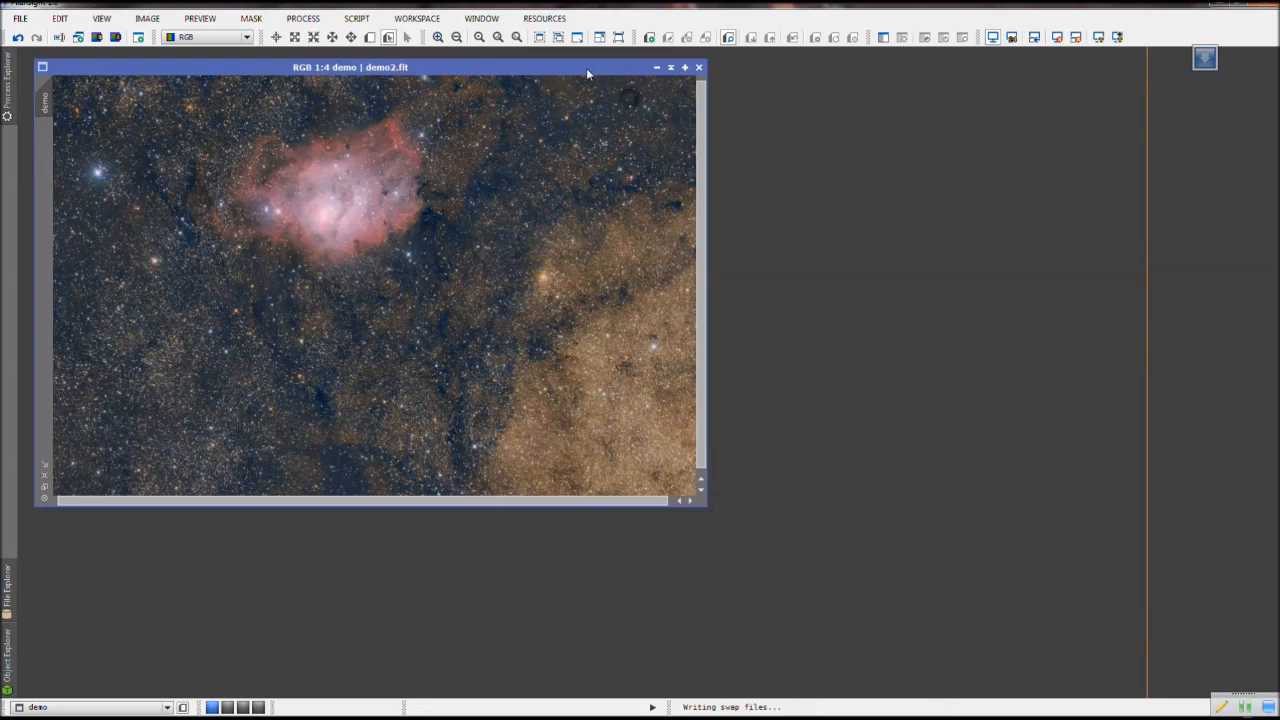
key("ctrl+y")
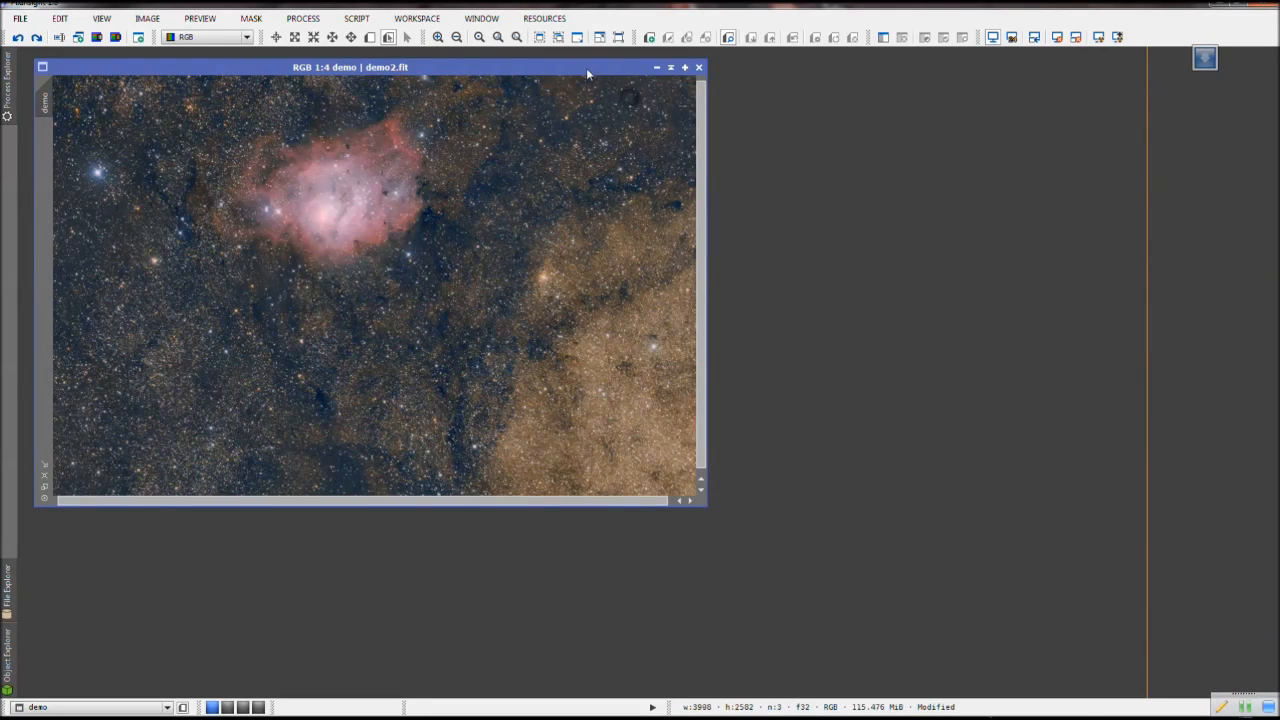
key("ctrl+z")
key("ctrl+y")
key("ctrl+z")
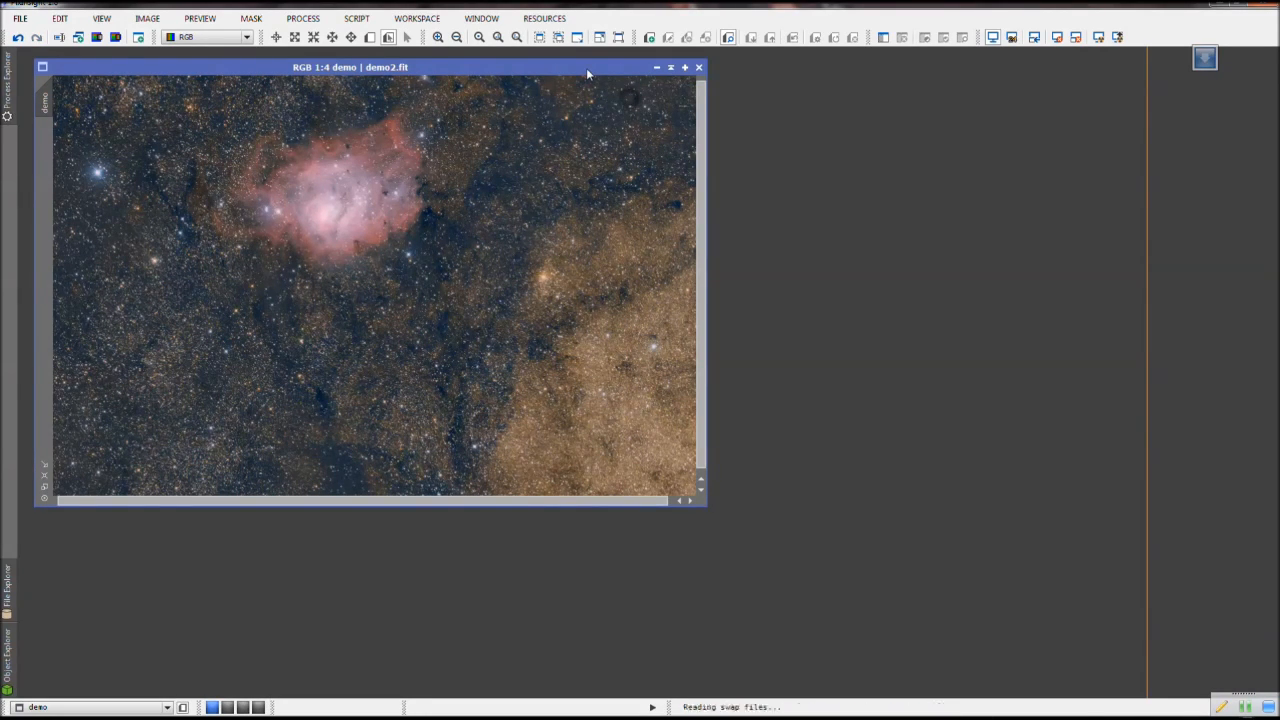
key("ctrl+y")
key("ctrl+z")
key("ctrl+y")
key("ctrl+z")
key("ctrl+y")
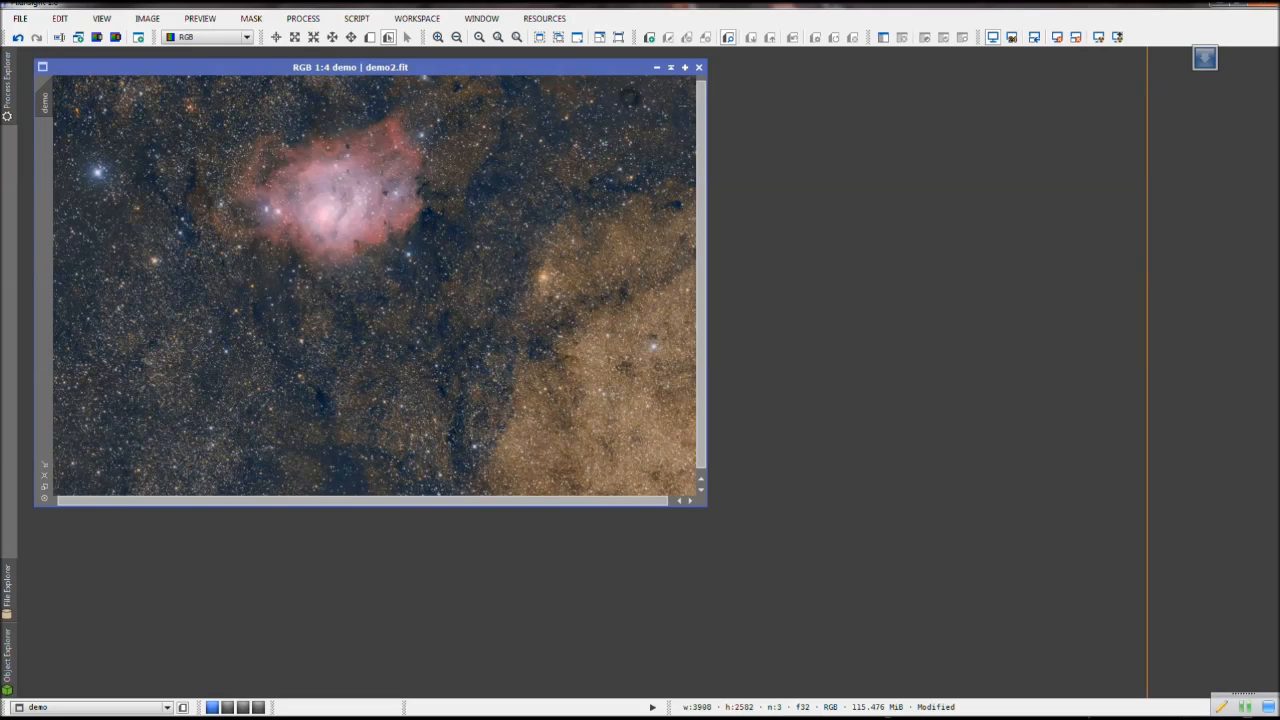
Save demo over the existing file demo2.fit
left_click(19, 18)
left_click(47, 130)
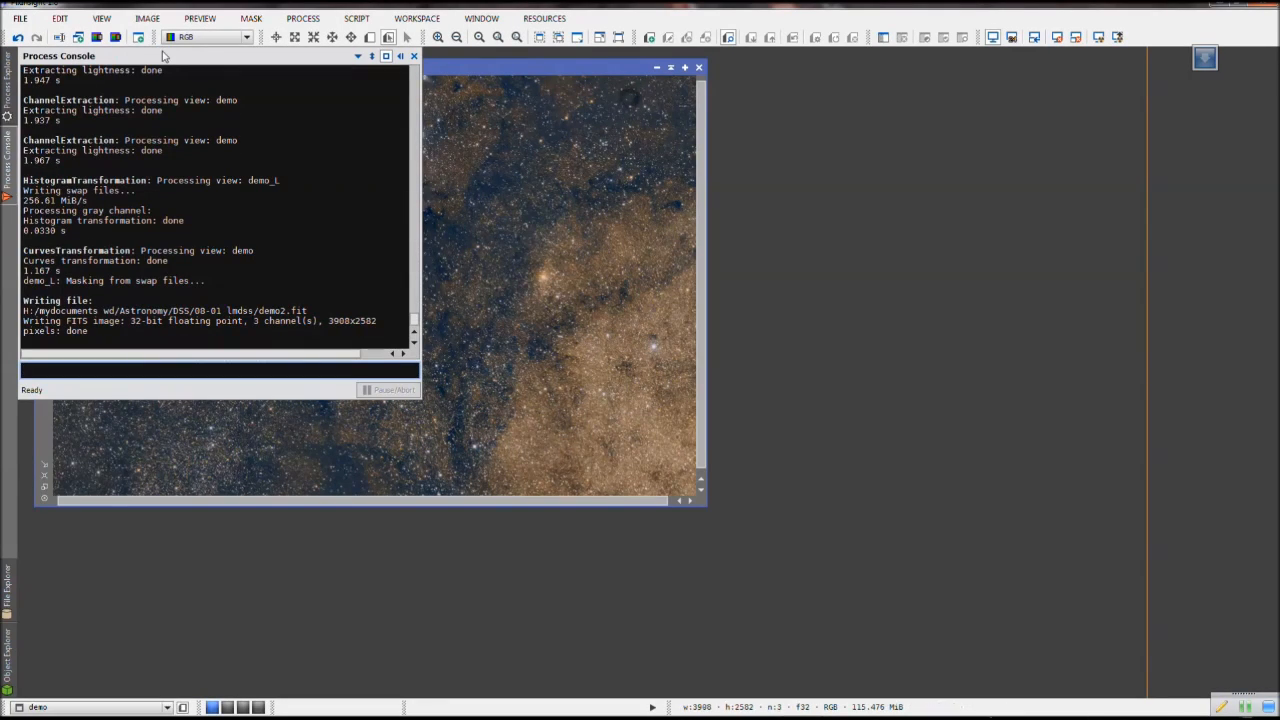
left_click(12, 98)
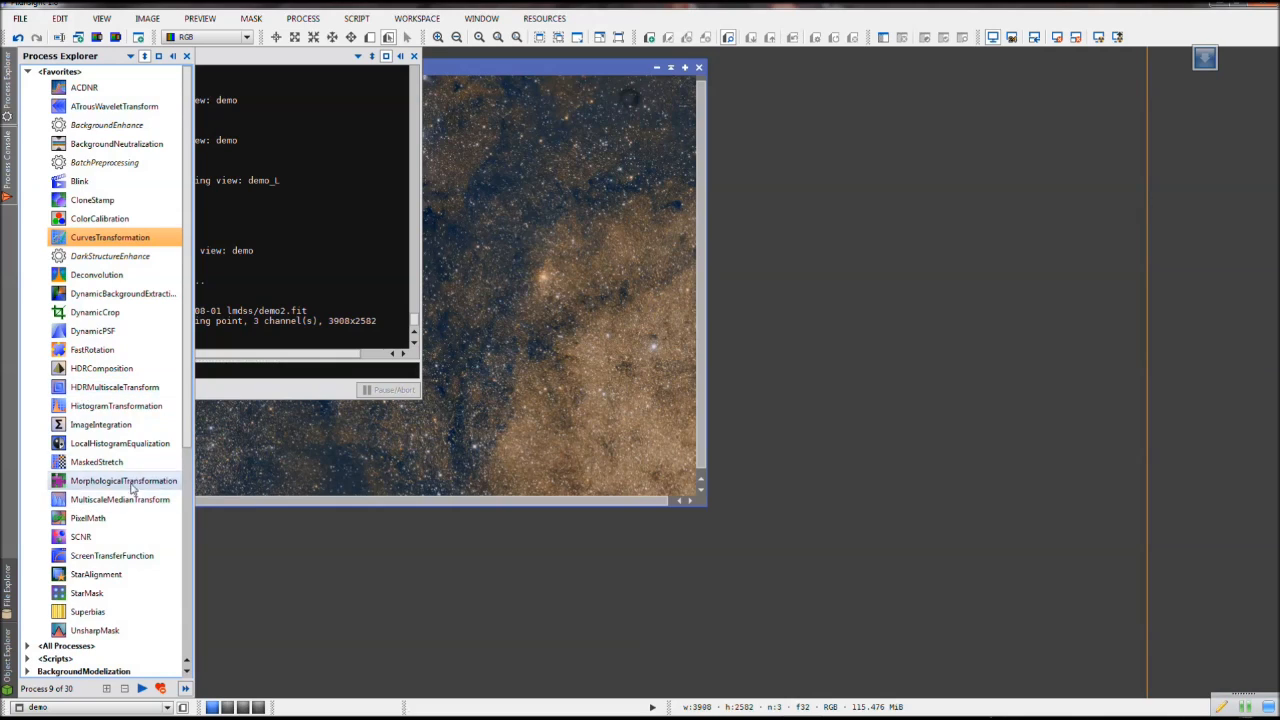
left_click(96, 372)
double_click(96, 372)
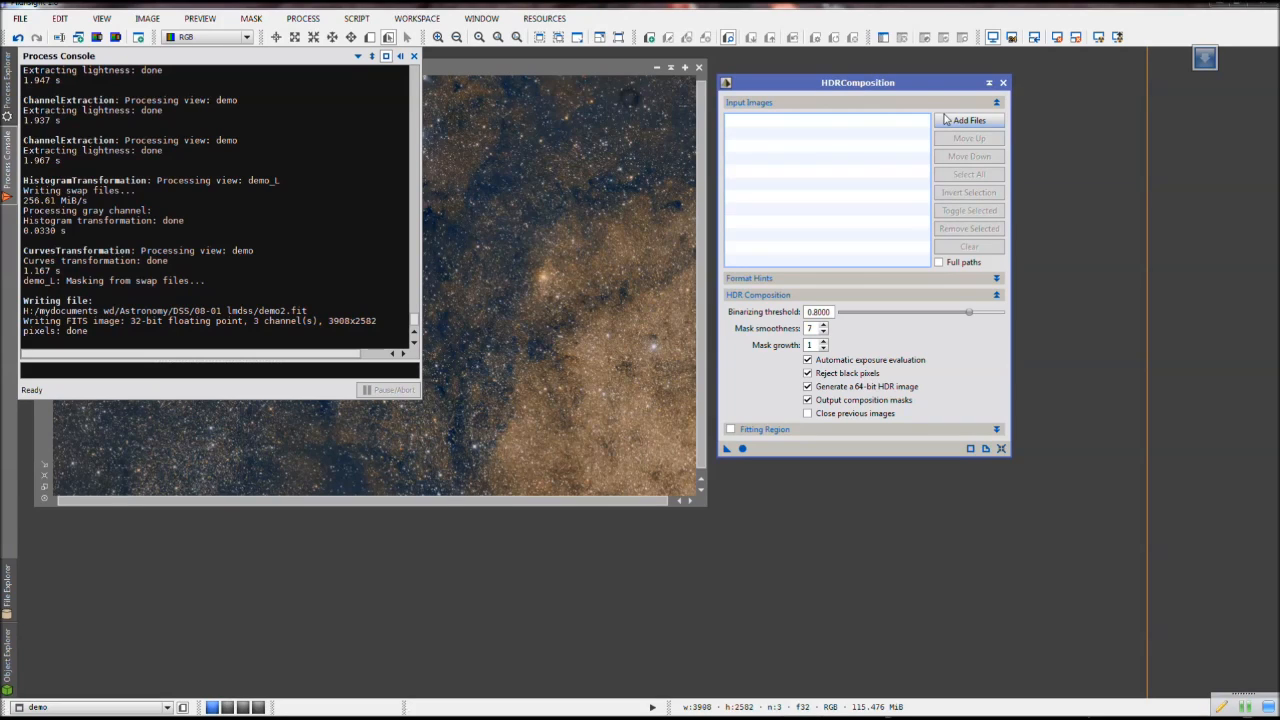
left_click(1003, 83)
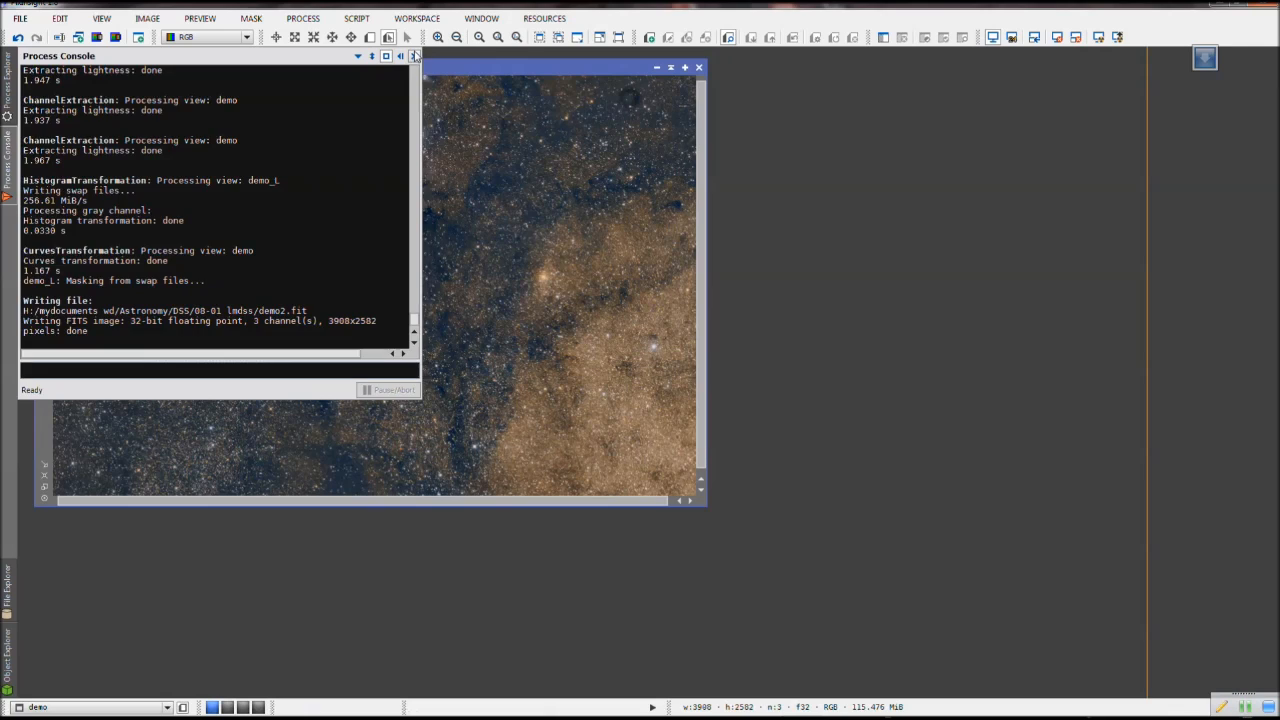
Apply HDRMultiscaleTransform to demo with 6 layers, 1 iteration and deringing enabled, and close the process console
left_click(9, 88)
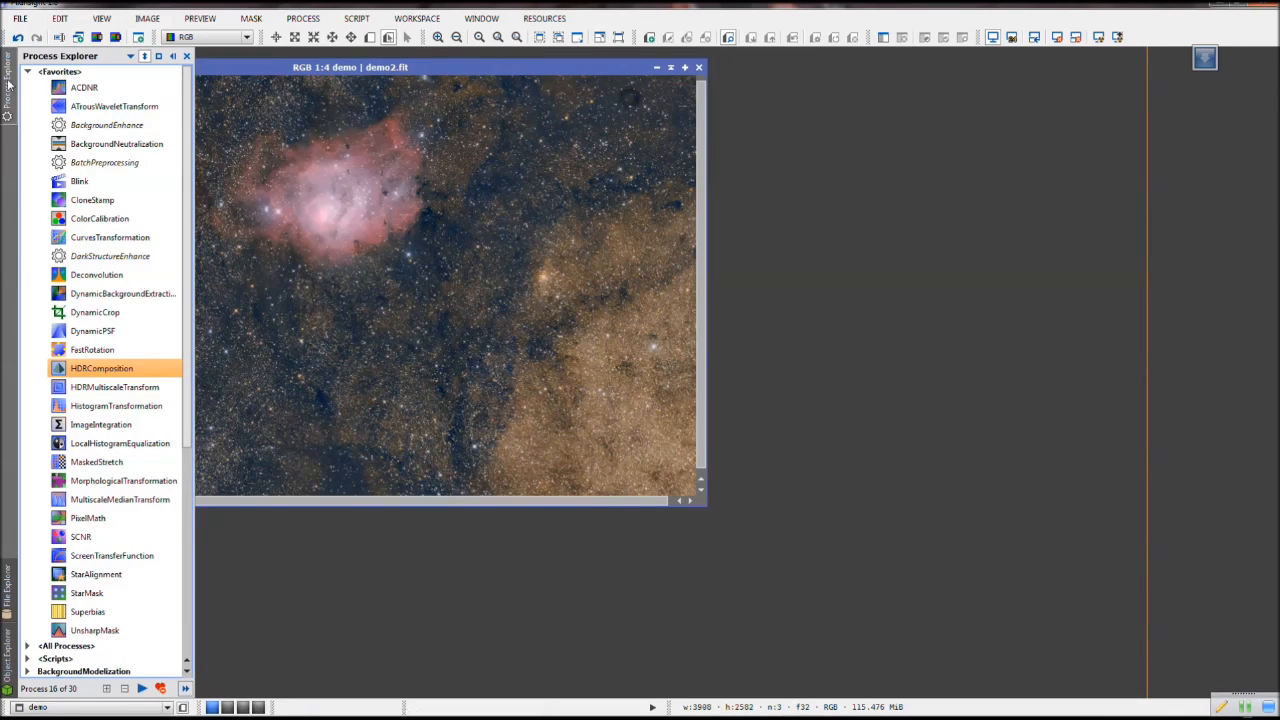
left_click(104, 390)
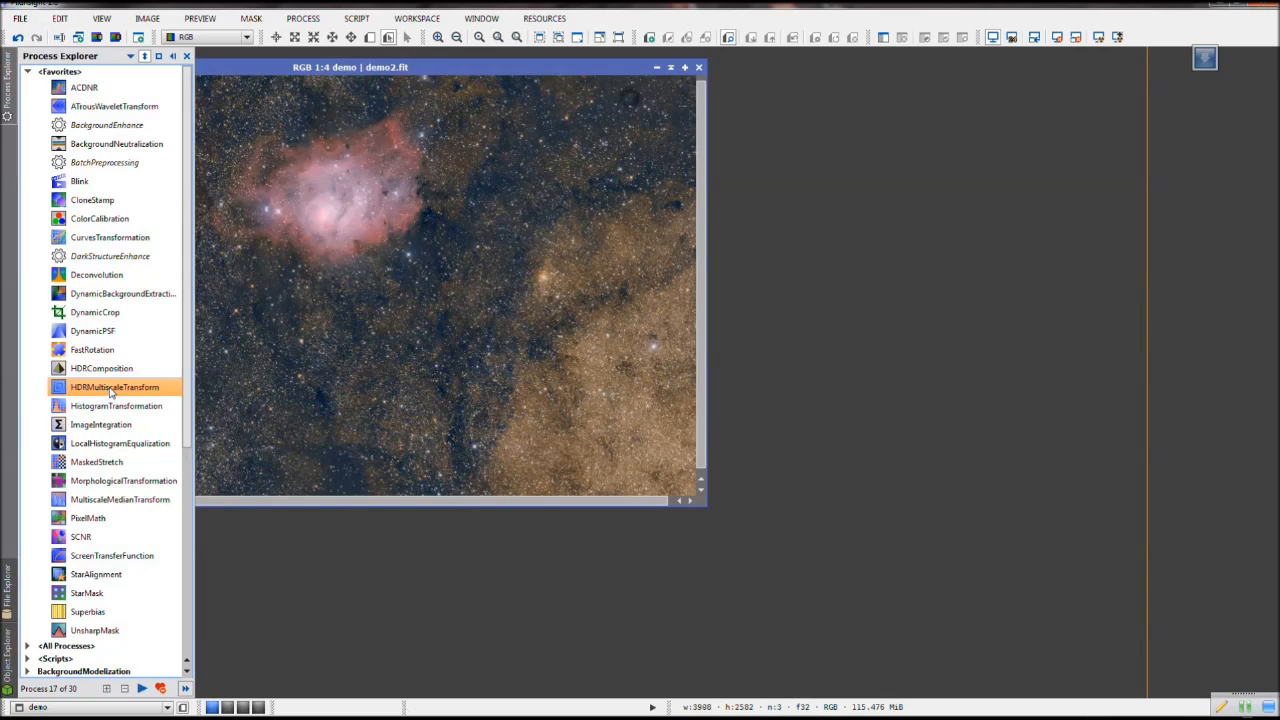
double_click(112, 391)
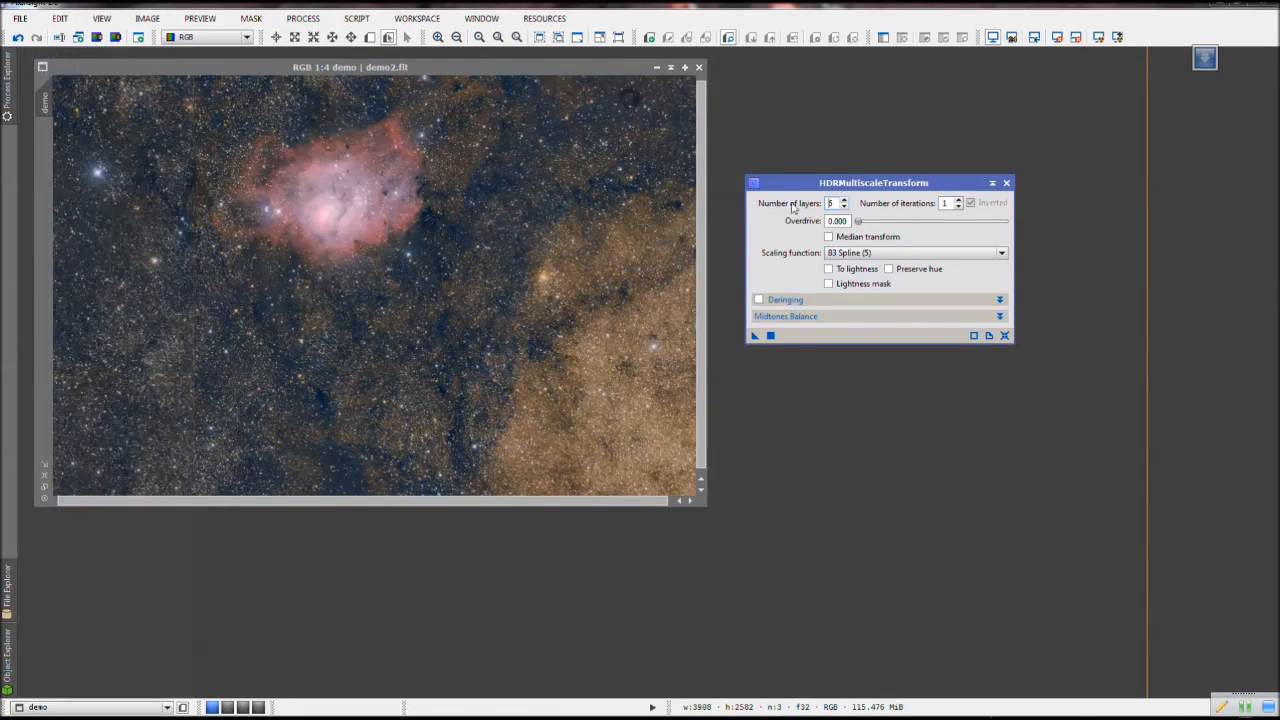
left_click(757, 300)
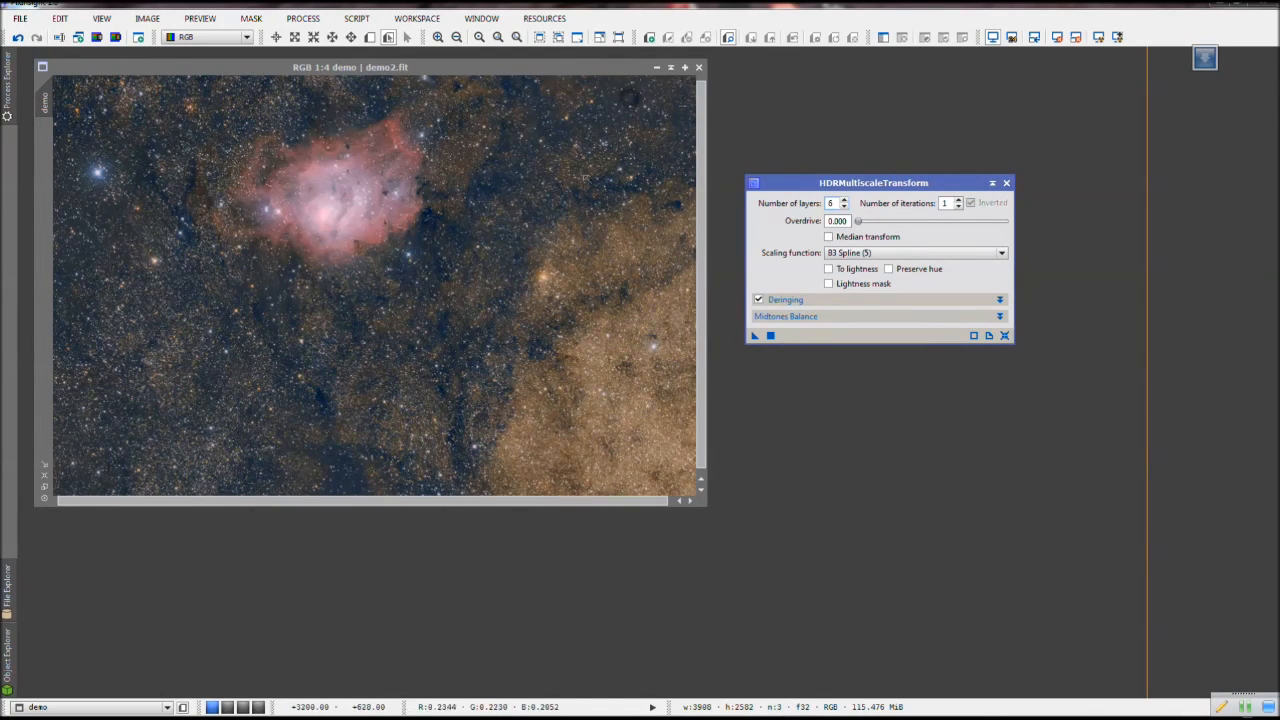
left_click(769, 336)
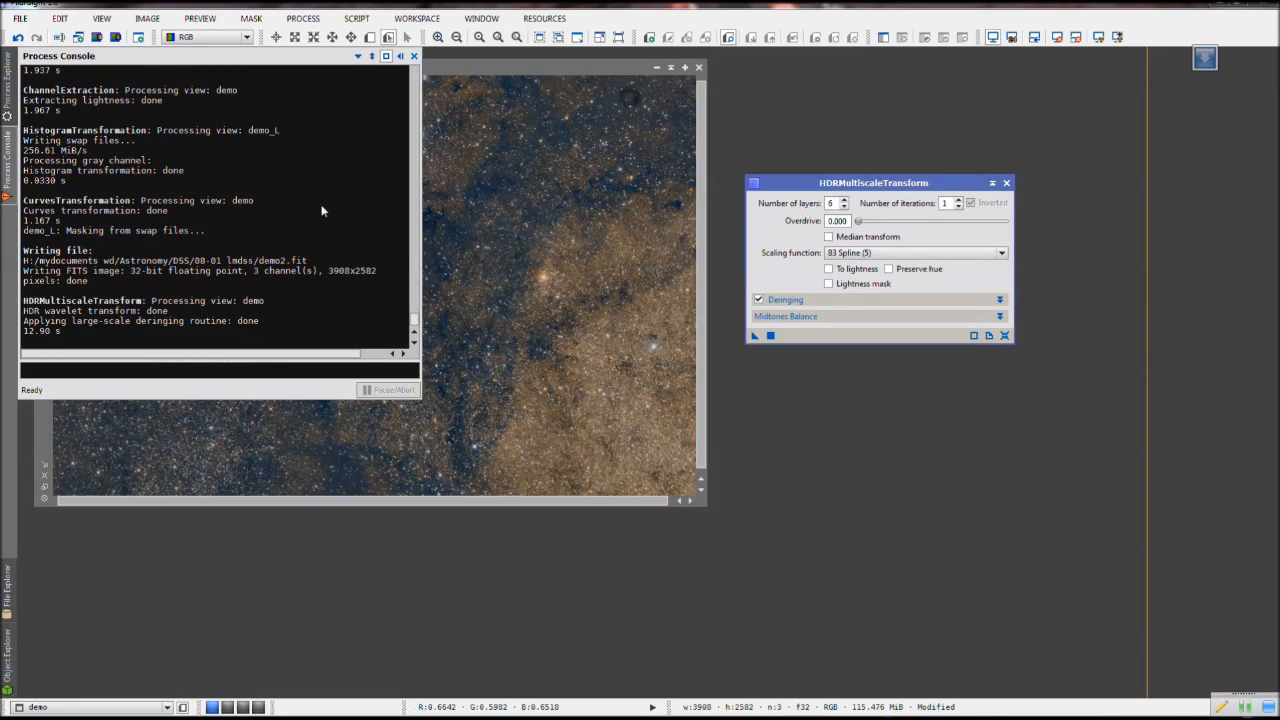
left_click(414, 56)
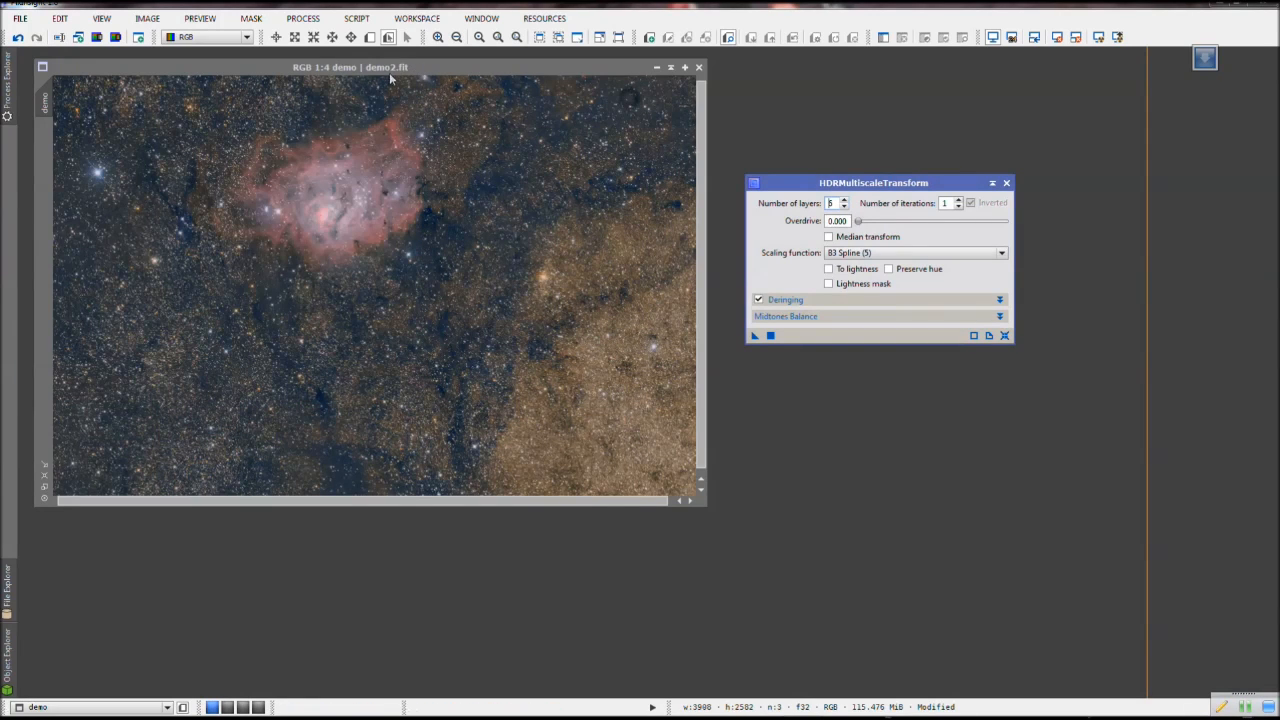
Compare the nebula core before and after HDRMultiscaleTransform by repeatedly undoing and redoing it, ending with the transform applied
left_click_drag(413, 75, 420, 78)
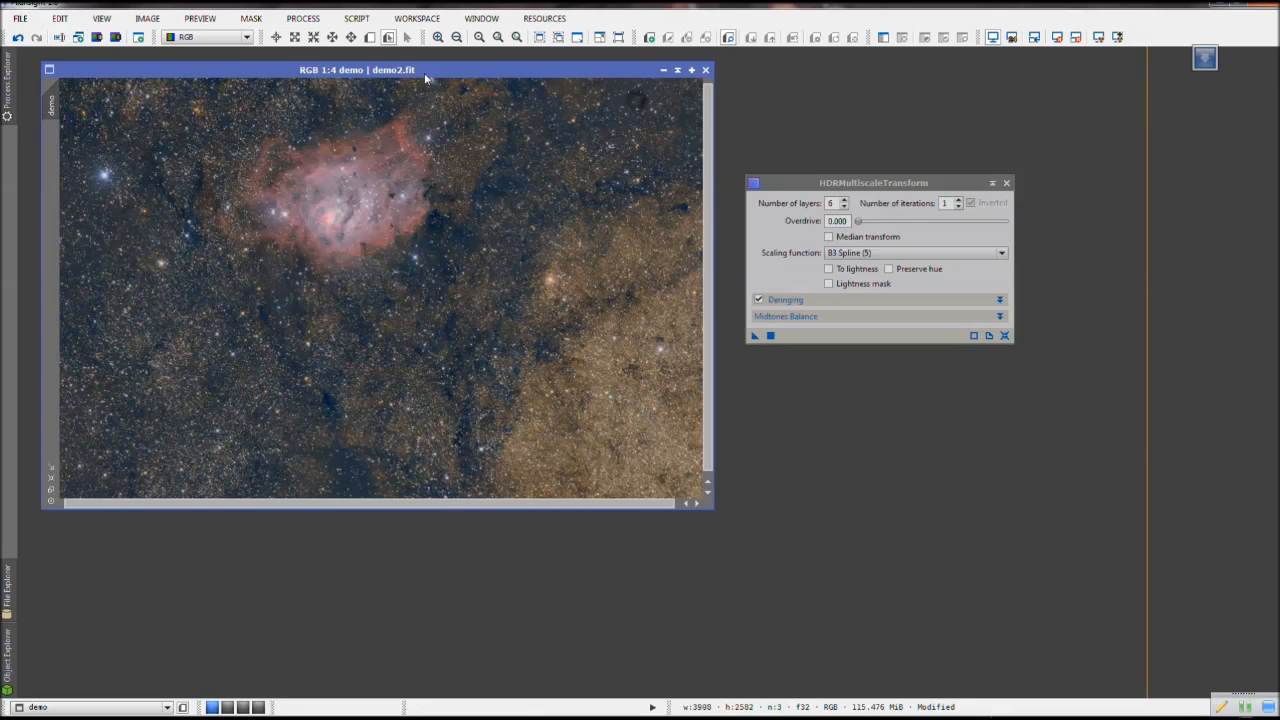
key("ctrl+z")
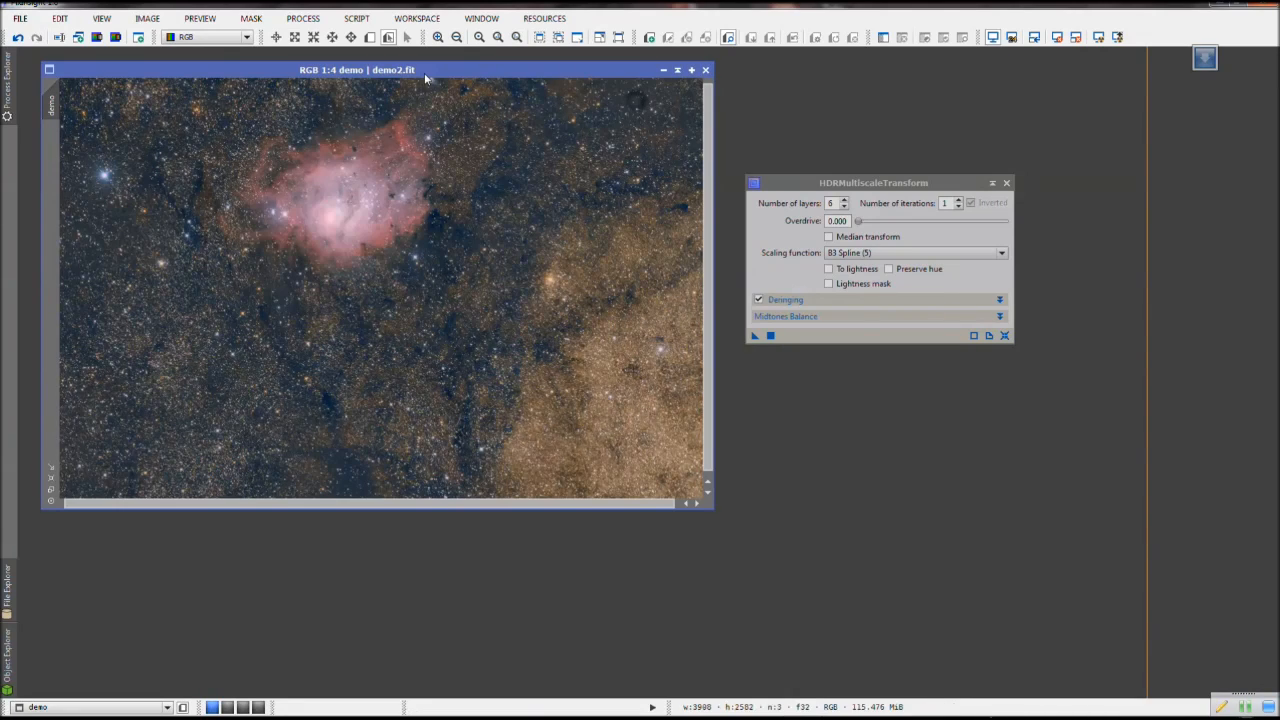
key("ctrl+y")
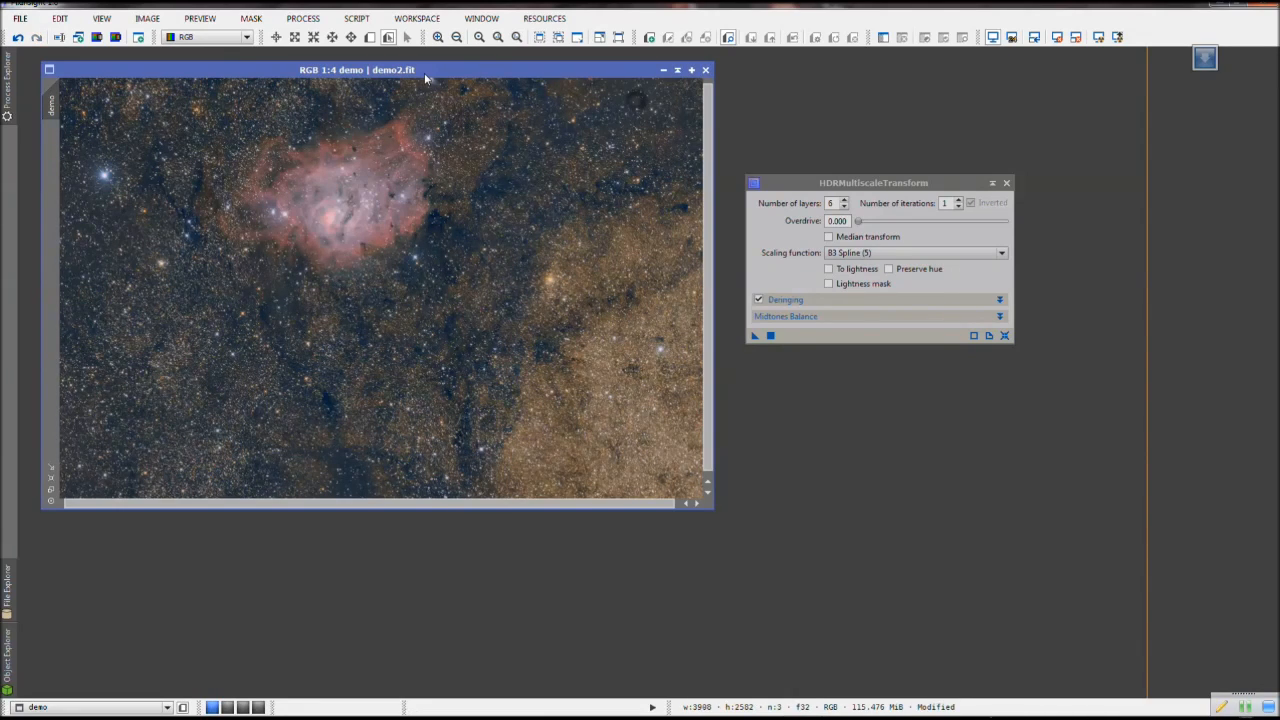
key("ctrl+z")
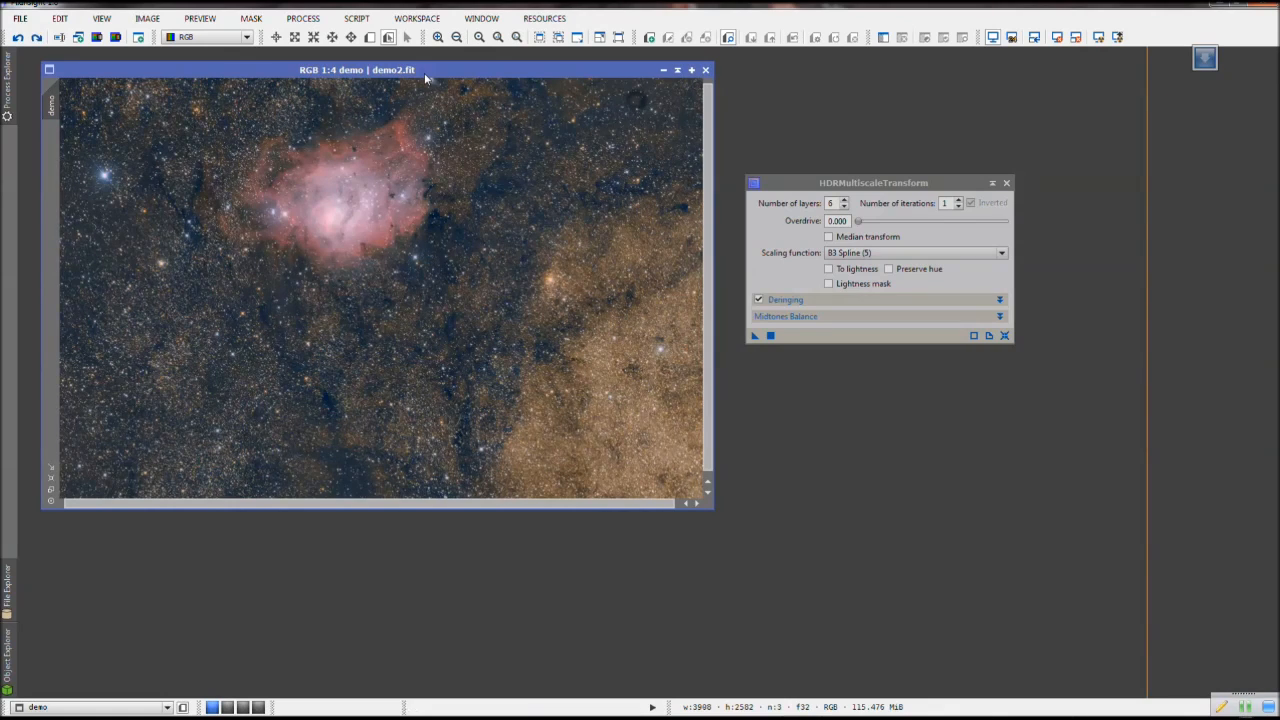
key("ctrl+y")
key("ctrl+z")
key("ctrl+y")
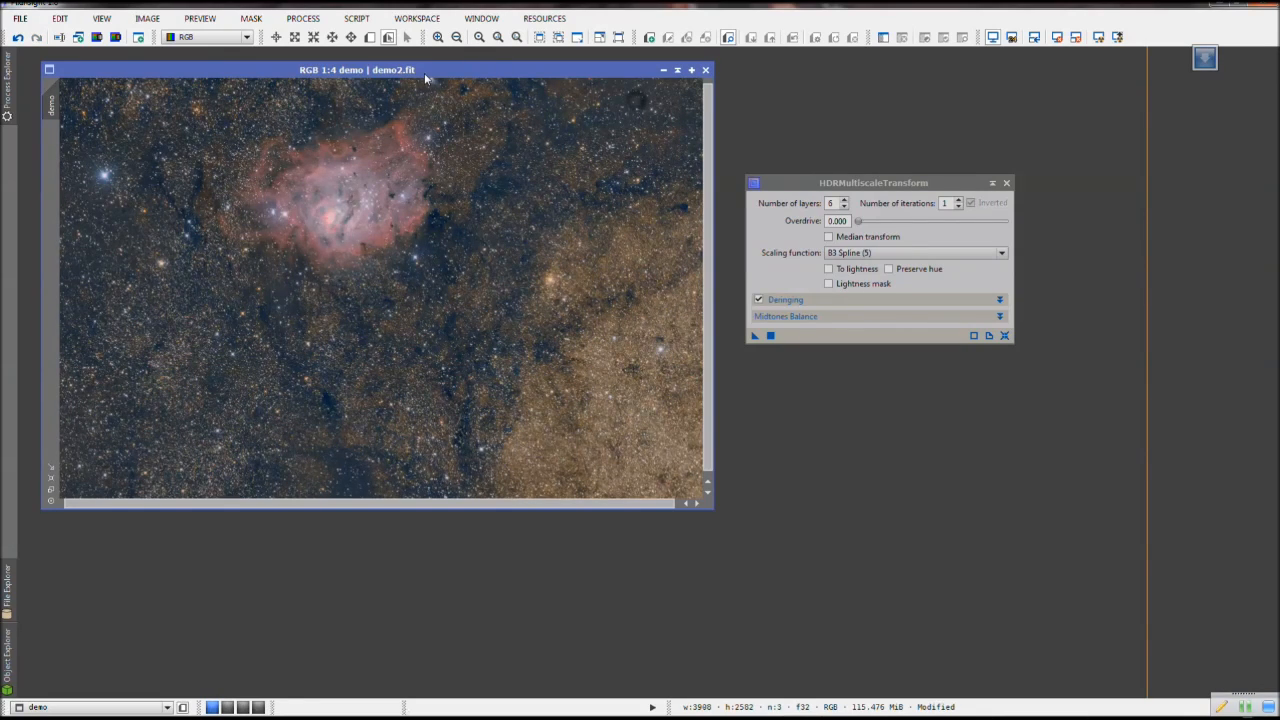
key("ctrl+z")
key("ctrl+y")
key("ctrl+z")
key("ctrl+y")
key("ctrl+z")
key("ctrl+y")
key("ctrl+z")
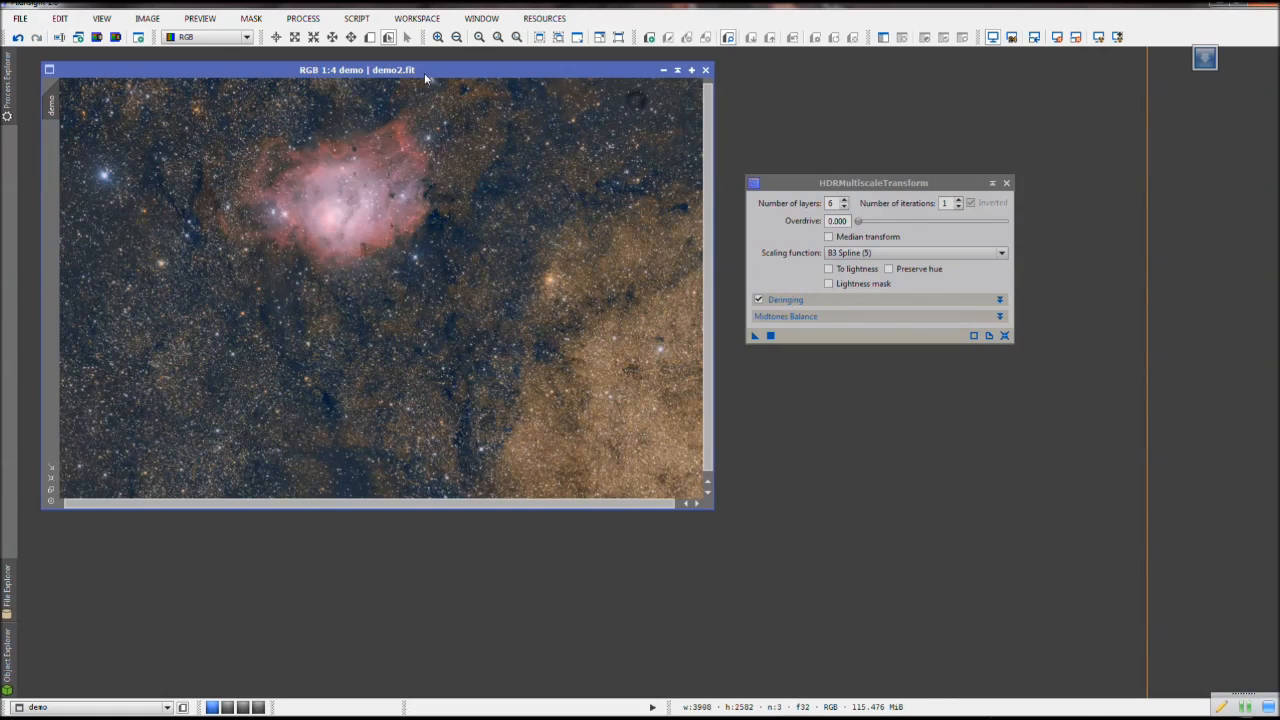
key("ctrl+y")
key("ctrl+z")
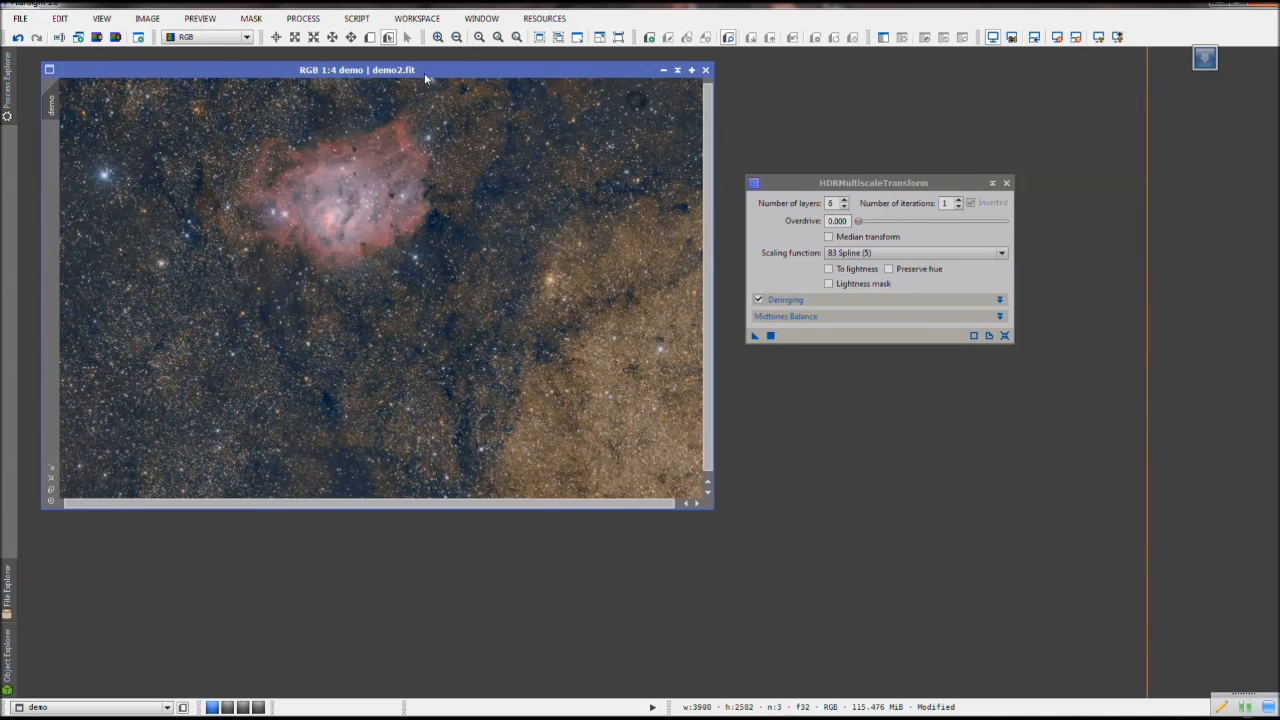
key("ctrl+z")
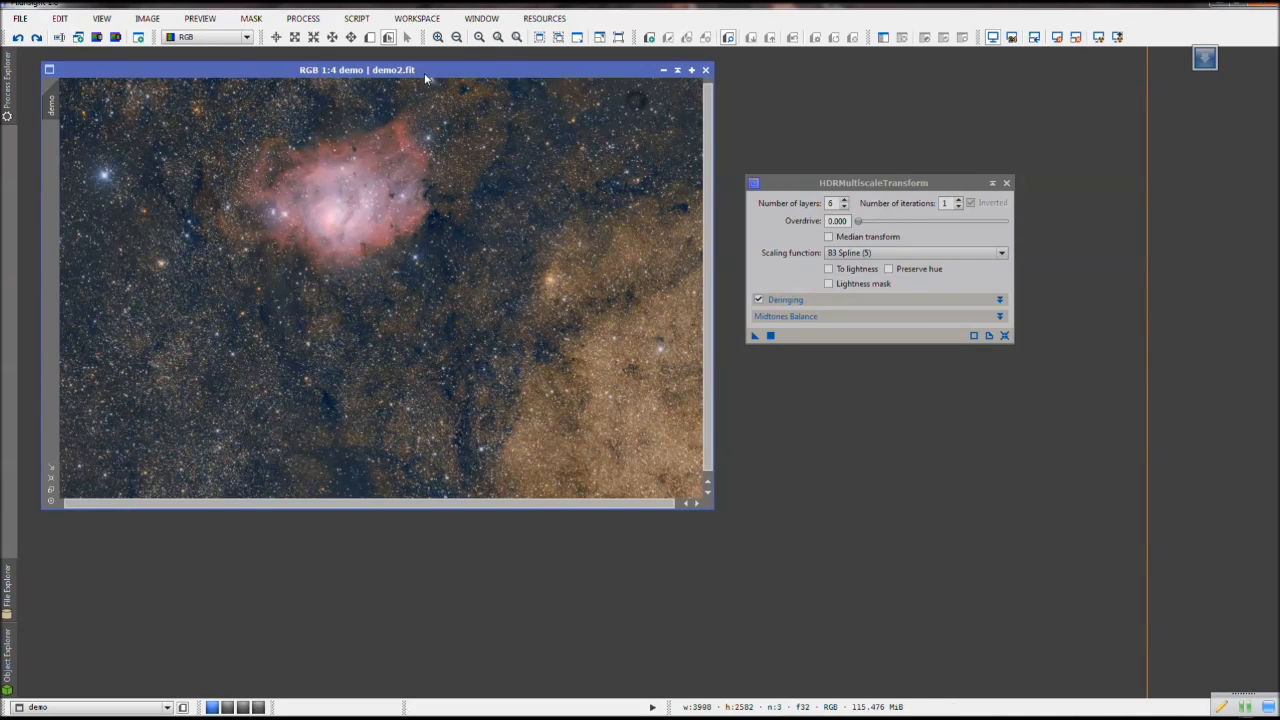
key("ctrl+y")
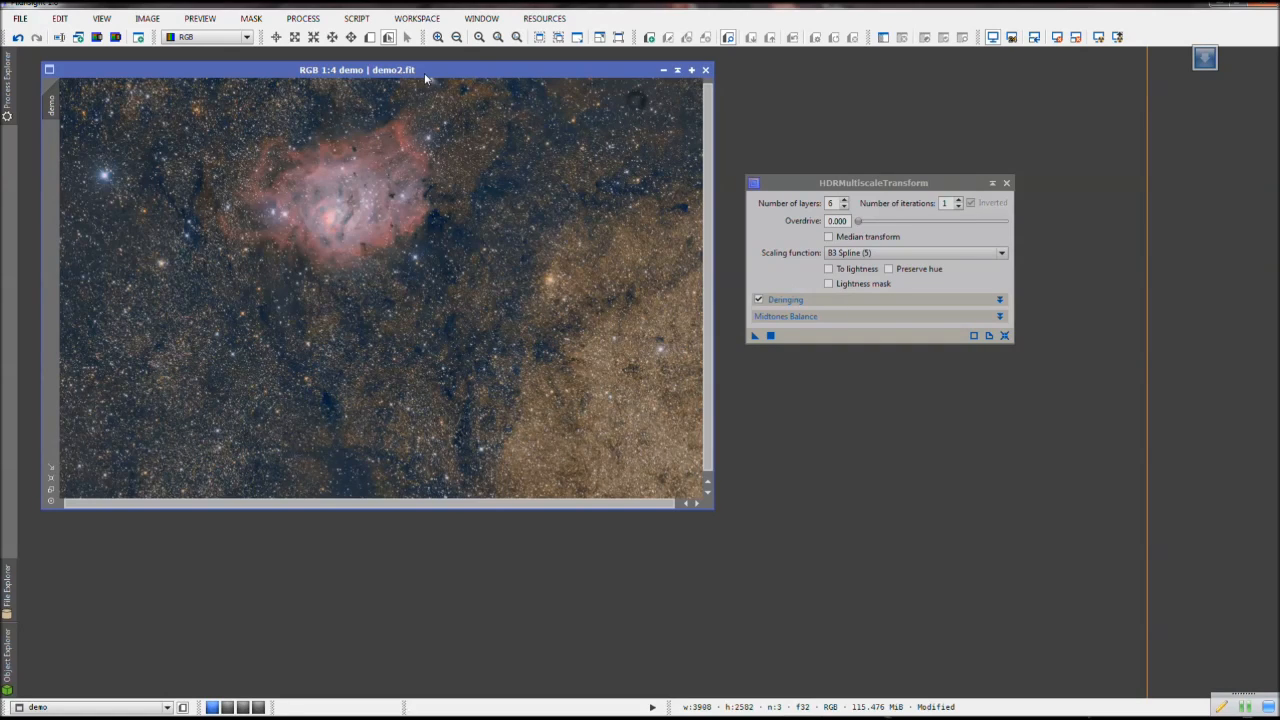
key("ctrl+z")
key("ctrl+y")
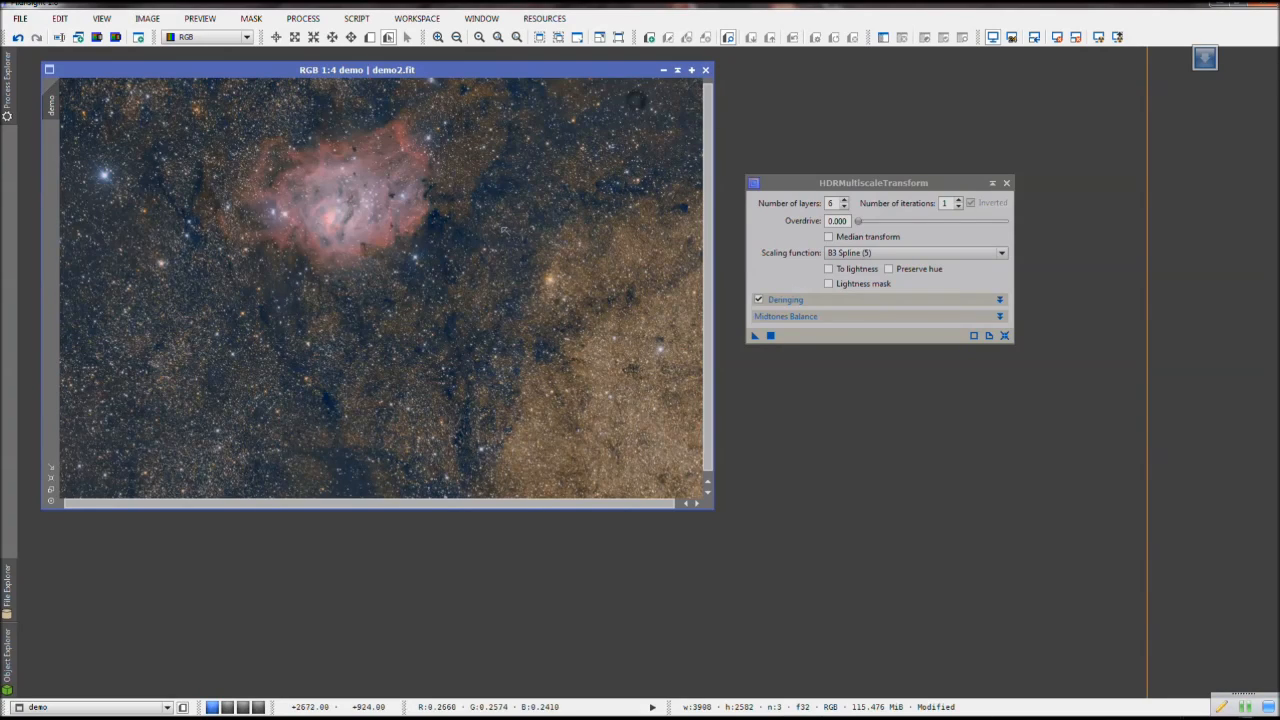
Undo the HDRMultiscaleTransform on demo and reapply it with the lightness mask enabled, then close the process console
key("ctrl+z")
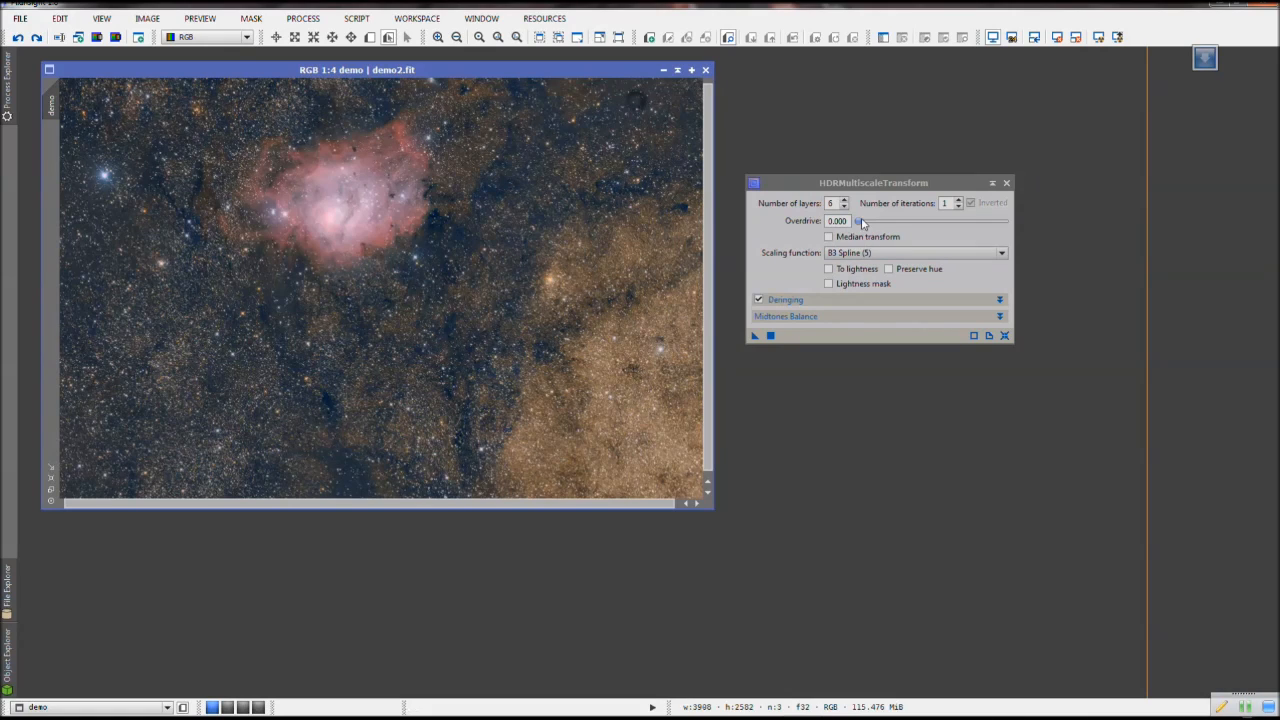
left_click(829, 284)
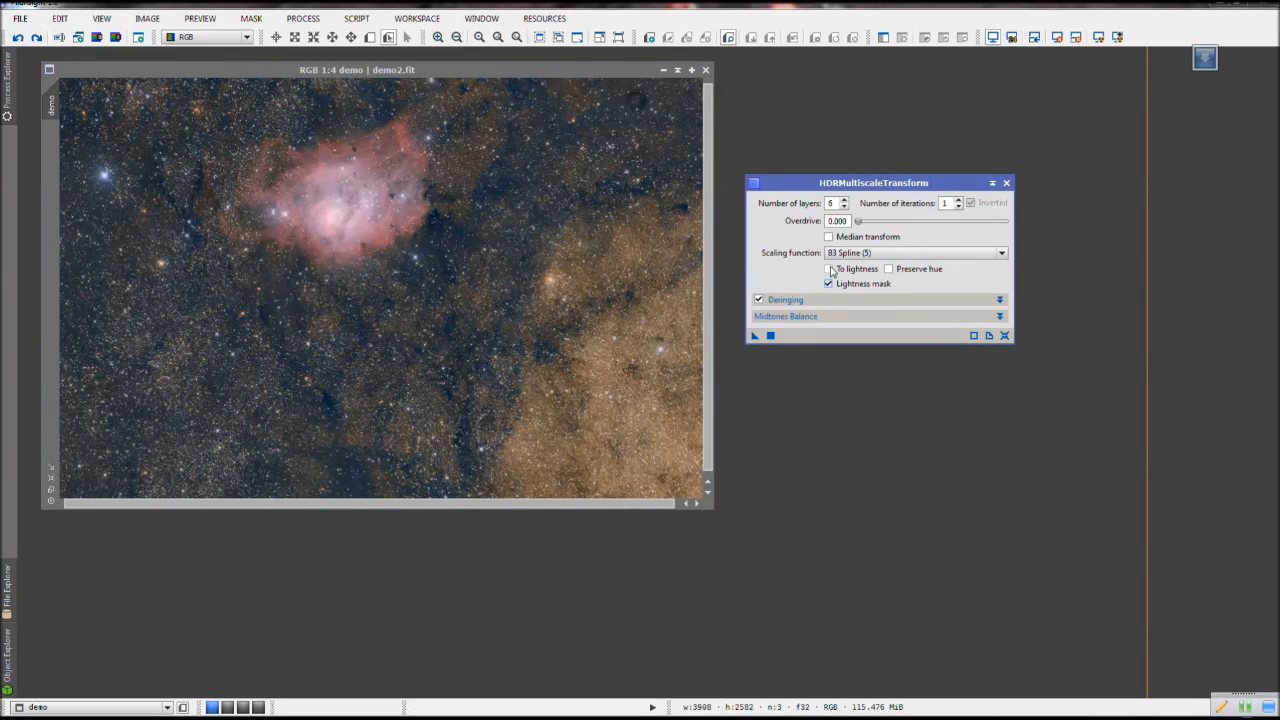
left_click(771, 336)
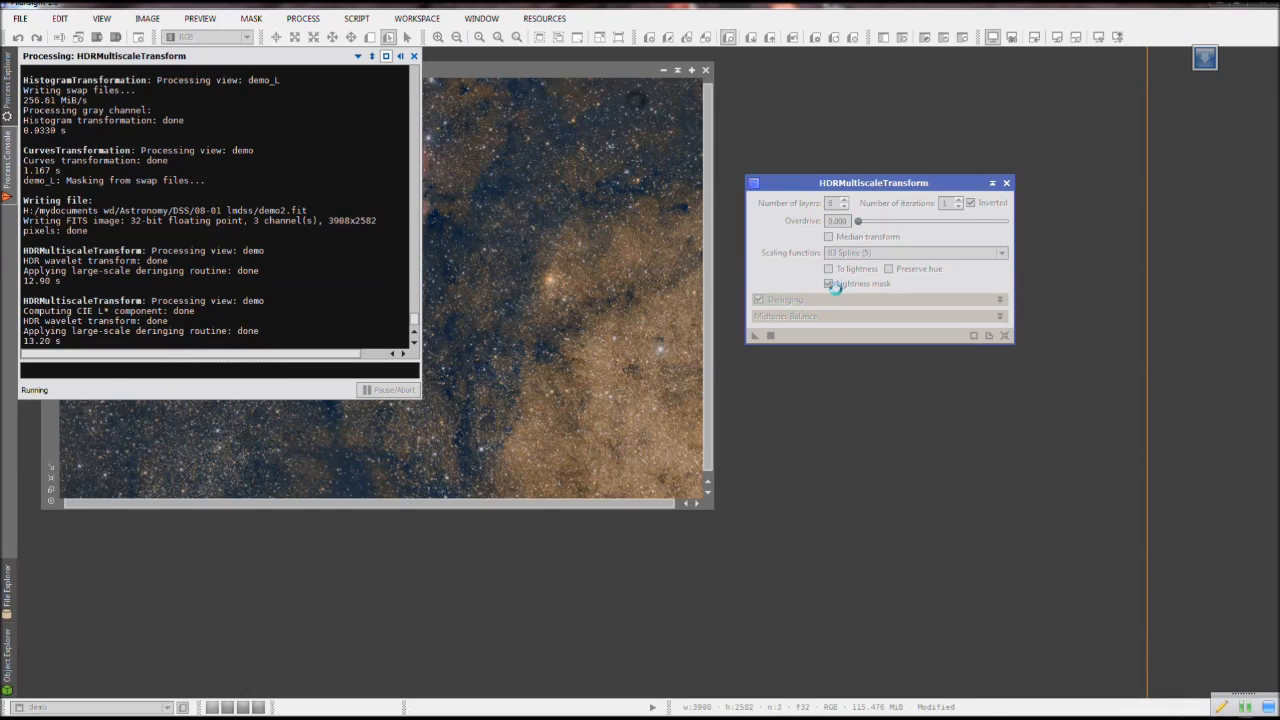
left_click(412, 57)
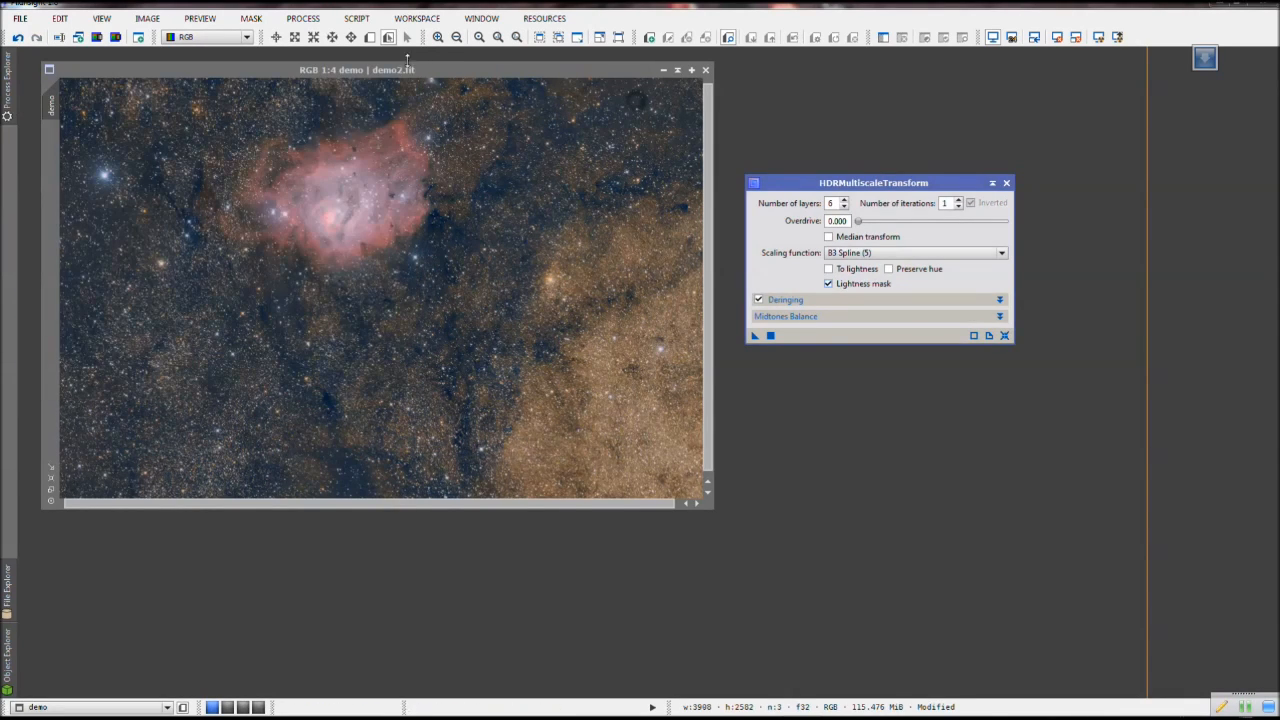
Compare demo before and after the lightness-masked HDRMultiscaleTransform by repeatedly undoing and redoing it, ending with the transform applied
left_click(382, 70)
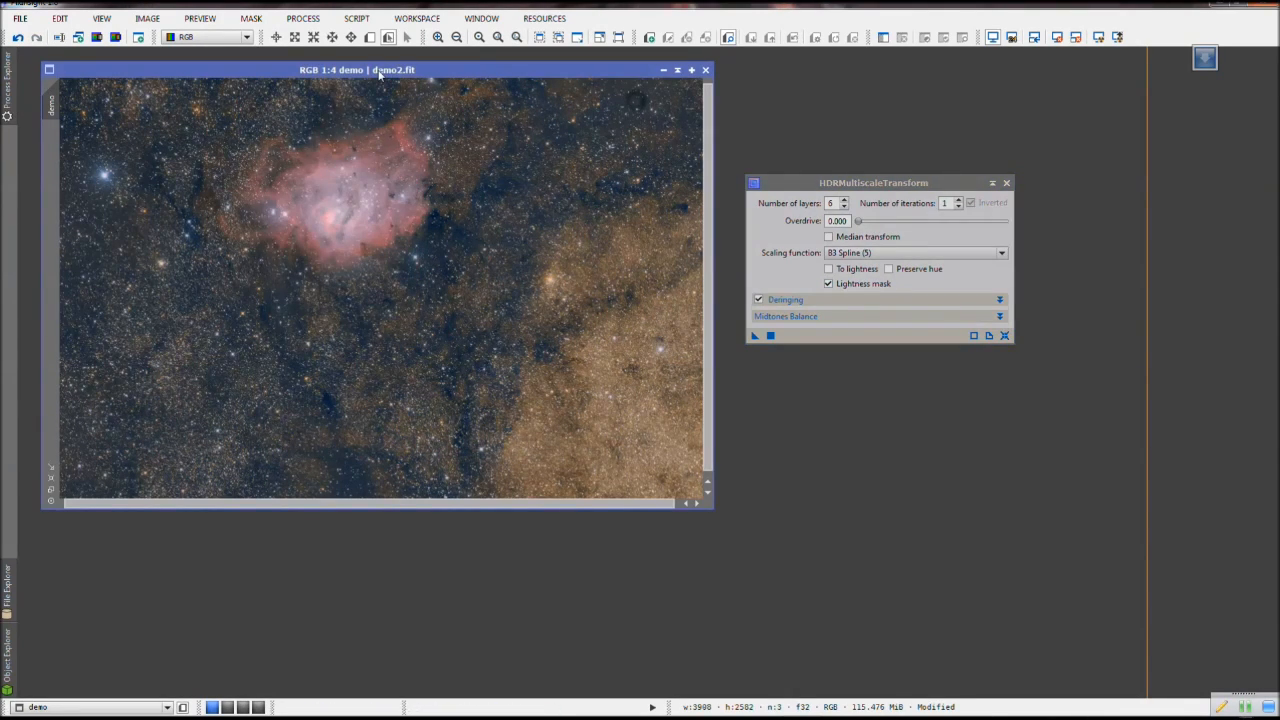
key("ctrl+z")
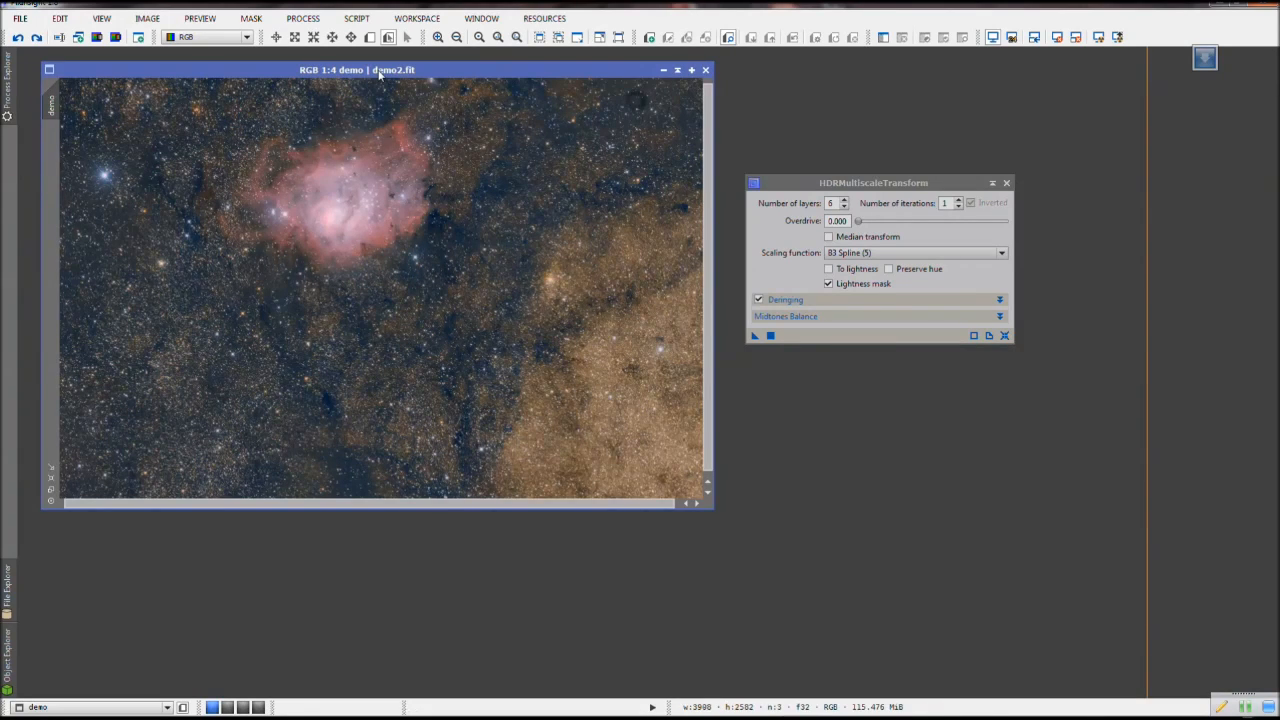
key("ctrl+y")
key("ctrl+z")
key("ctrl+y")
key("ctrl+z")
key("ctrl+y")
key("ctrl+z")
key("ctrl+y")
key("ctrl+y")
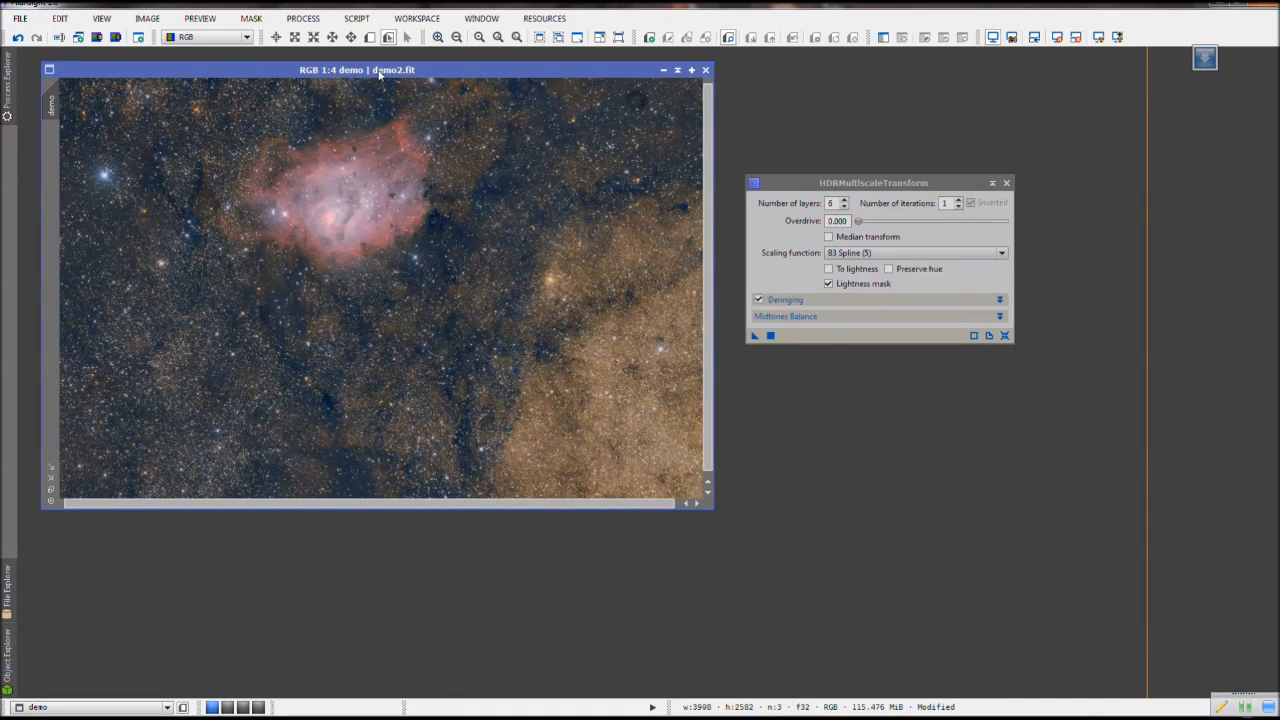
Close HDRMultiscaleTransform and save demo over demo2.fit, dismissing the process console
left_click(1006, 183)
left_click(20, 18)
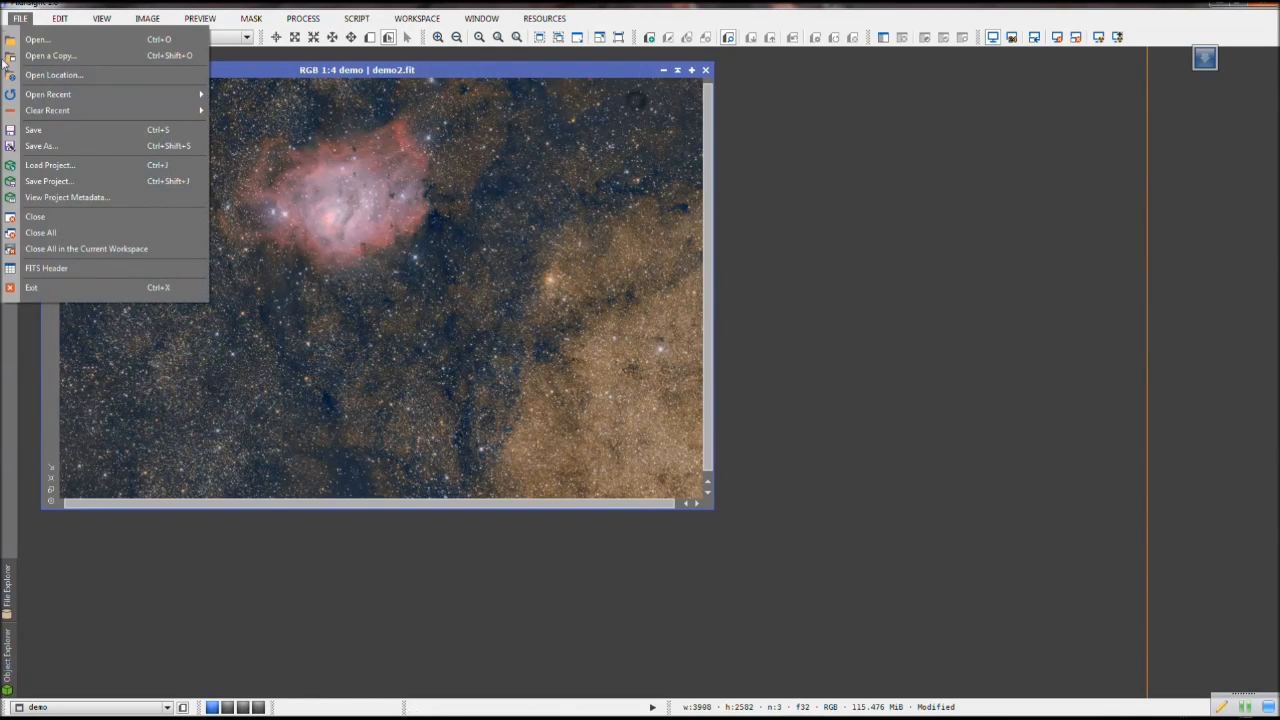
left_click(33, 129)
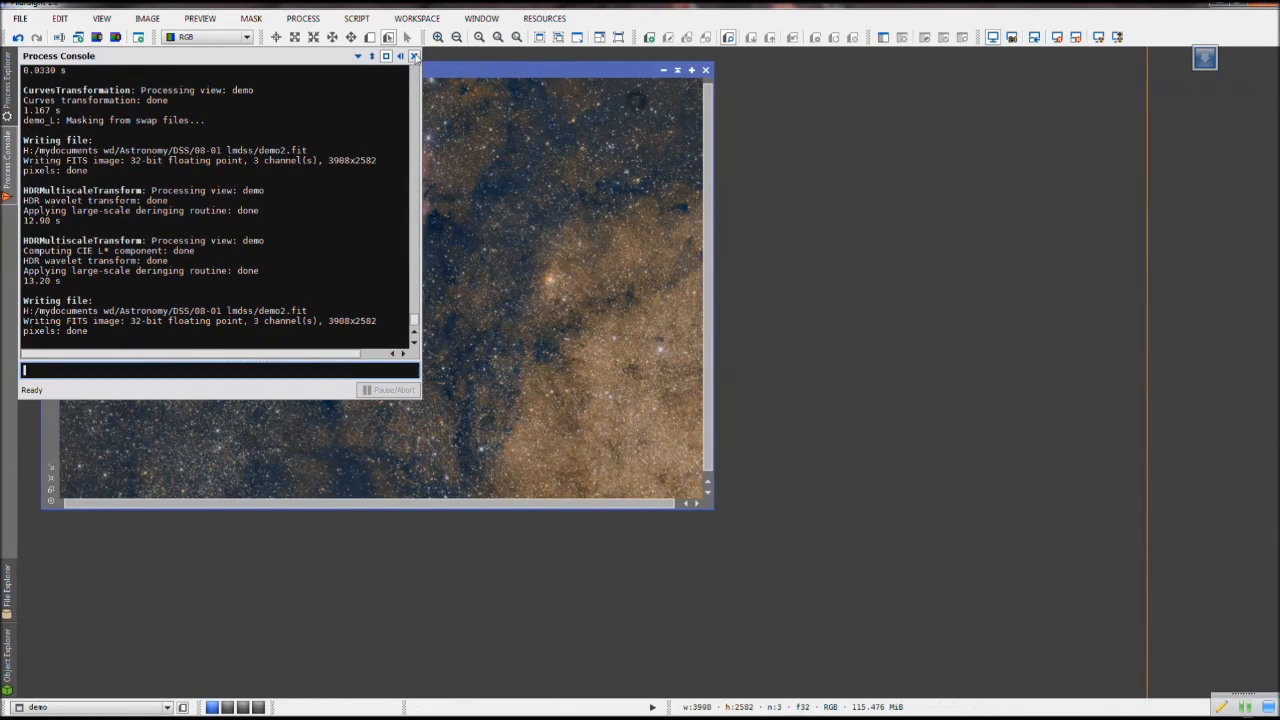
left_click(413, 56)
Open the ACDNR noise reduction process and enable the lightness mask for its lightness filter
left_click(5, 108)
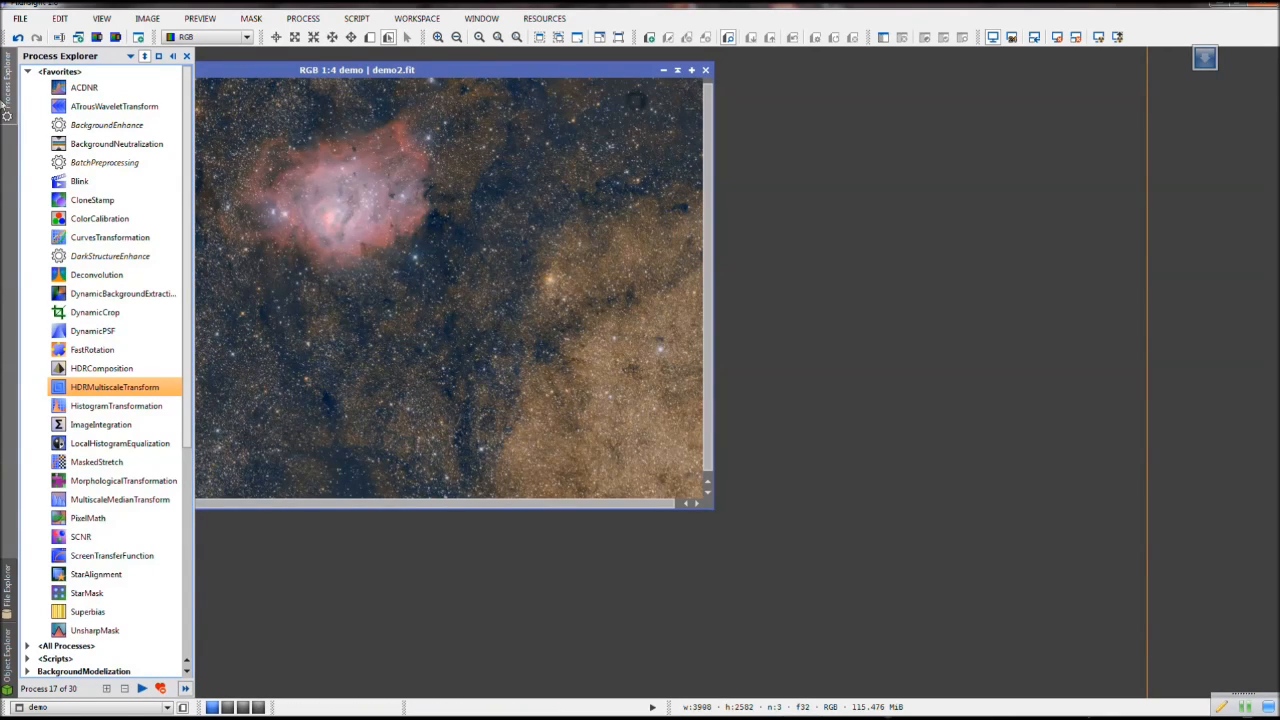
double_click(83, 88)
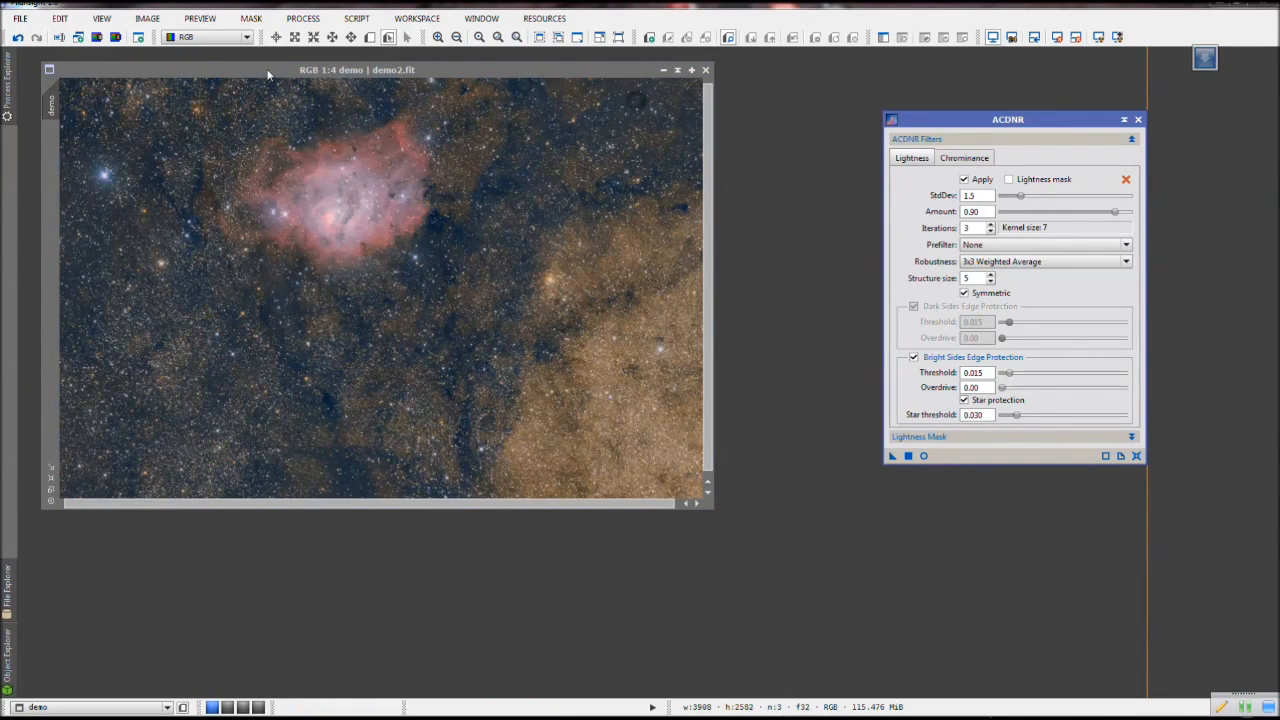
left_click_drag(274, 73, 308, 82)
scroll(291, 151, "down", 1)
scroll(287, 162, "up", 5)
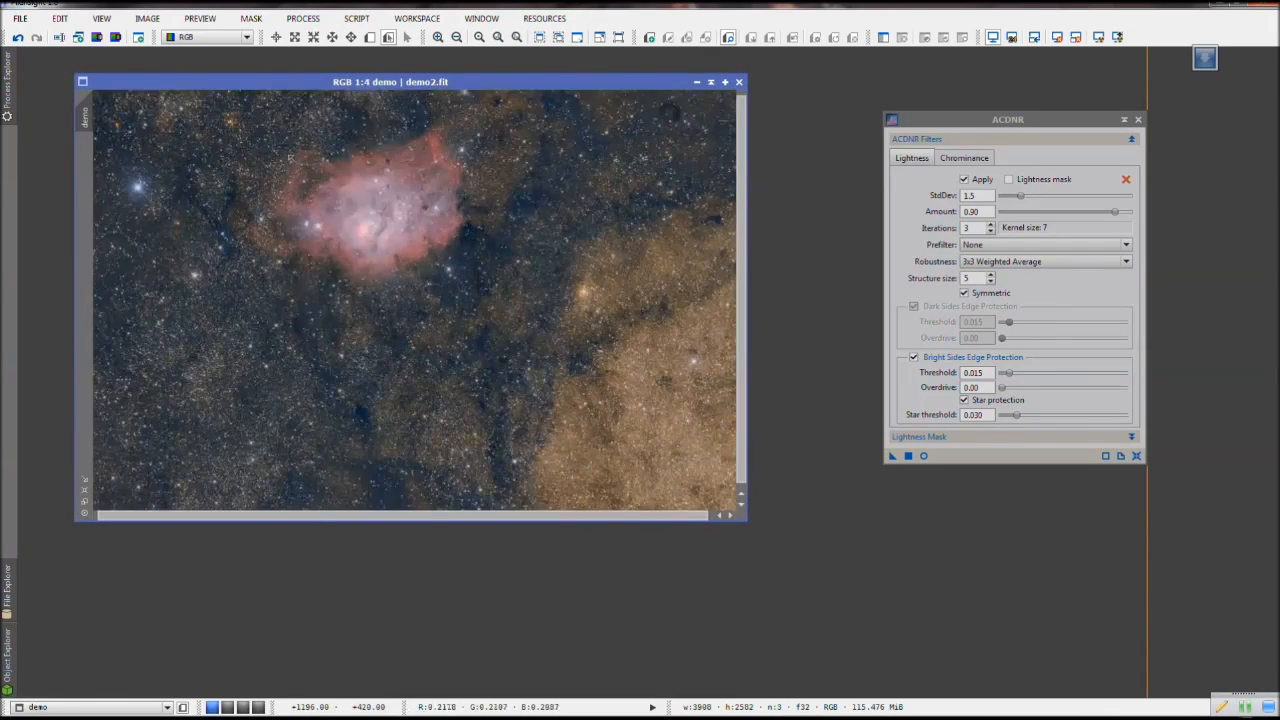
scroll(285, 176, "up", 1)
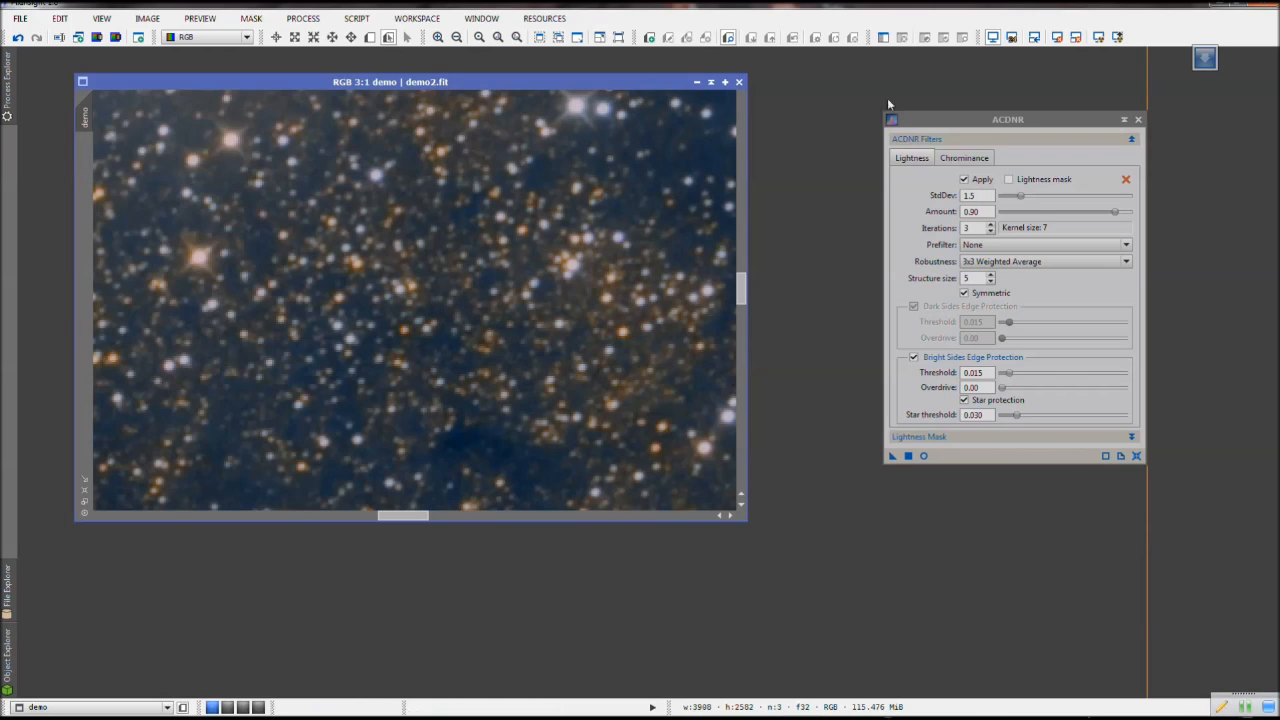
left_click(1008, 180)
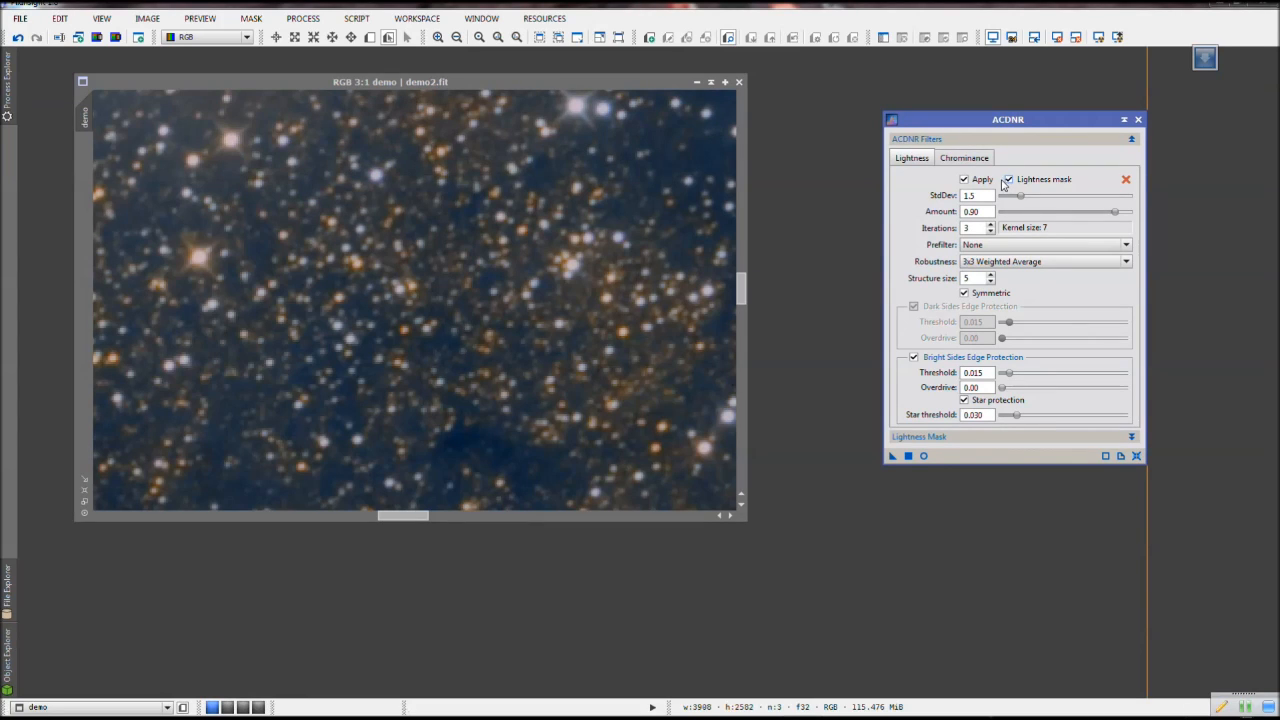
left_click_drag(472, 80, 482, 78)
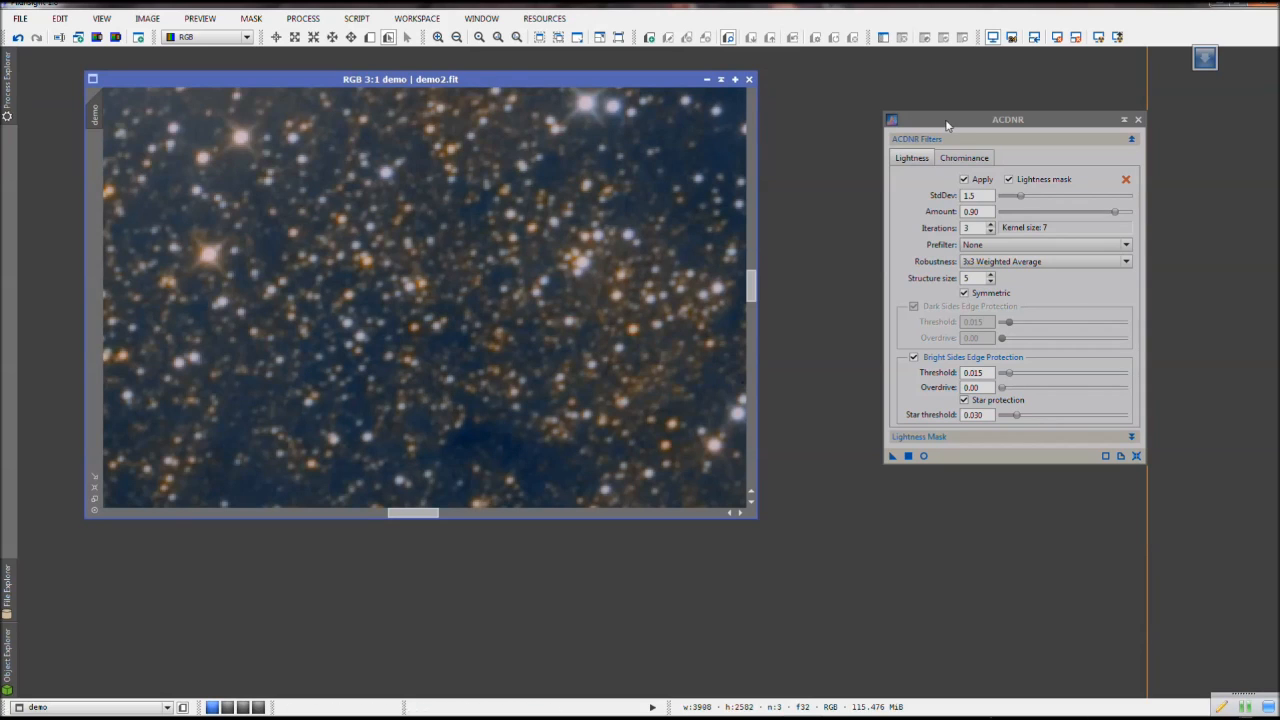
Set the StdDev of the ACDNR lightness filter to 3
left_click(980, 197)
type("3")
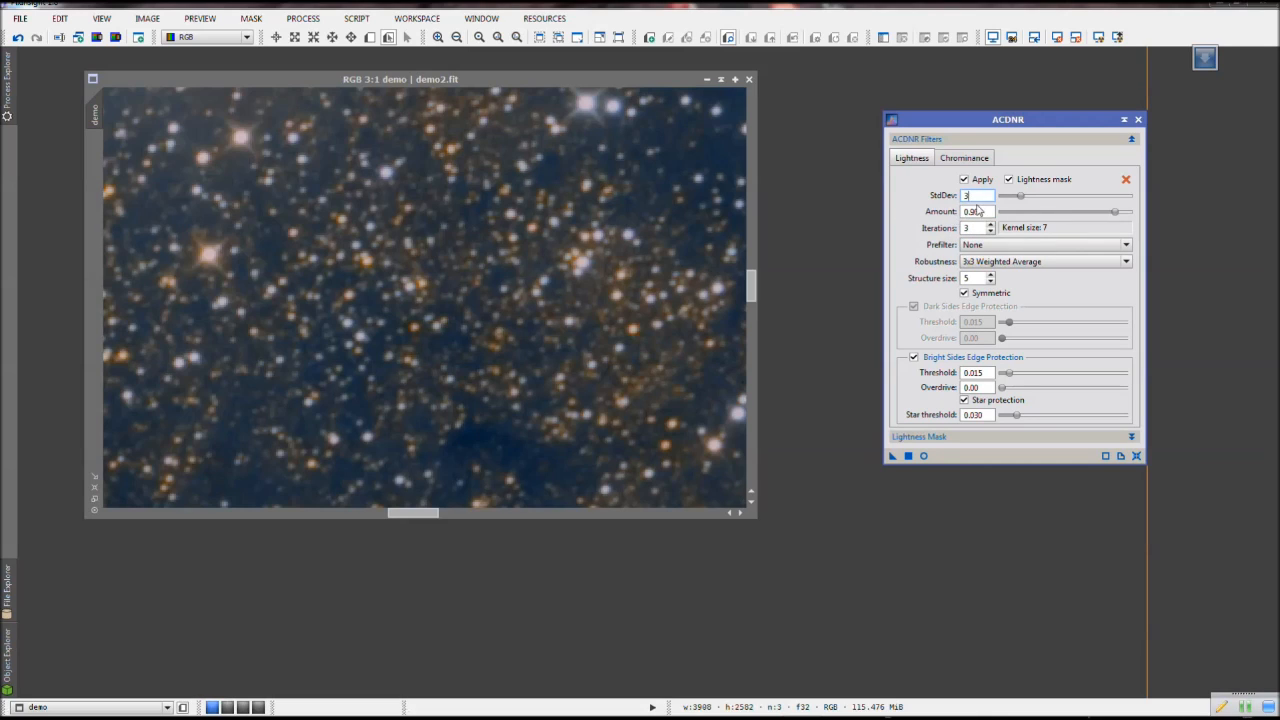
key("Return")
type("1.5")
key("BackSpace")
key("BackSpace")
key("BackSpace")
Set the ACDNR chrominance StdDev to 5, apply the noise reduction to demo and close the process console
left_click(964, 158)
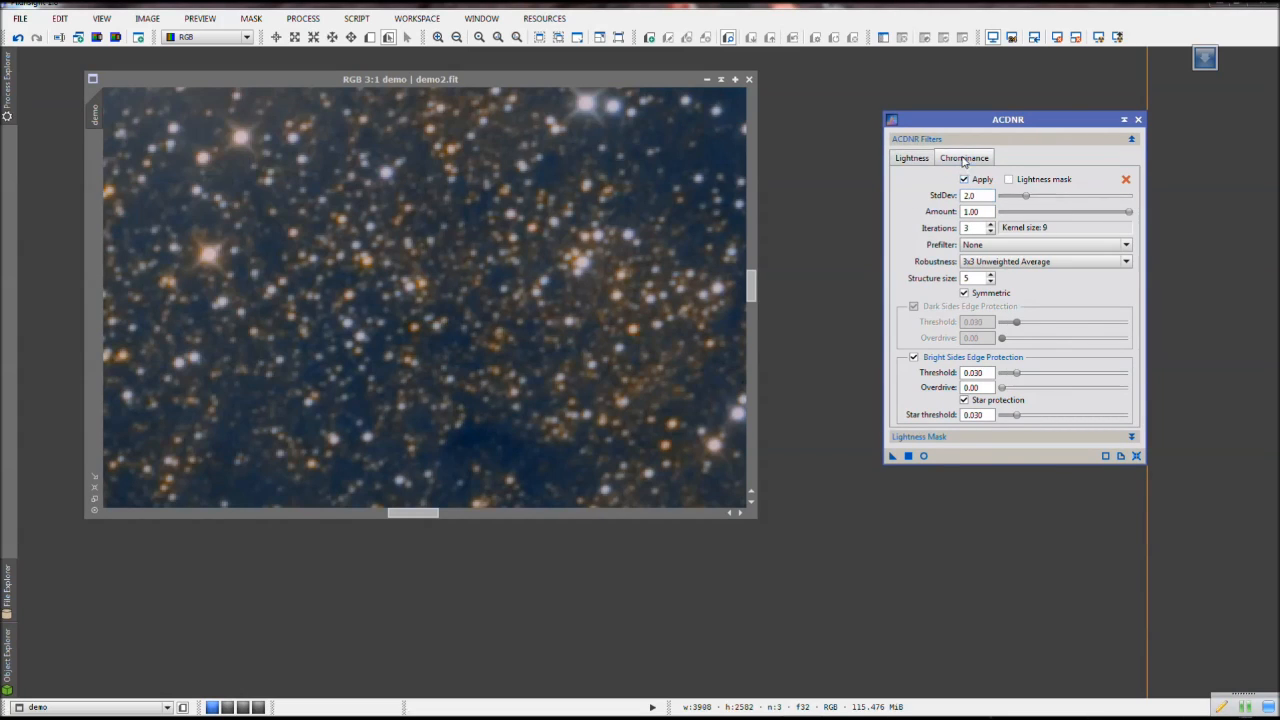
double_click(978, 197)
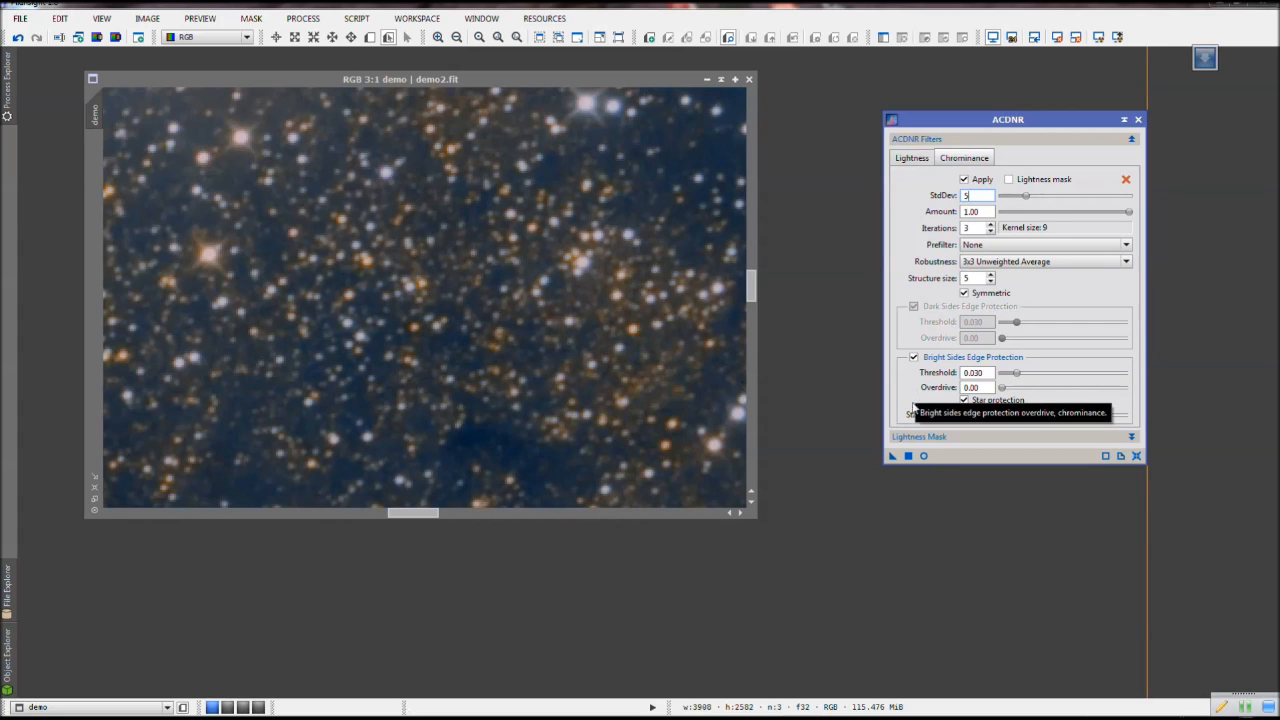
left_click_drag(893, 456, 264, 355)
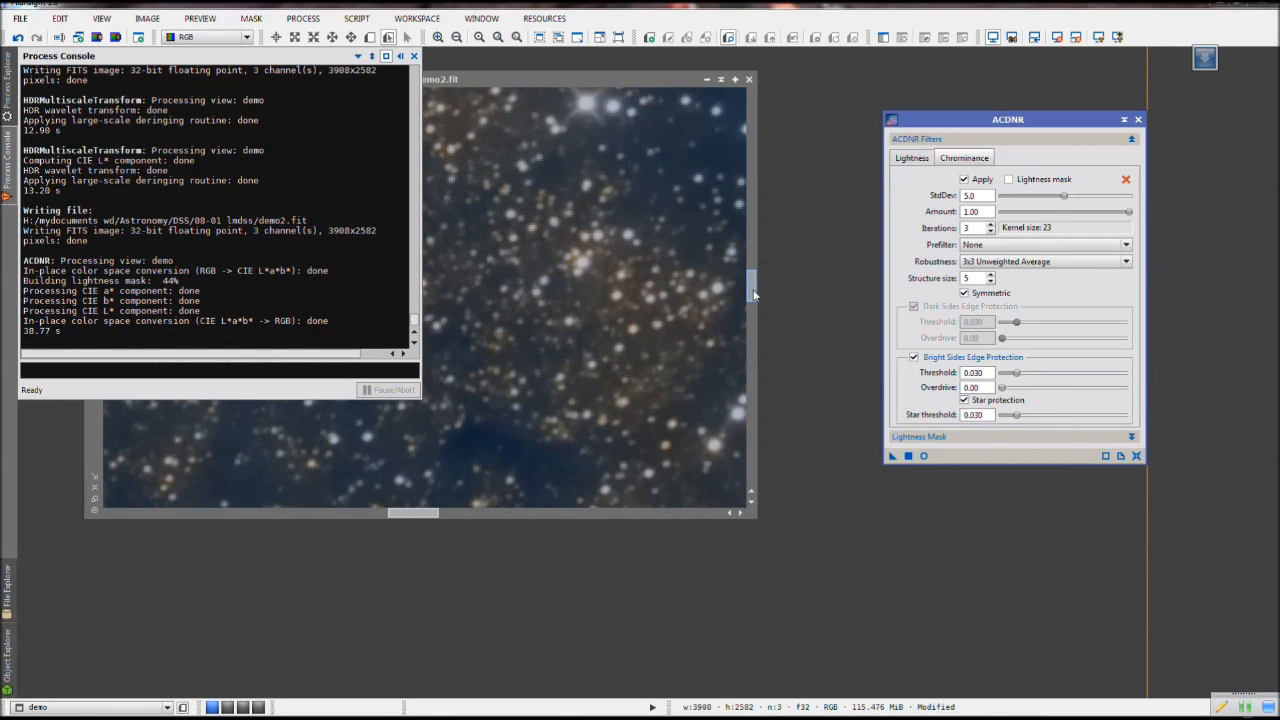
left_click(413, 56)
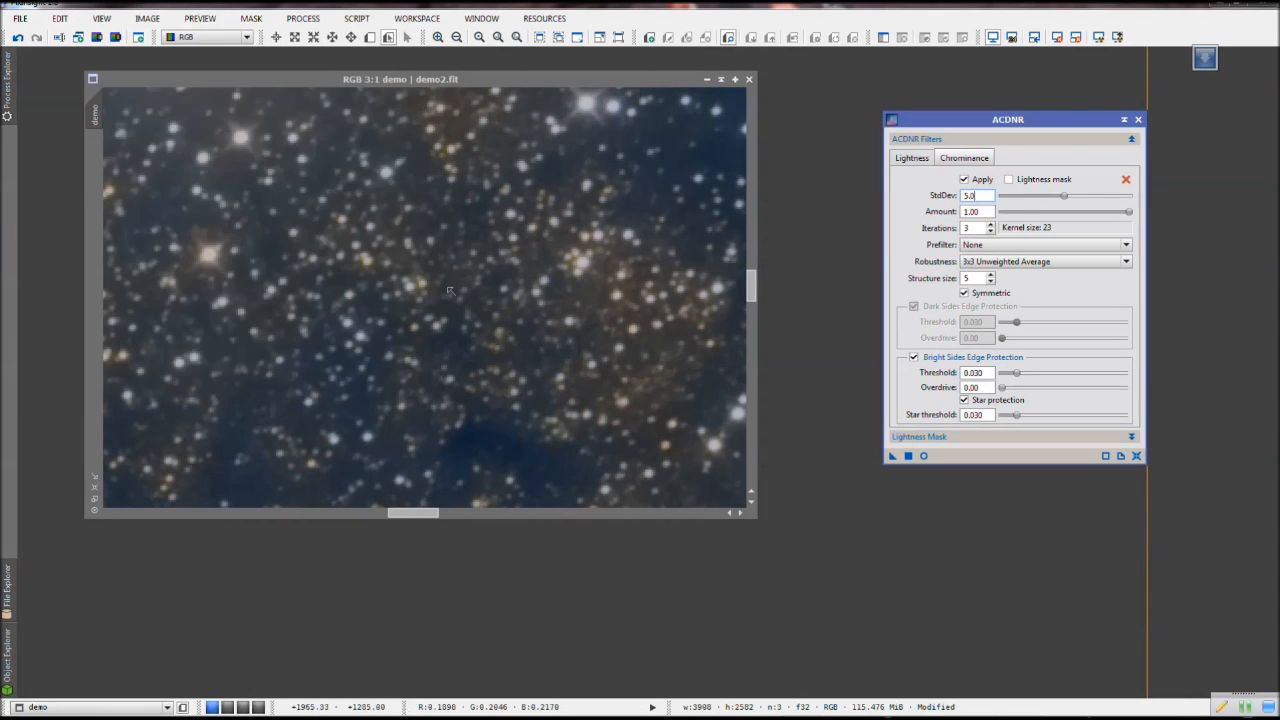
Compare the magnified star field before and after ACDNR by repeatedly undoing and redoing it, ending with the noise reduction applied
left_click_drag(442, 78, 445, 77)
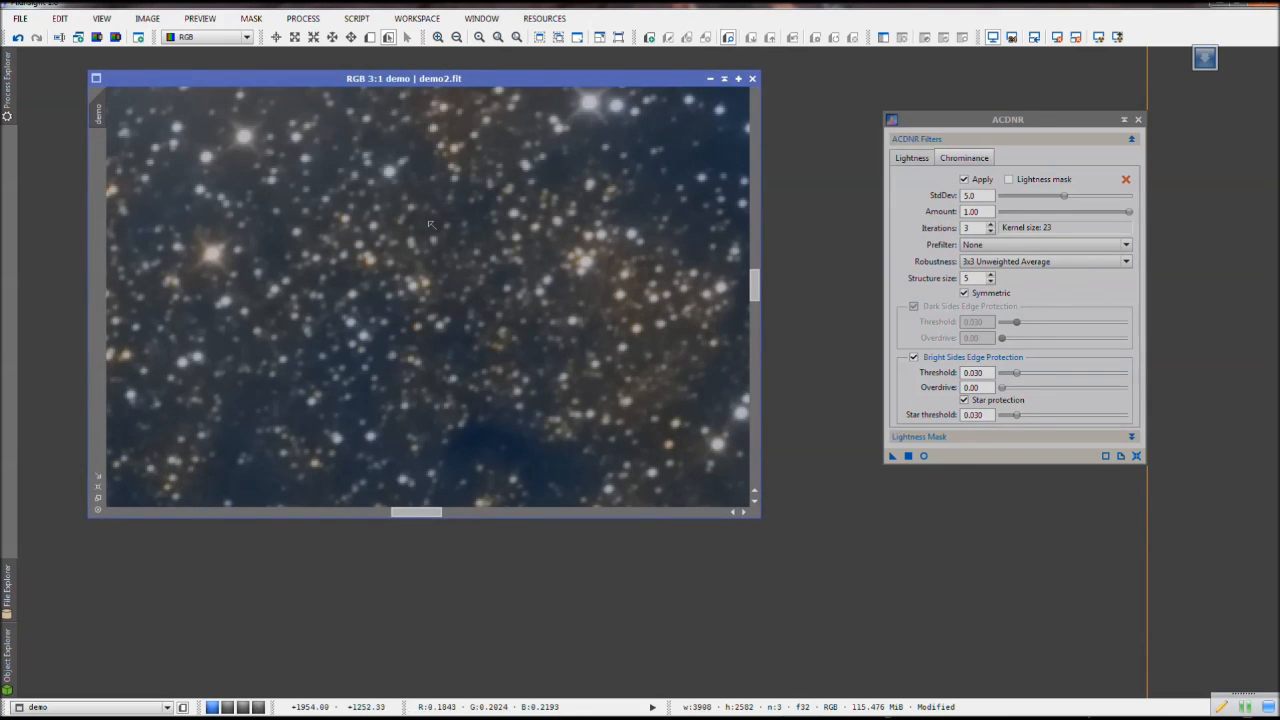
key("ctrl+z")
key("ctrl+y")
key("ctrl+z")
key("ctrl+y")
key("ctrl+z")
key("ctrl+y")
key("ctrl+z")
key("ctrl+y")
key("ctrl+z")
key("ctrl+y")
Compare the whole demo image before and after ACDNR by repeatedly undoing and redoing it, ending with the noise reduction applied
scroll(412, 288, "down", 5)
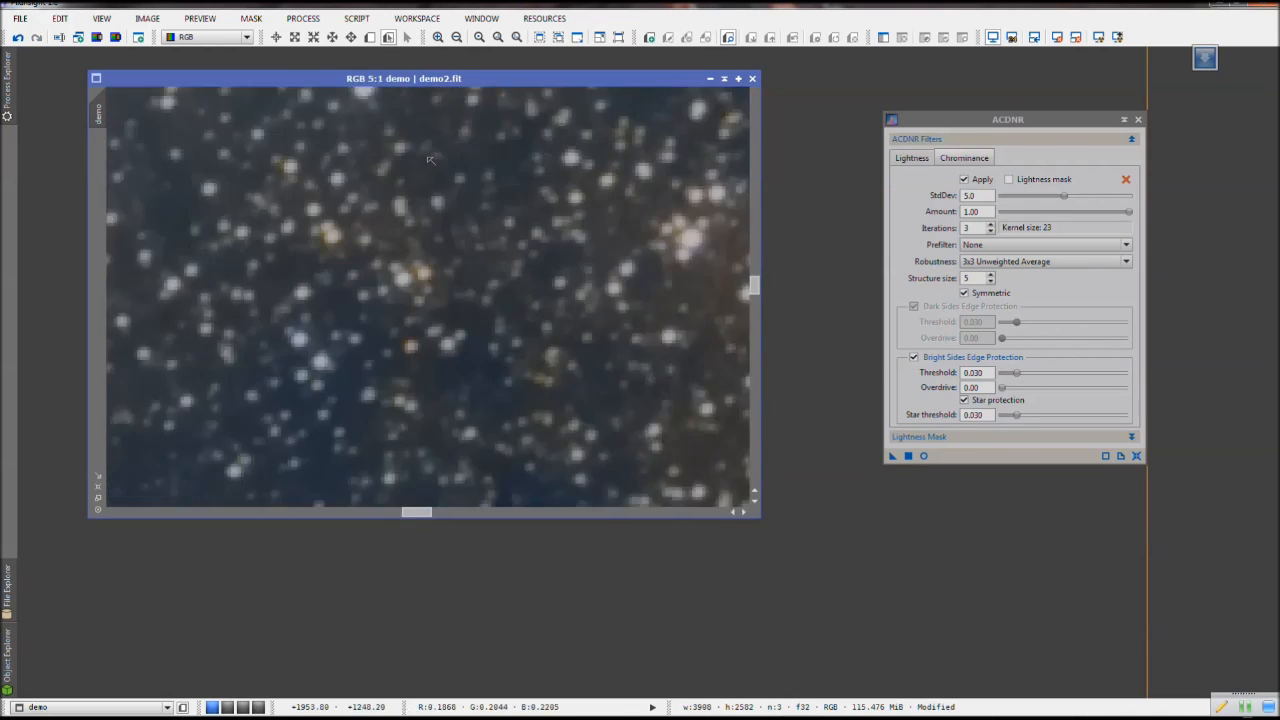
scroll(420, 164, "down", 1)
scroll(420, 164, "up", 1)
scroll(420, 164, "down", 1)
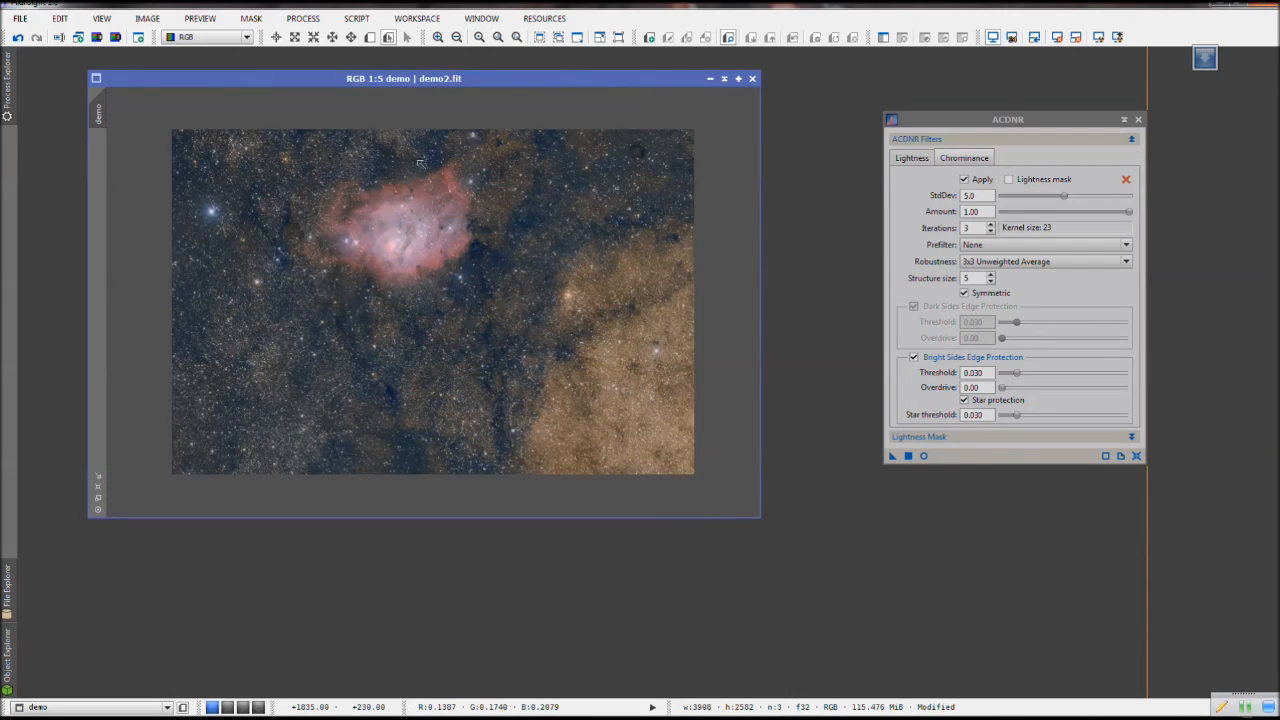
key("ctrl+z")
key("ctrl+y")
key("ctrl+z")
key("ctrl+z")
key("ctrl+y")
key("ctrl+z")
key("ctrl+y")
key("ctrl+z")
key("ctrl+y")
key("ctrl+z")
key("ctrl+y")
Compare the nebula at 1:2 before and after ACDNR by repeatedly undoing and redoing it, ending with the noise reduction applied
scroll(420, 163, "down", 3)
scroll(405, 214, "up", 4)
scroll(405, 212, "up", 1)
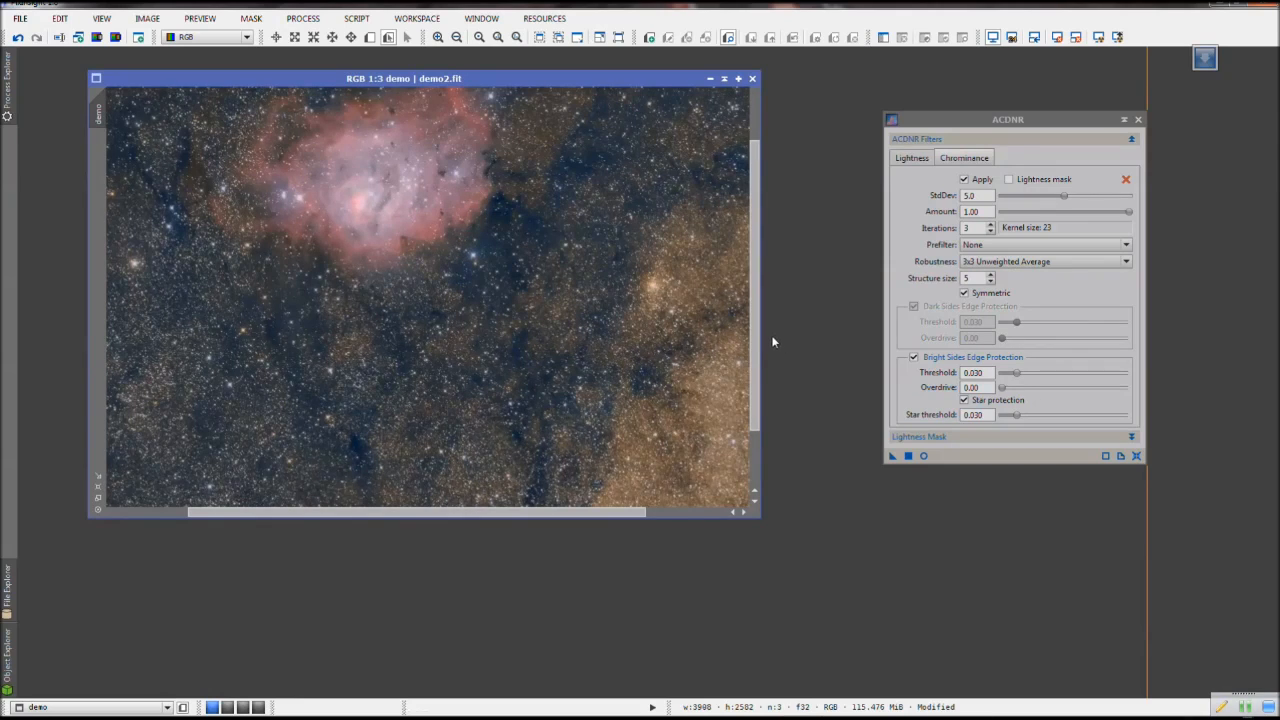
left_click_drag(756, 350, 754, 293)
scroll(614, 237, "up", 1)
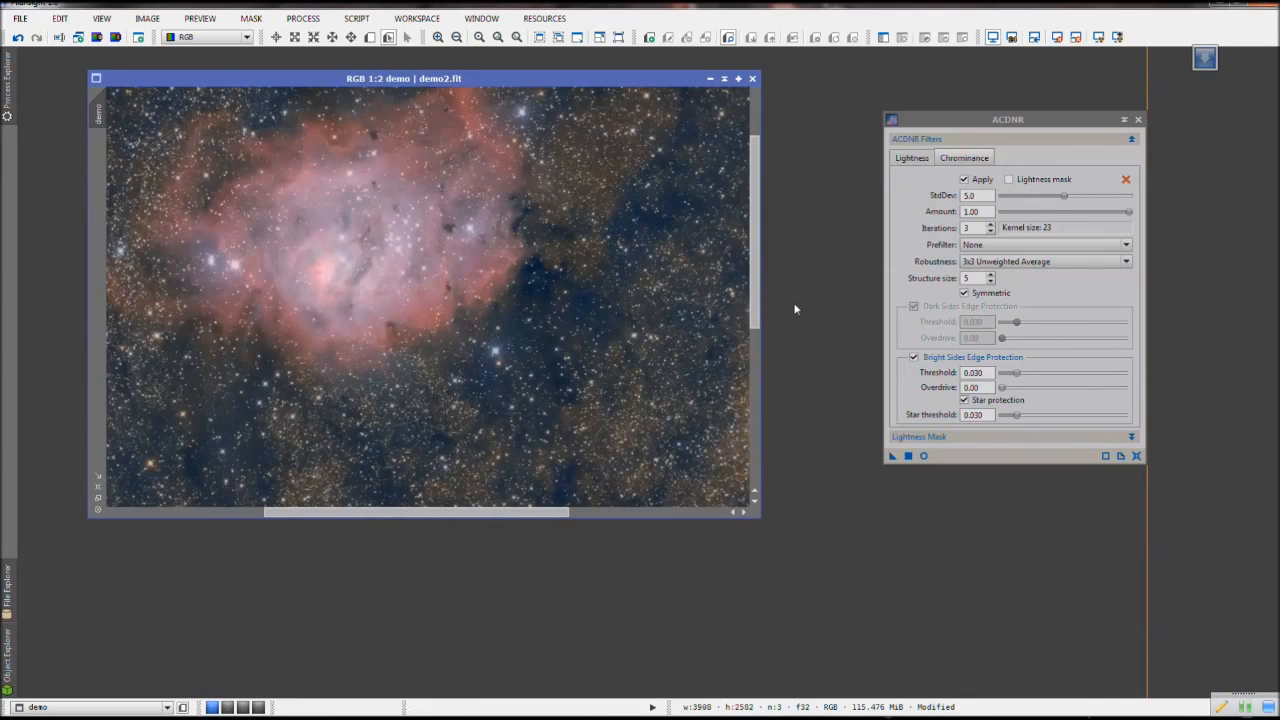
left_click_drag(758, 283, 758, 252)
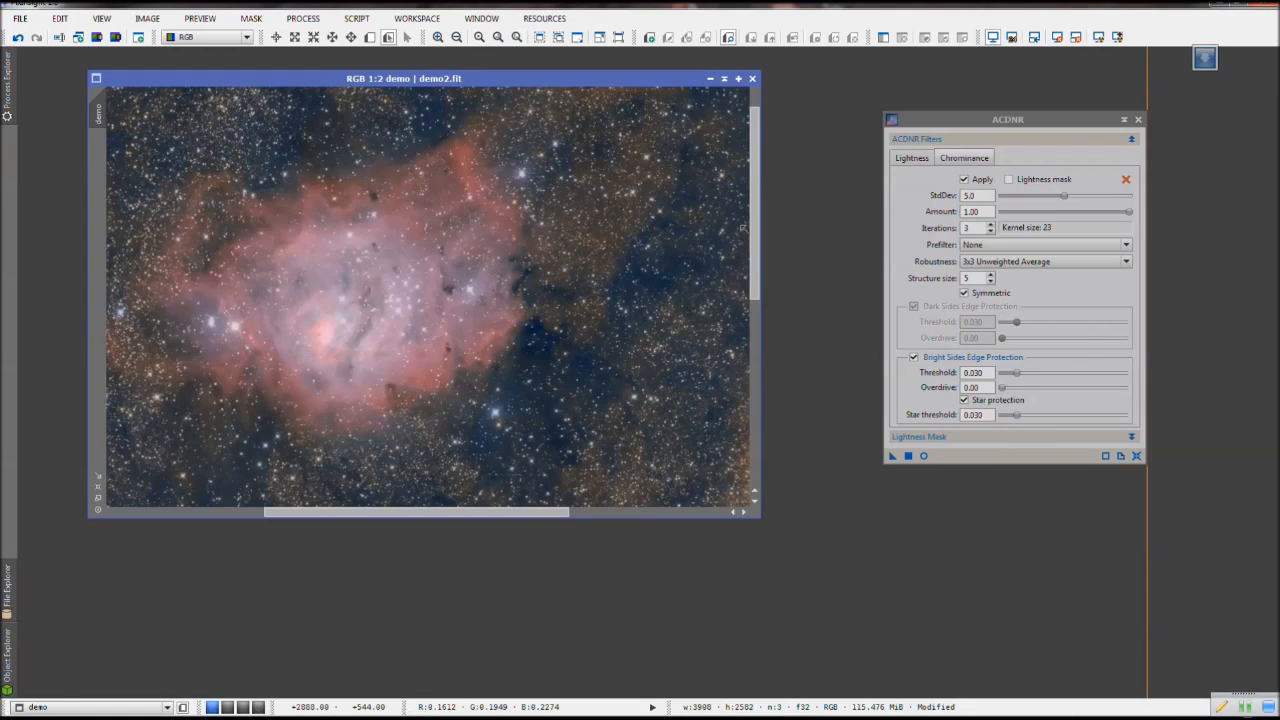
key("ctrl+z")
key("ctrl+y")
key("ctrl+z")
key("ctrl+y")
key("ctrl+z")
key("ctrl+y")
key("ctrl+y")
key("ctrl+z")
key("ctrl+y")
key("ctrl+z")
key("ctrl+y")
key("ctrl+z")
key("ctrl+z")
key("ctrl+y")
key("ctrl+z")
key("ctrl+y")
key("ctrl+z")
key("ctrl+y")
key("ctrl+z")
key("ctrl+y")
key("ctrl+z")
key("ctrl+y")
key("ctrl+z")
key("ctrl+y")
key("ctrl+z")
key("ctrl+y")
key("ctrl+z")
key("ctrl+y")
Compare the stars and dark patch inside the nebula at high magnification before and after ACDNR, ending with the noise reduction applied
scroll(742, 228, "up", 4)
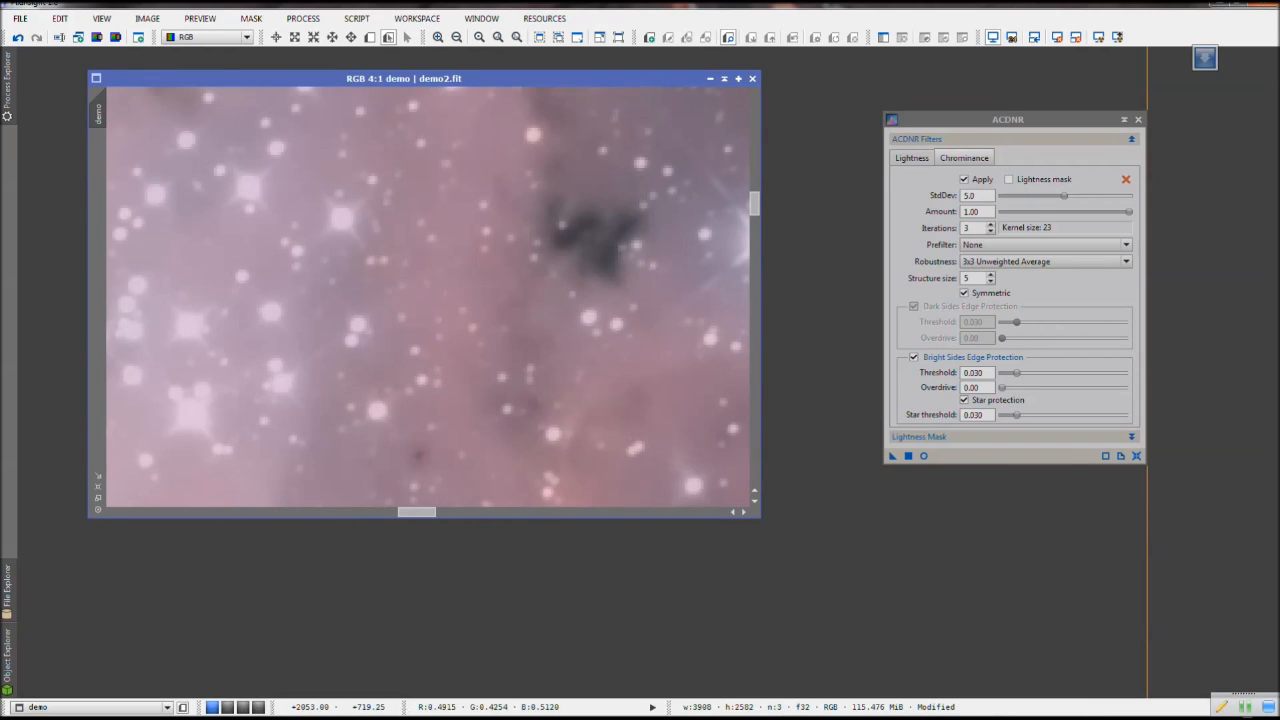
key("ctrl+z")
key("ctrl+y")
key("ctrl+z")
key("ctrl+y")
key("ctrl+z")
key("ctrl+y")
scroll(425, 186, "down", 8)
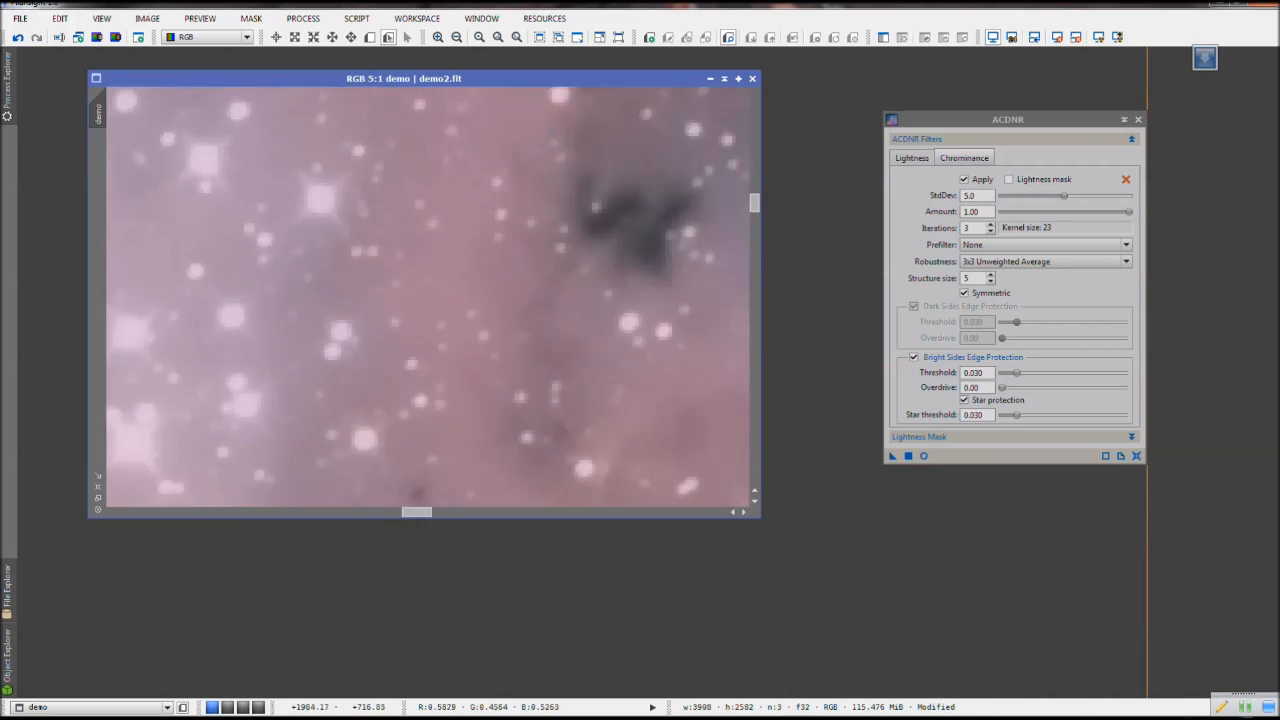
scroll(425, 186, "up", 2)
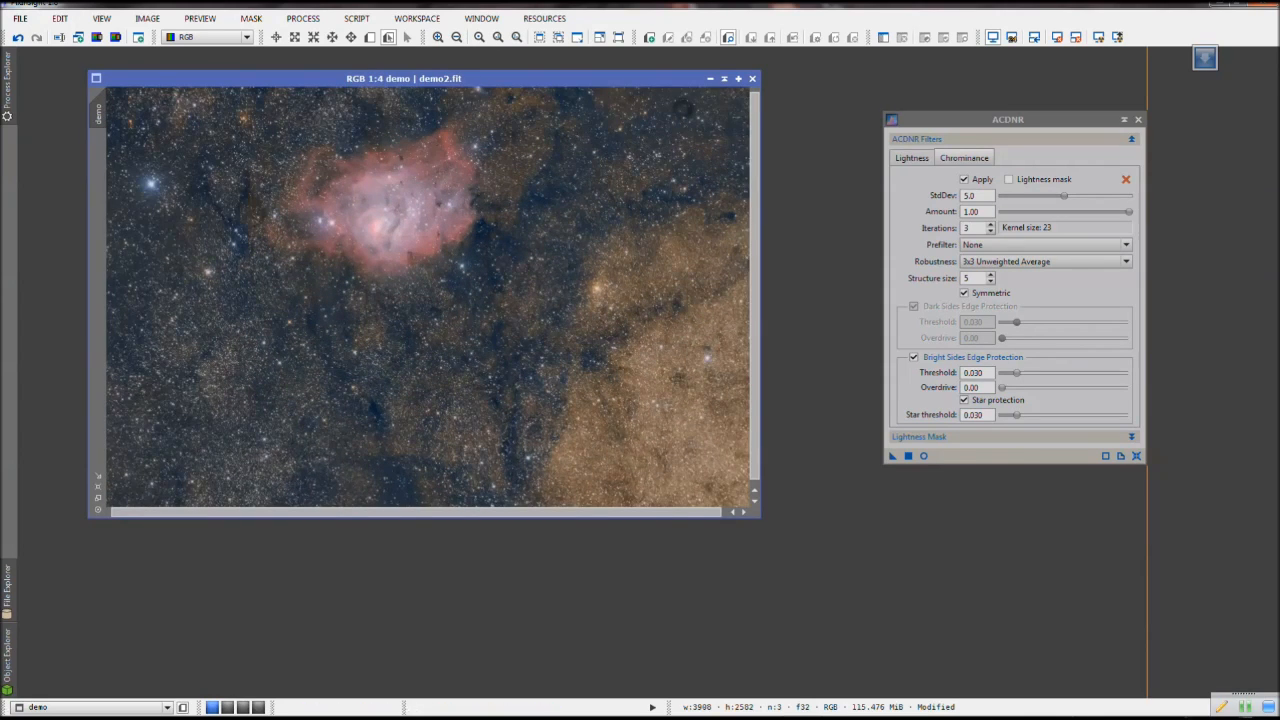
Save the noise-reduced demo over demo2.fit, and close the process console and ACDNR
left_click(20, 18)
left_click(32, 130)
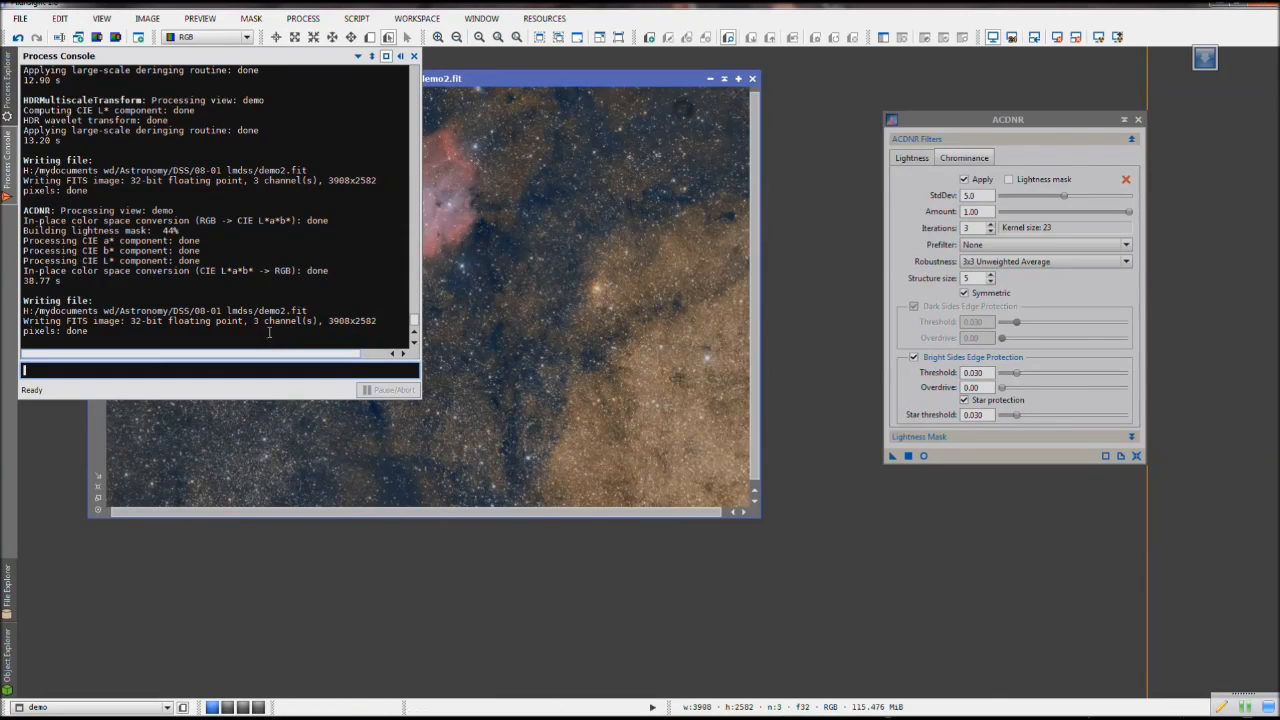
left_click(413, 56)
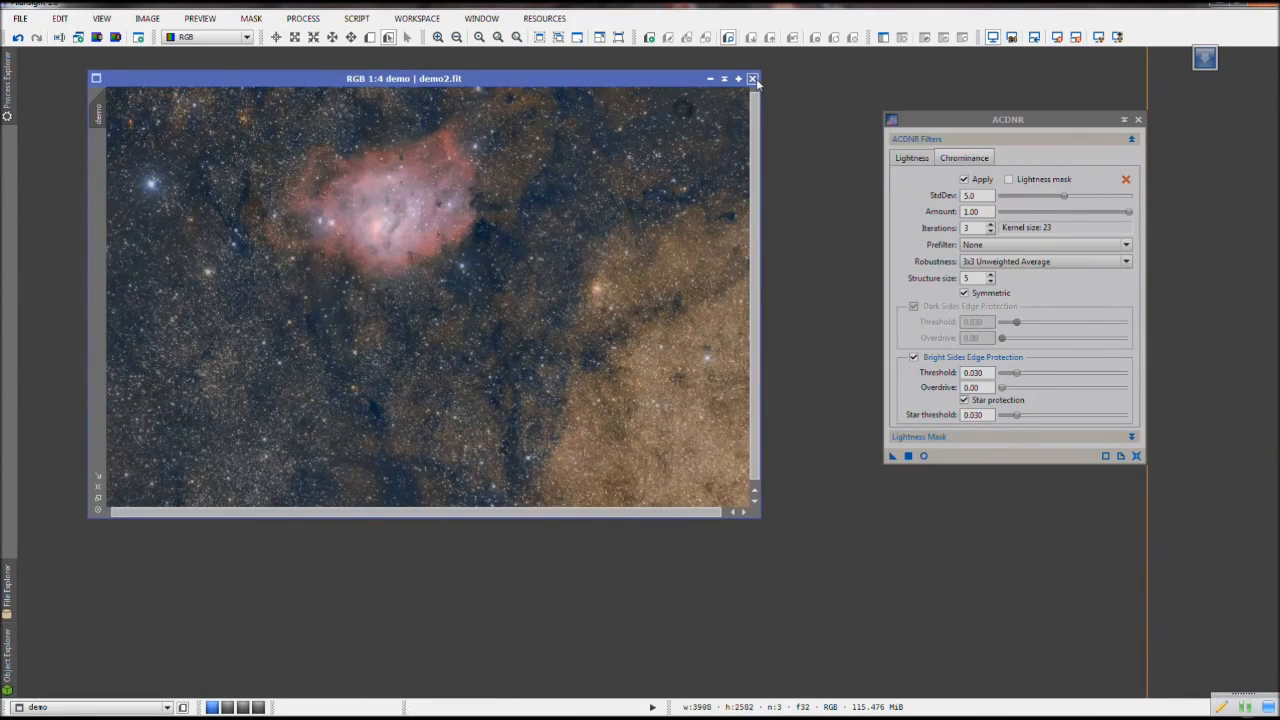
left_click(1140, 121)
left_click(1138, 120)
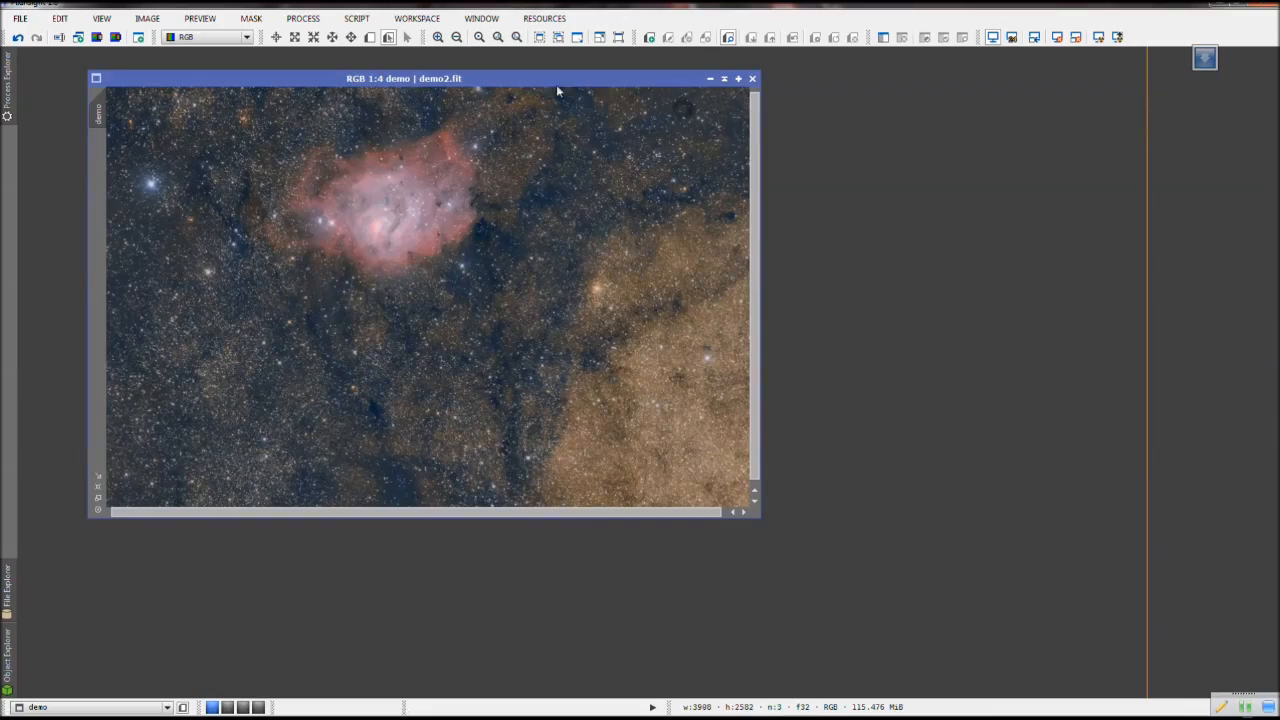